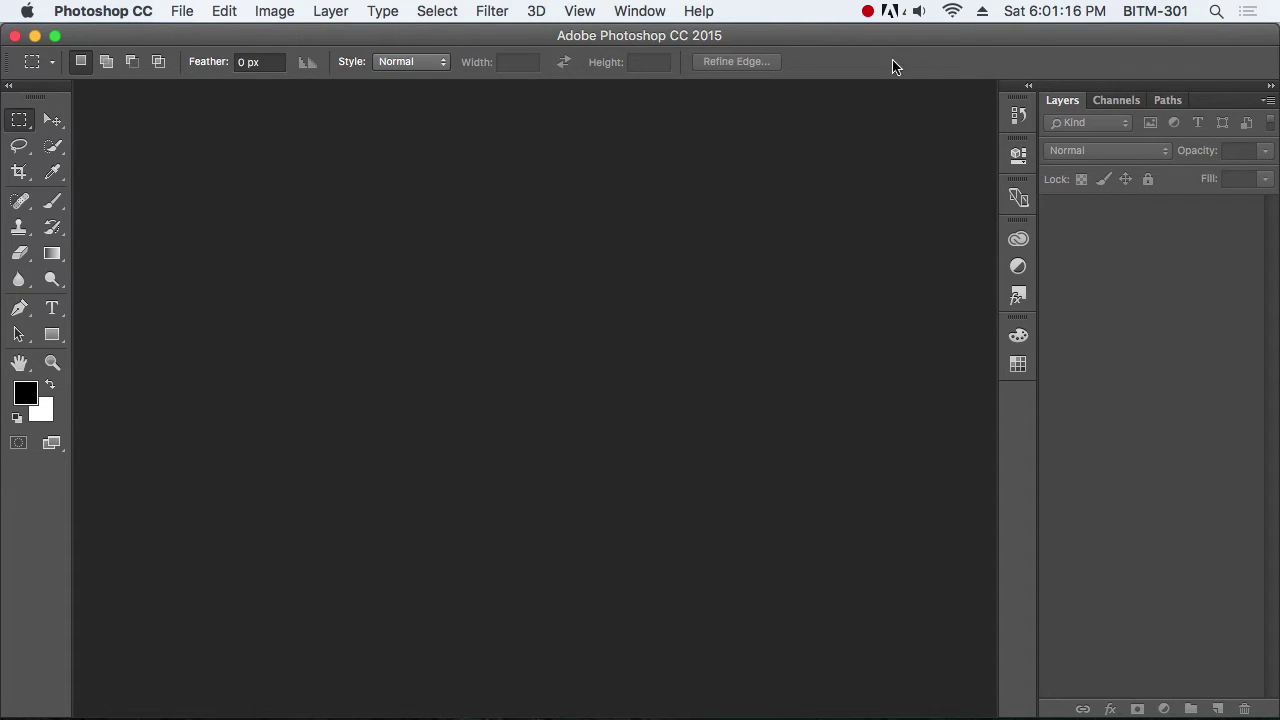
# Step: Bring up the New document dialog with its default 16 × 12 cm, white-background settings
pyautogui.click(182, 12)
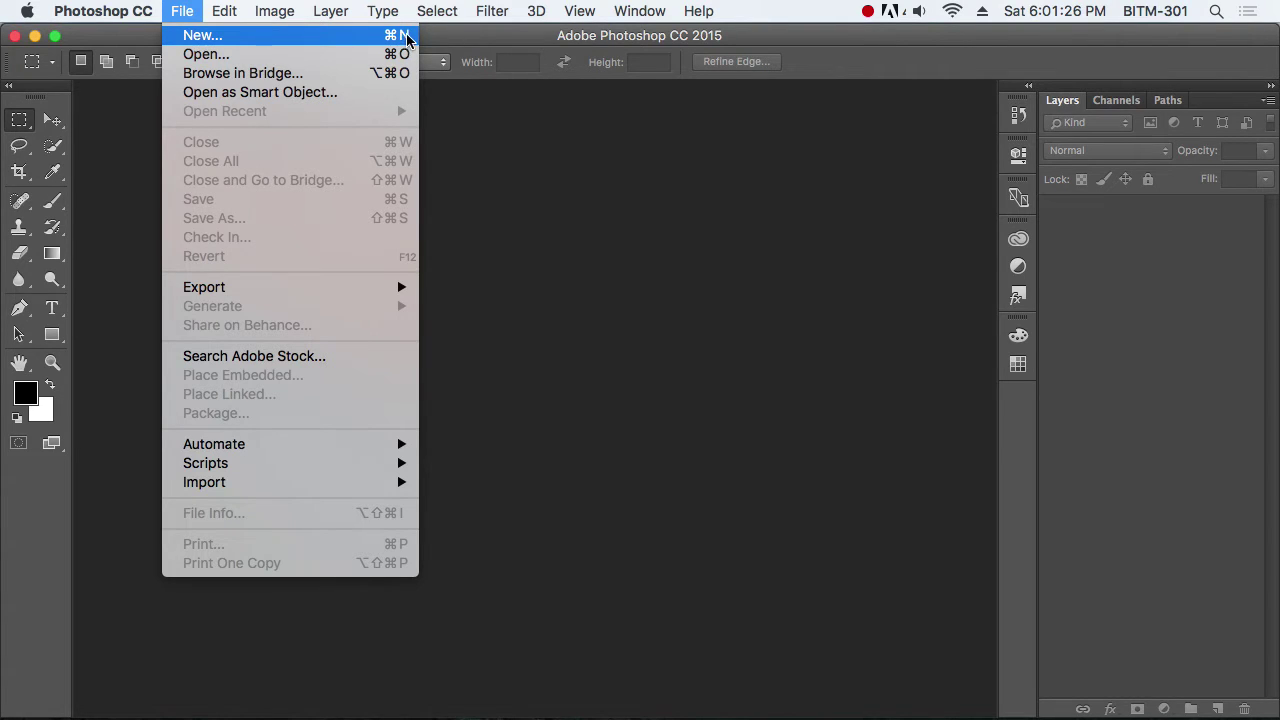
pyautogui.click(290, 42)
pyautogui.moveTo(648, 139); pyautogui.dragTo(584, 118)
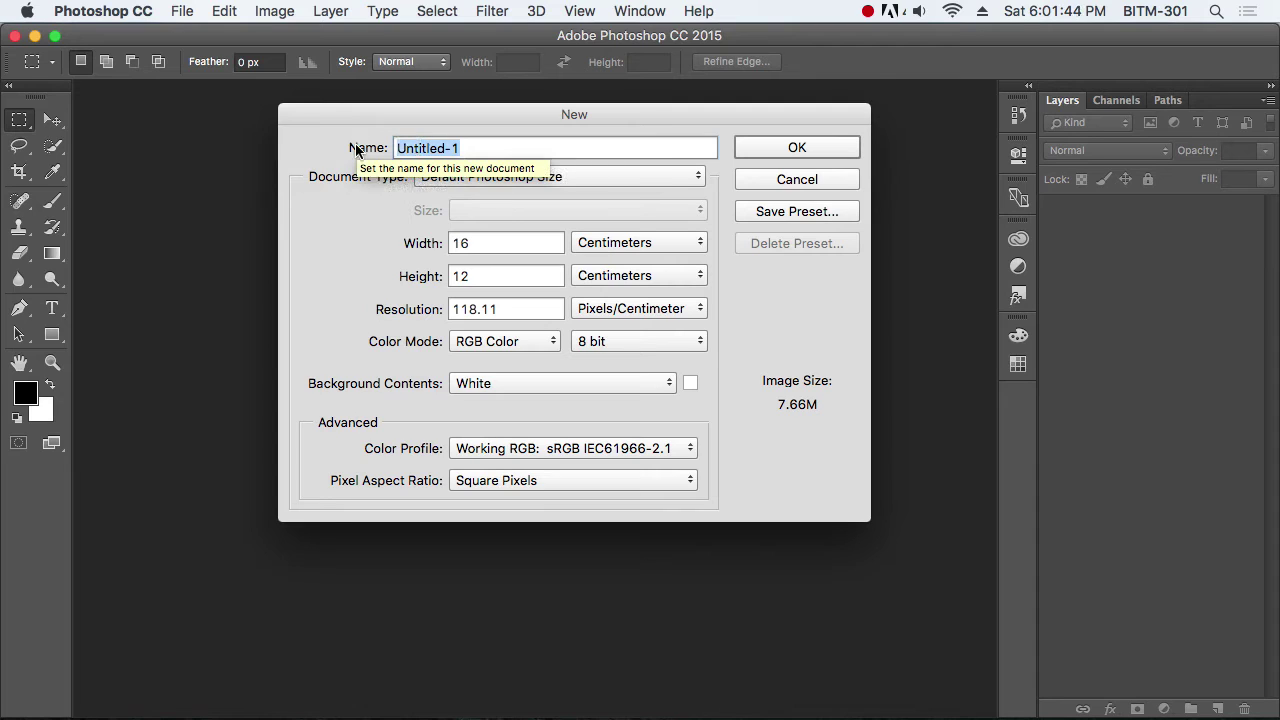
# Step: Name the document 'batch 25' and try the International Paper A4 preset
pyautogui.write('batch')
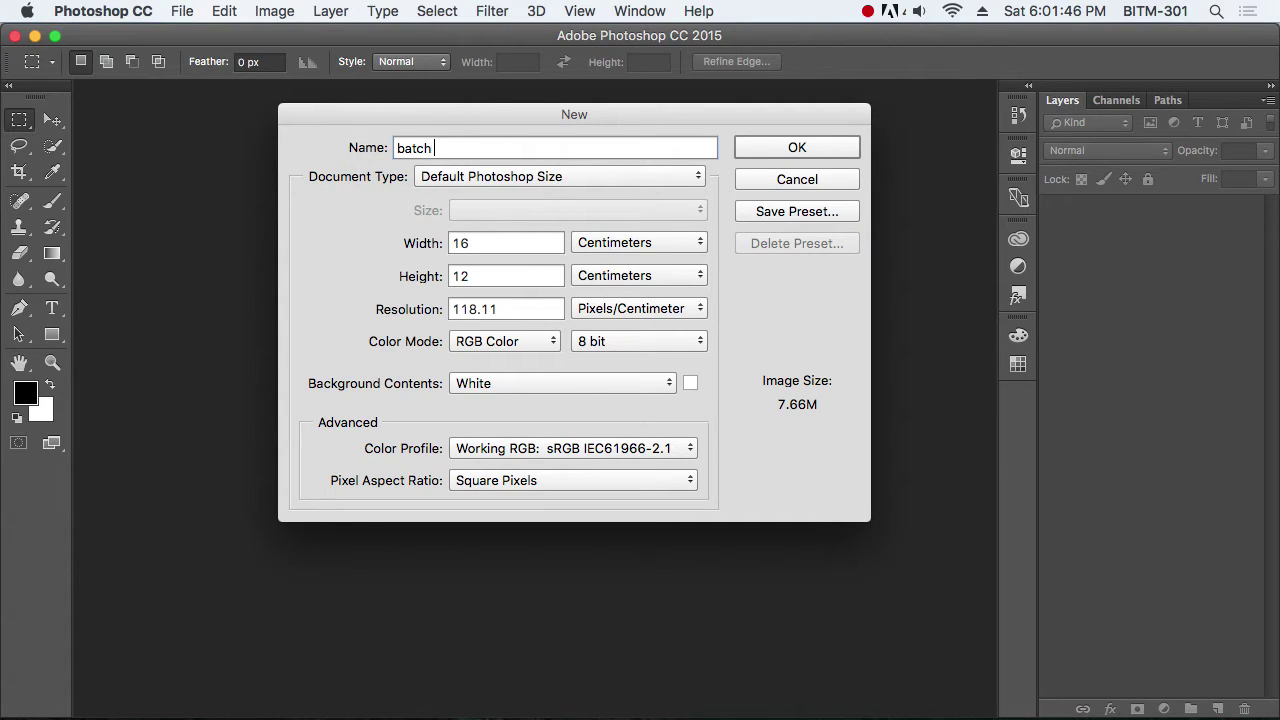
pyautogui.write(' 25')
pyautogui.click(673, 177)
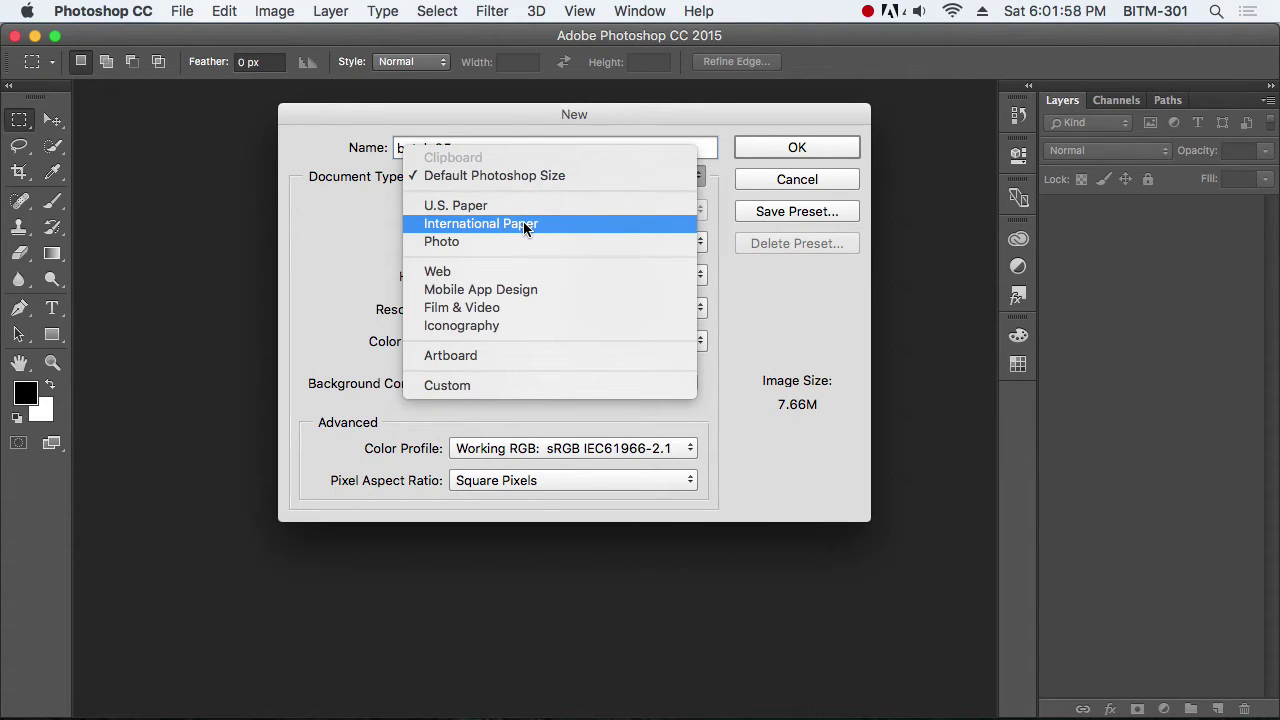
pyautogui.click(524, 224)
pyautogui.click(537, 213)
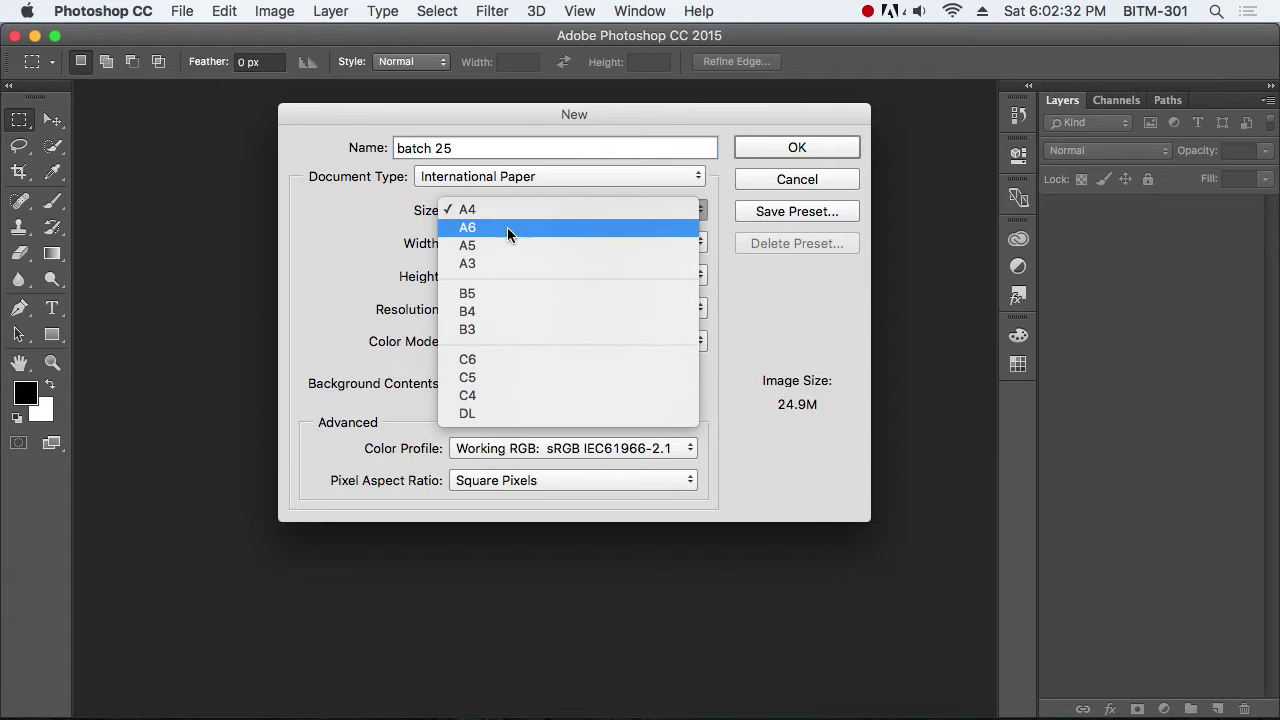
pyautogui.click(377, 213)
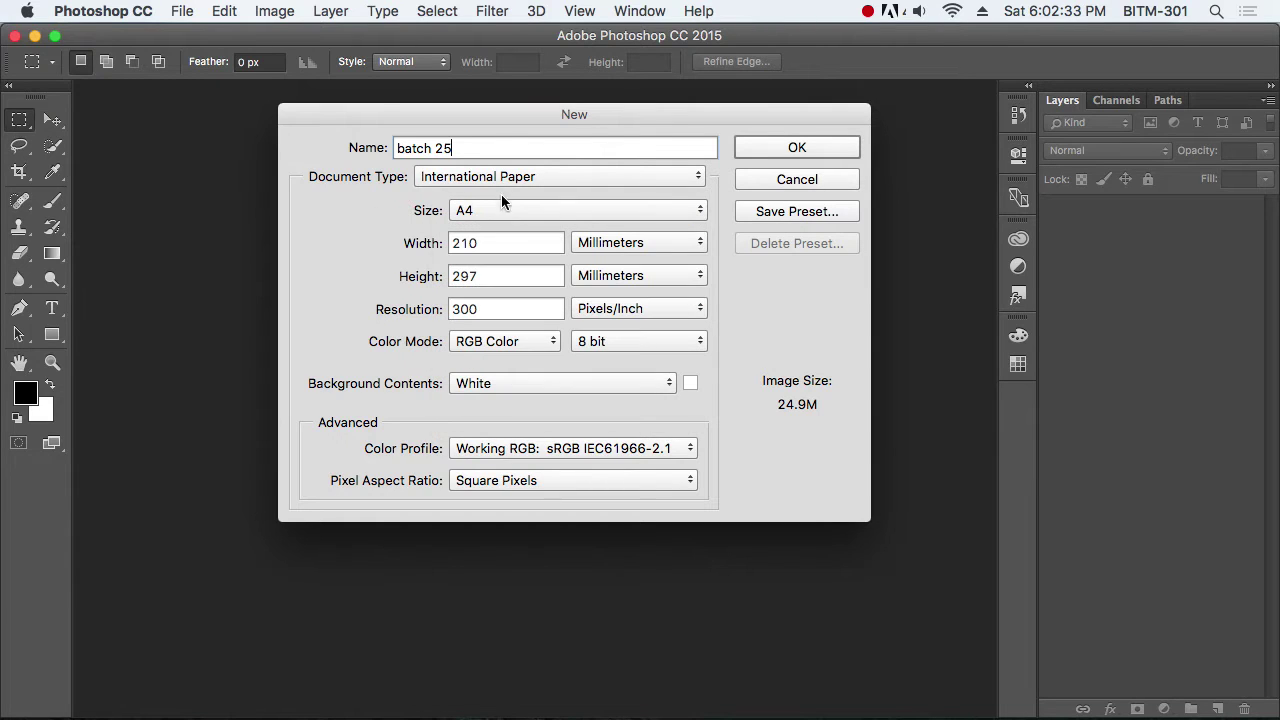
# Step: Try the Web Most Common preset, then set the document type to Custom
pyautogui.click(620, 177)
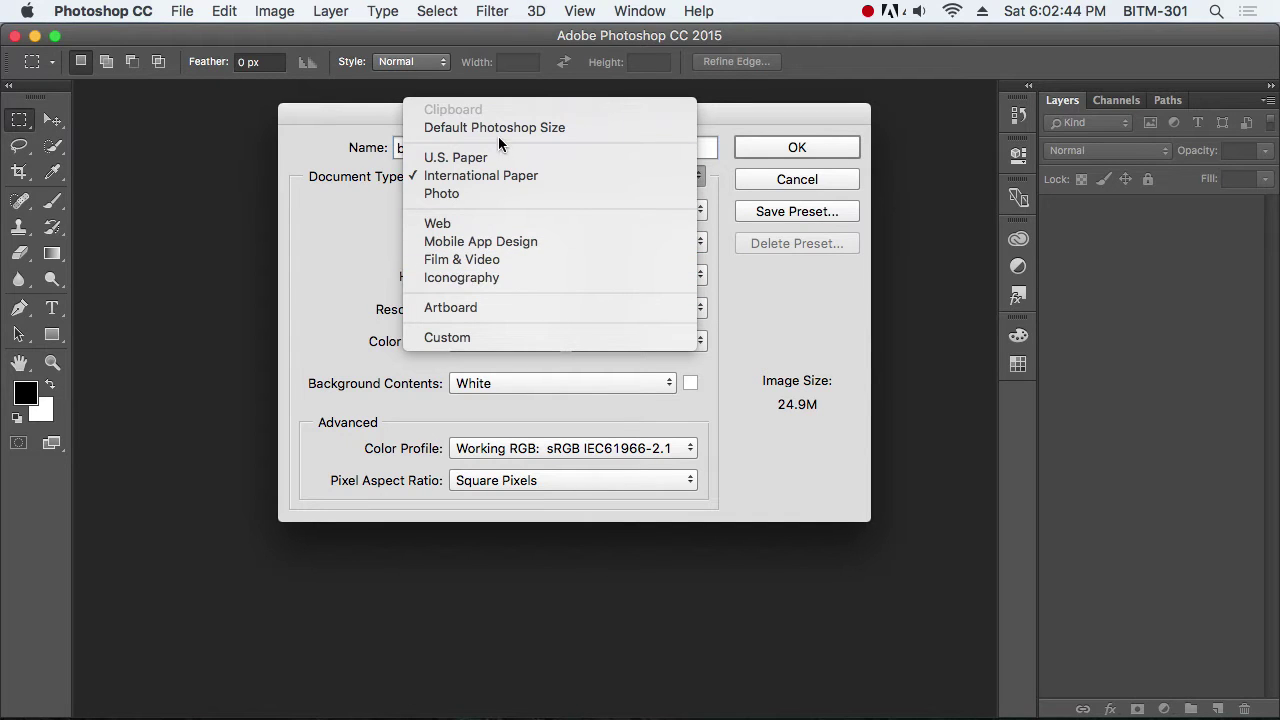
pyautogui.click(440, 222)
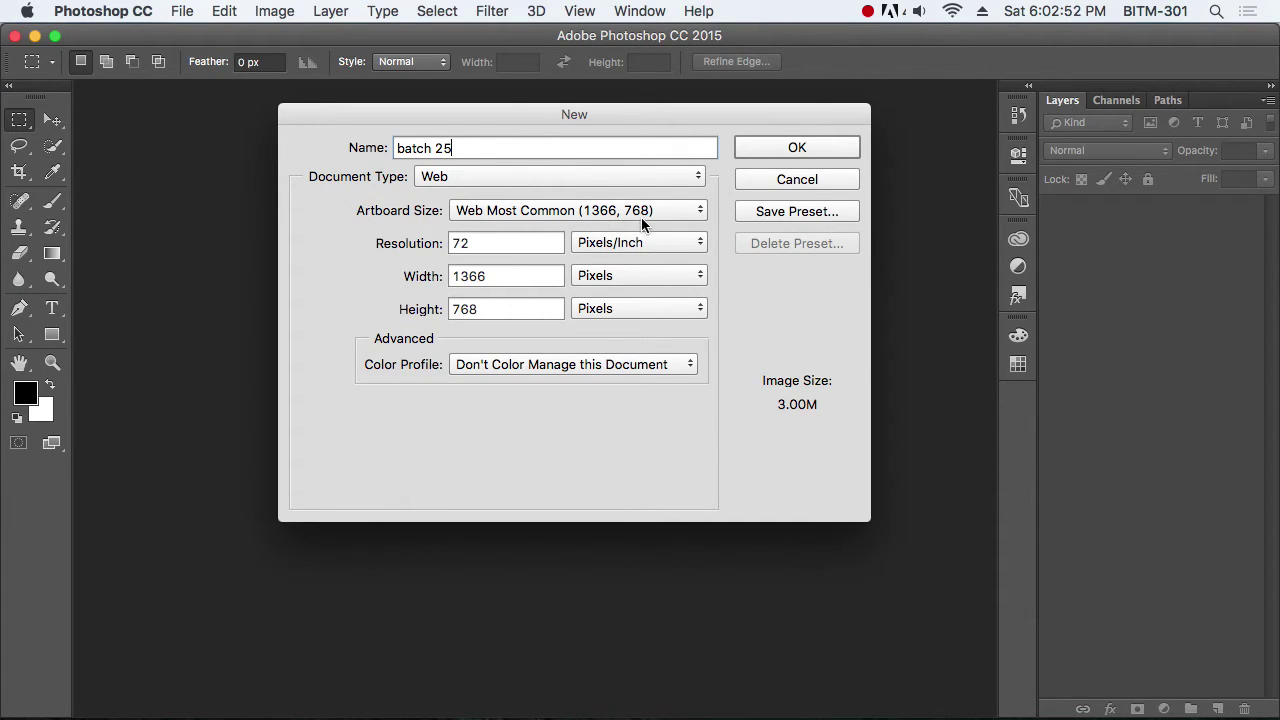
pyautogui.click(699, 211)
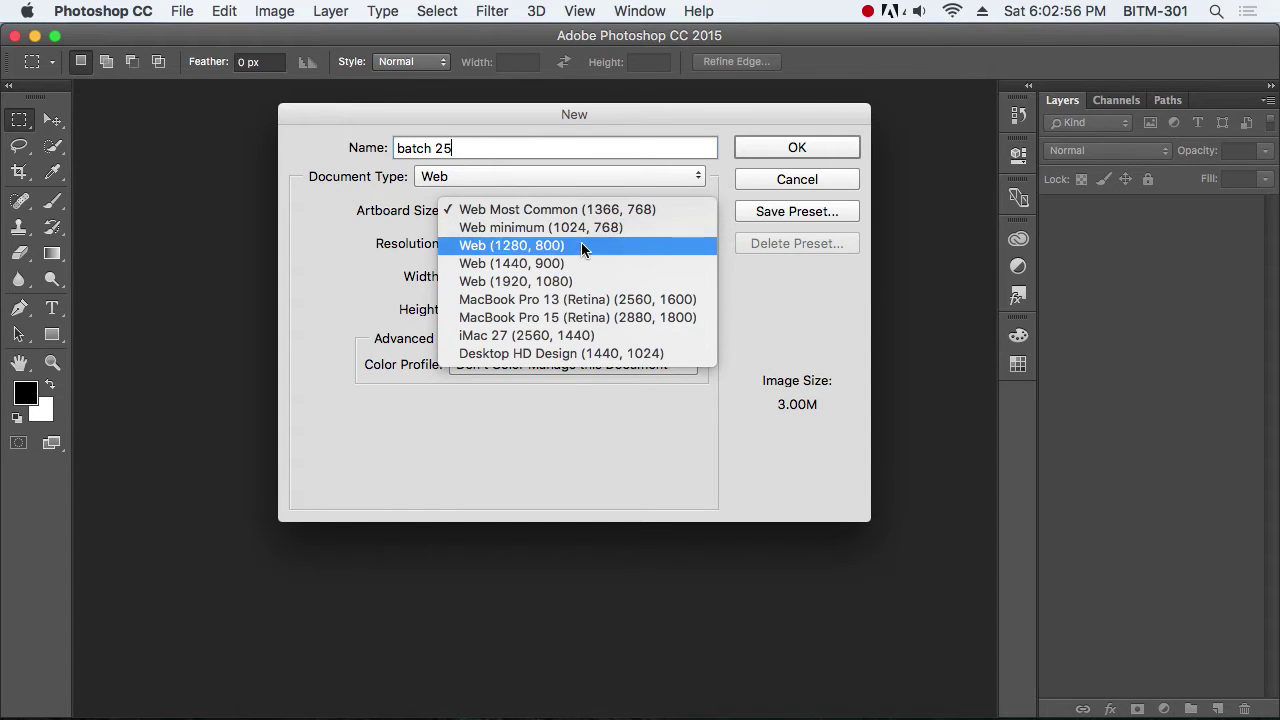
pyautogui.click(350, 238)
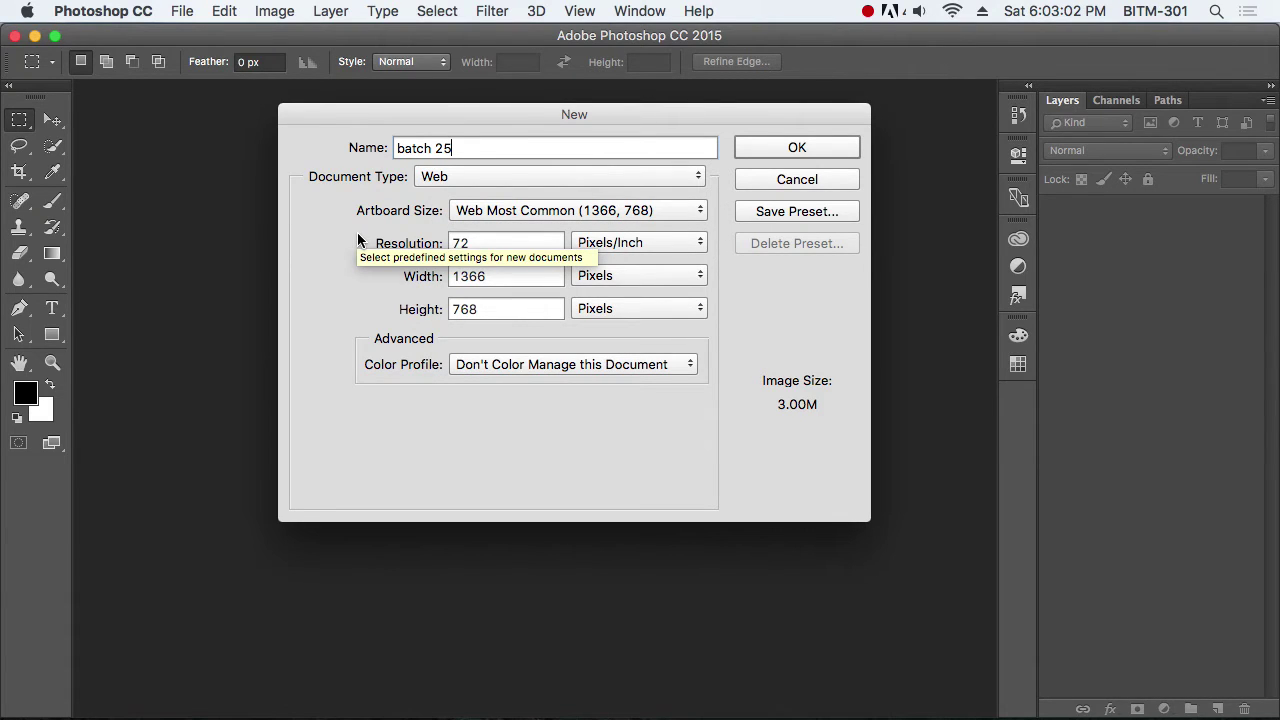
pyautogui.click(686, 176)
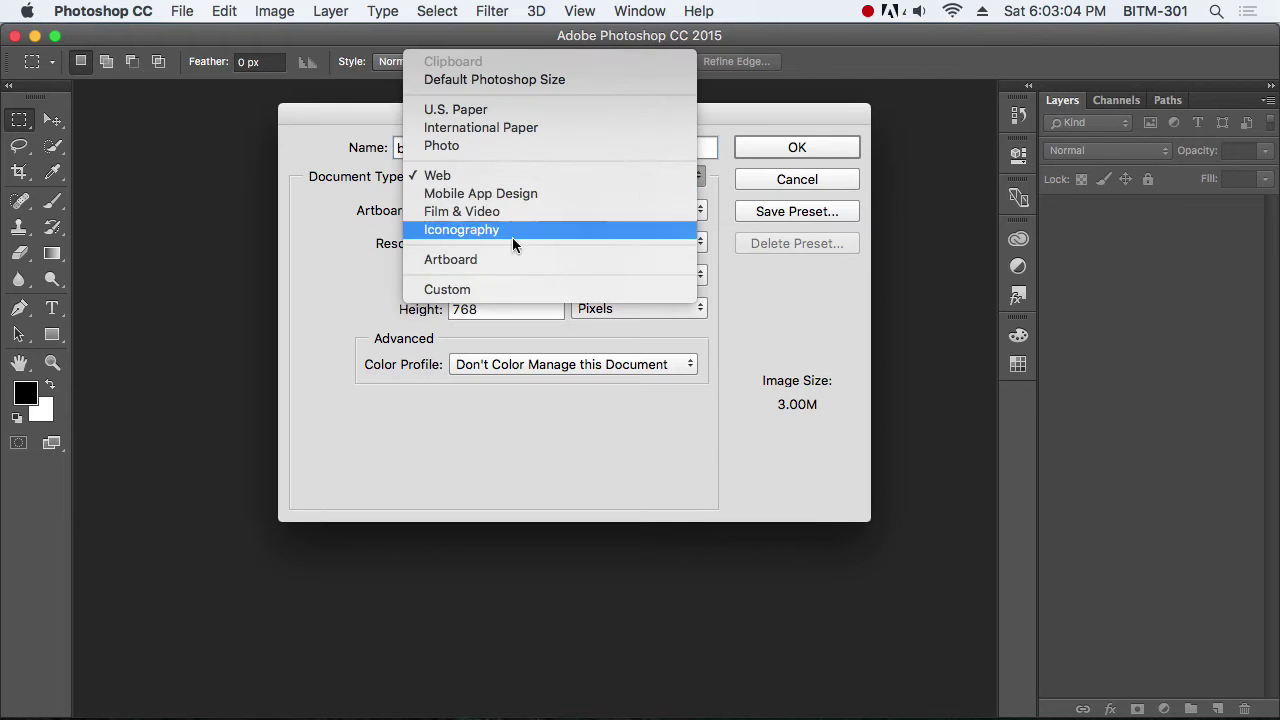
pyautogui.click(487, 289)
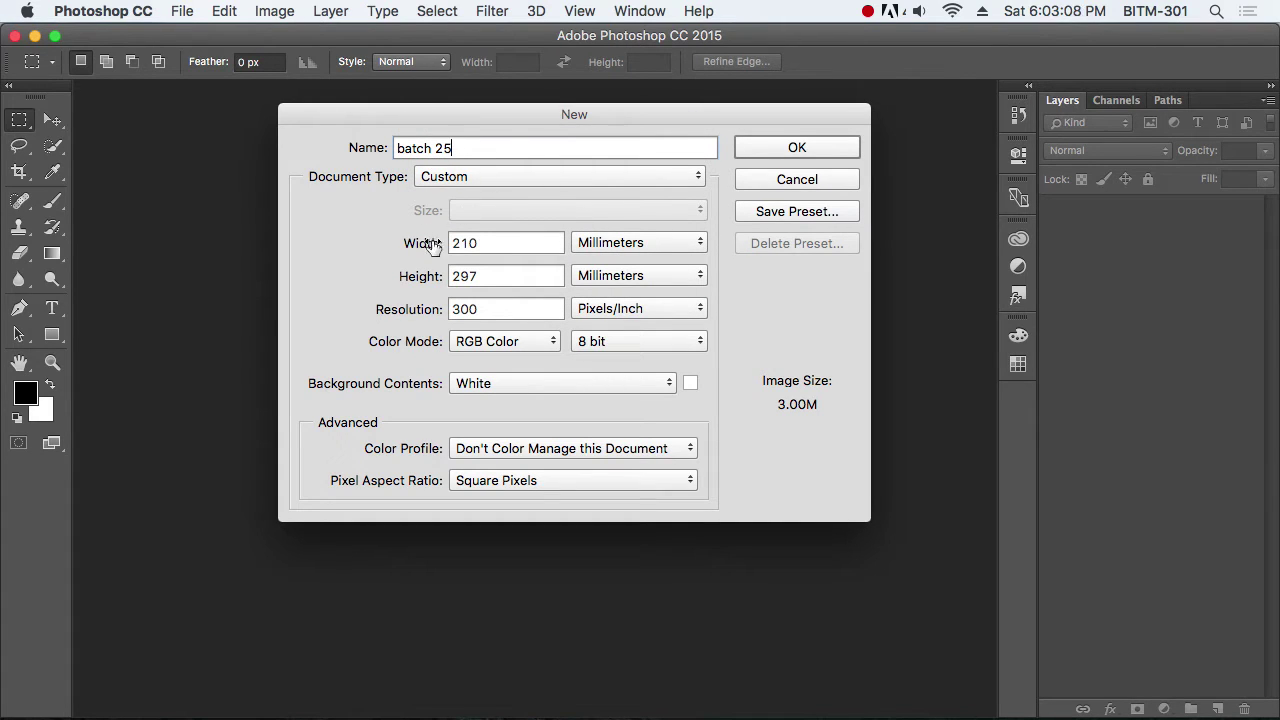
# Step: Switch the size units to Pixels so the document is 1366 × 768 px
pyautogui.doubleClick(492, 242)
pyautogui.doubleClick(493, 274)
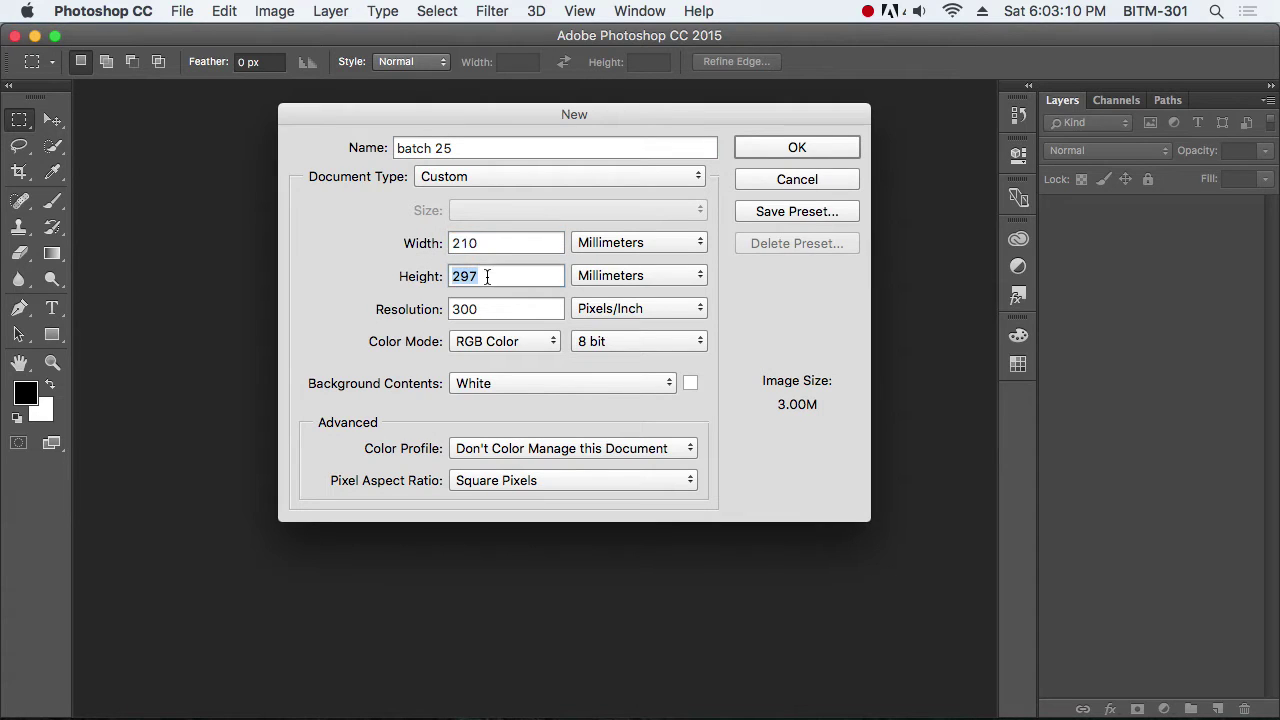
pyautogui.doubleClick(492, 242)
pyautogui.doubleClick(494, 274)
pyautogui.doubleClick(496, 243)
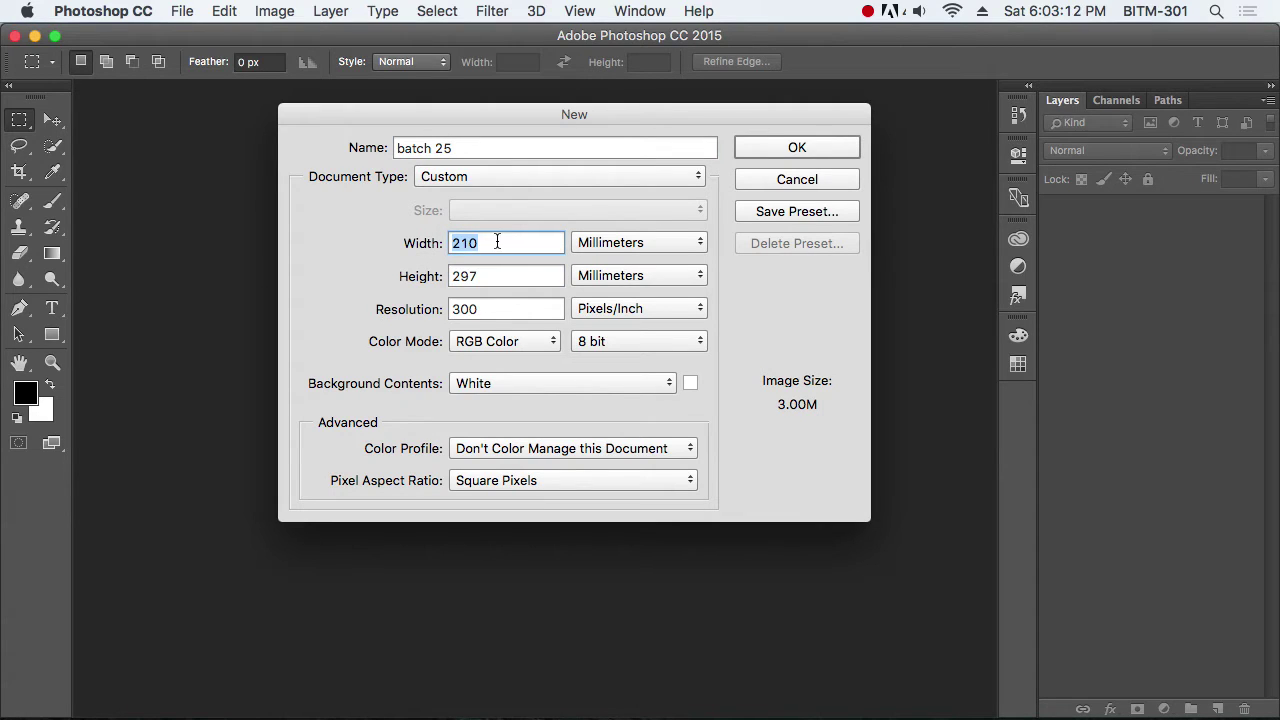
pyautogui.click(505, 236)
pyautogui.click(660, 242)
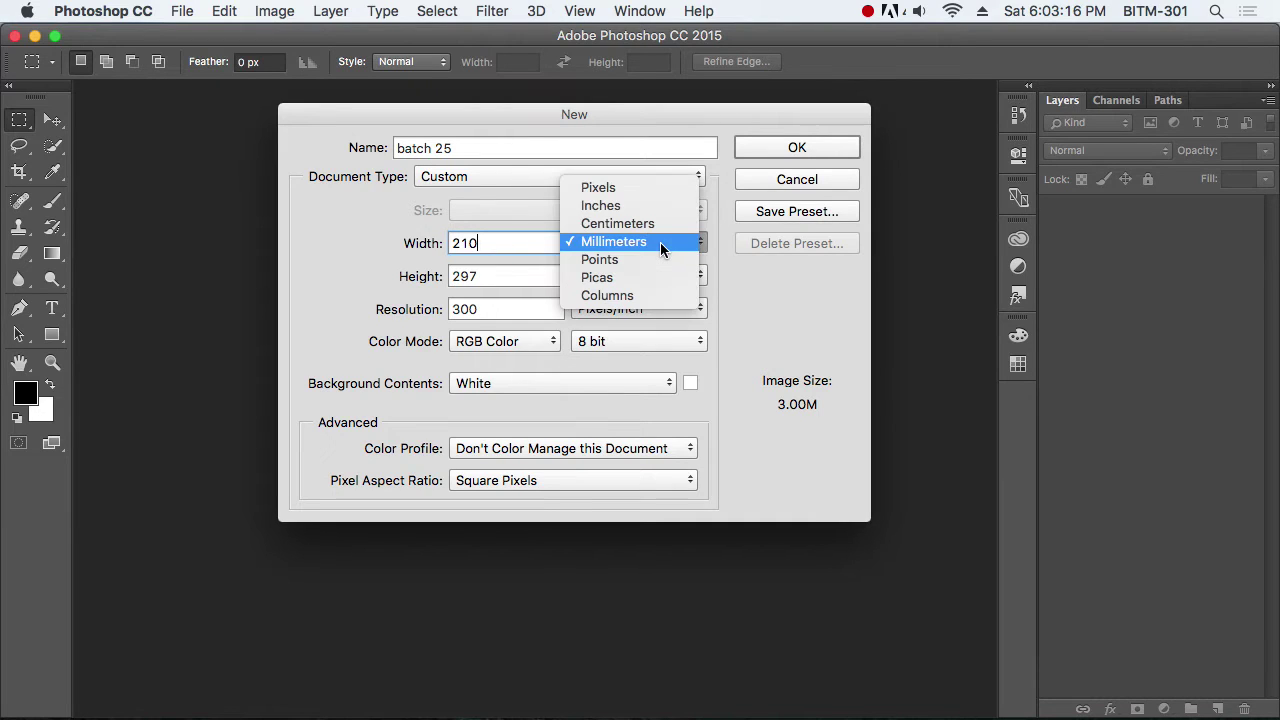
pyautogui.click(637, 189)
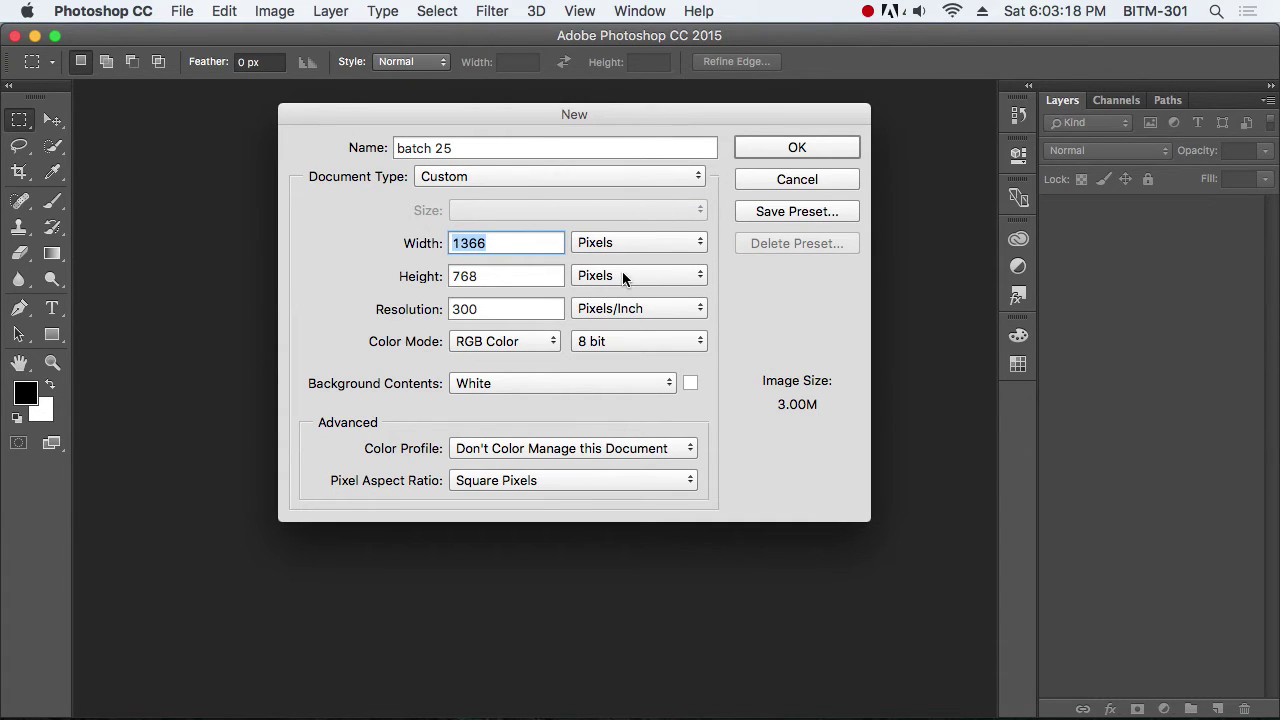
pyautogui.click(498, 243)
pyautogui.click(500, 277)
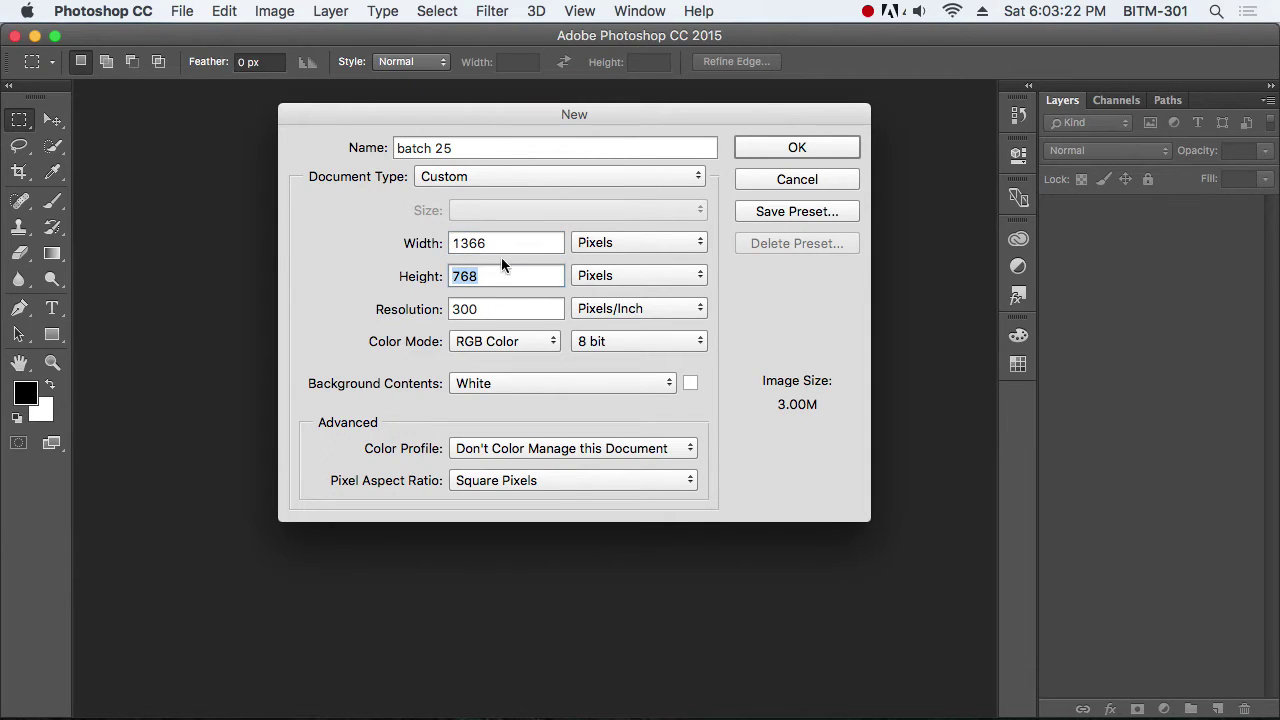
pyautogui.click(500, 243)
pyautogui.click(499, 277)
pyautogui.moveTo(607, 114); pyautogui.dragTo(593, 102)
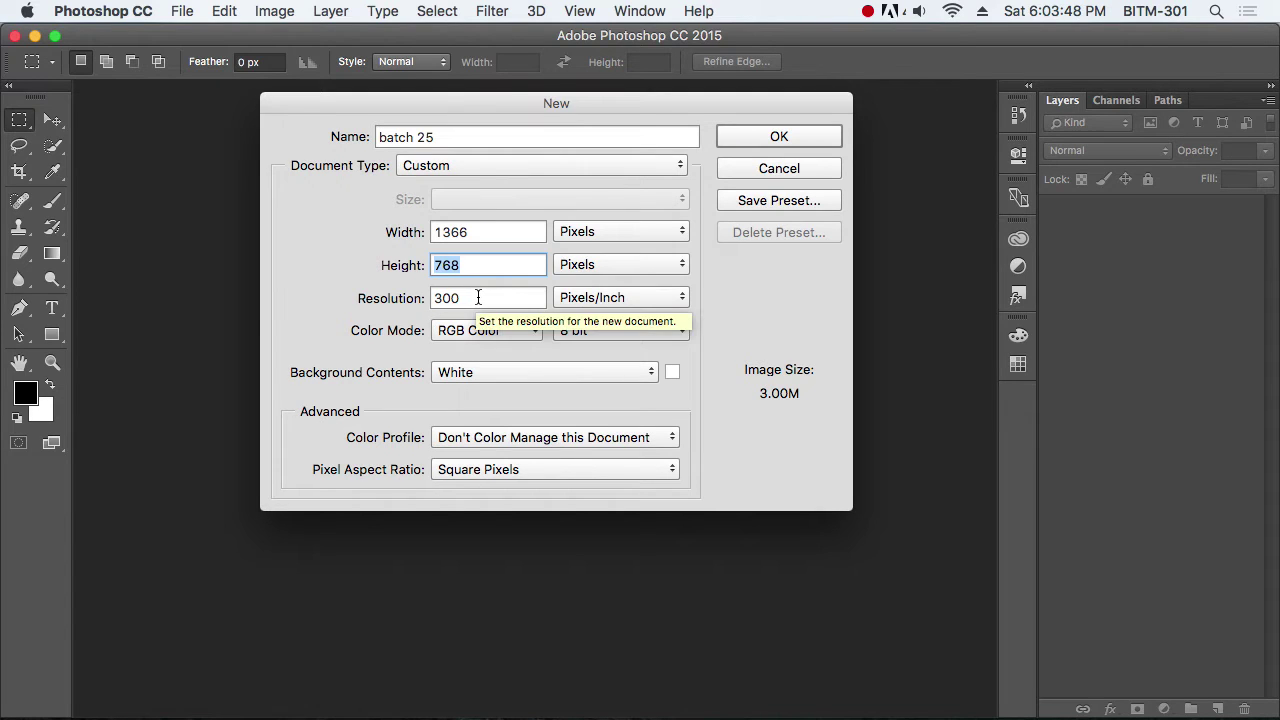
# Step: Set the resolution to 72 Pixels/Inch
pyautogui.click(478, 297)
pyautogui.moveTo(486, 296); pyautogui.dragTo(420, 298)
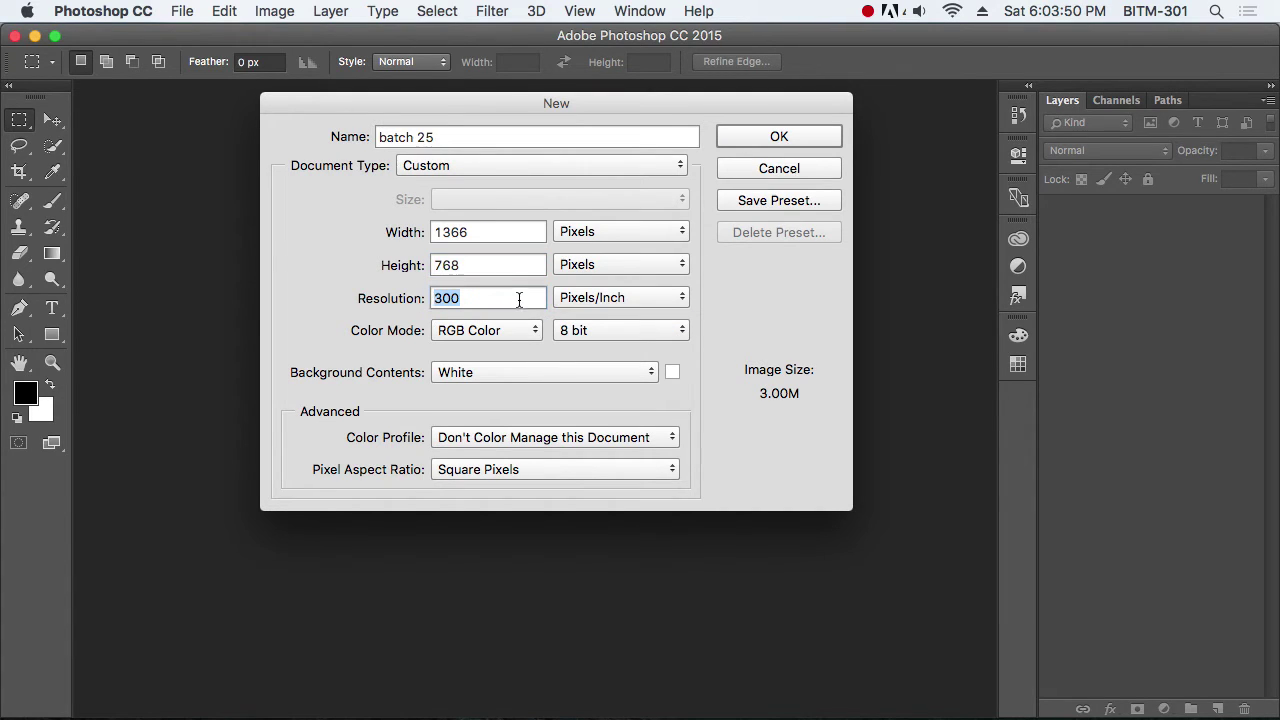
pyautogui.click(496, 298)
pyautogui.moveTo(500, 297); pyautogui.dragTo(407, 300)
pyautogui.write('72')
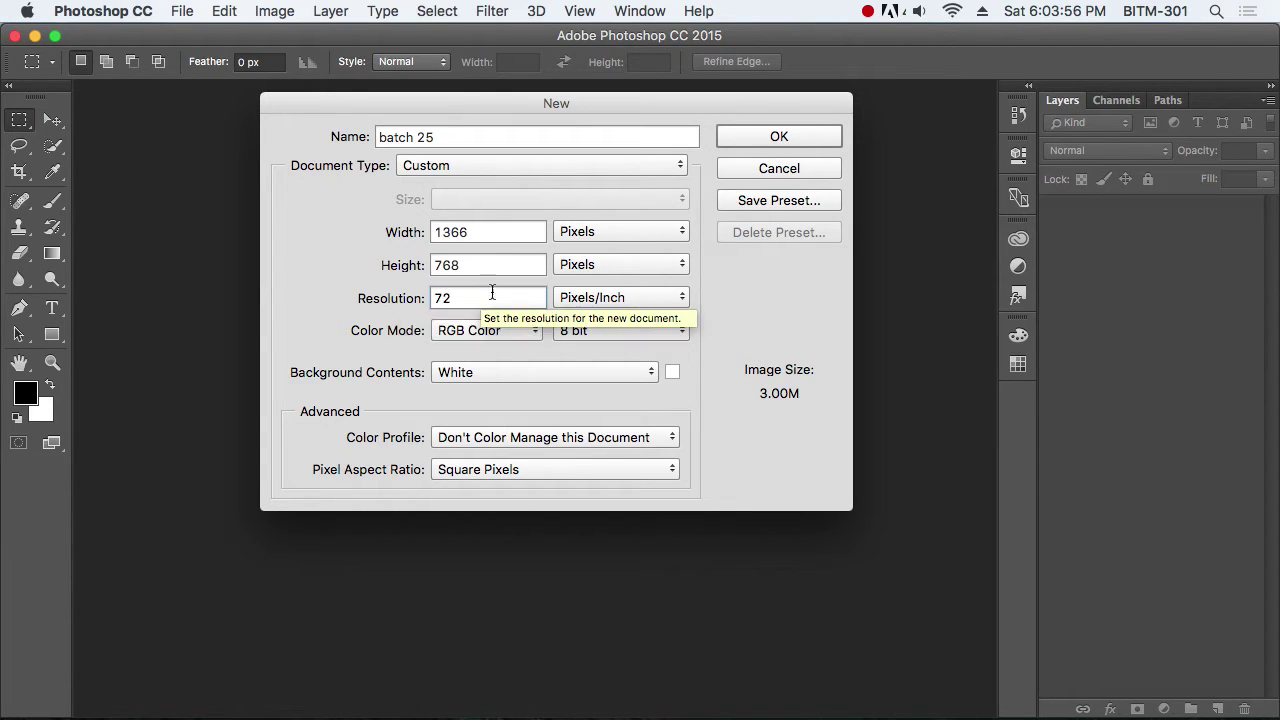
pyautogui.click(655, 297)
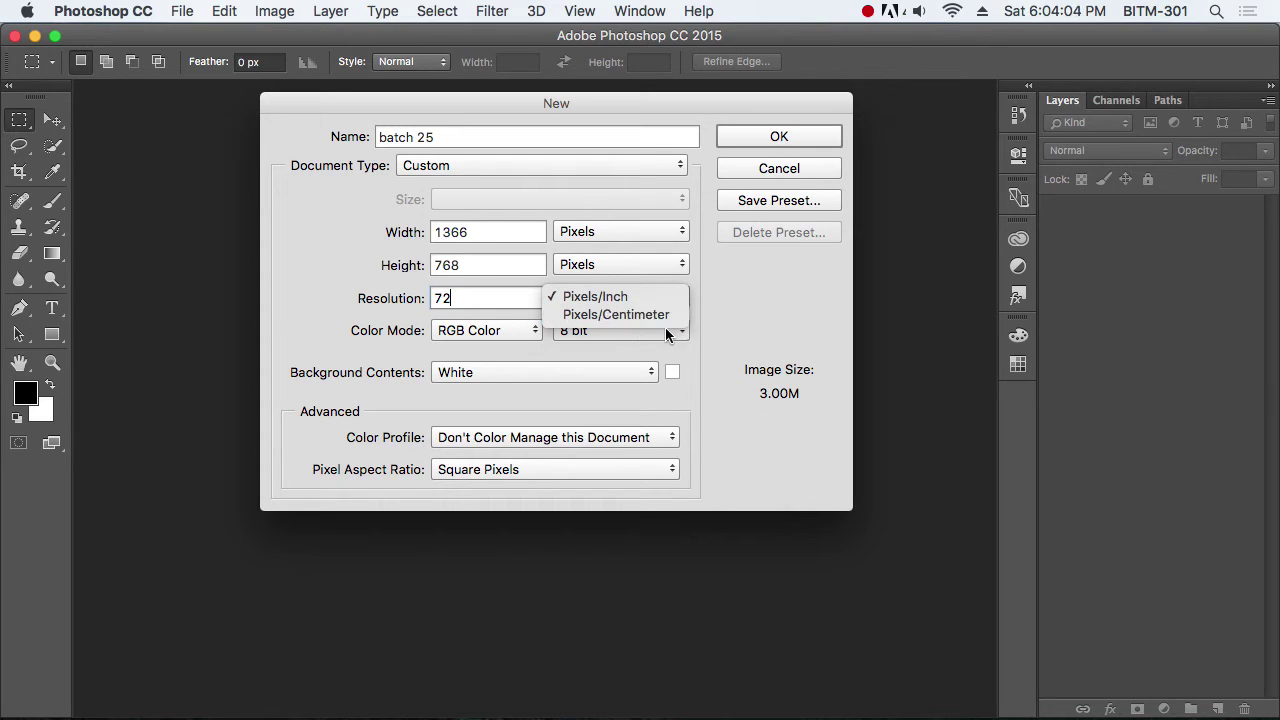
pyautogui.click(663, 302)
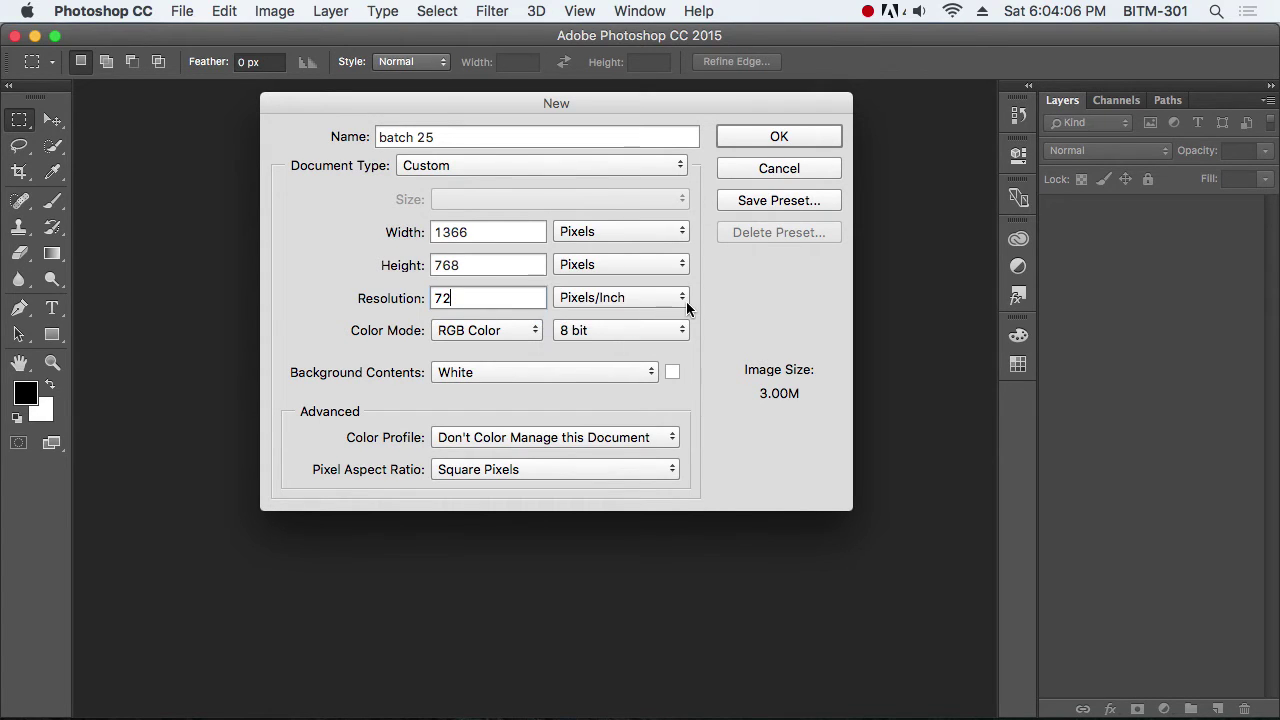
pyautogui.click(530, 332)
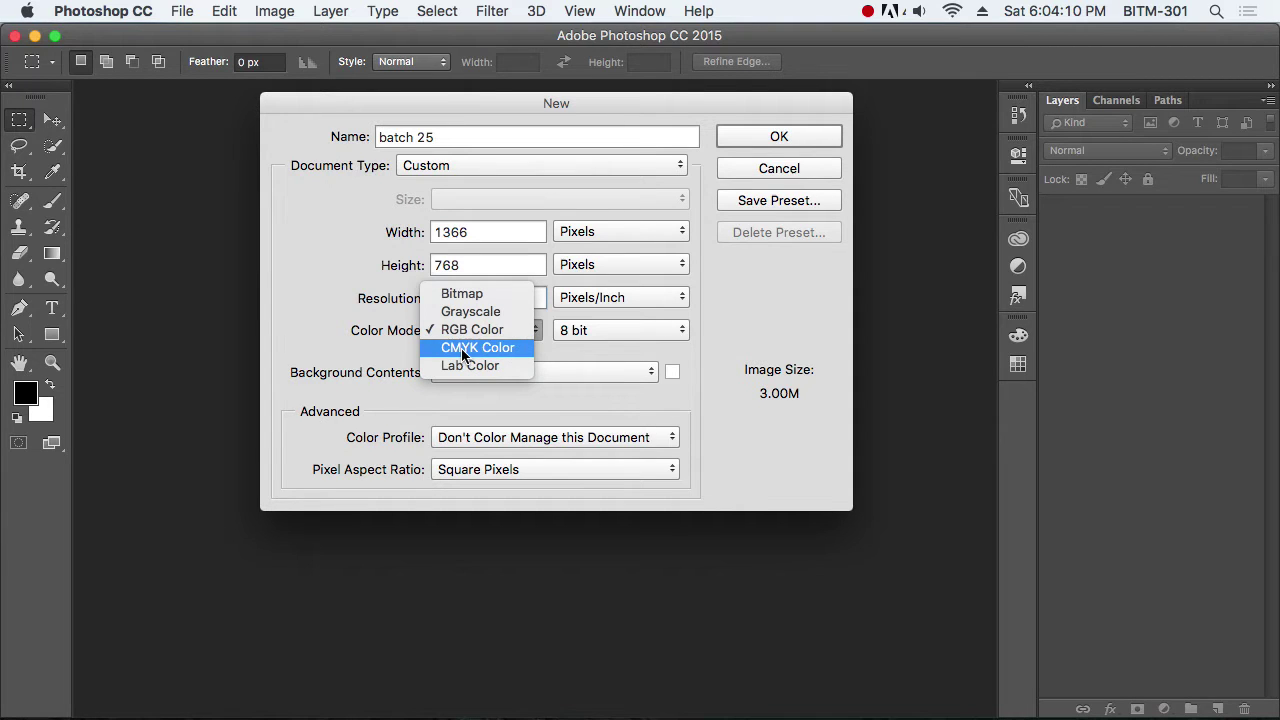
# Step: Keep RGB Color and a white background, with the sRGB IEC61966-2.1 colour profile
pyautogui.click(591, 346)
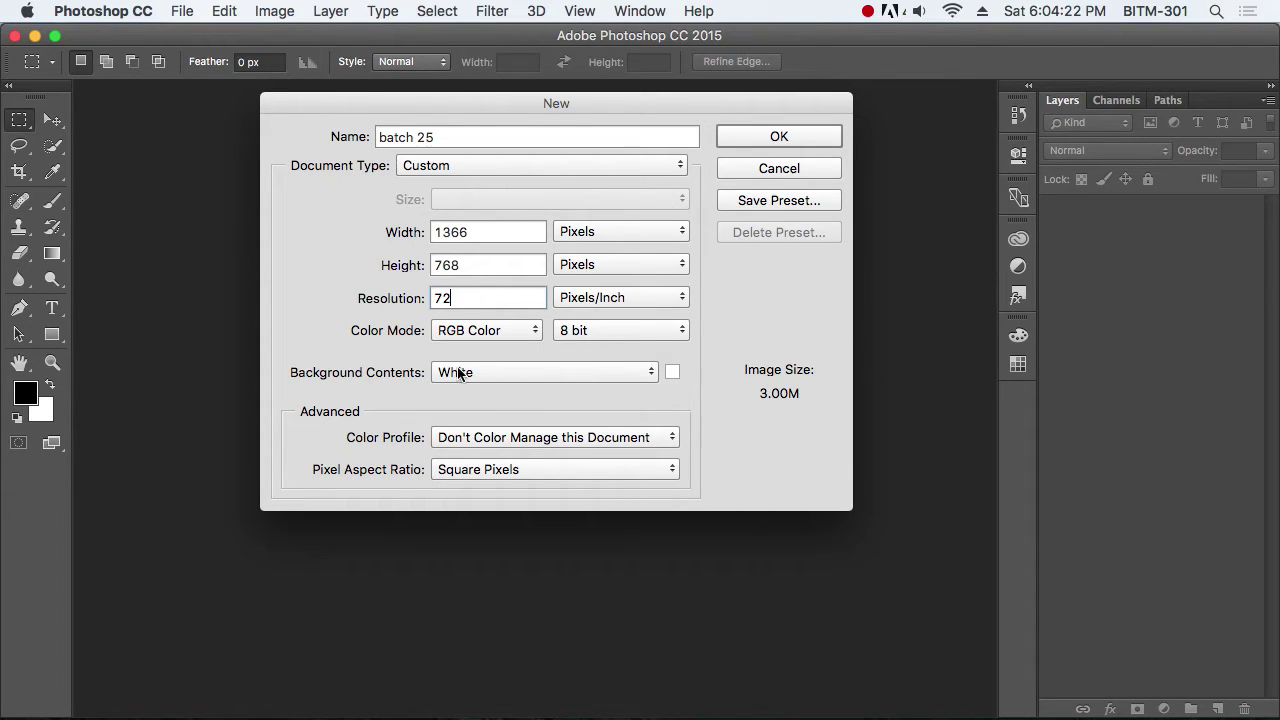
pyautogui.click(672, 372)
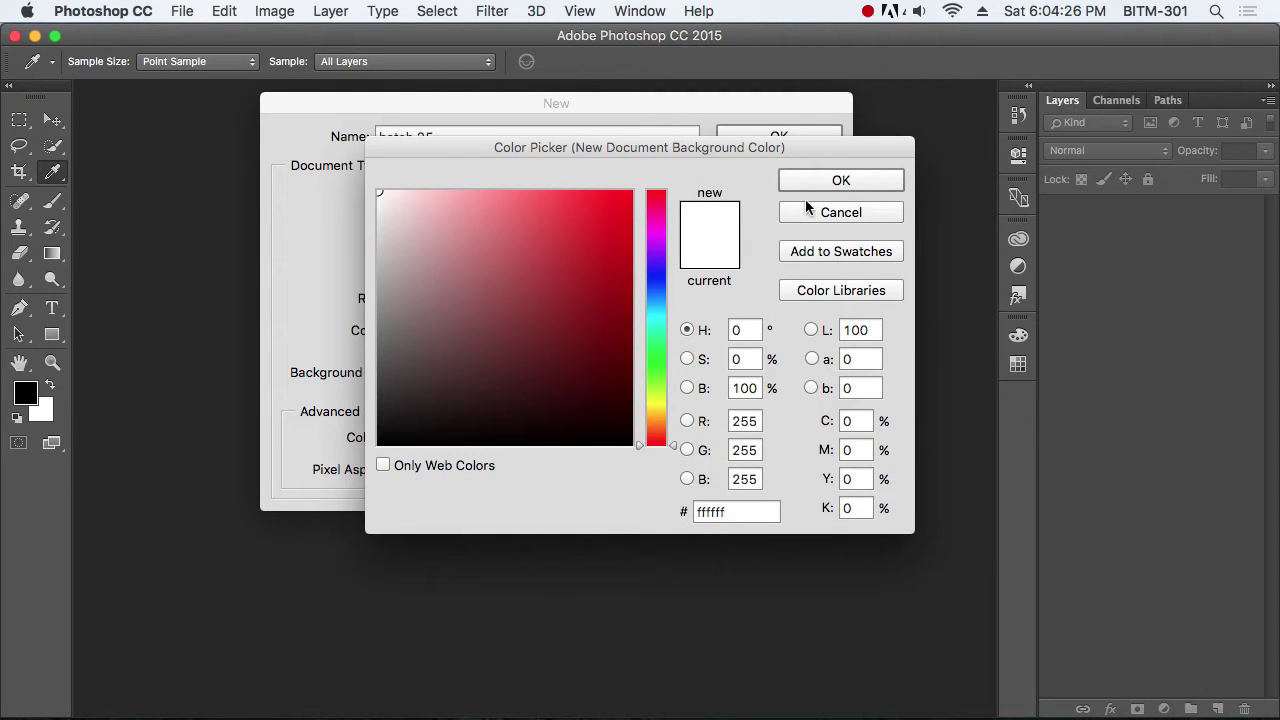
pyautogui.click(841, 212)
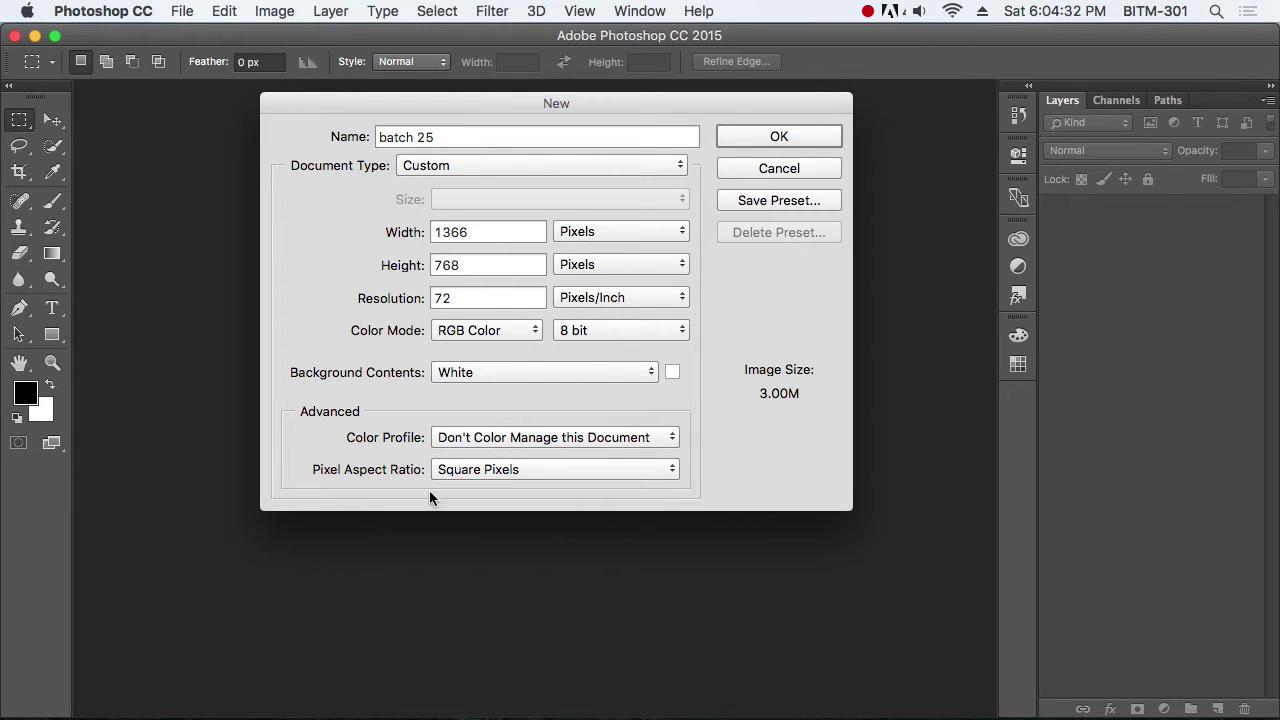
pyautogui.click(678, 436)
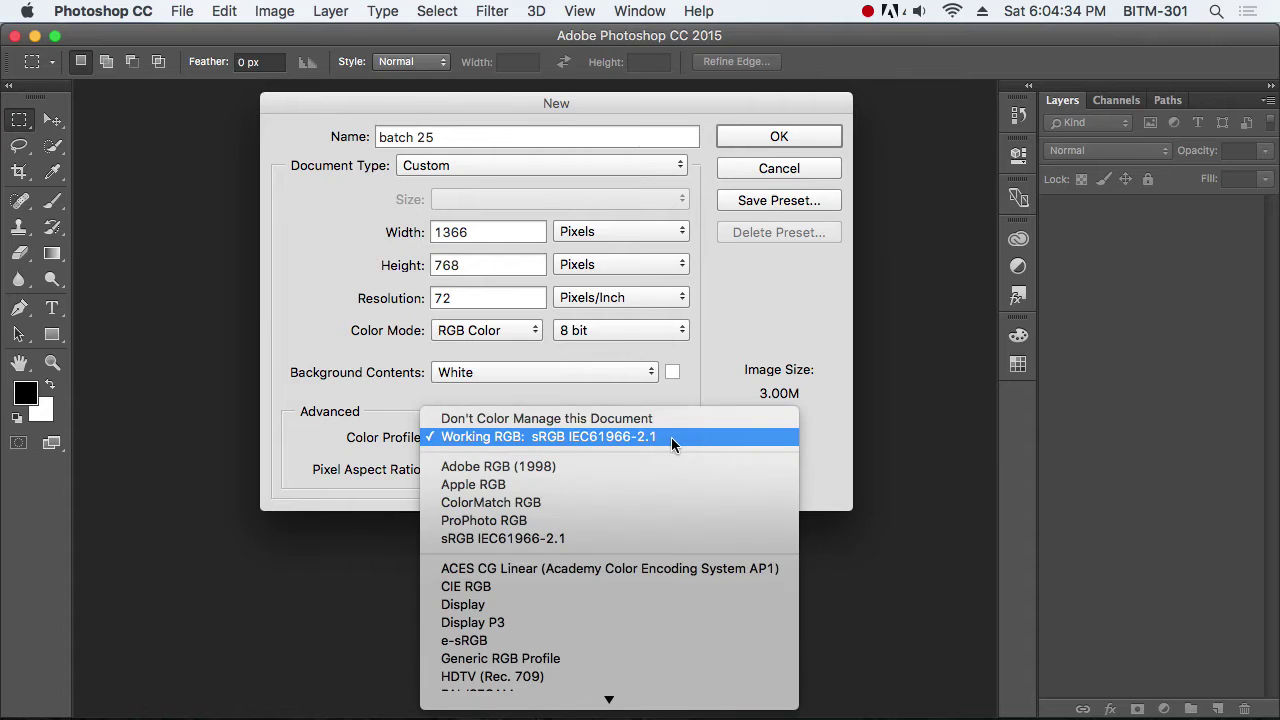
pyautogui.click(540, 437)
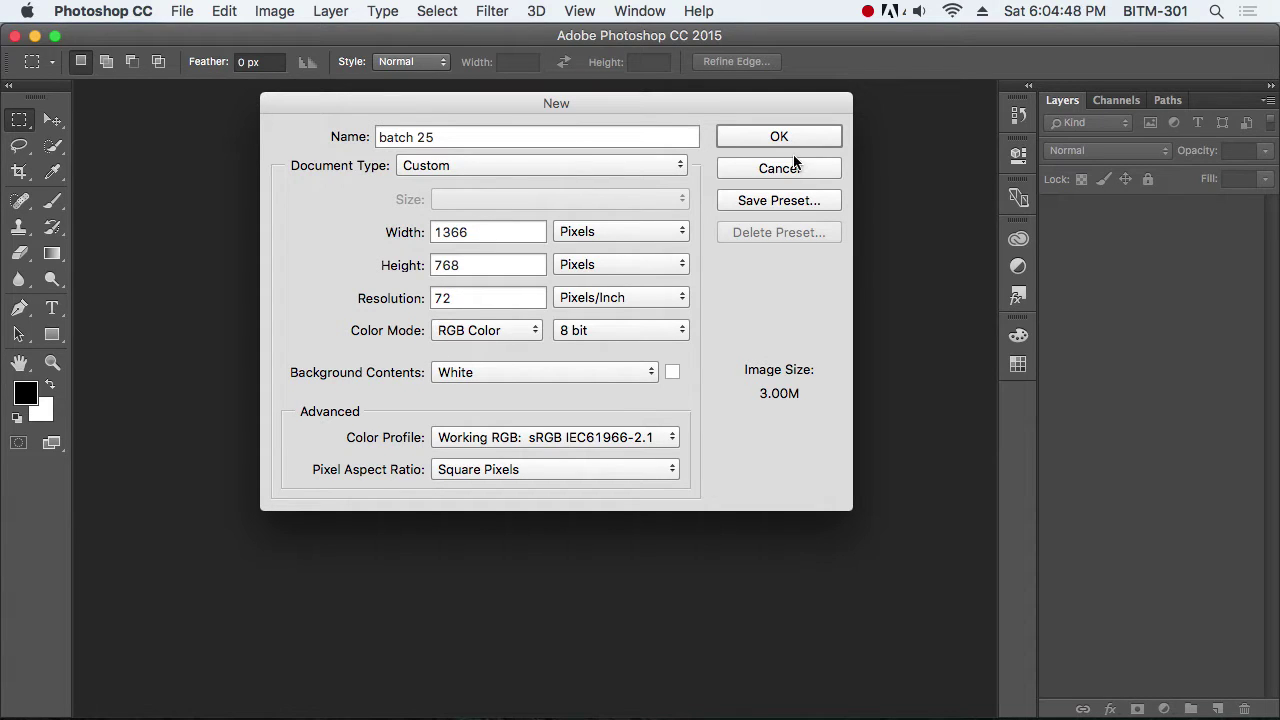
pyautogui.moveTo(760, 102); pyautogui.dragTo(762, 159)
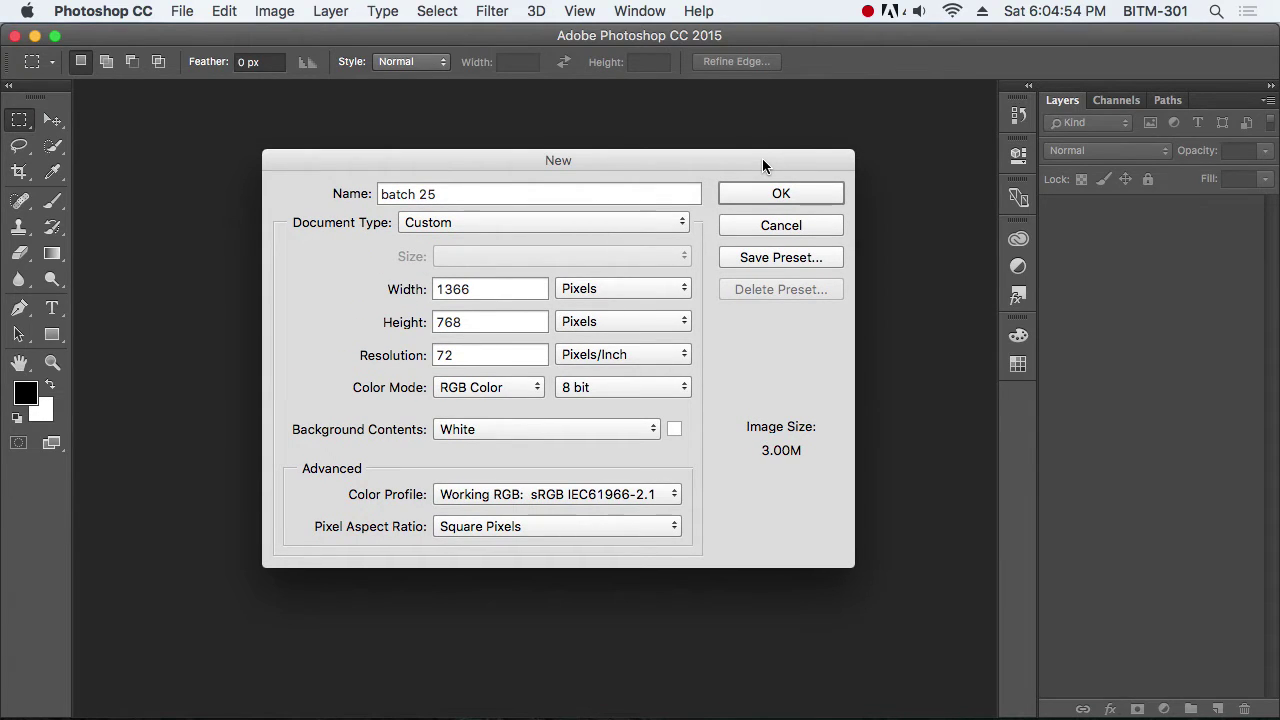
pyautogui.moveTo(762, 159); pyautogui.dragTo(759, 152)
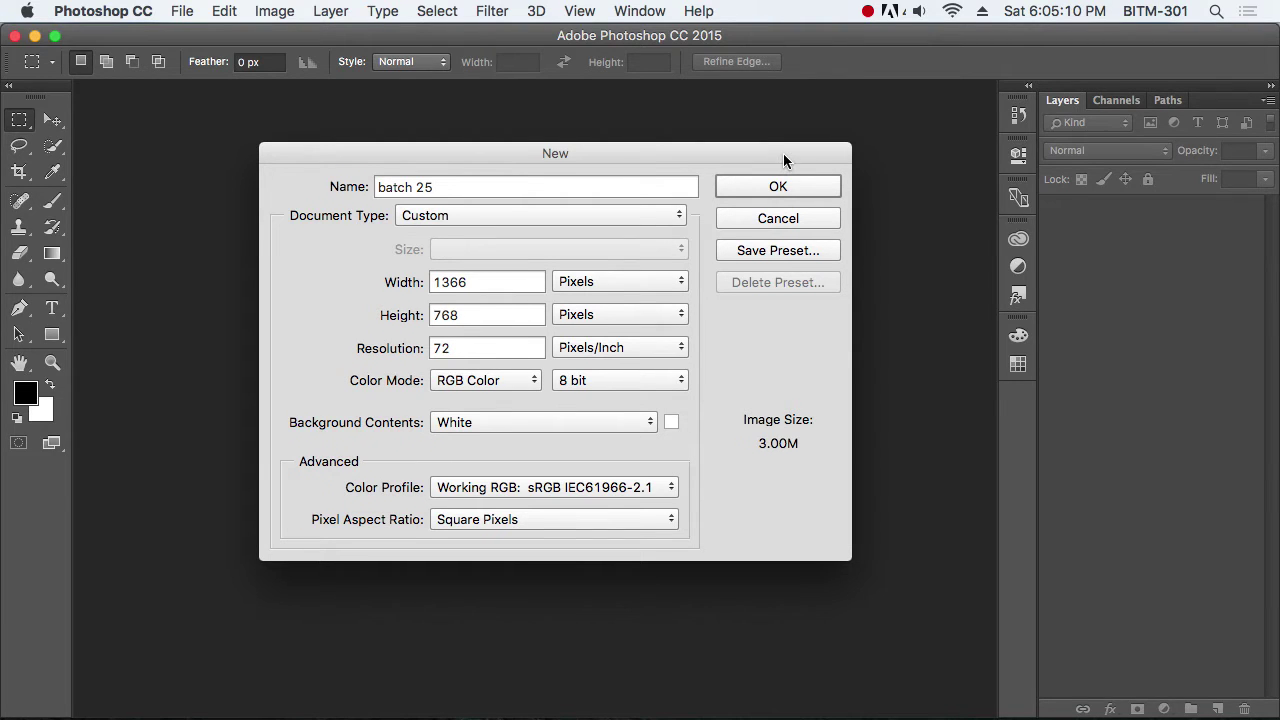
pyautogui.moveTo(783, 153); pyautogui.dragTo(786, 148)
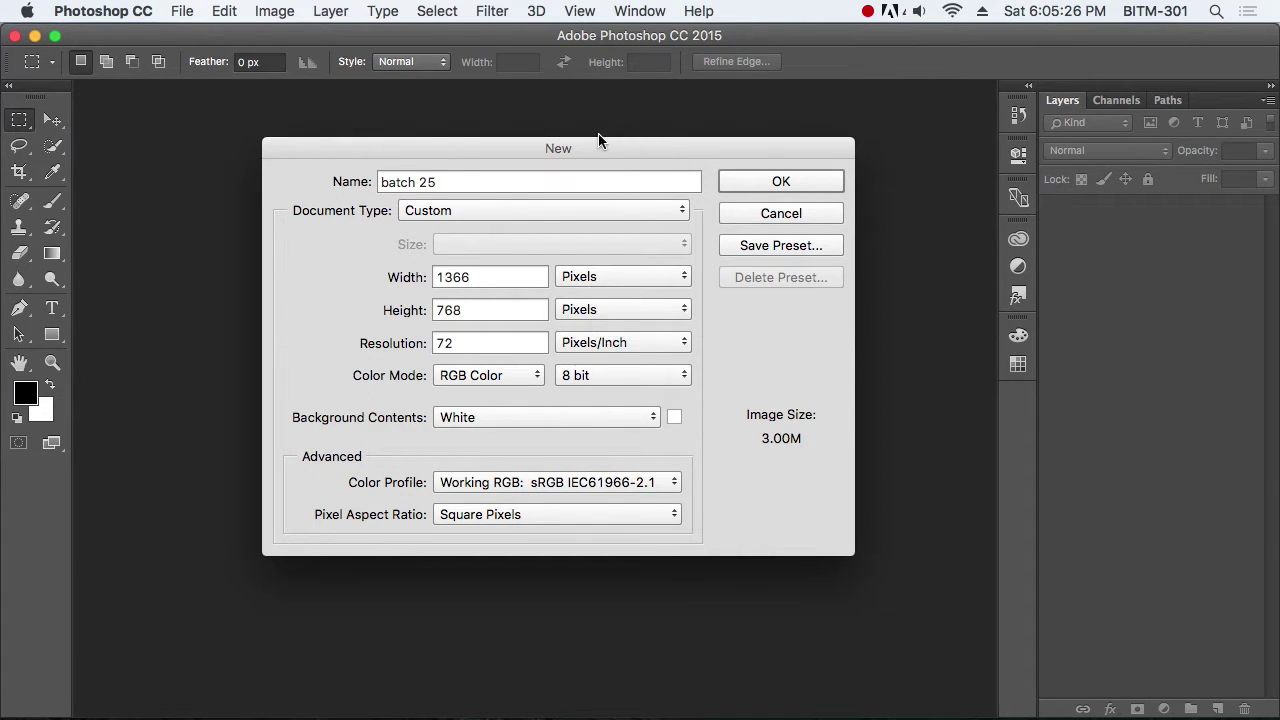
# Step: Save the current document settings as a preset named 25
pyautogui.click(792, 246)
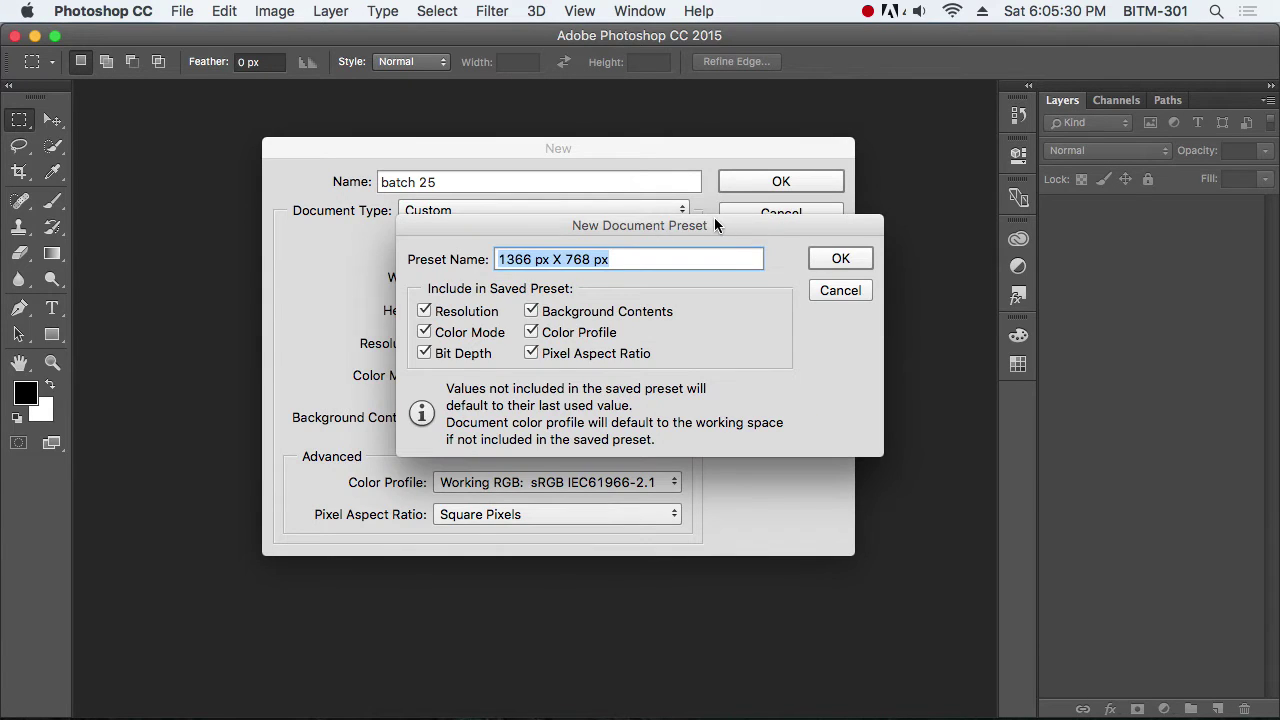
pyautogui.moveTo(716, 225); pyautogui.dragTo(989, 198)
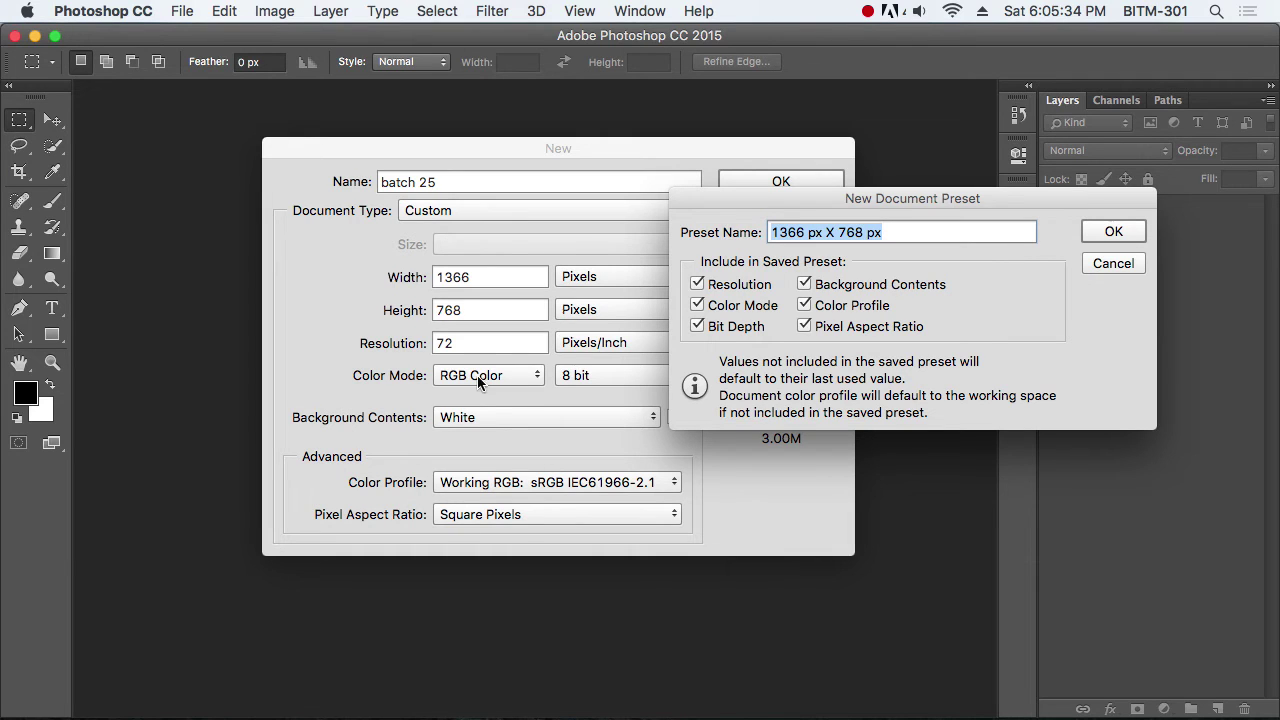
pyautogui.click(903, 230)
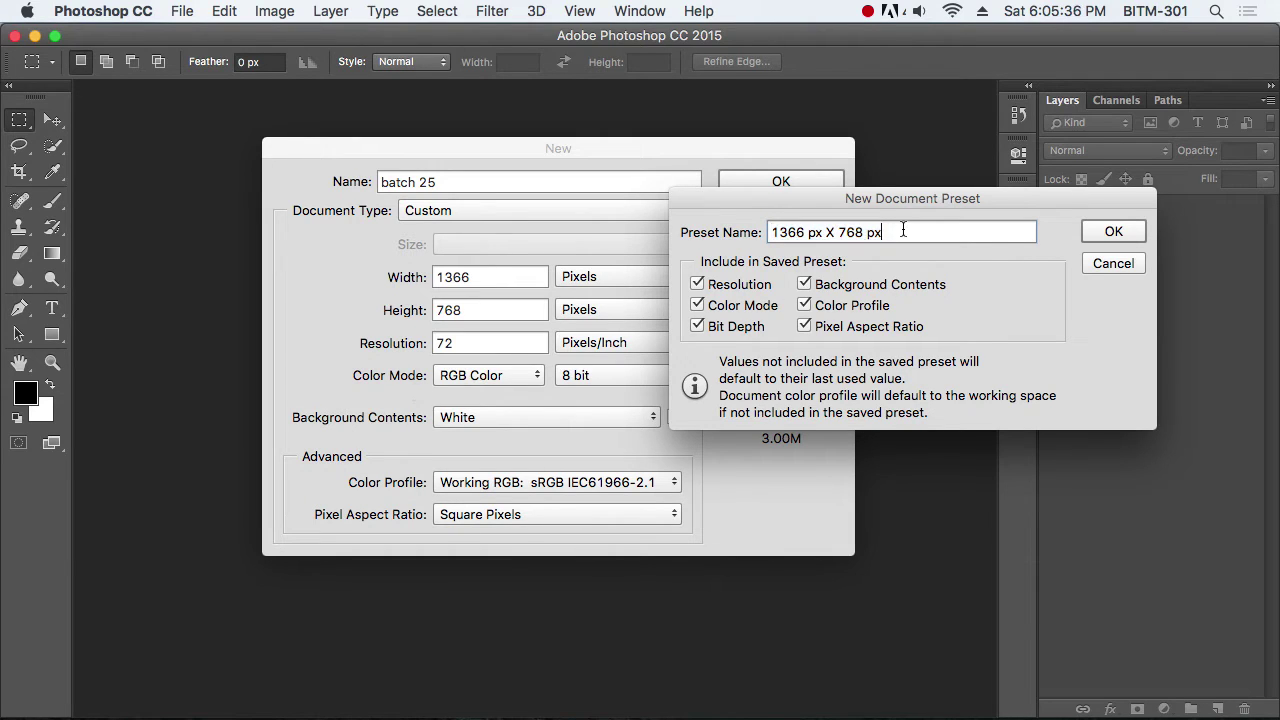
pyautogui.tripleClick(903, 230)
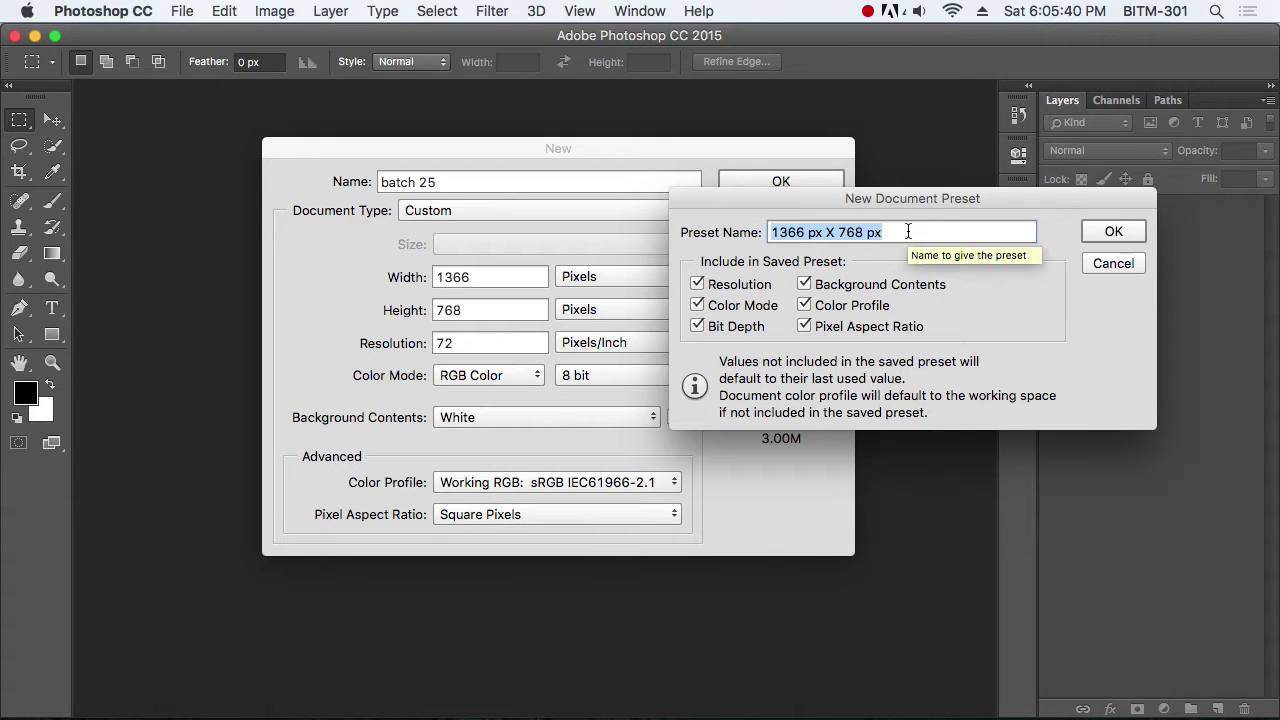
pyautogui.write('25')
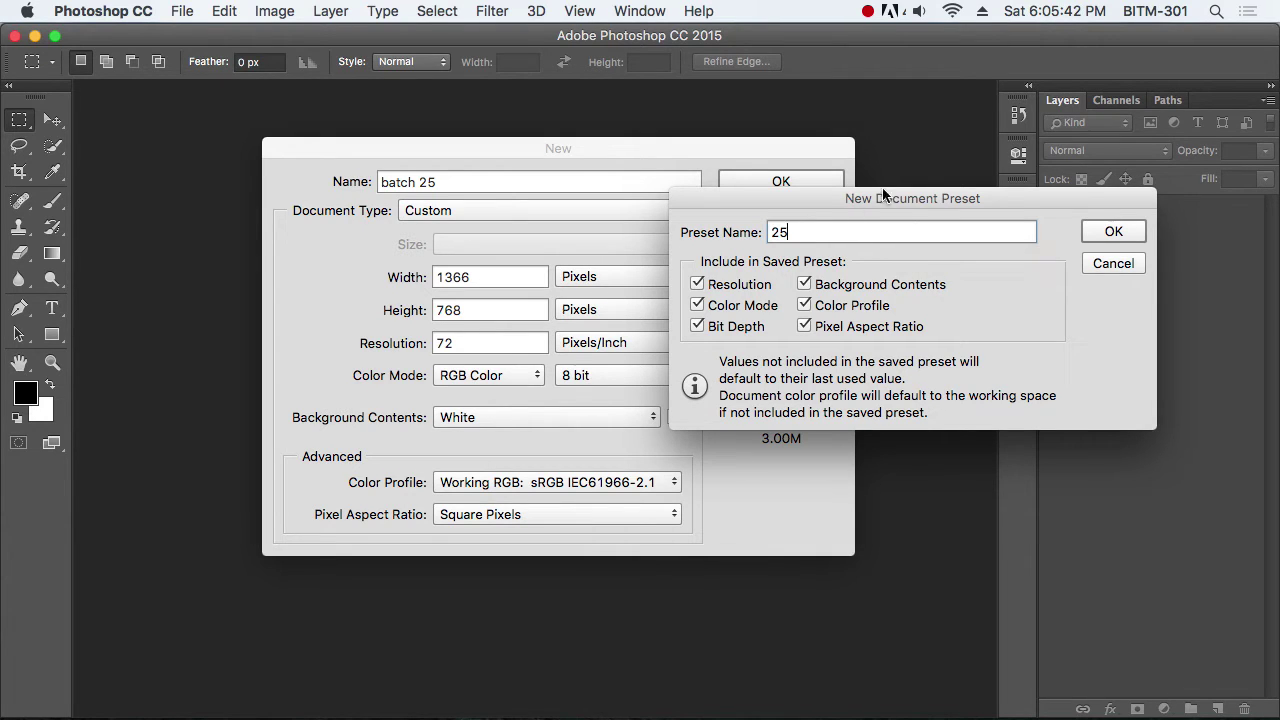
pyautogui.click(1108, 236)
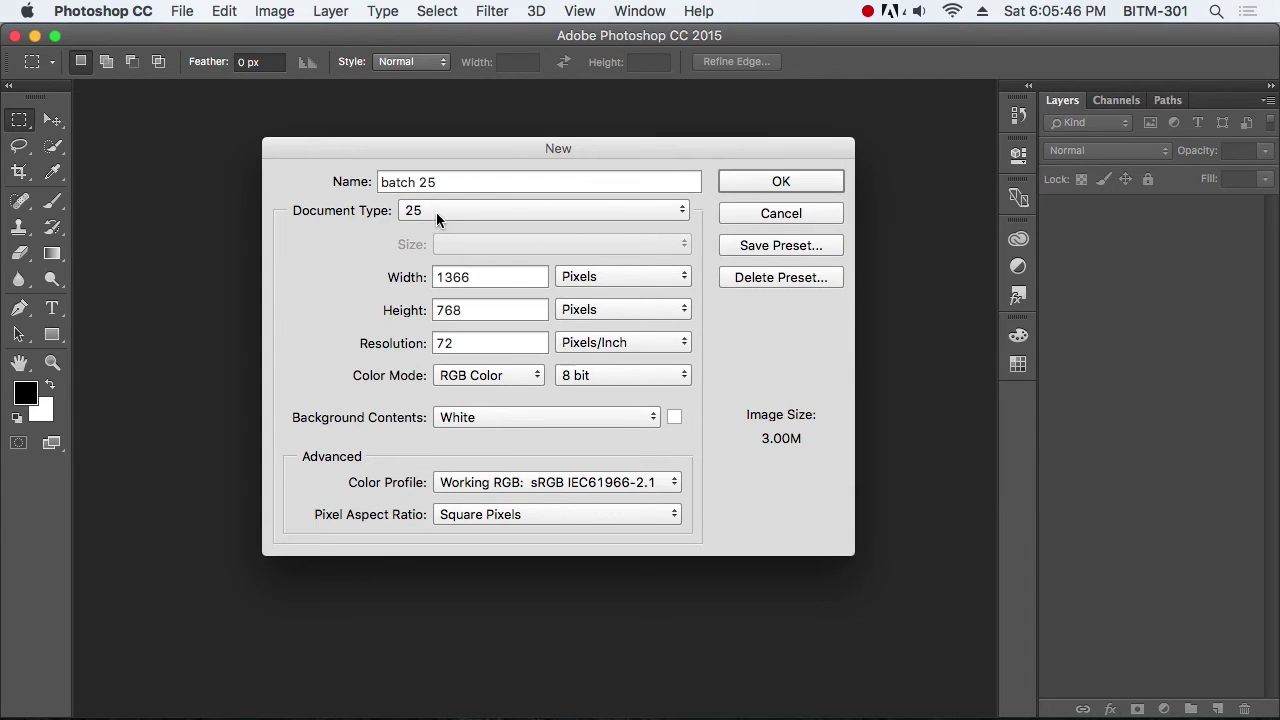
# Step: Confirm document type 25 and create the blank white batch 25 document
pyautogui.click(684, 212)
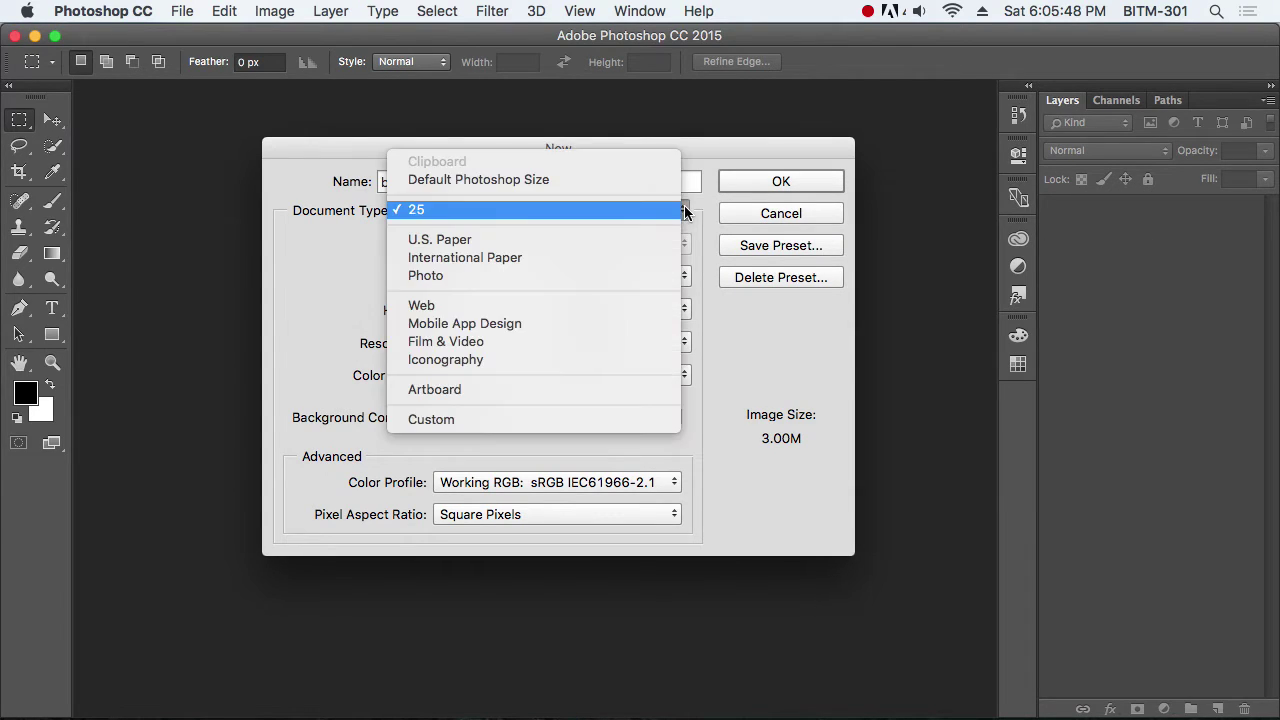
pyautogui.click(460, 211)
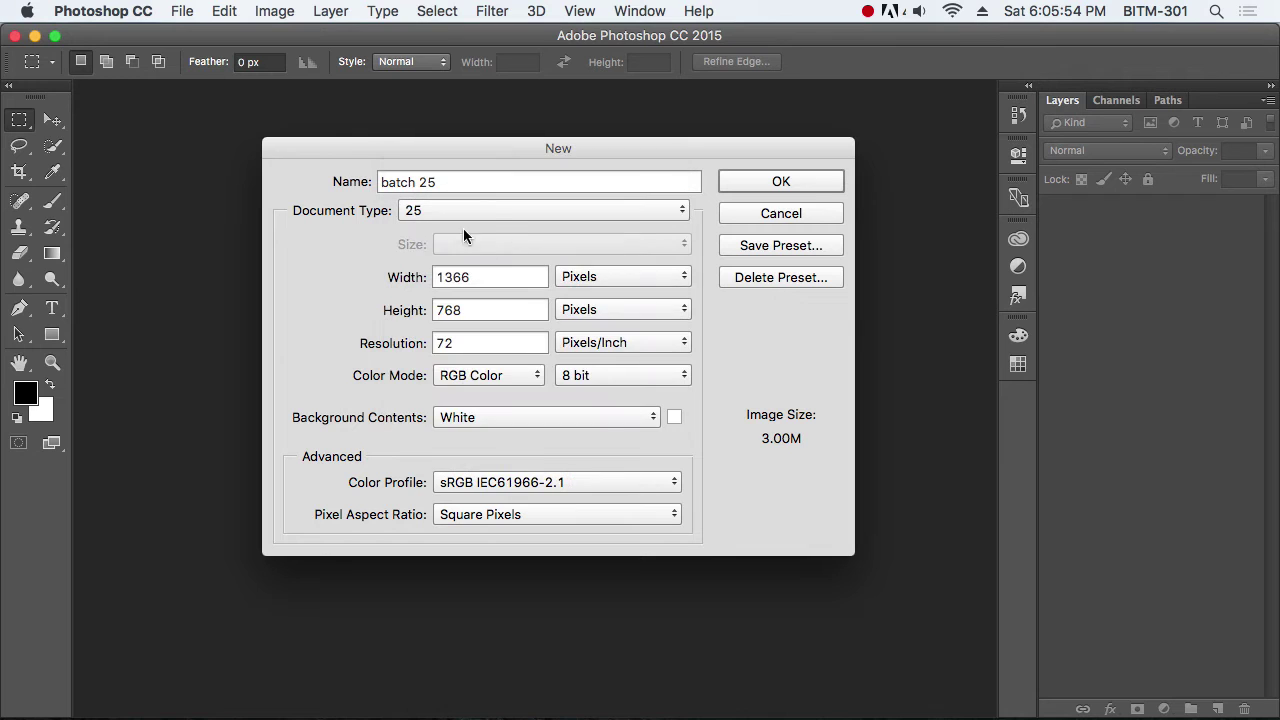
pyautogui.click(584, 212)
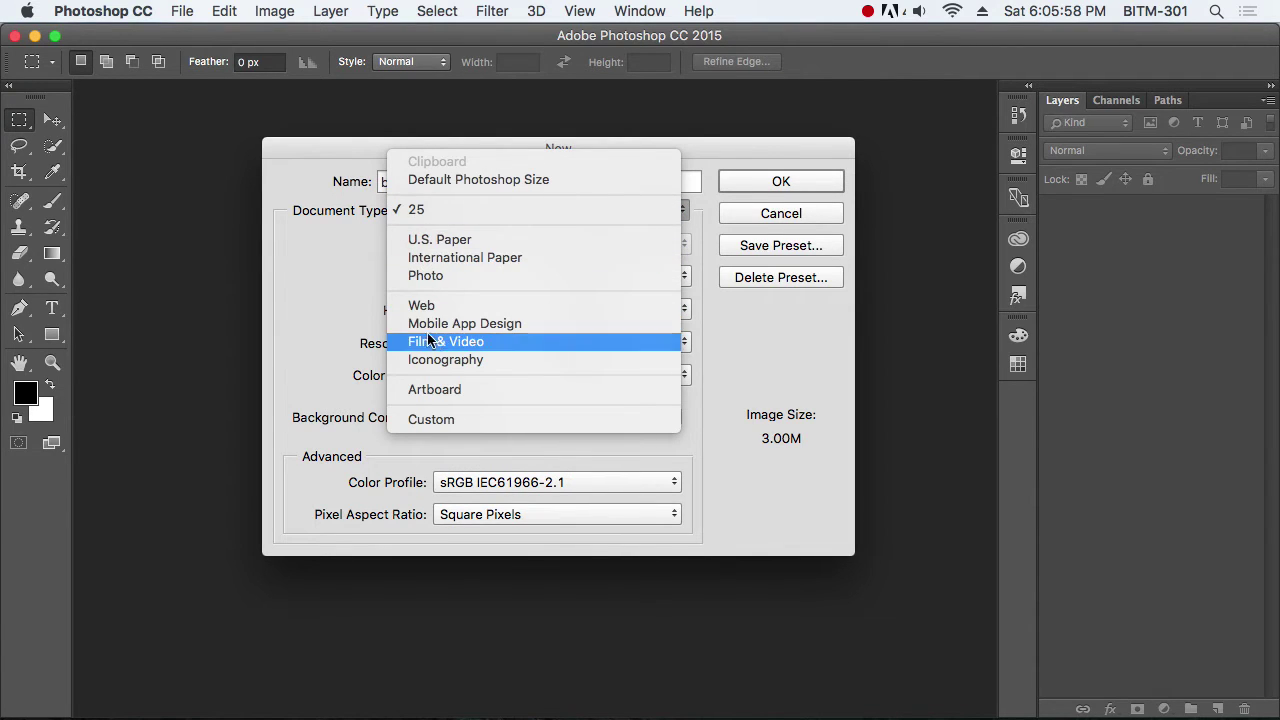
pyautogui.click(333, 259)
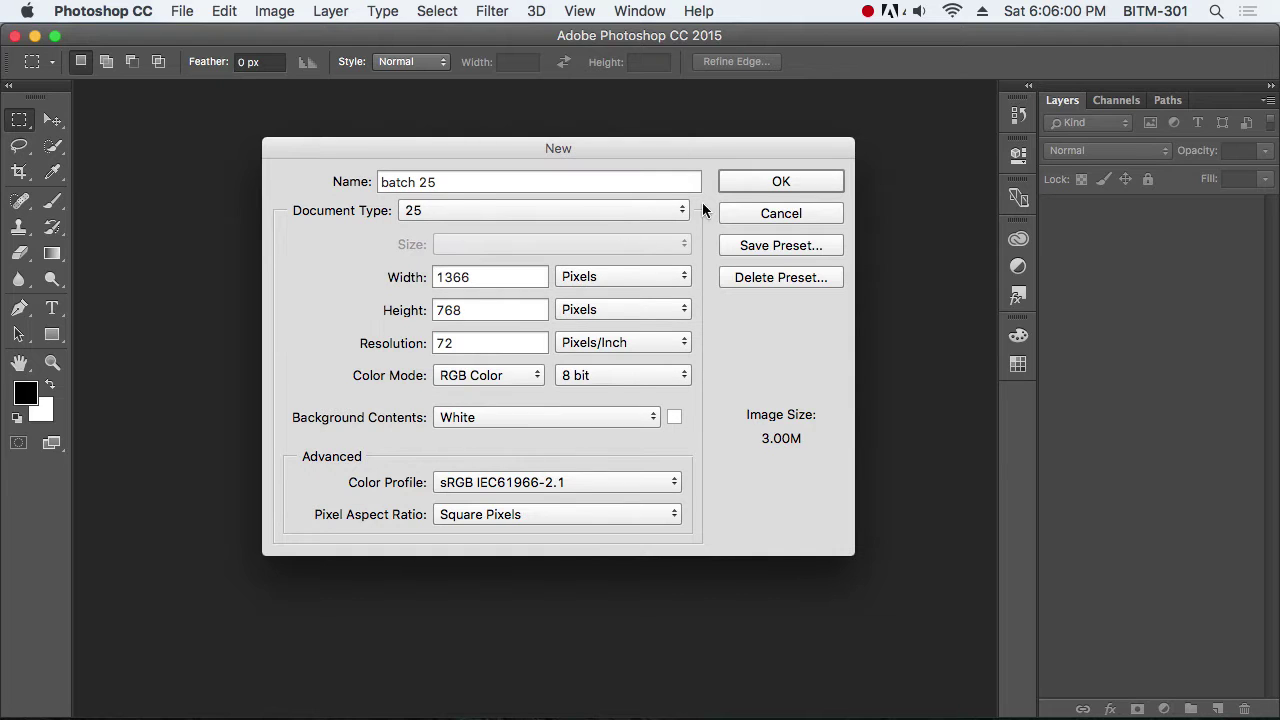
pyautogui.click(776, 180)
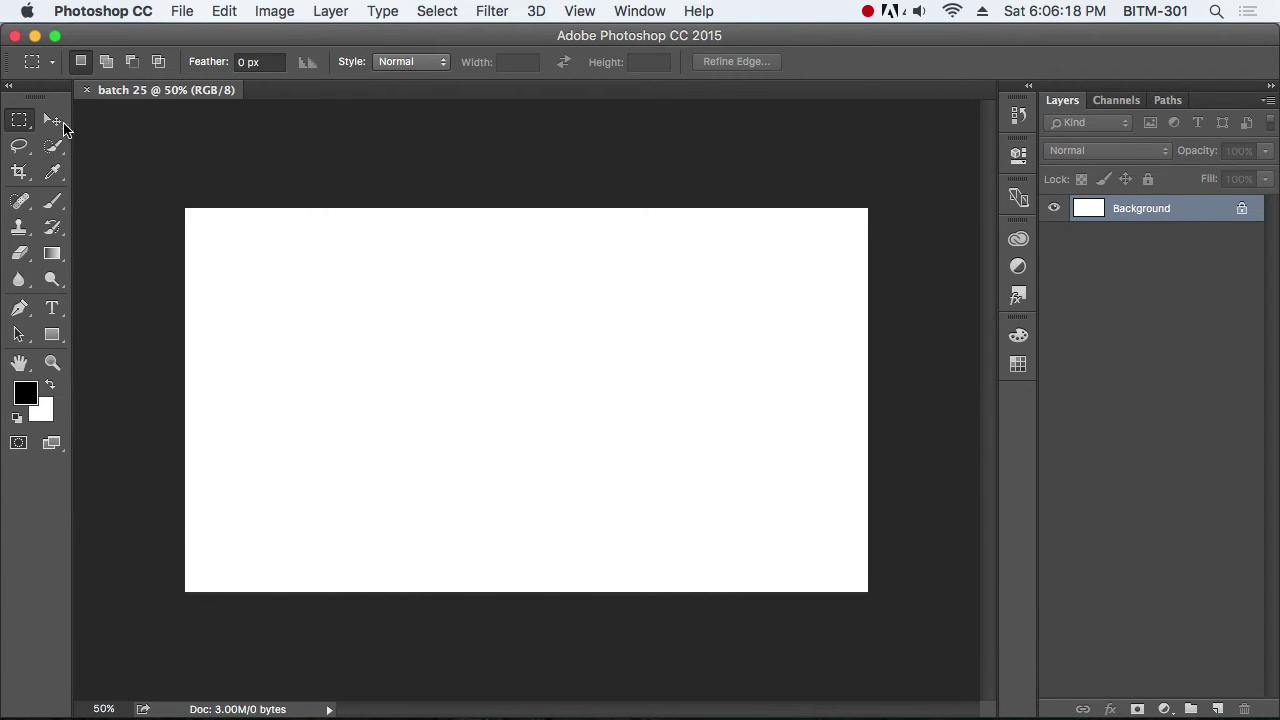
pyautogui.click(55, 121)
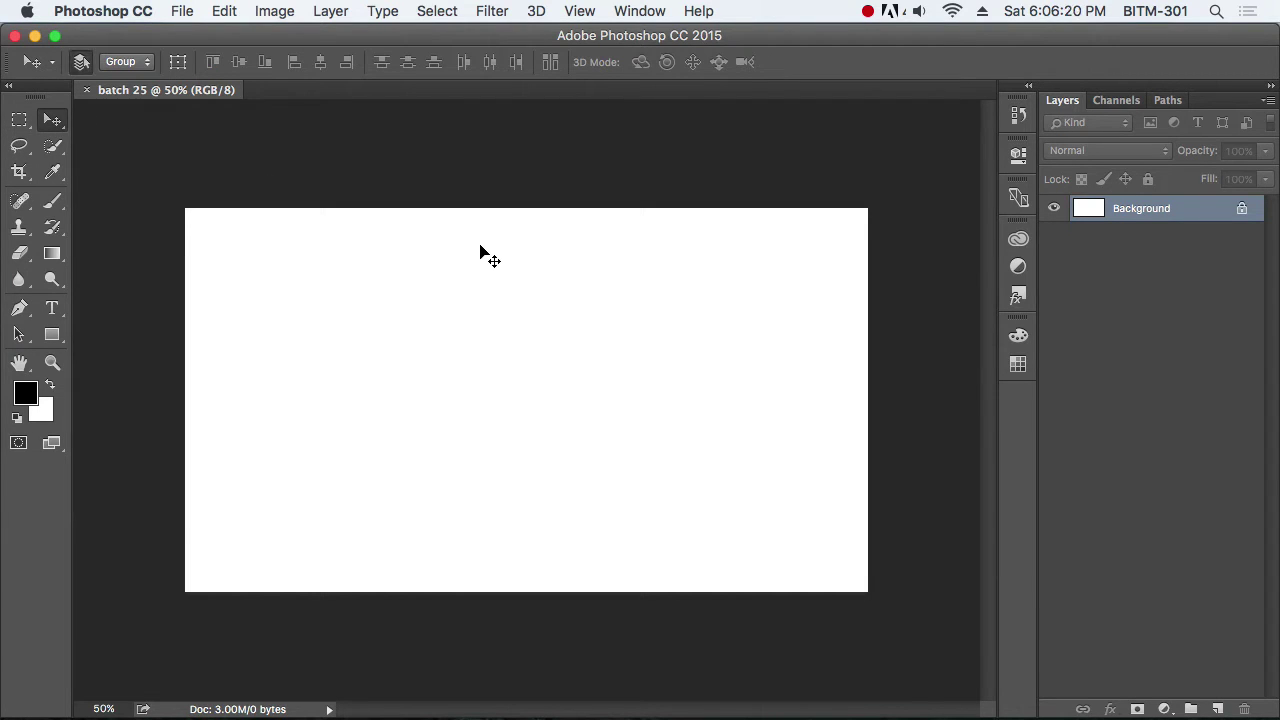
pyautogui.click(184, 12)
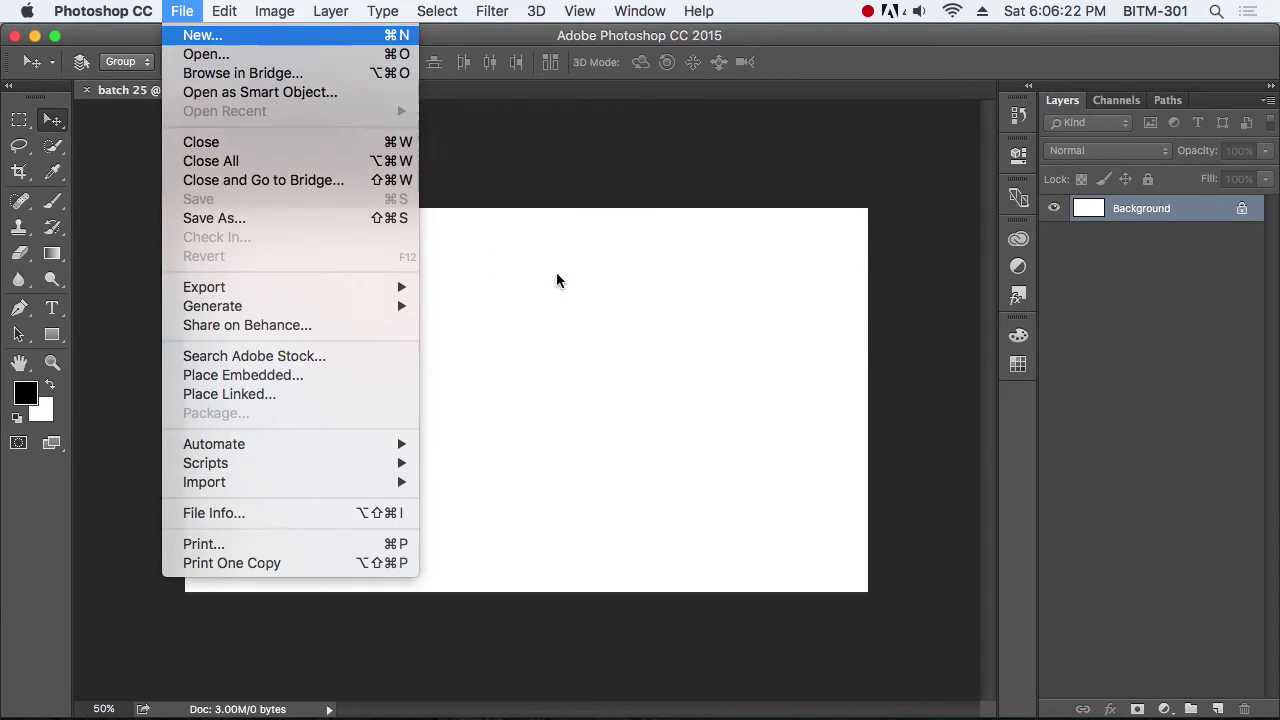
pyautogui.press('super+n')
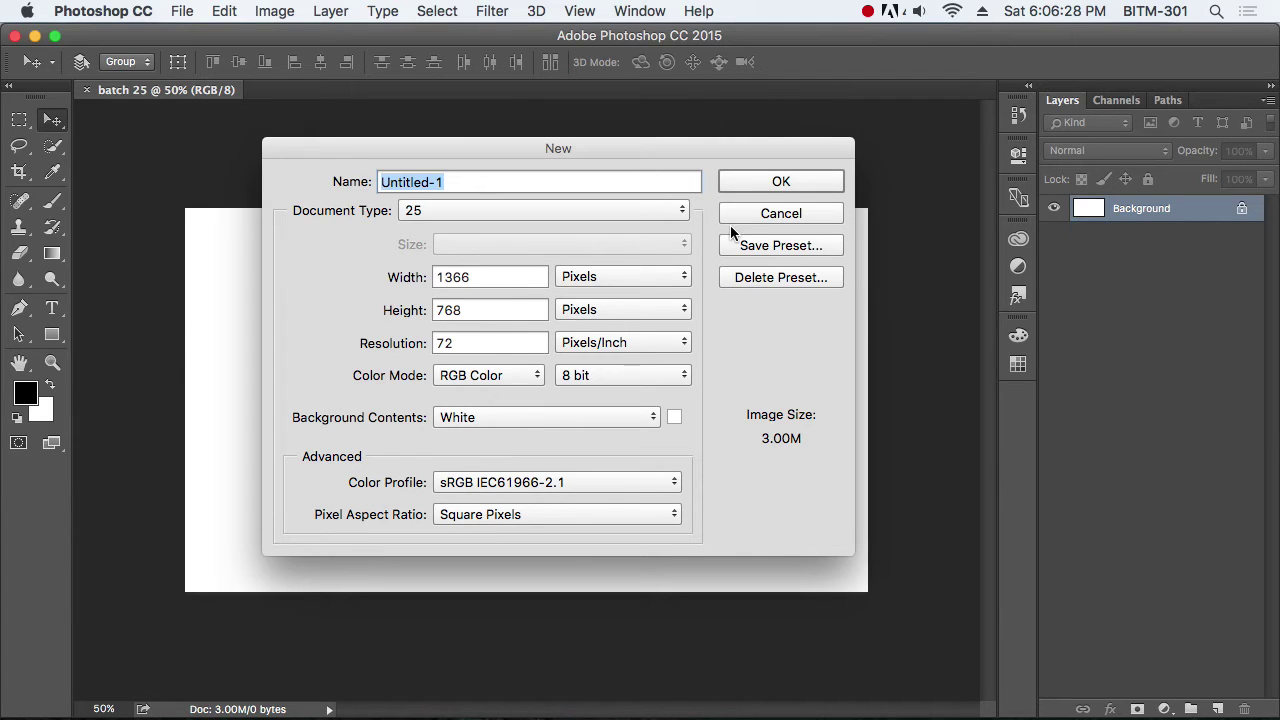
pyautogui.moveTo(762, 148); pyautogui.dragTo(886, 148)
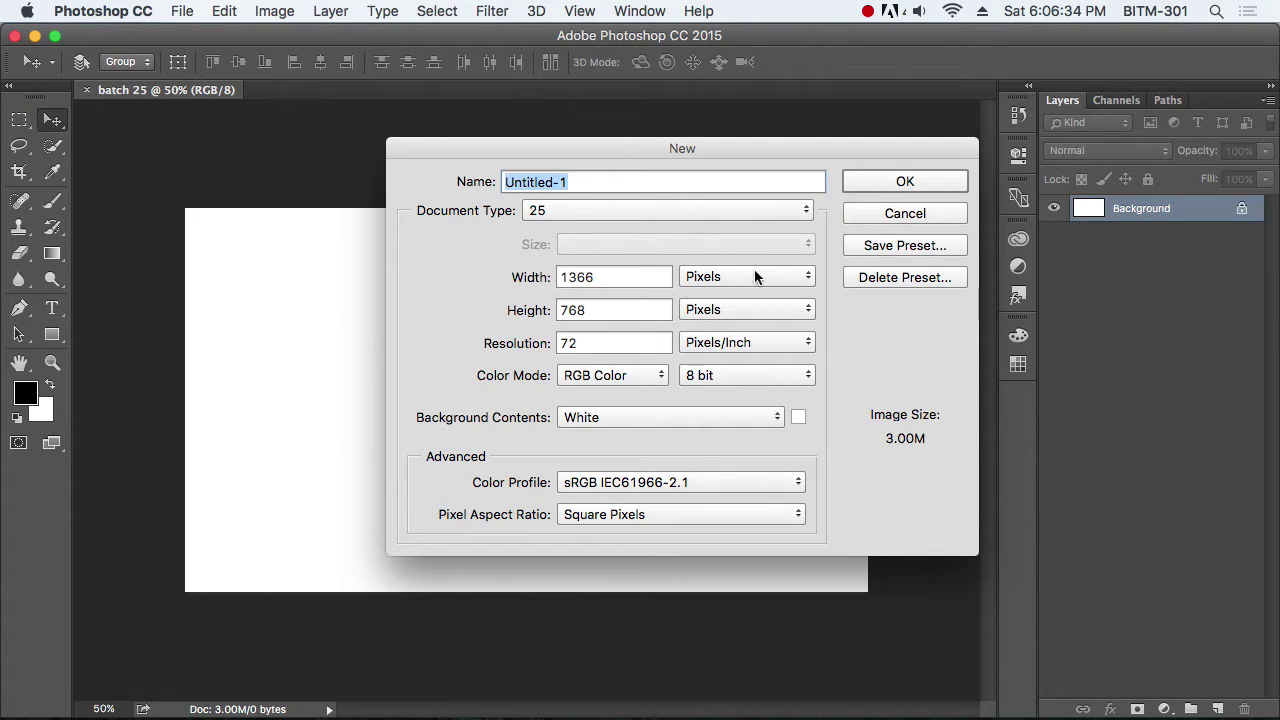
pyautogui.click(667, 210)
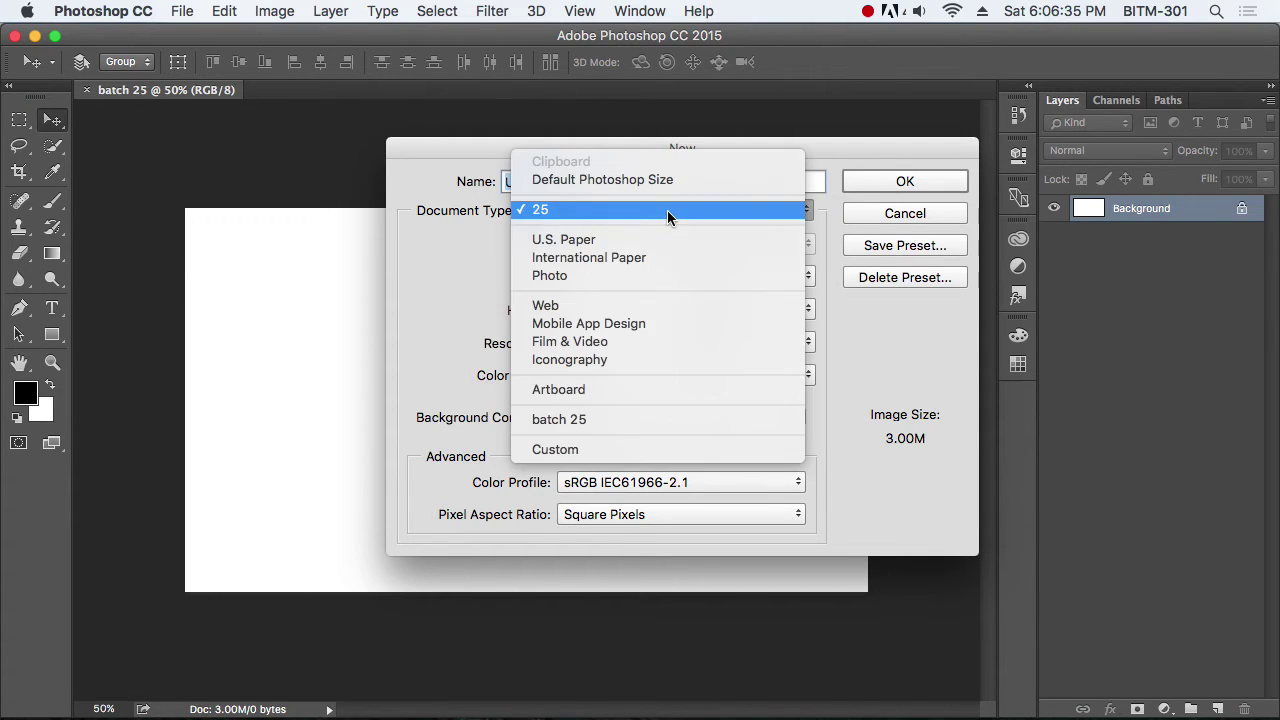
pyautogui.click(607, 213)
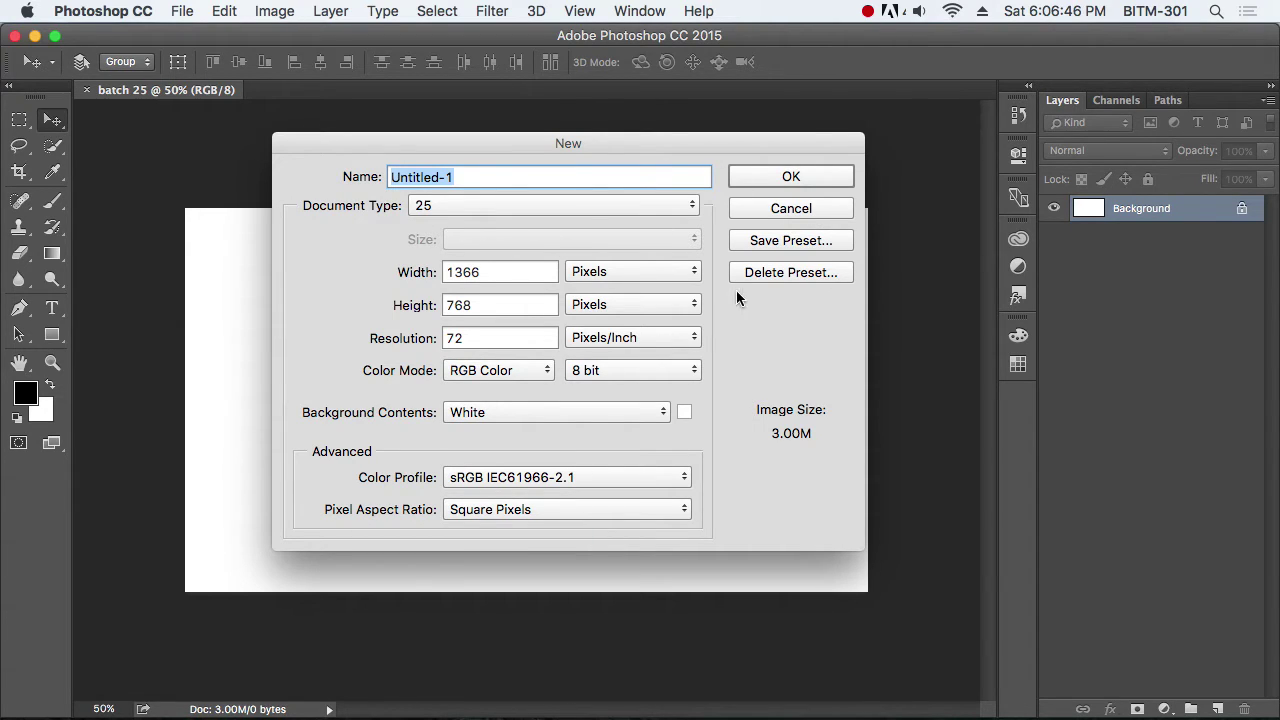
pyautogui.click(810, 208)
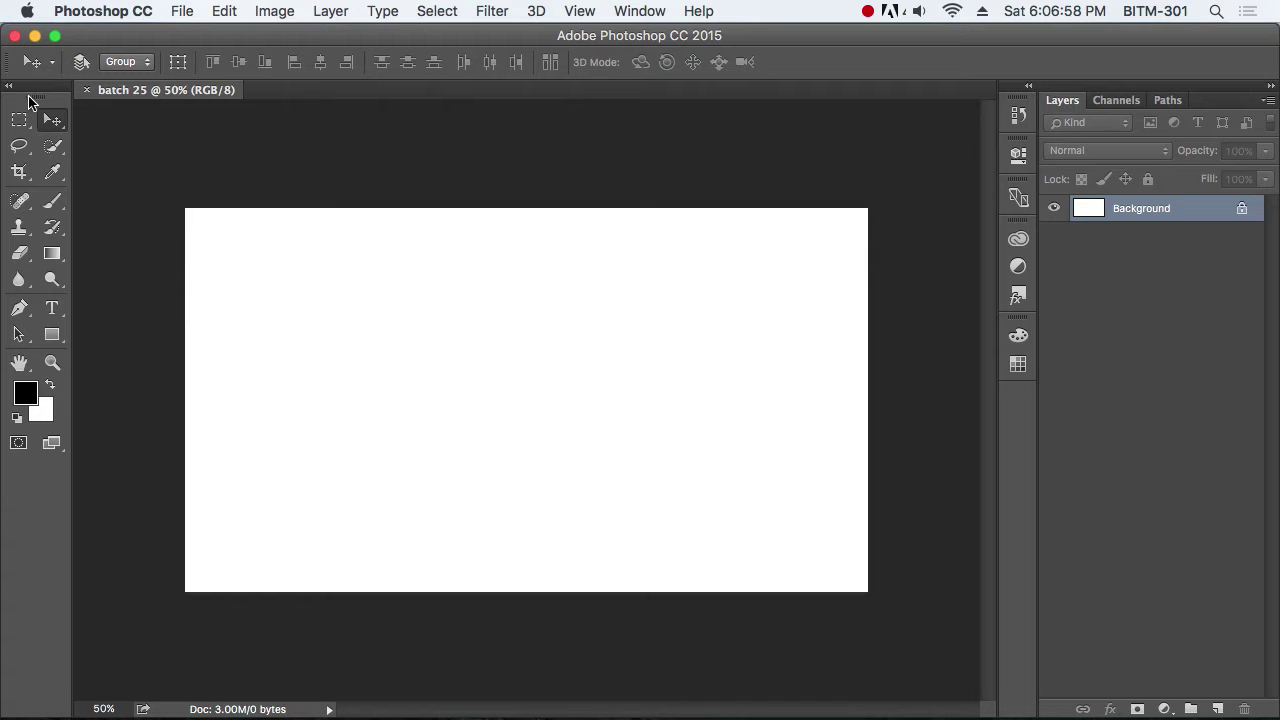
pyautogui.moveTo(33, 103); pyautogui.dragTo(302, 152)
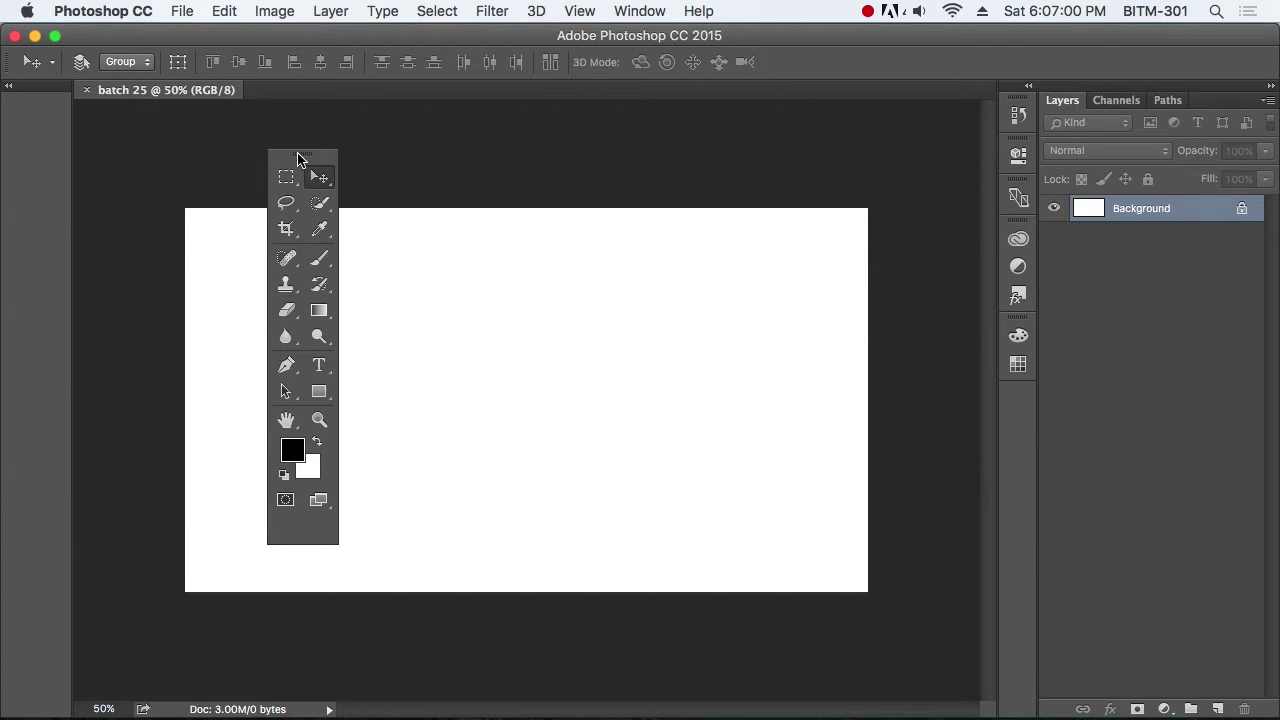
pyautogui.moveTo(1214, 88); pyautogui.dragTo(868, 157)
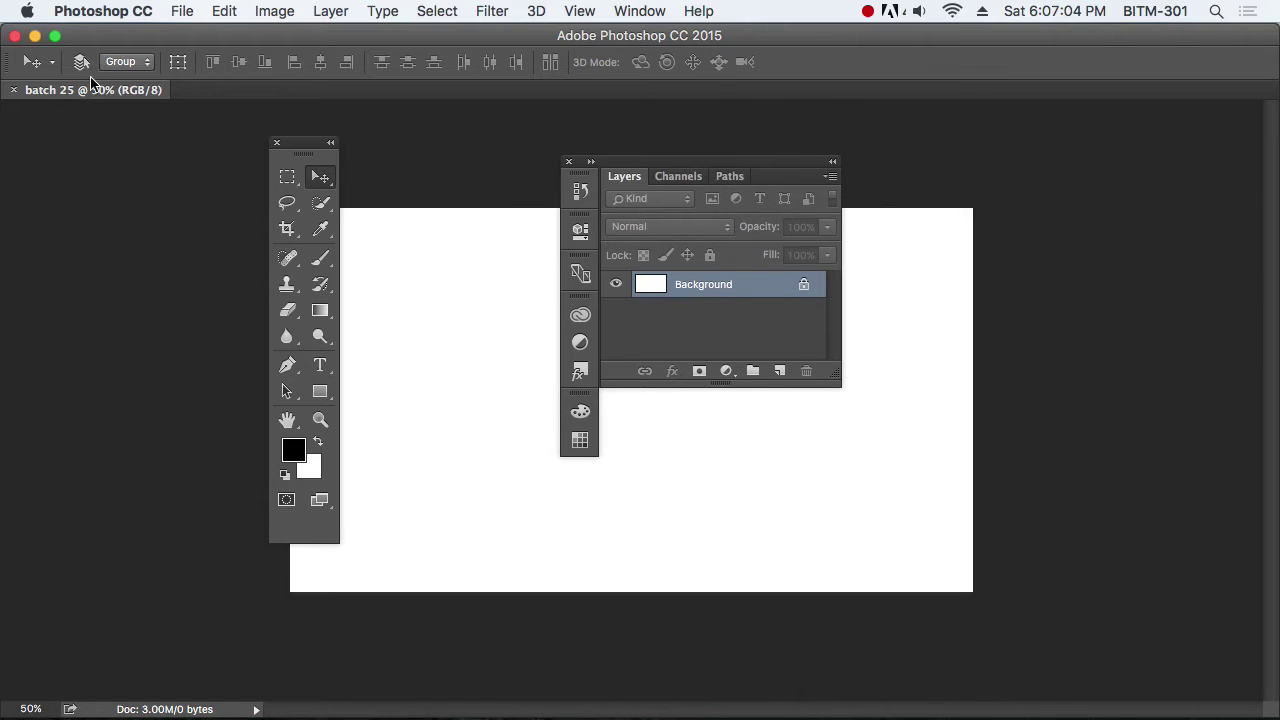
pyautogui.moveTo(14, 66)
pyautogui.mouseDown()
pyautogui.moveTo(280, 115)
pyautogui.moveTo(237, 96)
pyautogui.mouseUp()
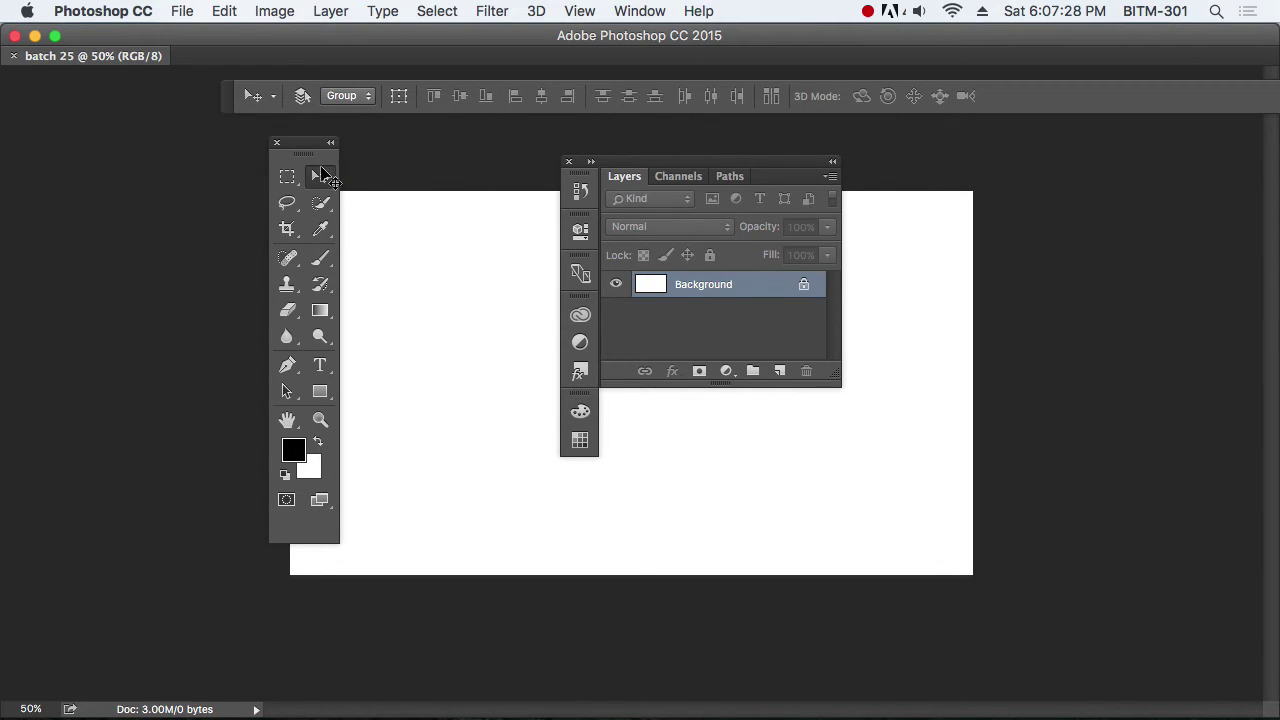
pyautogui.moveTo(315, 156)
pyautogui.mouseDown()
pyautogui.moveTo(83, 123)
pyautogui.moveTo(48, 90)
pyautogui.mouseUp()
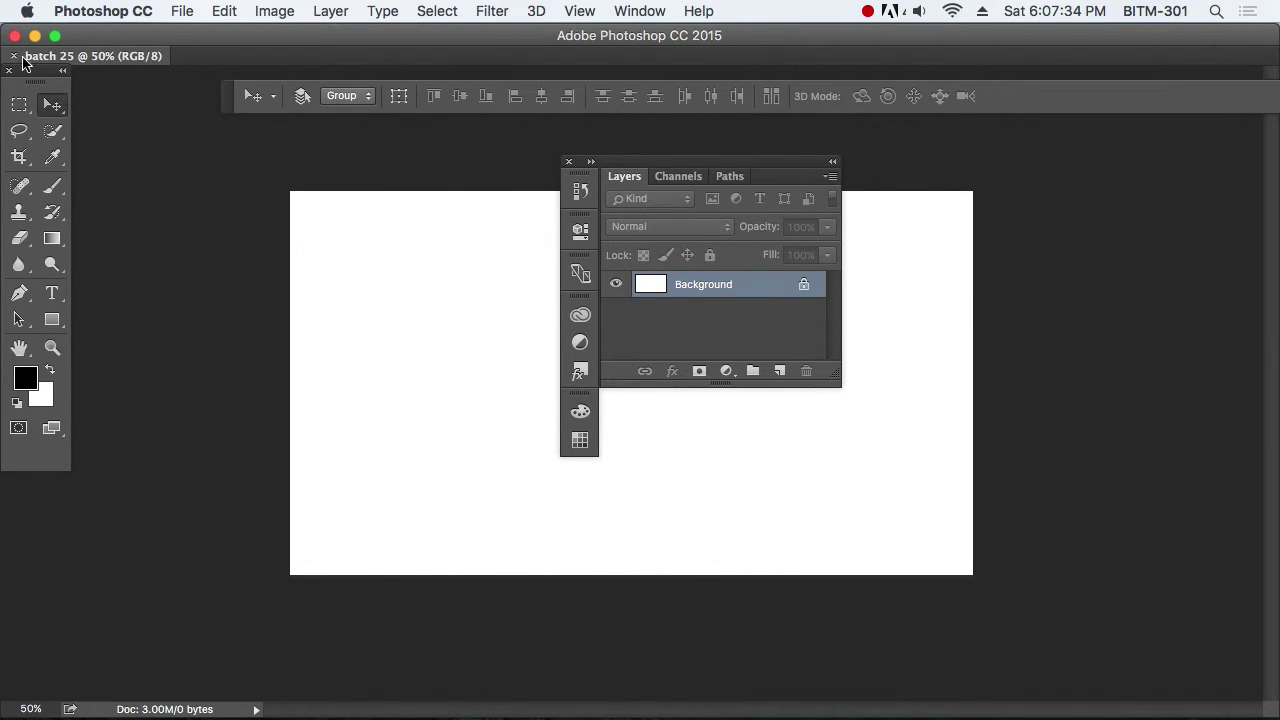
pyautogui.moveTo(57, 72)
pyautogui.mouseDown()
pyautogui.moveTo(147, 130)
pyautogui.moveTo(3, 88)
pyautogui.mouseUp()
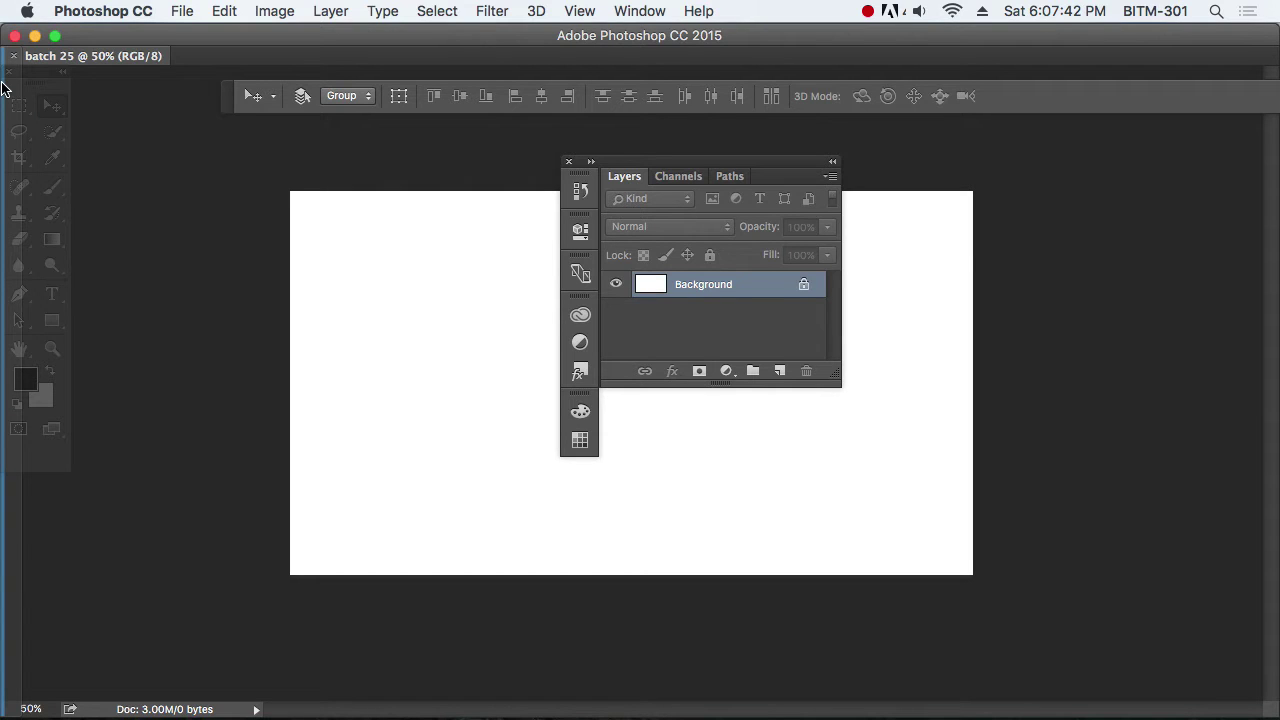
pyautogui.moveTo(3, 88); pyautogui.dragTo(9, 87)
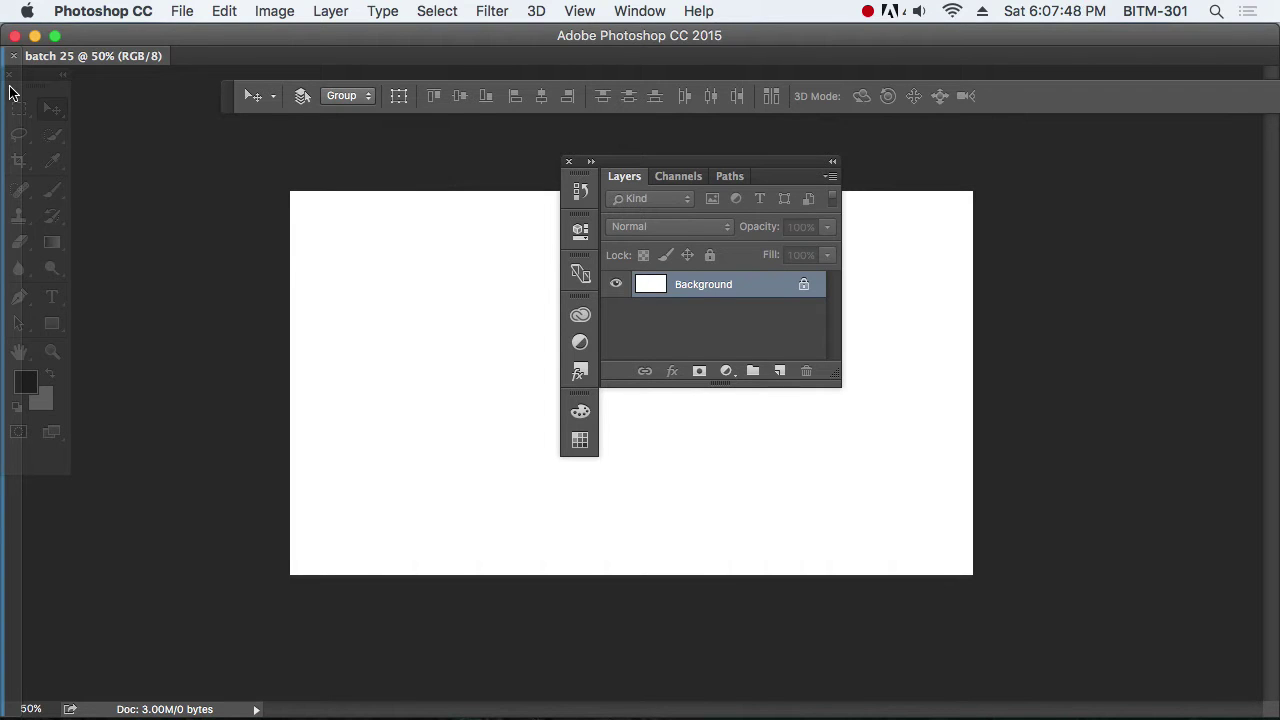
pyautogui.moveTo(11, 93); pyautogui.dragTo(12, 92)
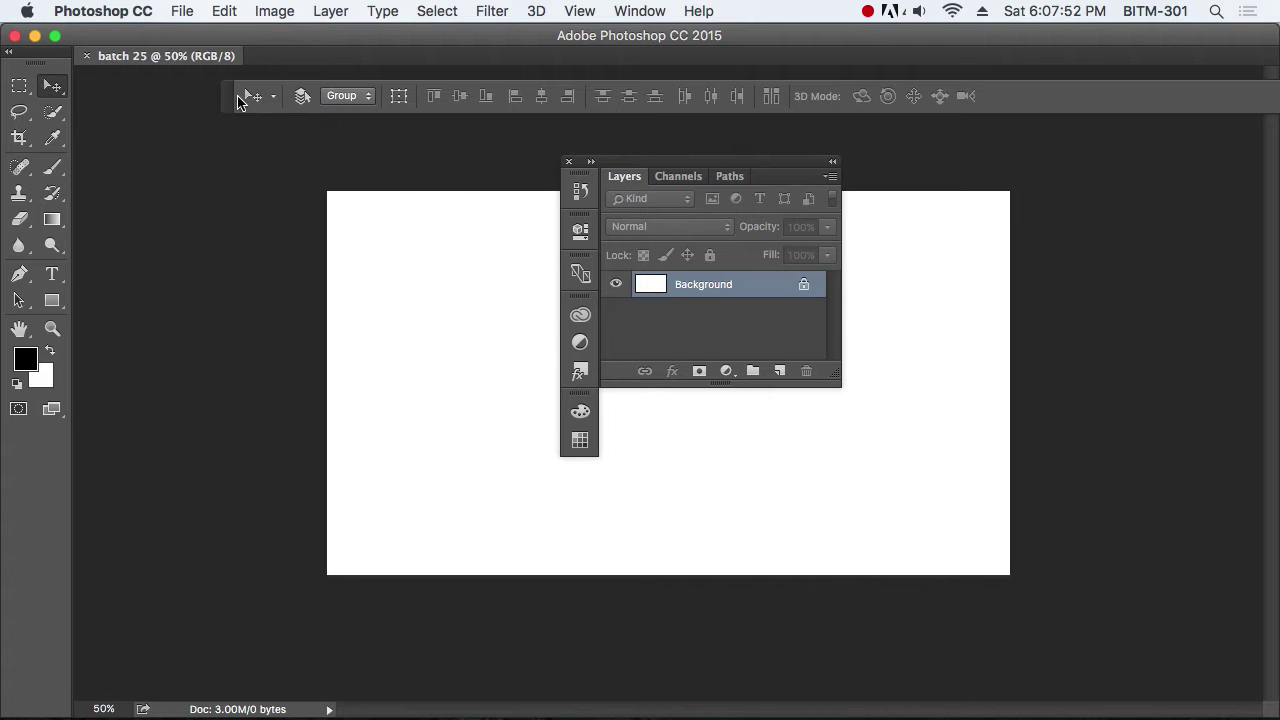
pyautogui.moveTo(232, 102); pyautogui.dragTo(110, 50)
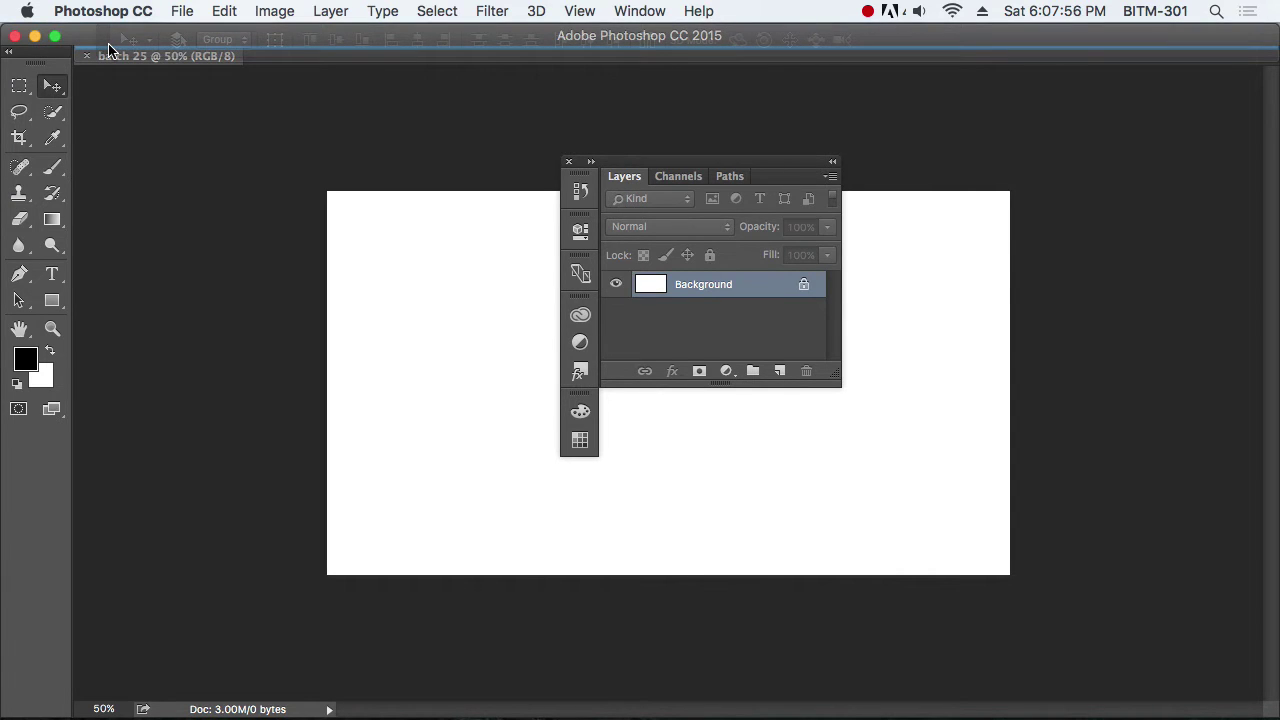
pyautogui.moveTo(110, 50)
pyautogui.mouseDown()
pyautogui.moveTo(113, 66)
pyautogui.moveTo(110, 56)
pyautogui.mouseUp()
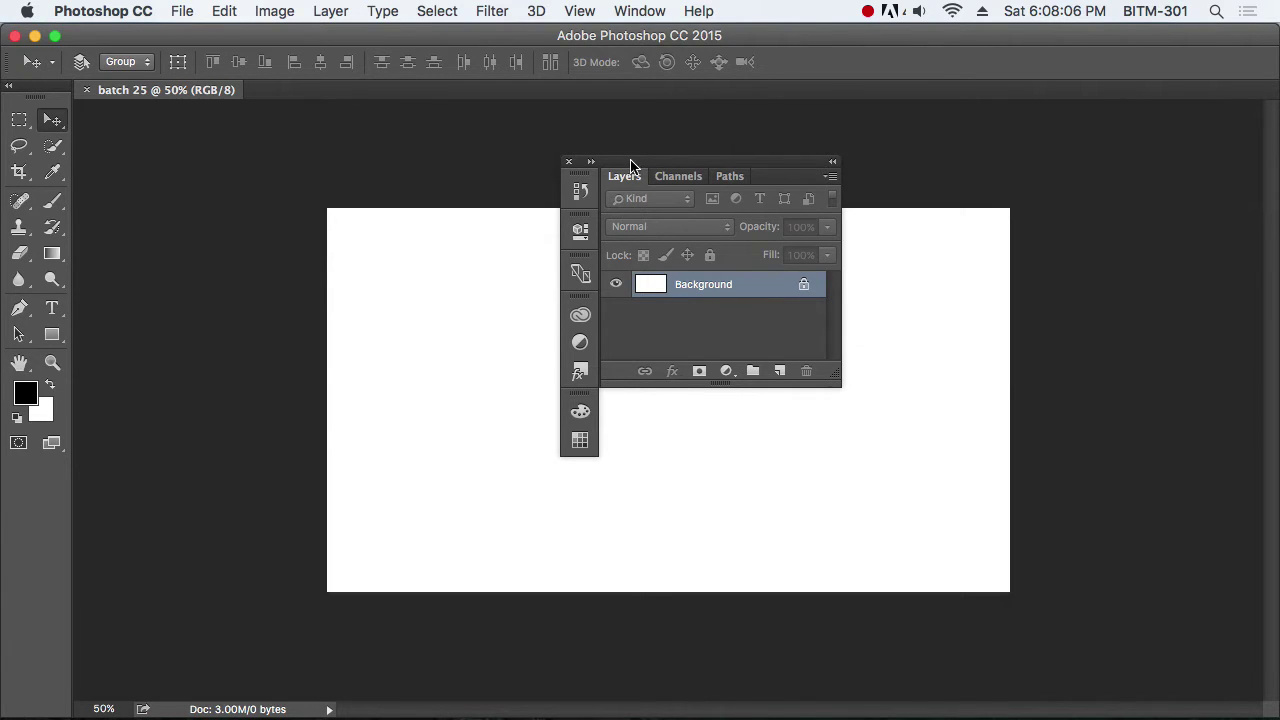
pyautogui.moveTo(630, 165); pyautogui.dragTo(1268, 106)
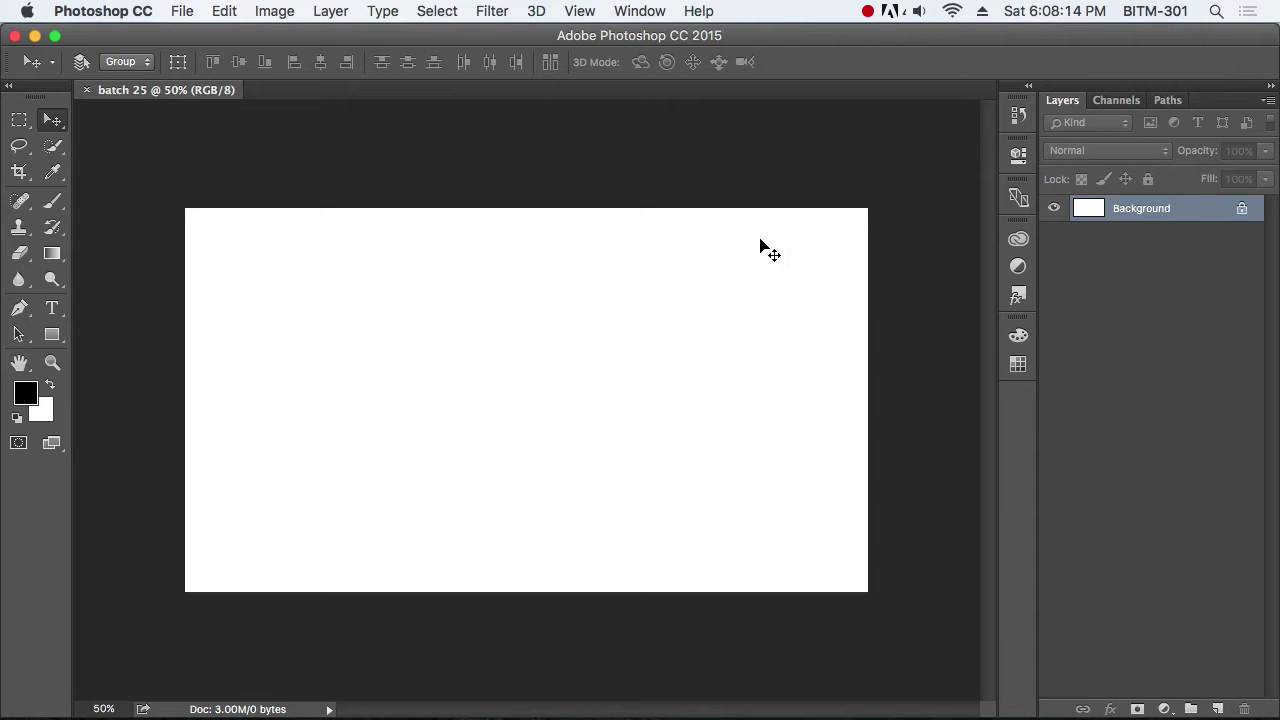
# Step: Maximise the program window and show the Window menu's panel list
pyautogui.click(57, 40)
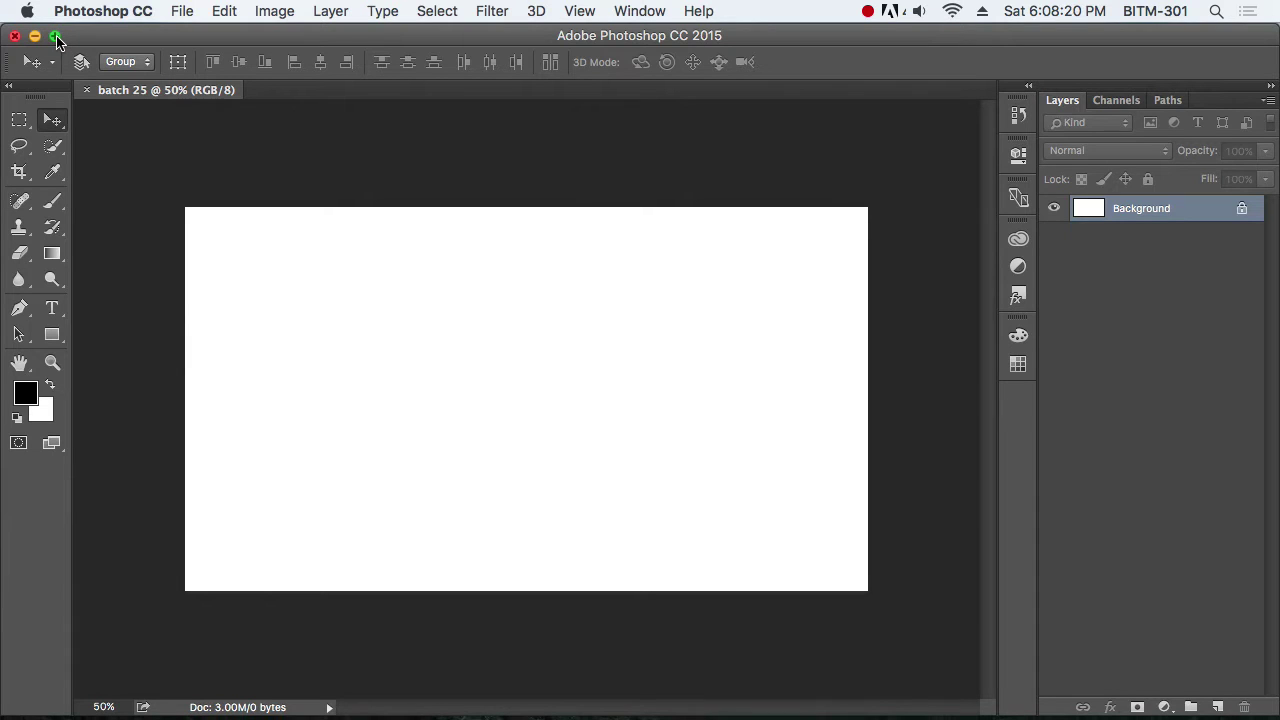
pyautogui.scroll(-2, 668, 277)
pyautogui.scroll(2, 668, 277)
pyautogui.click(642, 12)
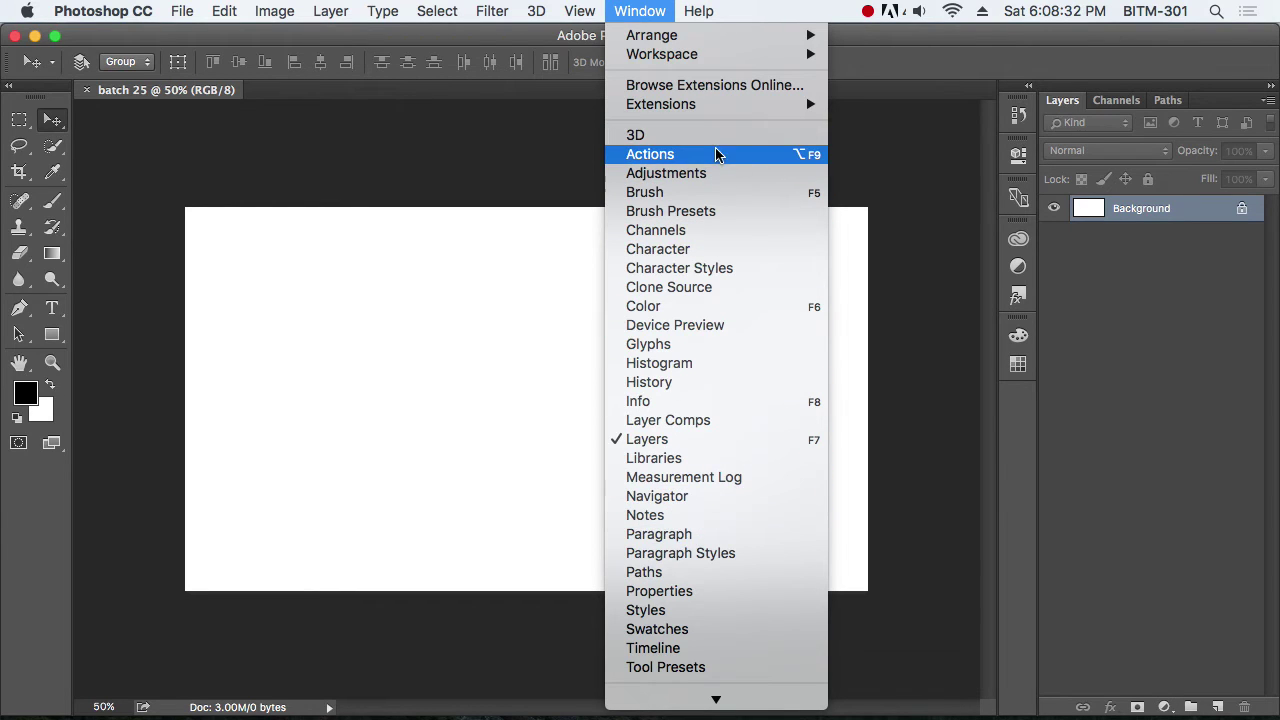
pyautogui.moveTo(661, 104)
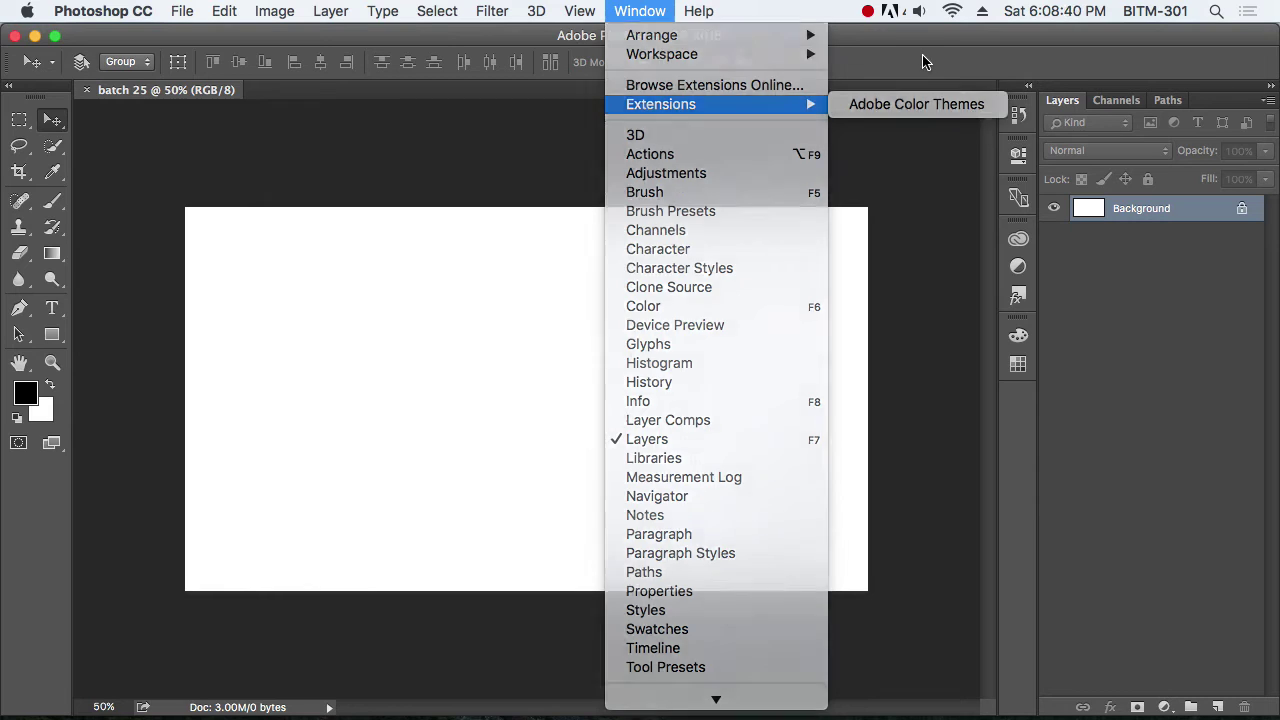
# Step: Dismiss the Window menu to reveal the blank batch 25 canvas
pyautogui.click(925, 62)
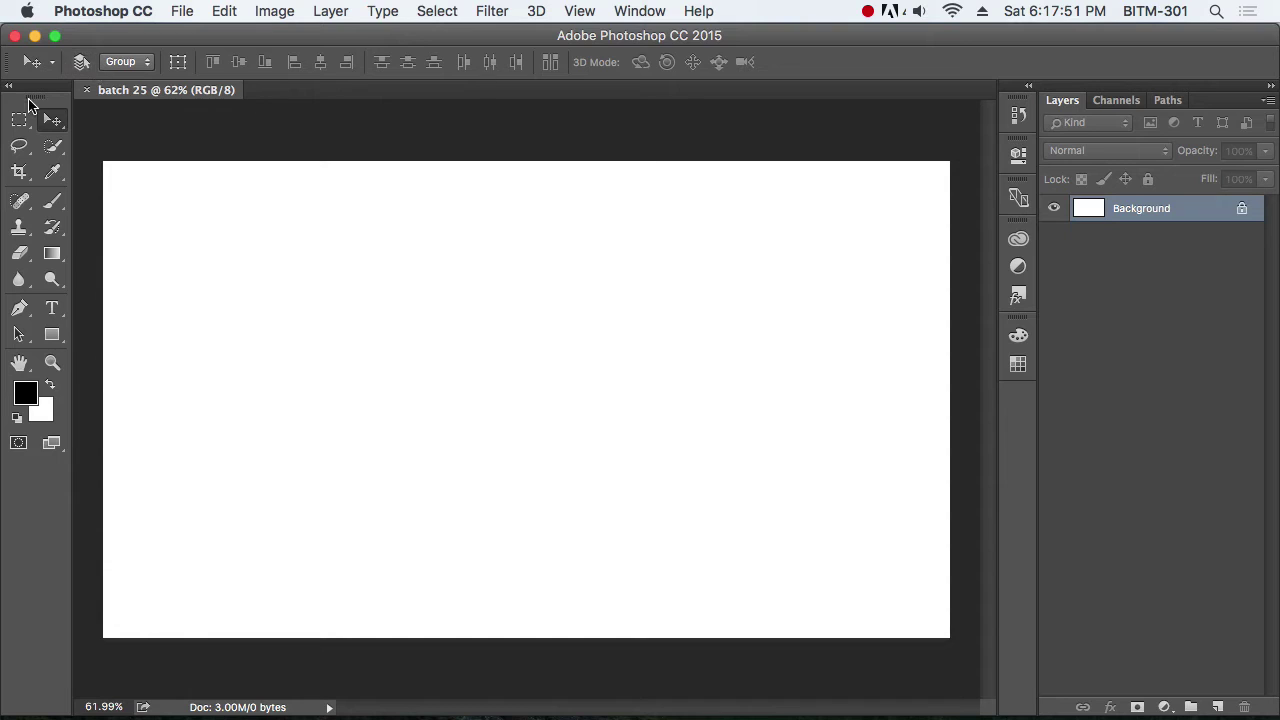
pyautogui.click(21, 122)
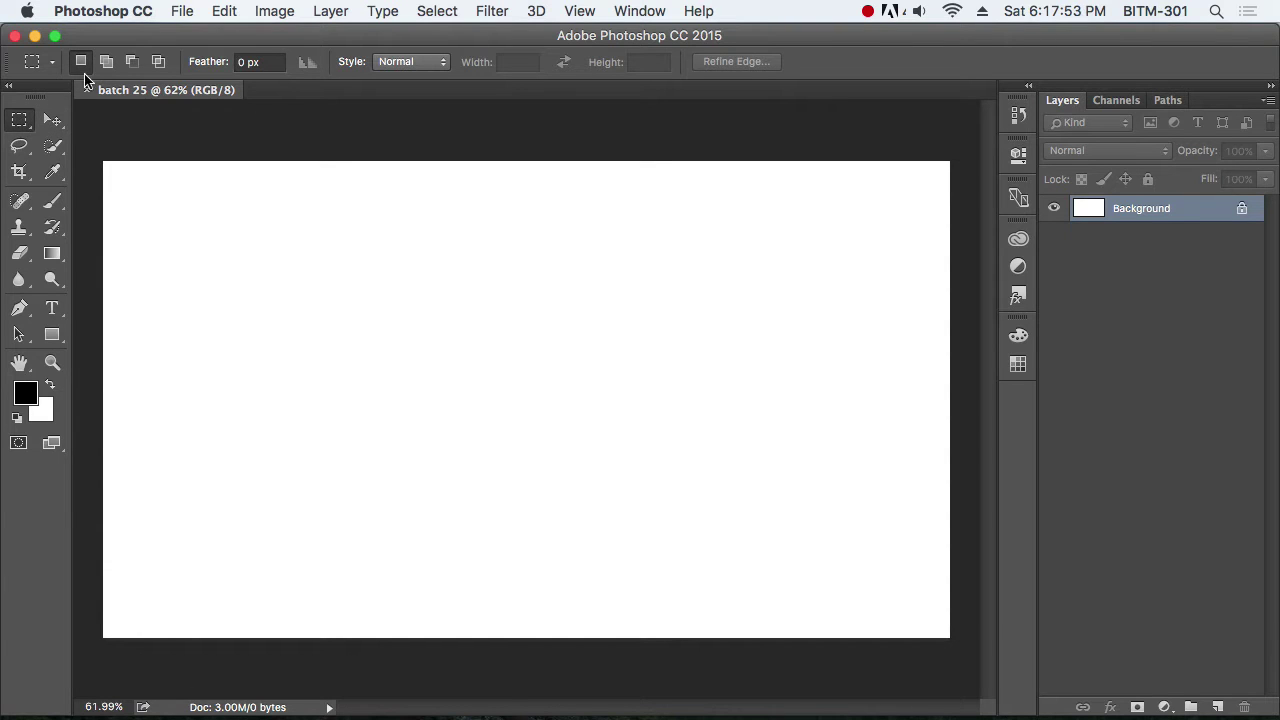
pyautogui.click(54, 147)
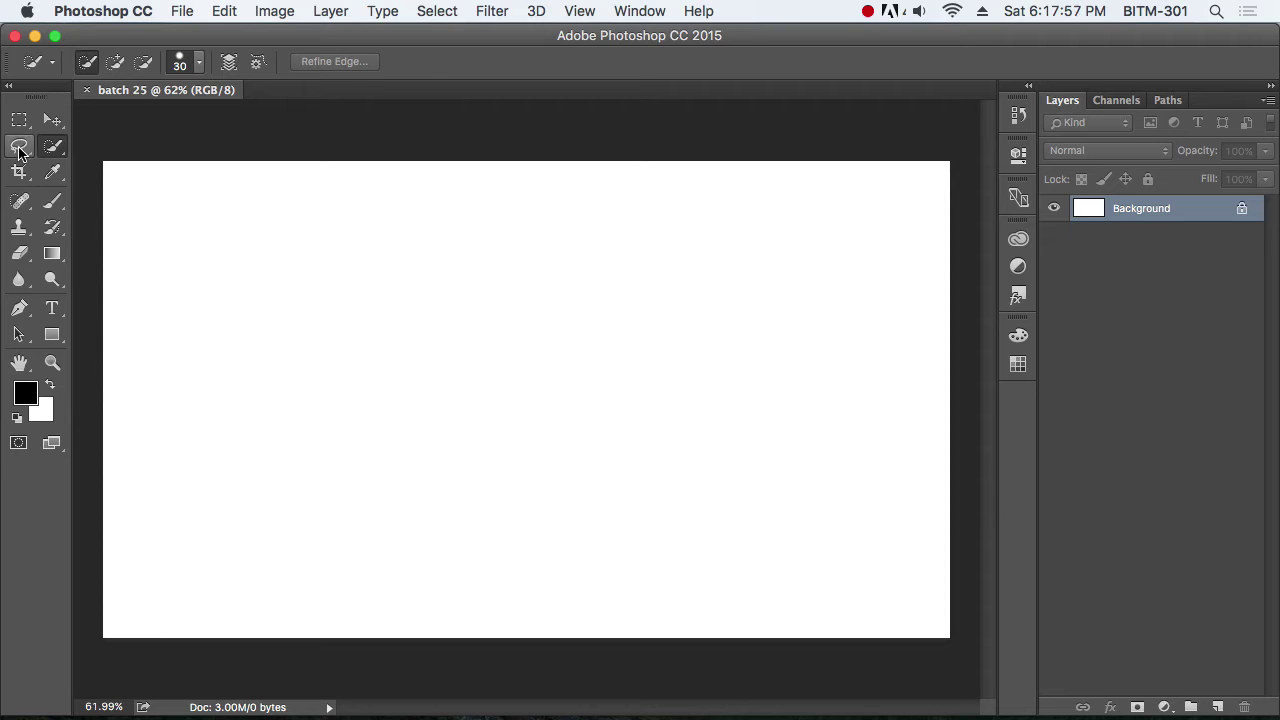
pyautogui.click(19, 147)
pyautogui.click(19, 172)
pyautogui.click(53, 172)
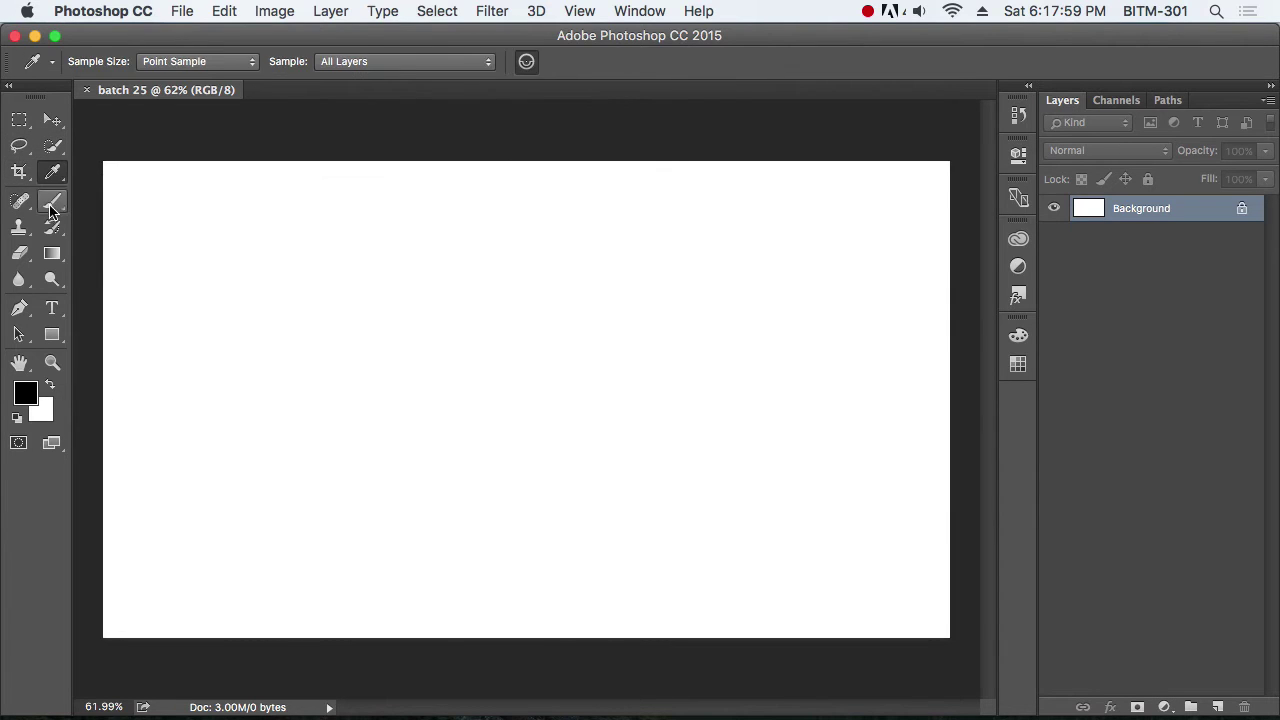
pyautogui.click(53, 204)
pyautogui.click(19, 227)
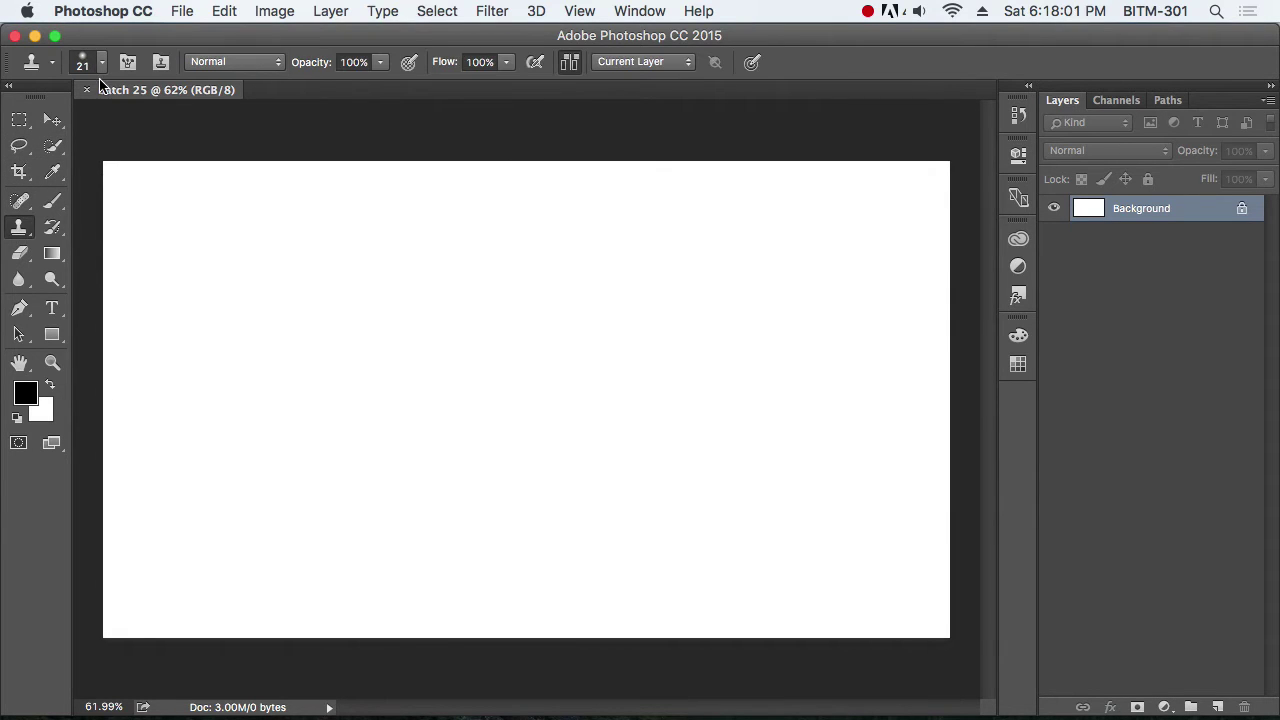
pyautogui.click(52, 120)
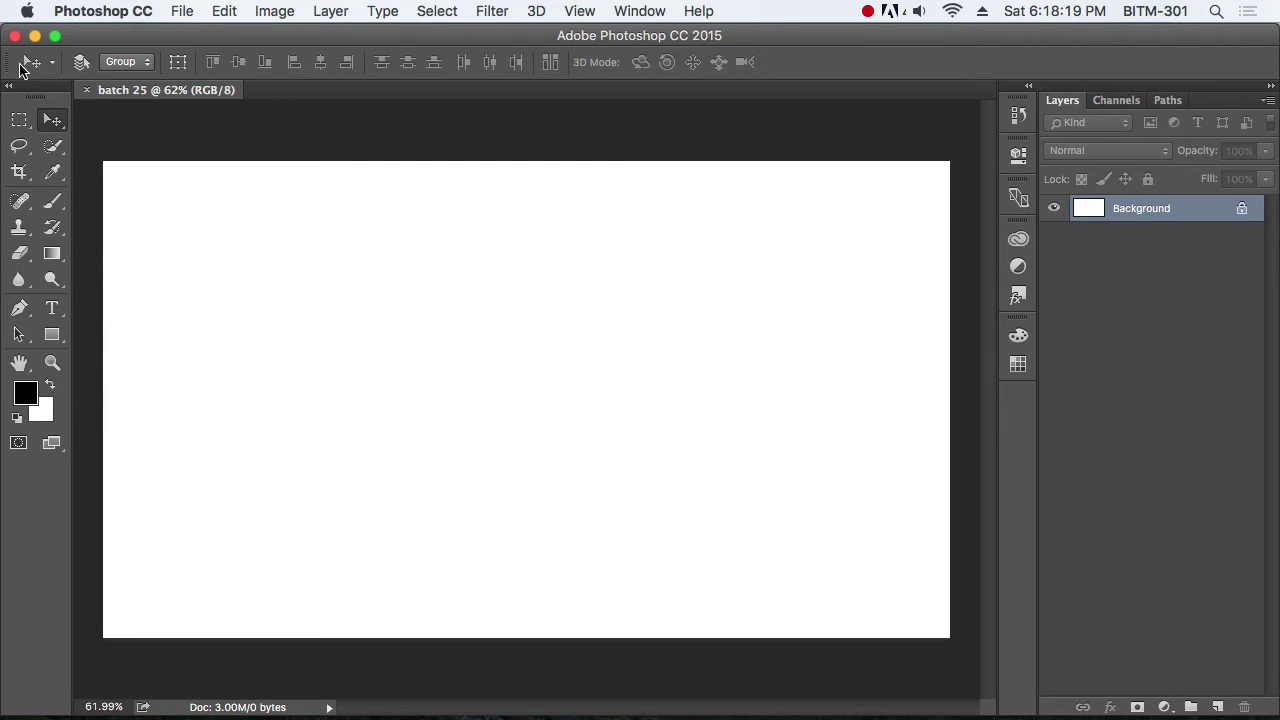
pyautogui.click(645, 11)
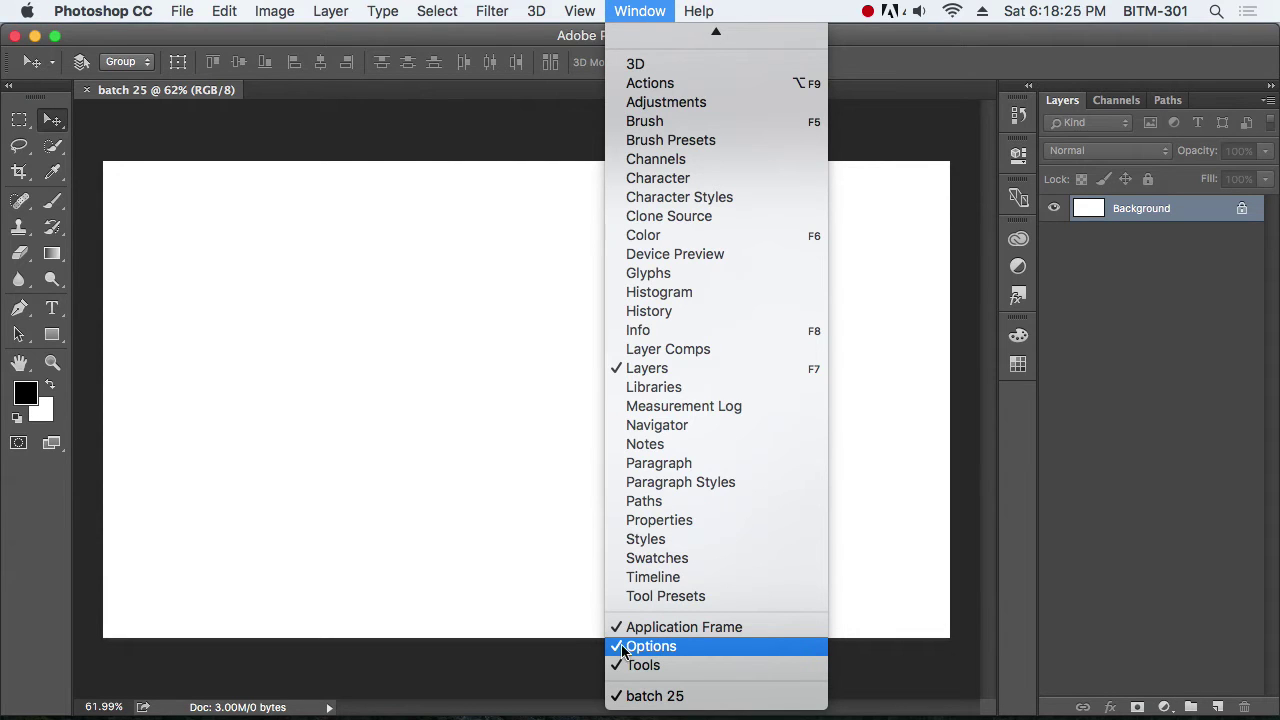
pyautogui.click(404, 268)
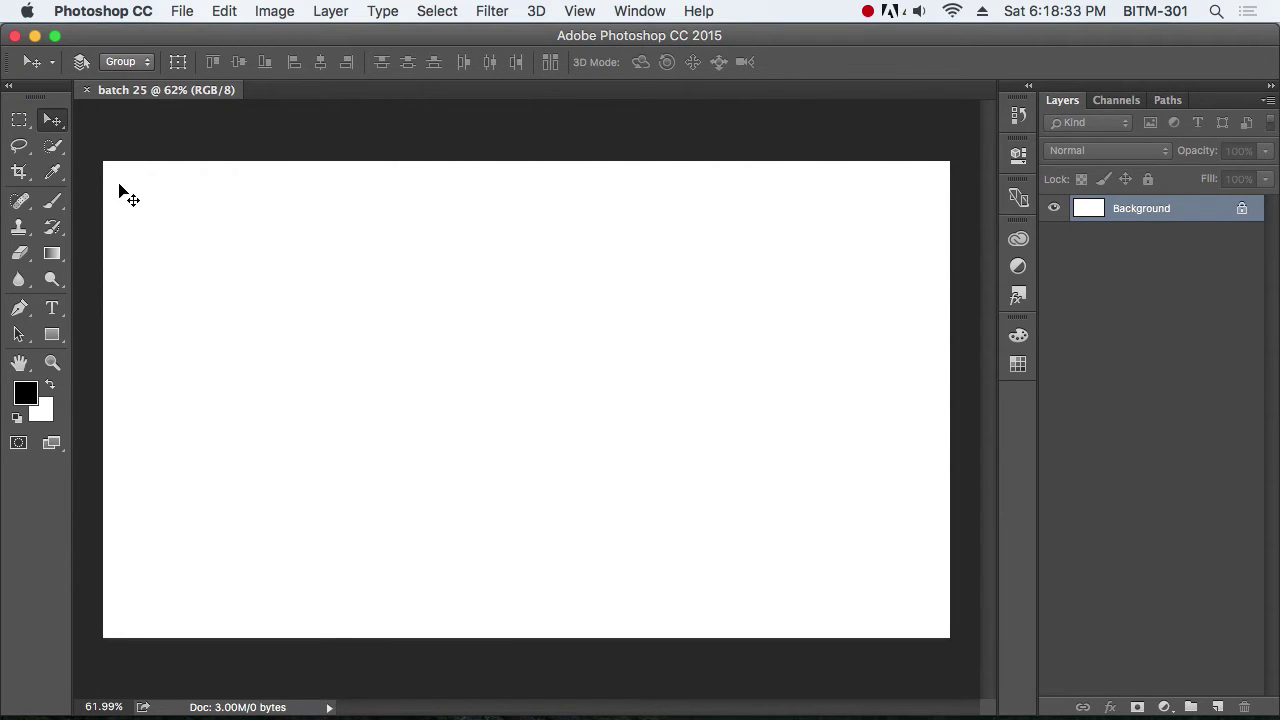
pyautogui.scroll(2, 375, 205)
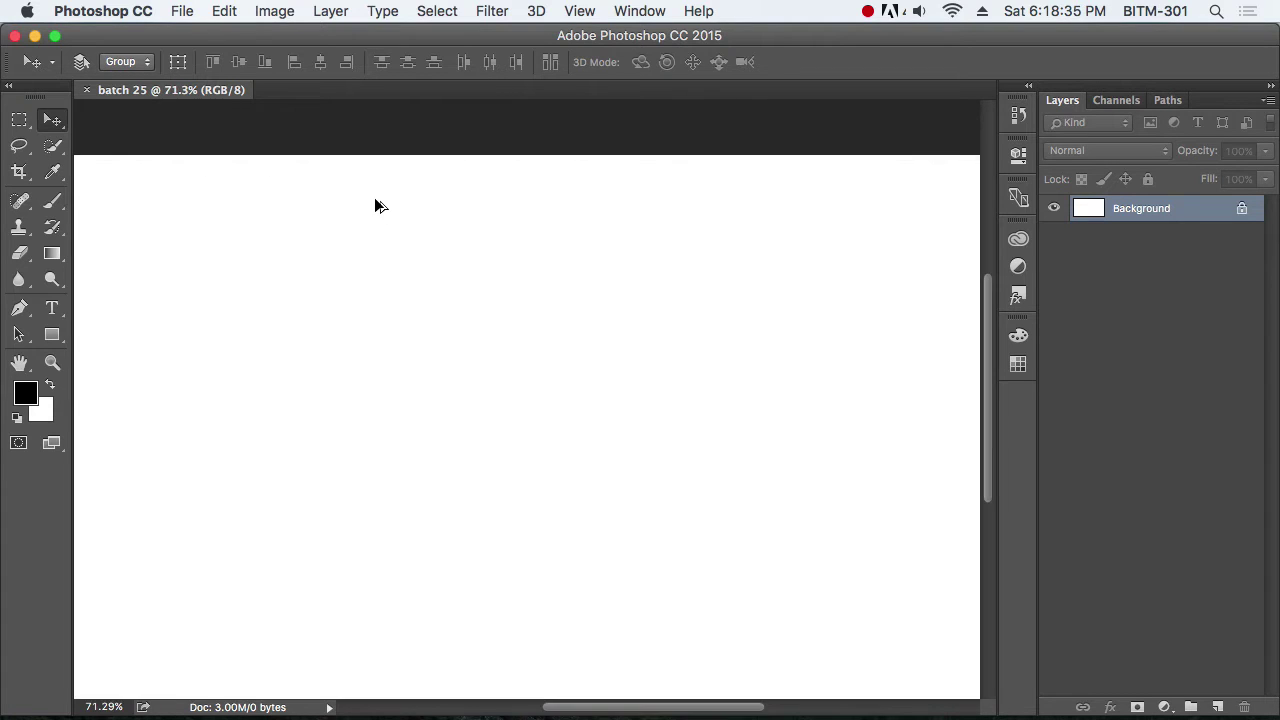
pyautogui.scroll(-2, 375, 205)
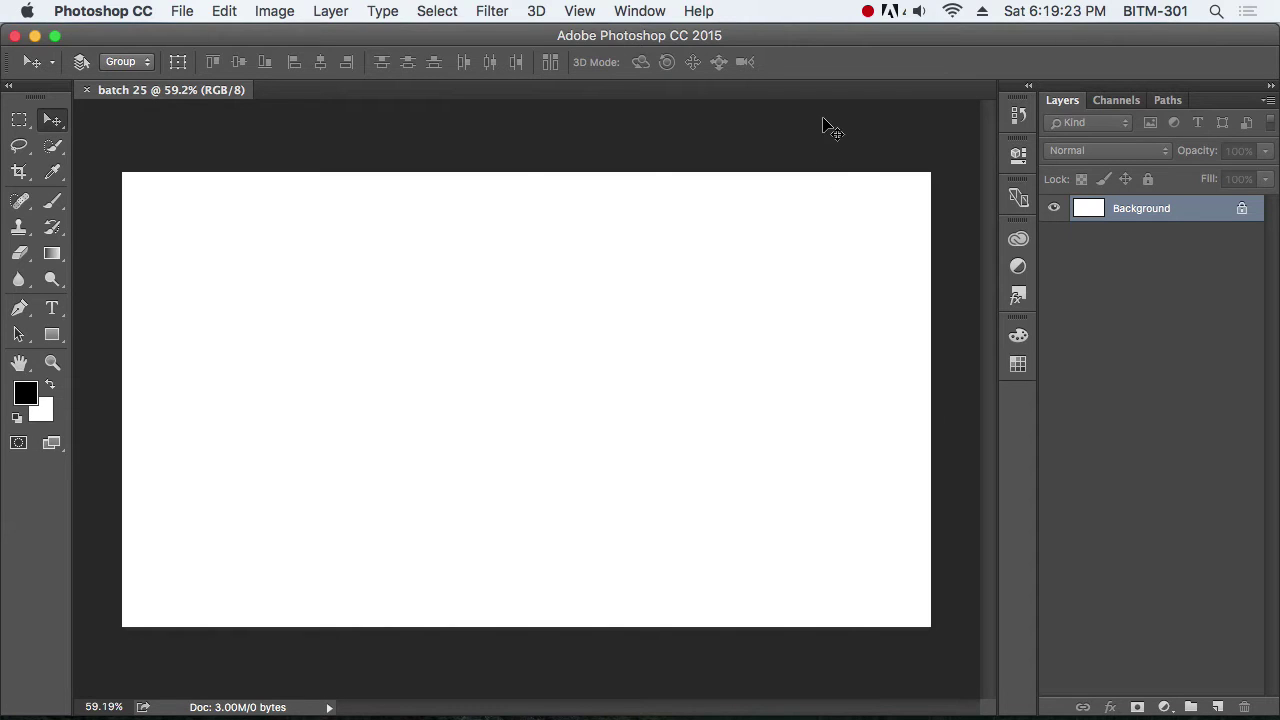
# Step: Draw a 417 × 314 px black rectangle left of centre with the Rectangle Tool
pyautogui.press('i')
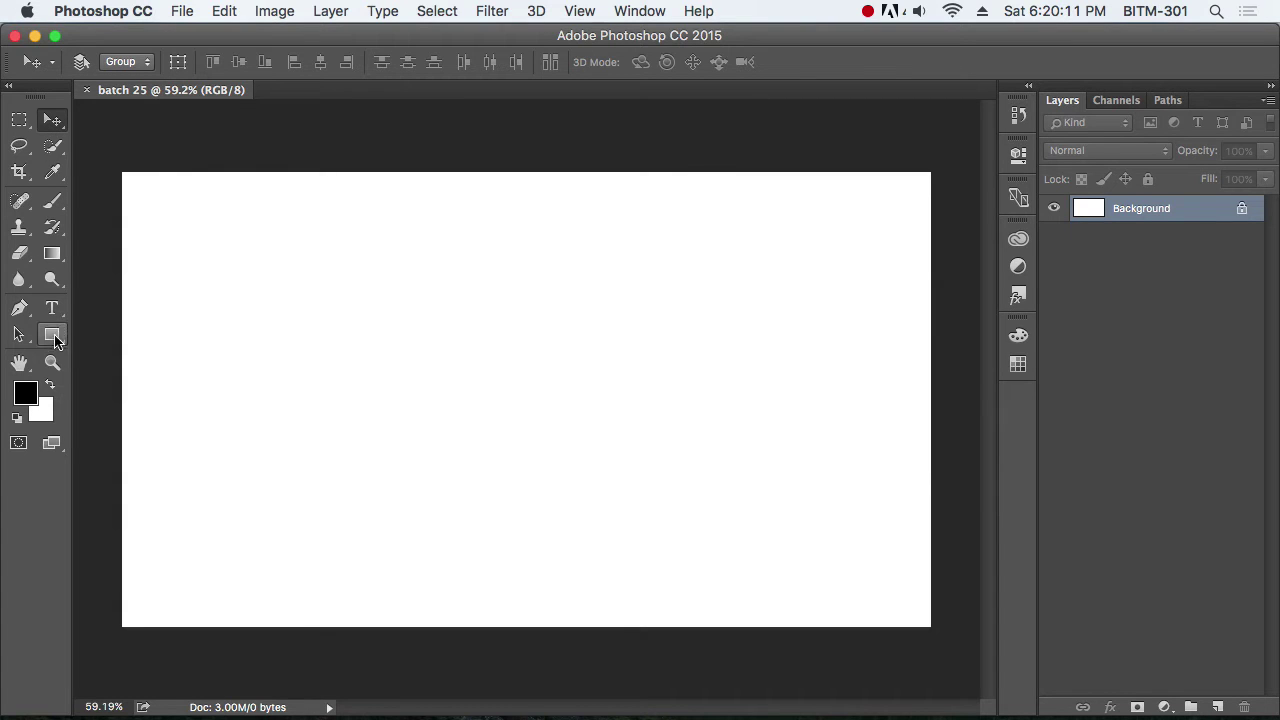
pyautogui.moveTo(55, 340); pyautogui.dragTo(146, 336)
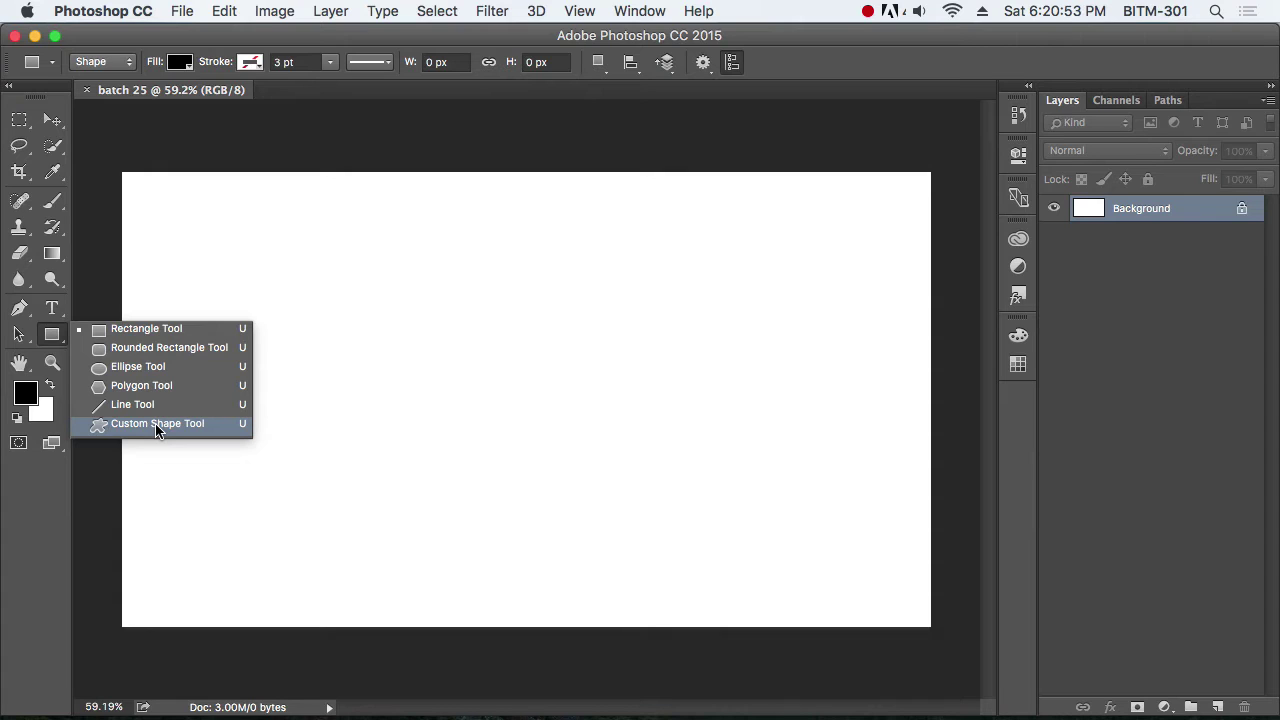
pyautogui.click(176, 331)
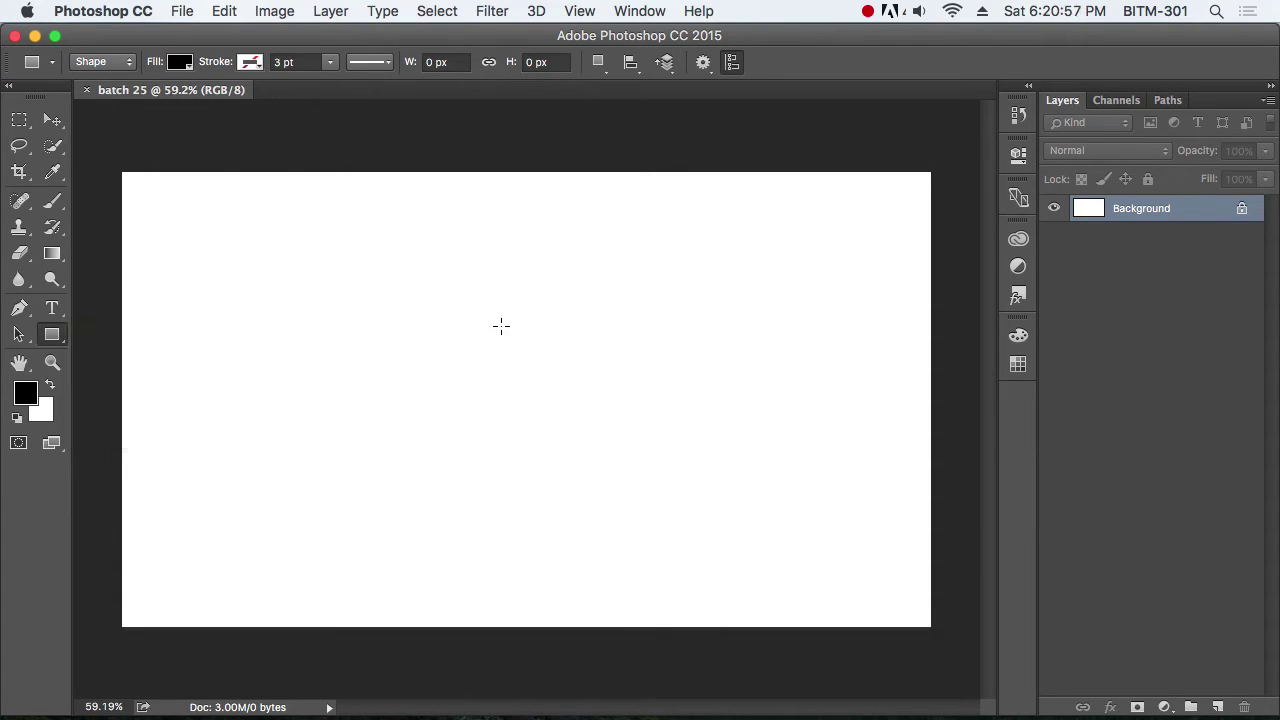
pyautogui.moveTo(312, 262); pyautogui.dragTo(558, 446)
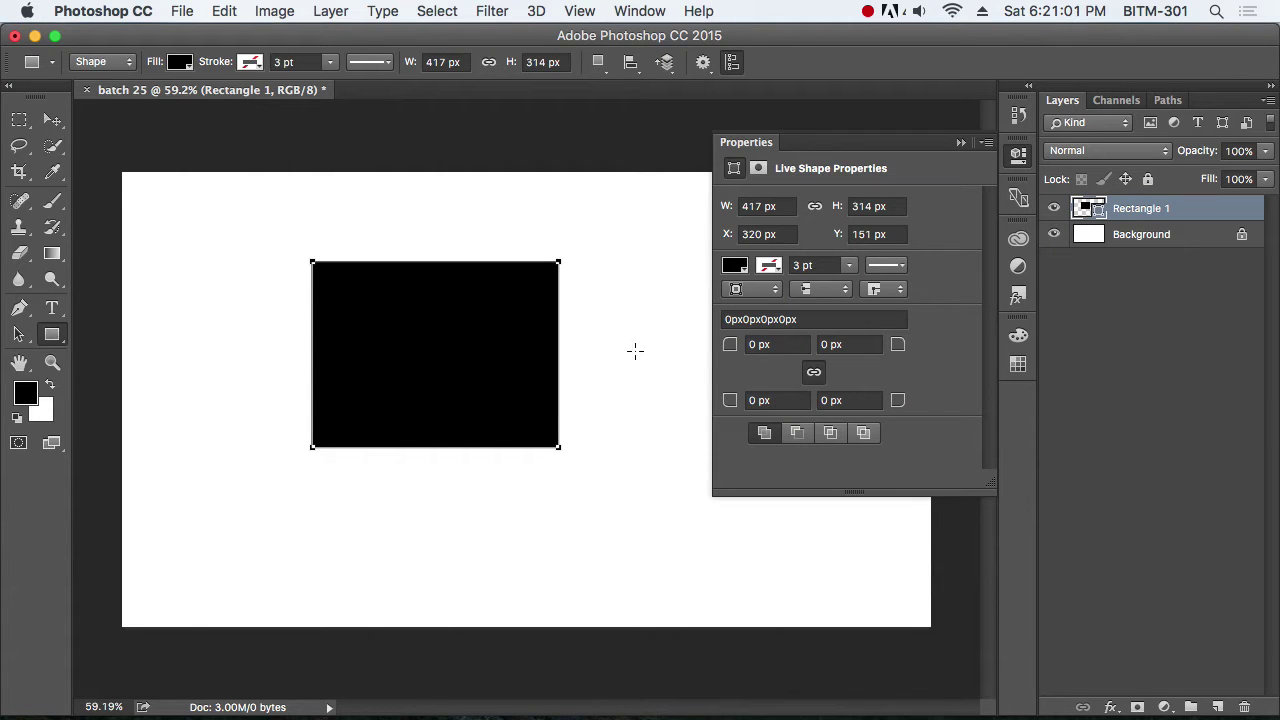
# Step: Move the black rectangle into the upper-left area of the canvas
pyautogui.click(961, 142)
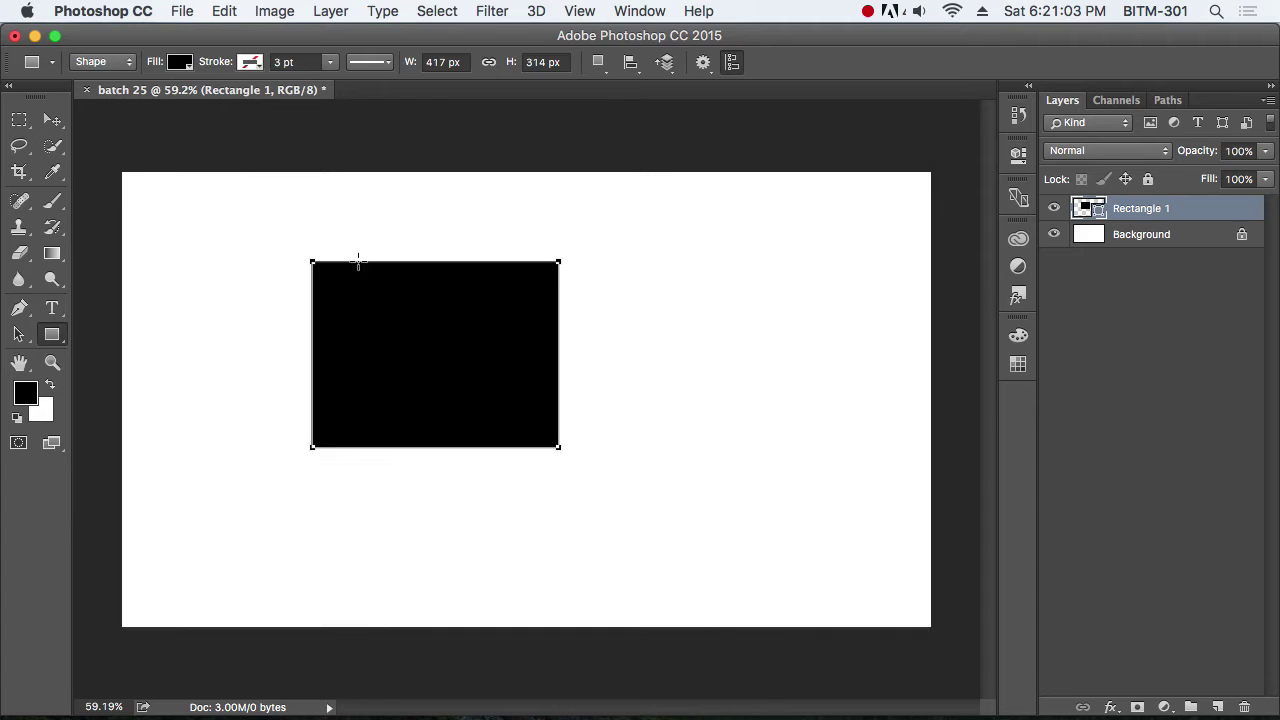
pyautogui.click(52, 120)
pyautogui.moveTo(466, 360)
pyautogui.mouseDown()
pyautogui.moveTo(332, 354)
pyautogui.moveTo(366, 317)
pyautogui.mouseUp()
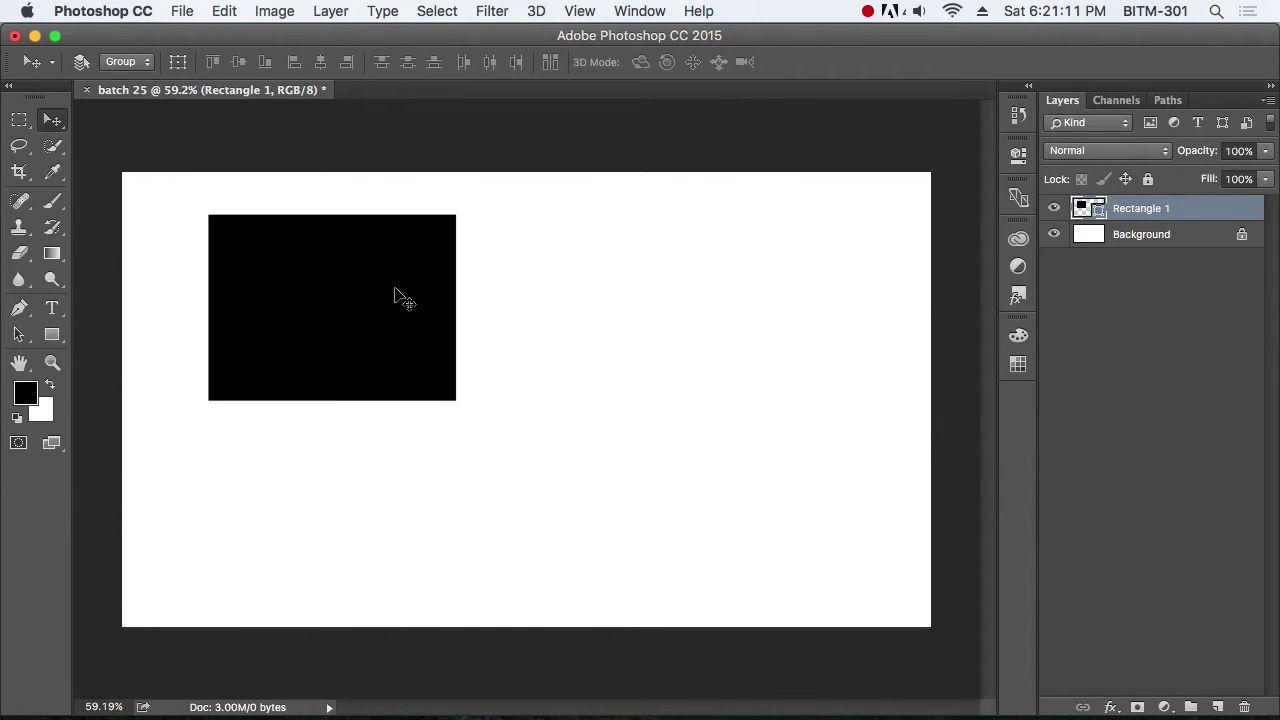
pyautogui.moveTo(395, 296); pyautogui.dragTo(418, 300)
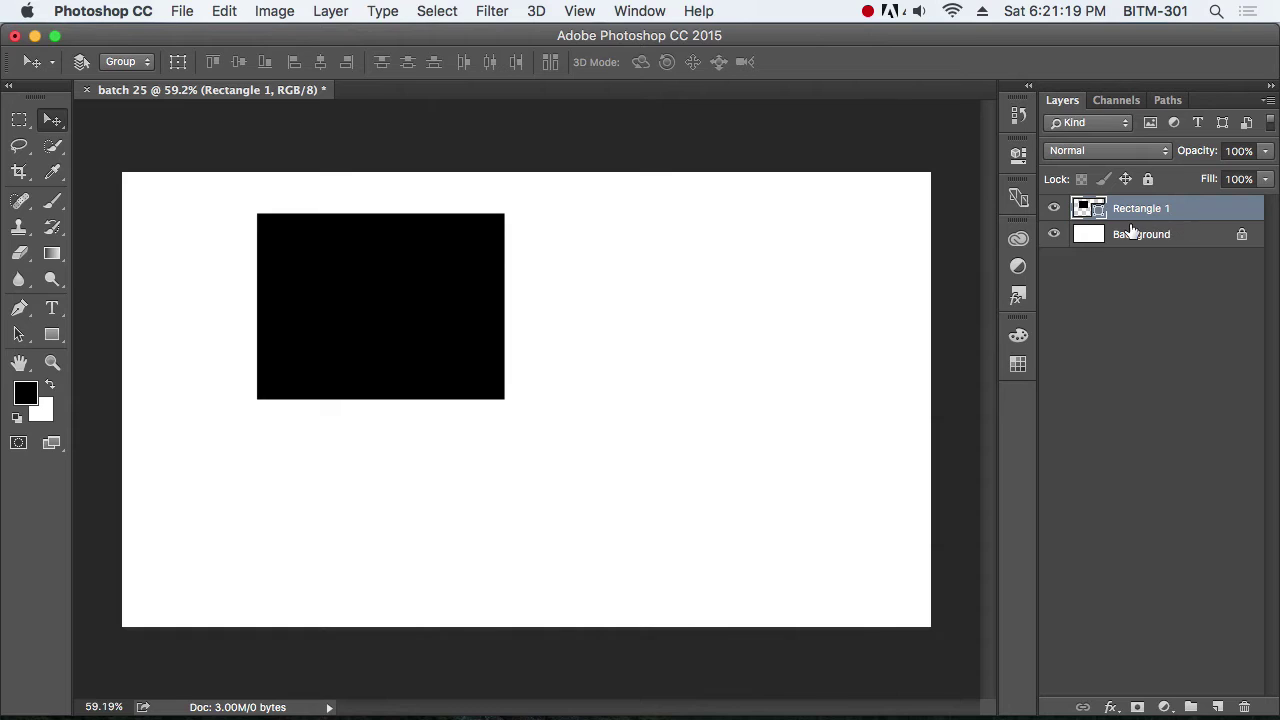
pyautogui.moveTo(343, 300); pyautogui.dragTo(296, 275)
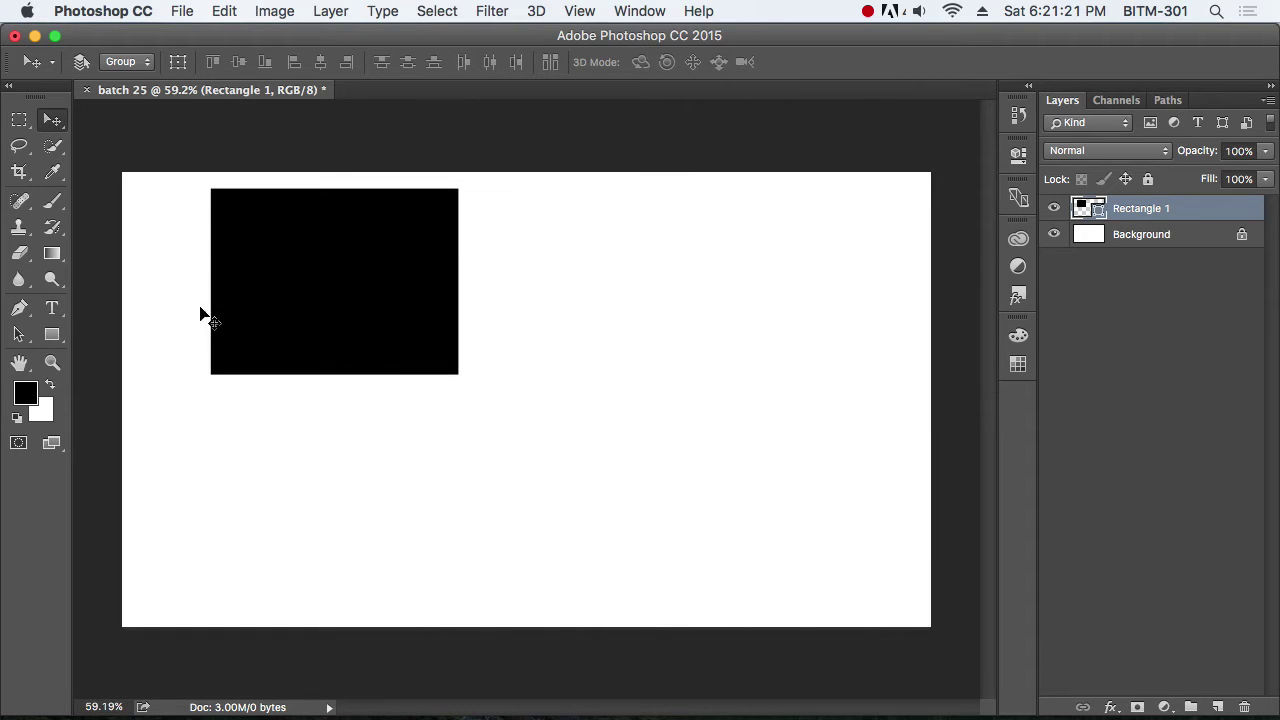
pyautogui.click(52, 334)
# Step: Draw a second 425 × 330 px black rectangle to the right of the first
pyautogui.moveTo(566, 262); pyautogui.dragTo(822, 462)
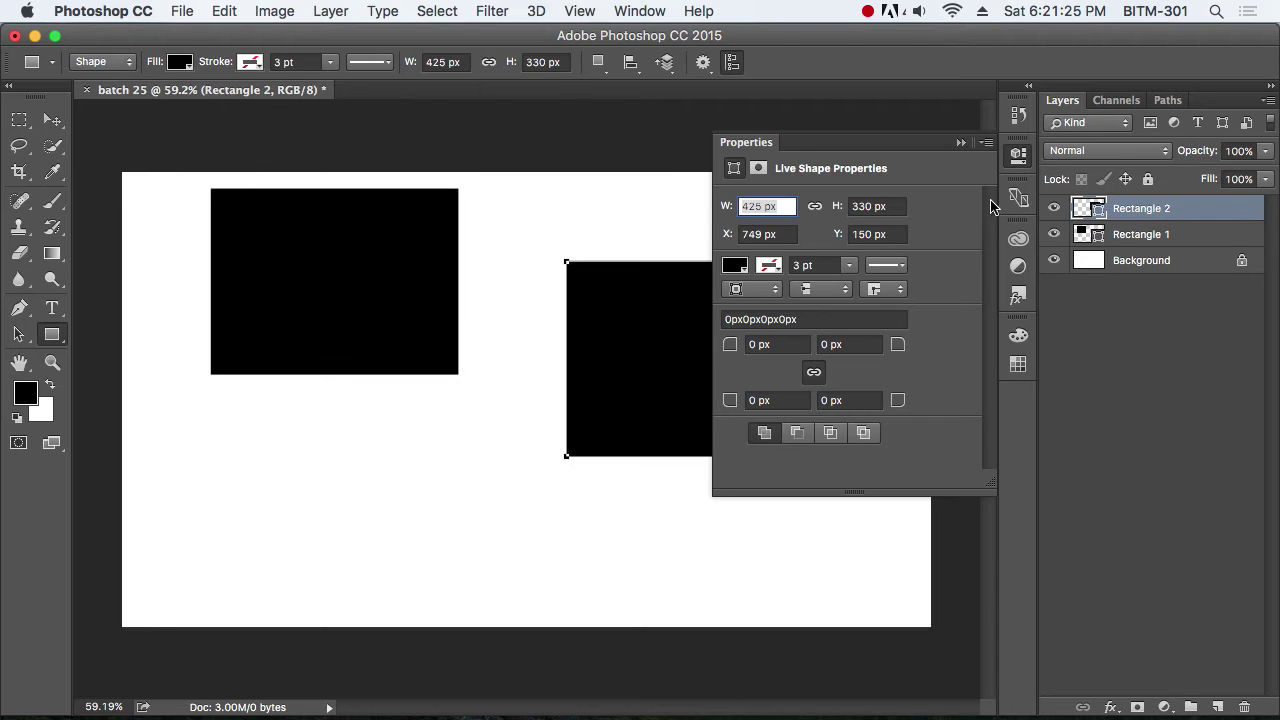
pyautogui.click(961, 142)
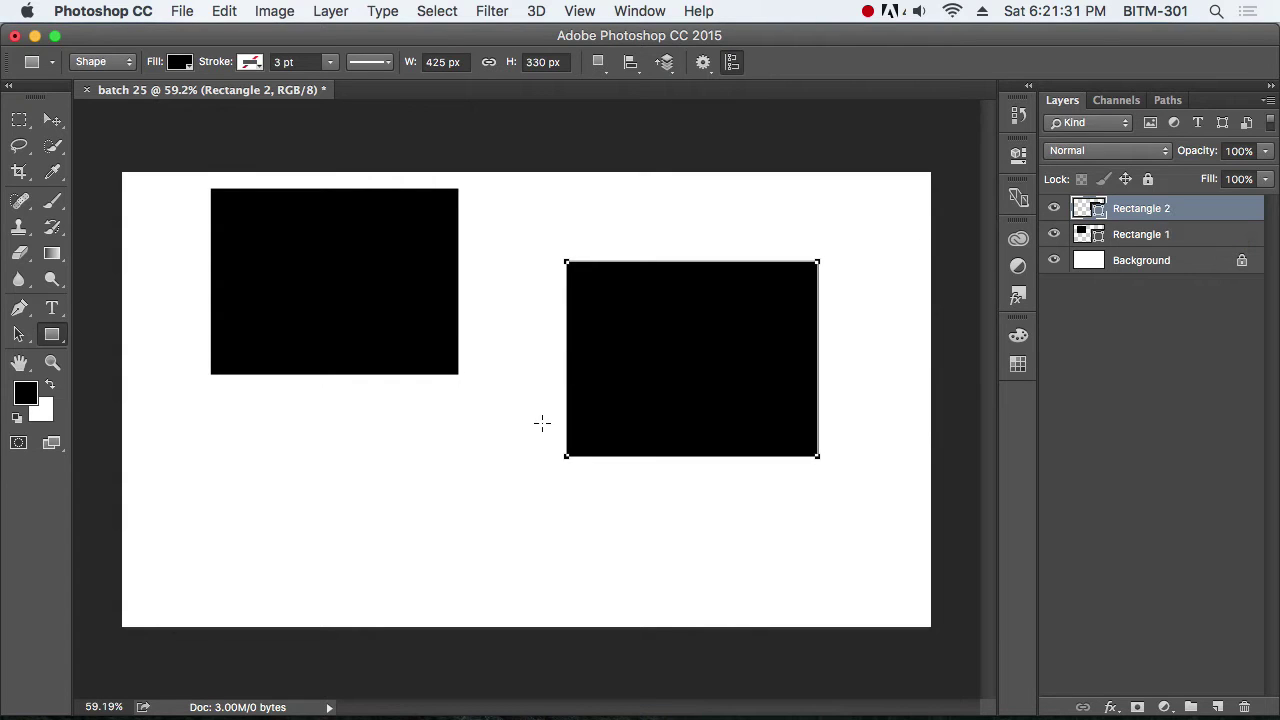
pyautogui.click(52, 119)
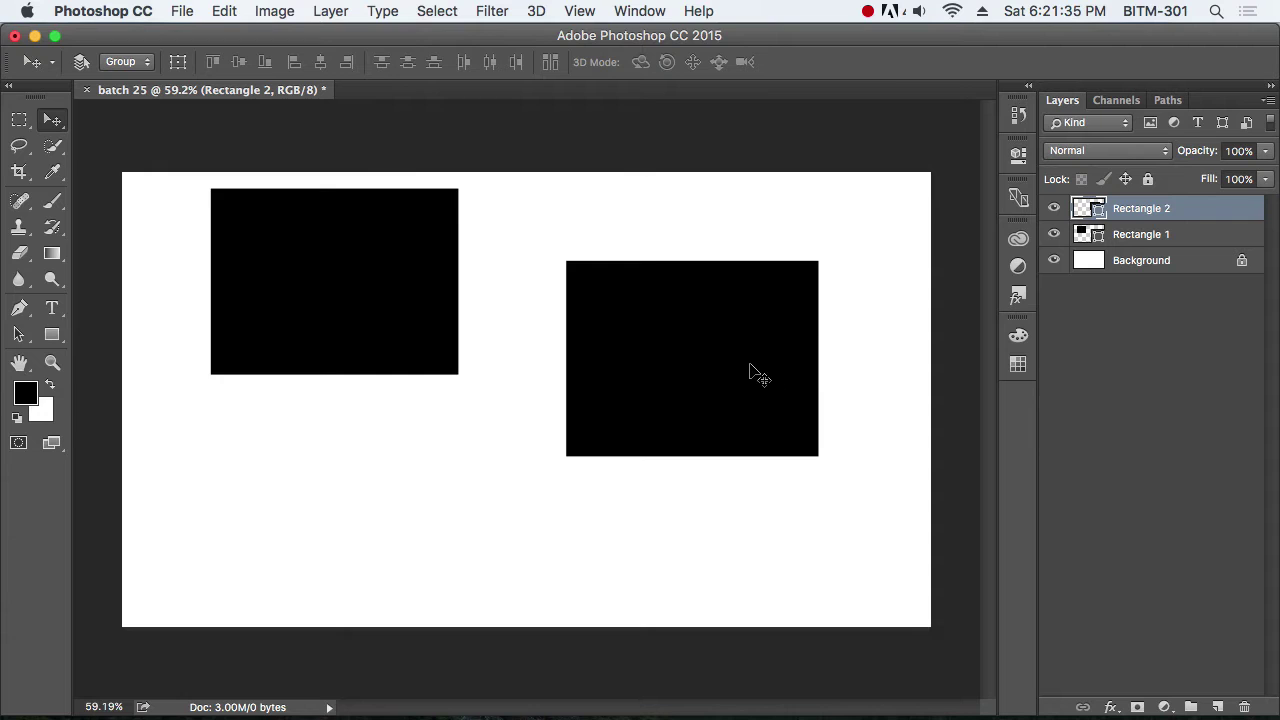
# Step: Drag Rectangle 2 around the canvas, leave it at upper right, then select the Rectangle 1 layer
pyautogui.moveTo(757, 370); pyautogui.dragTo(390, 312)
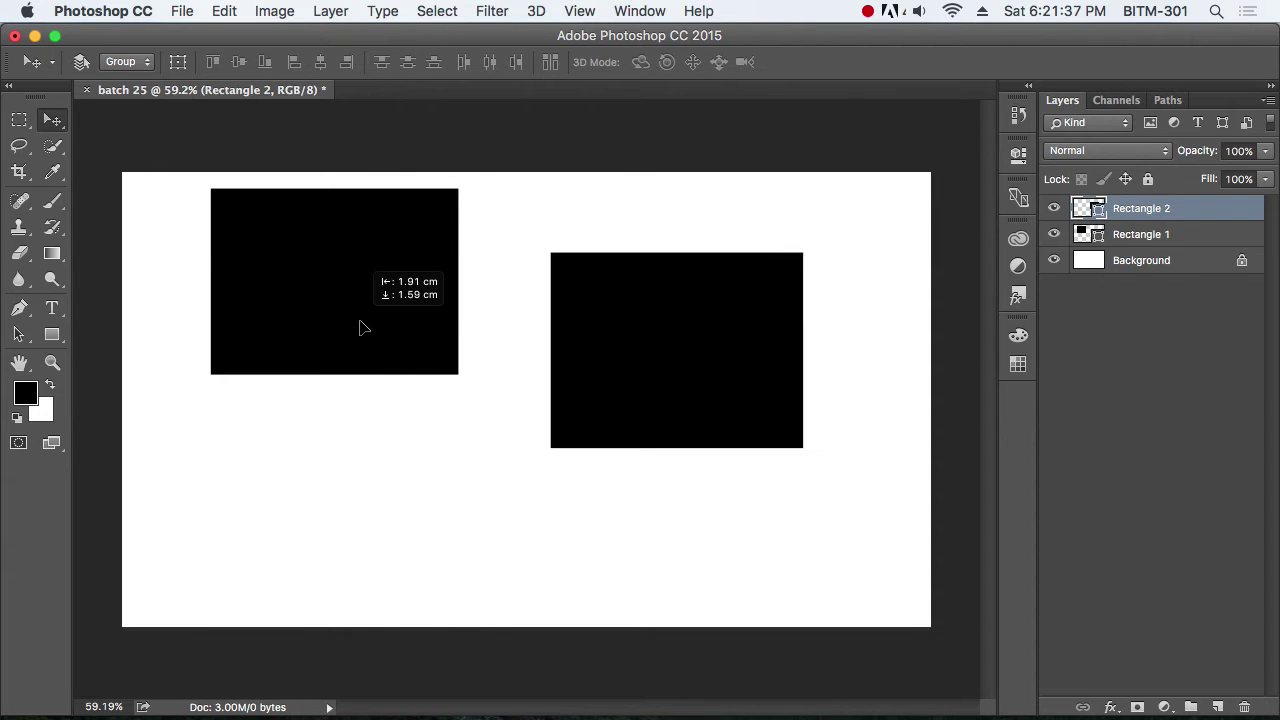
pyautogui.moveTo(652, 331)
pyautogui.mouseDown()
pyautogui.moveTo(604, 337)
pyautogui.moveTo(611, 321)
pyautogui.mouseUp()
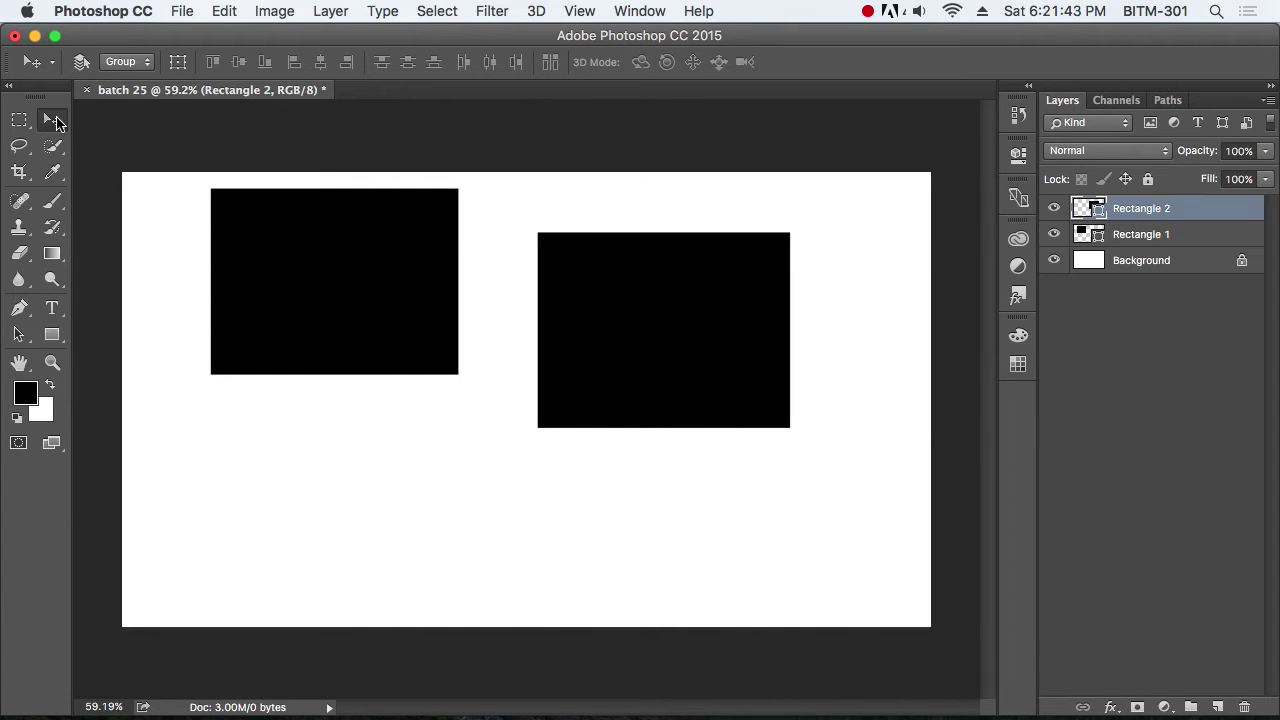
pyautogui.moveTo(671, 327); pyautogui.dragTo(624, 444)
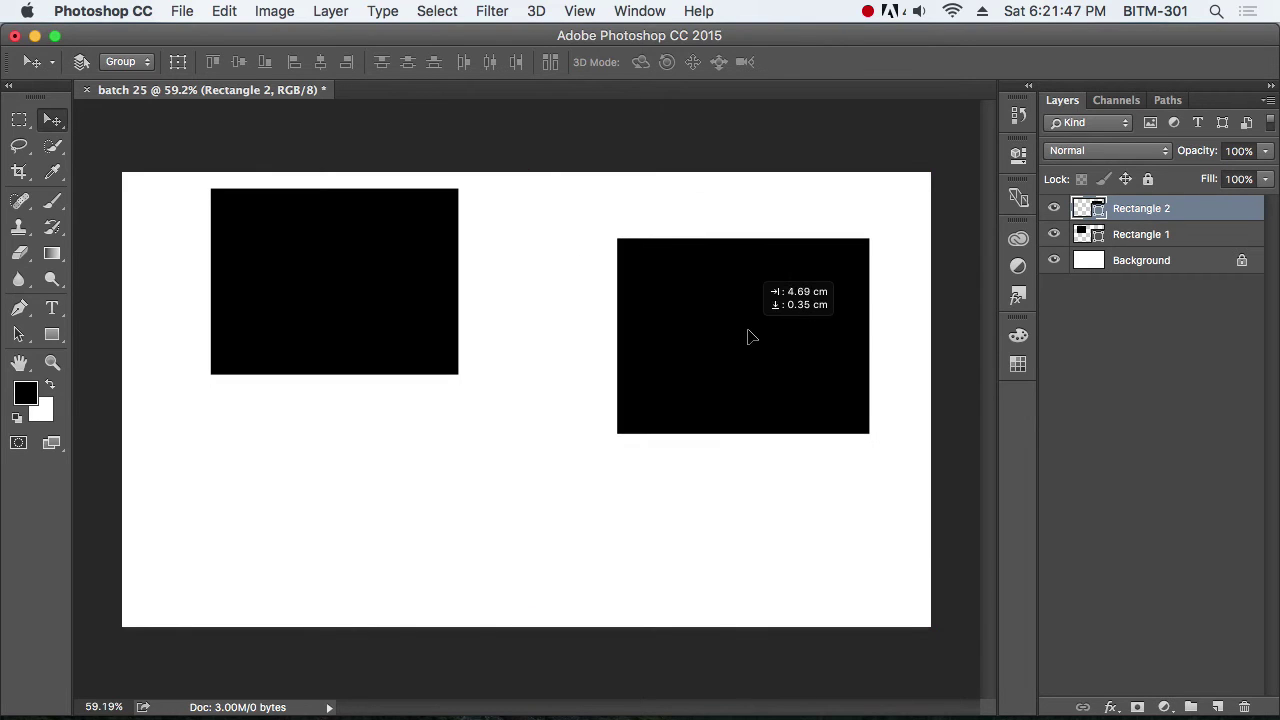
pyautogui.moveTo(624, 444); pyautogui.dragTo(755, 330)
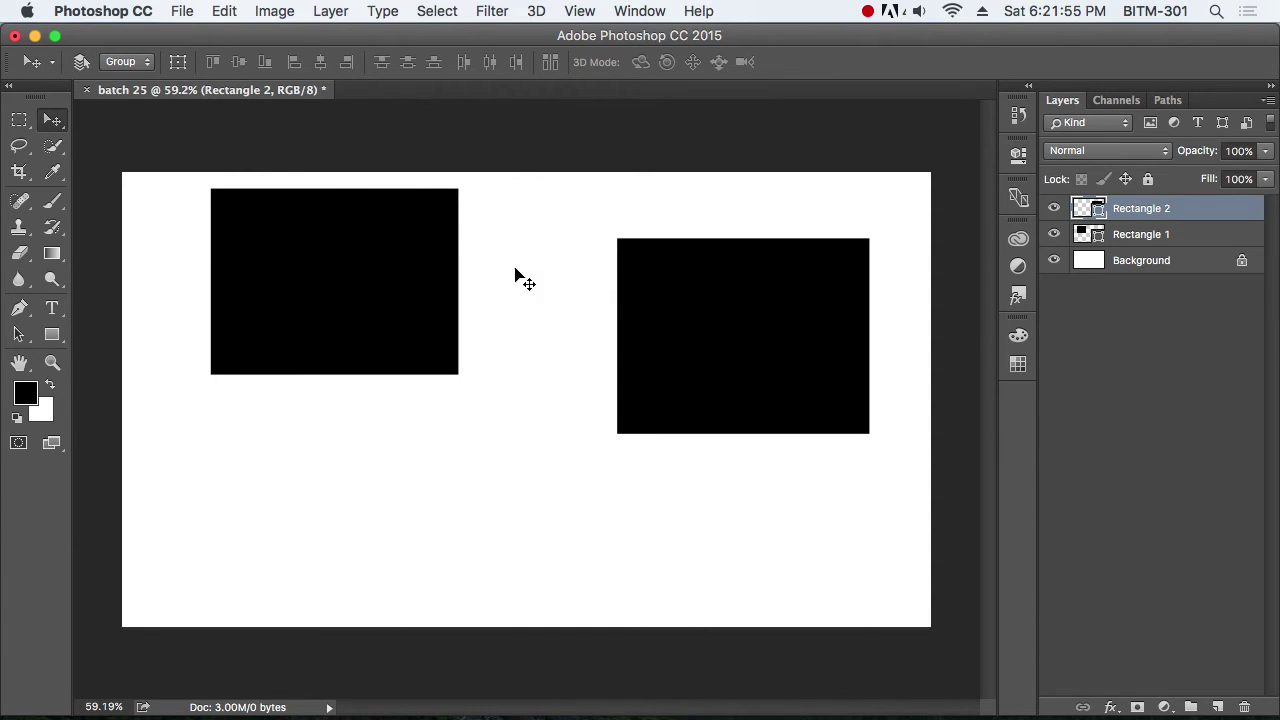
pyautogui.click(55, 123)
pyautogui.click(1198, 240)
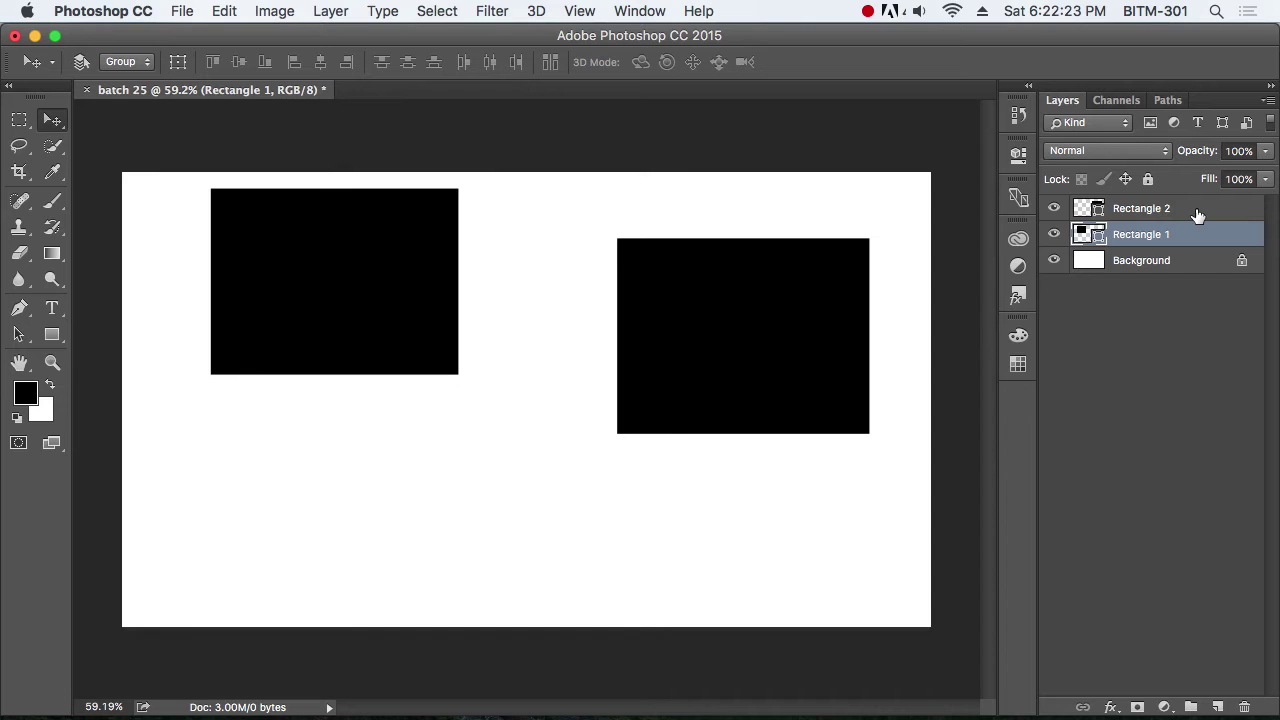
# Step: Select Rectangle 2 and move it to the lower left, beneath Rectangle 1
pyautogui.click(1198, 212)
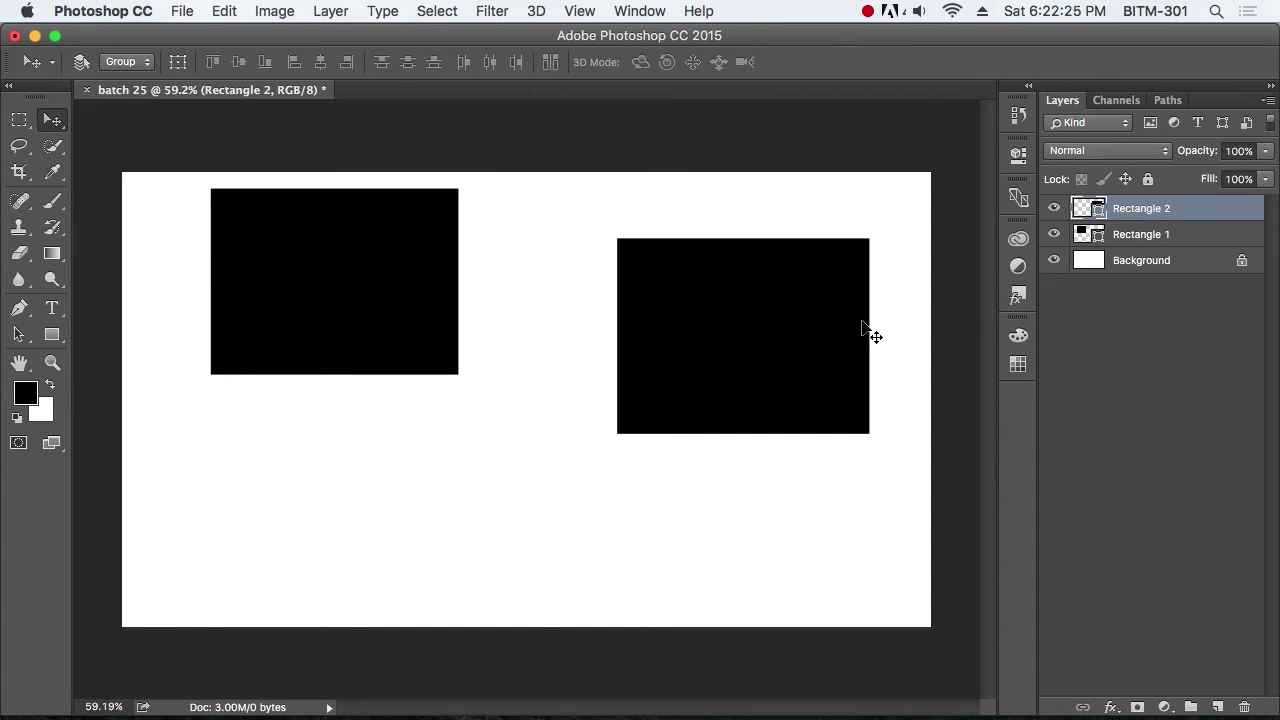
pyautogui.moveTo(709, 283); pyautogui.dragTo(280, 443)
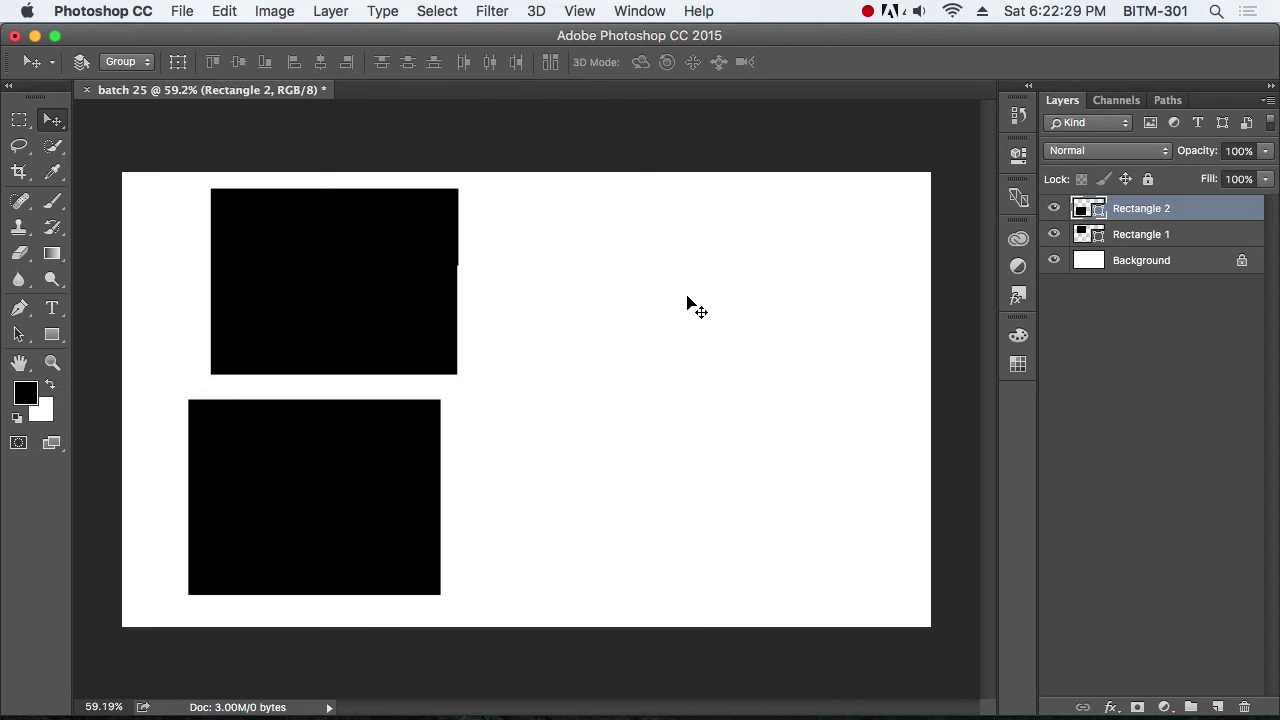
pyautogui.moveTo(679, 298)
pyautogui.mouseDown()
pyautogui.moveTo(733, 318)
pyautogui.moveTo(695, 301)
pyautogui.mouseUp()
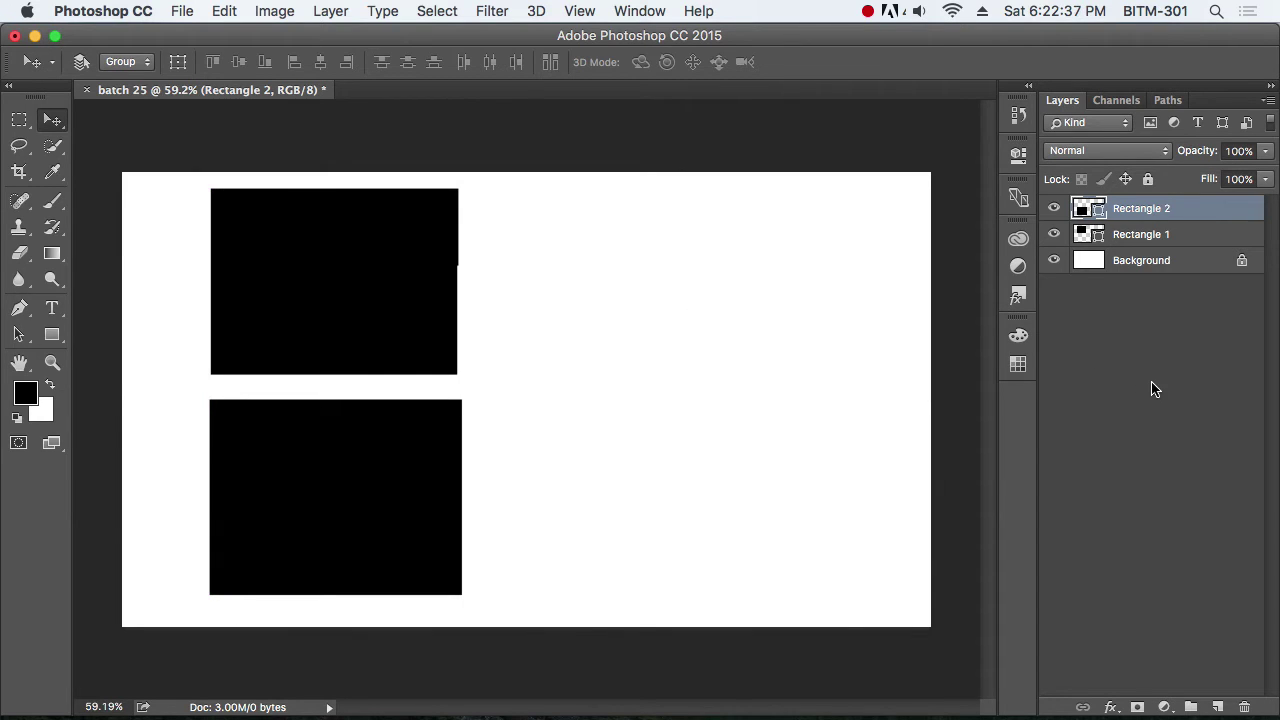
# Step: Select Rectangle 1 and settle it toward the upper left of the canvas
pyautogui.click(1173, 240)
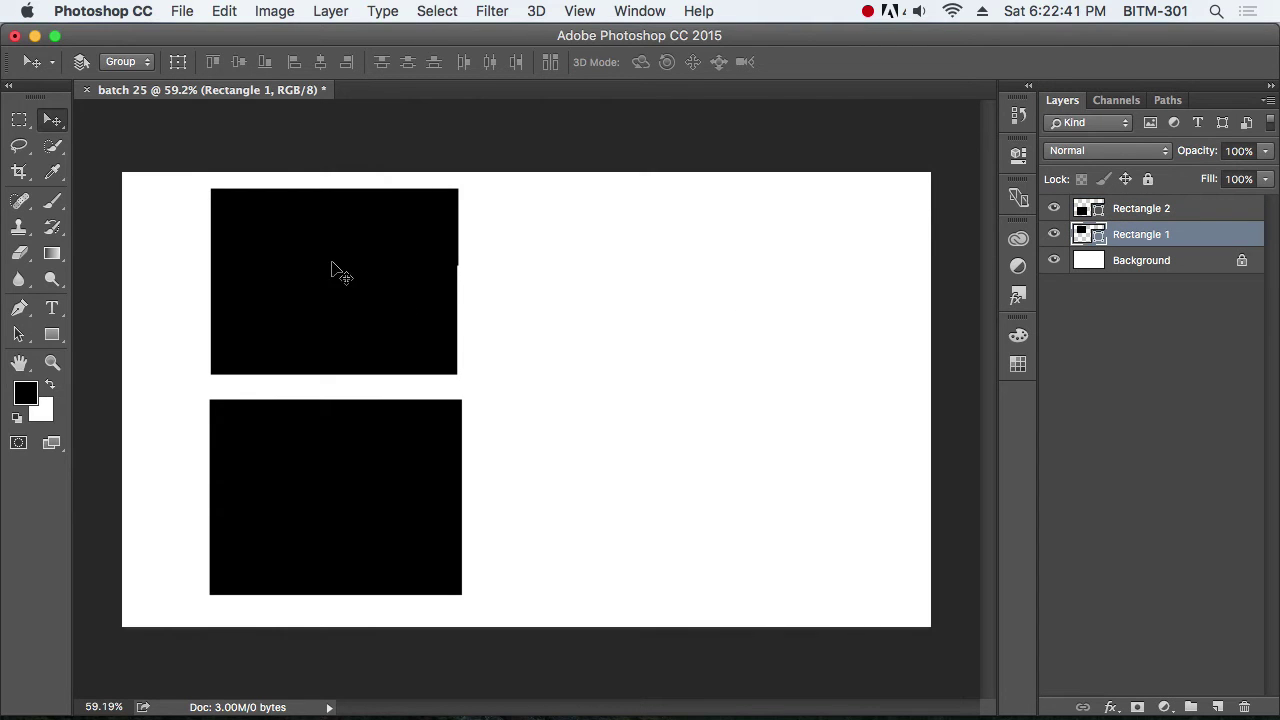
pyautogui.moveTo(317, 257); pyautogui.dragTo(438, 251)
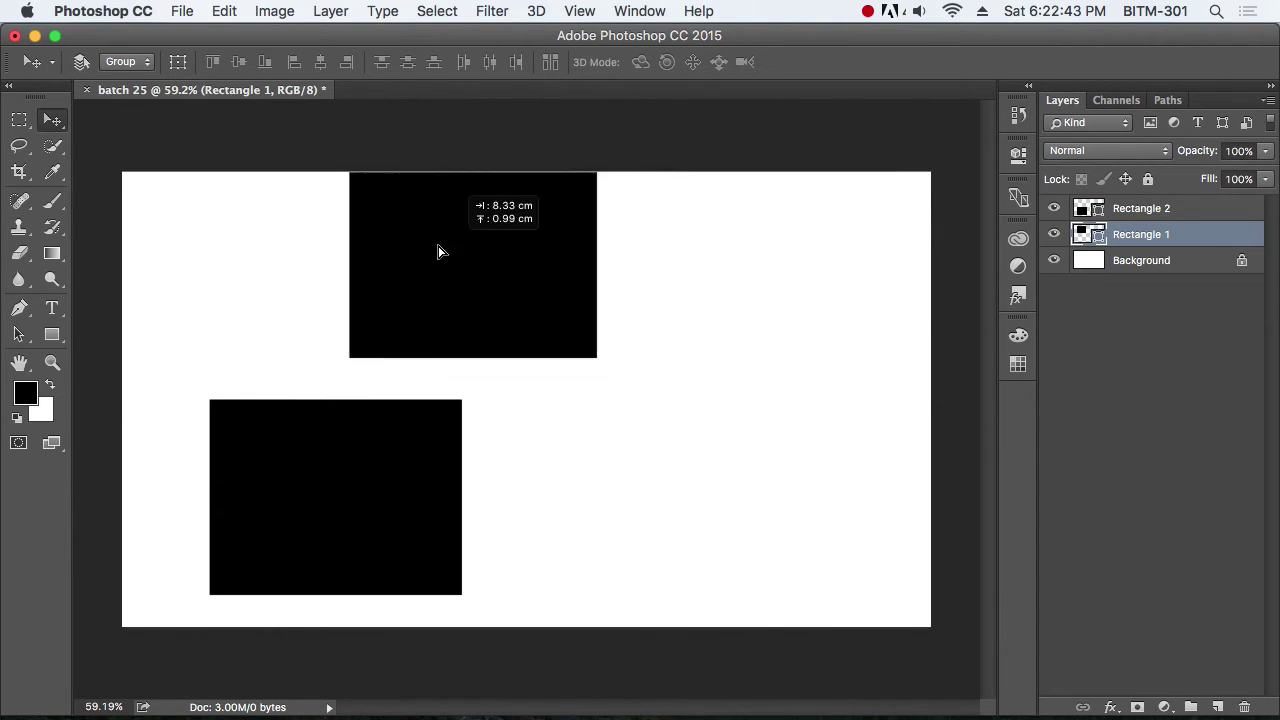
pyautogui.moveTo(438, 251); pyautogui.dragTo(329, 260)
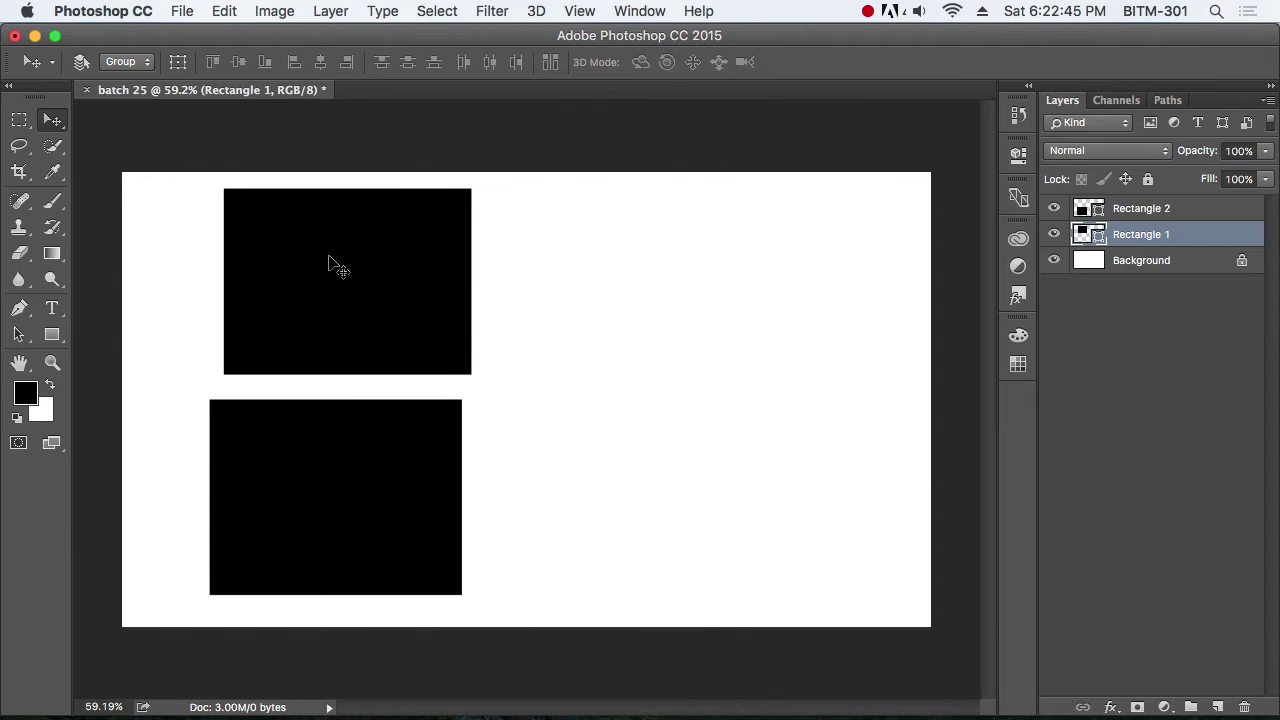
pyautogui.moveTo(354, 471)
pyautogui.mouseDown()
pyautogui.moveTo(490, 497)
pyautogui.moveTo(388, 470)
pyautogui.mouseUp()
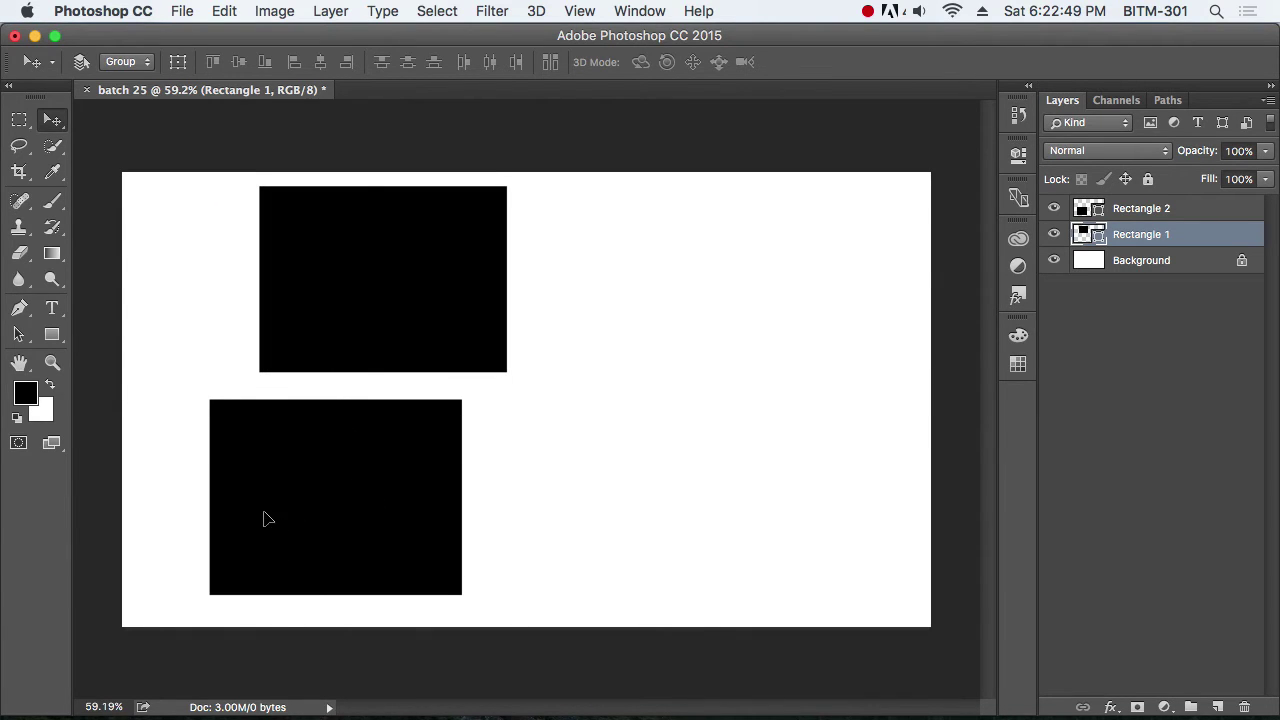
pyautogui.moveTo(267, 518); pyautogui.dragTo(303, 528)
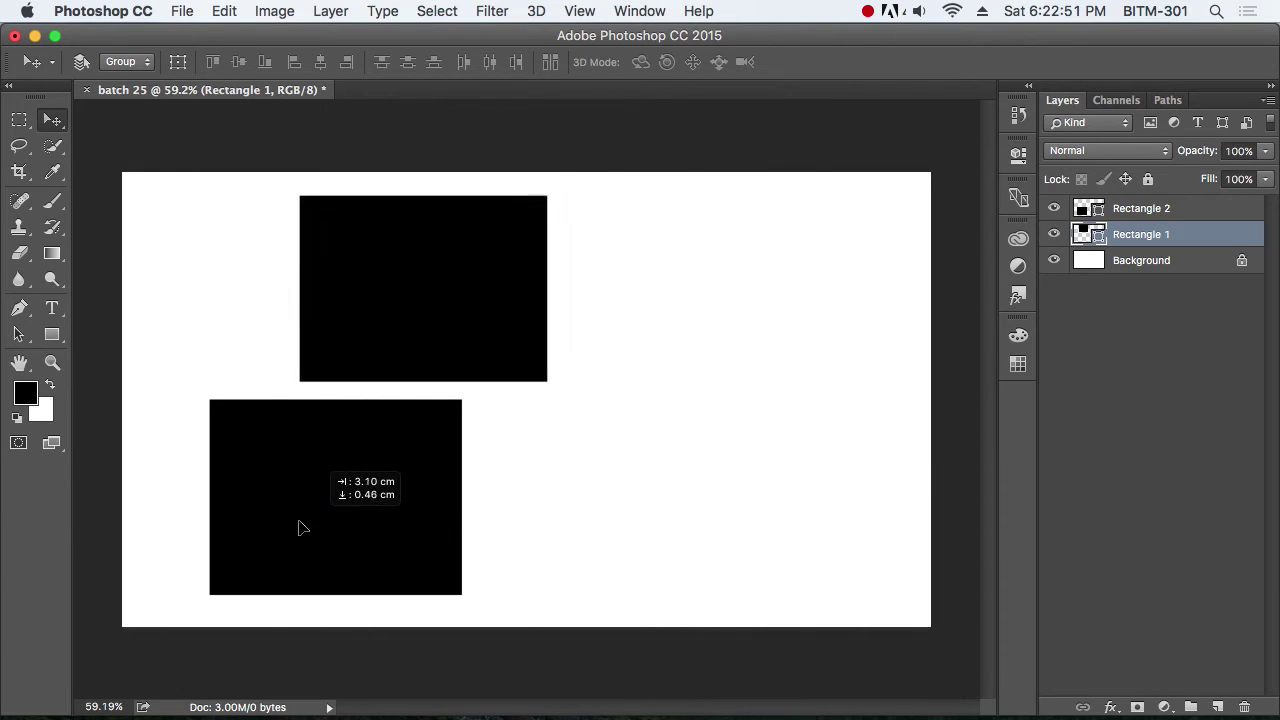
pyautogui.moveTo(303, 528); pyautogui.dragTo(237, 517)
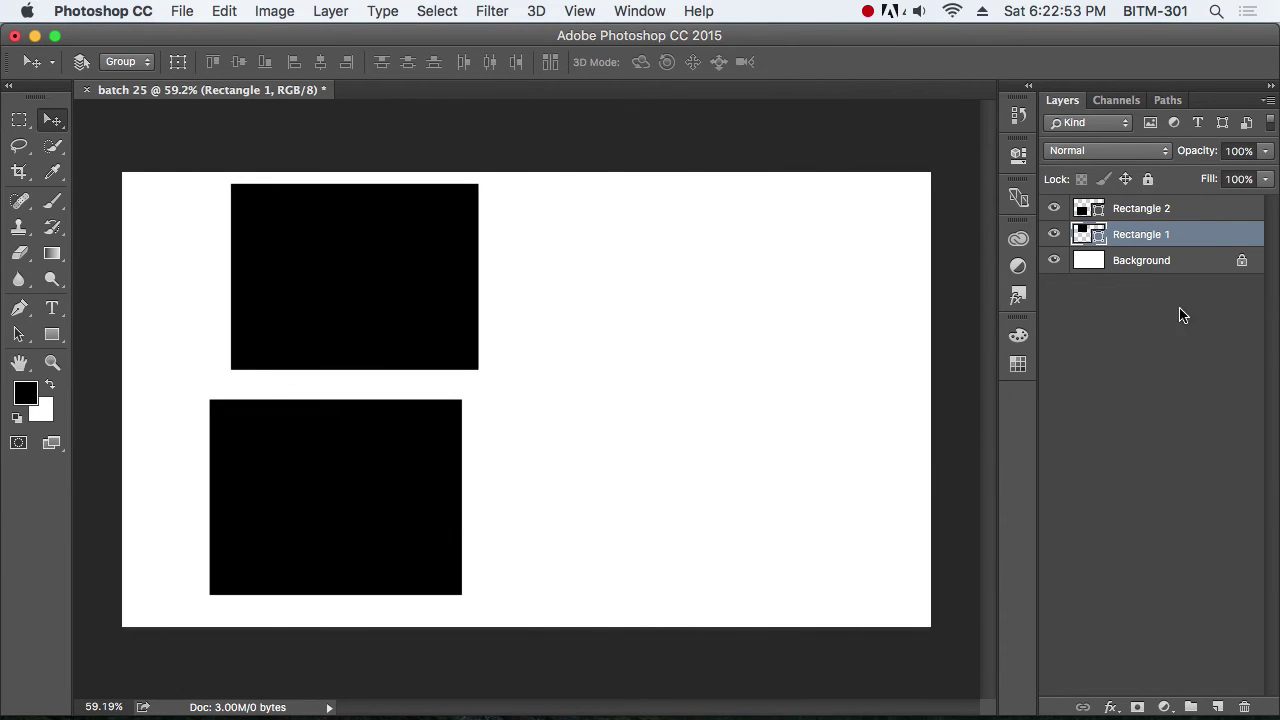
# Step: Select Rectangle 2 and drag it over to the right side, level with Rectangle 1
pyautogui.click(1186, 213)
pyautogui.moveTo(390, 490); pyautogui.dragTo(724, 330)
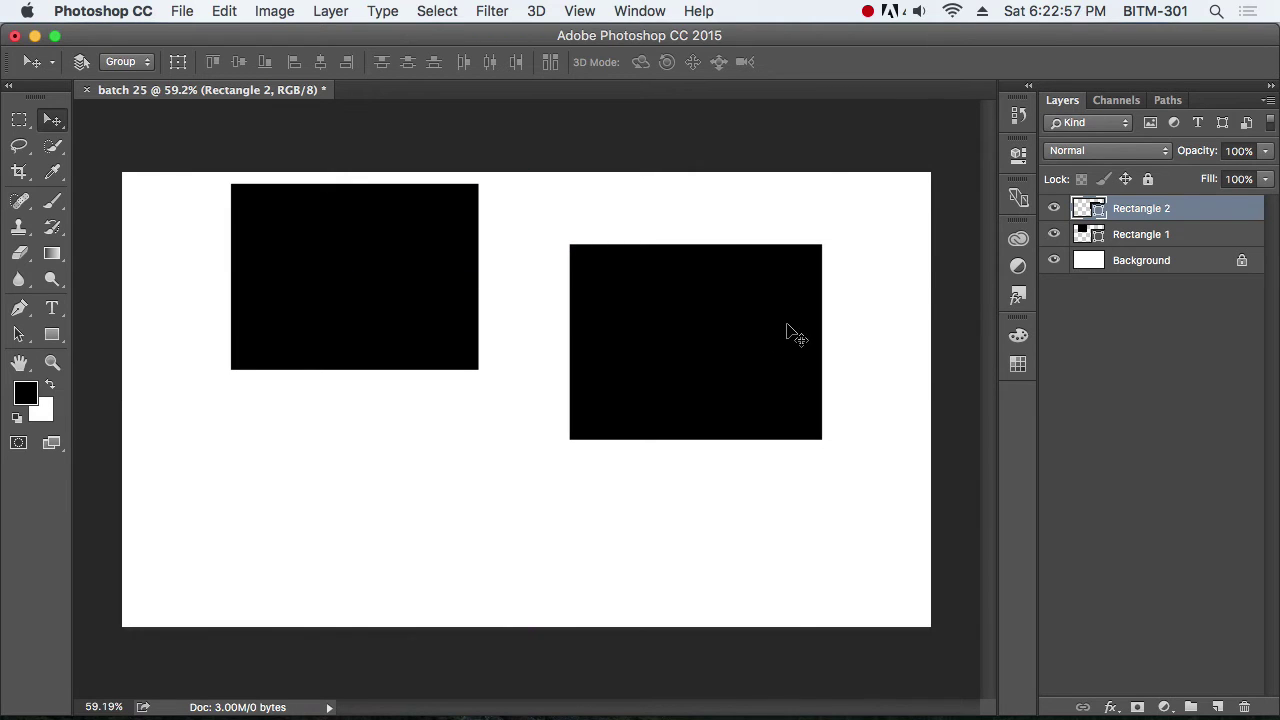
pyautogui.moveTo(366, 272)
pyautogui.mouseDown()
pyautogui.moveTo(350, 304)
pyautogui.moveTo(371, 277)
pyautogui.mouseUp()
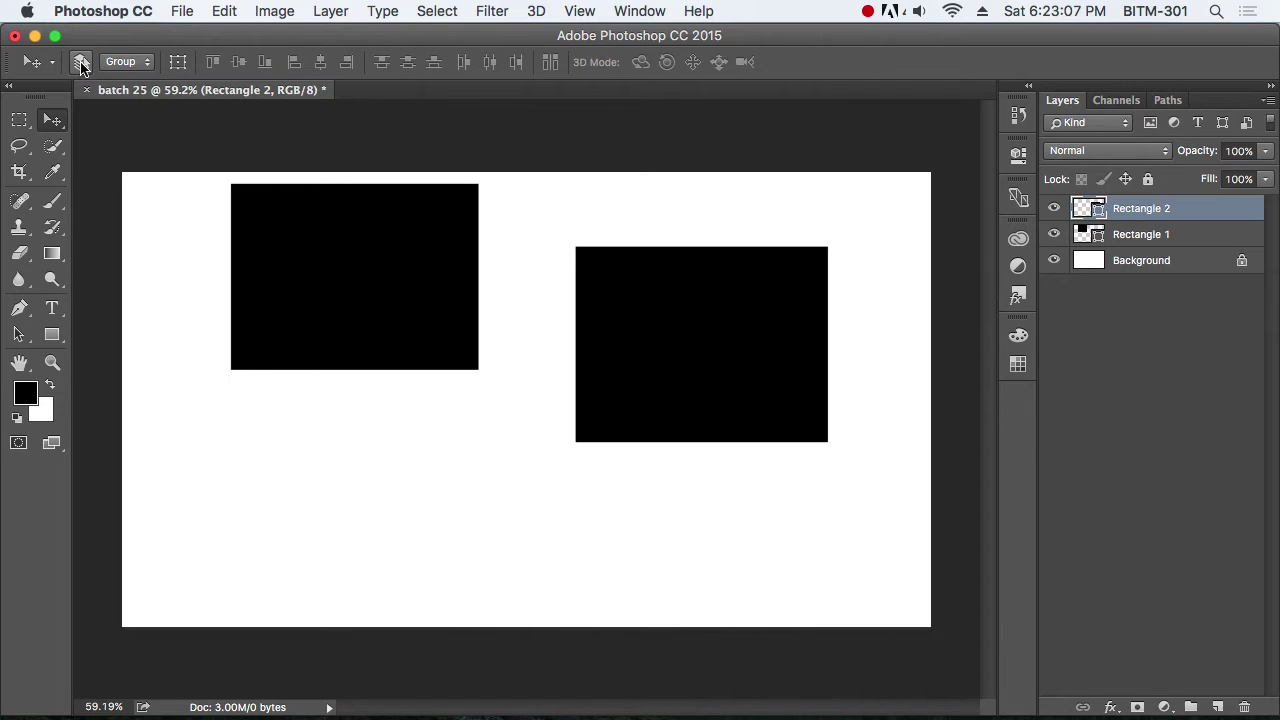
# Step: Enable Auto-Select in the Move tool options and click each rectangle to pick its layer
pyautogui.click(81, 62)
pyautogui.click(359, 283)
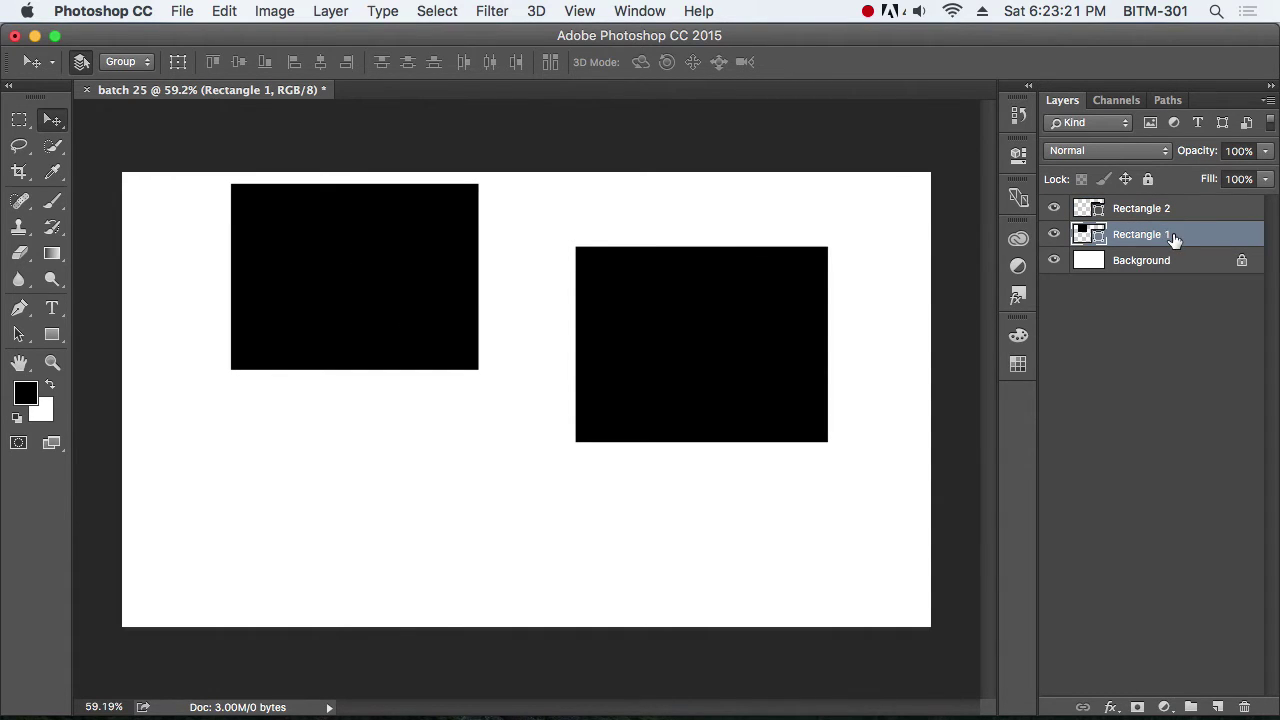
pyautogui.click(682, 343)
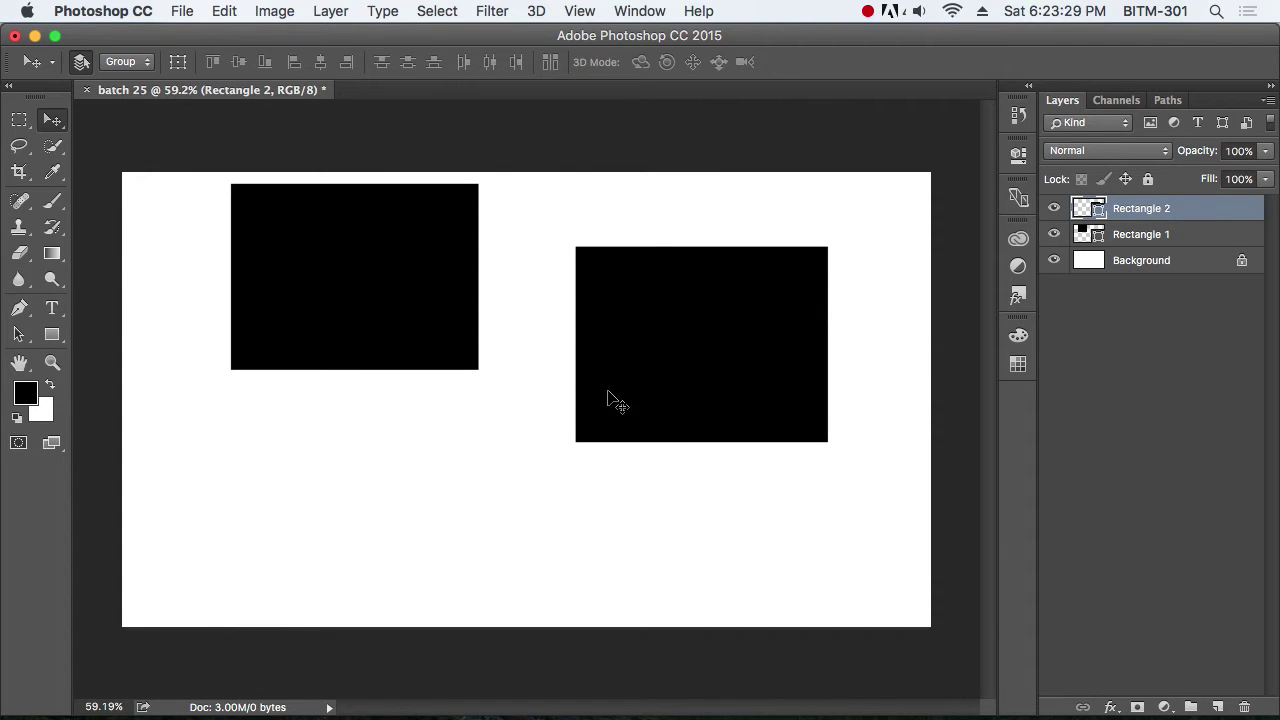
# Step: Drag the two rectangles around, trying them at upper-left, upper-right and lower positions
pyautogui.moveTo(718, 343); pyautogui.dragTo(589, 484)
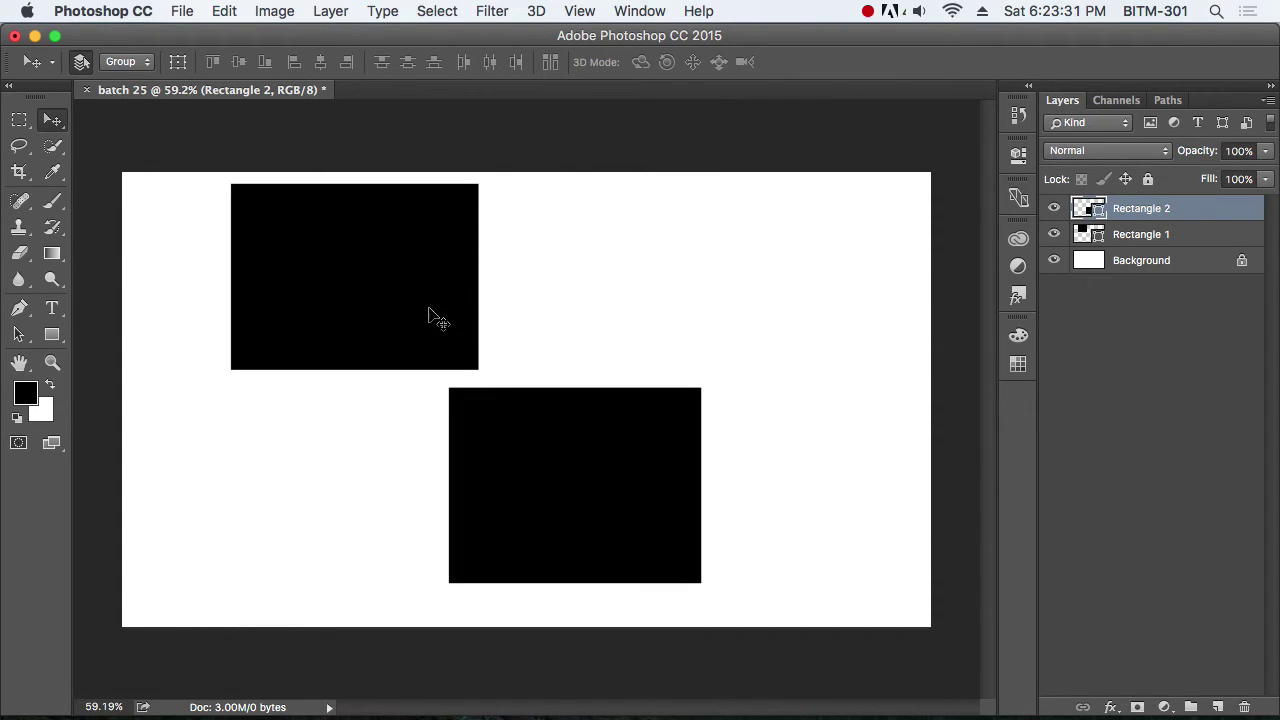
pyautogui.moveTo(431, 314)
pyautogui.mouseDown()
pyautogui.moveTo(763, 303)
pyautogui.moveTo(789, 314)
pyautogui.mouseUp()
pyautogui.moveTo(616, 462); pyautogui.dragTo(366, 309)
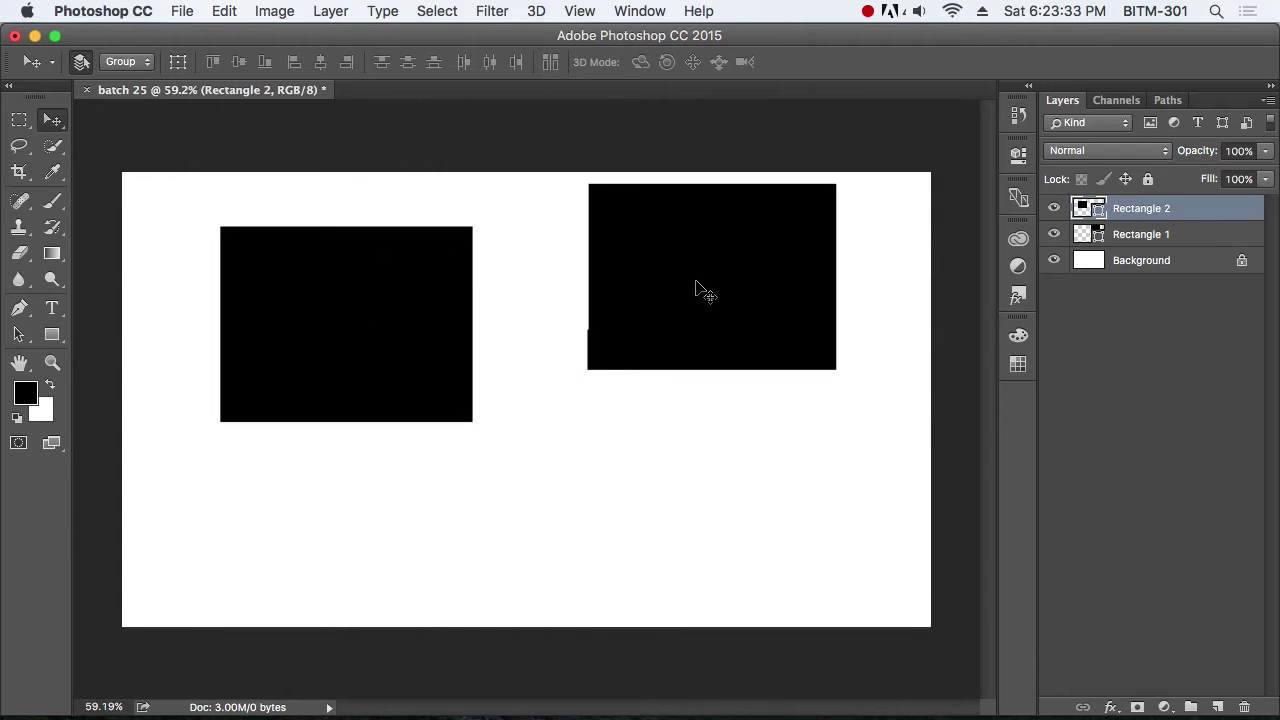
pyautogui.moveTo(700, 289); pyautogui.dragTo(720, 417)
pyautogui.moveTo(432, 314); pyautogui.dragTo(412, 291)
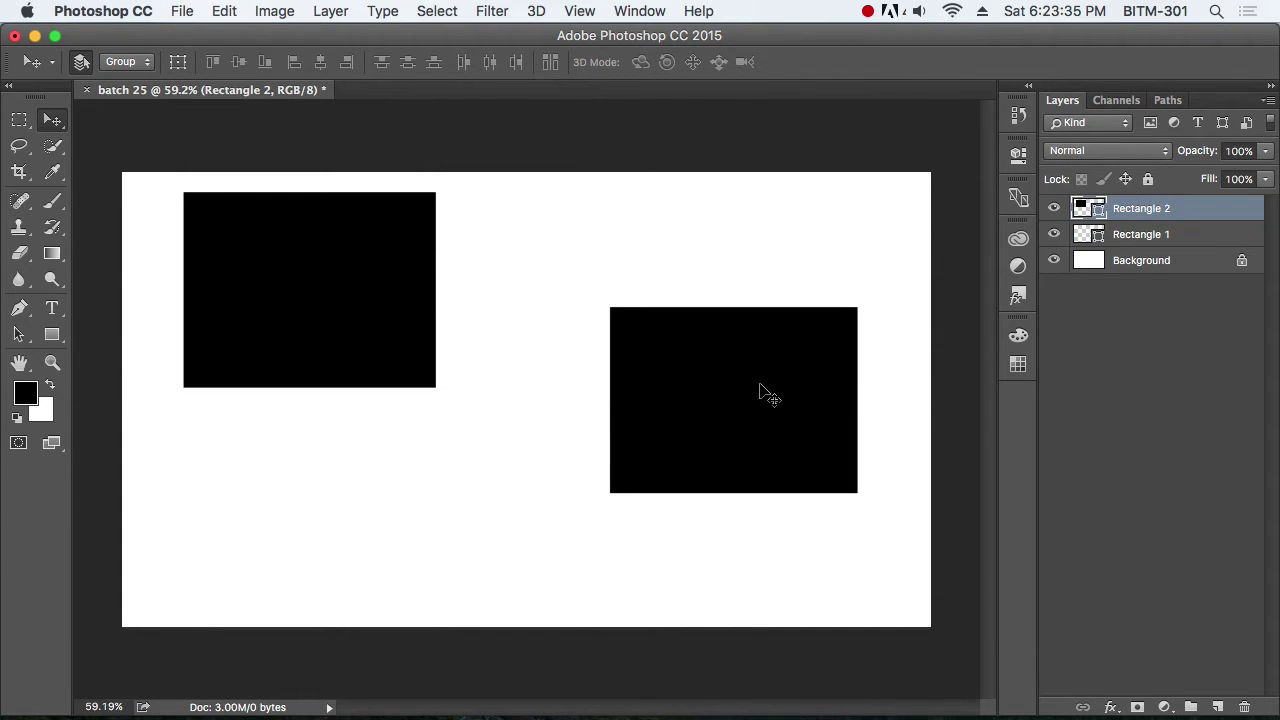
pyautogui.moveTo(760, 391); pyautogui.dragTo(696, 438)
pyautogui.moveTo(423, 309); pyautogui.dragTo(404, 340)
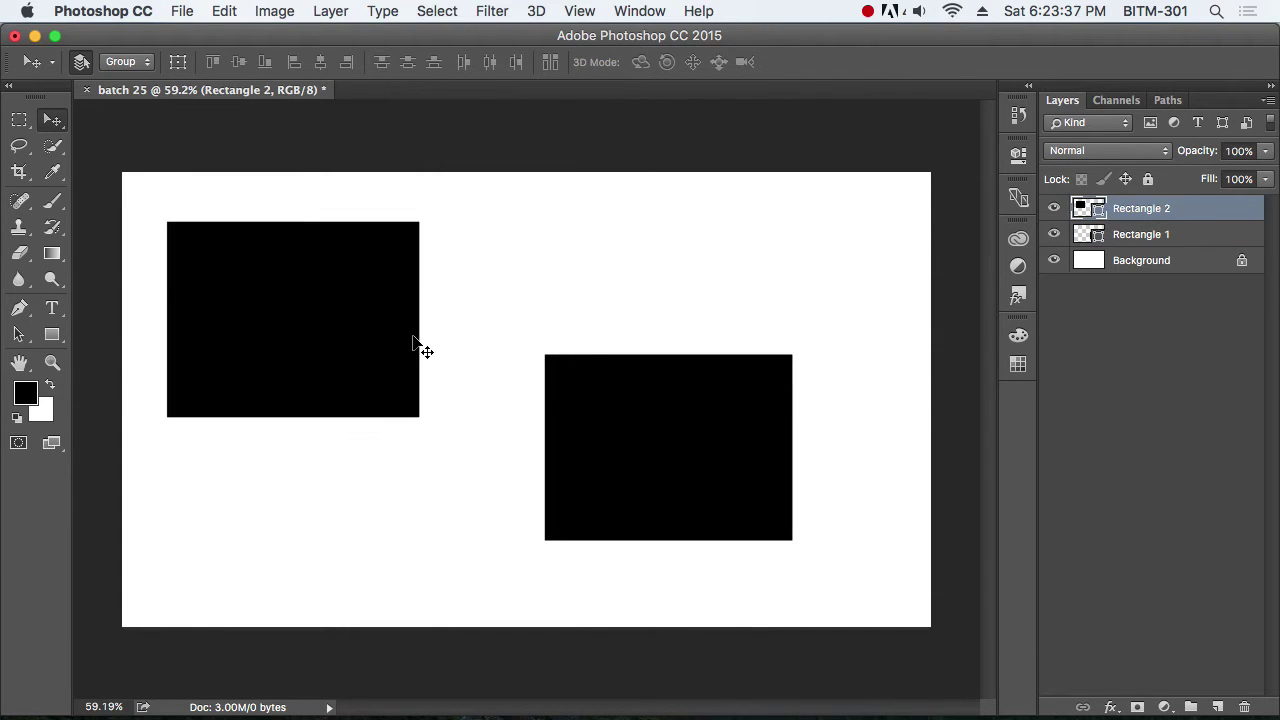
pyautogui.moveTo(624, 448); pyautogui.dragTo(720, 314)
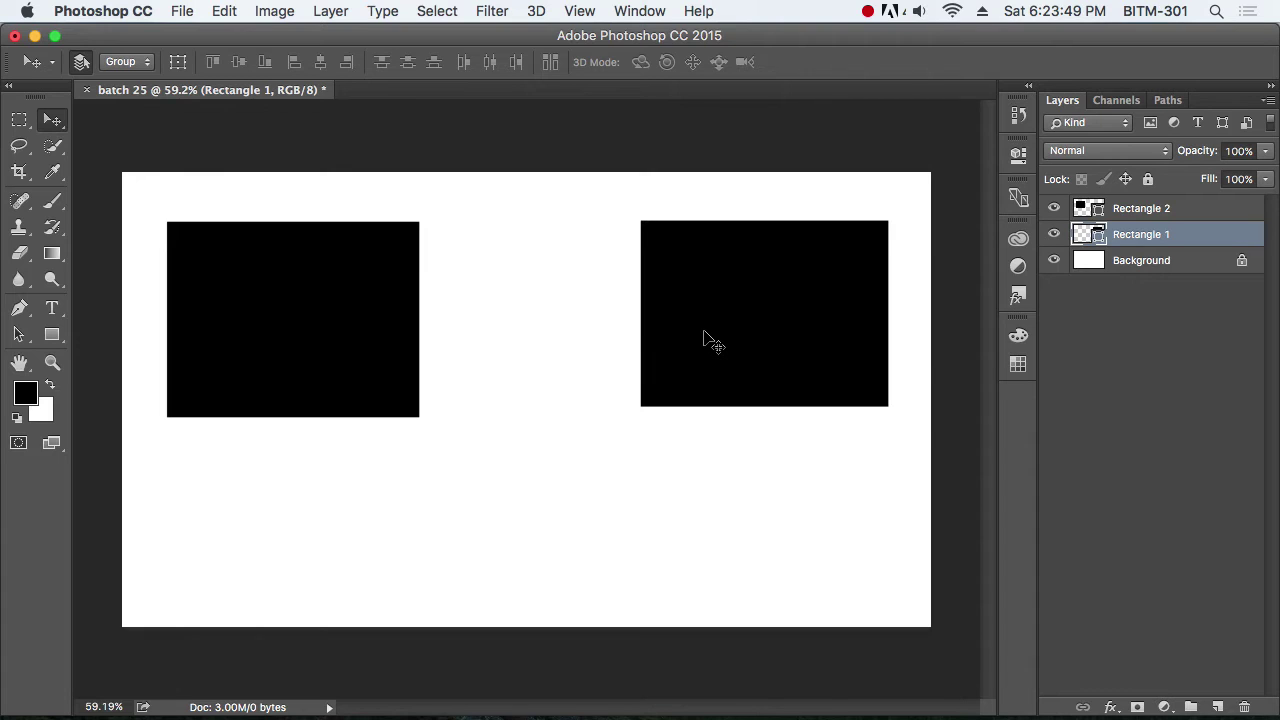
pyautogui.moveTo(749, 326); pyautogui.dragTo(750, 312)
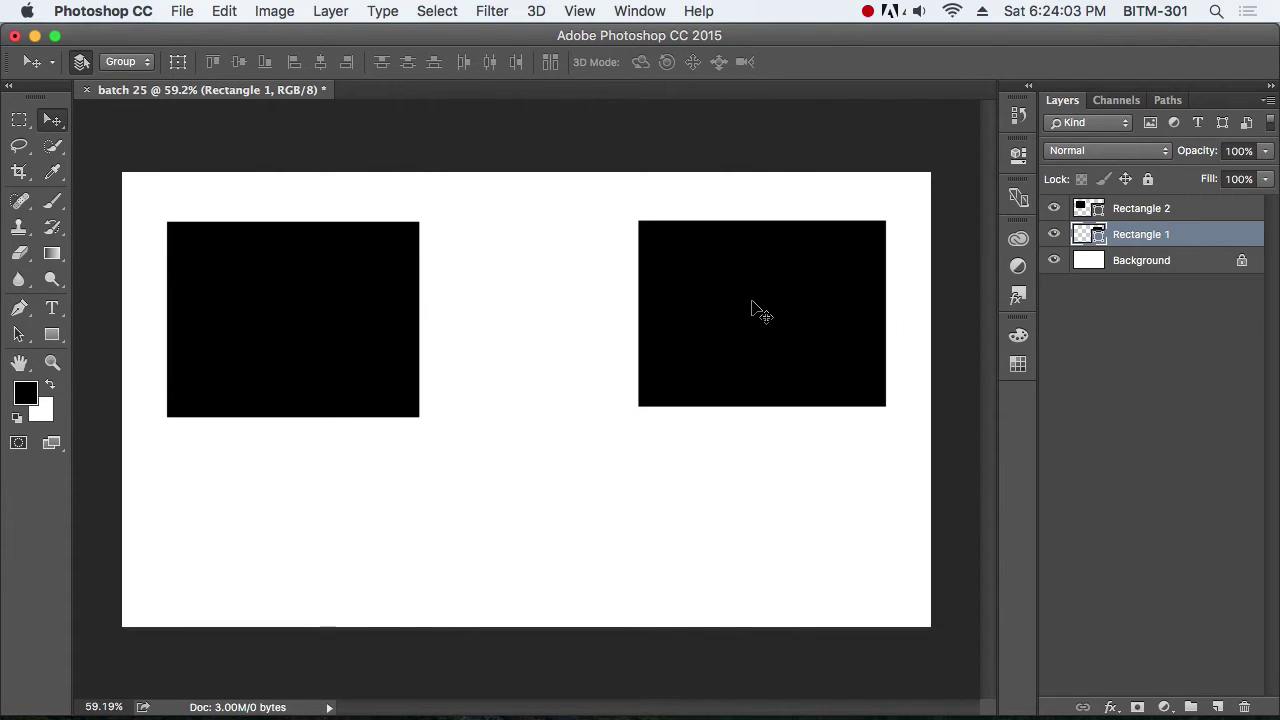
pyautogui.moveTo(760, 313); pyautogui.dragTo(780, 291)
pyautogui.moveTo(265, 327); pyautogui.dragTo(241, 304)
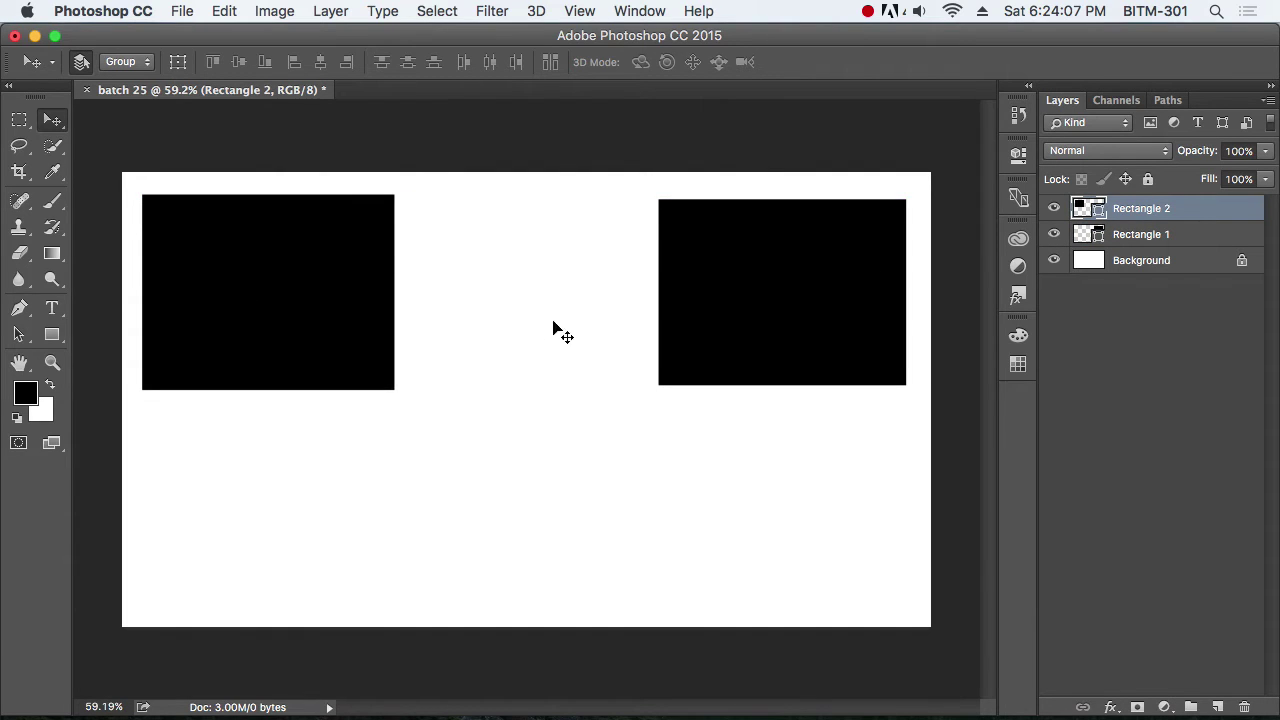
# Step: Fine-tune both rectangles, leaving the right one sitting lower than the left
pyautogui.click(762, 305)
pyautogui.moveTo(762, 305); pyautogui.dragTo(740, 308)
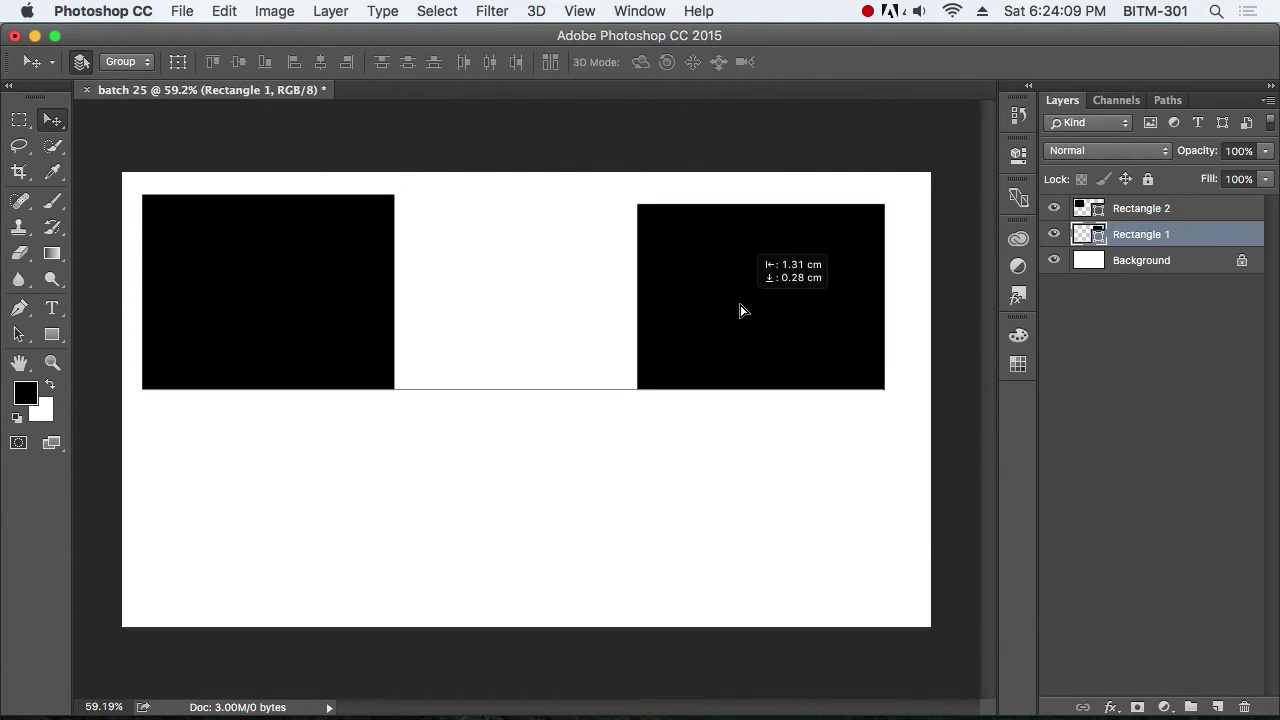
pyautogui.moveTo(275, 307); pyautogui.dragTo(286, 309)
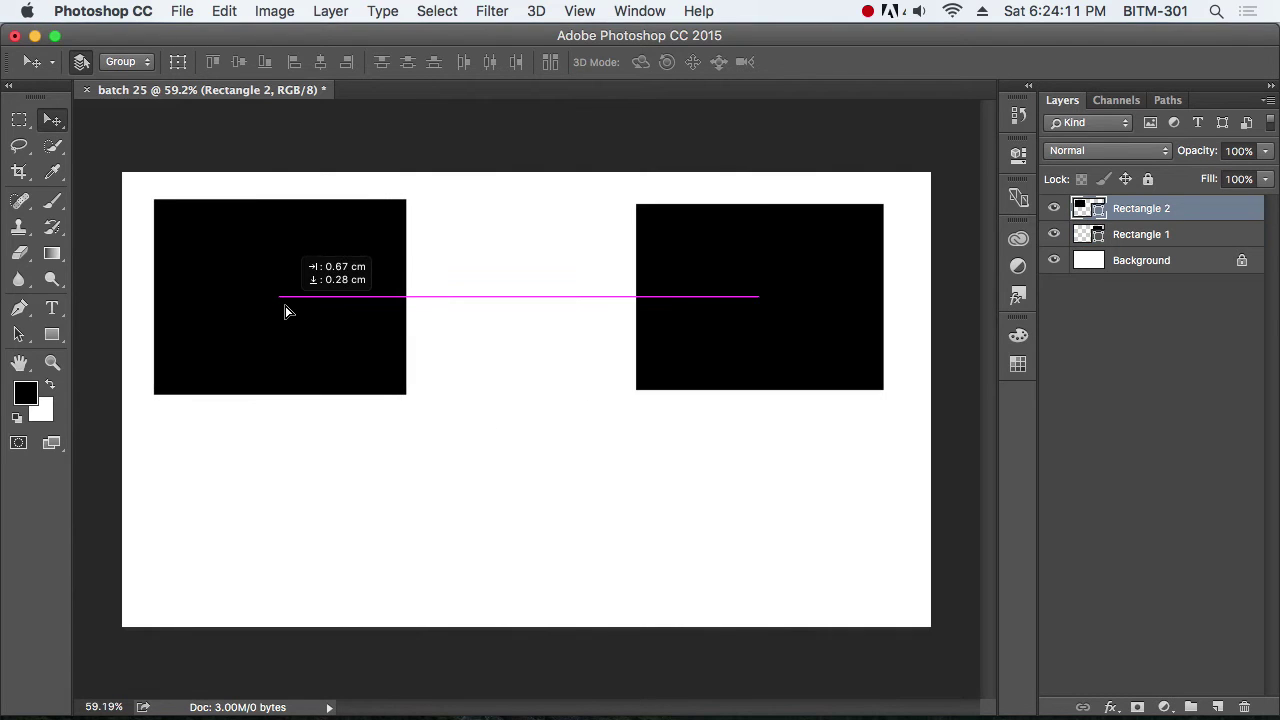
pyautogui.moveTo(749, 326); pyautogui.dragTo(757, 321)
pyautogui.moveTo(364, 340); pyautogui.dragTo(373, 345)
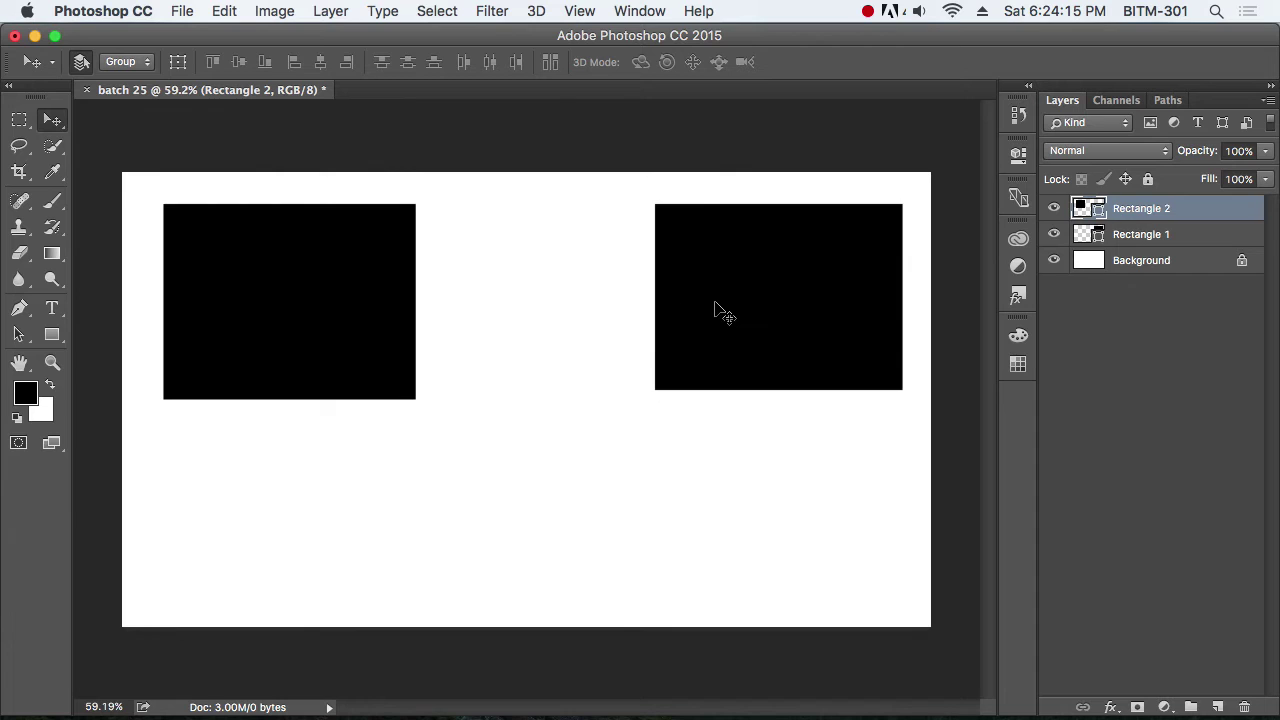
pyautogui.moveTo(714, 309); pyautogui.dragTo(634, 382)
pyautogui.moveTo(346, 310); pyautogui.dragTo(361, 374)
pyautogui.moveTo(690, 368); pyautogui.dragTo(717, 314)
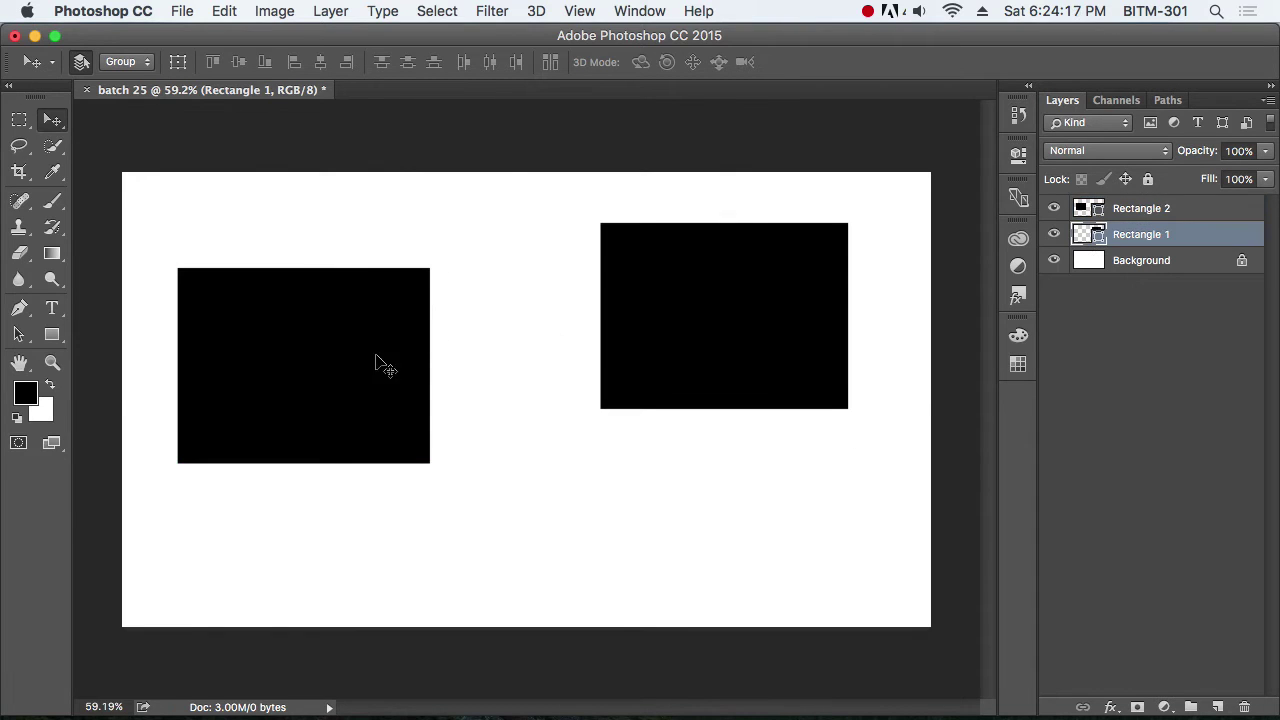
pyautogui.moveTo(376, 356); pyautogui.dragTo(393, 399)
pyautogui.moveTo(612, 346); pyautogui.dragTo(638, 312)
pyautogui.moveTo(344, 416); pyautogui.dragTo(330, 350)
pyautogui.moveTo(685, 318); pyautogui.dragTo(708, 433)
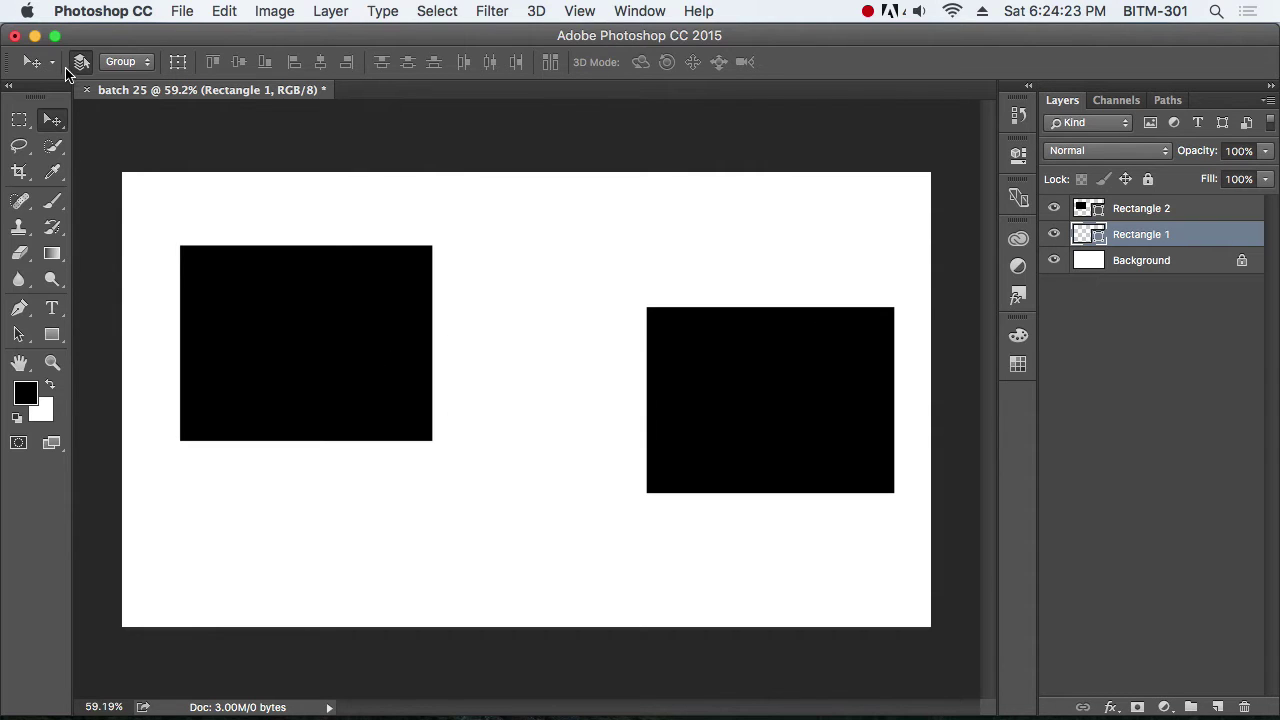
# Step: Set the Move tool's Auto-Select target to Layer and turn Auto-Select back on
pyautogui.click(144, 65)
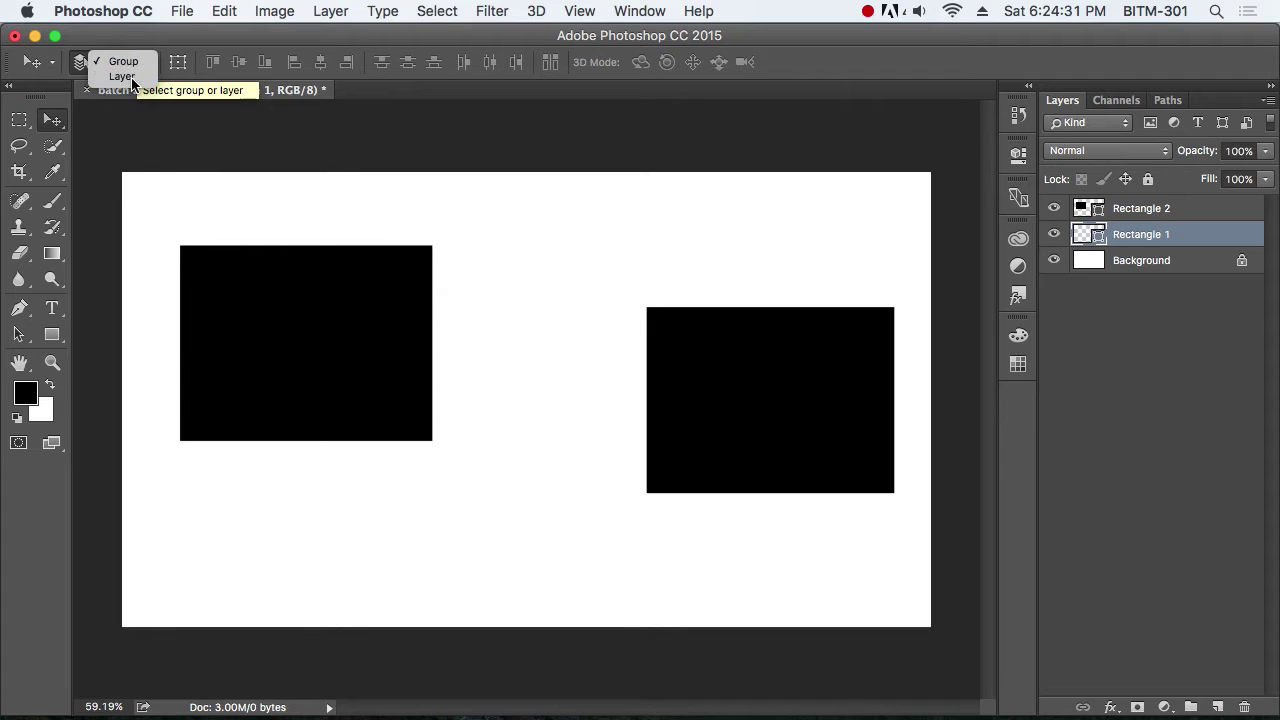
pyautogui.click(131, 79)
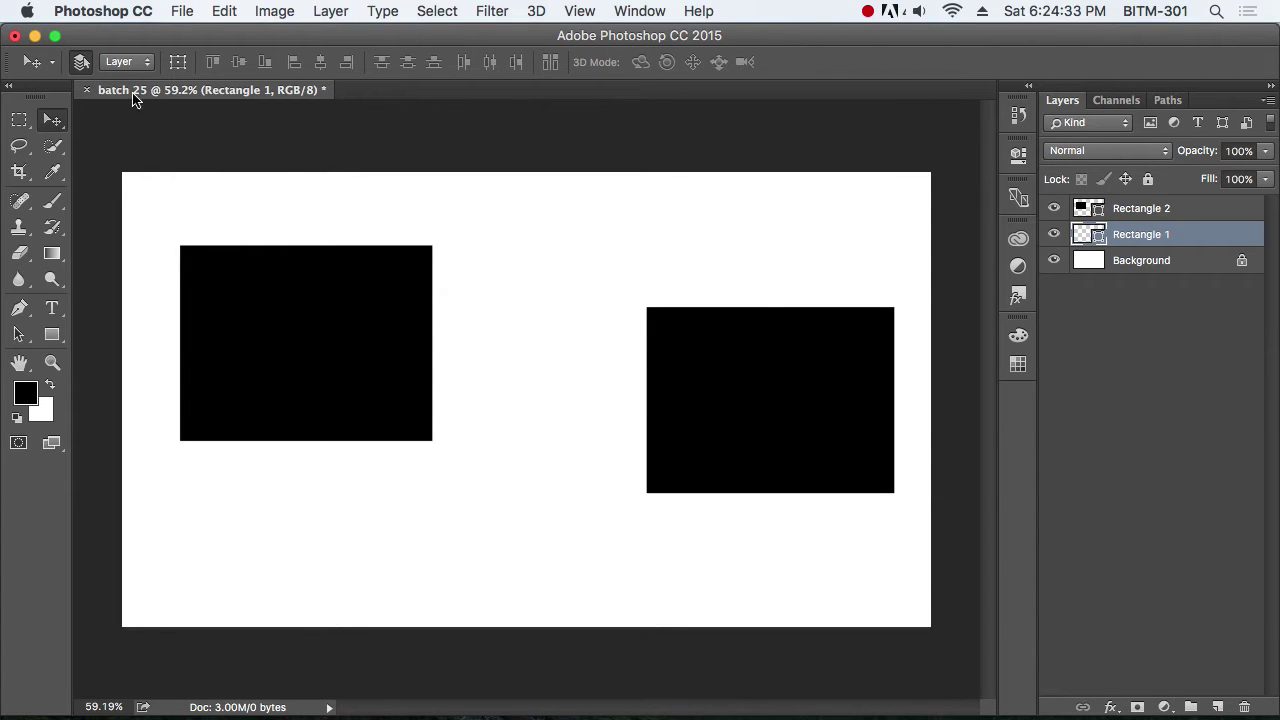
pyautogui.click(81, 64)
# Step: Drag the right rectangle until its bottom edge is level with the left one, then select Rectangle 2
pyautogui.moveTo(758, 378); pyautogui.dragTo(662, 330)
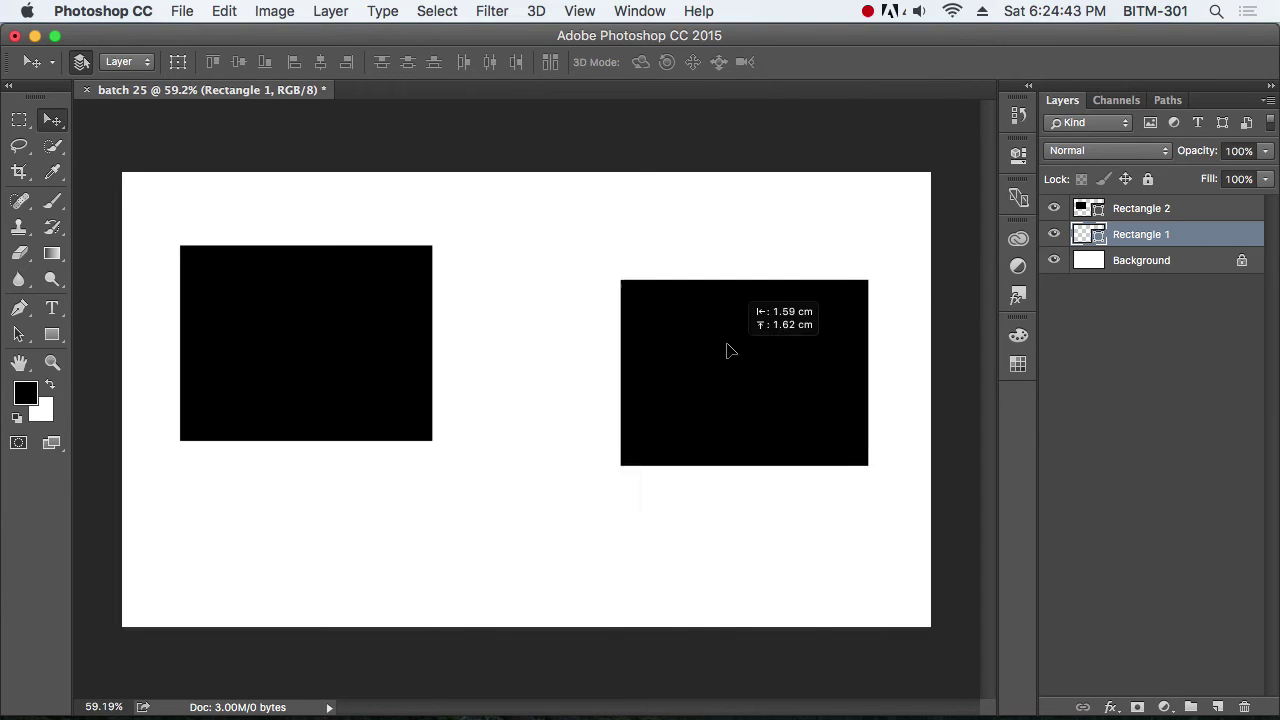
pyautogui.click(1176, 352)
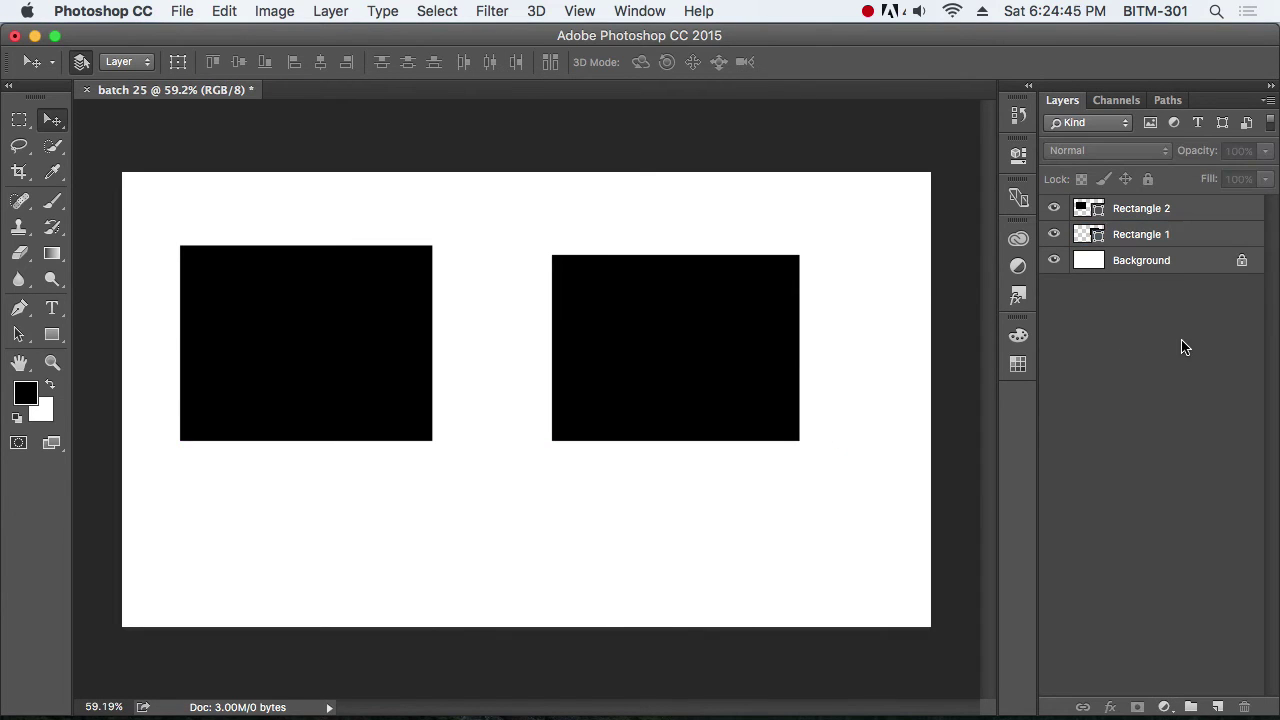
pyautogui.click(1178, 212)
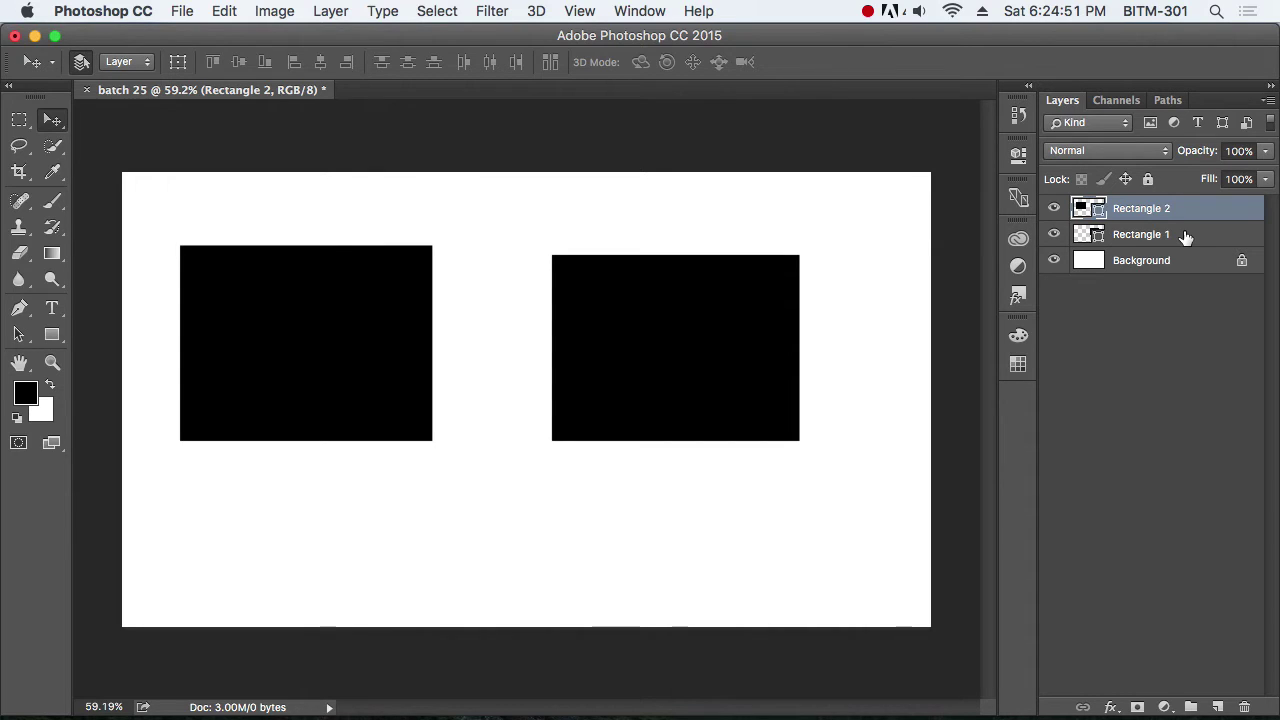
# Step: Marquee-select both rectangles and group them with Cmd+G into Group 1
pyautogui.click(470, 232)
pyautogui.moveTo(309, 216); pyautogui.dragTo(702, 464)
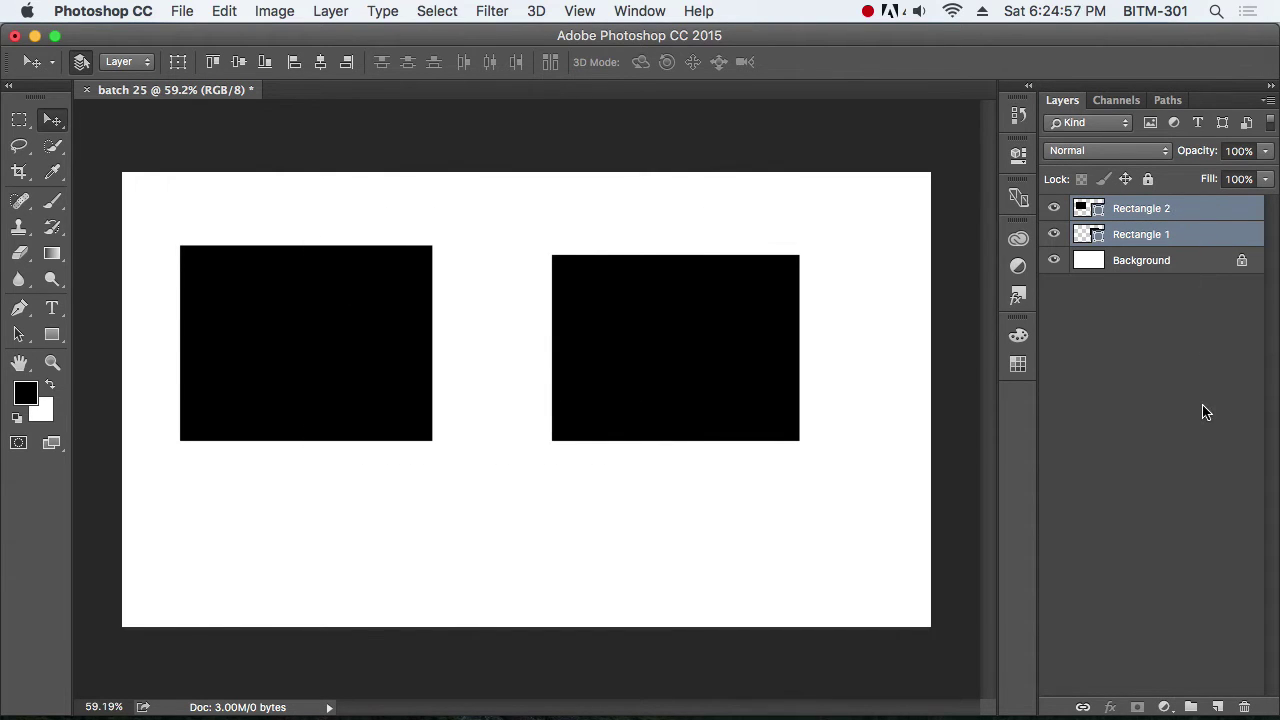
pyautogui.press('cmd+g')
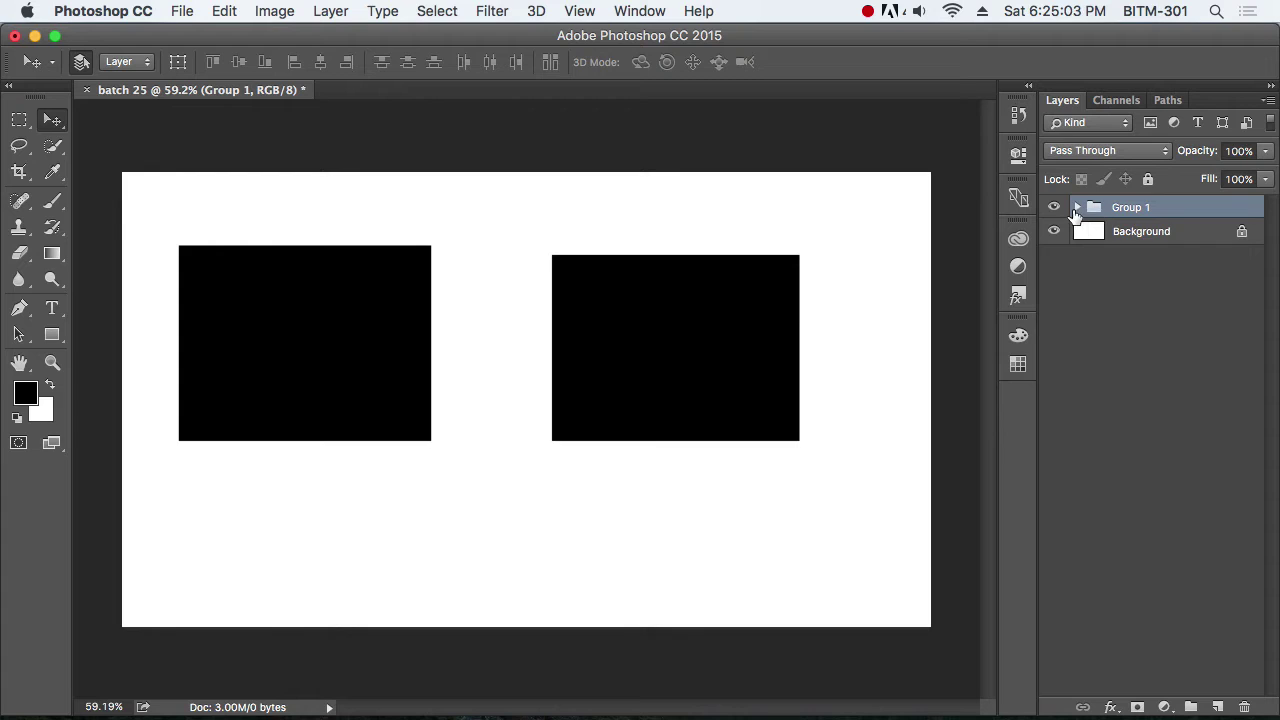
# Step: Expand Group 1, click through Rectangle 2 and Rectangle 1, then collapse it
pyautogui.click(1077, 208)
pyautogui.click(1157, 234)
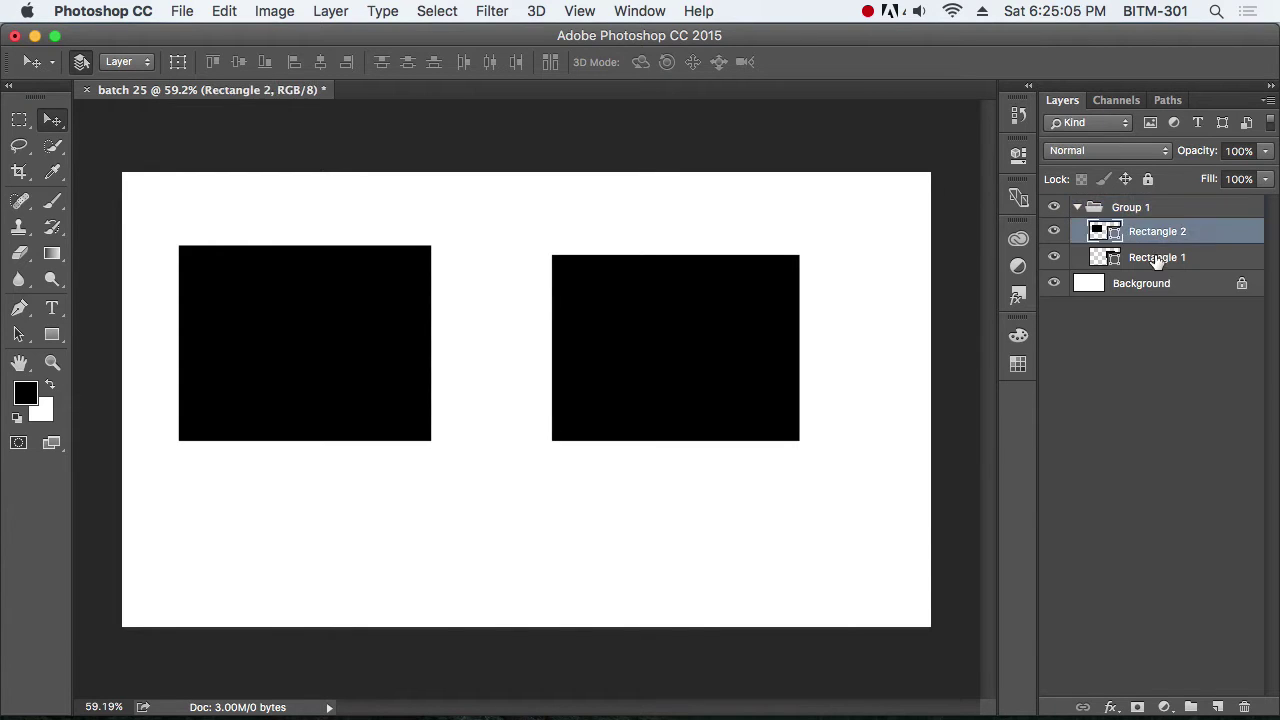
pyautogui.click(1157, 260)
pyautogui.click(1113, 232)
pyautogui.click(1078, 208)
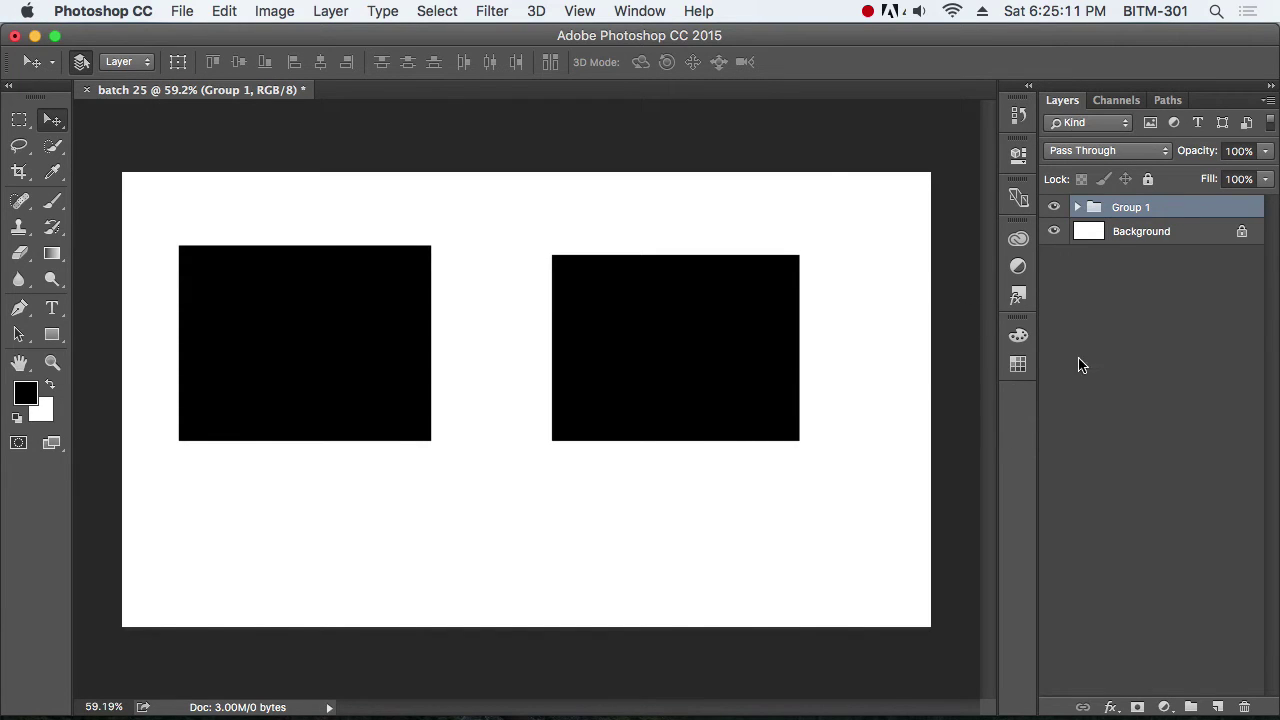
# Step: Set the Move tool's Auto-Select target to Group
pyautogui.click(1160, 233)
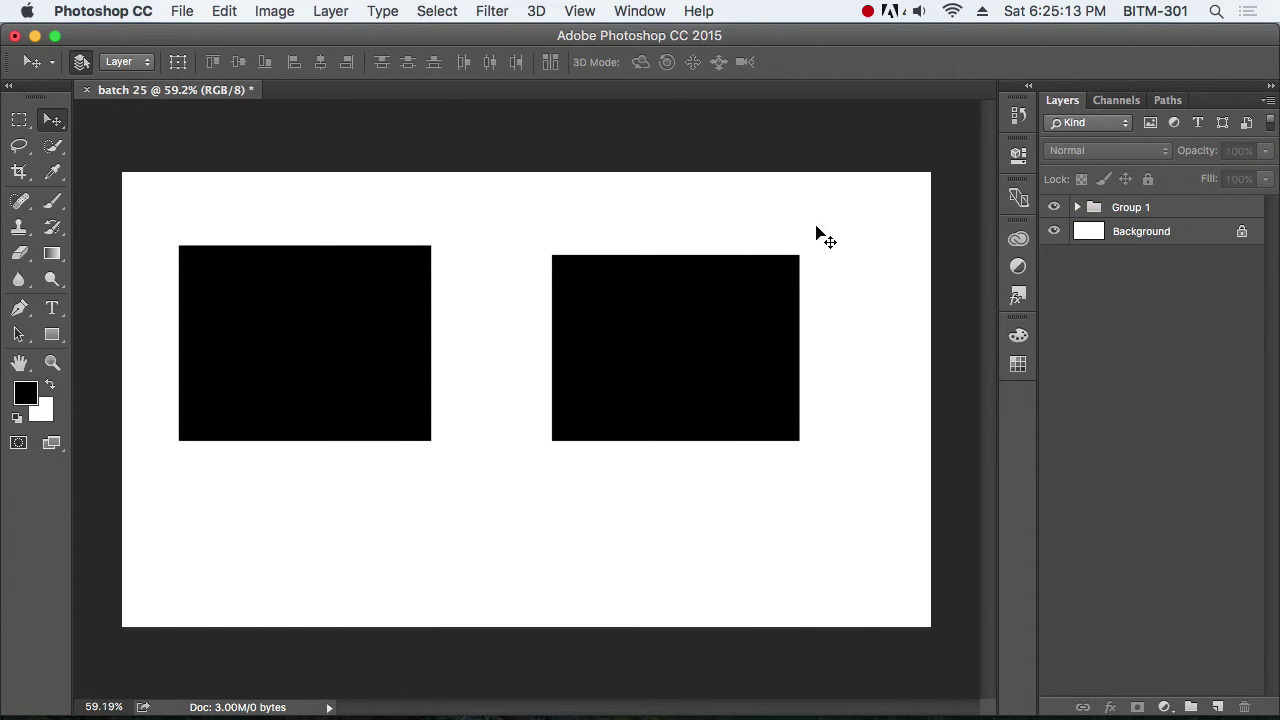
pyautogui.click(128, 62)
pyautogui.click(138, 44)
# Step: Select Group 1 on the canvas and drag both rectangles slightly up and left together
pyautogui.click(314, 290)
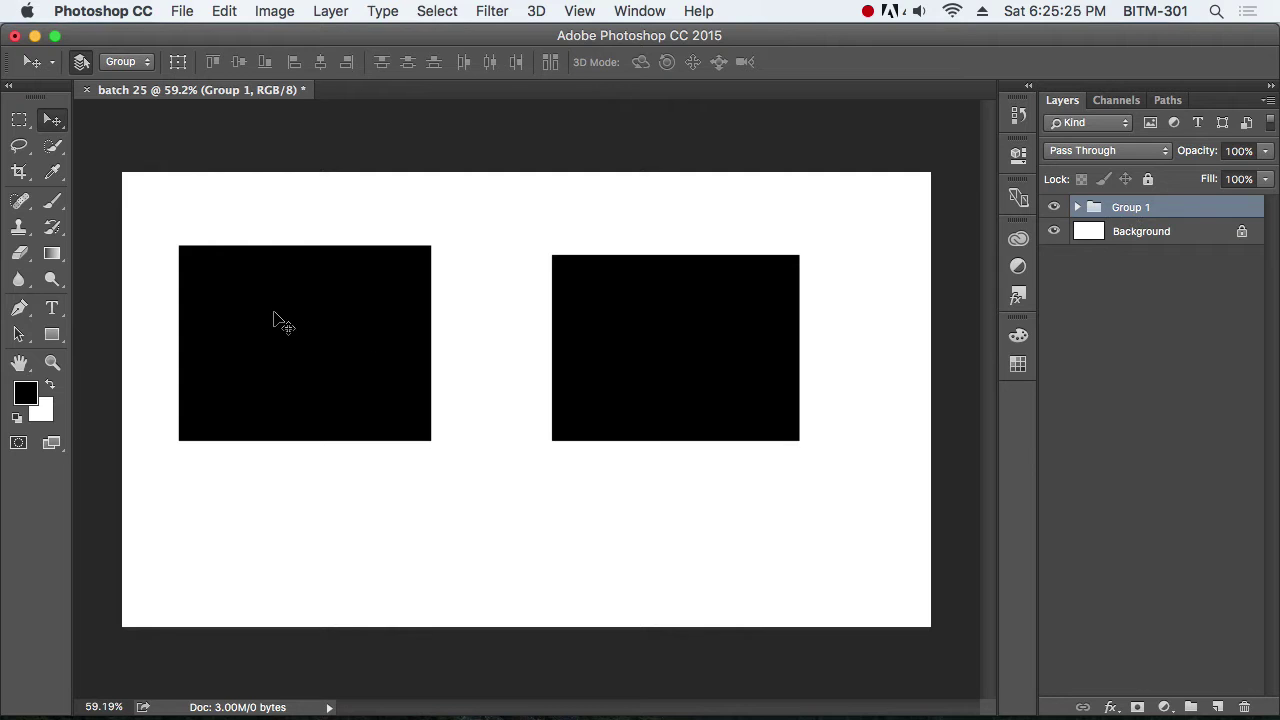
pyautogui.moveTo(260, 308)
pyautogui.mouseDown()
pyautogui.moveTo(353, 392)
pyautogui.moveTo(237, 289)
pyautogui.moveTo(260, 366)
pyautogui.moveTo(269, 274)
pyautogui.moveTo(243, 296)
pyautogui.moveTo(249, 277)
pyautogui.mouseUp()
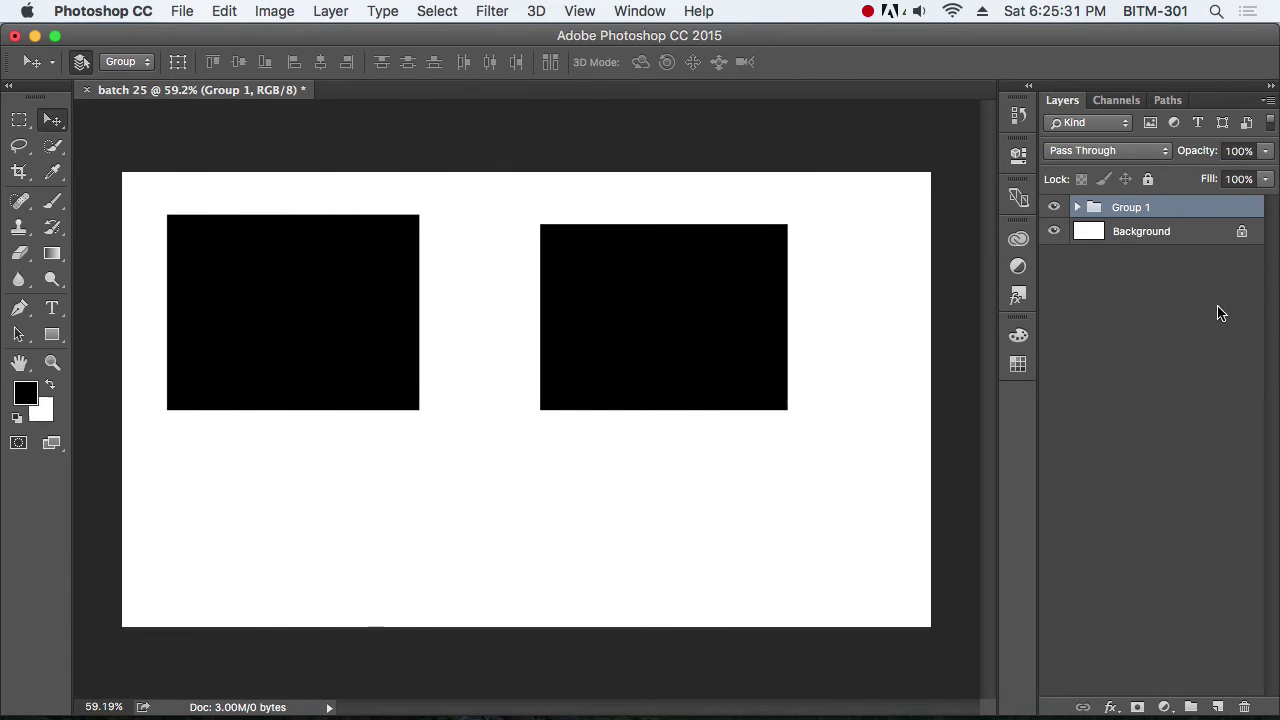
pyautogui.click(1154, 370)
pyautogui.click(670, 313)
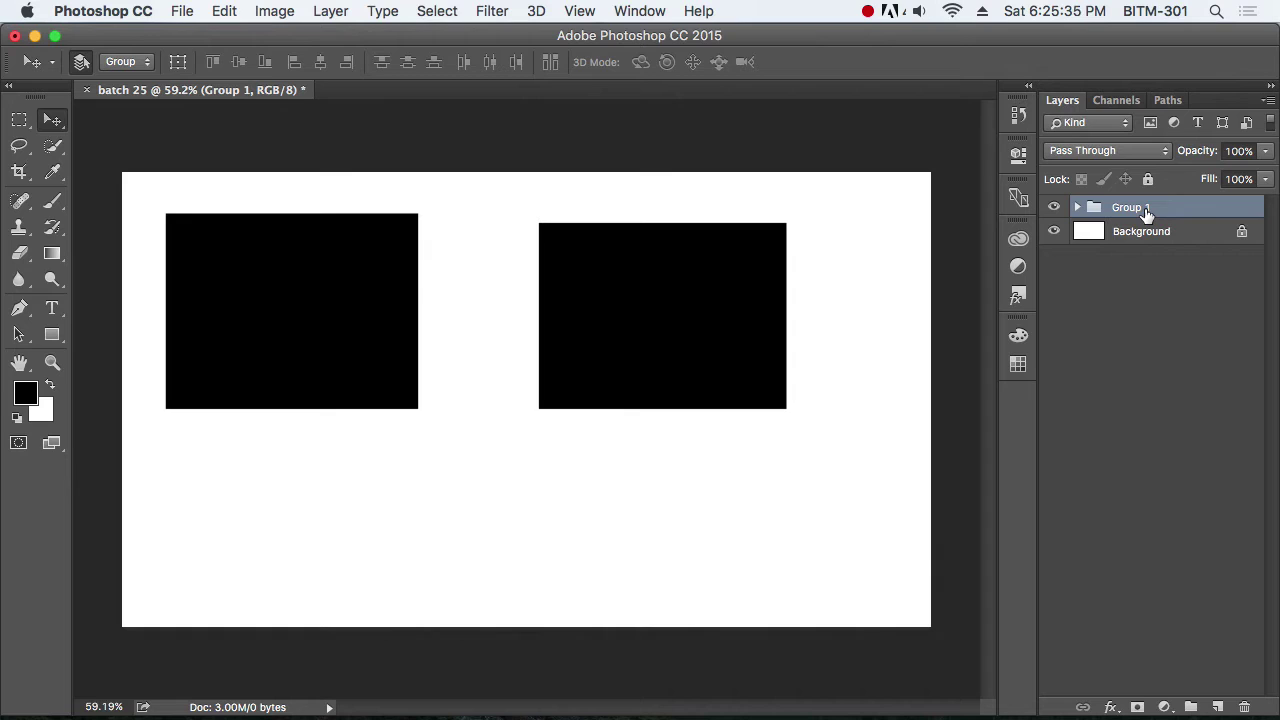
pyautogui.click(1160, 364)
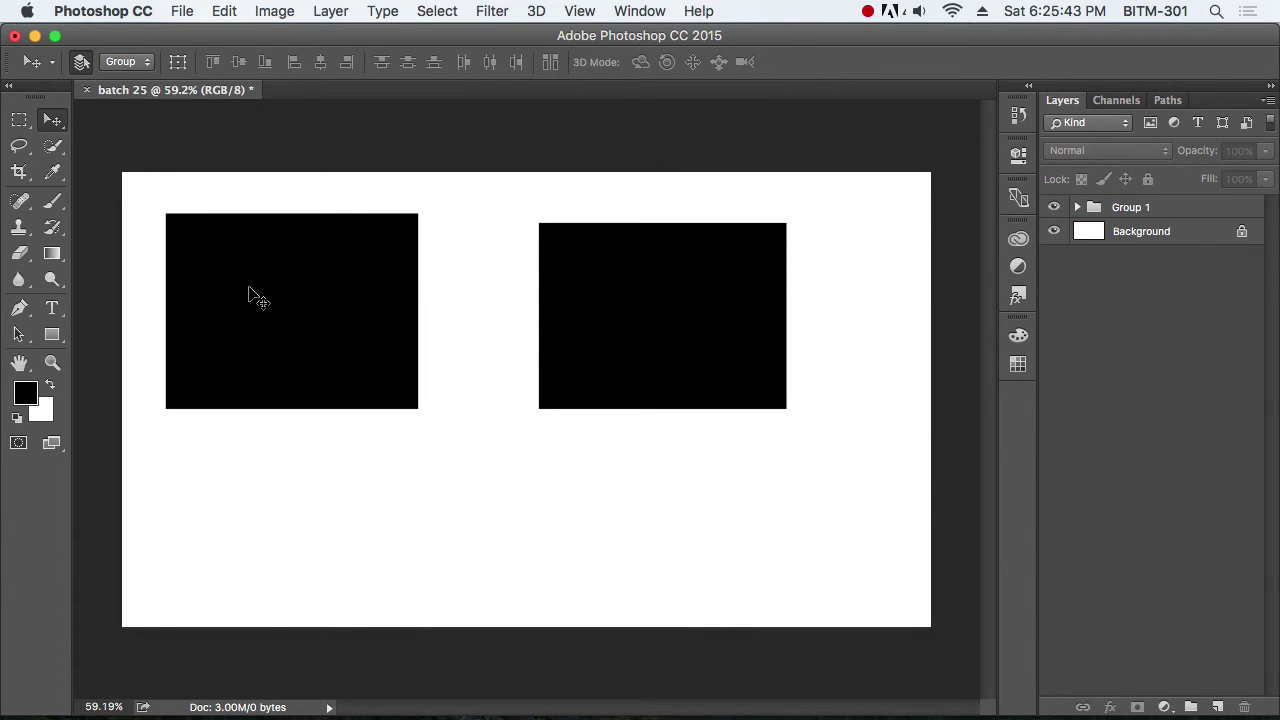
# Step: Switch Auto-Select back to Layer and pick Rectangle 2 on the canvas
pyautogui.click(140, 63)
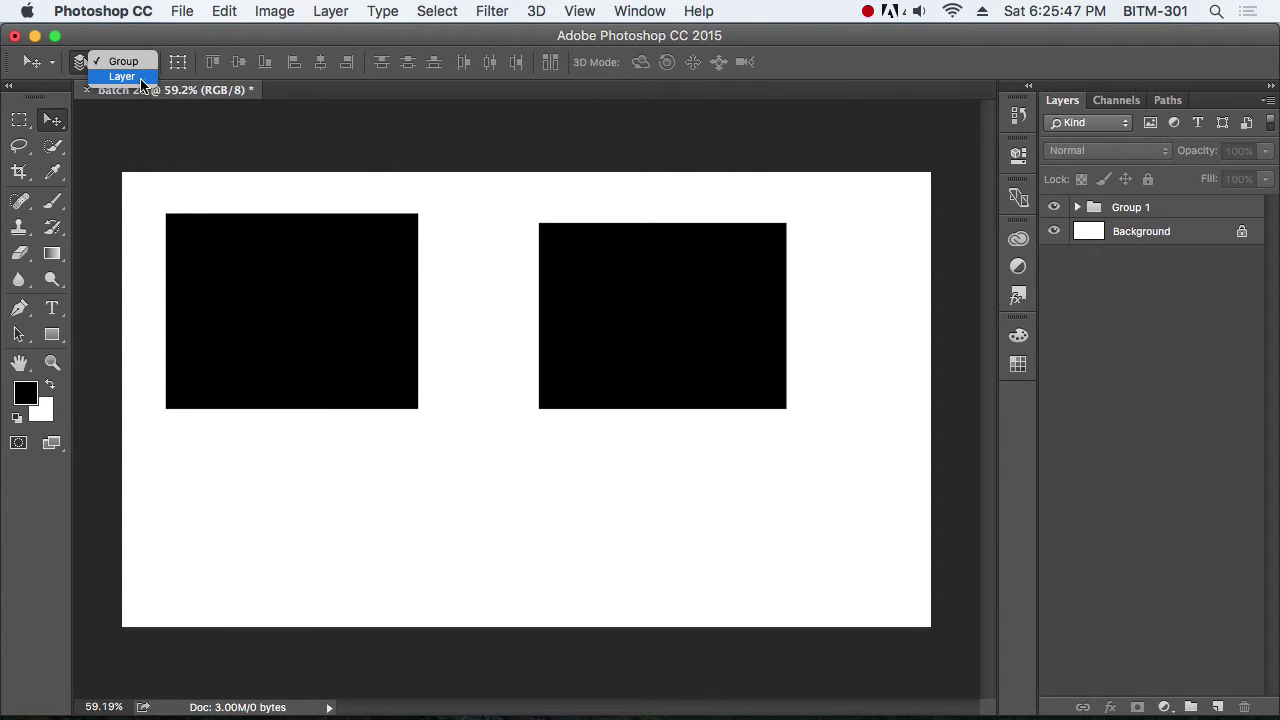
pyautogui.click(141, 78)
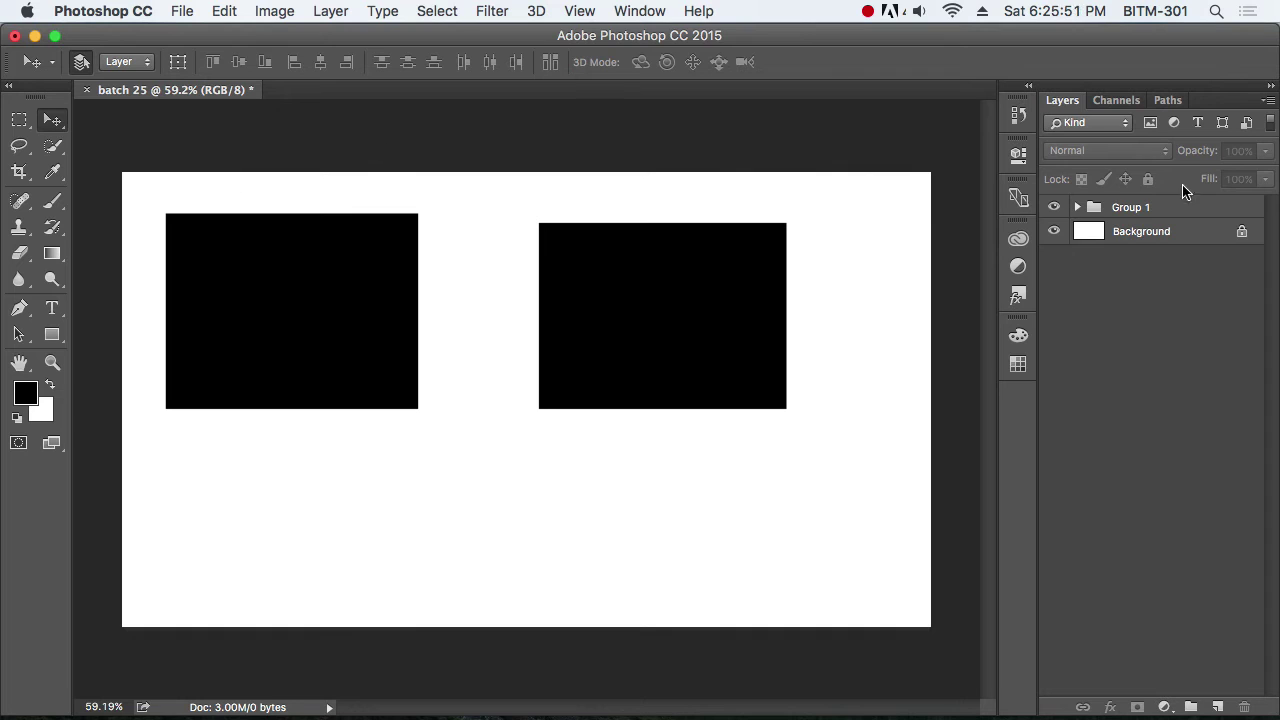
pyautogui.click(310, 300)
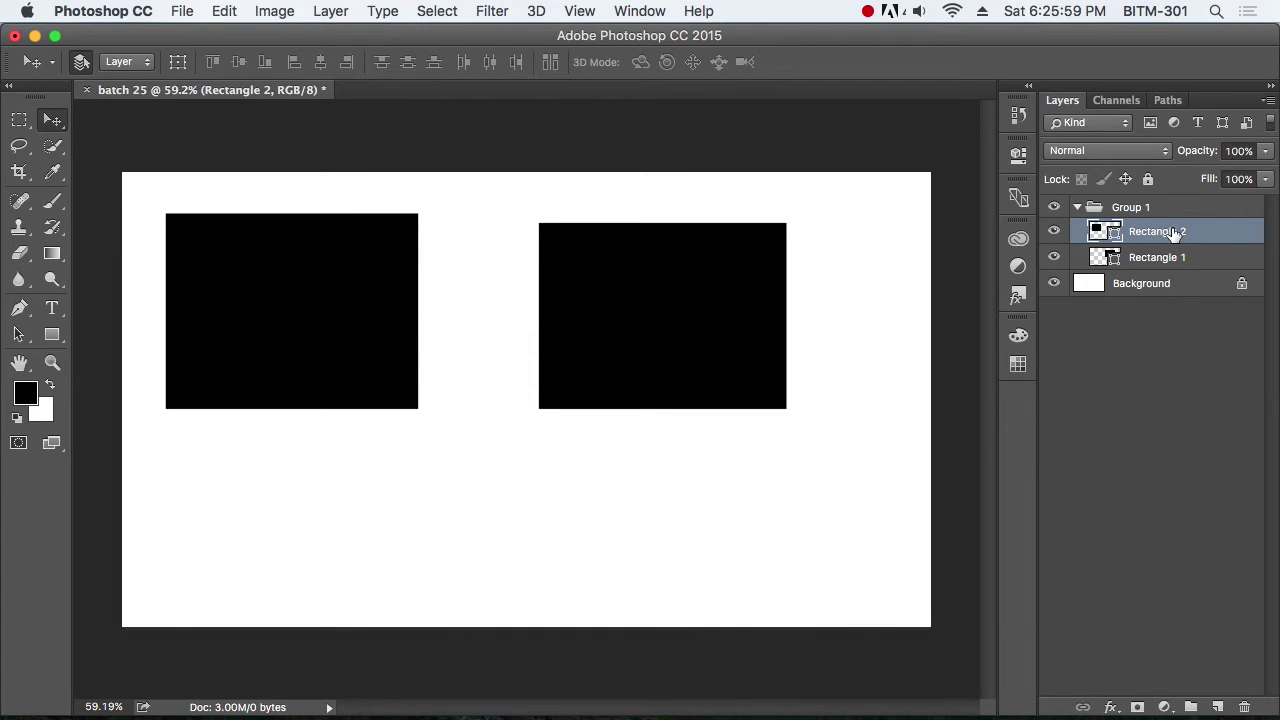
# Step: Drag each rectangle on its own, finishing with the left one nudged slightly up and right
pyautogui.moveTo(298, 286)
pyautogui.mouseDown()
pyautogui.moveTo(349, 428)
pyautogui.moveTo(365, 376)
pyautogui.moveTo(306, 264)
pyautogui.mouseUp()
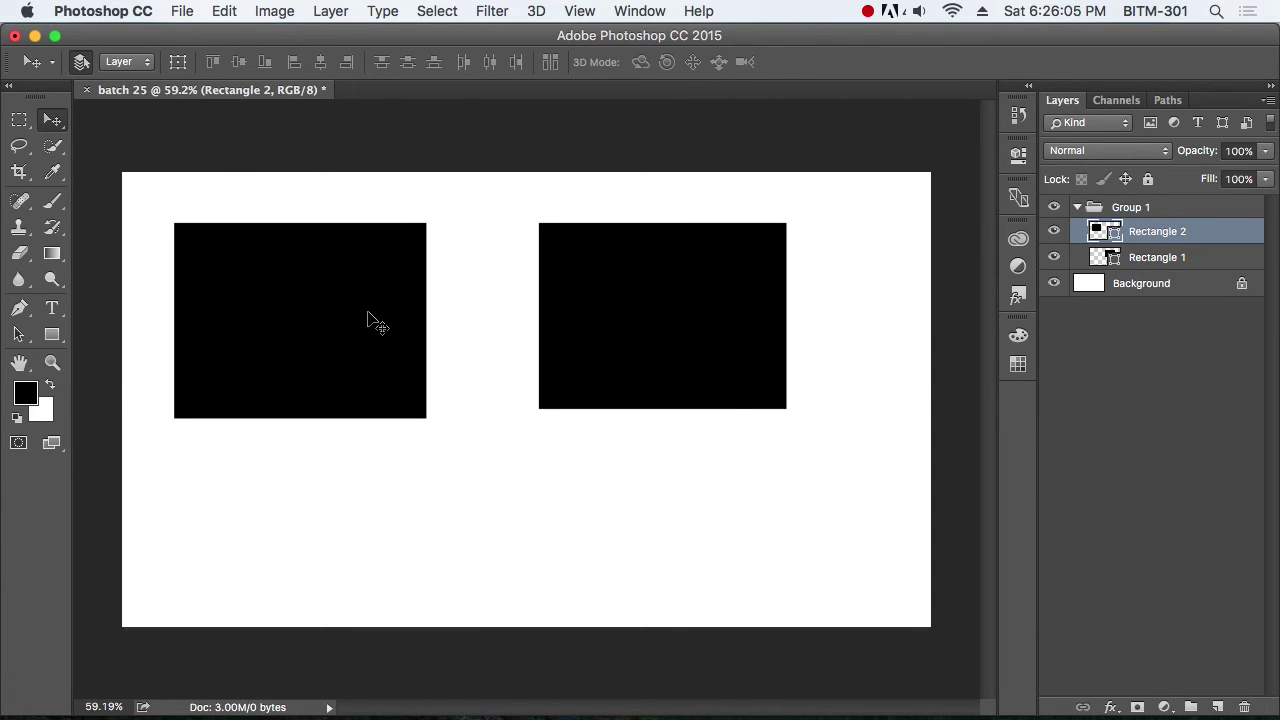
pyautogui.moveTo(368, 318); pyautogui.dragTo(405, 384)
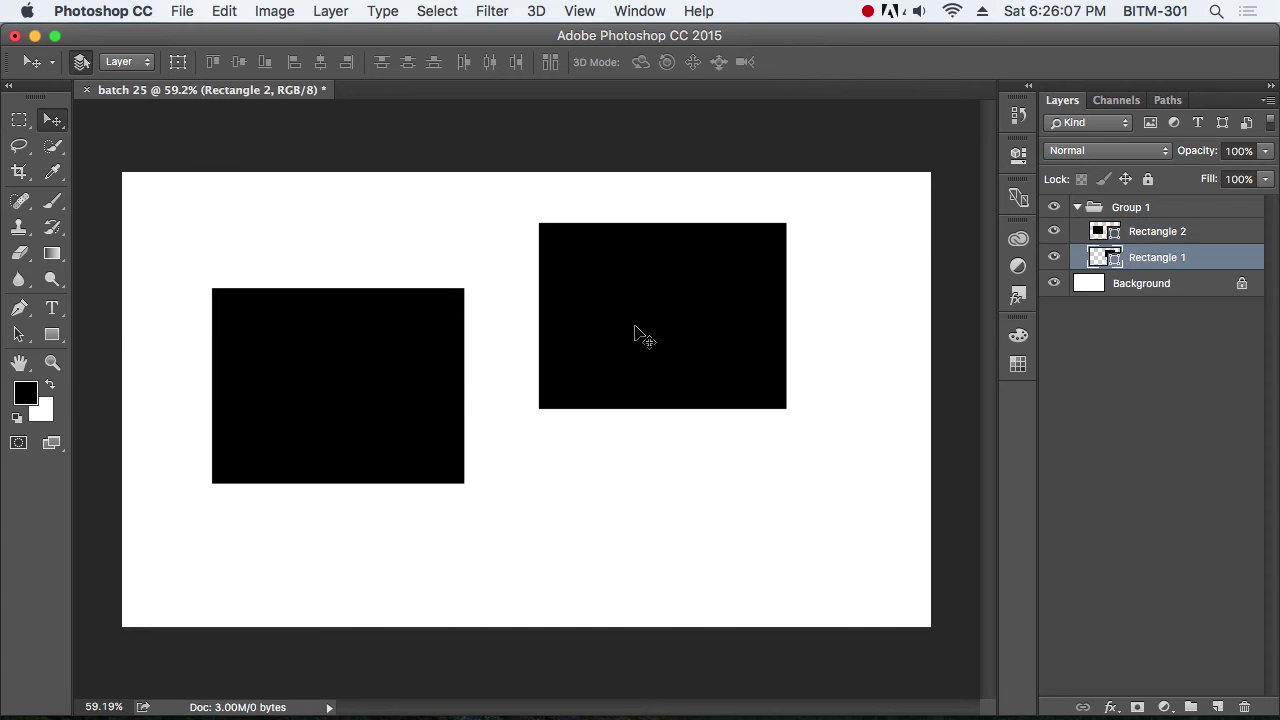
pyautogui.moveTo(637, 334); pyautogui.dragTo(725, 311)
pyautogui.moveTo(414, 383); pyautogui.dragTo(338, 312)
pyautogui.moveTo(729, 334); pyautogui.dragTo(734, 347)
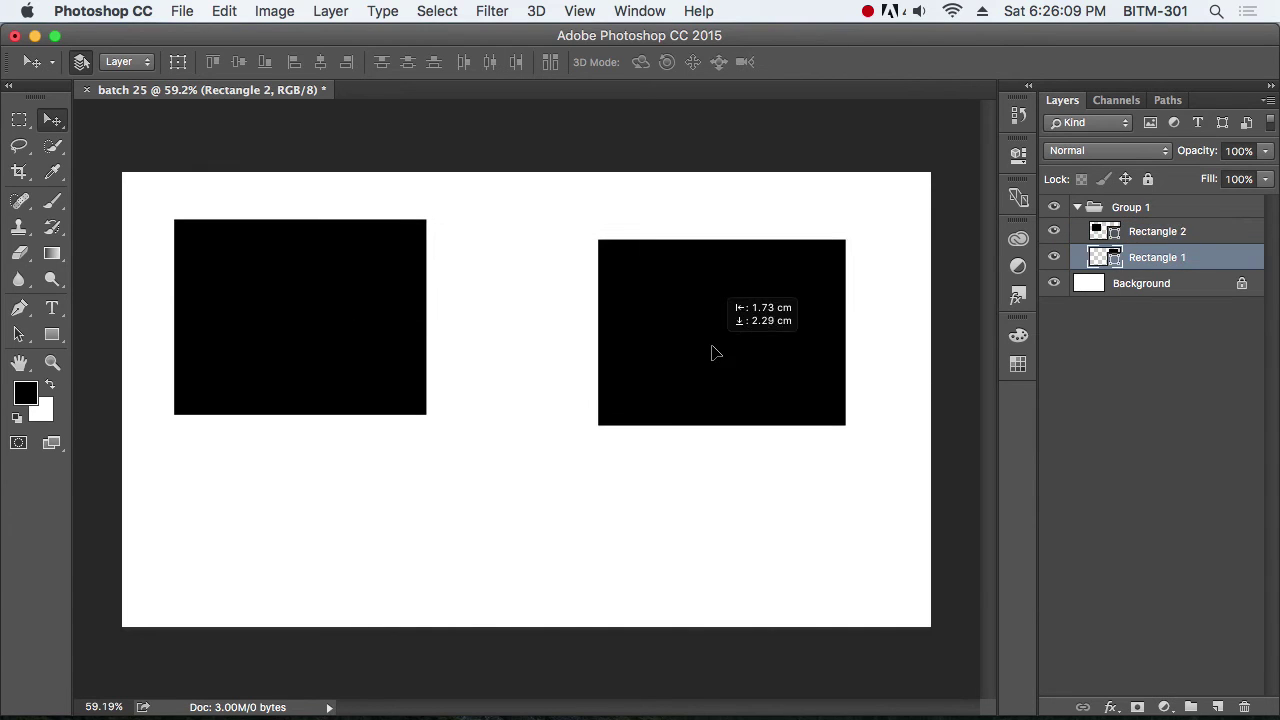
pyautogui.moveTo(296, 335); pyautogui.dragTo(323, 377)
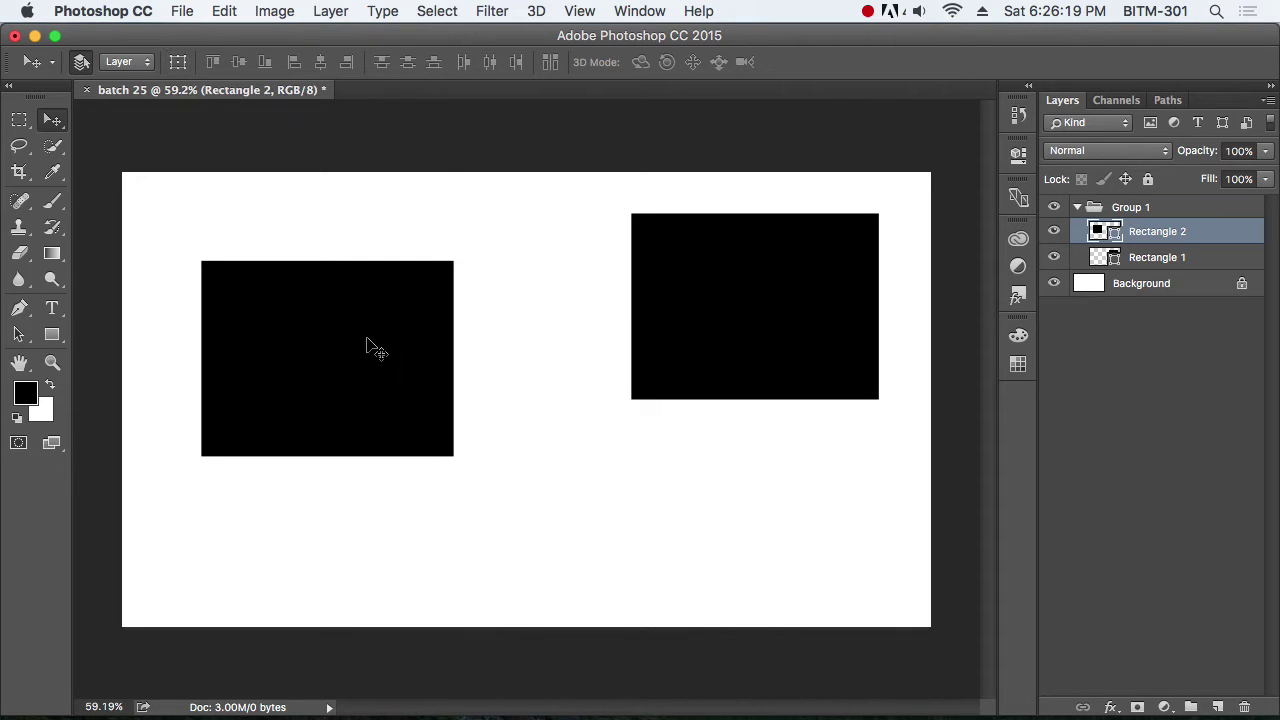
pyautogui.moveTo(366, 346); pyautogui.dragTo(398, 340)
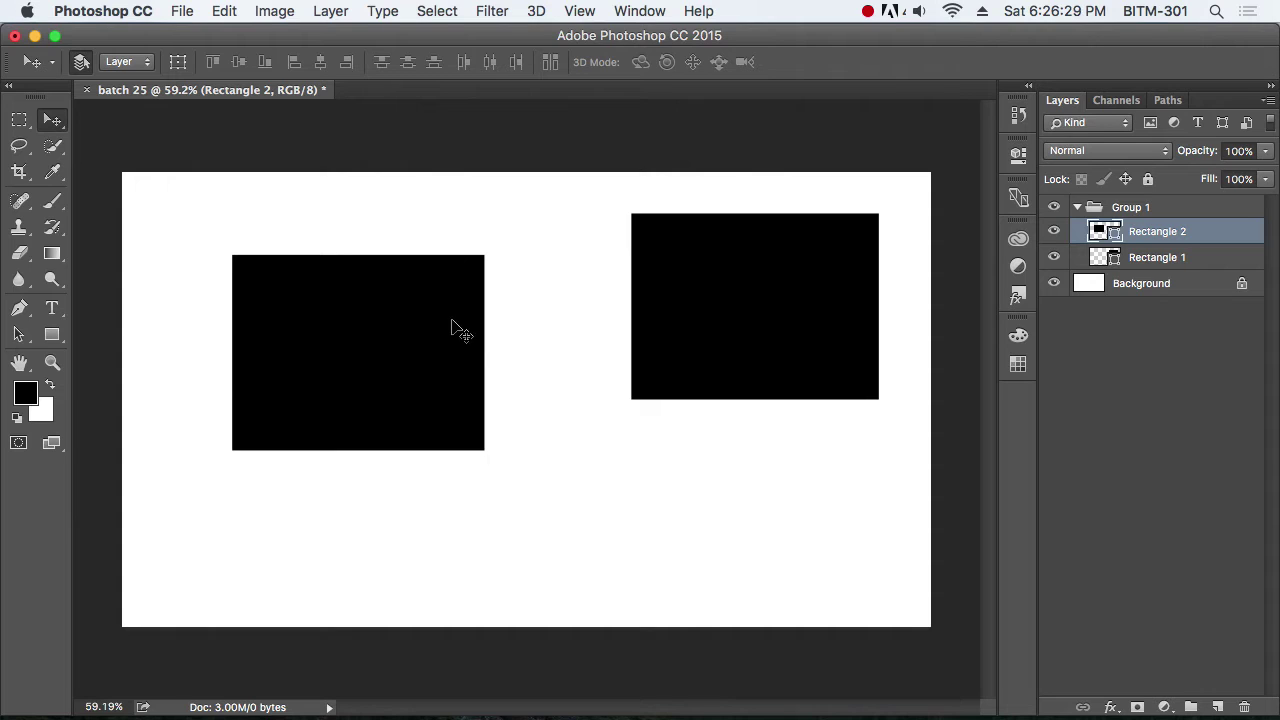
pyautogui.press('Left')
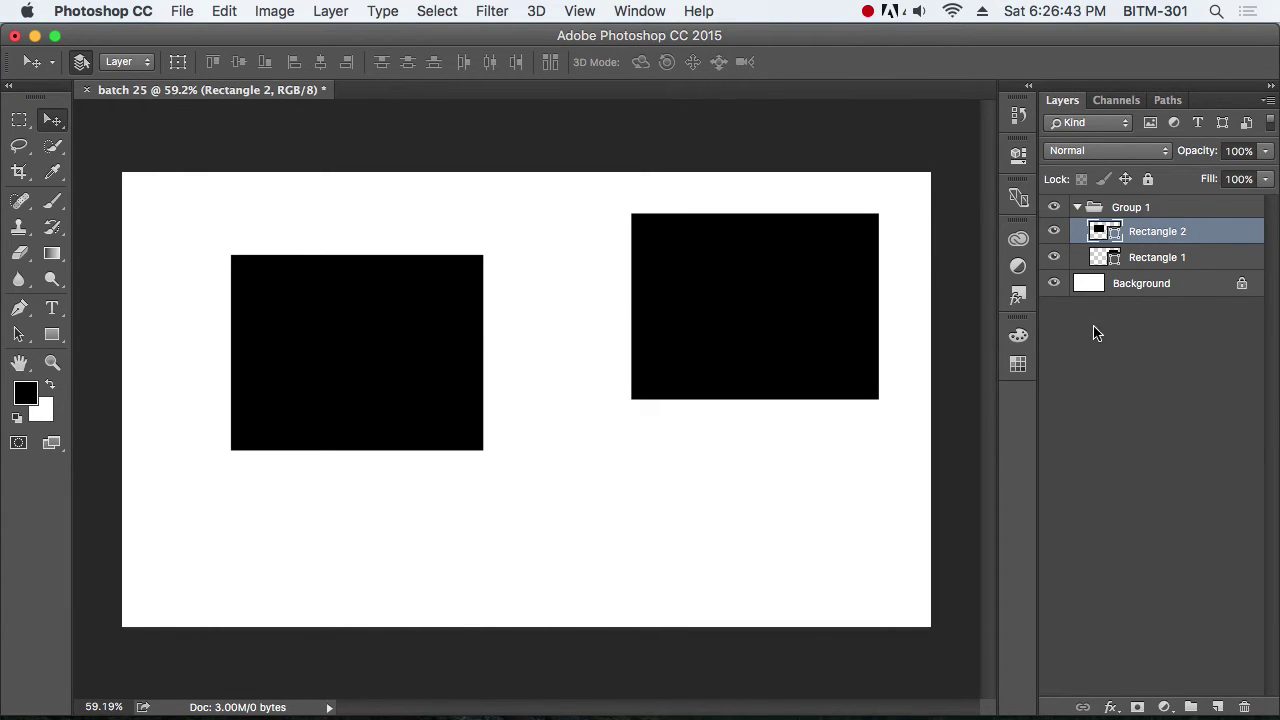
pyautogui.moveTo(398, 349); pyautogui.dragTo(406, 336)
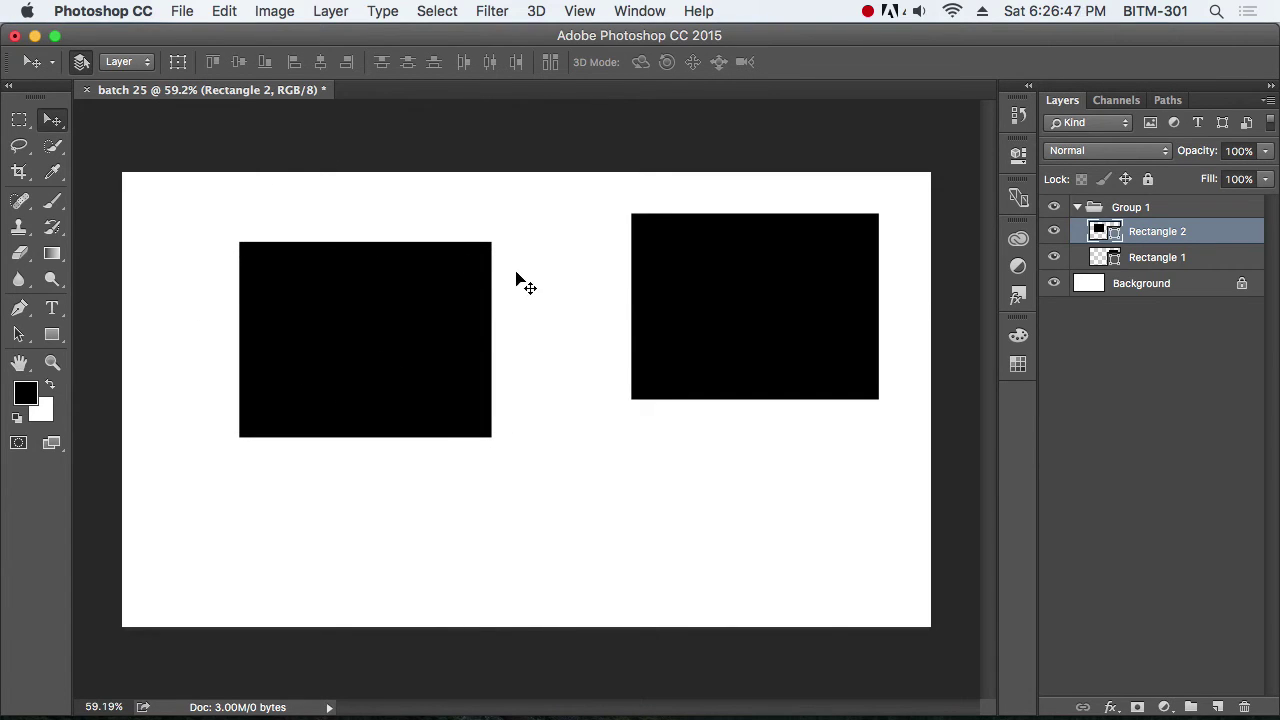
# Step: Enable Show Transform Controls and select the left rectangle
pyautogui.click(178, 64)
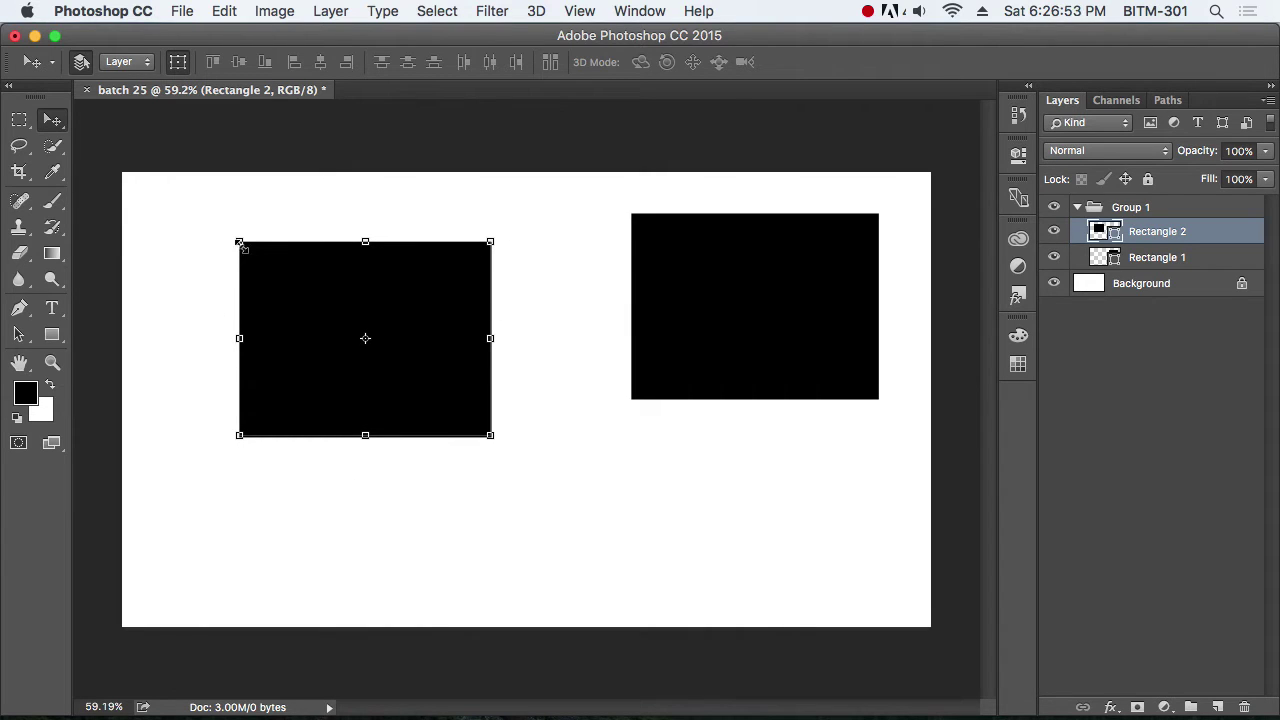
pyautogui.click(1155, 258)
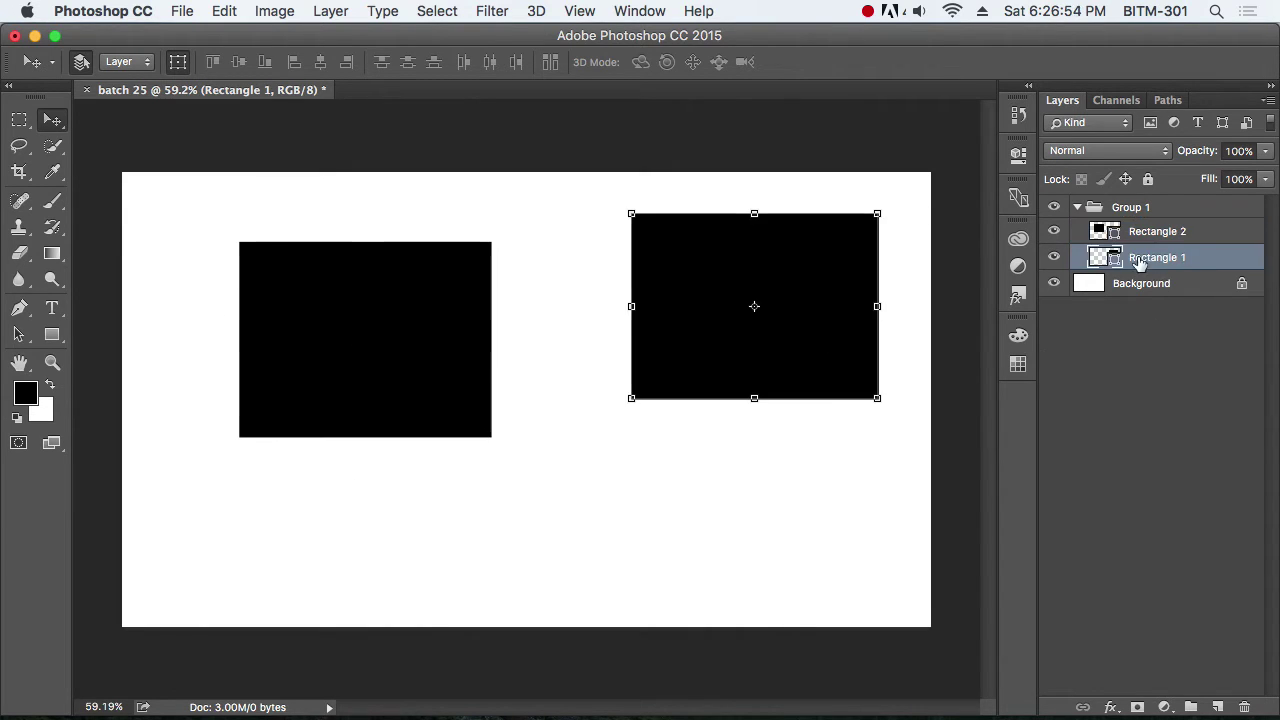
pyautogui.click(422, 338)
pyautogui.click(781, 282)
pyautogui.click(423, 330)
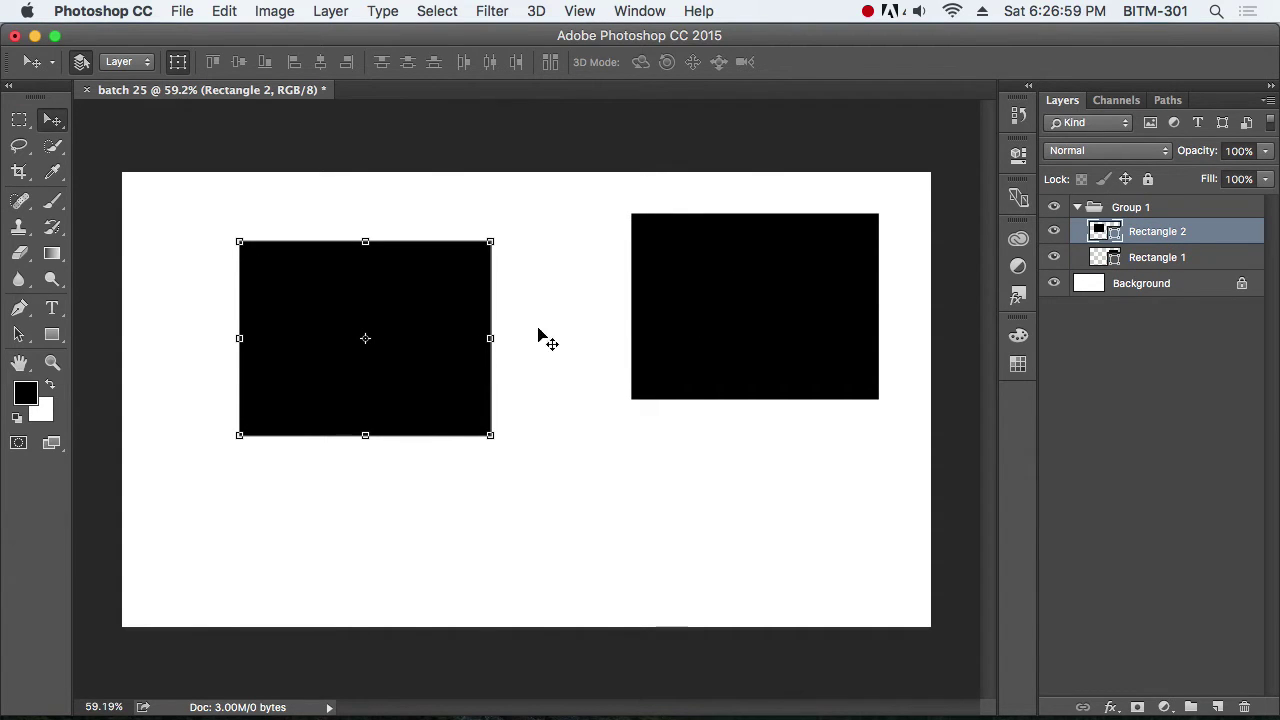
# Step: Rotate the left rectangle about 55°, undo, enlarge it from a corner, undo, and exit the transform
pyautogui.moveTo(508, 230); pyautogui.dragTo(559, 399)
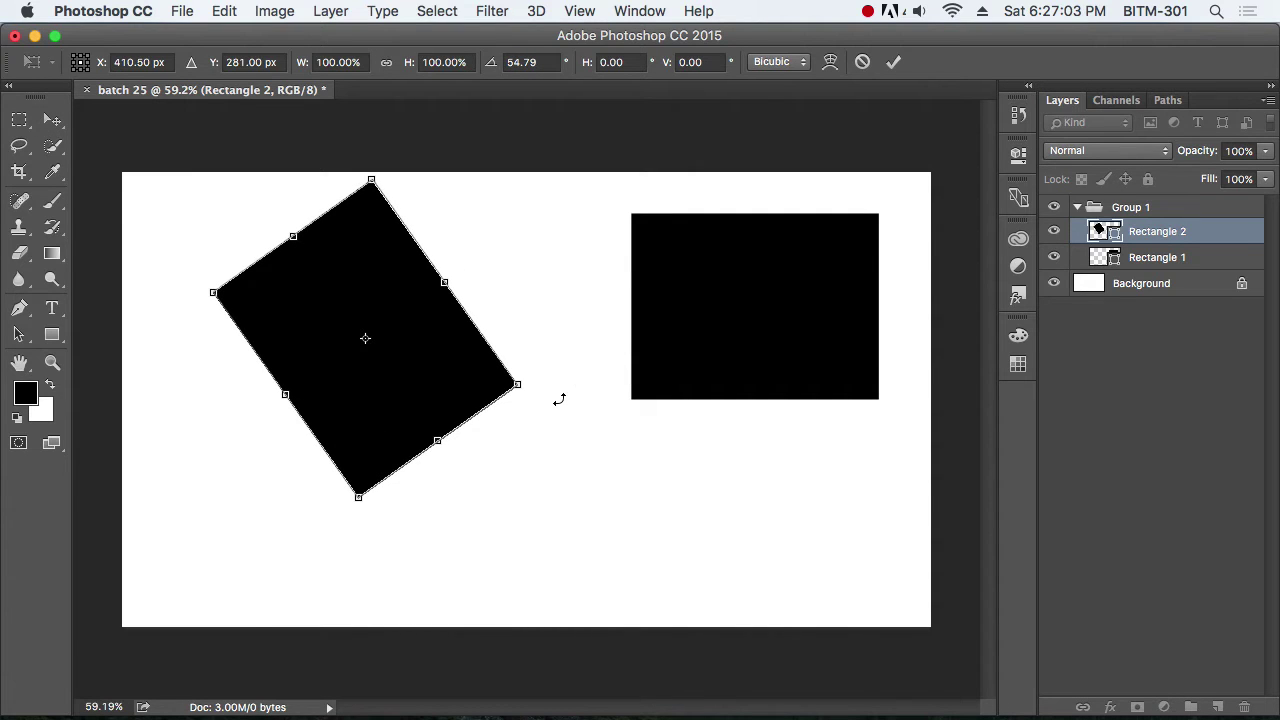
pyautogui.hotkey('ctrl', 'z')
pyautogui.moveTo(490, 241); pyautogui.dragTo(549, 212)
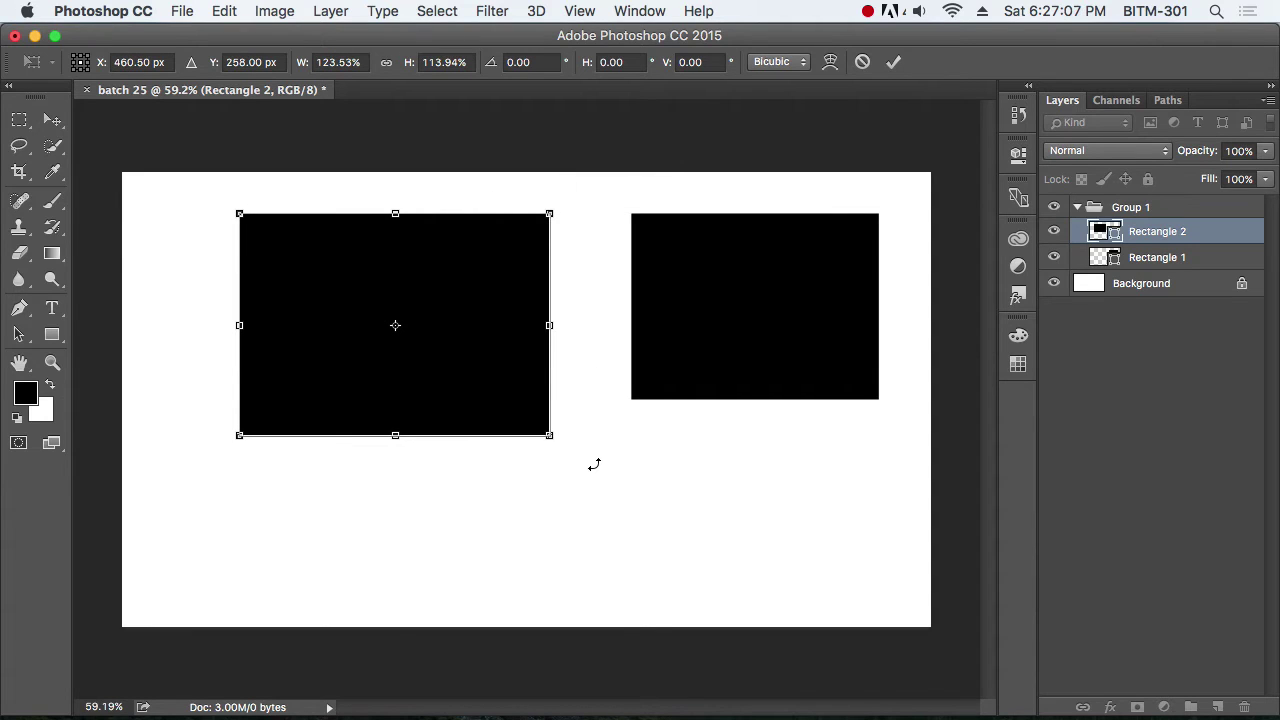
pyautogui.hotkey('ctrl', 'z')
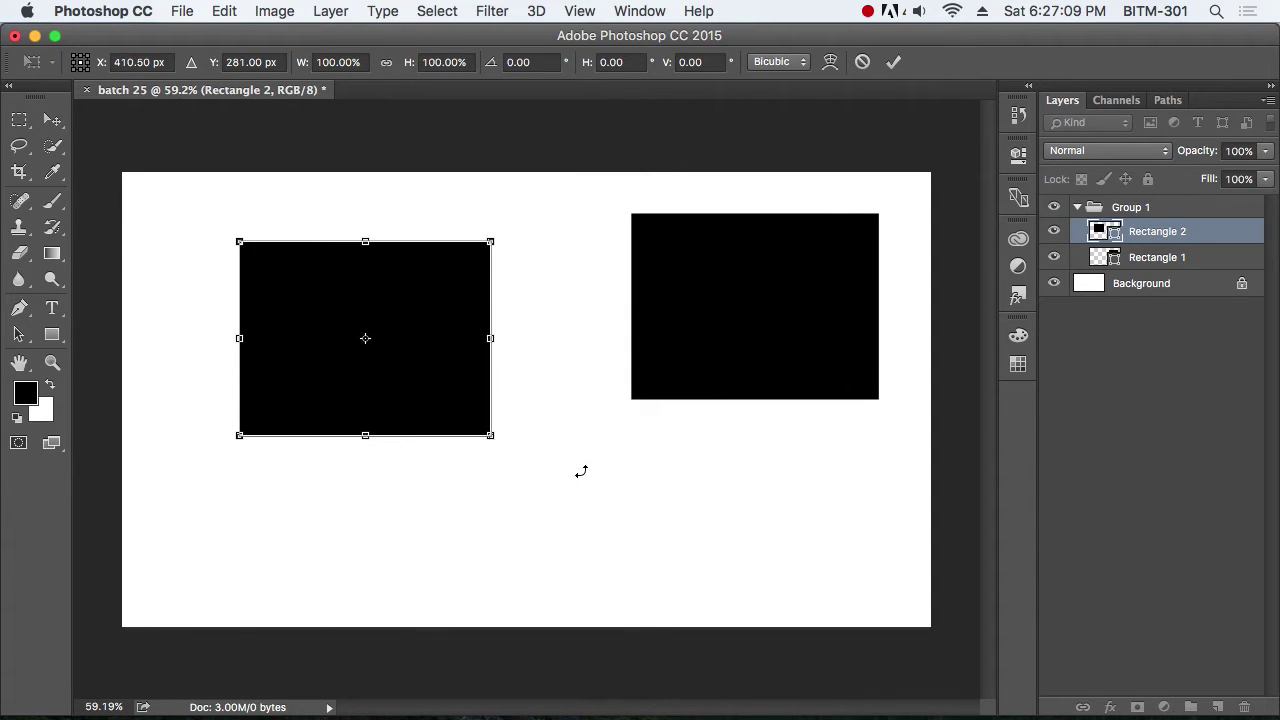
pyautogui.press('Return')
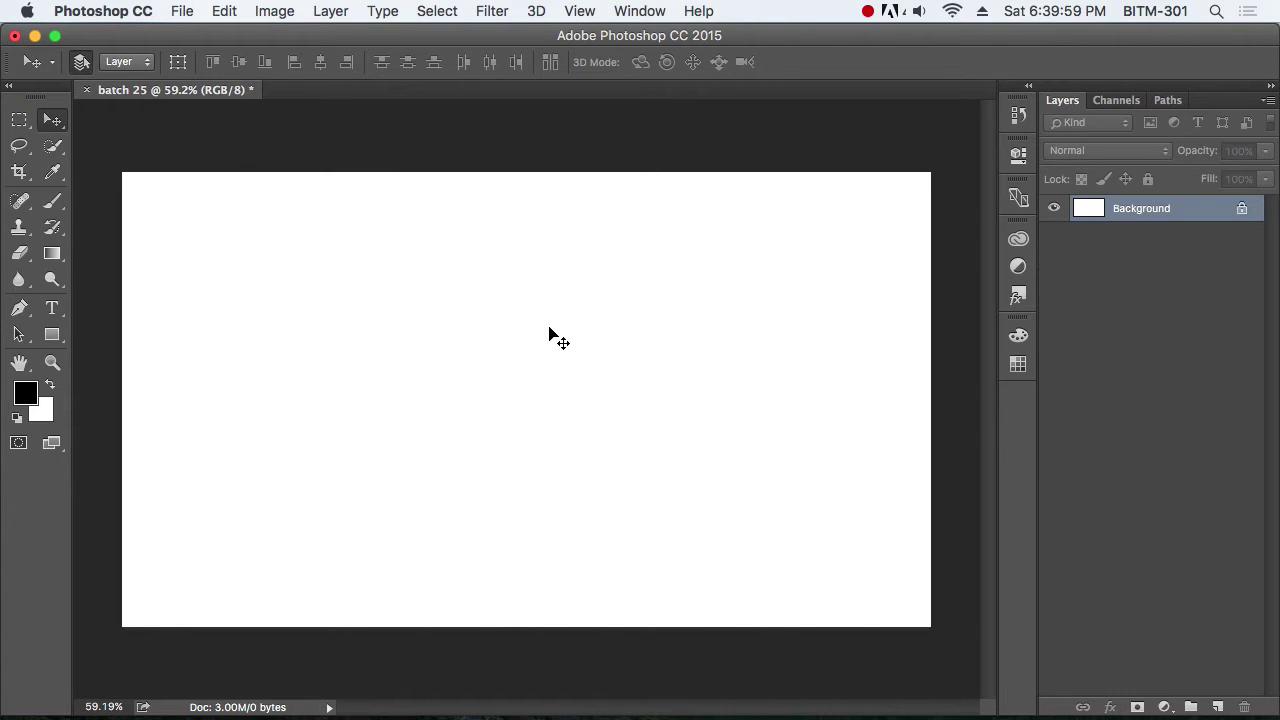
# Step: With the Rounded Rectangle Tool, draw a black 387 × 217 px, 10 px-radius shape at top-left
pyautogui.click(55, 334)
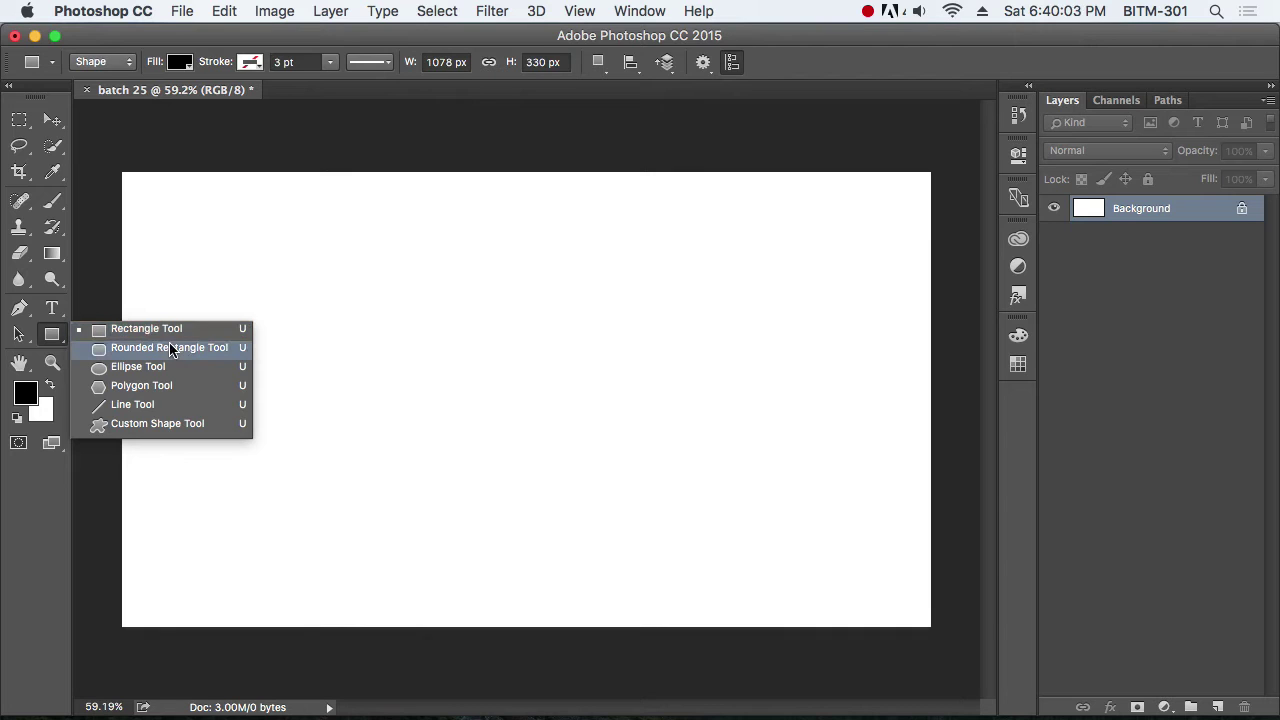
pyautogui.click(168, 350)
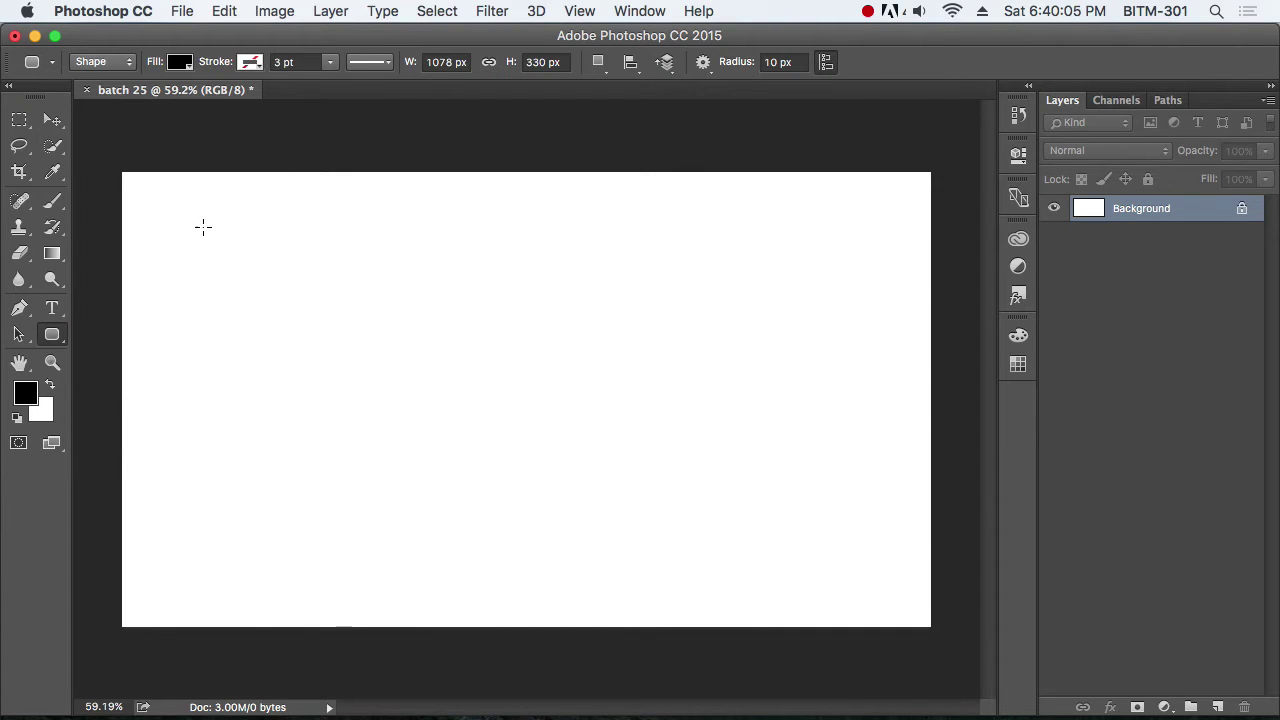
pyautogui.moveTo(203, 227); pyautogui.dragTo(432, 355)
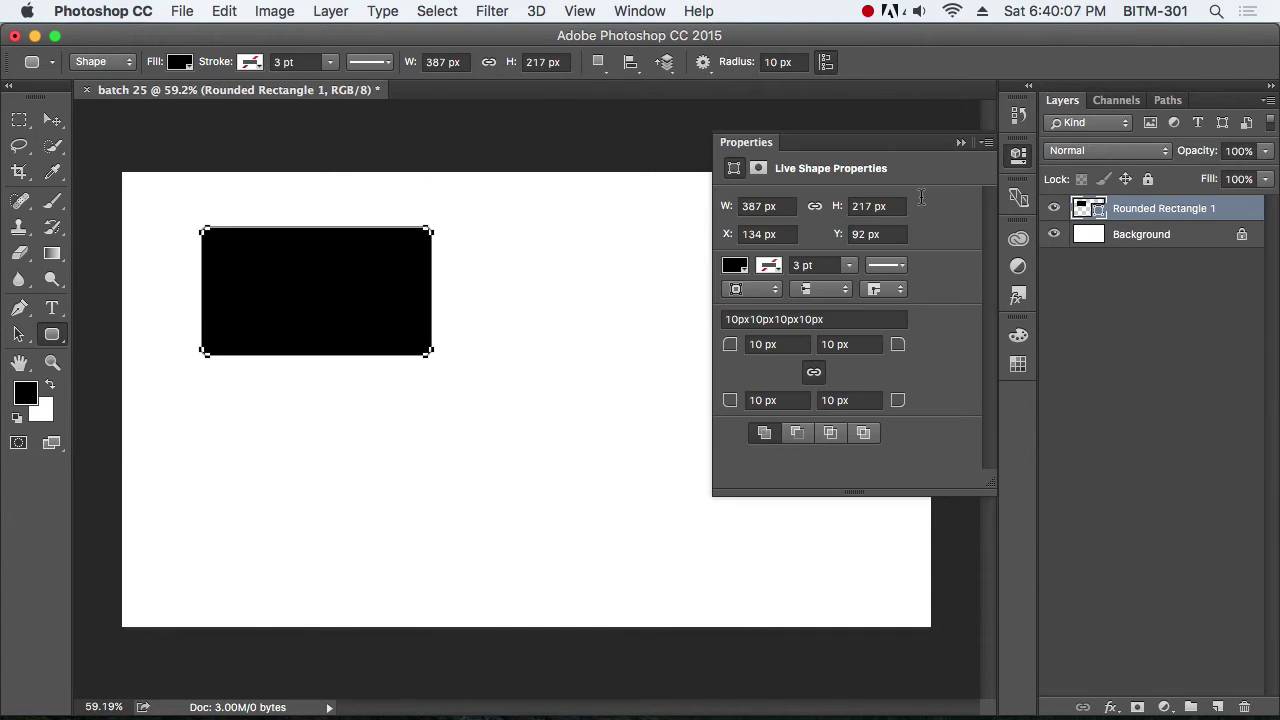
pyautogui.click(960, 143)
# Step: Zoom in and out to inspect the rounded corners, then deselect the shape
pyautogui.scroll(5, 523, 215)
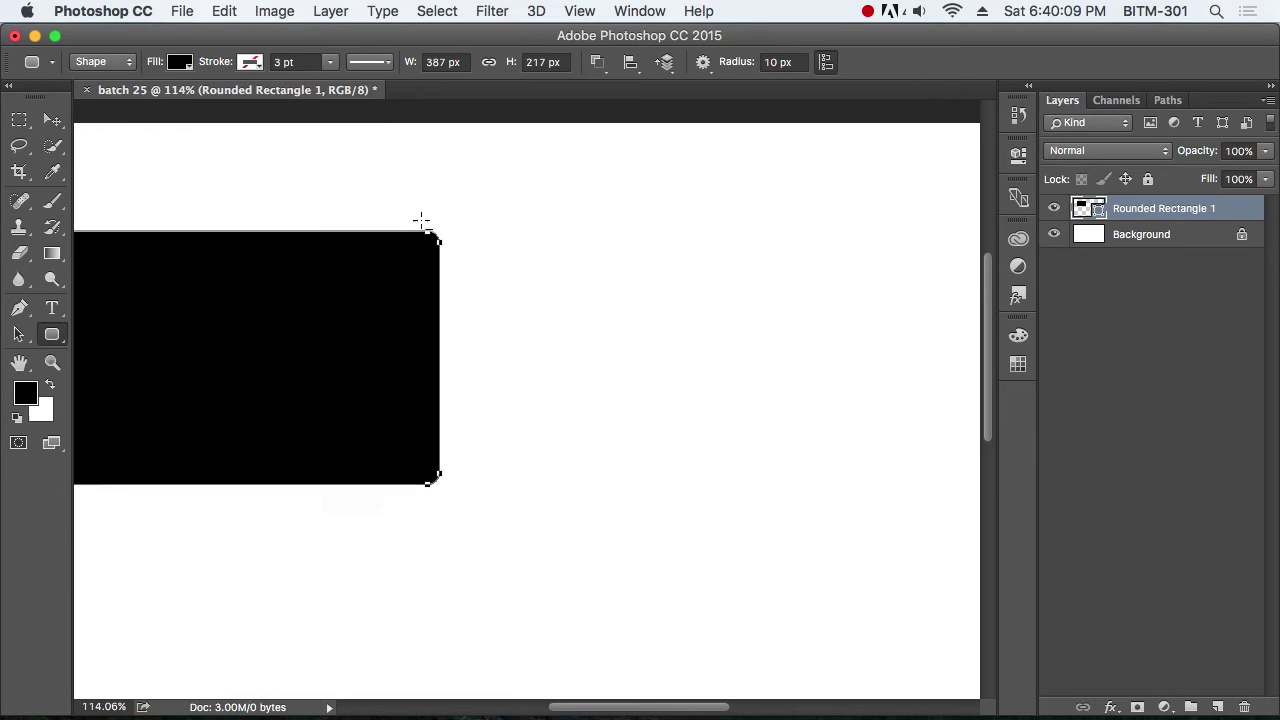
pyautogui.scroll(10, 425, 220)
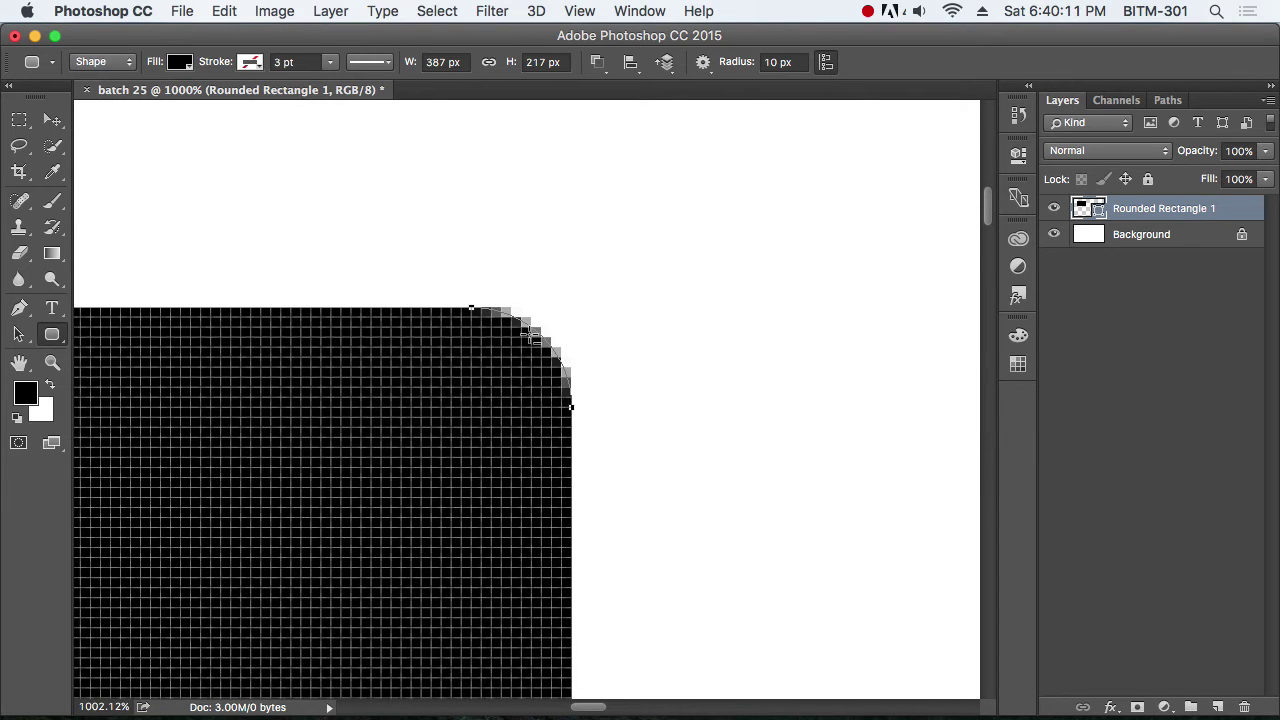
pyautogui.scroll(-6, 527, 335)
pyautogui.scroll(-12, 527, 335)
pyautogui.scroll(5, 470, 337)
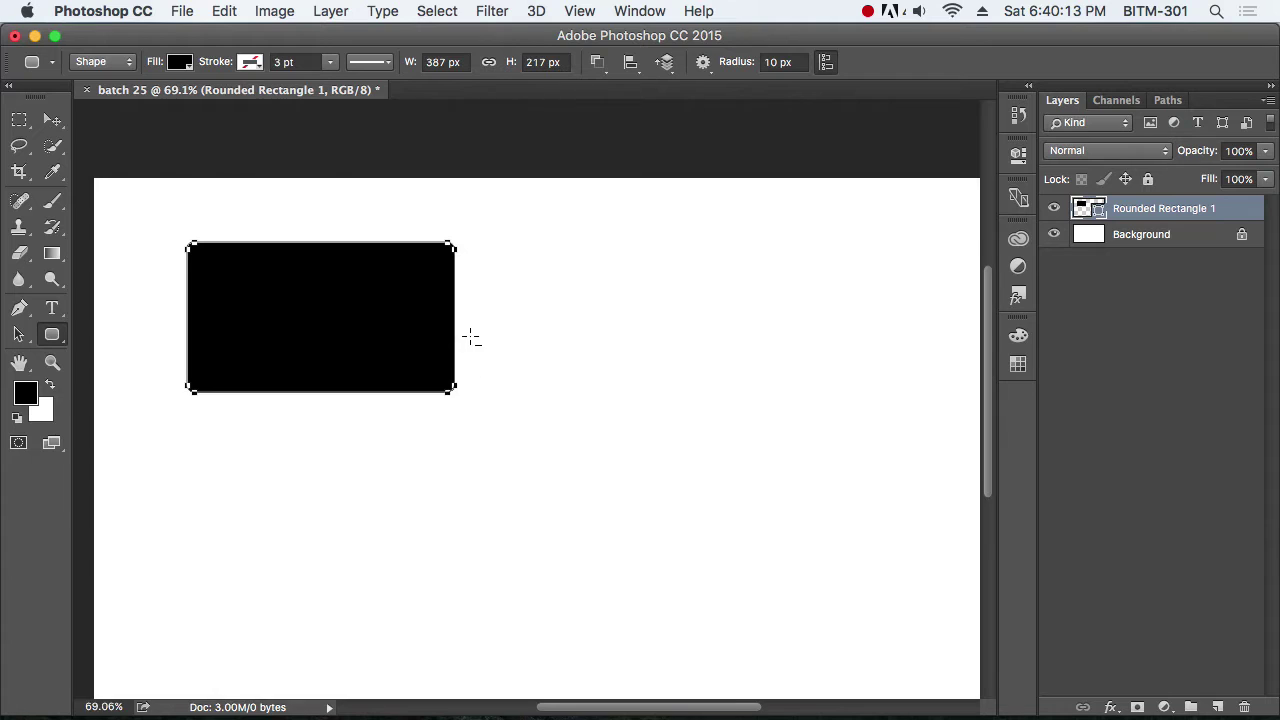
pyautogui.scroll(1, 471, 337)
pyautogui.hotkey('ctrl', 'alt', 'a')
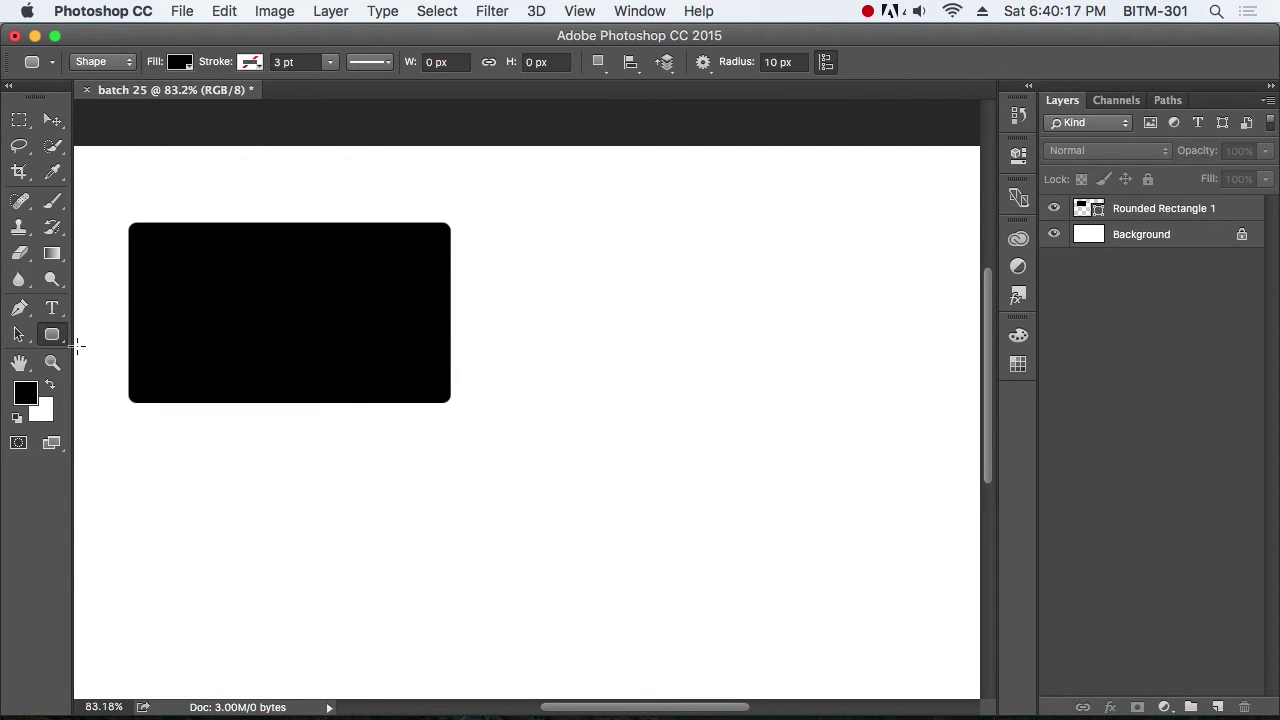
# Step: In the Create Rounded Rectangle dialog at 100 × 100 px, set the top-left radius to 0 px and select the bottom-right radius
pyautogui.click(641, 293)
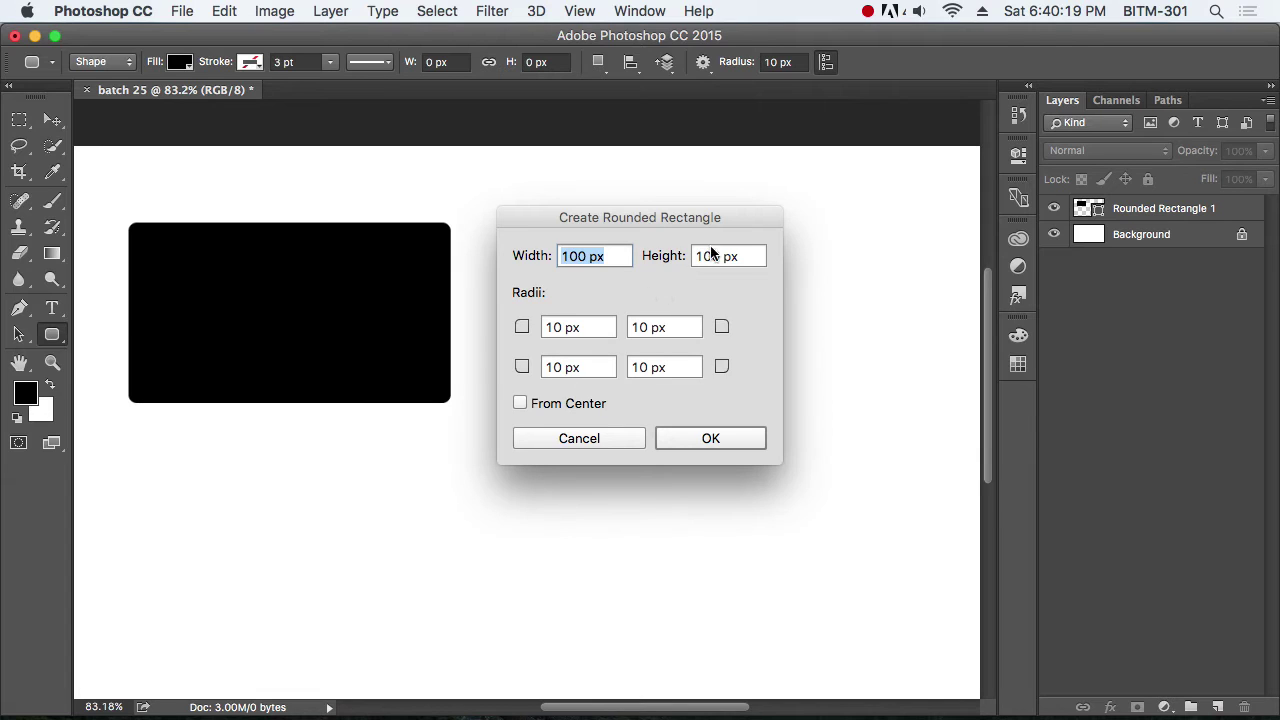
pyautogui.moveTo(744, 228); pyautogui.dragTo(848, 207)
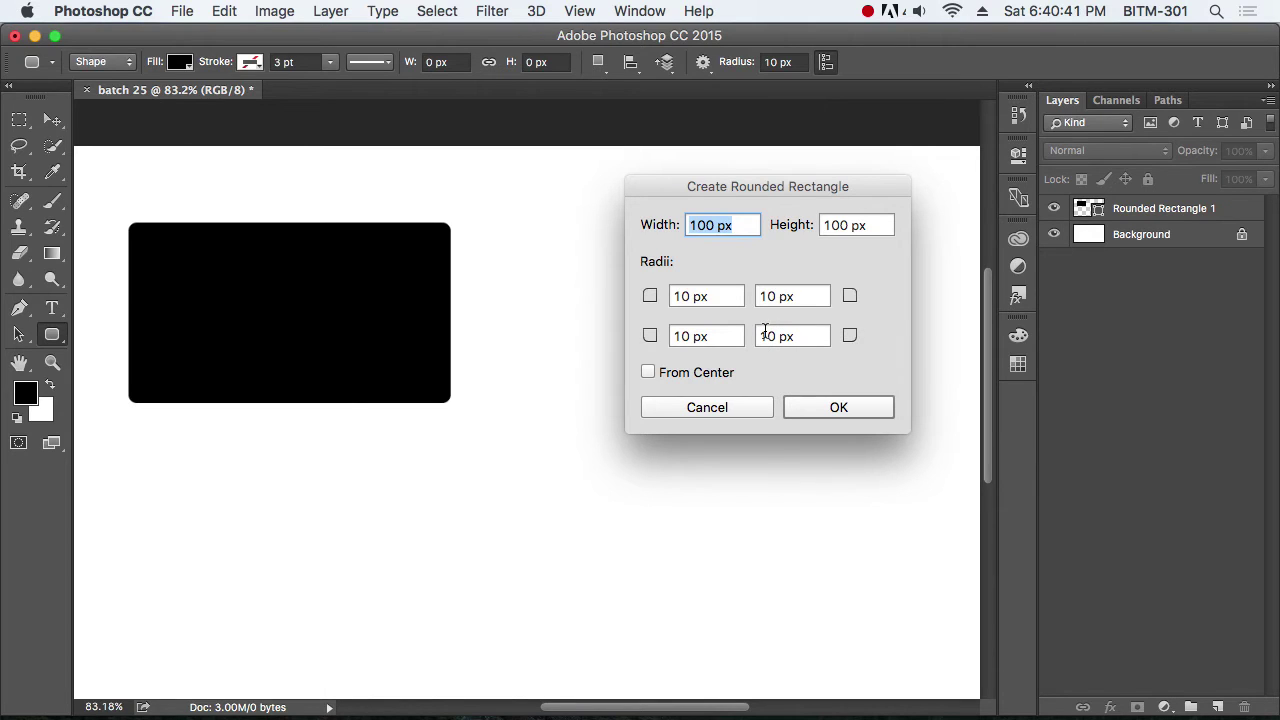
pyautogui.moveTo(714, 296); pyautogui.dragTo(672, 296)
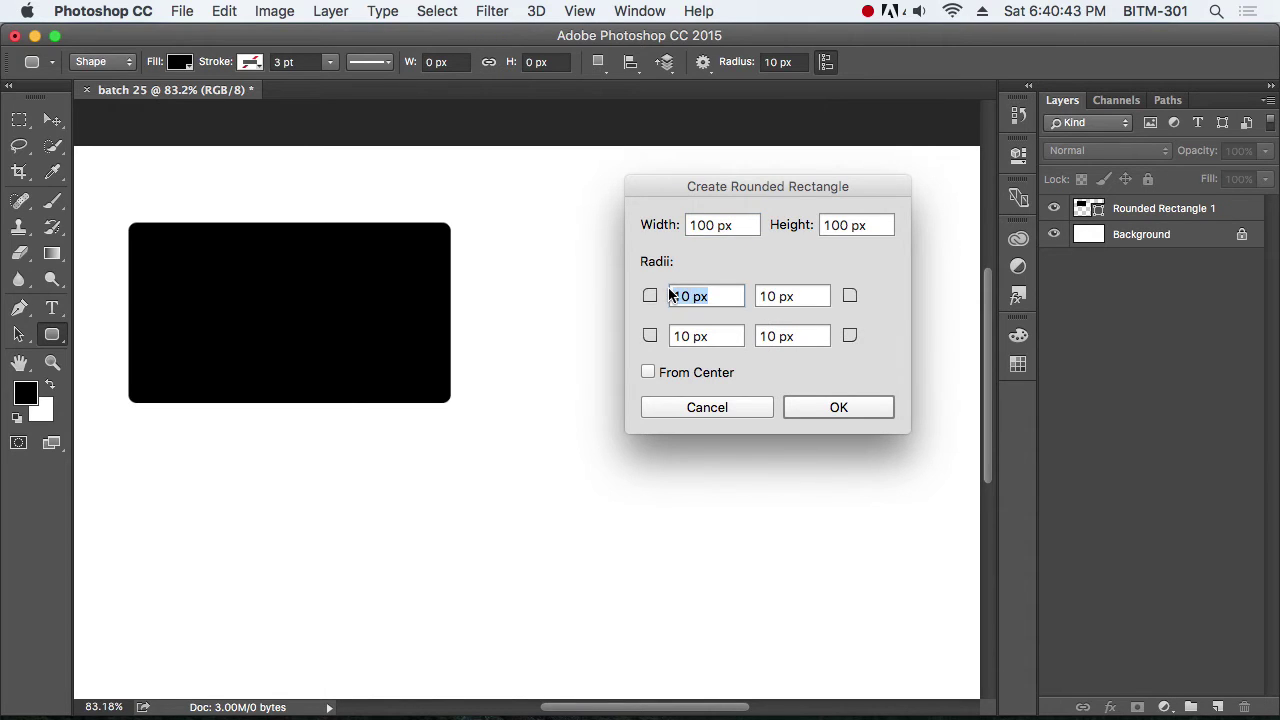
pyautogui.write('0')
pyautogui.moveTo(790, 336); pyautogui.dragTo(750, 336)
# Step: Create Rounded Rectangle 2, a small square with two sharp corners
pyautogui.write('0')
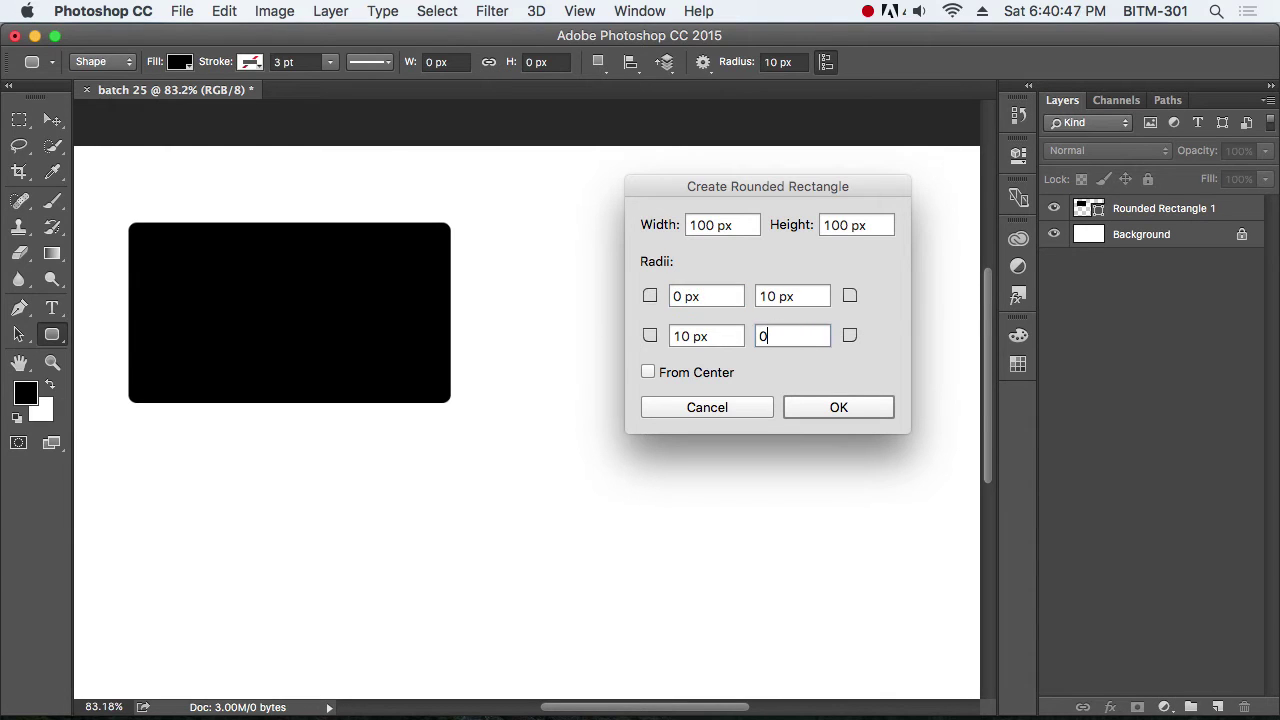
pyautogui.click(838, 408)
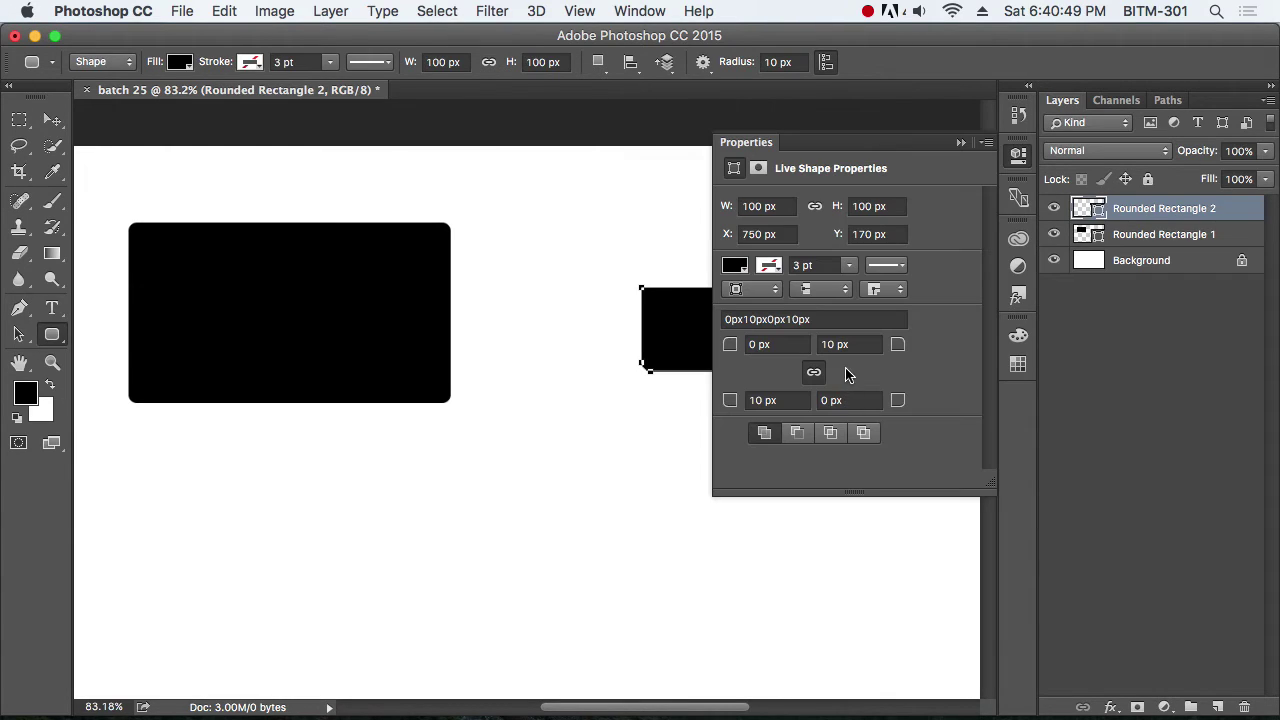
pyautogui.click(962, 140)
# Step: Move the small square up beside the large rectangle, then select the large rectangle's layer
pyautogui.scroll(3, 768, 310)
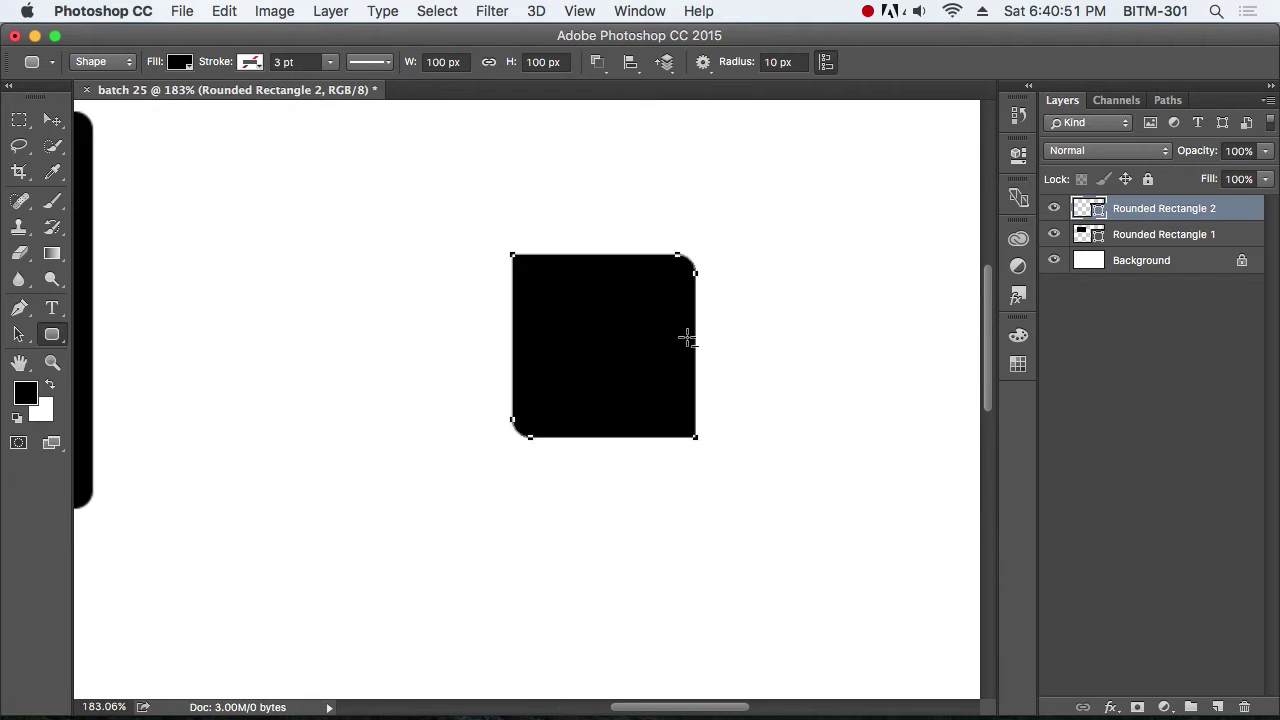
pyautogui.scroll(2, 686, 337)
pyautogui.click(52, 120)
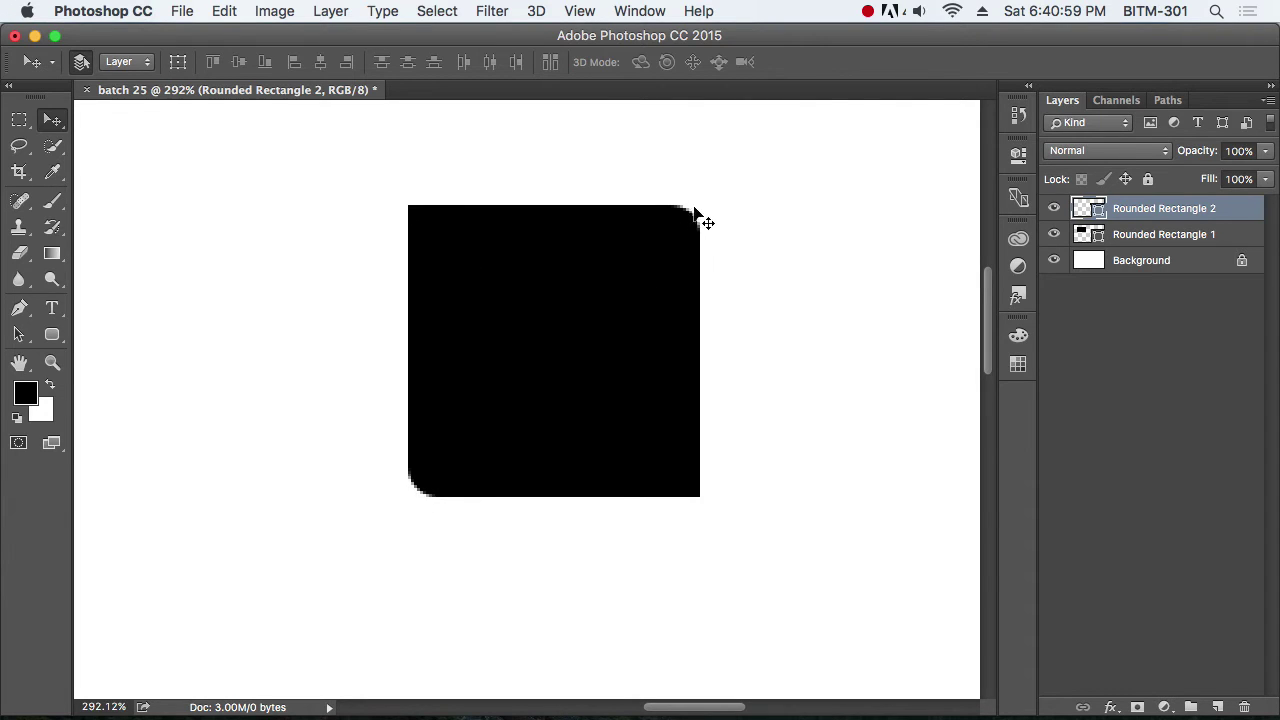
pyautogui.scroll(-3, 620, 280)
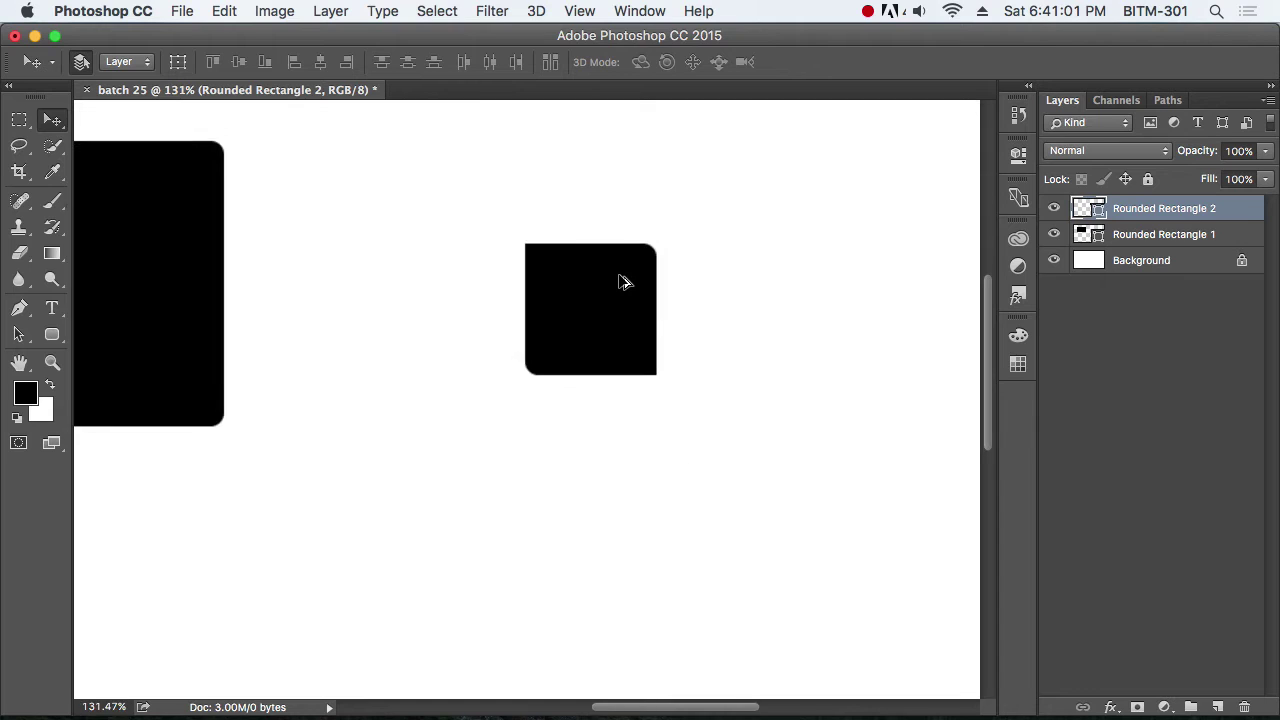
pyautogui.scroll(-2, 620, 280)
pyautogui.hscroll(-2, 620, 280)
pyautogui.scroll(-1, 620, 280)
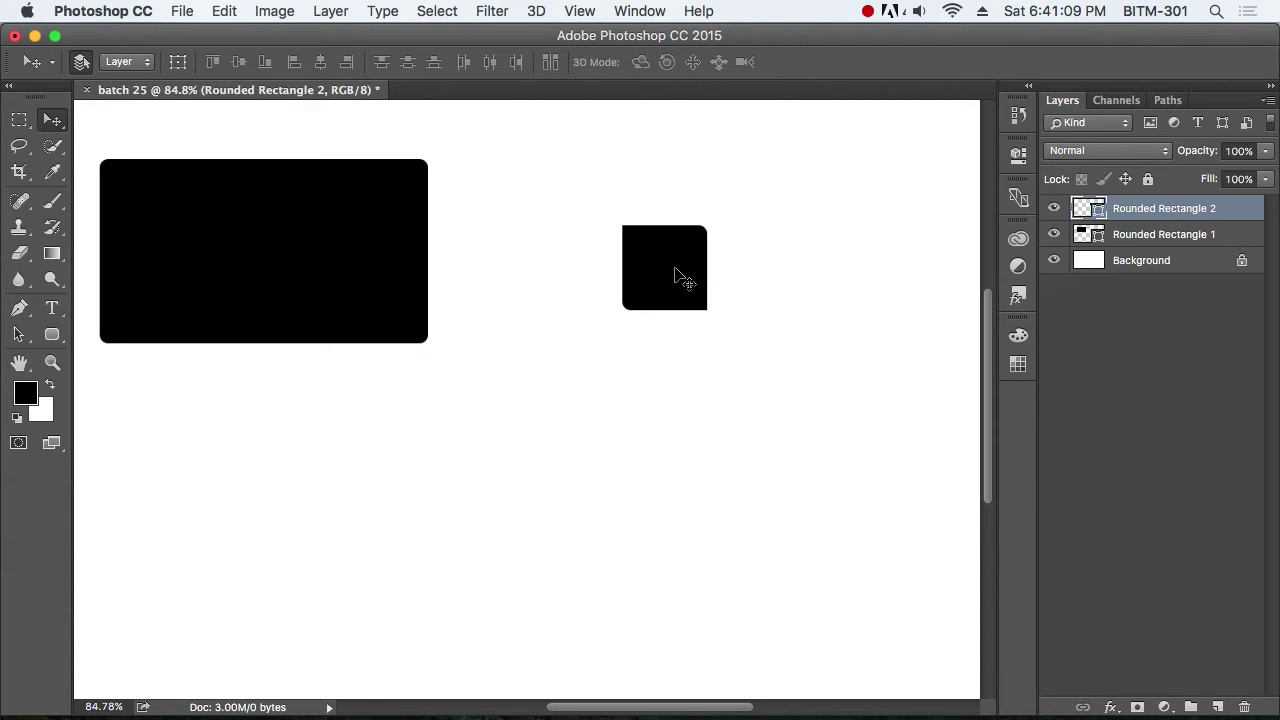
pyautogui.moveTo(677, 277)
pyautogui.mouseDown()
pyautogui.moveTo(503, 193)
pyautogui.moveTo(496, 208)
pyautogui.mouseUp()
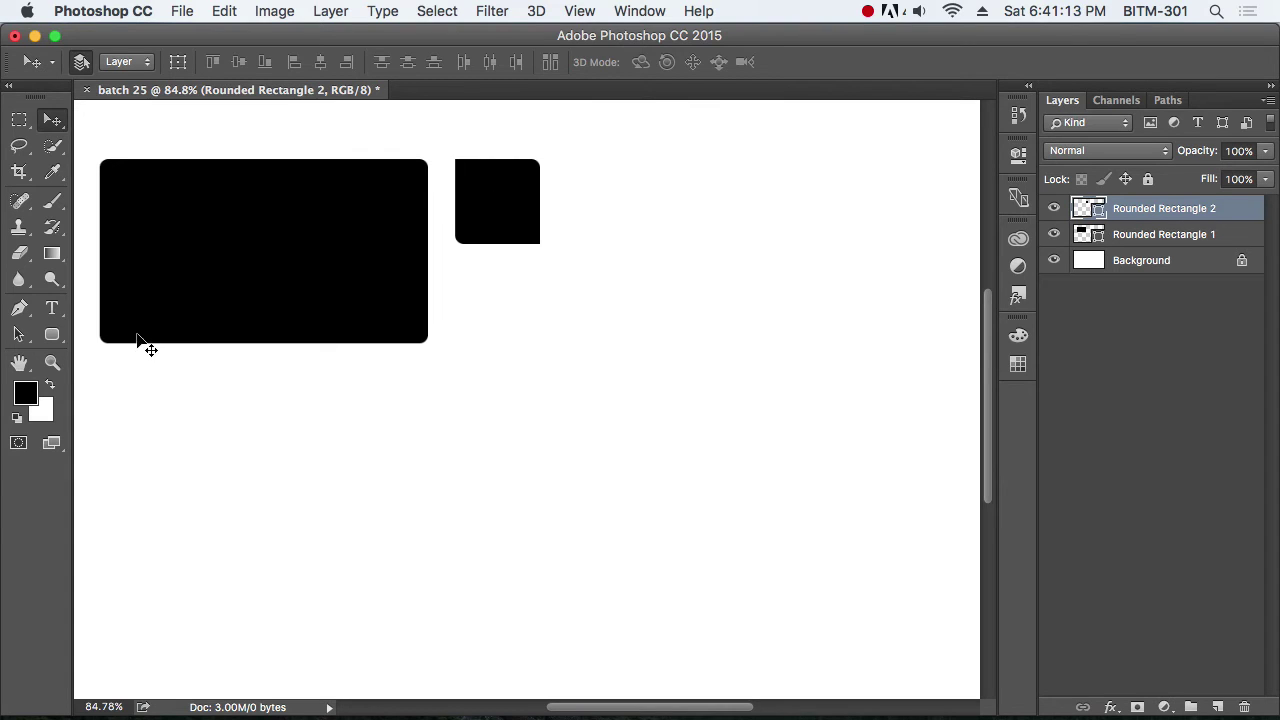
pyautogui.hotkey('alt', '[')
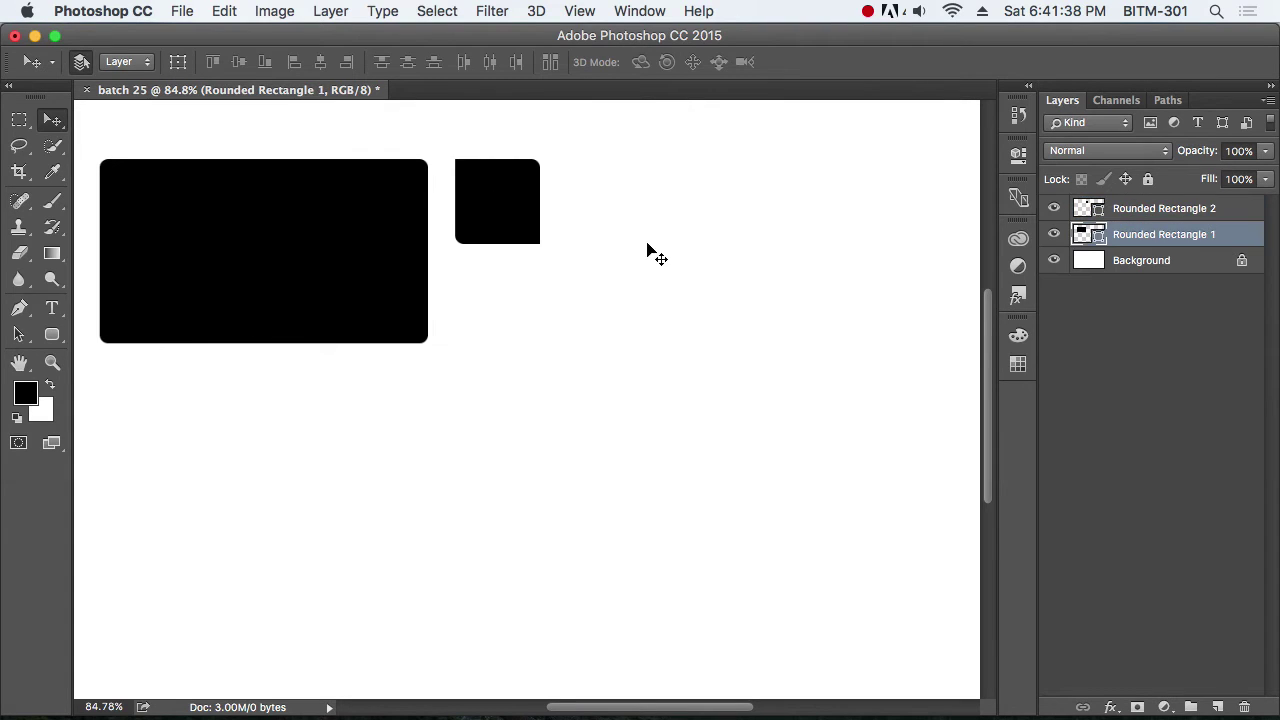
# Step: Nudge both rounded rectangles slightly higher on the canvas
pyautogui.moveTo(294, 249); pyautogui.dragTo(291, 222)
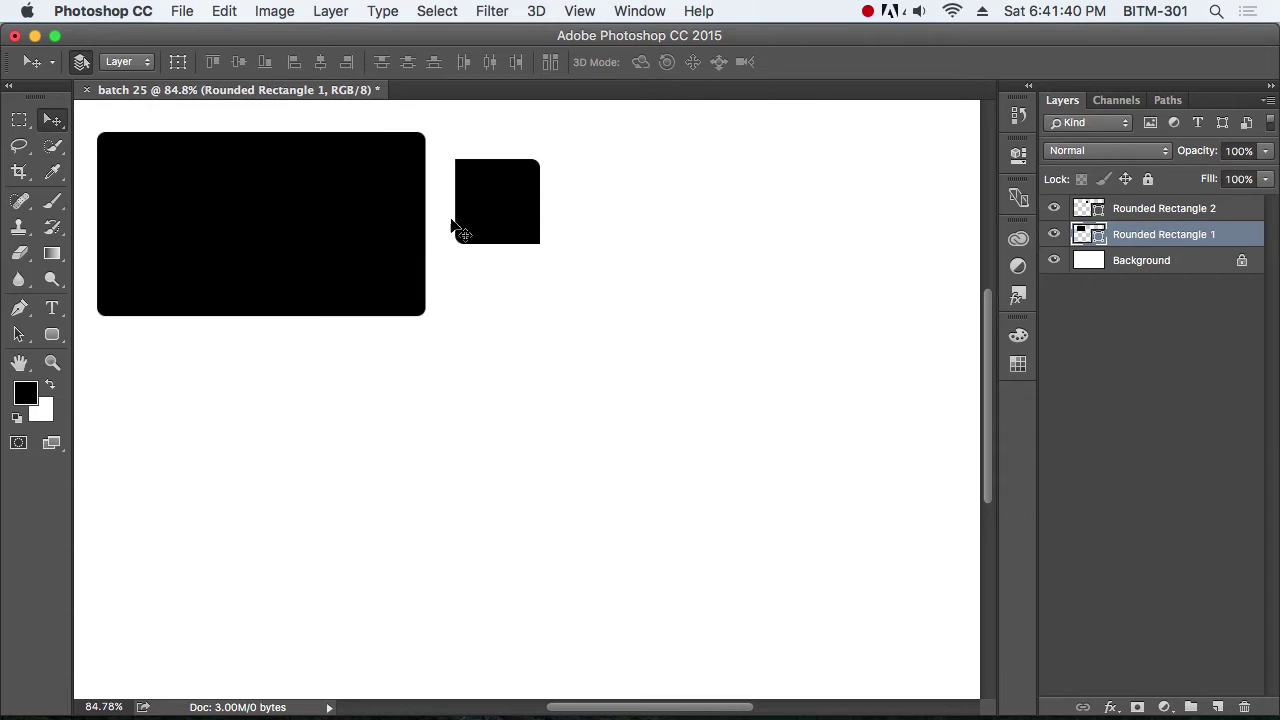
pyautogui.moveTo(470, 212); pyautogui.dragTo(468, 192)
pyautogui.click(54, 336)
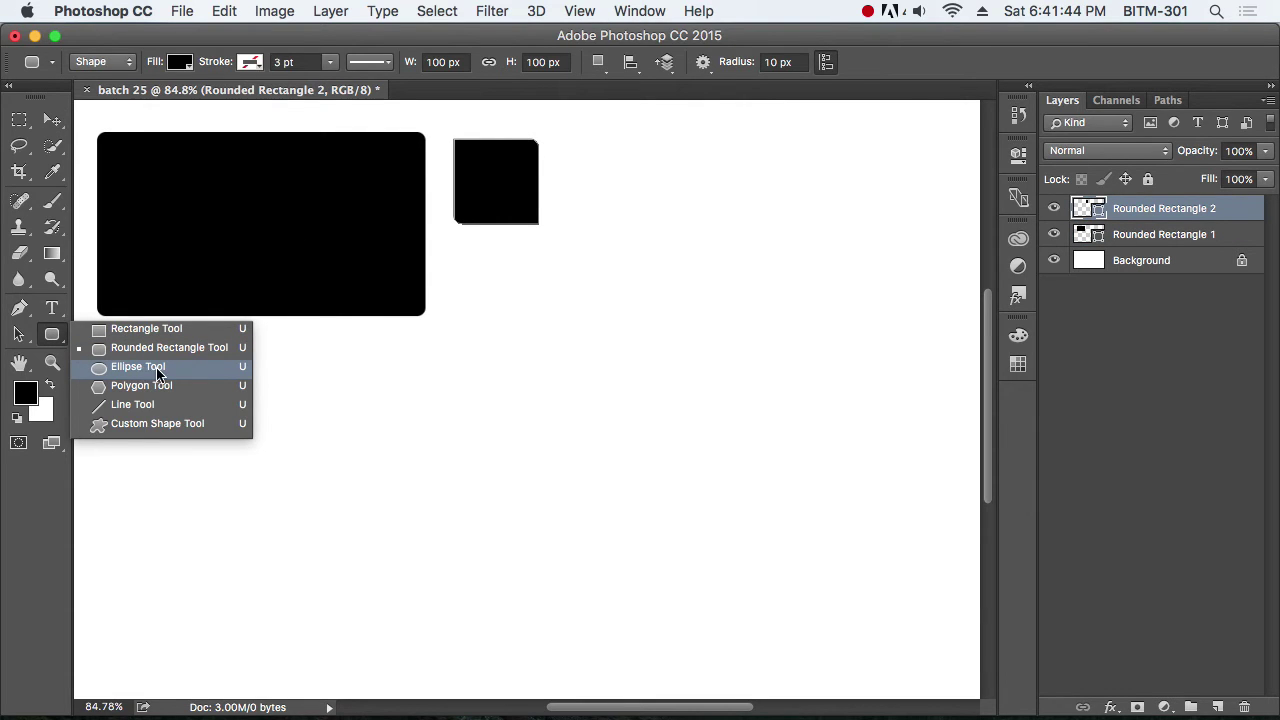
pyautogui.click(147, 388)
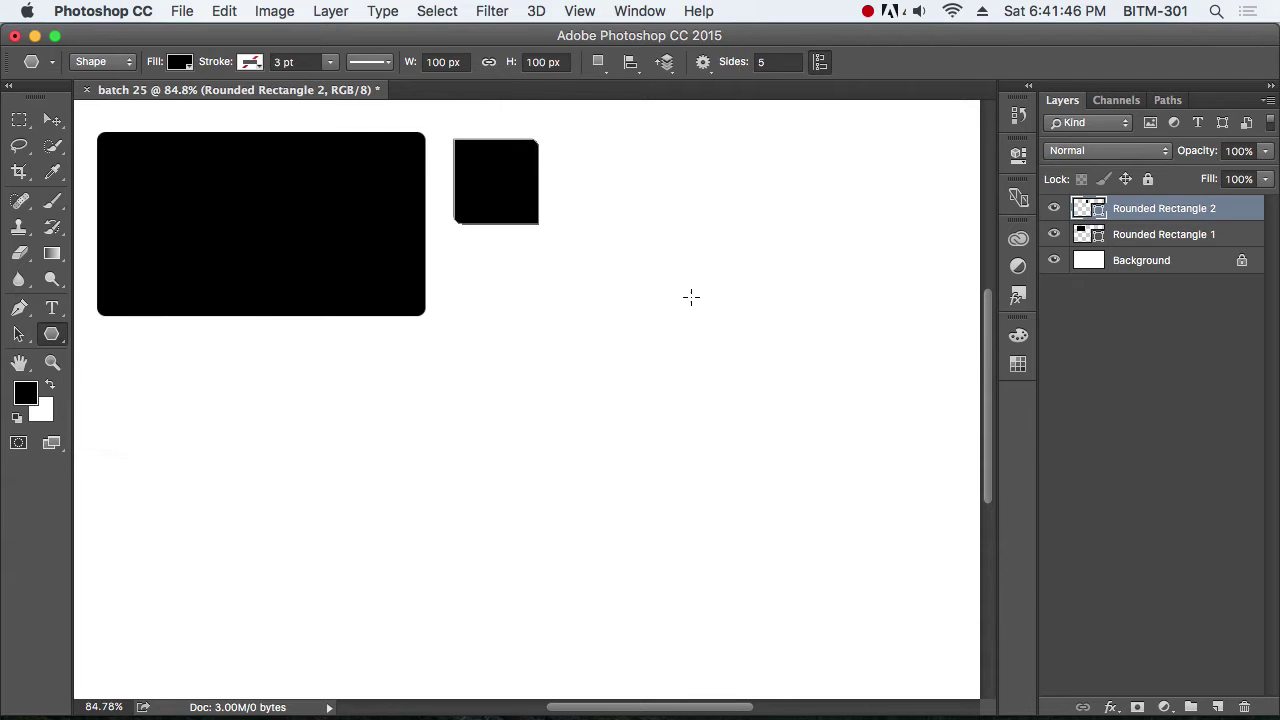
# Step: Create a 100 px five-sided pentagon with Star off and move it to the upper right
pyautogui.click(724, 242)
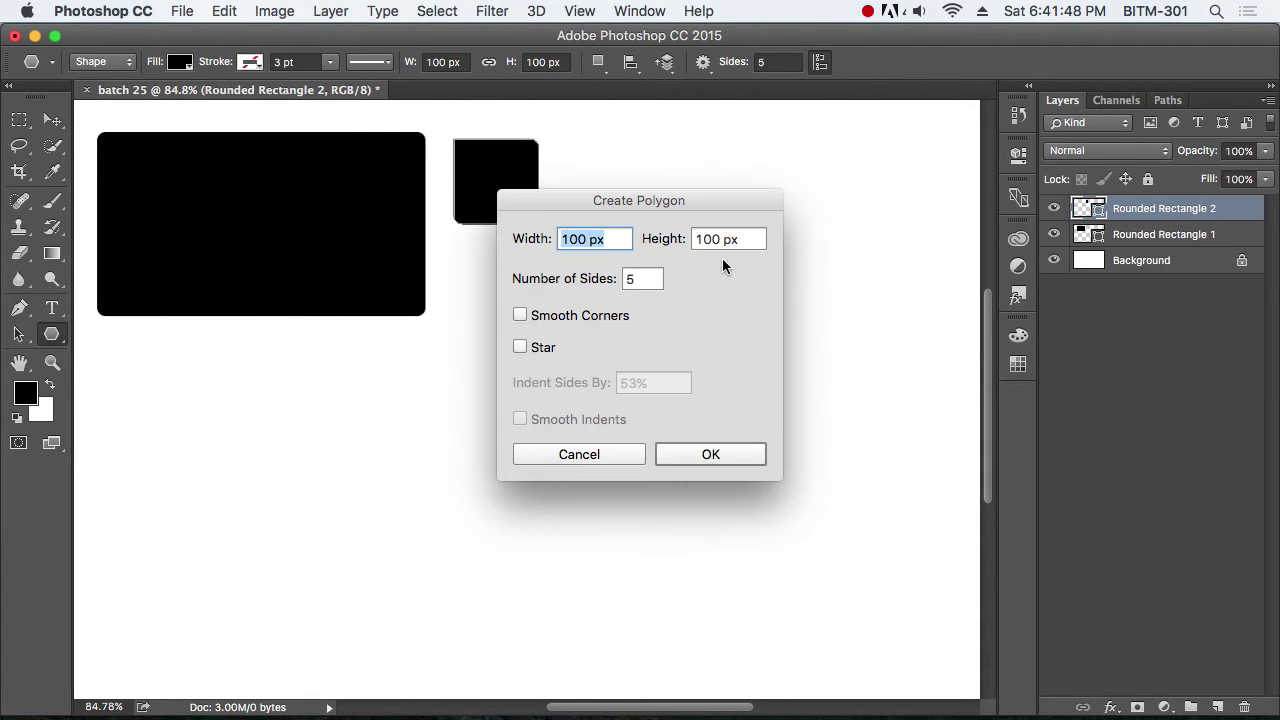
pyautogui.moveTo(734, 197)
pyautogui.mouseDown()
pyautogui.moveTo(823, 174)
pyautogui.moveTo(841, 153)
pyautogui.mouseUp()
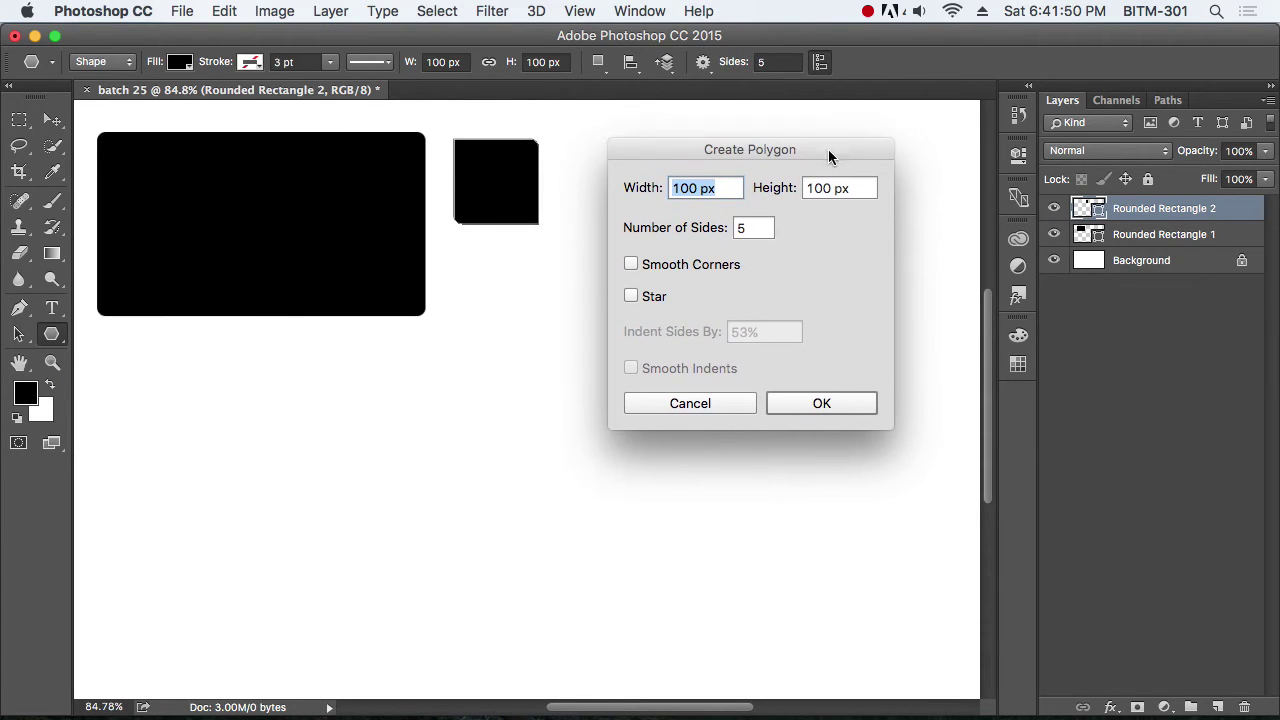
pyautogui.moveTo(751, 150); pyautogui.dragTo(757, 143)
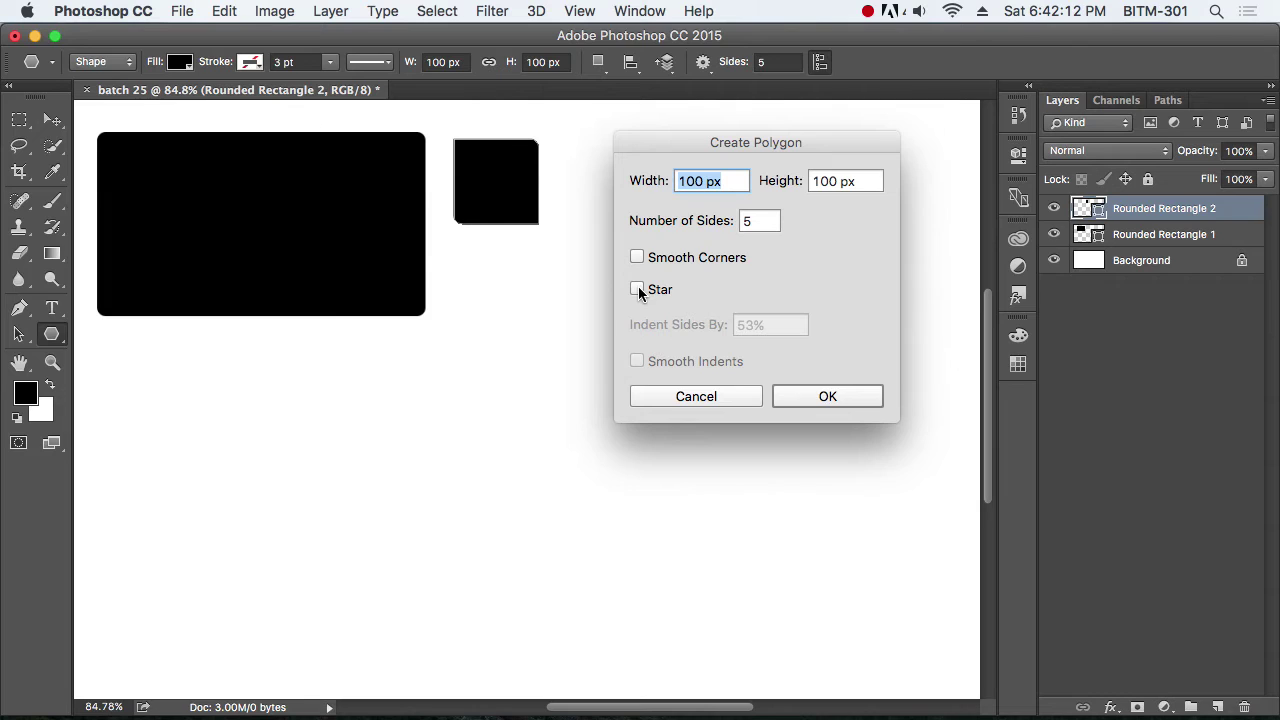
pyautogui.click(637, 289)
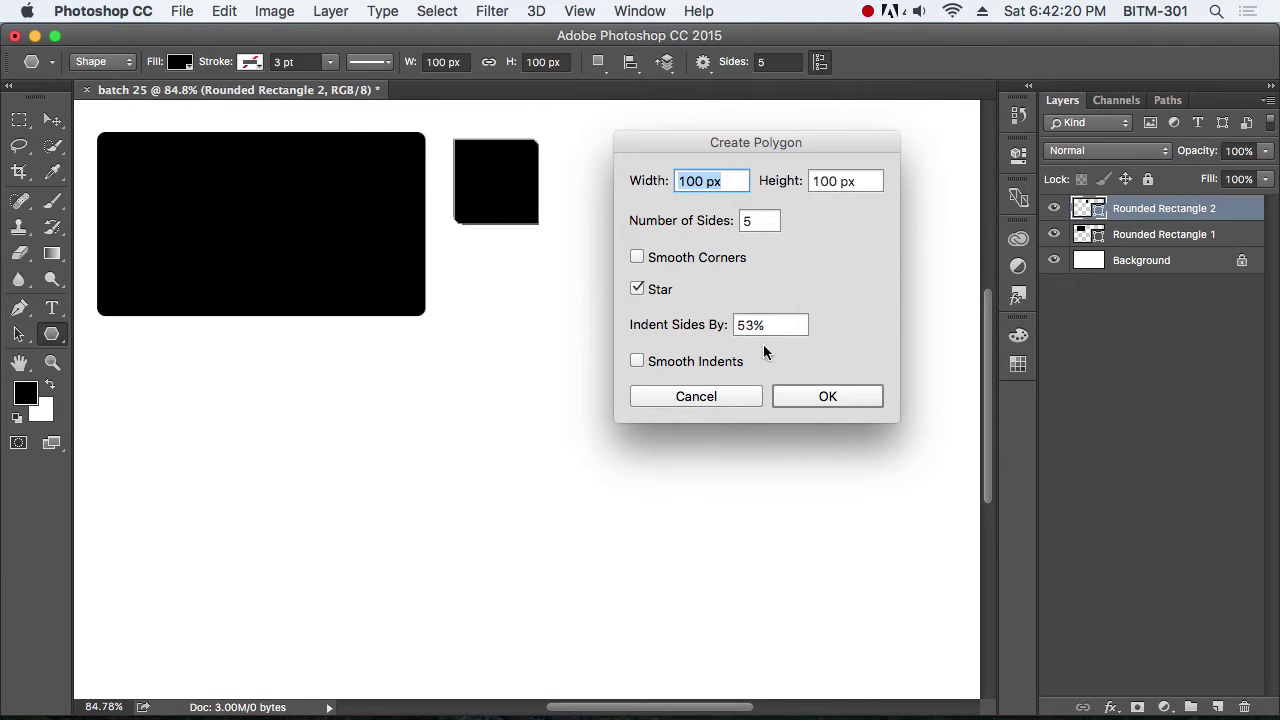
pyautogui.click(639, 289)
pyautogui.click(829, 398)
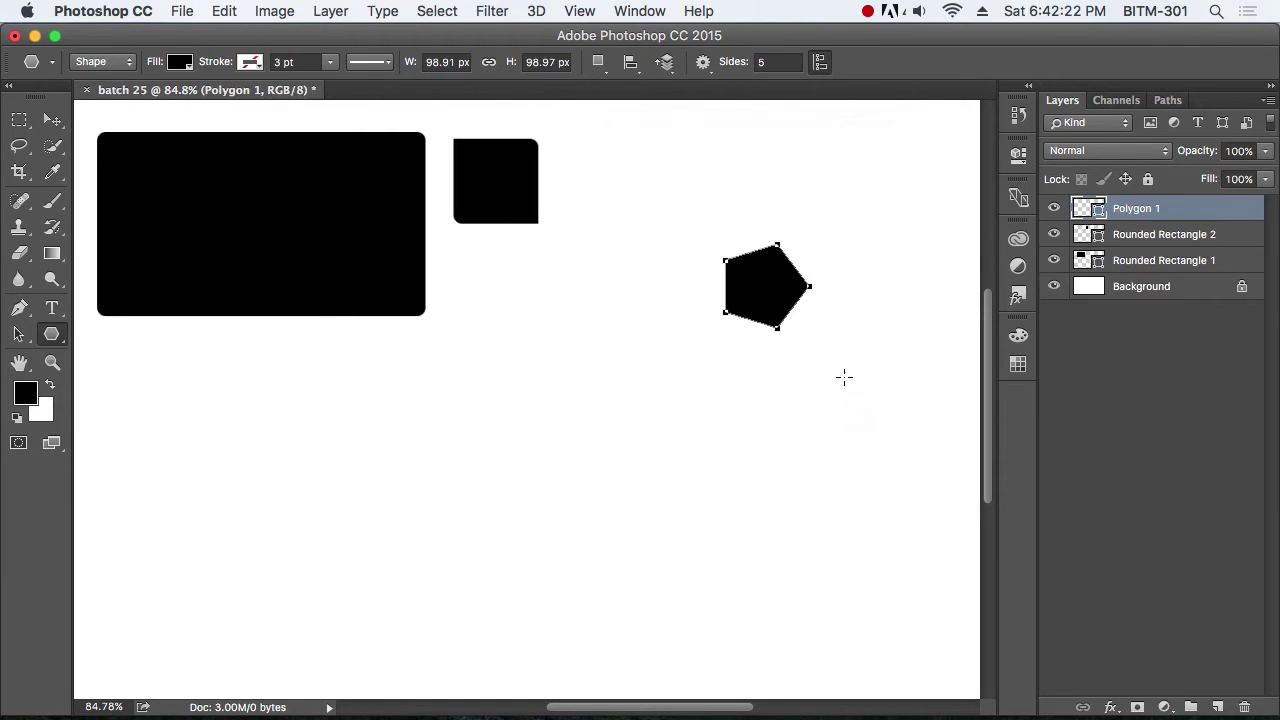
pyautogui.press('v')
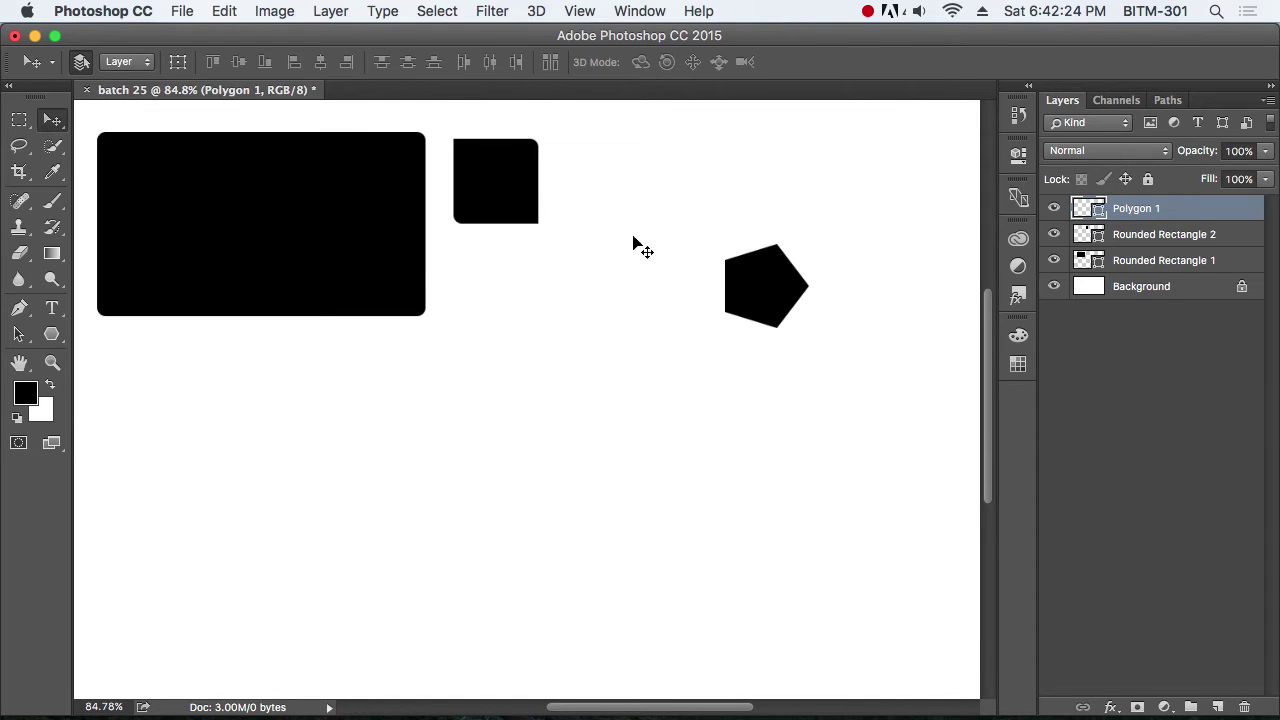
pyautogui.moveTo(764, 285); pyautogui.dragTo(778, 222)
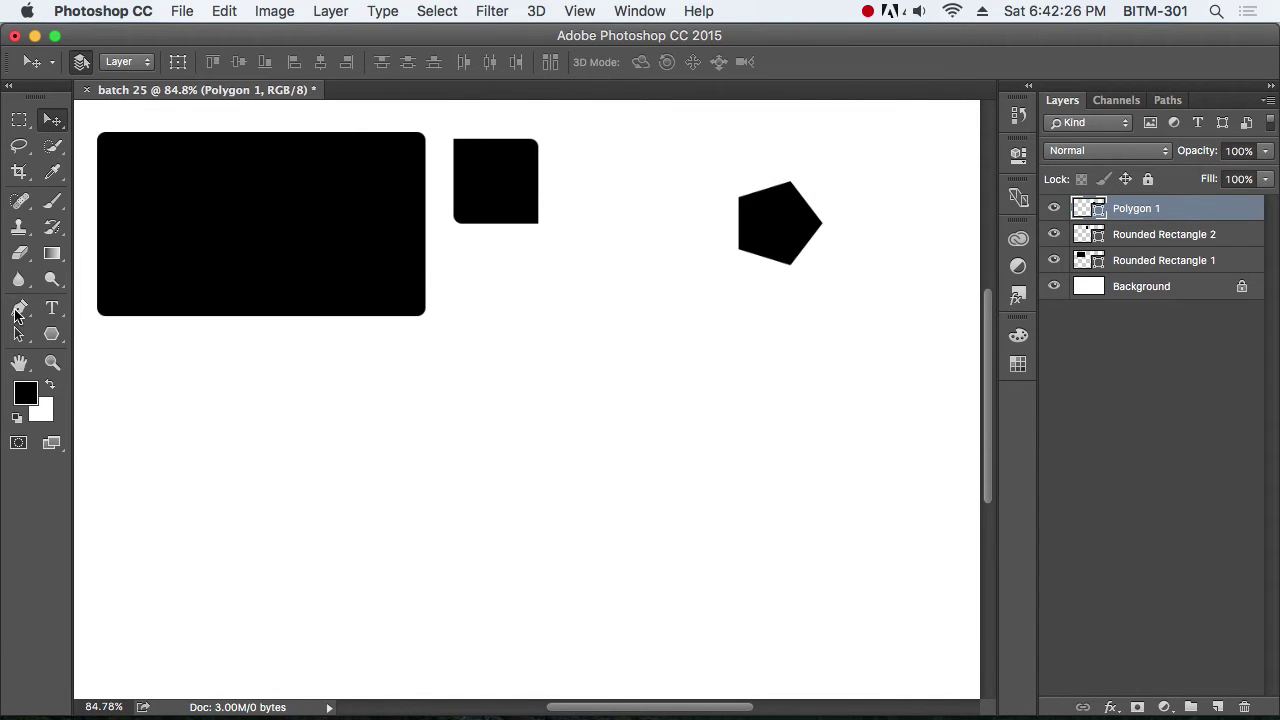
# Step: Create a five-point star, Polygon 2, with the default 53% indent
pyautogui.click(52, 334)
pyautogui.click(653, 329)
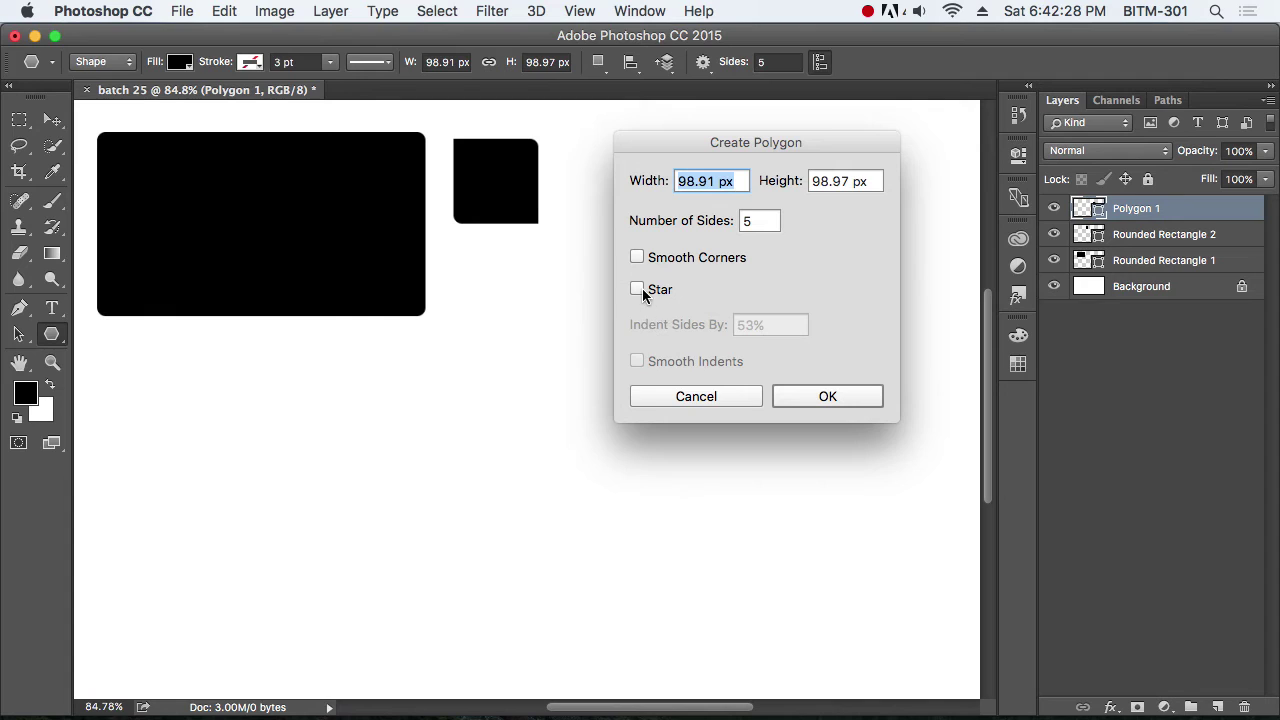
pyautogui.click(642, 288)
pyautogui.click(837, 403)
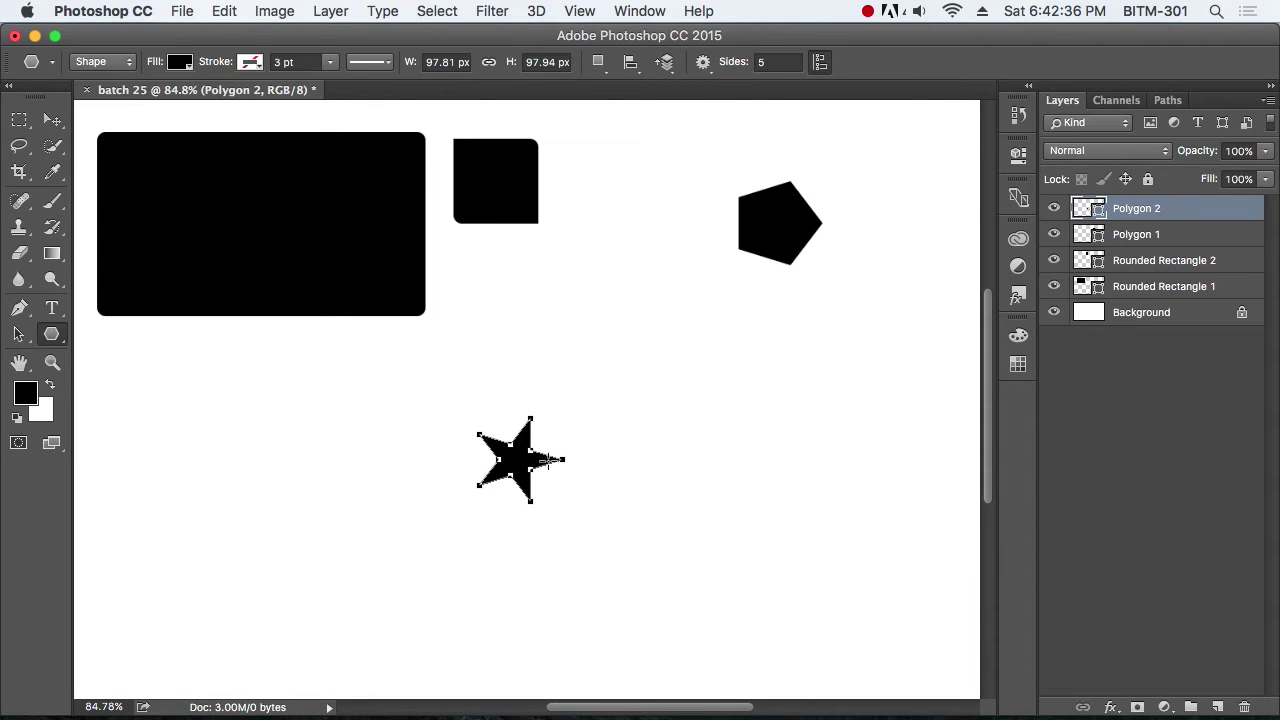
# Step: Create a spikier five-point star, Polygon 3, with sides indented 80%
pyautogui.rightClick(55, 338)
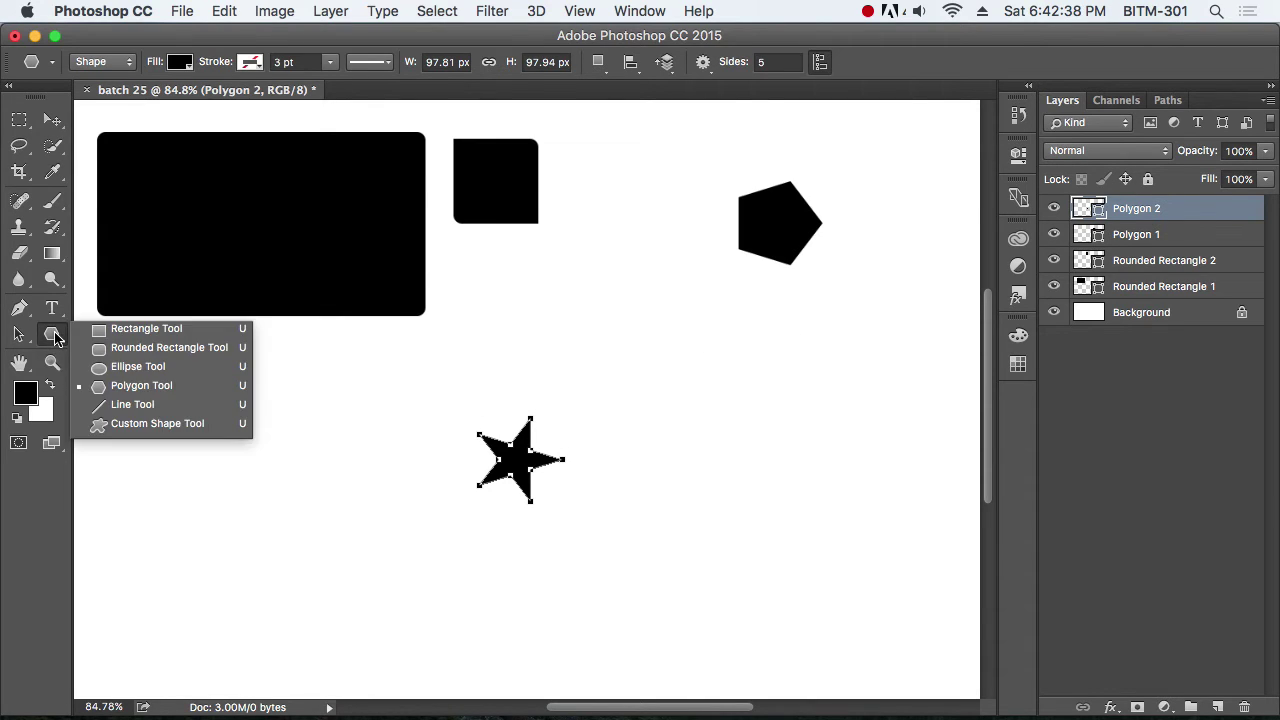
pyautogui.click(165, 383)
pyautogui.click(525, 355)
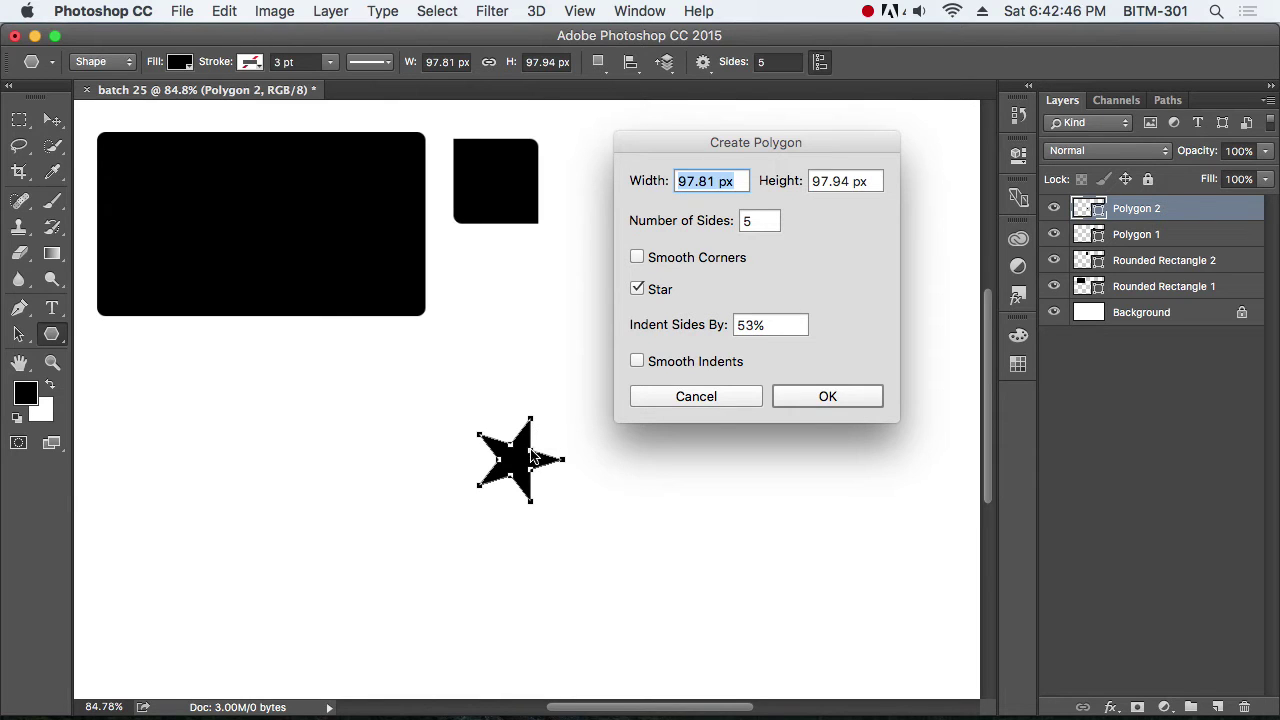
pyautogui.scroll(5, 533, 456)
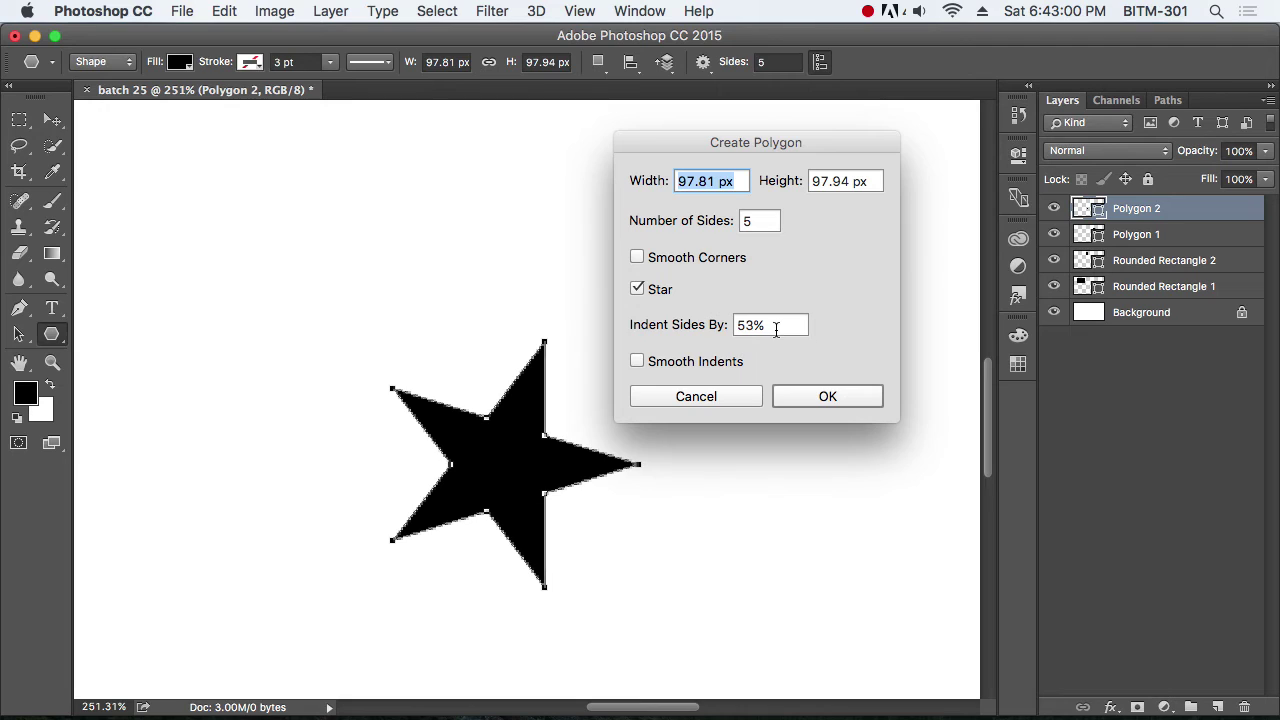
pyautogui.click(778, 330)
pyautogui.write('80')
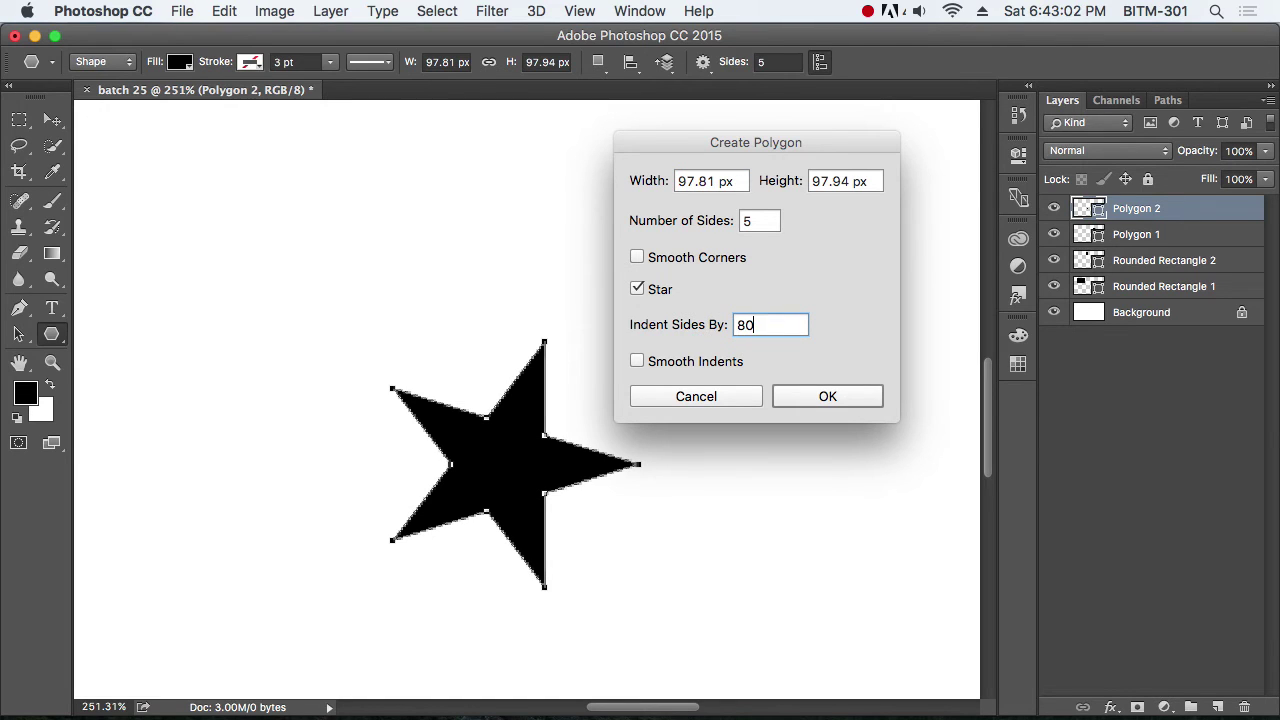
pyautogui.click(840, 398)
pyautogui.scroll(-3, 728, 408)
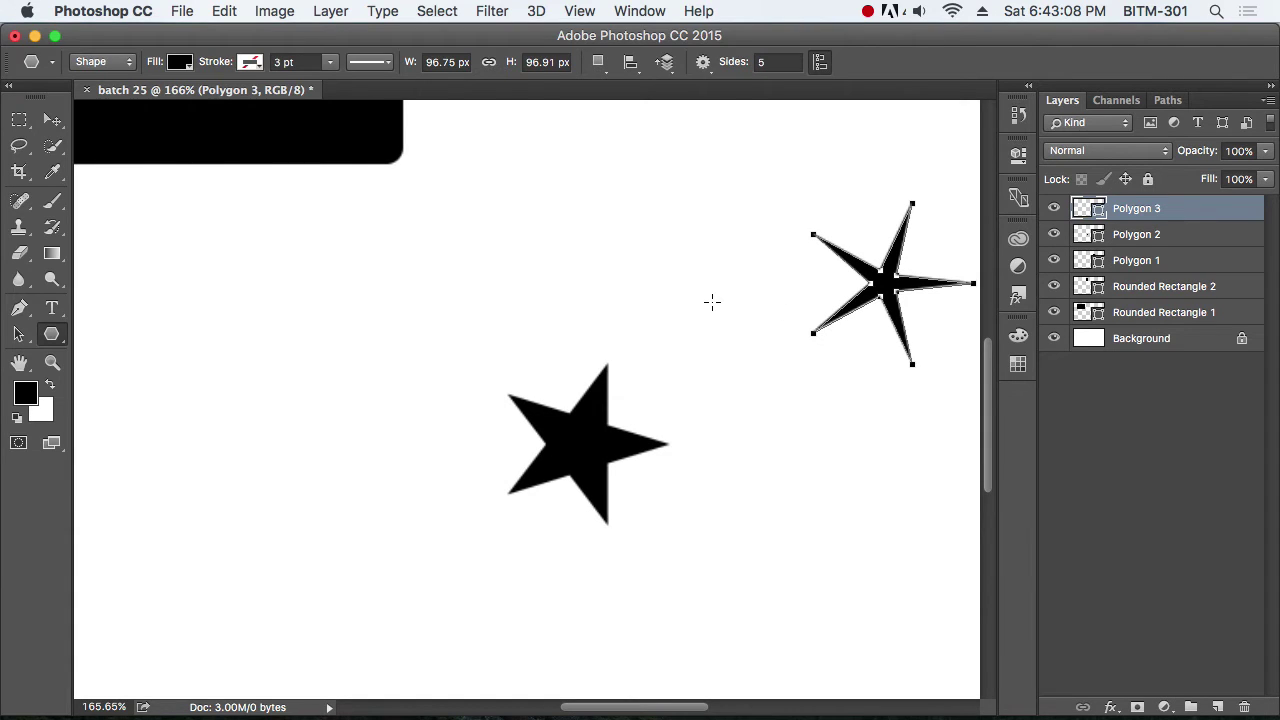
# Step: Create Polygon 4, a star with smoothly curved indents, and move it up-right
pyautogui.click(567, 273)
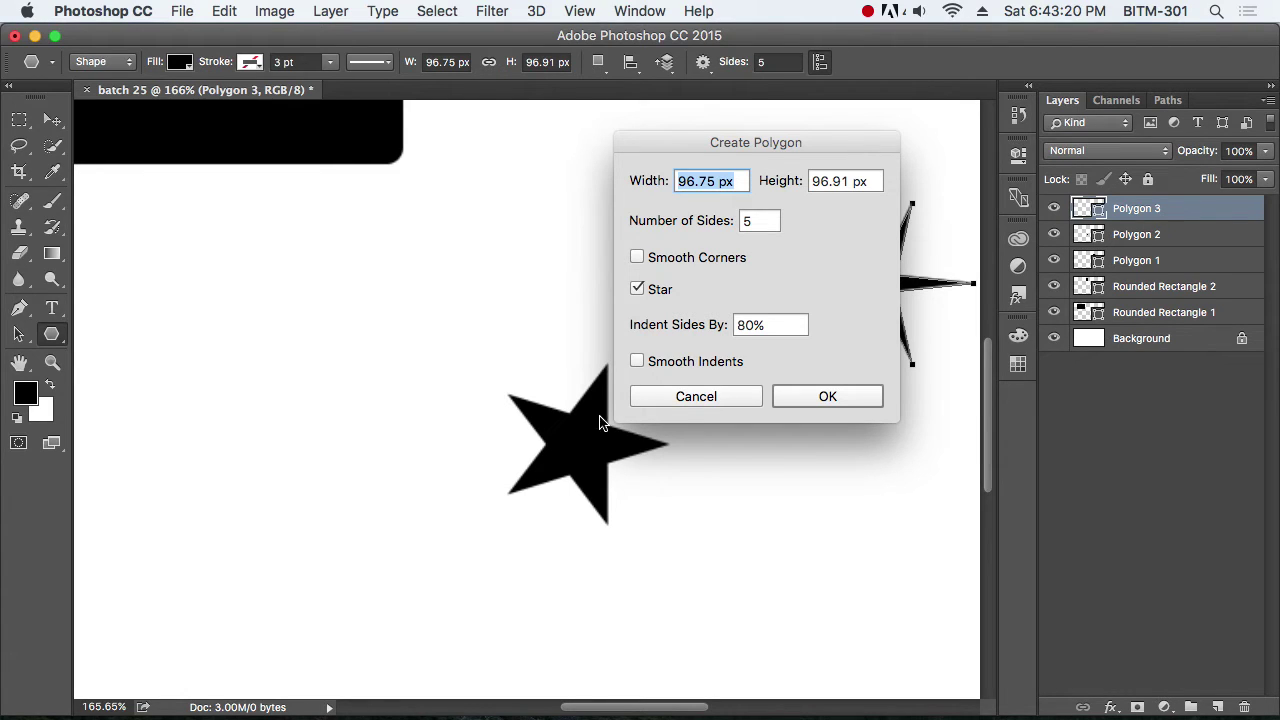
pyautogui.click(806, 404)
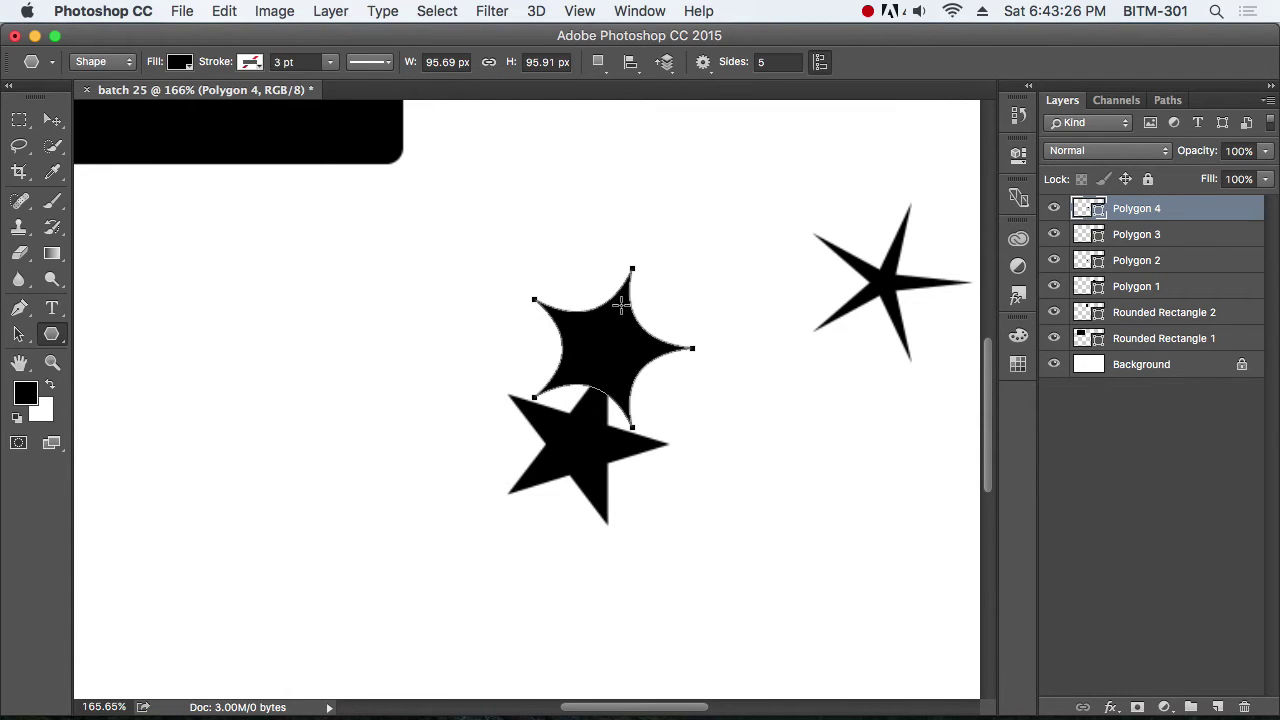
pyautogui.click(56, 126)
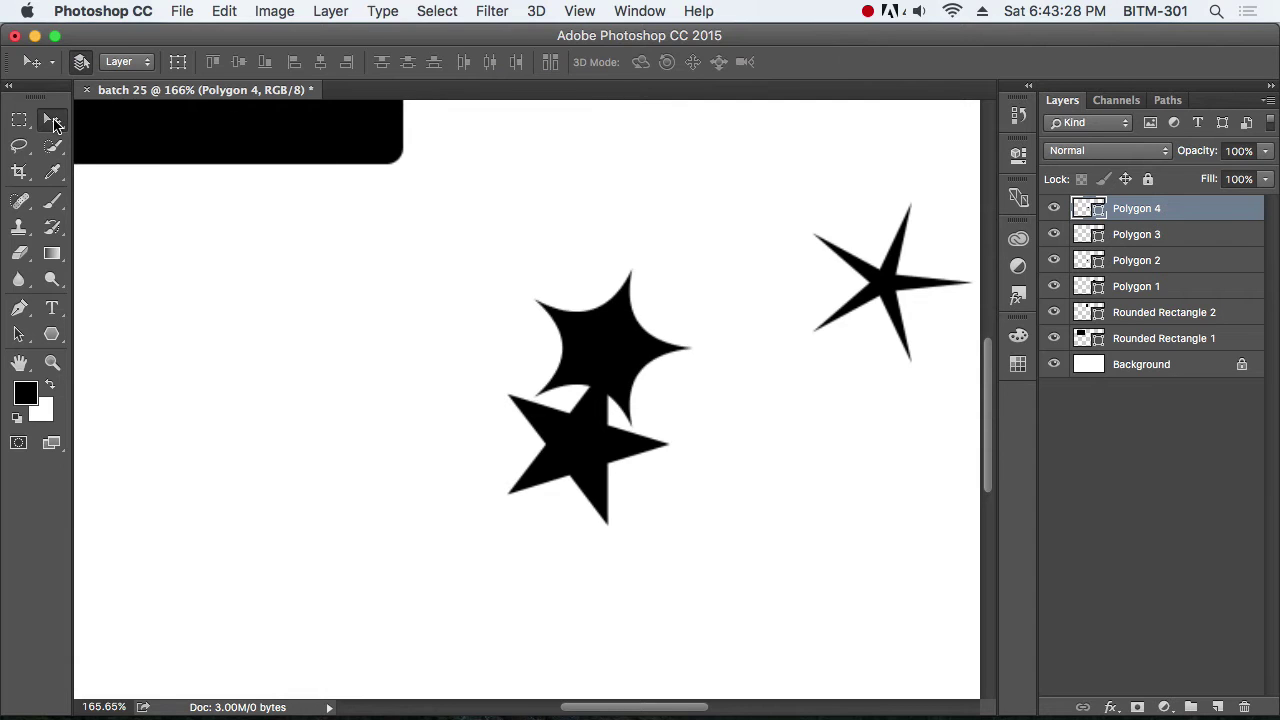
pyautogui.moveTo(591, 329); pyautogui.dragTo(697, 228)
# Step: Stack the regular and spiky stars with it at upper right and reselect Polygon 4
pyautogui.moveTo(591, 421); pyautogui.dragTo(839, 179)
pyautogui.moveTo(713, 255); pyautogui.dragTo(749, 194)
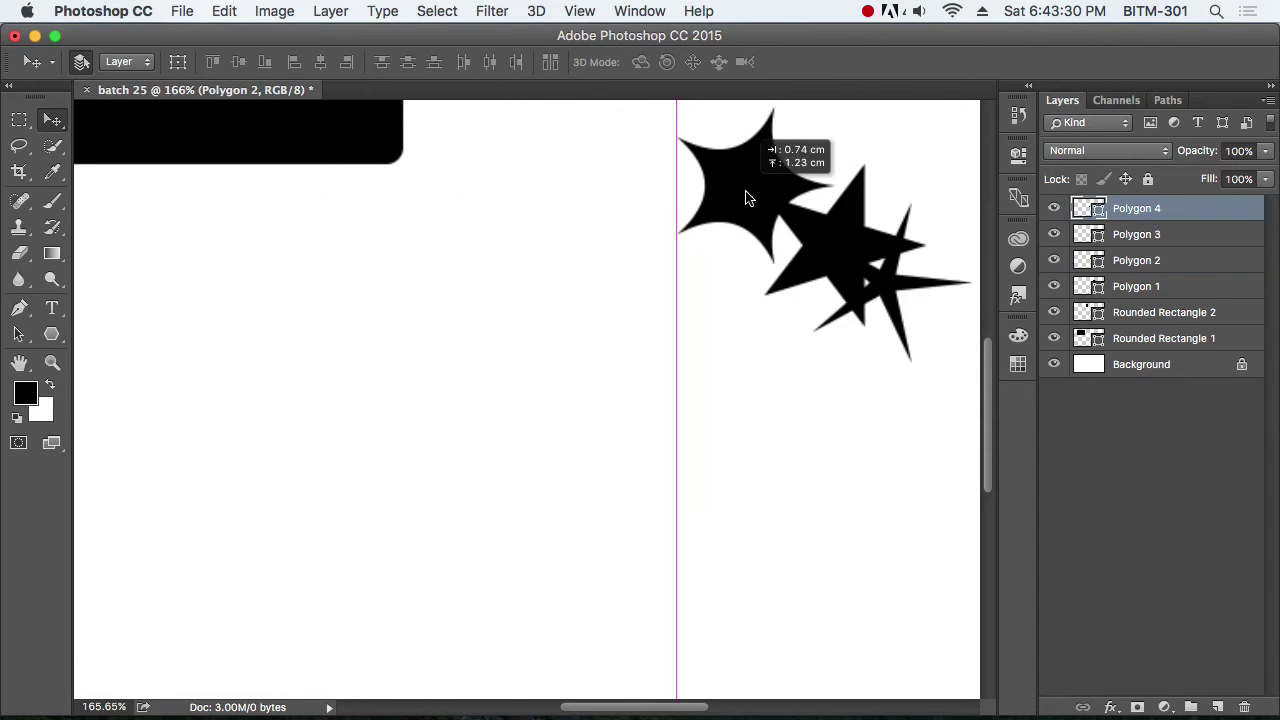
pyautogui.moveTo(885, 285); pyautogui.dragTo(912, 185)
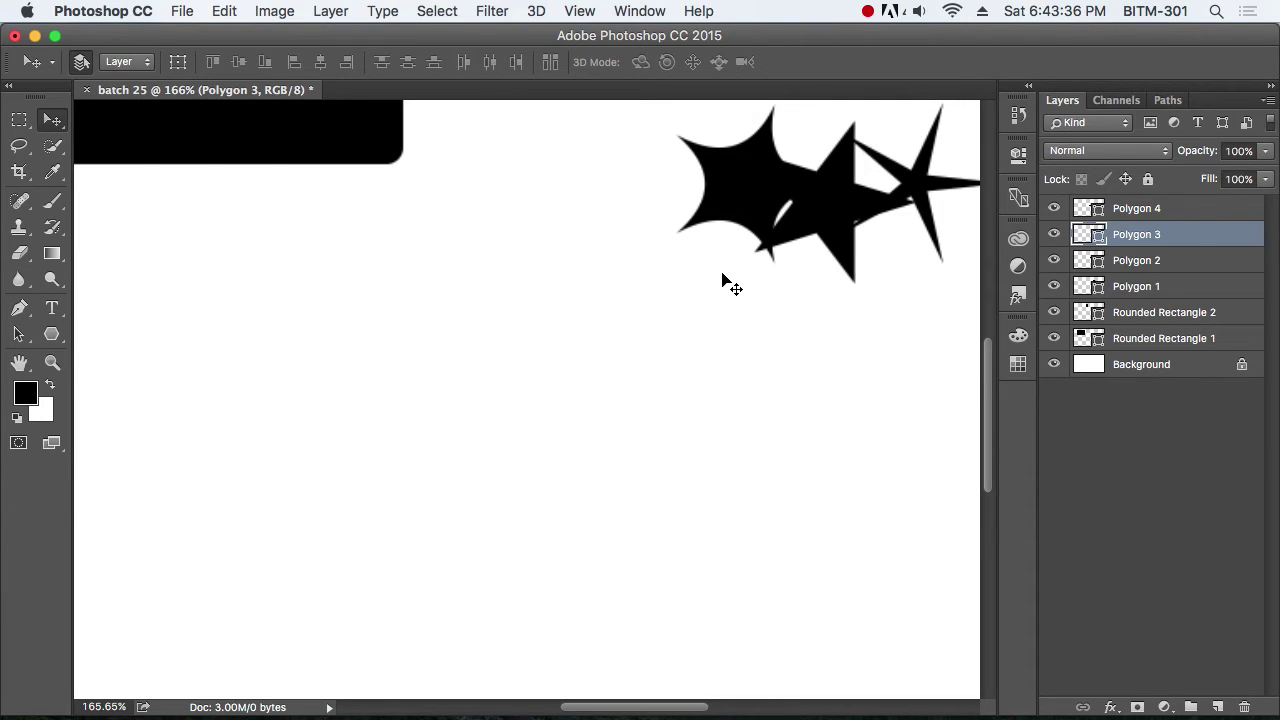
pyautogui.click(836, 202)
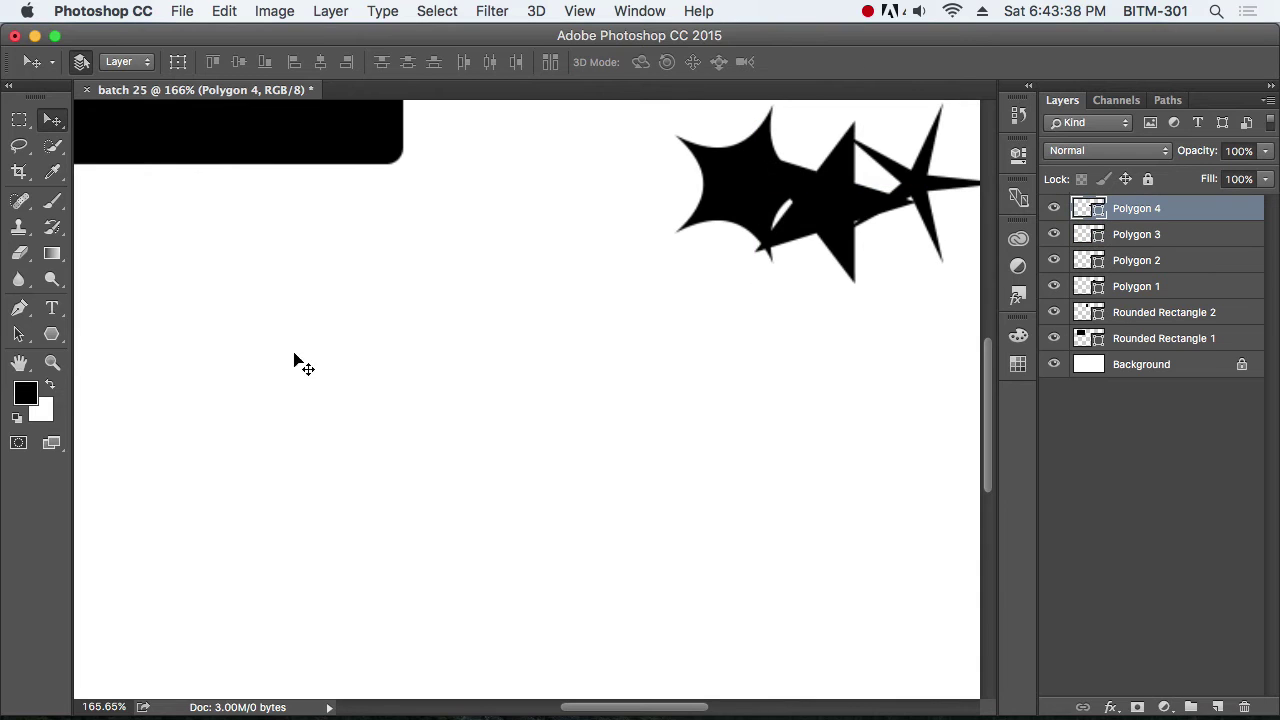
pyautogui.moveTo(52, 334); pyautogui.dragTo(148, 393)
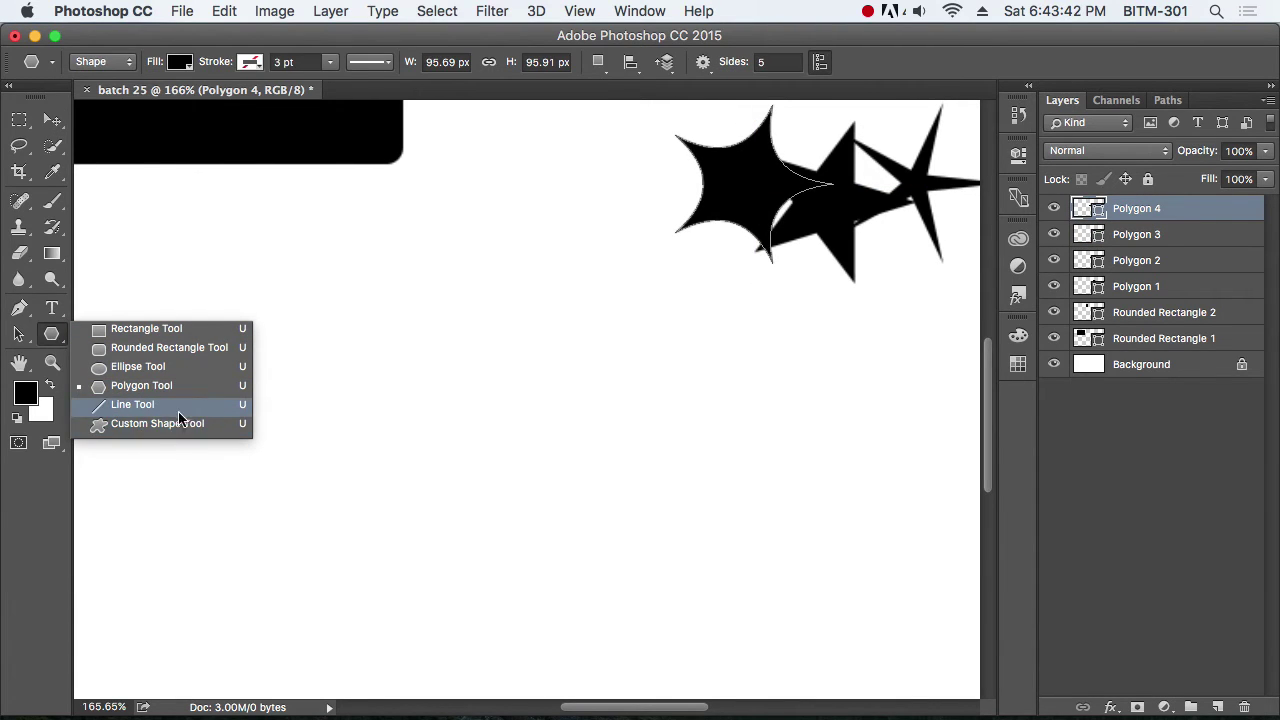
# Step: Switch to the Custom Shape Tool, enlarge the Shape picker and append the All shape set
pyautogui.click(129, 425)
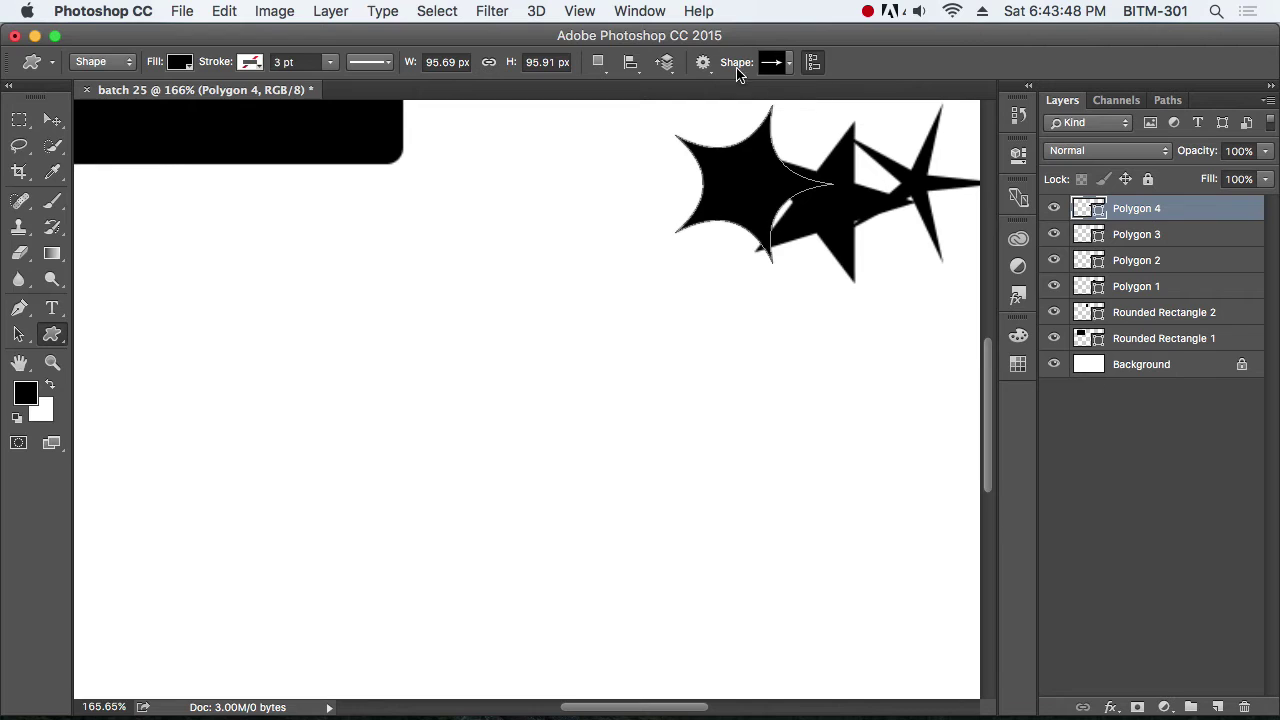
pyautogui.click(791, 64)
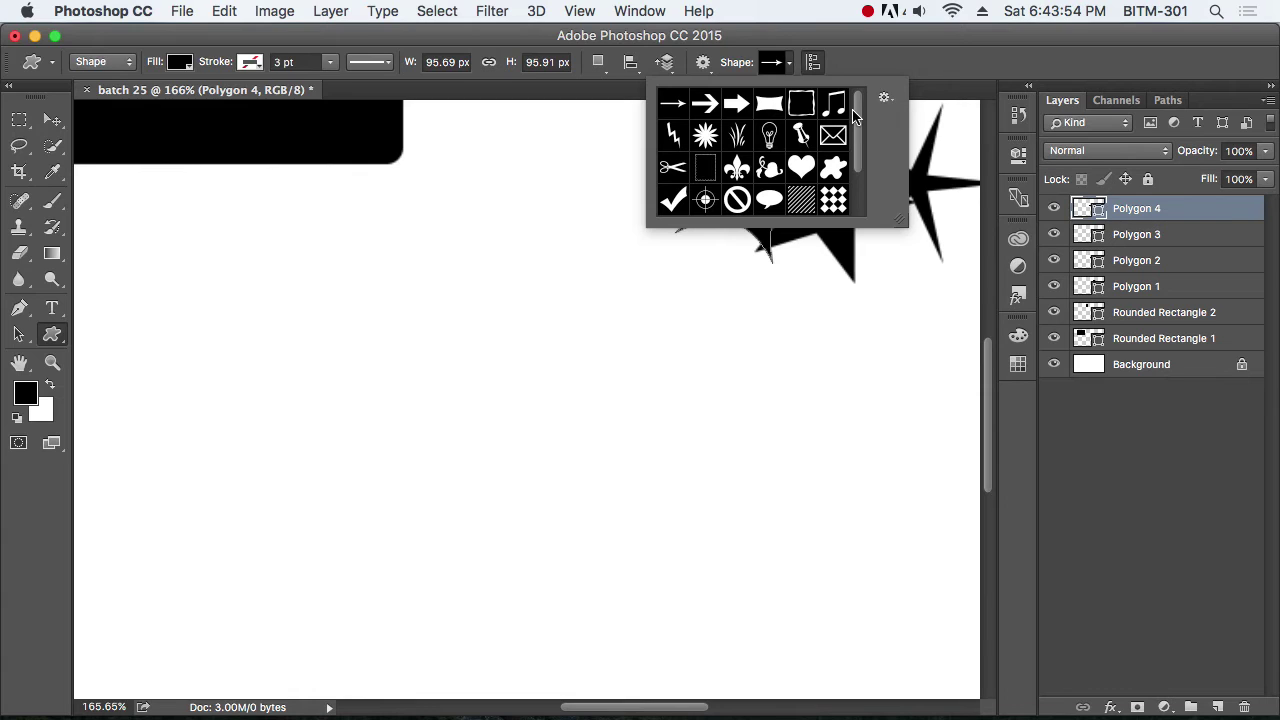
pyautogui.moveTo(858, 112)
pyautogui.mouseDown()
pyautogui.moveTo(864, 174)
pyautogui.moveTo(872, 98)
pyautogui.mouseUp()
pyautogui.moveTo(860, 112)
pyautogui.mouseDown()
pyautogui.moveTo(857, 183)
pyautogui.moveTo(862, 98)
pyautogui.mouseUp()
pyautogui.moveTo(901, 224); pyautogui.dragTo(957, 314)
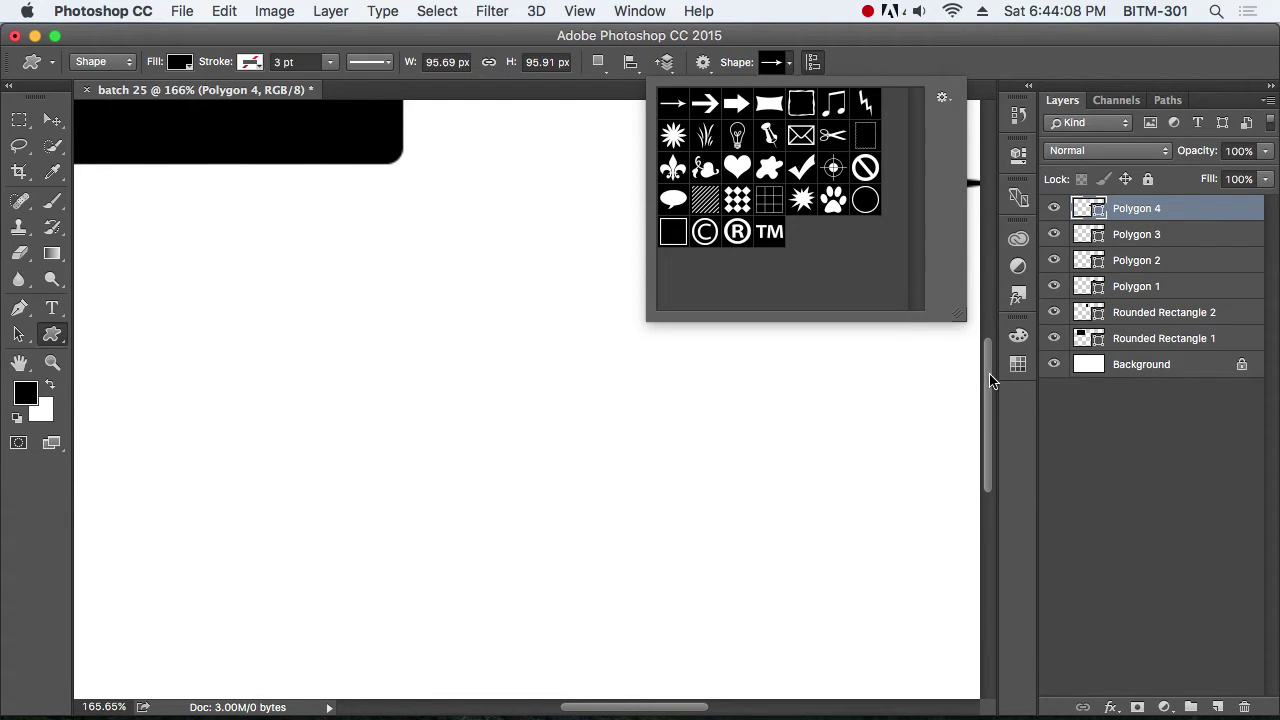
pyautogui.moveTo(990, 380); pyautogui.dragTo(993, 376)
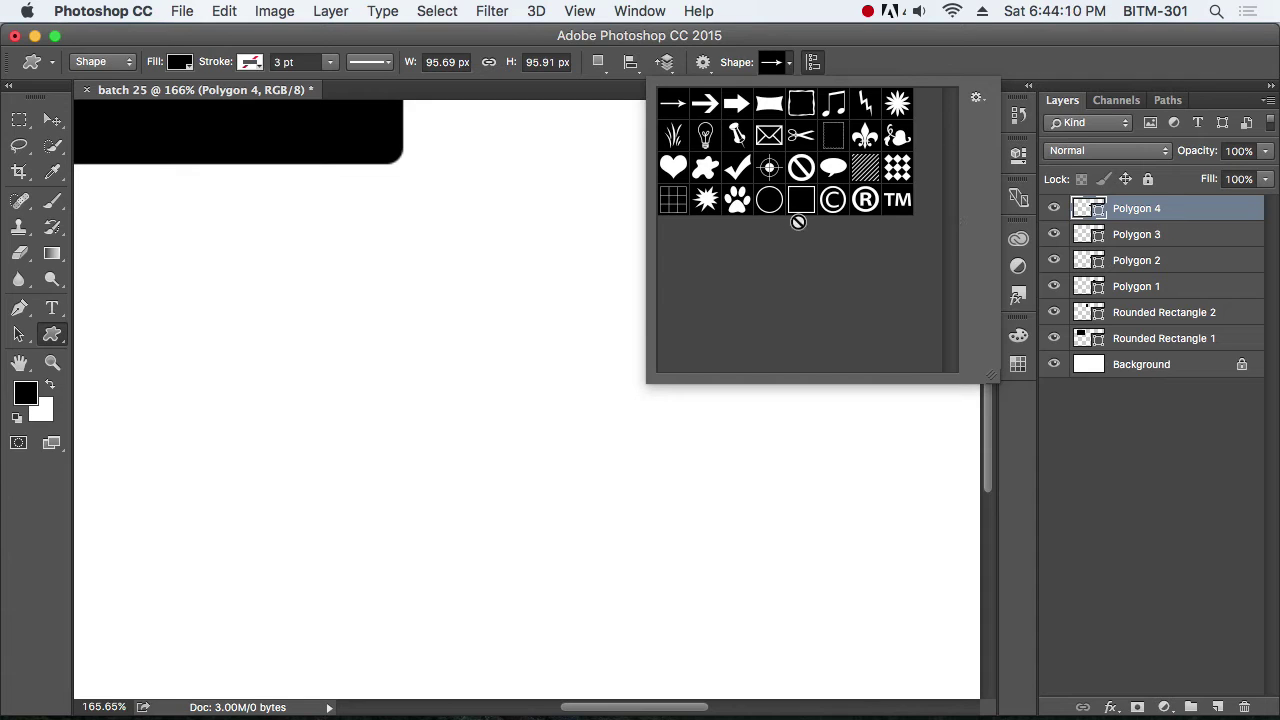
pyautogui.click(980, 99)
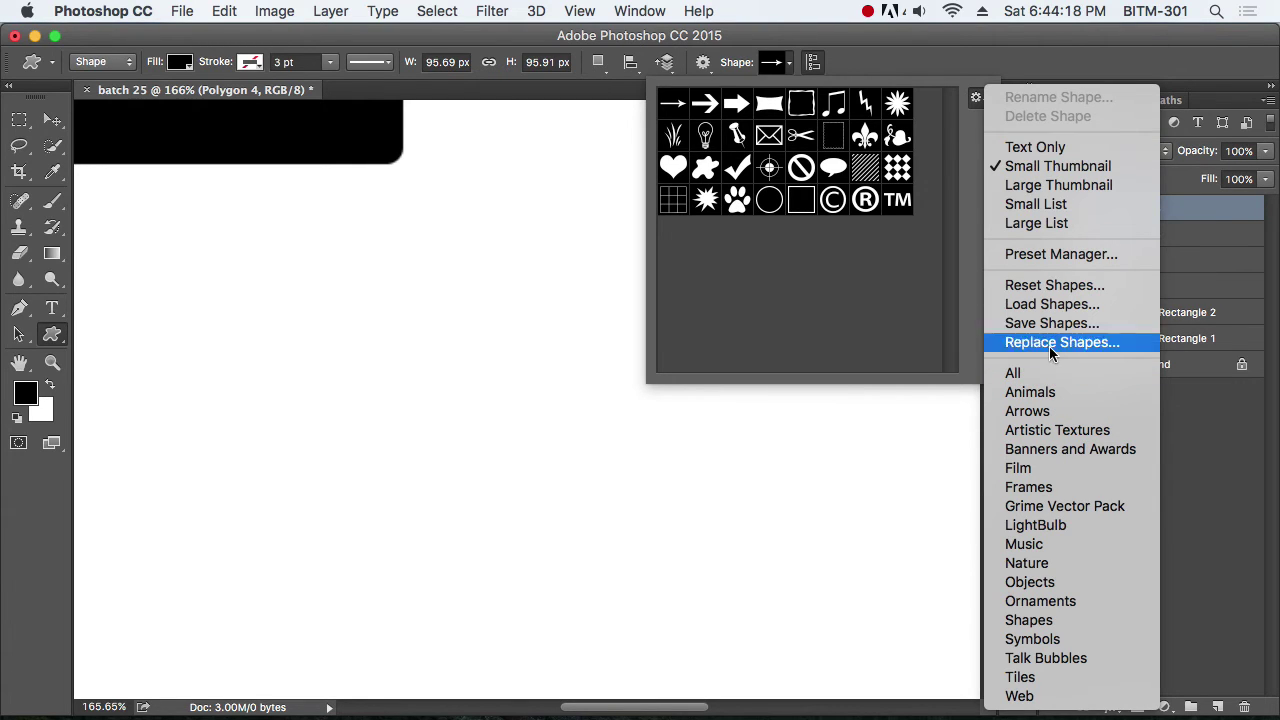
pyautogui.click(1040, 376)
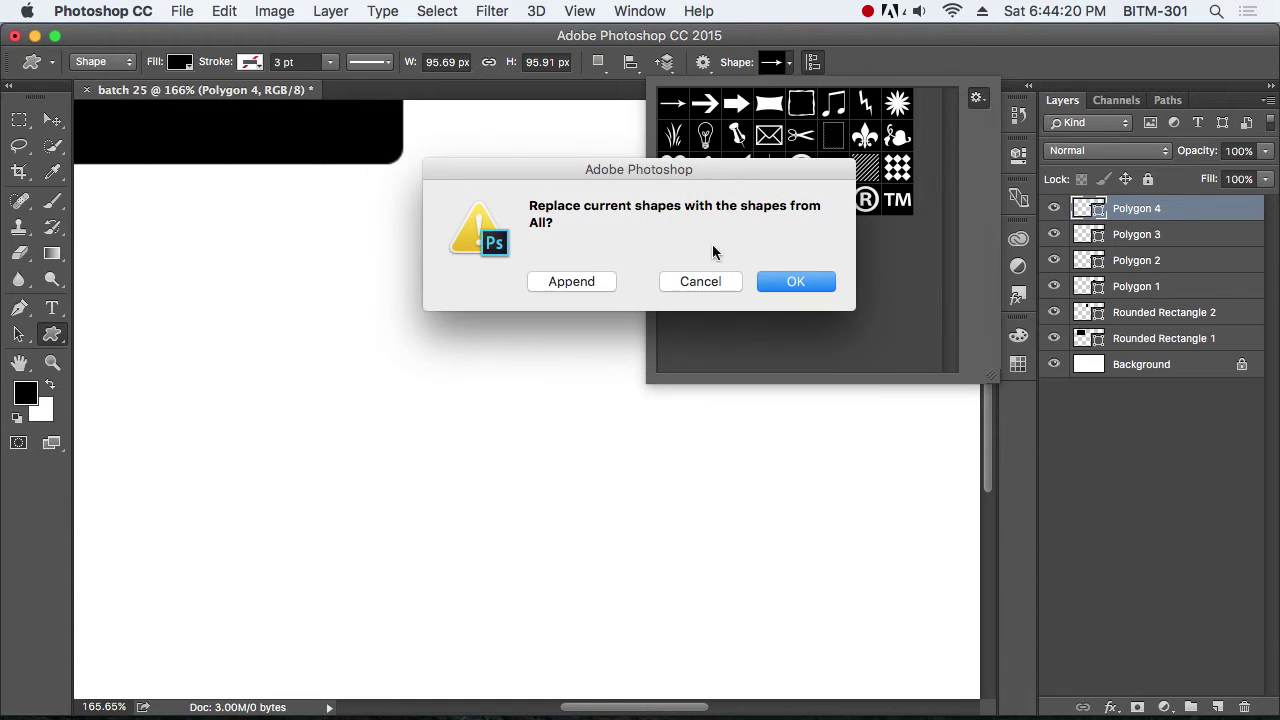
pyautogui.click(564, 283)
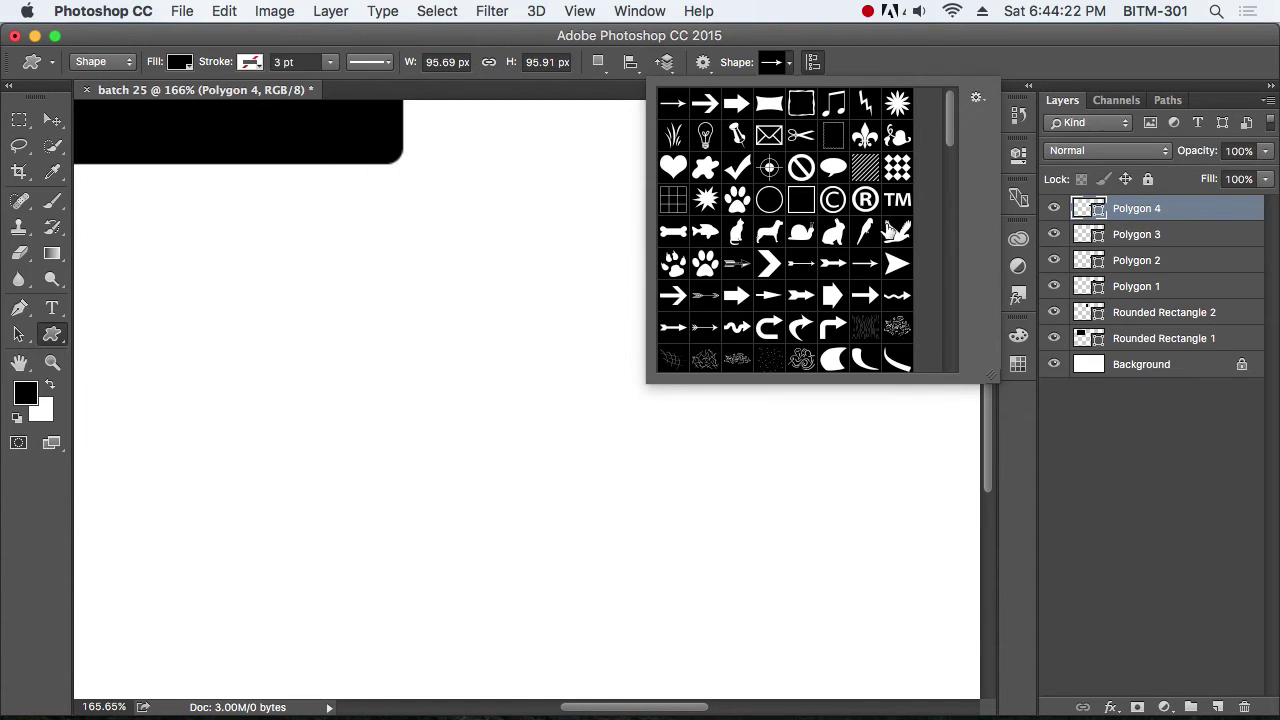
# Step: Select the king's crown shape and open Create Custom Shape at 95.69 × 95.91 px
pyautogui.scroll(-5, 890, 231)
pyautogui.scroll(-5, 890, 231)
pyautogui.scroll(5, 890, 231)
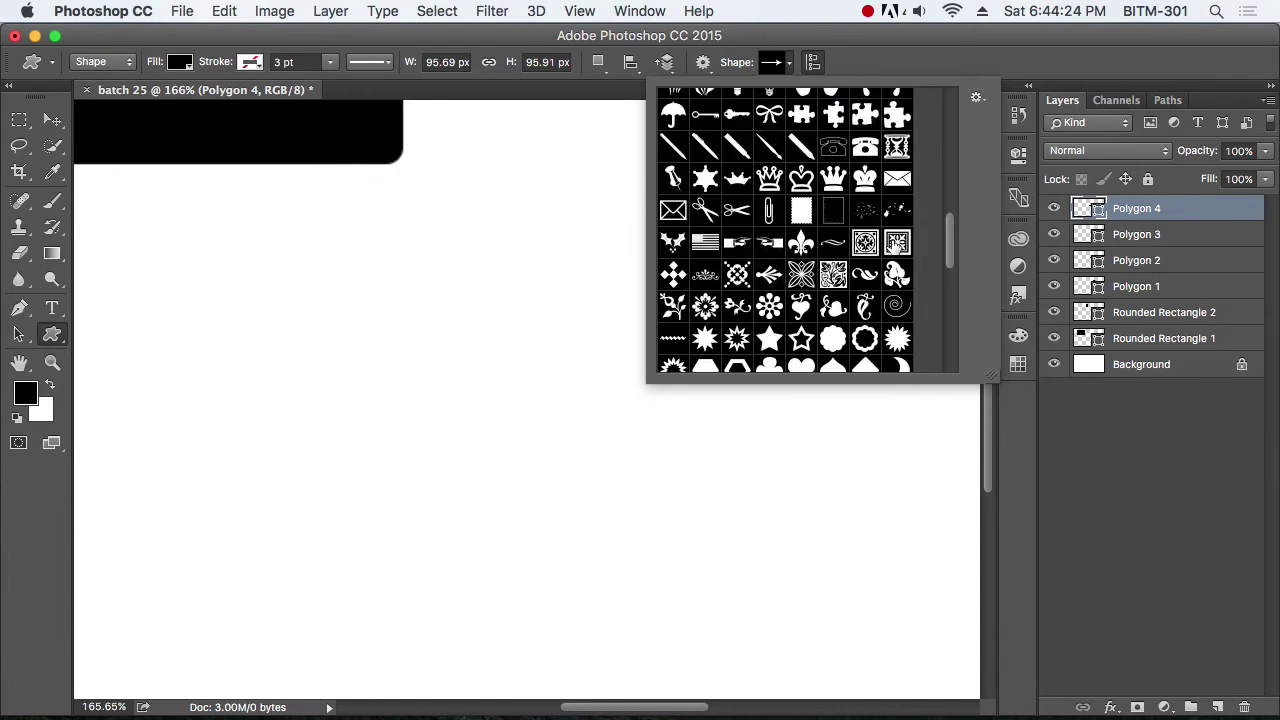
pyautogui.scroll(10, 894, 244)
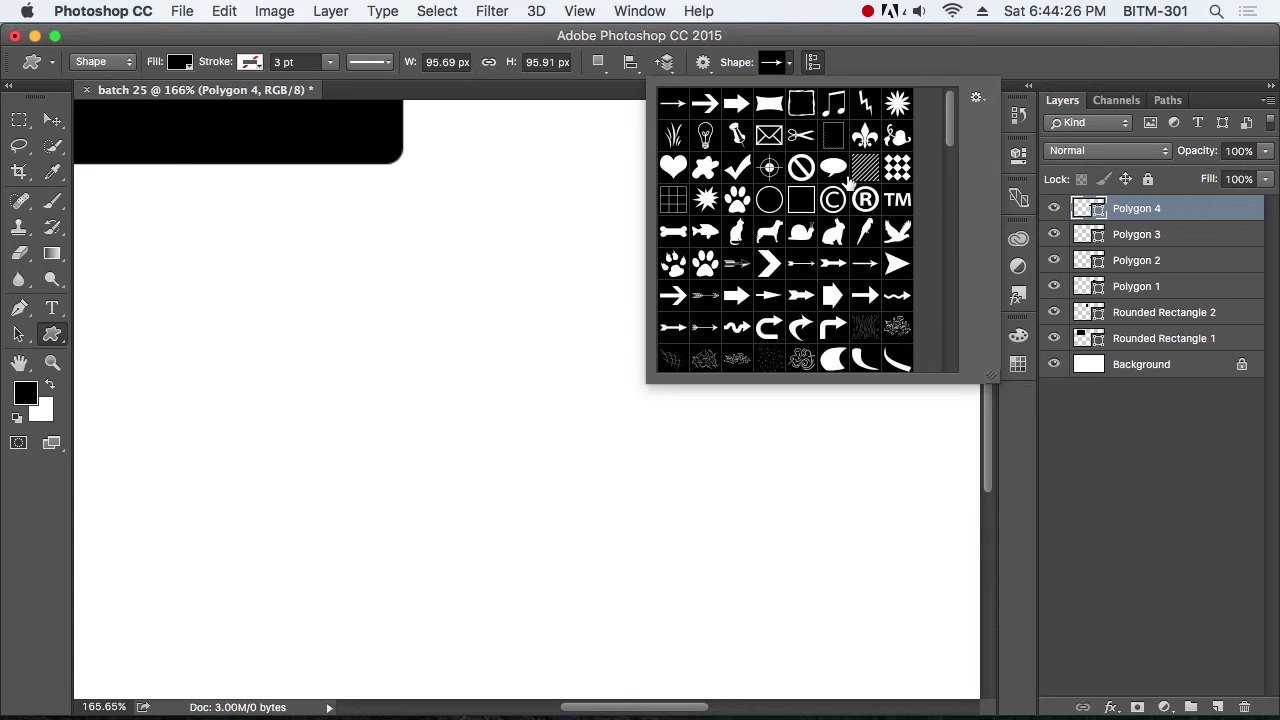
pyautogui.scroll(-5, 848, 190)
pyautogui.scroll(3, 849, 220)
pyautogui.scroll(3, 850, 245)
pyautogui.scroll(-3, 850, 250)
pyautogui.scroll(1, 850, 231)
pyautogui.scroll(2, 850, 231)
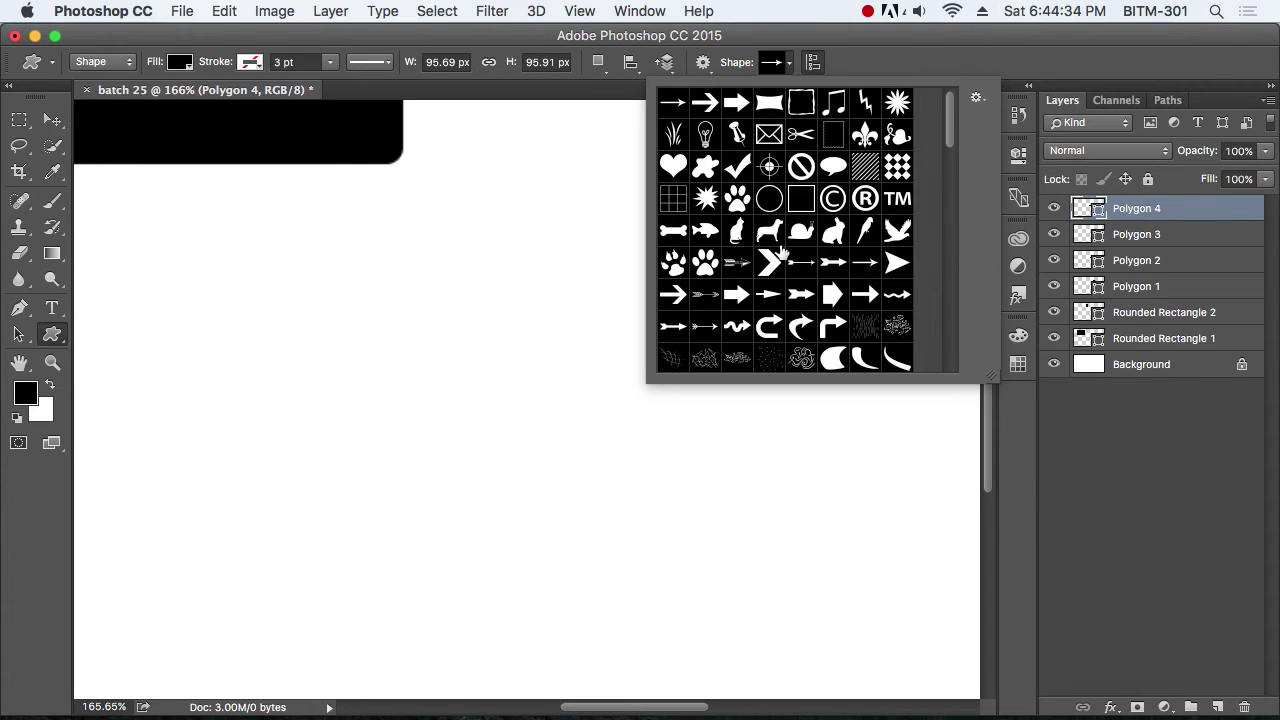
pyautogui.scroll(-1, 866, 212)
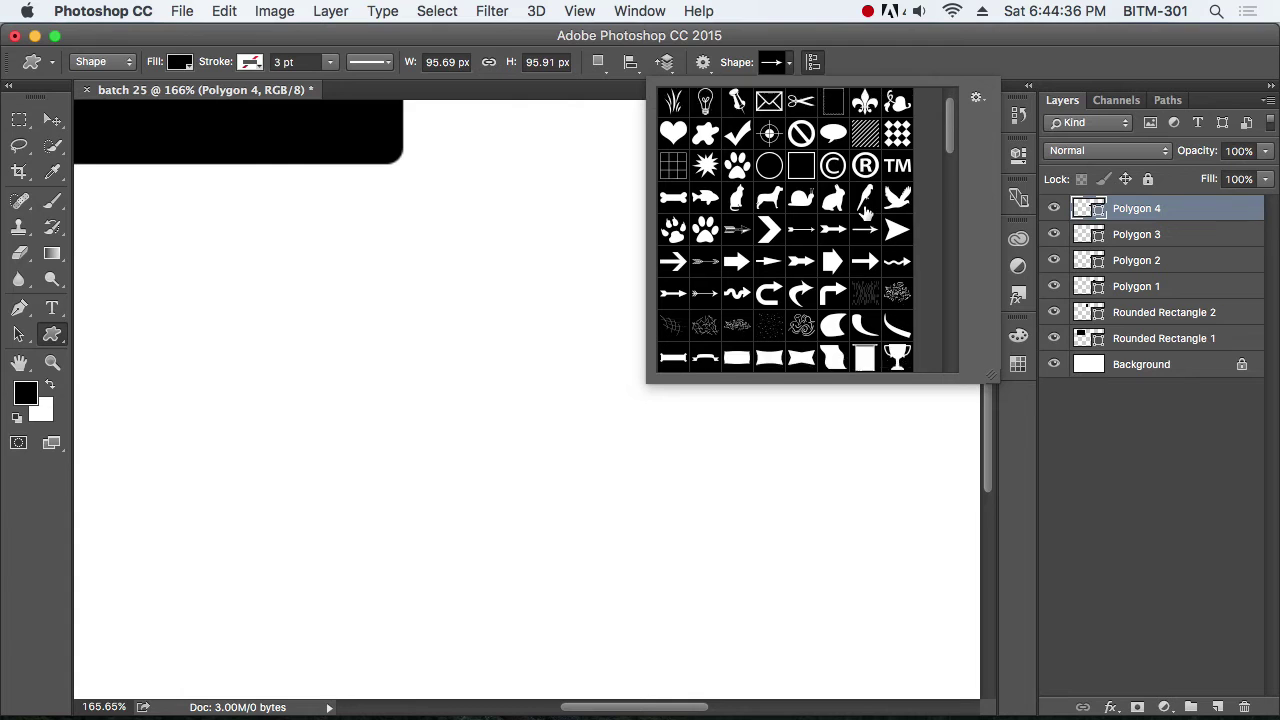
pyautogui.scroll(-2, 866, 212)
pyautogui.scroll(-2, 866, 212)
pyautogui.scroll(-2, 866, 212)
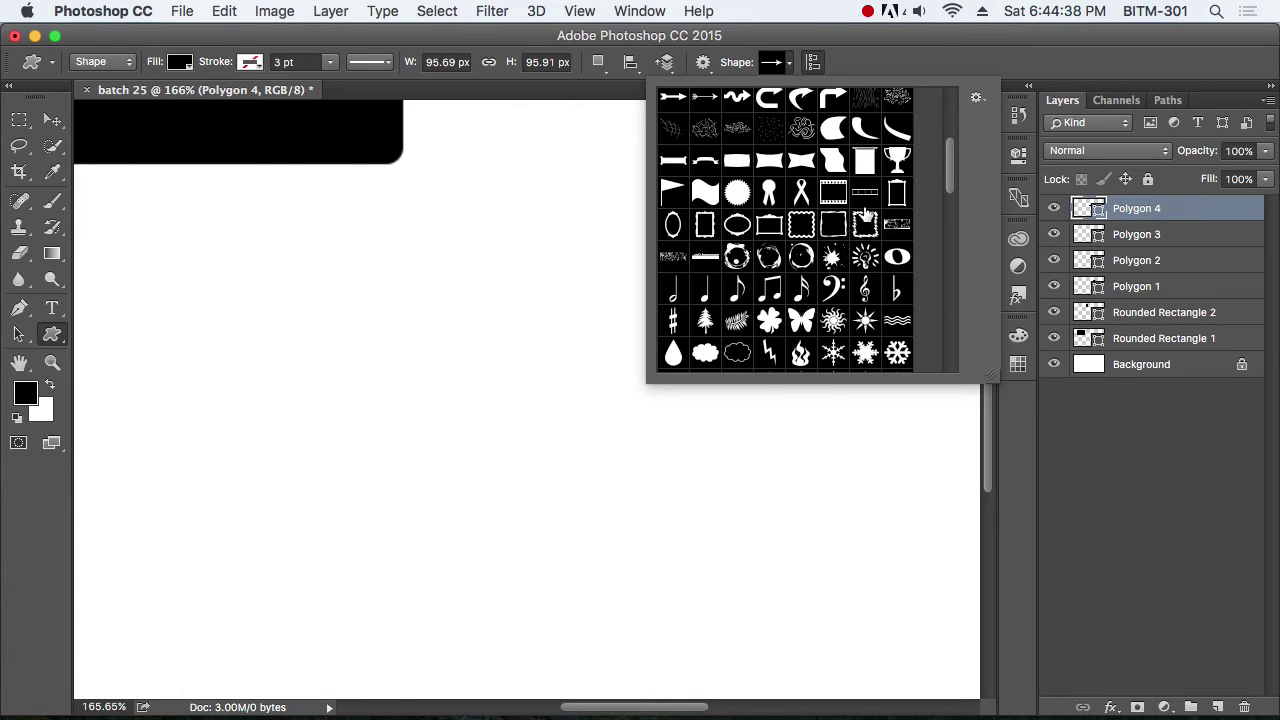
pyautogui.scroll(-2, 864, 218)
pyautogui.scroll(-2, 864, 220)
pyautogui.scroll(-2, 864, 224)
pyautogui.scroll(-2, 865, 230)
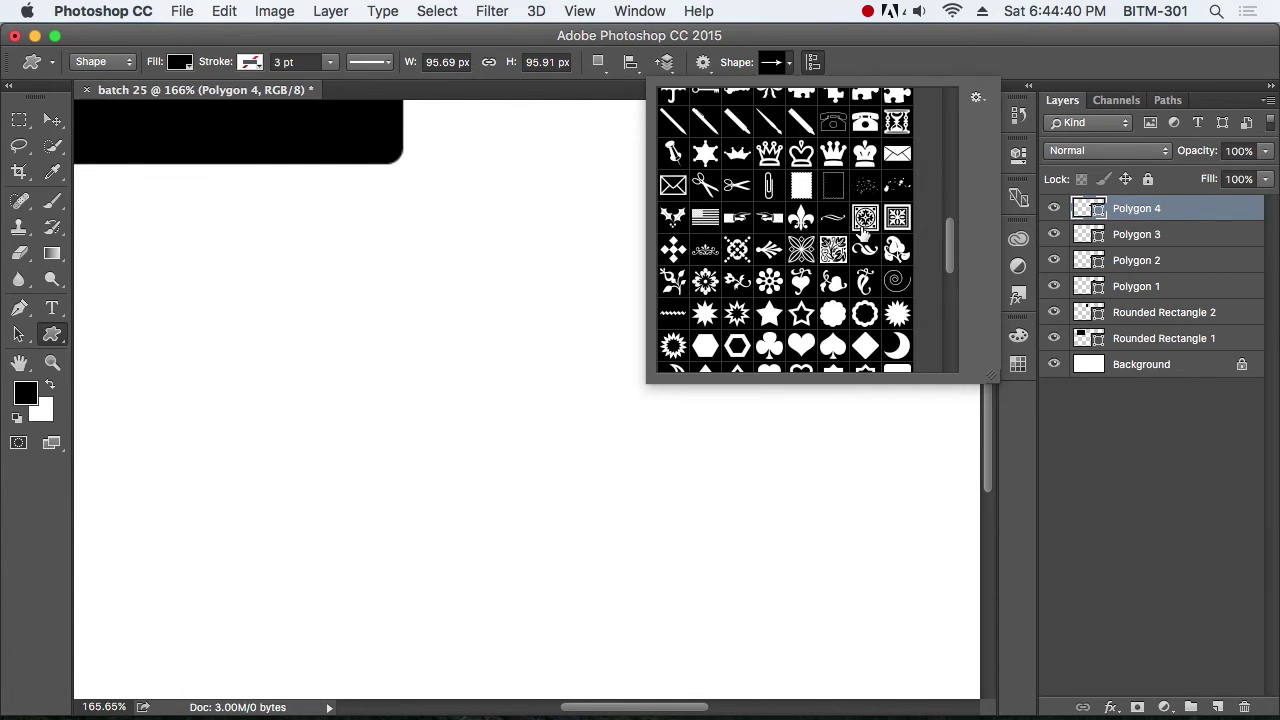
pyautogui.click(865, 156)
pyautogui.click(415, 319)
# Step: Create a 100 px wide crown with Preserve Proportions as Shape 1, then deselect it
pyautogui.moveTo(611, 251); pyautogui.dragTo(354, 218)
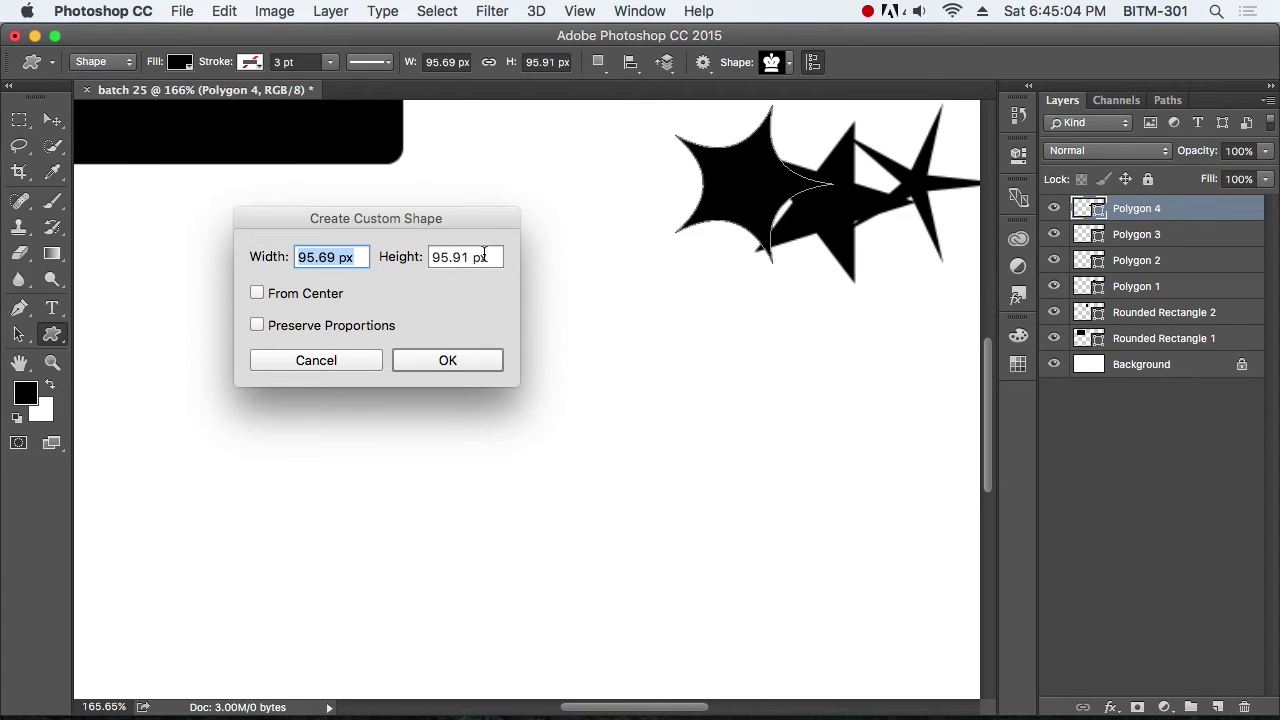
pyautogui.moveTo(449, 217); pyautogui.dragTo(473, 203)
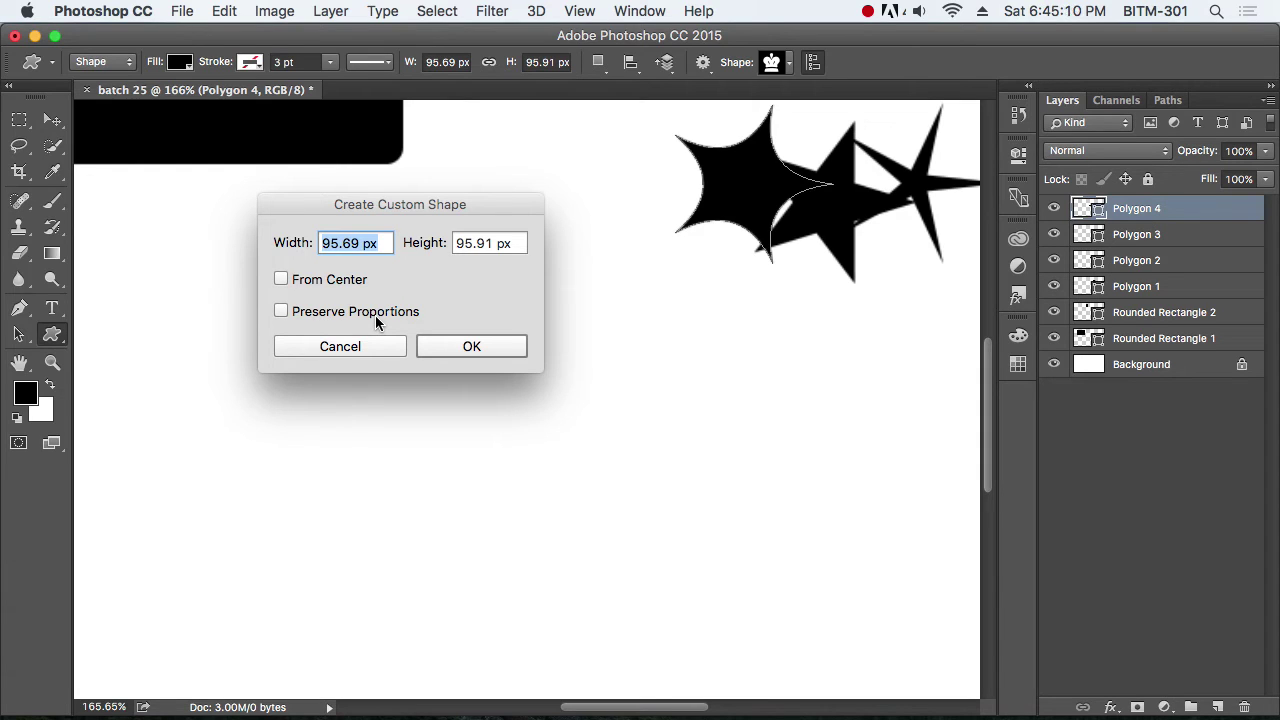
pyautogui.click(281, 312)
pyautogui.write('100')
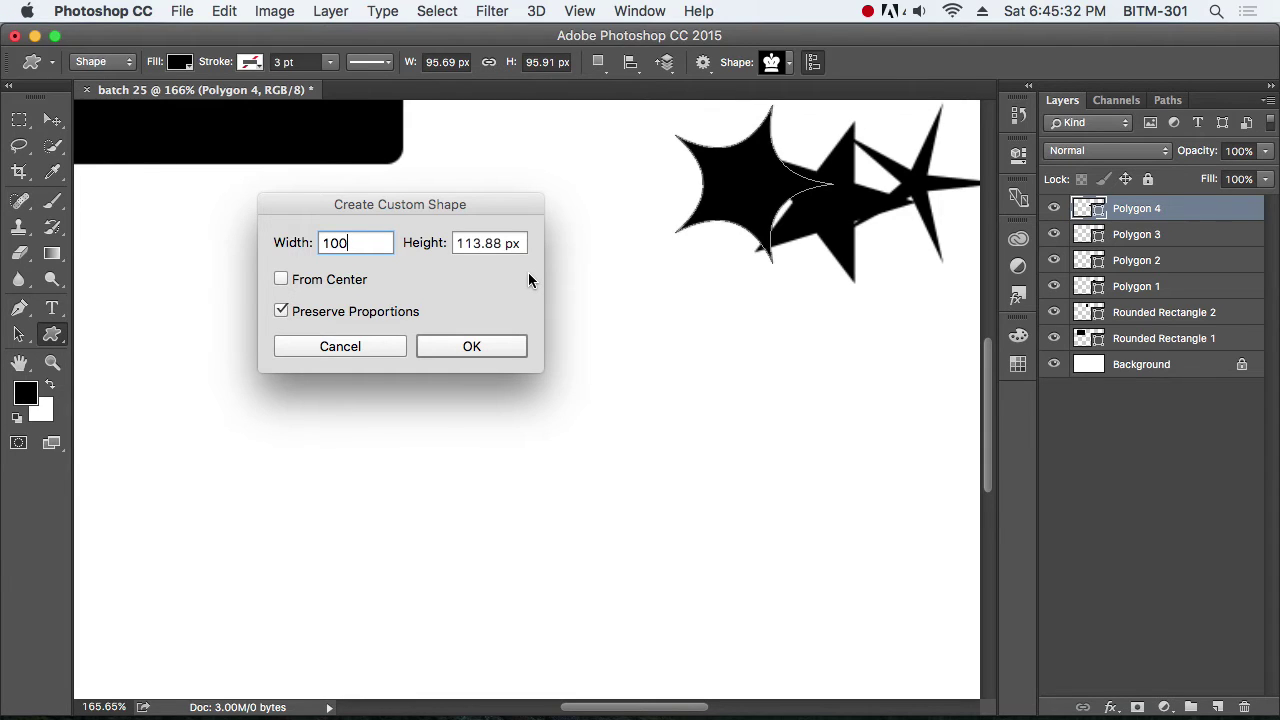
pyautogui.click(476, 346)
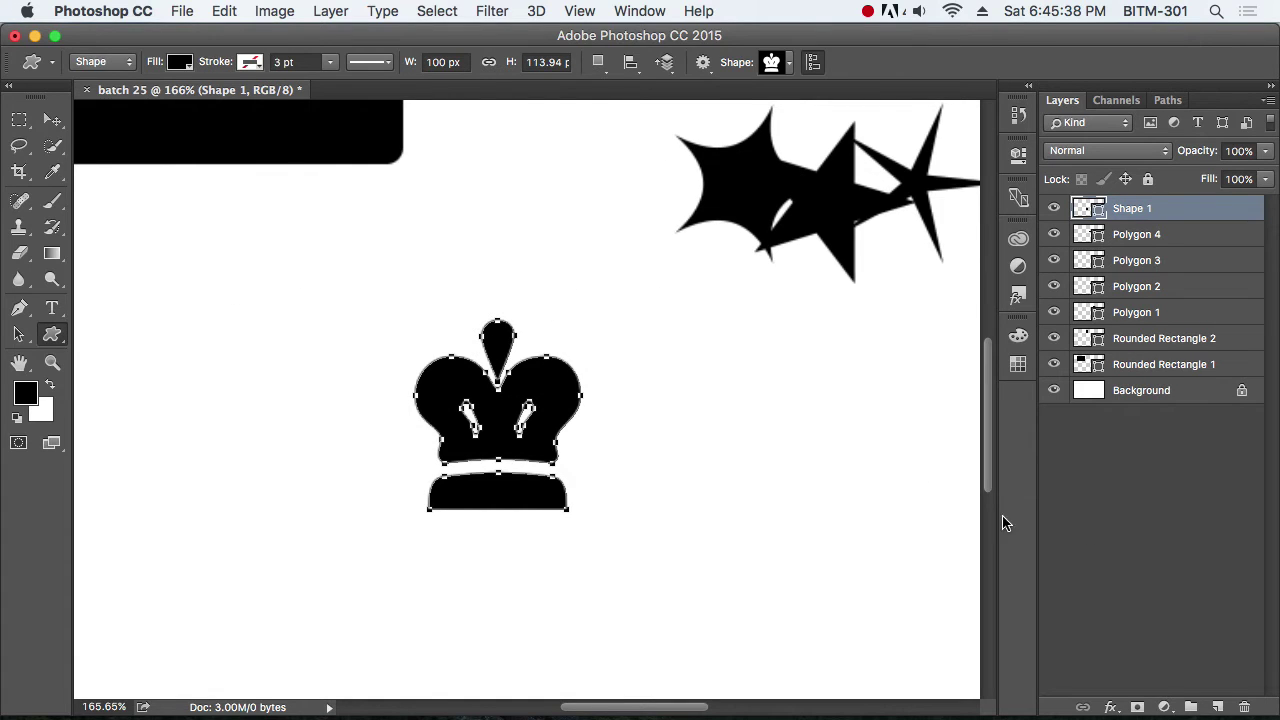
pyautogui.click(1130, 528)
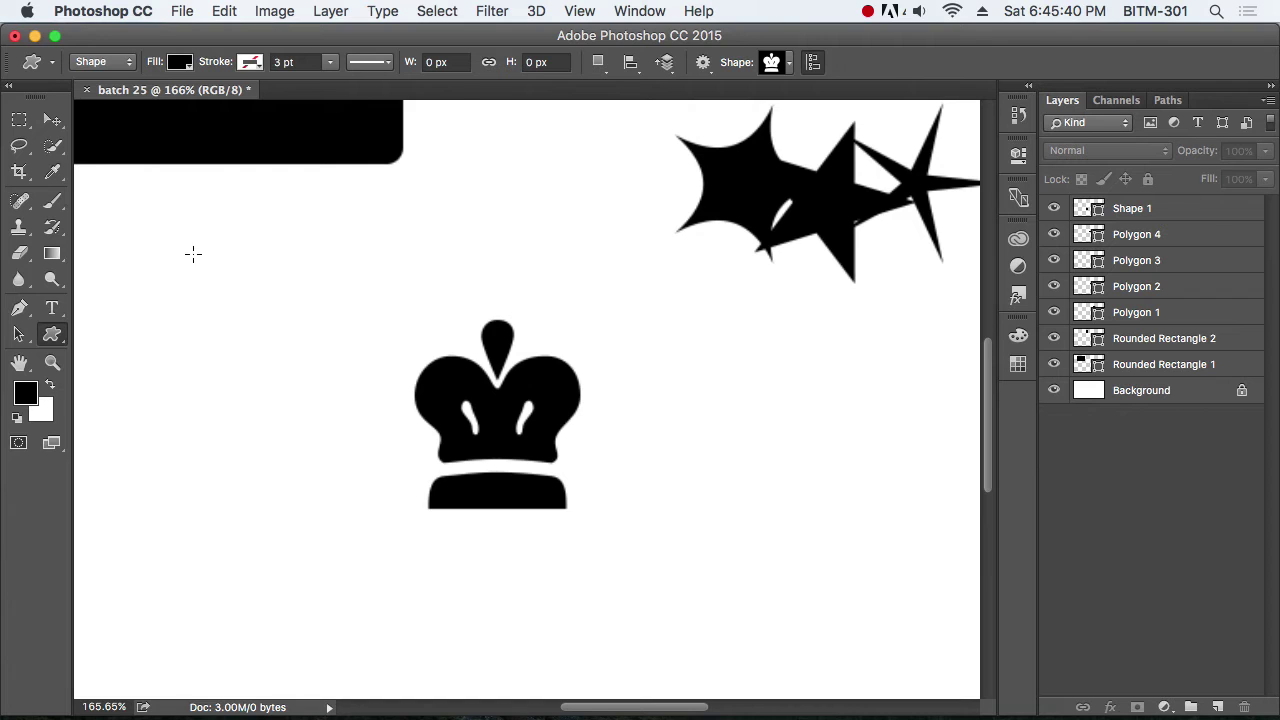
# Step: Draw a second crown, Shape 2, and move it up and left
pyautogui.moveTo(193, 254); pyautogui.dragTo(383, 452)
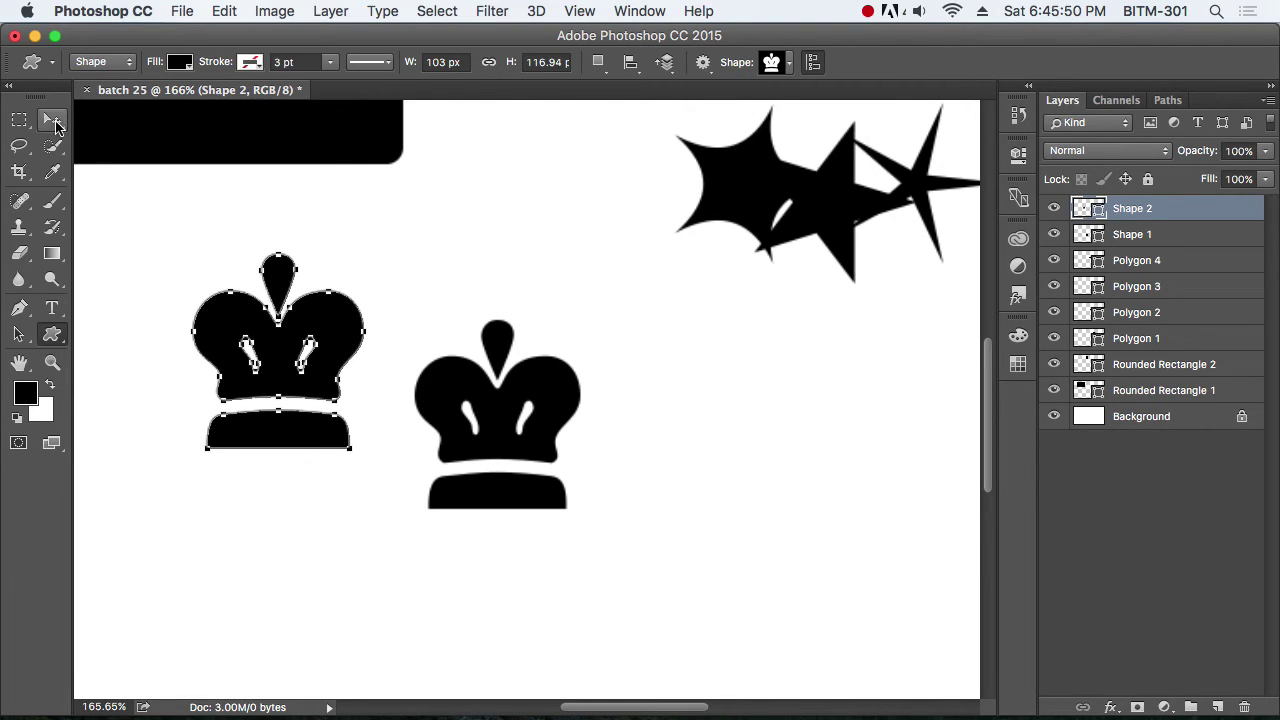
pyautogui.click(52, 120)
pyautogui.moveTo(350, 345); pyautogui.dragTo(283, 293)
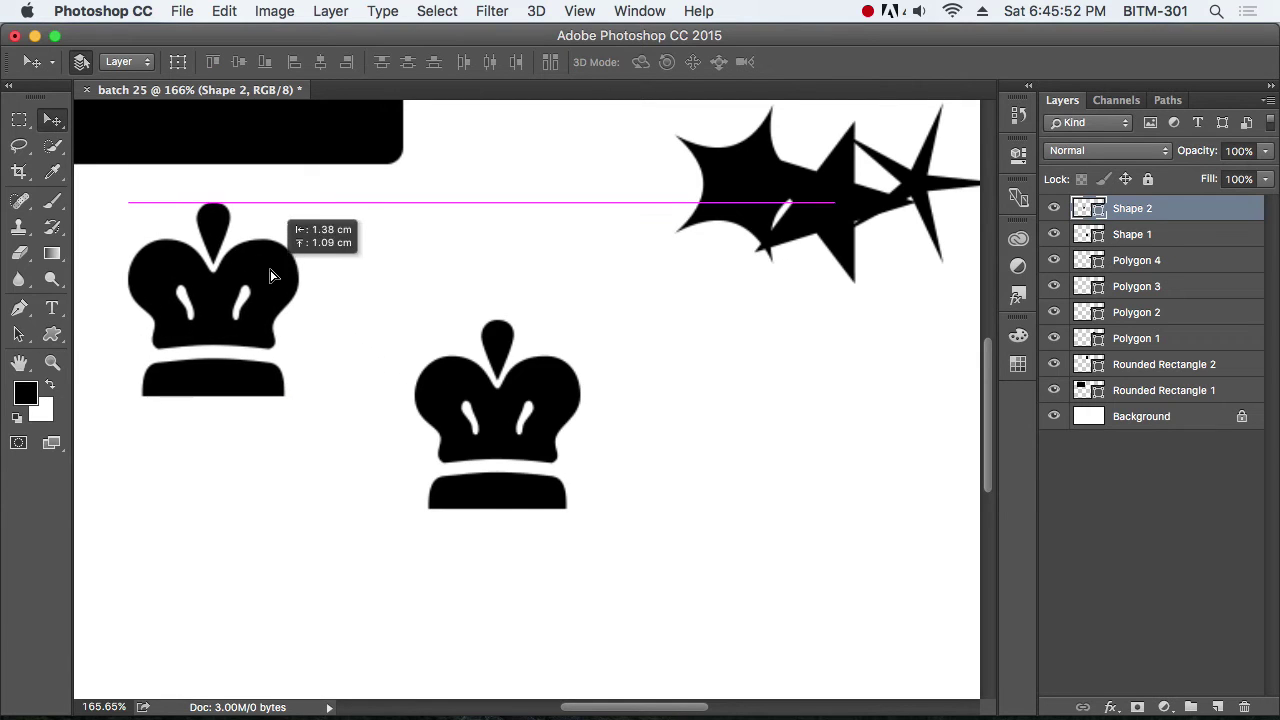
# Step: Pick the flag shape in the Custom Shape picker instead of the crown
pyautogui.click(53, 334)
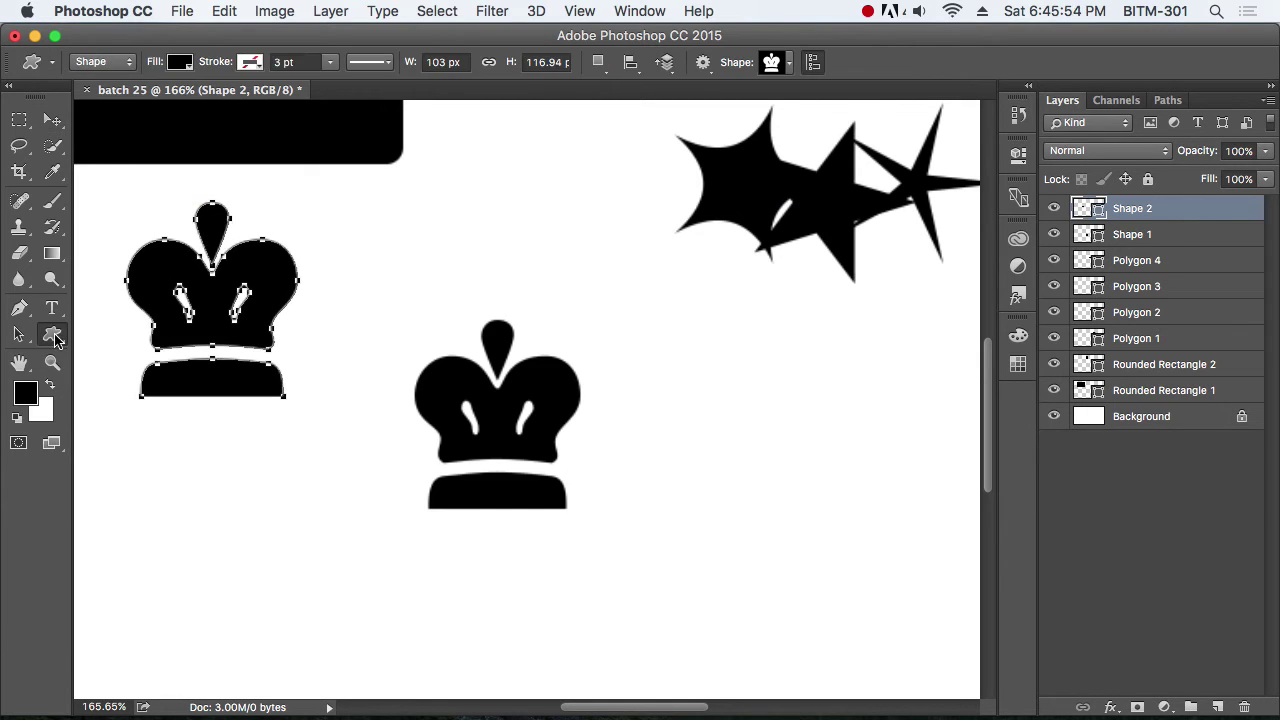
pyautogui.click(790, 63)
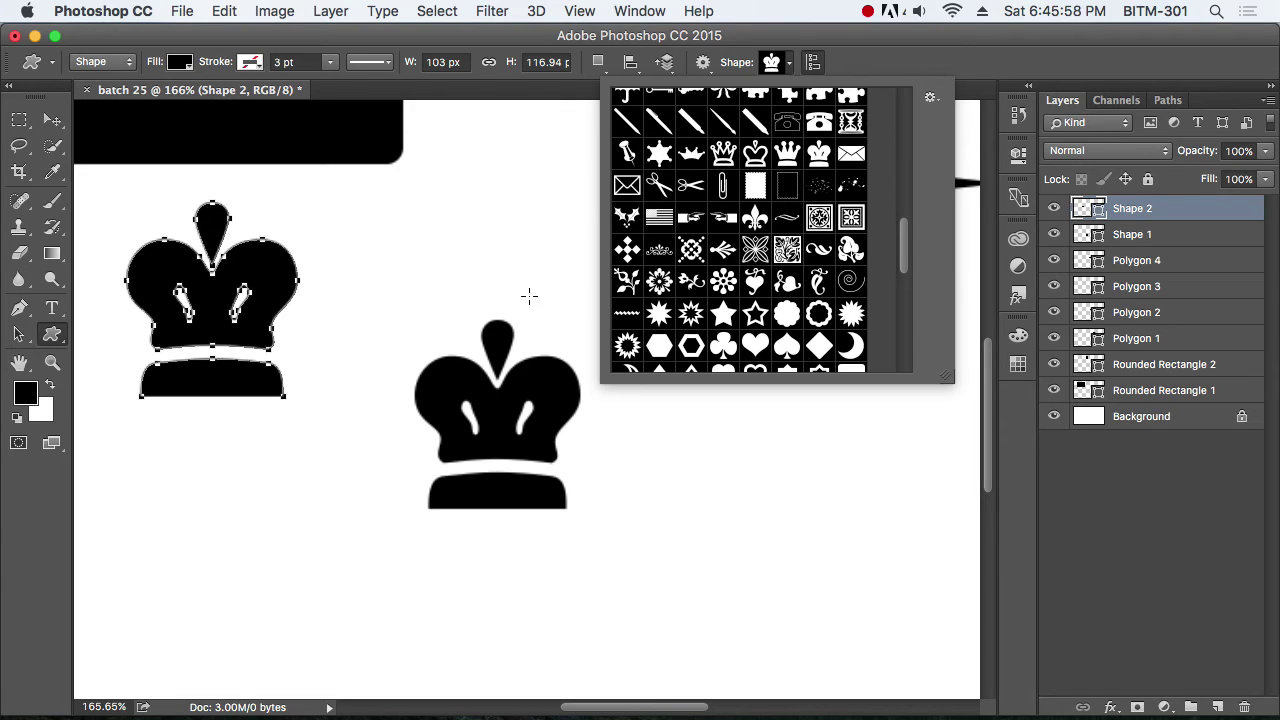
pyautogui.click(660, 219)
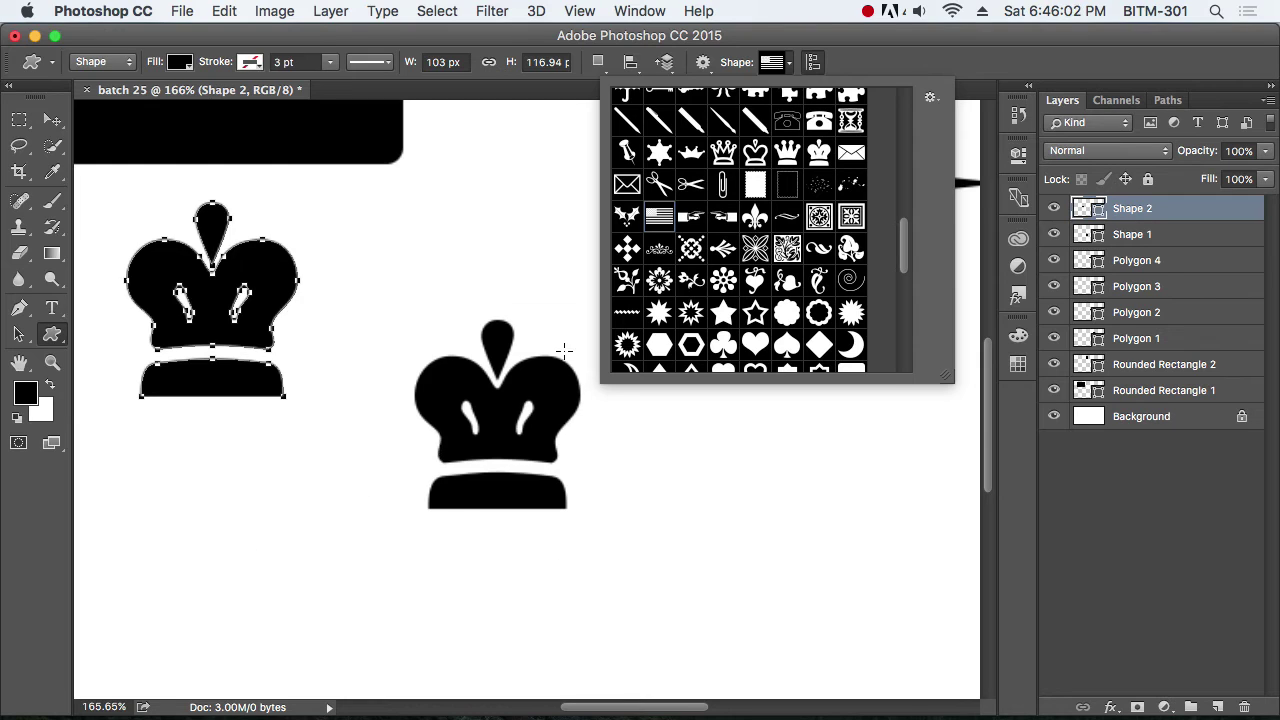
pyautogui.click(790, 65)
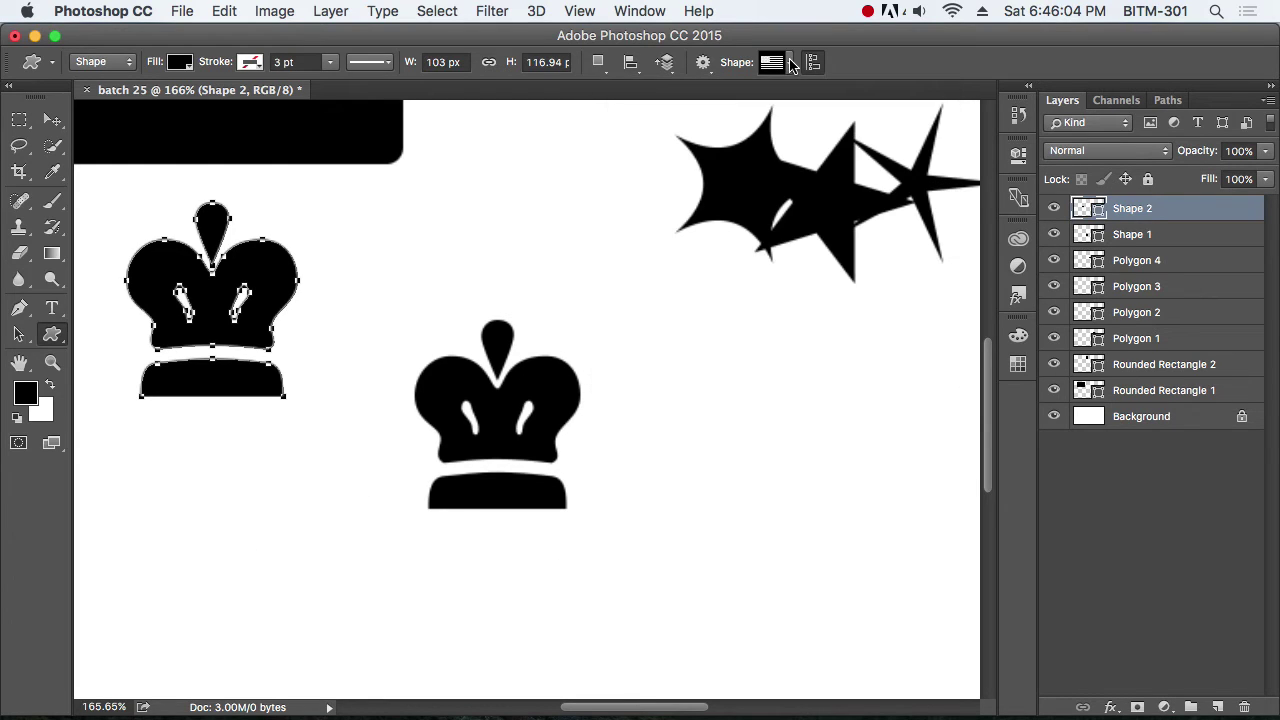
pyautogui.click(52, 119)
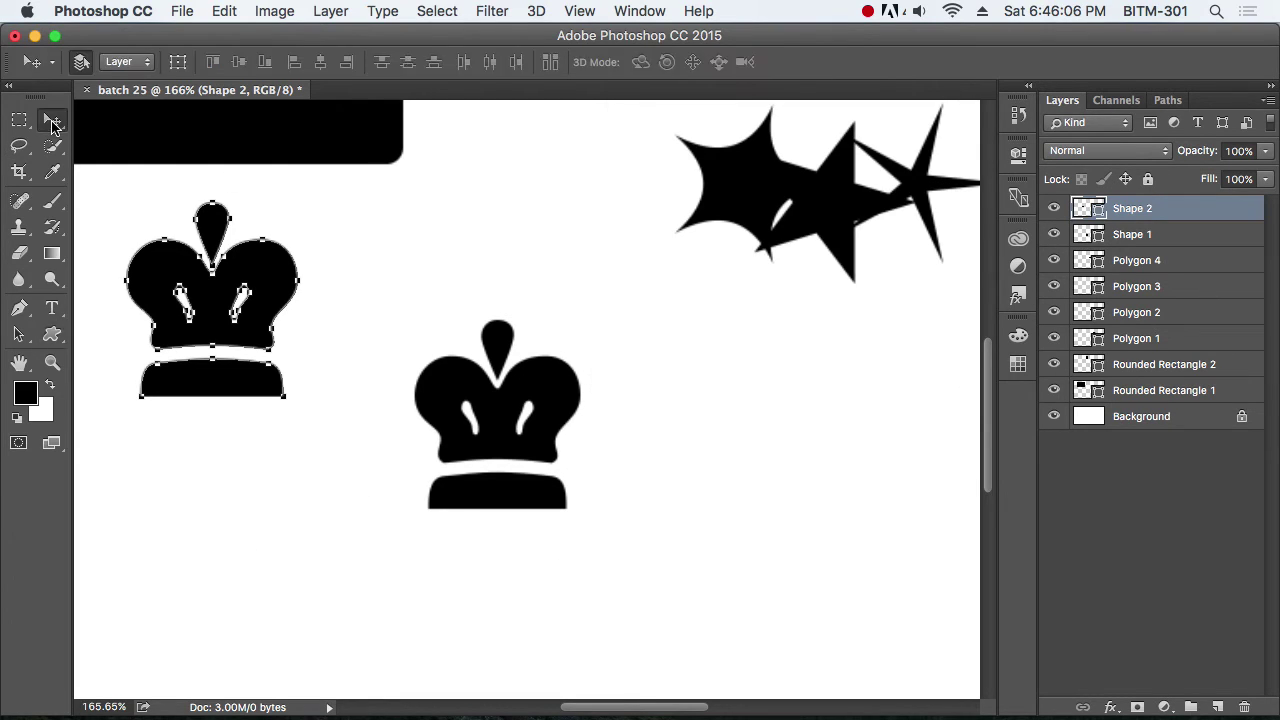
# Step: Spread the pentagon, rounded square, stars and large rectangle apart on the canvas
pyautogui.click(1105, 485)
pyautogui.scroll(-2, 688, 397)
pyautogui.scroll(-2, 688, 397)
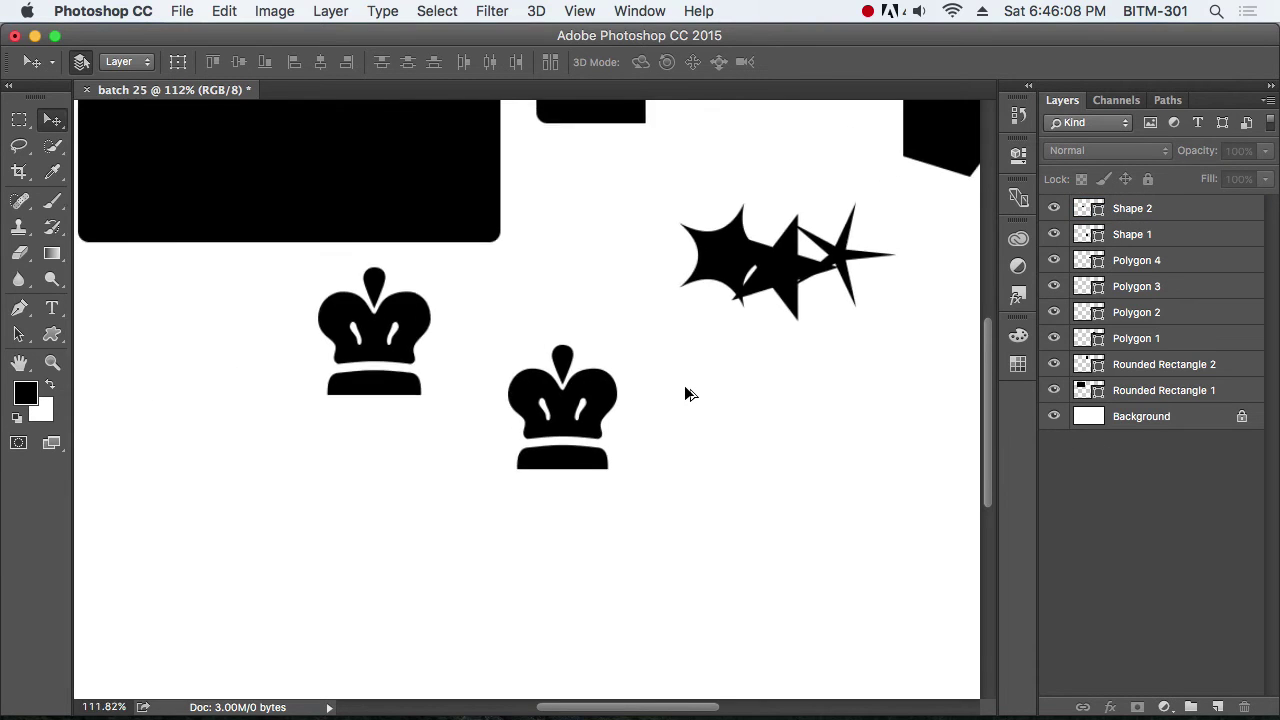
pyautogui.scroll(-5, 688, 397)
pyautogui.scroll(-1, 688, 397)
pyautogui.scroll(2, 510, 343)
pyautogui.scroll(1, 510, 343)
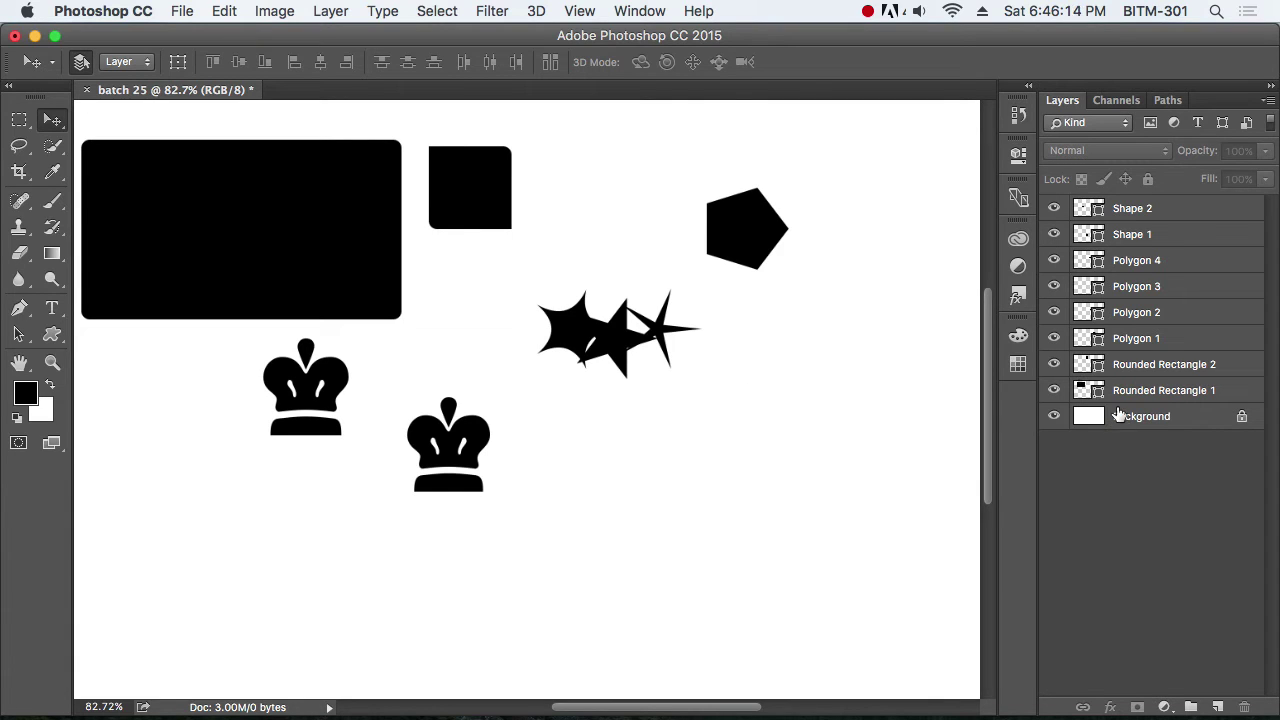
pyautogui.moveTo(737, 251); pyautogui.dragTo(821, 229)
pyautogui.moveTo(491, 194); pyautogui.dragTo(617, 171)
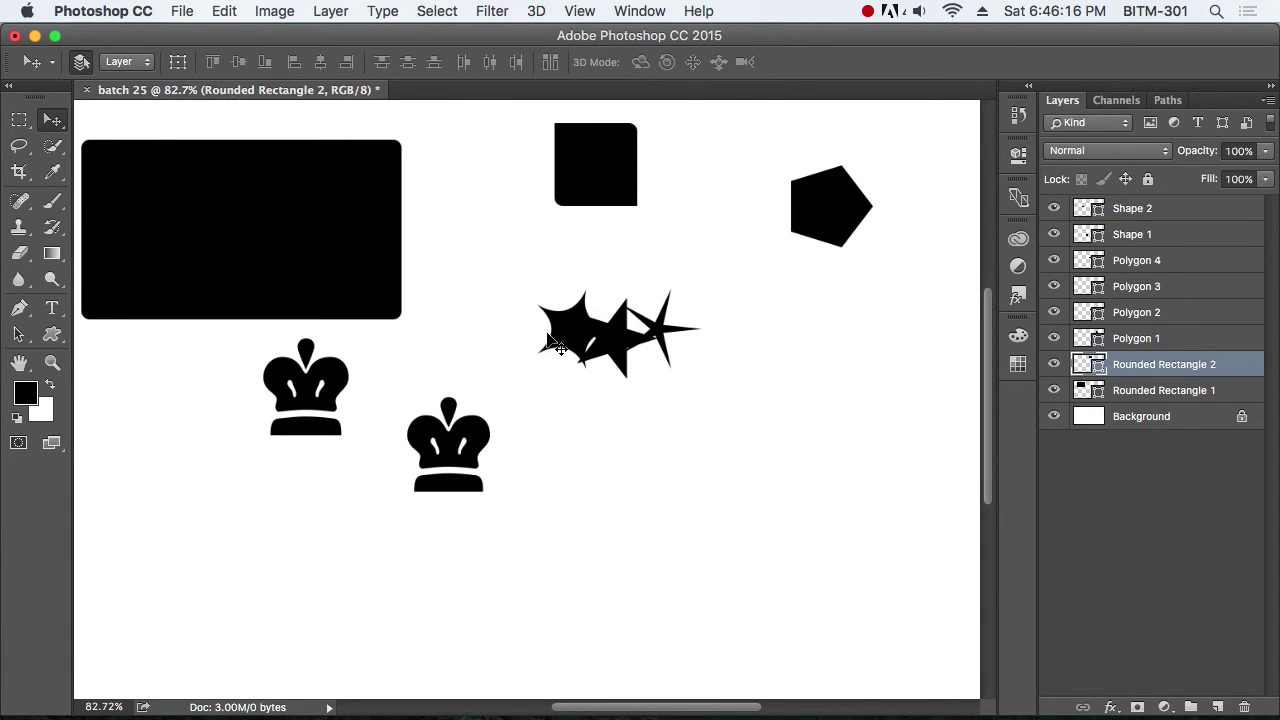
pyautogui.moveTo(560, 348); pyautogui.dragTo(513, 288)
pyautogui.moveTo(620, 345); pyautogui.dragTo(568, 383)
pyautogui.moveTo(680, 330); pyautogui.dragTo(757, 309)
pyautogui.moveTo(608, 194); pyautogui.dragTo(665, 197)
pyautogui.moveTo(527, 270); pyautogui.dragTo(528, 247)
pyautogui.moveTo(298, 230)
pyautogui.mouseDown()
pyautogui.moveTo(320, 220)
pyautogui.moveTo(308, 210)
pyautogui.mouseUp()
# Step: Reposition the stars and large rectangle further, then delete the Polygon 1 pentagon
pyautogui.scroll(-1, 620, 258)
pyautogui.scroll(-4, 621, 260)
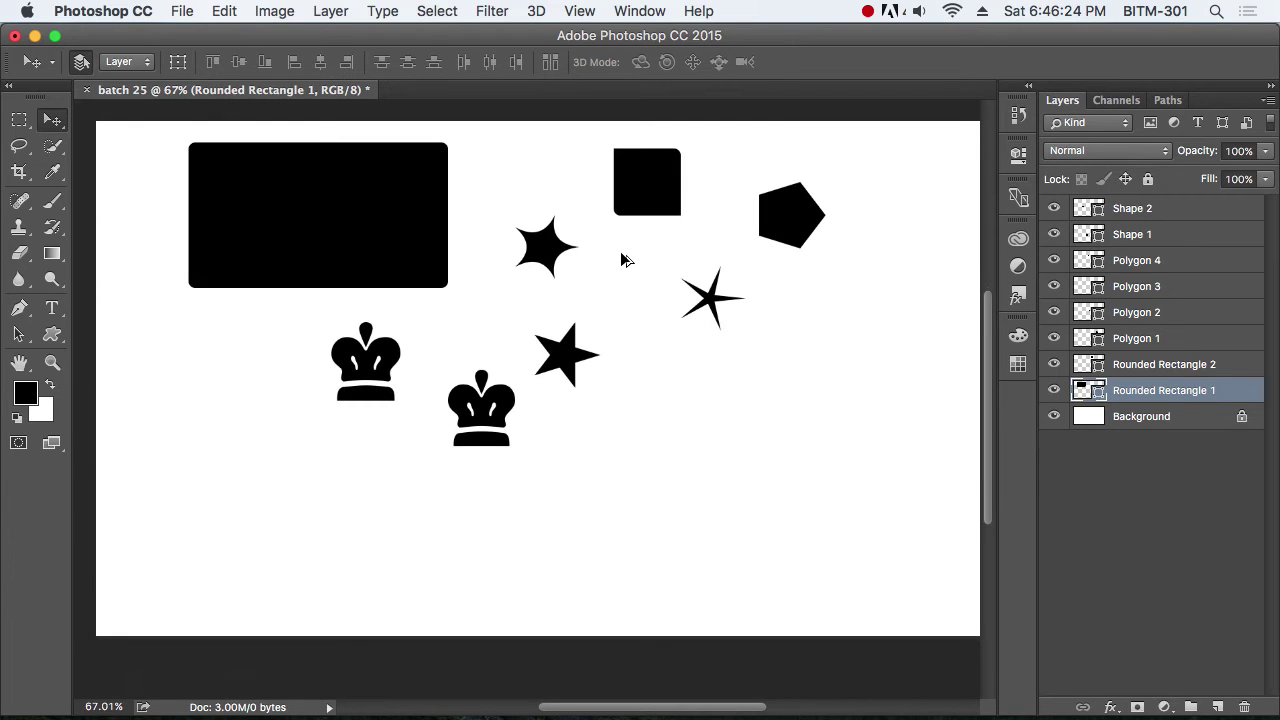
pyautogui.scroll(1, 635, 273)
pyautogui.scroll(1, 645, 272)
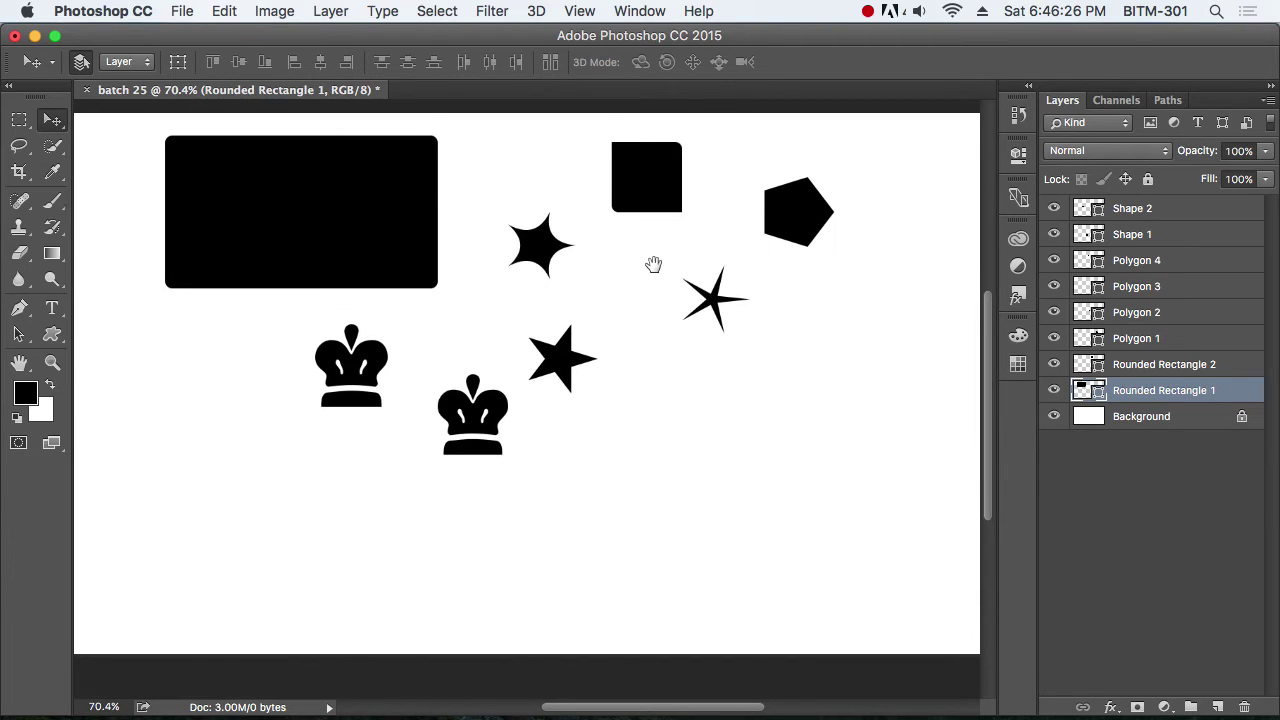
pyautogui.scroll(1, 657, 278)
pyautogui.scroll(1, 662, 290)
pyautogui.scroll(-2, 670, 292)
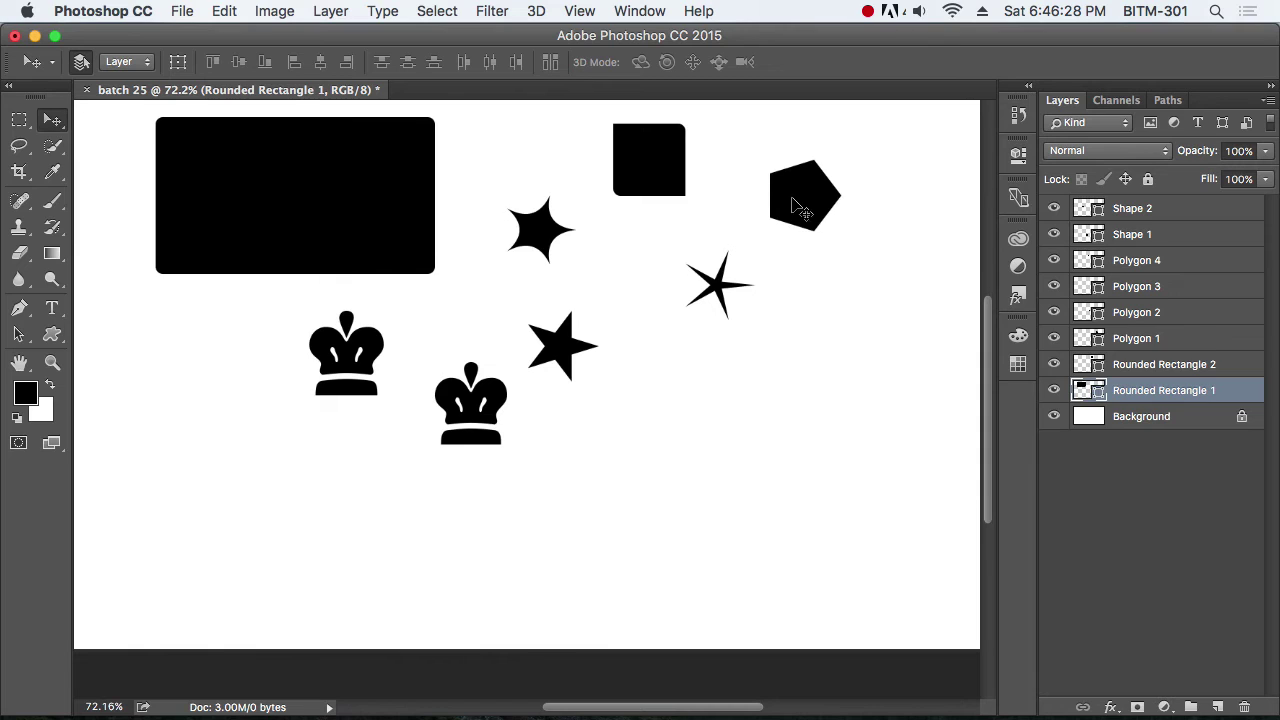
pyautogui.moveTo(796, 205); pyautogui.dragTo(852, 224)
pyautogui.moveTo(670, 174); pyautogui.dragTo(704, 208)
pyautogui.moveTo(718, 285); pyautogui.dragTo(737, 297)
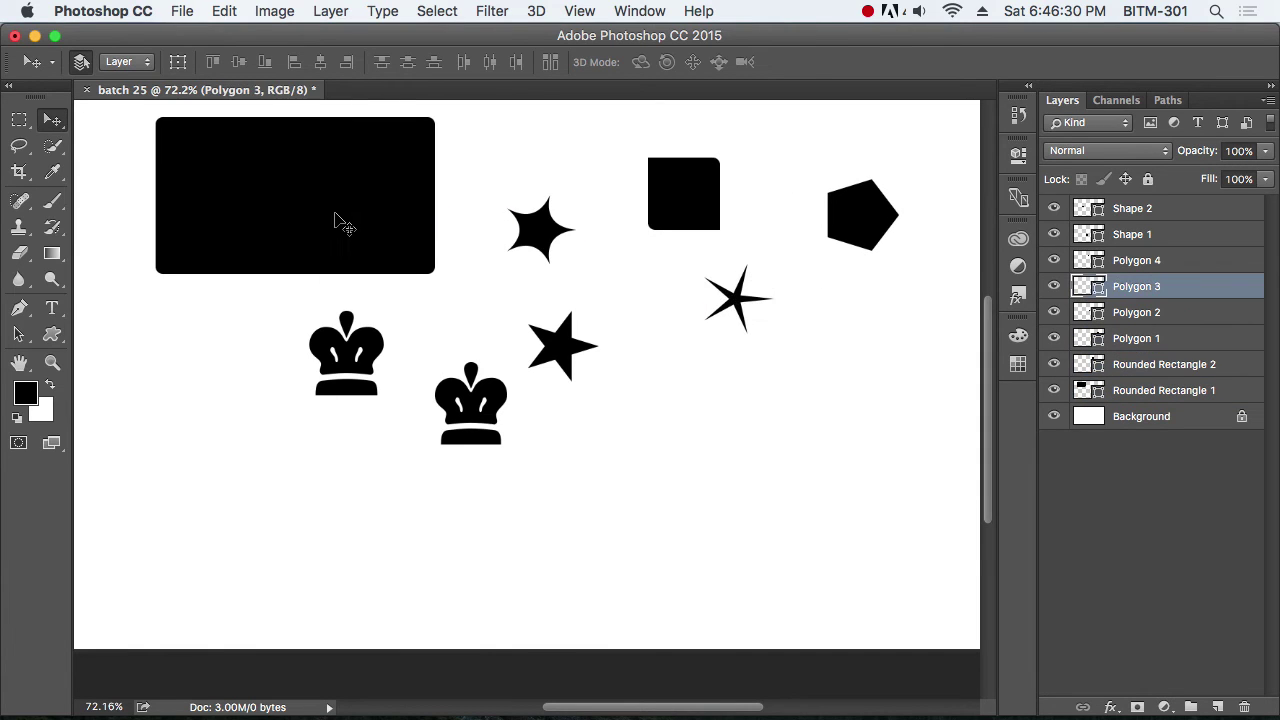
pyautogui.moveTo(337, 220); pyautogui.dragTo(285, 218)
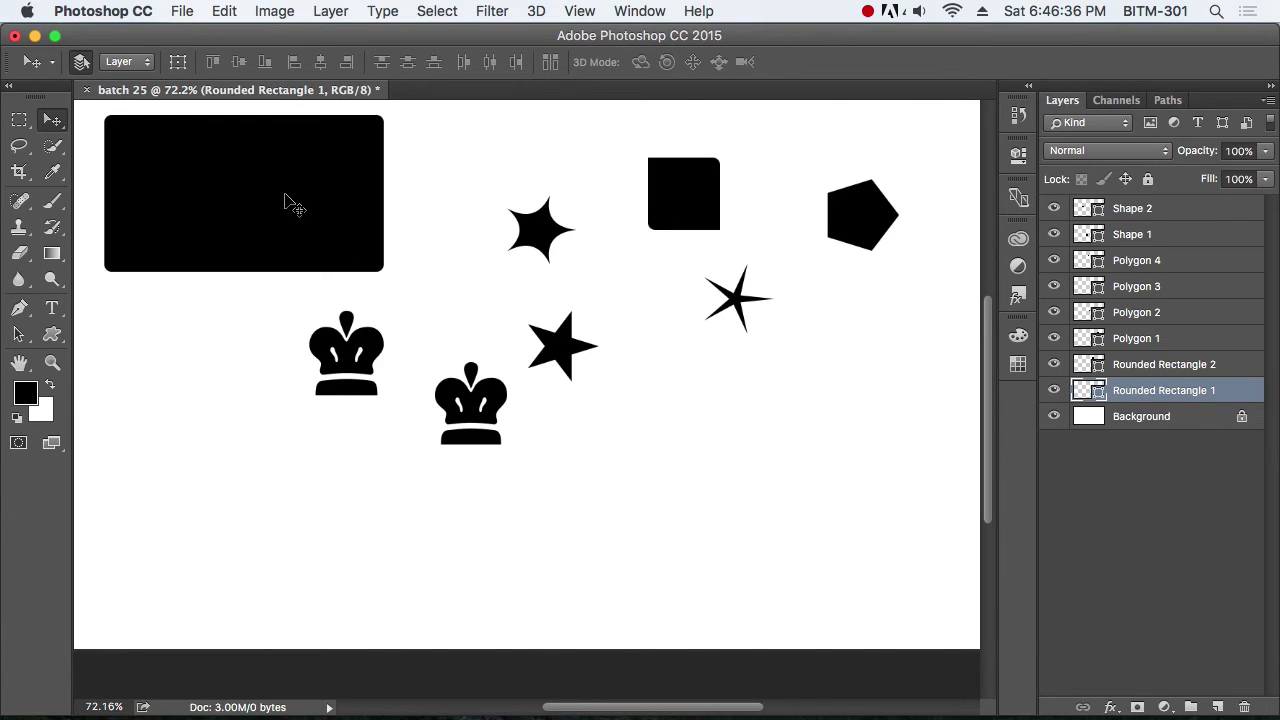
pyautogui.click(1180, 337)
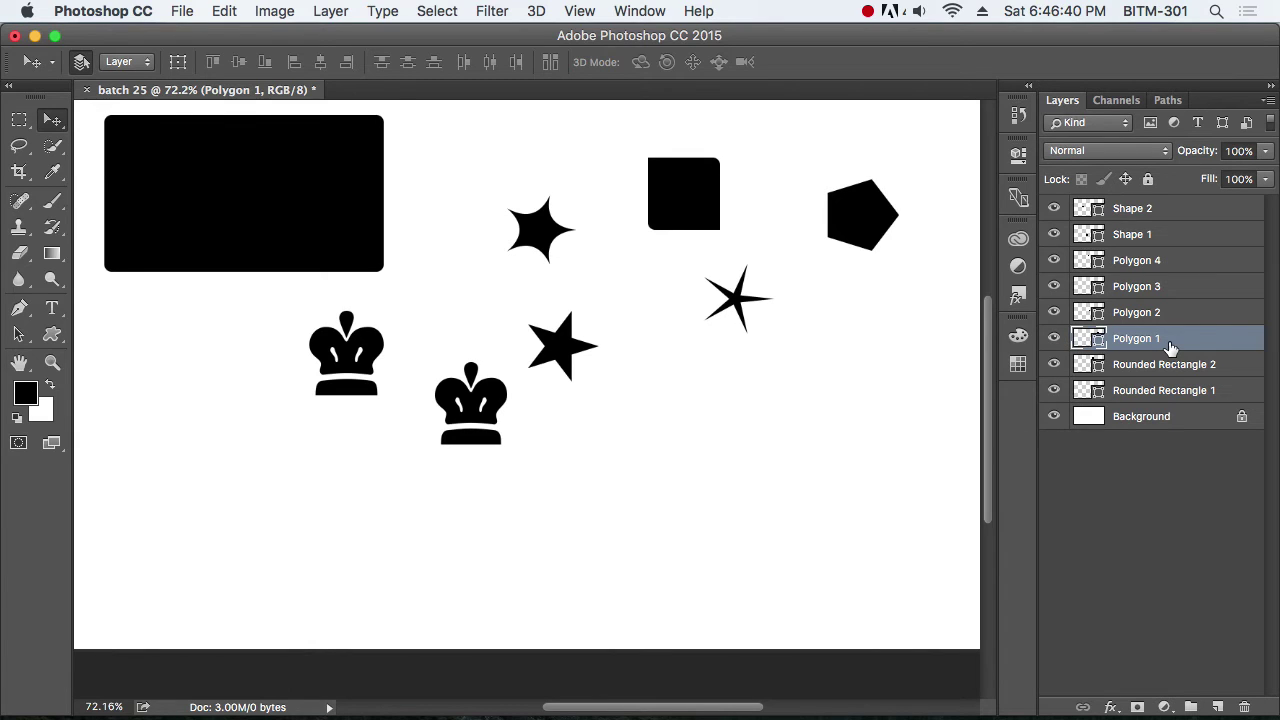
pyautogui.press('Delete')
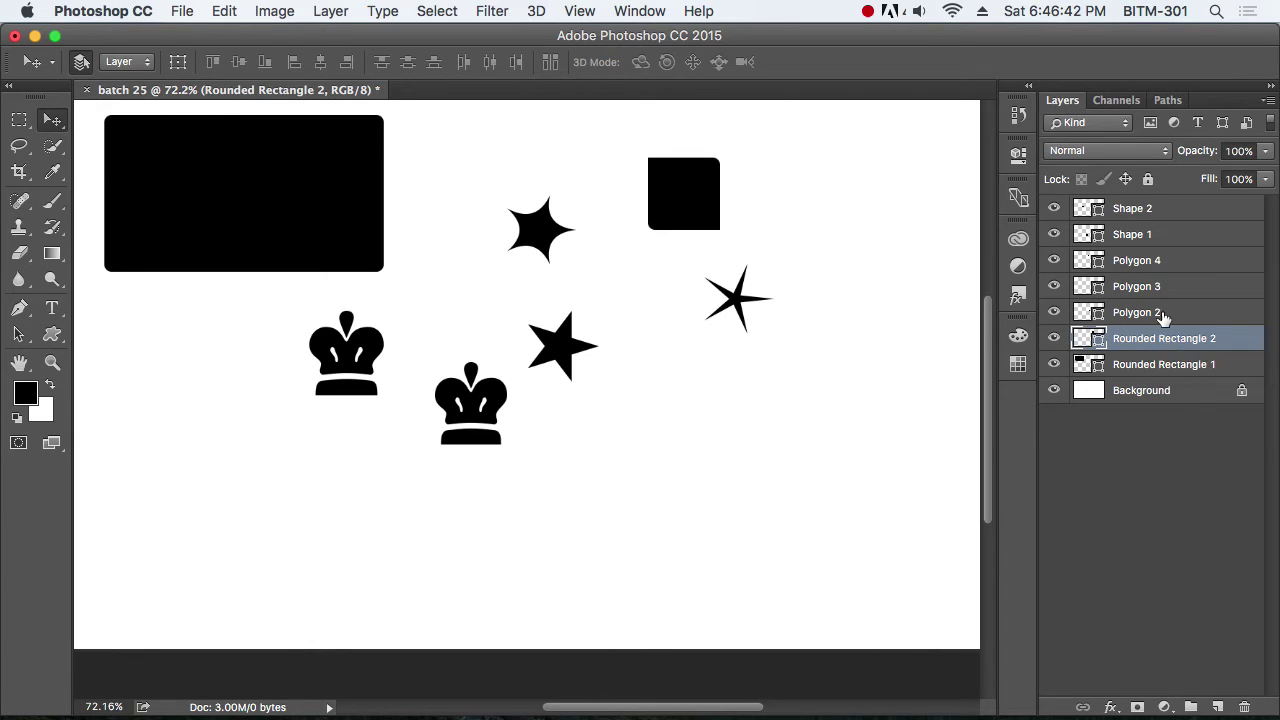
# Step: Move the small square far right, and shift the four-point star, big rectangle, crown and five-point star
pyautogui.click(1165, 314)
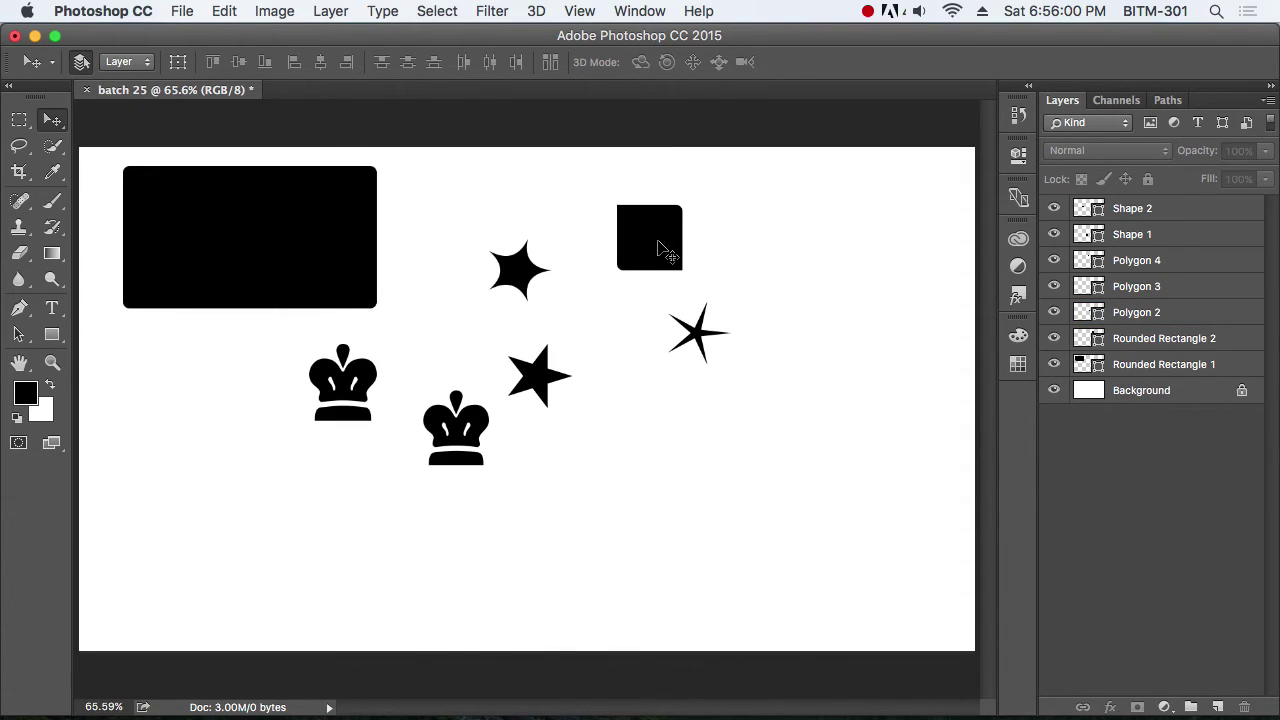
pyautogui.click(660, 247)
pyautogui.moveTo(660, 247); pyautogui.dragTo(857, 247)
pyautogui.moveTo(522, 276); pyautogui.dragTo(670, 244)
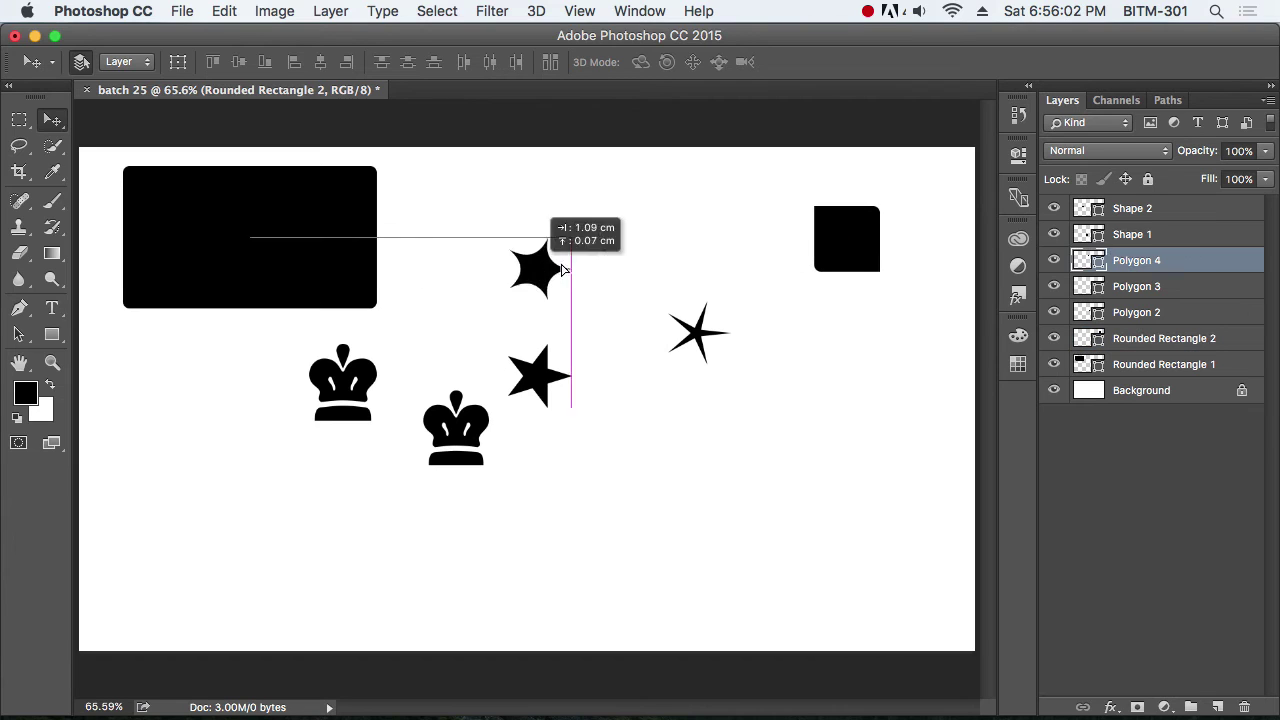
pyautogui.moveTo(309, 237); pyautogui.dragTo(486, 238)
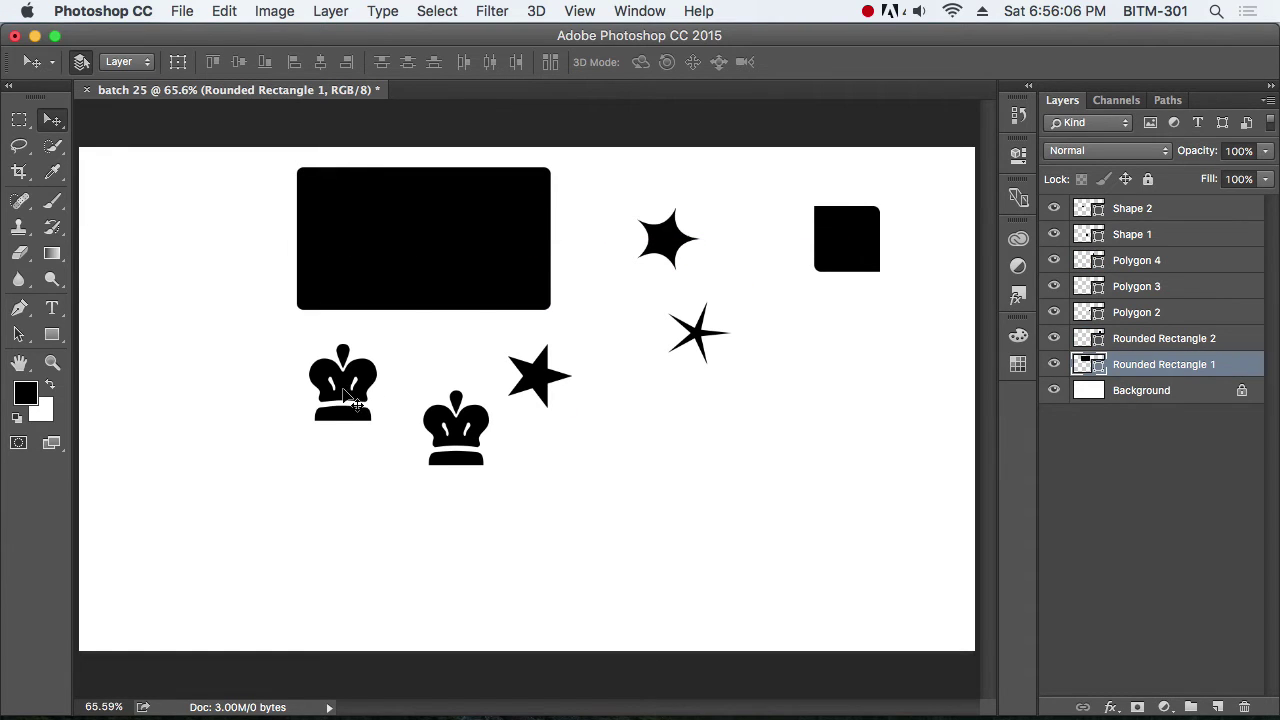
pyautogui.moveTo(345, 395); pyautogui.dragTo(332, 395)
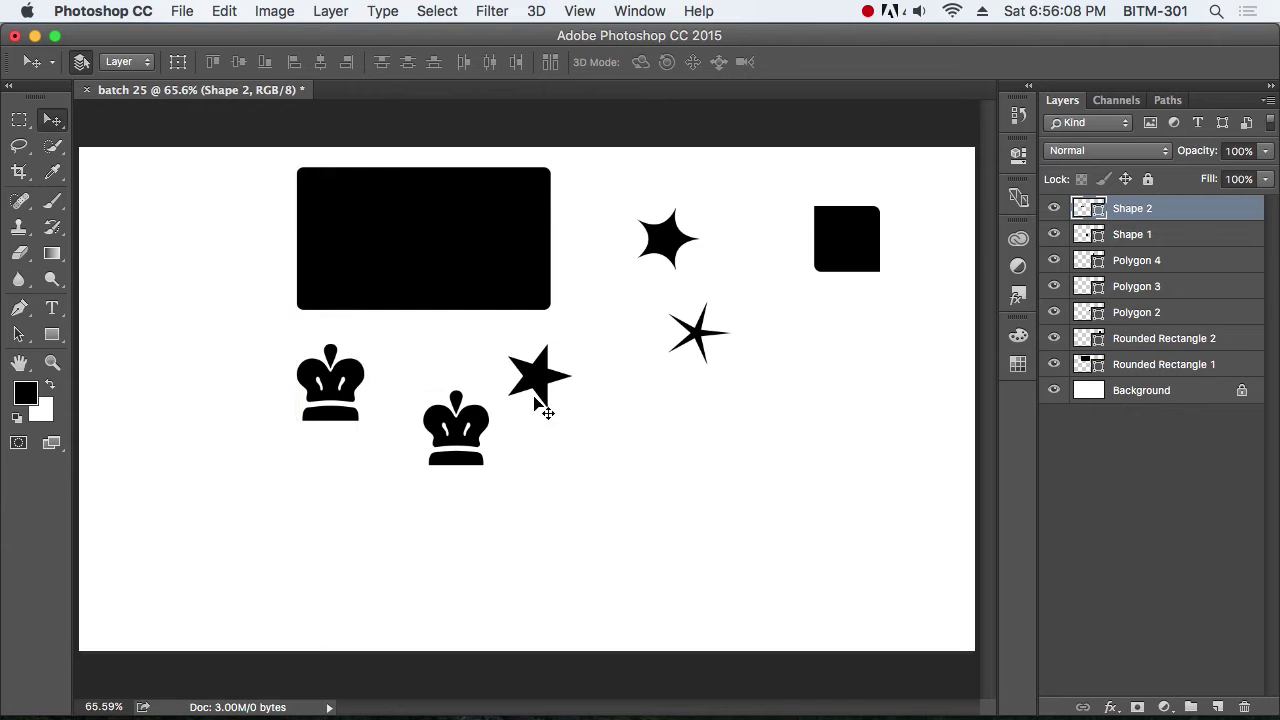
pyautogui.moveTo(545, 380); pyautogui.dragTo(585, 380)
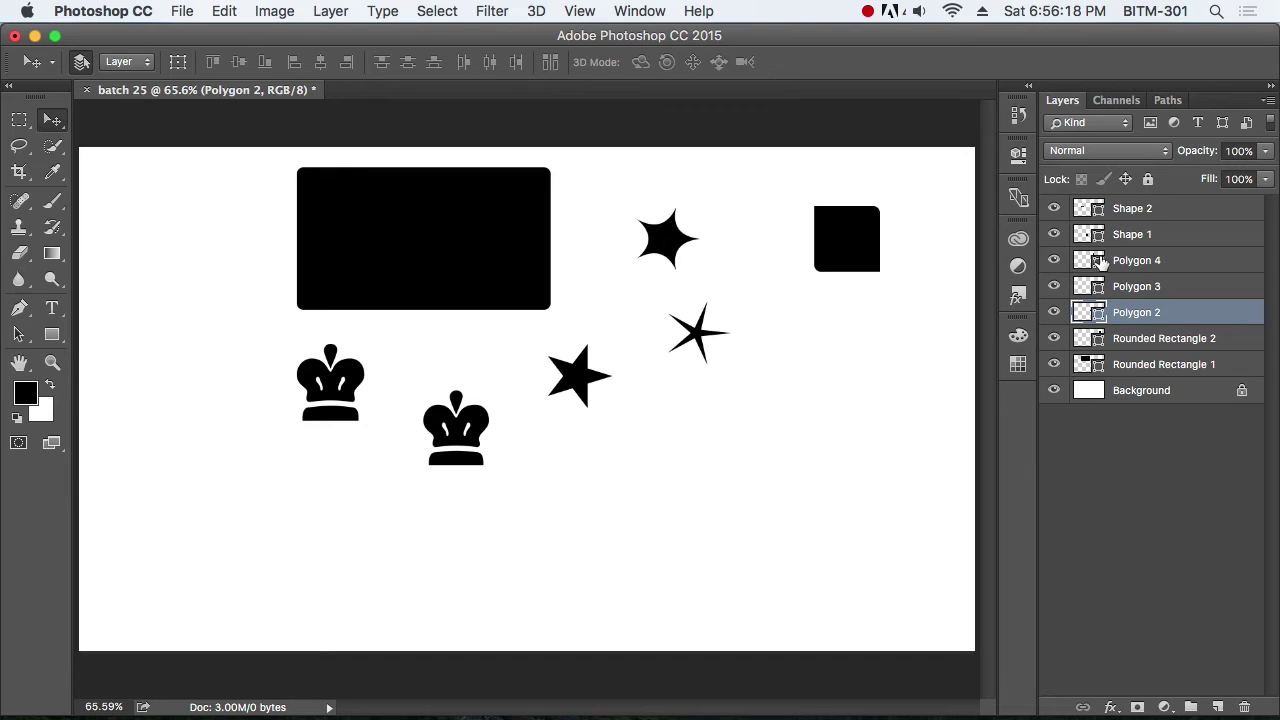
# Step: Step through the layers from Shape 2 down to Rounded Rectangle 1
pyautogui.click(1136, 210)
pyautogui.click(1162, 366)
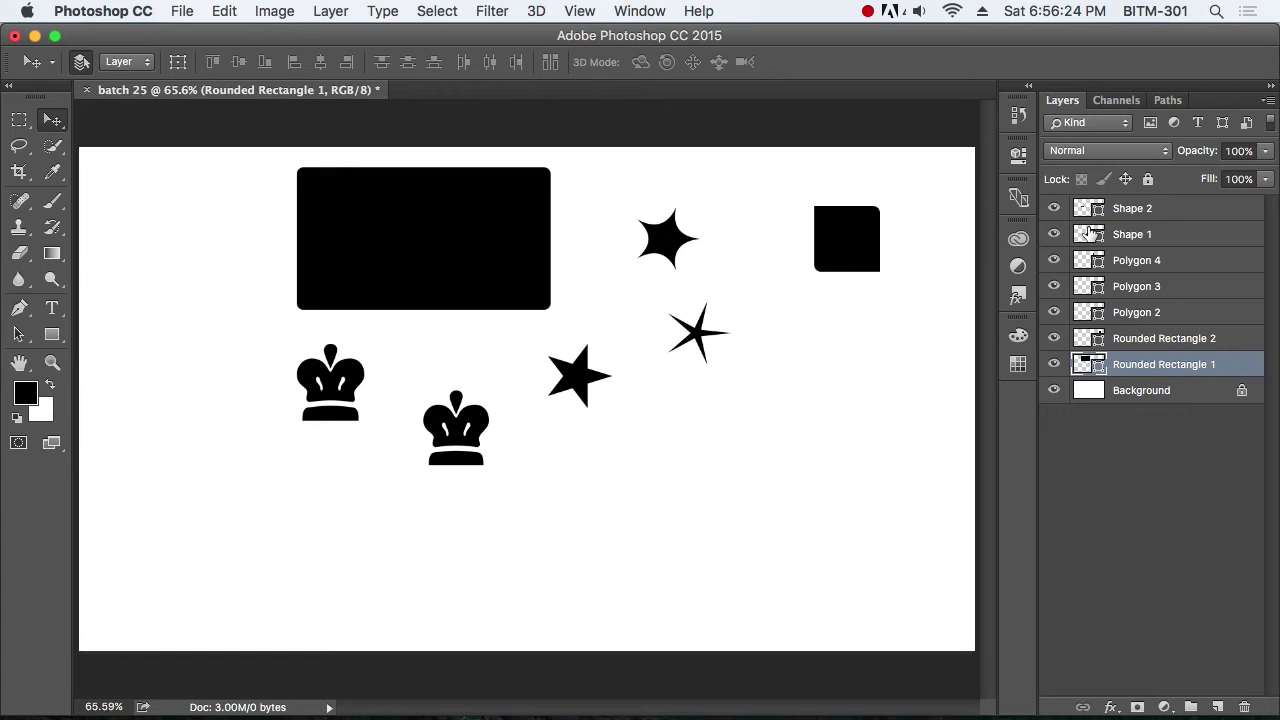
pyautogui.click(1142, 212)
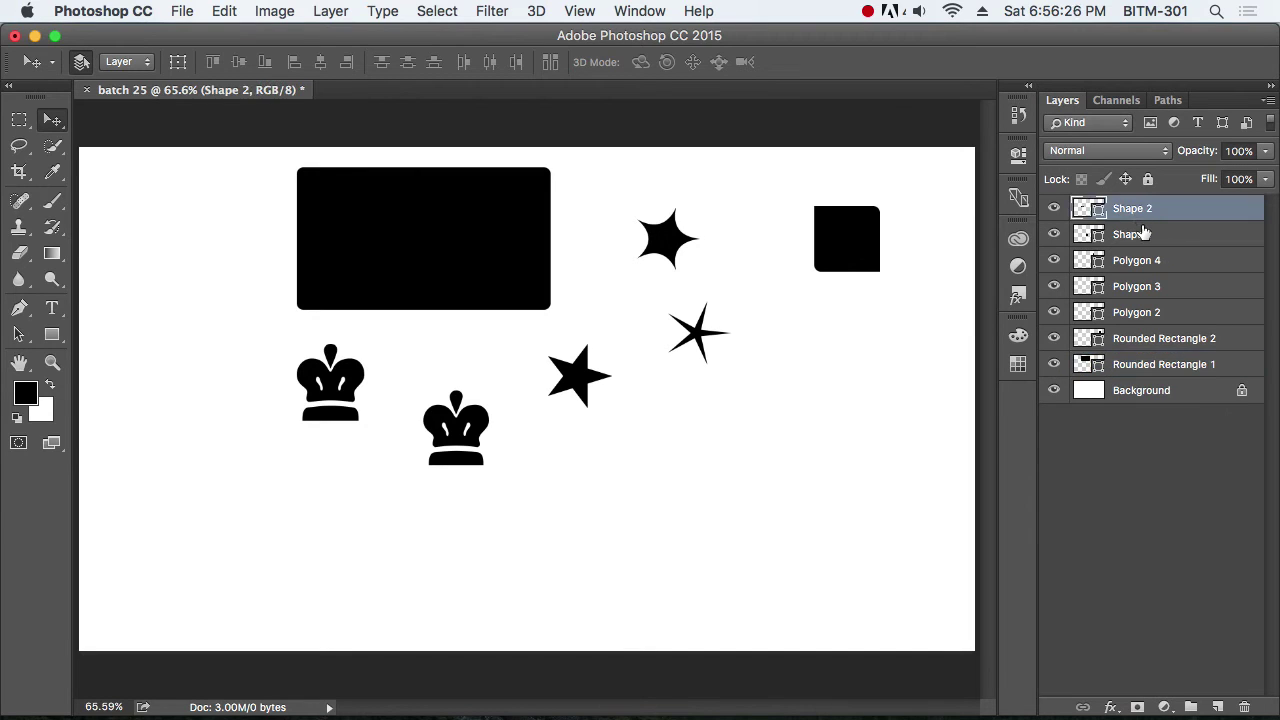
pyautogui.click(1140, 235)
pyautogui.click(1142, 262)
pyautogui.click(1145, 211)
pyautogui.click(1145, 236)
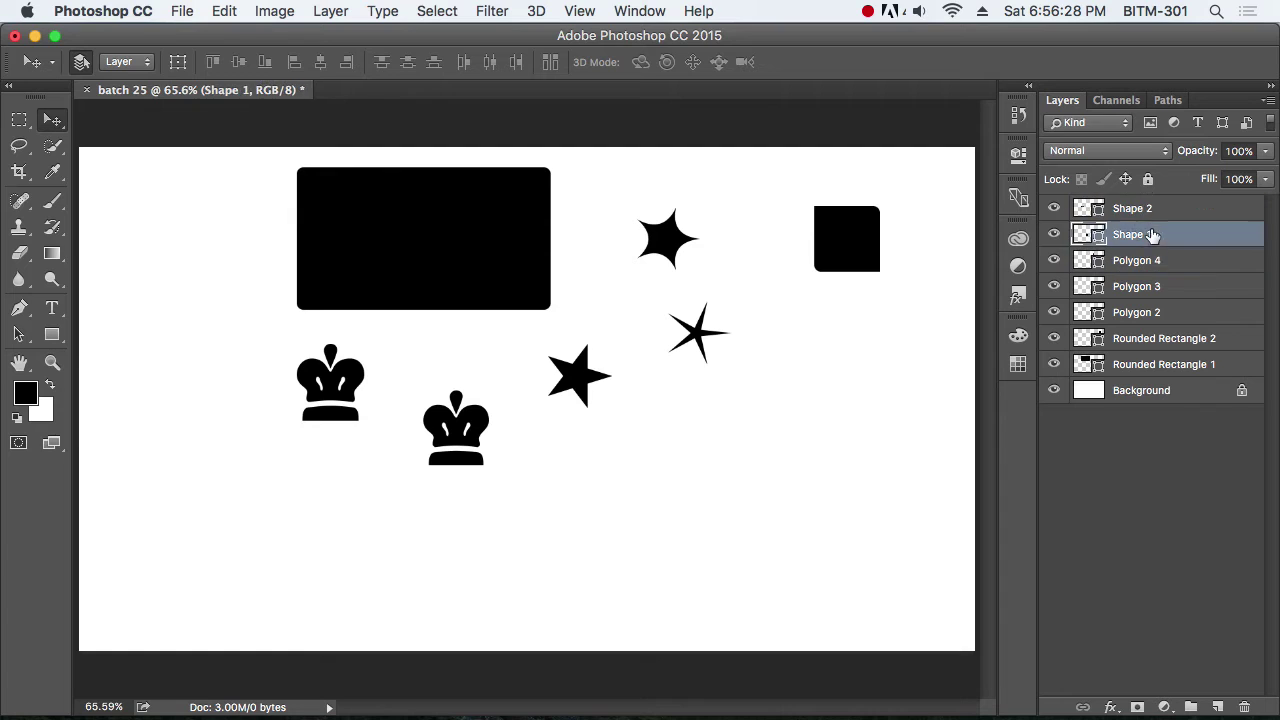
pyautogui.click(1150, 264)
pyautogui.click(1150, 292)
pyautogui.click(1150, 342)
pyautogui.click(1145, 366)
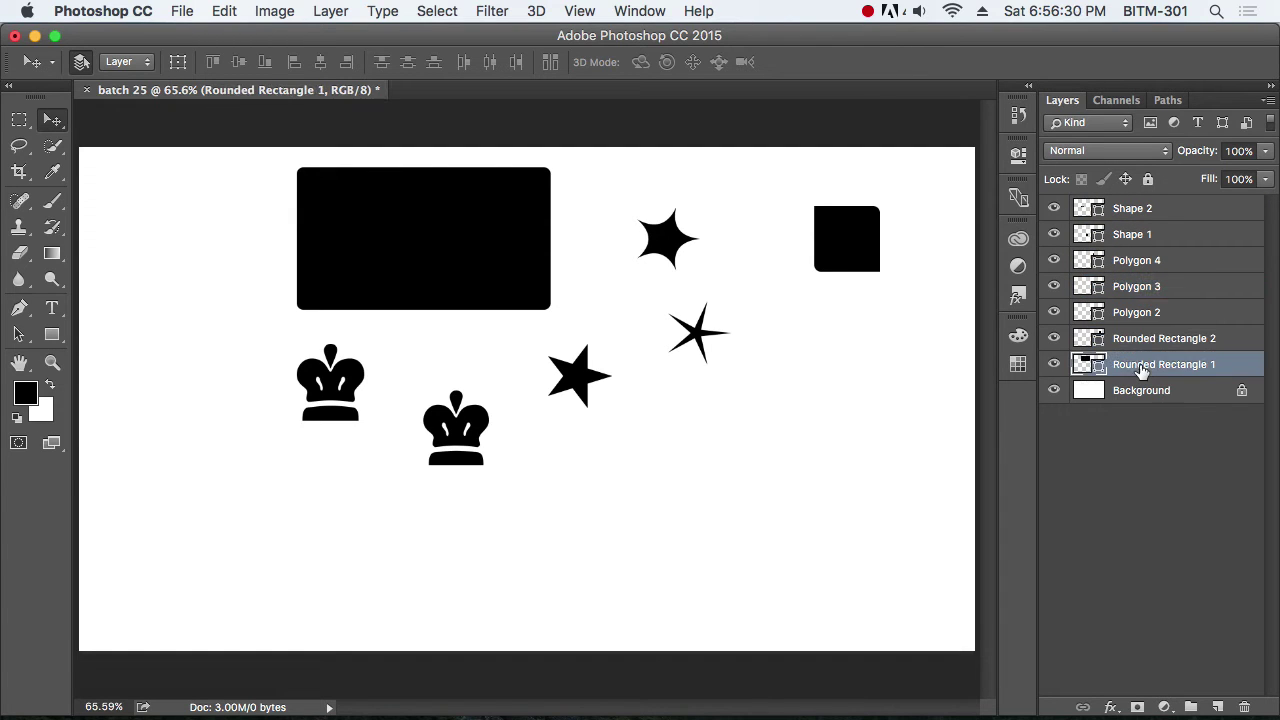
# Step: Return the large rectangle to the top-left corner and nudge the small square down
pyautogui.moveTo(443, 251); pyautogui.dragTo(243, 244)
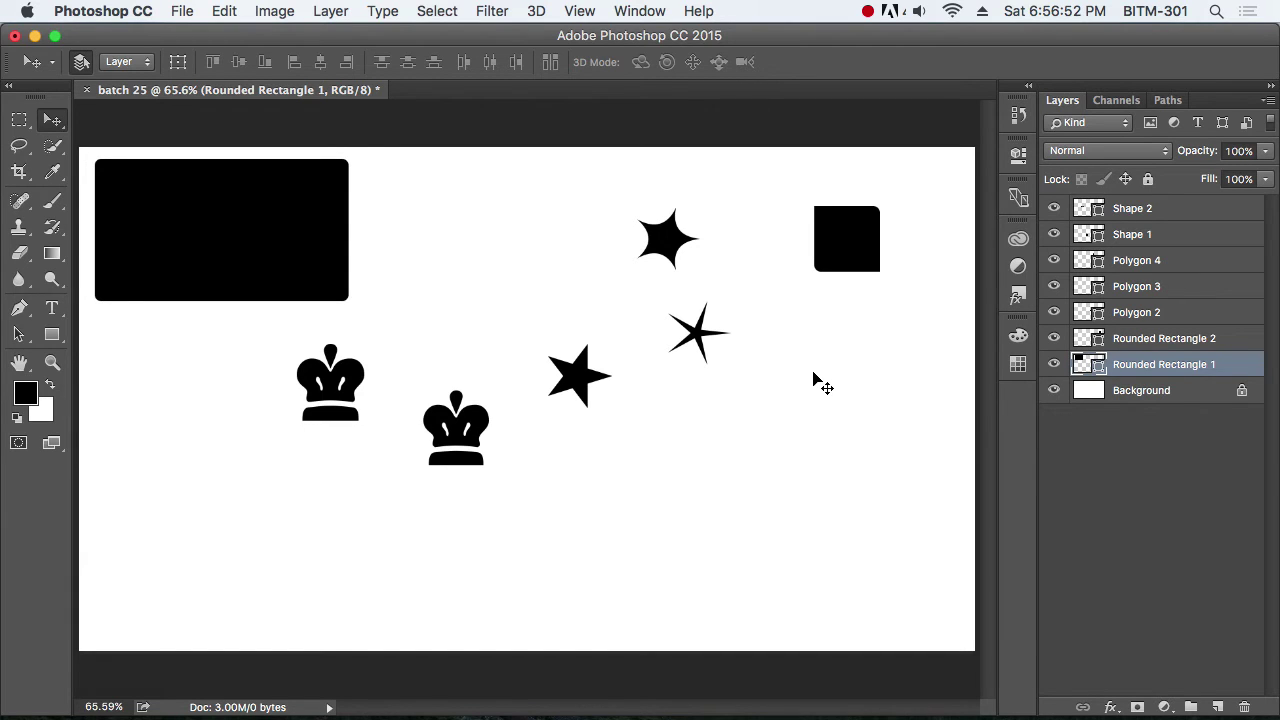
pyautogui.moveTo(846, 247); pyautogui.dragTo(843, 249)
pyautogui.moveTo(228, 248); pyautogui.dragTo(225, 244)
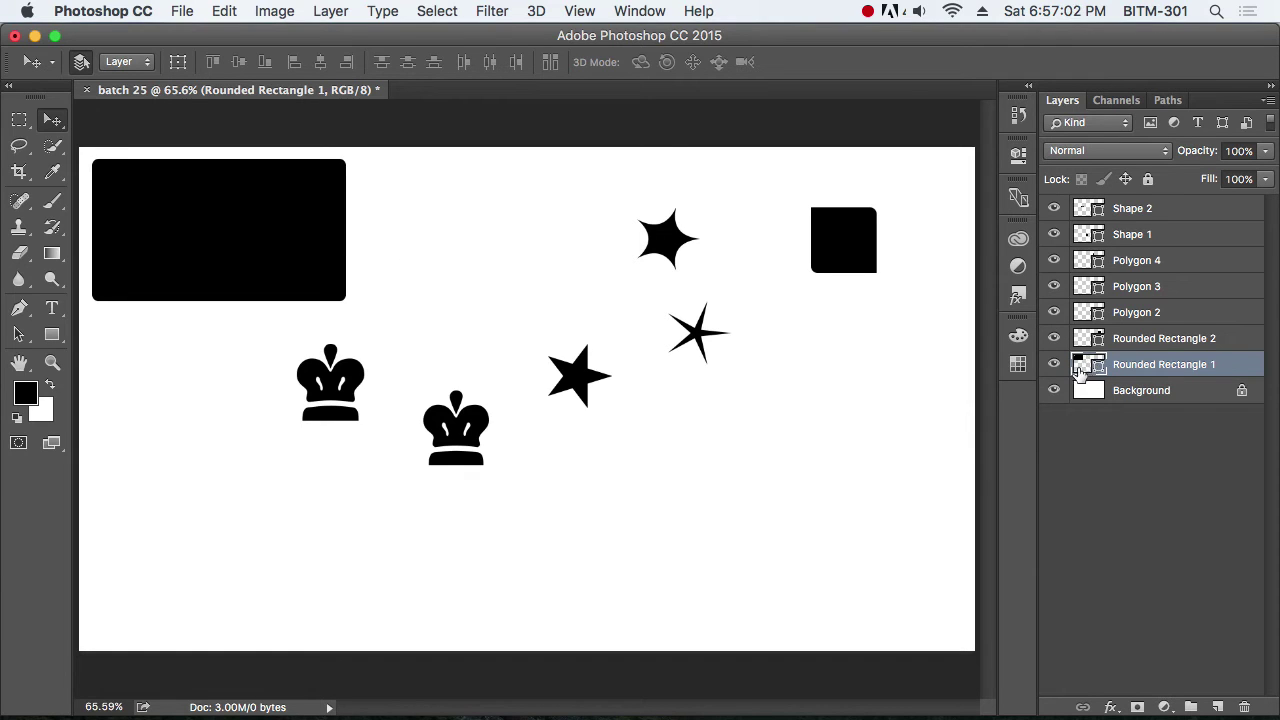
# Step: Change the Rounded Rectangle 1 fill colour from black to dark red #b60909
pyautogui.doubleClick(1087, 367)
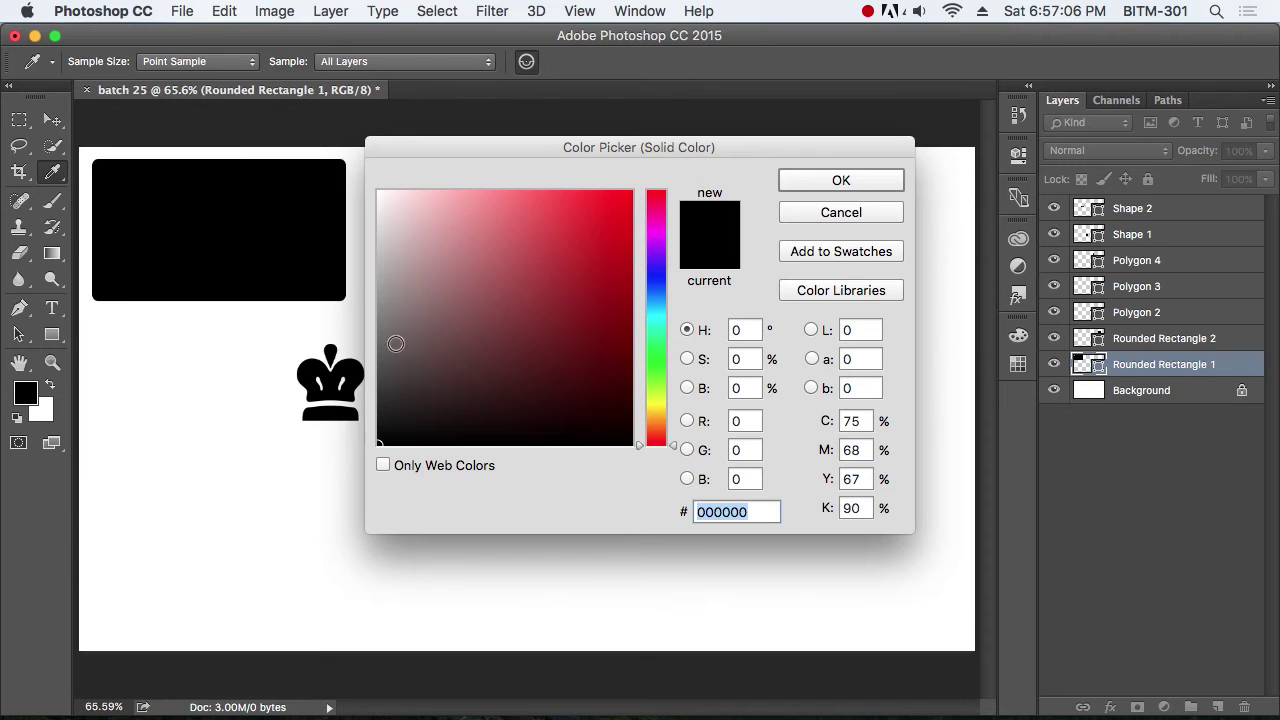
pyautogui.click(619, 263)
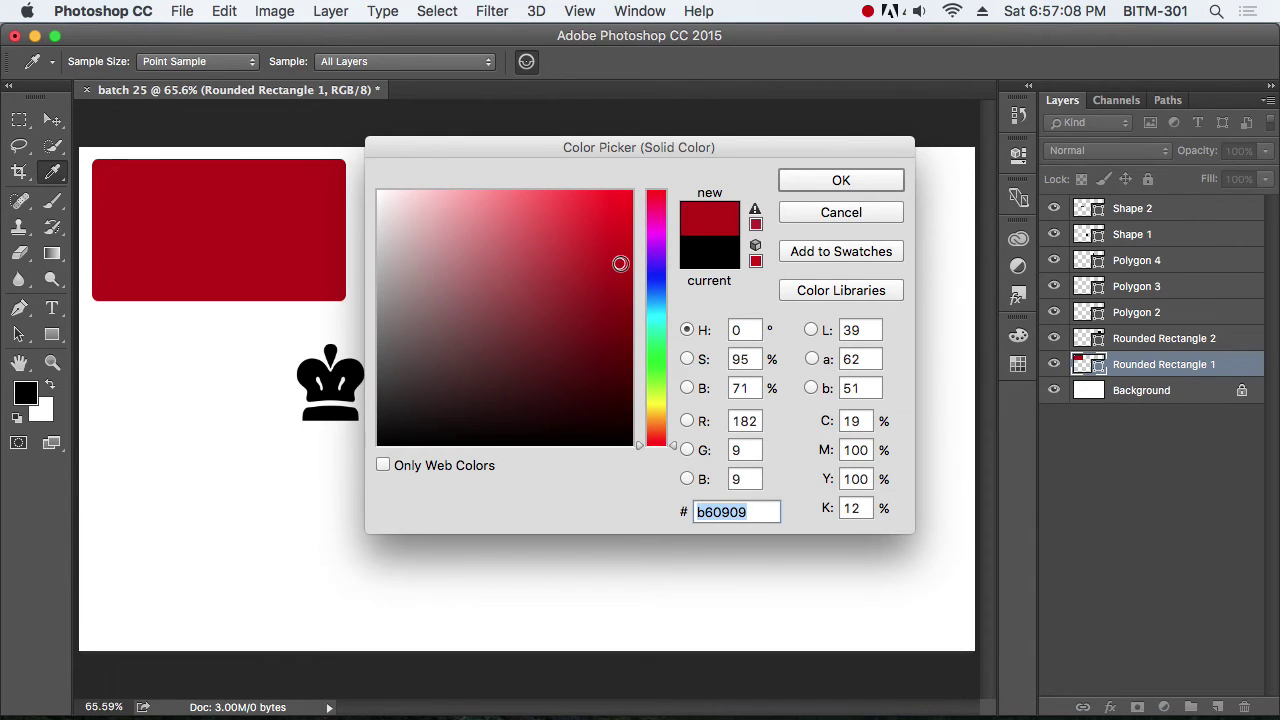
pyautogui.click(843, 181)
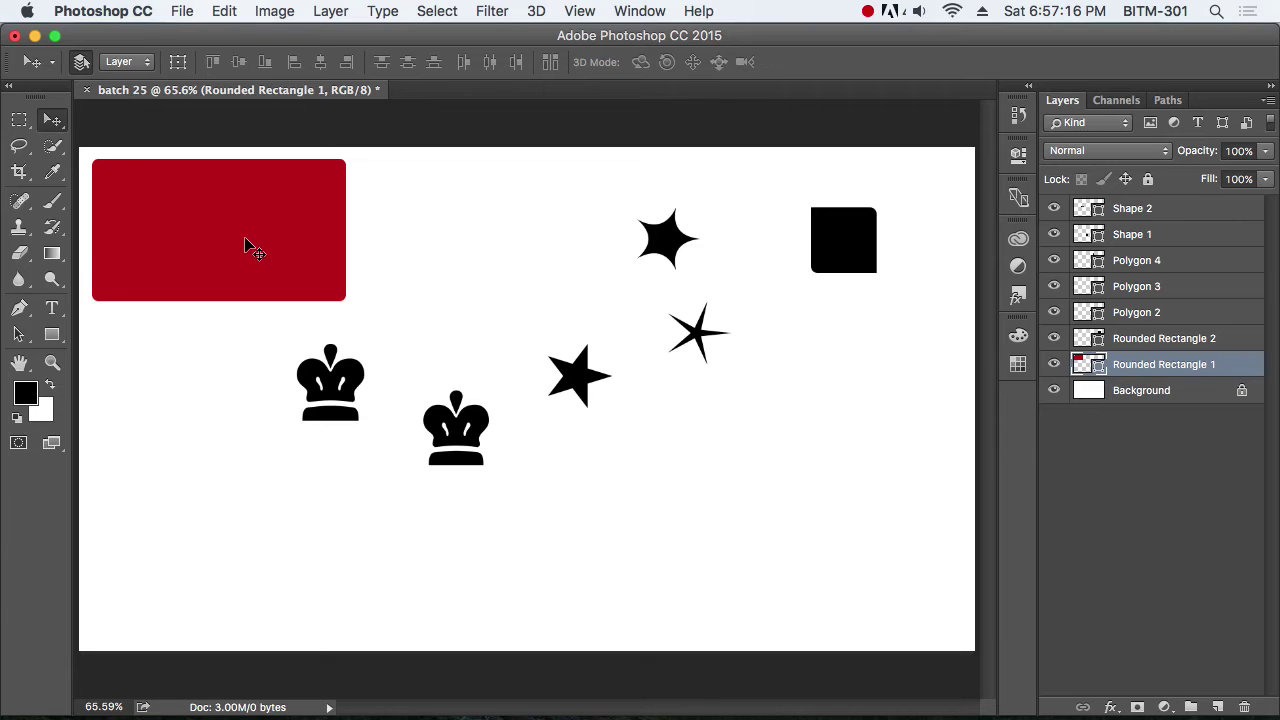
# Step: Nudge the red rounded rectangle back into place near the canvas's top-left corner
pyautogui.moveTo(253, 250); pyautogui.dragTo(320, 254)
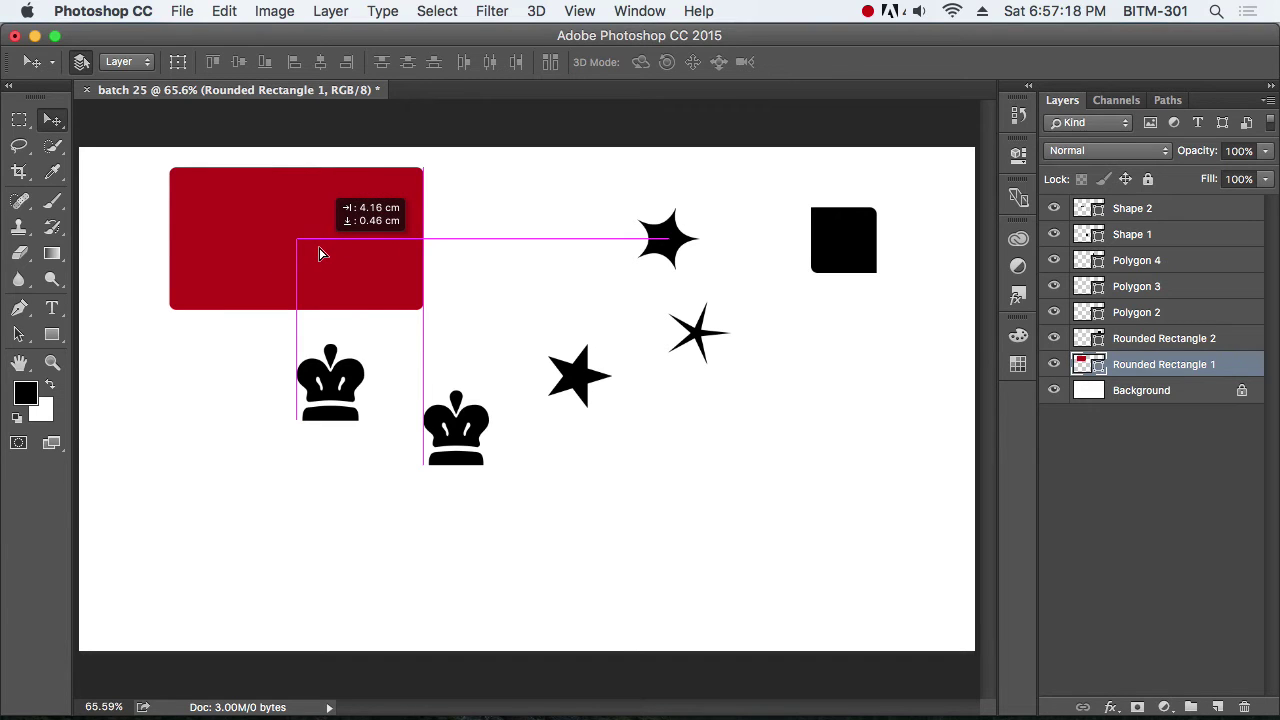
pyautogui.moveTo(261, 246); pyautogui.dragTo(268, 250)
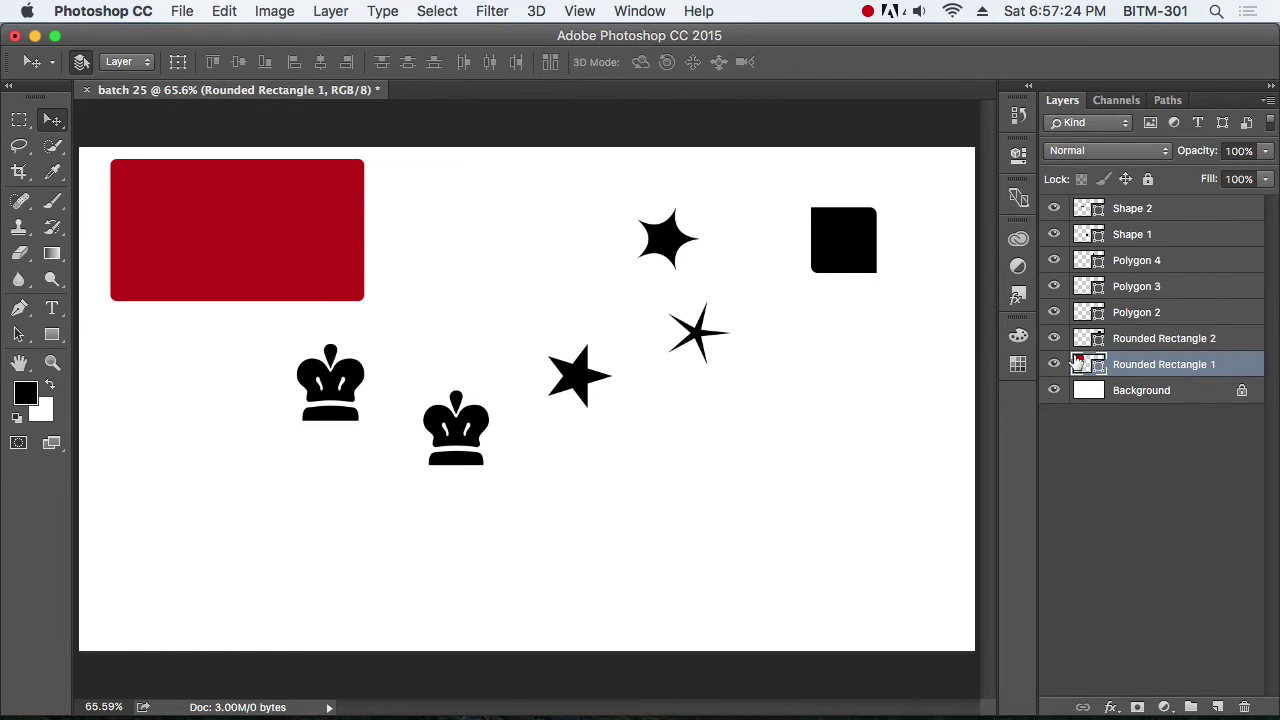
pyautogui.moveTo(257, 242)
pyautogui.mouseDown()
pyautogui.moveTo(238, 241)
pyautogui.moveTo(259, 233)
pyautogui.mouseUp()
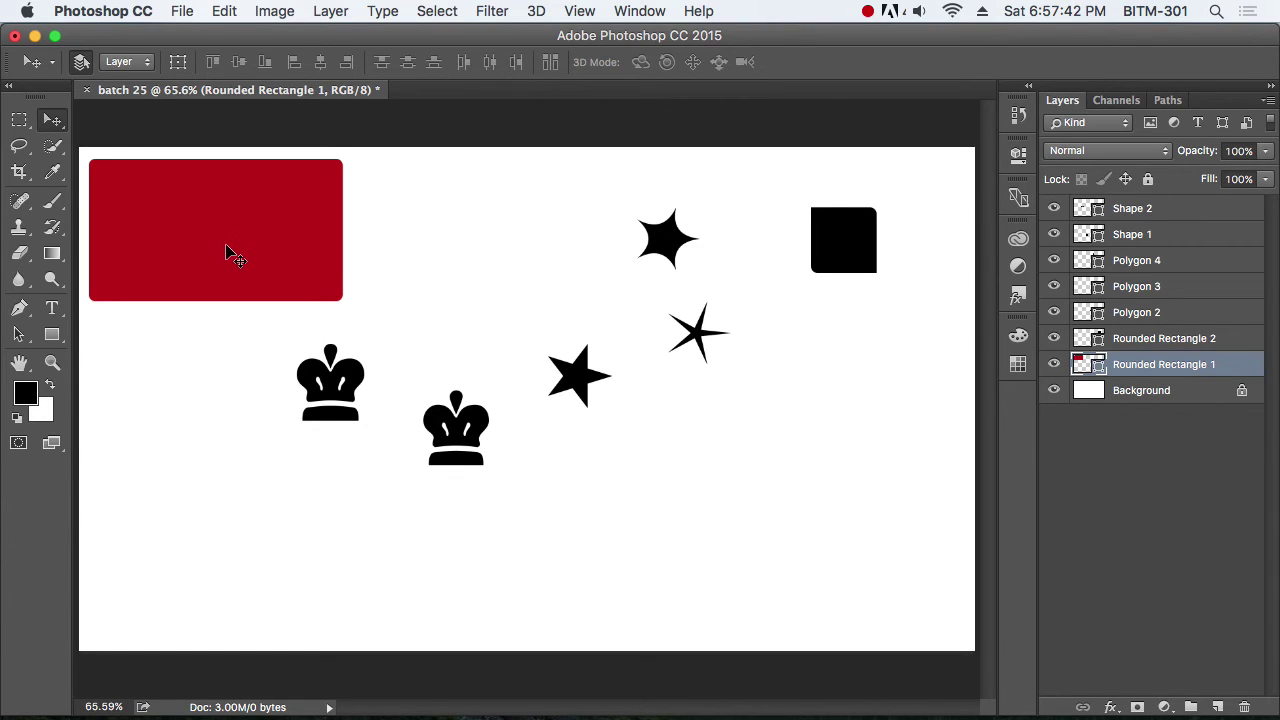
pyautogui.moveTo(226, 252); pyautogui.dragTo(229, 252)
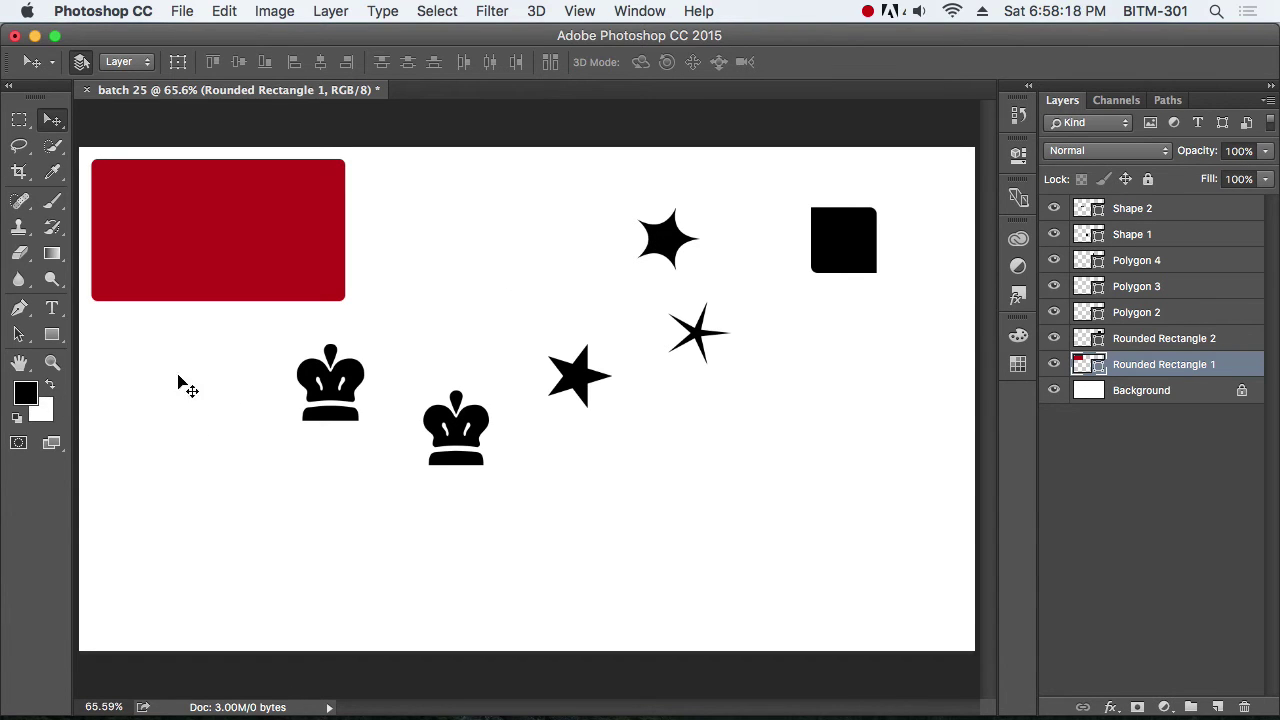
# Step: Set the foreground colour to blue 004ce7 in the Color Picker
pyautogui.click(26, 396)
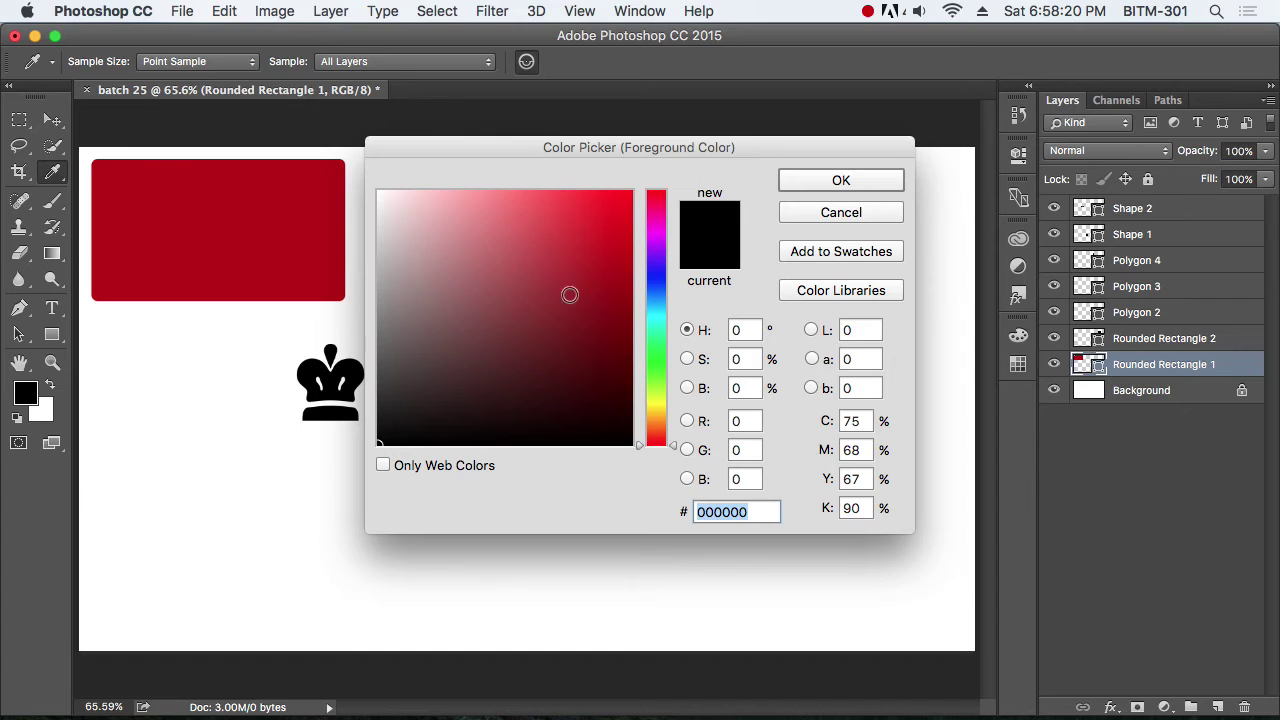
pyautogui.click(650, 291)
pyautogui.click(637, 214)
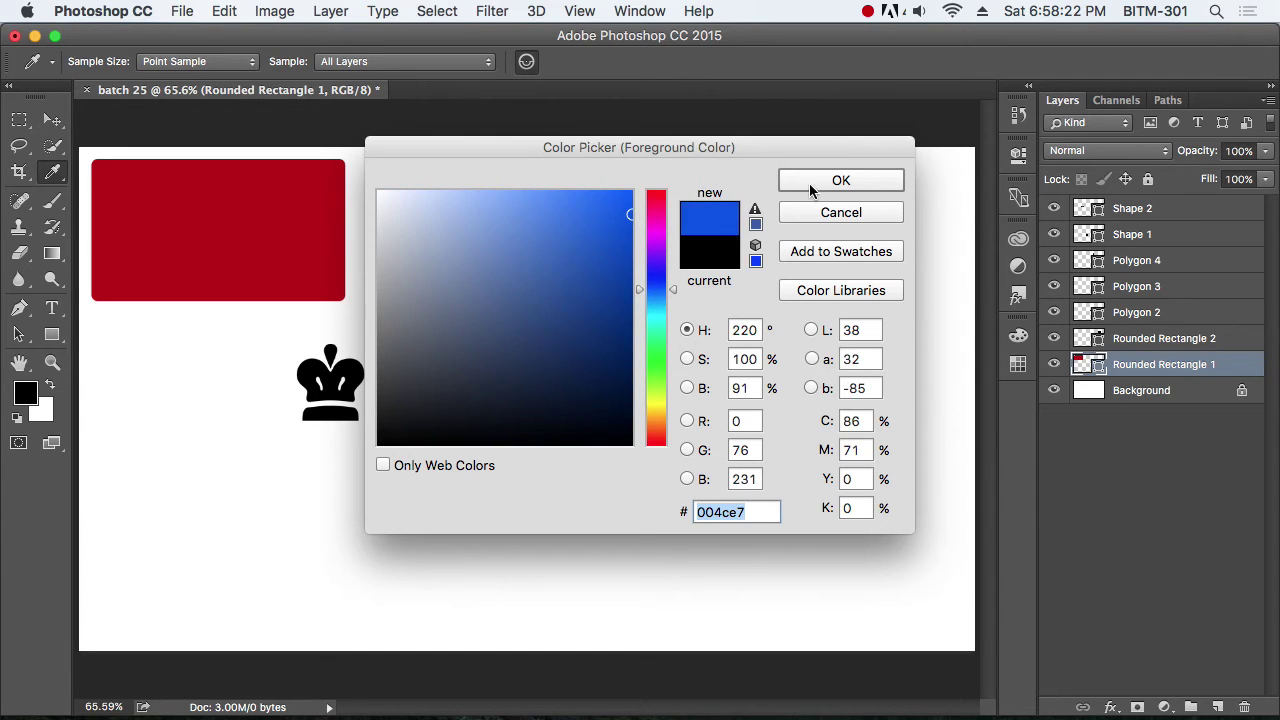
pyautogui.click(840, 180)
# Step: Set the background colour to yellow-green c0cb09 in the Color Picker
pyautogui.click(42, 412)
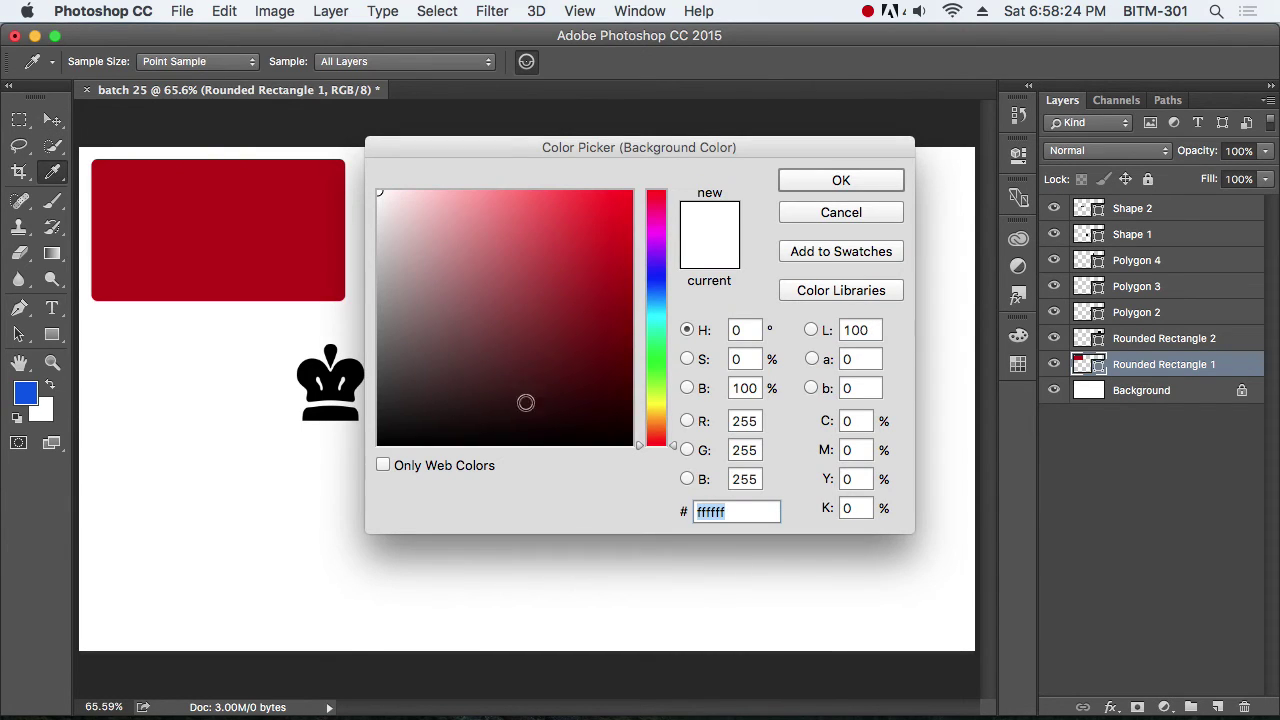
pyautogui.click(660, 400)
pyautogui.moveTo(612, 255); pyautogui.dragTo(621, 242)
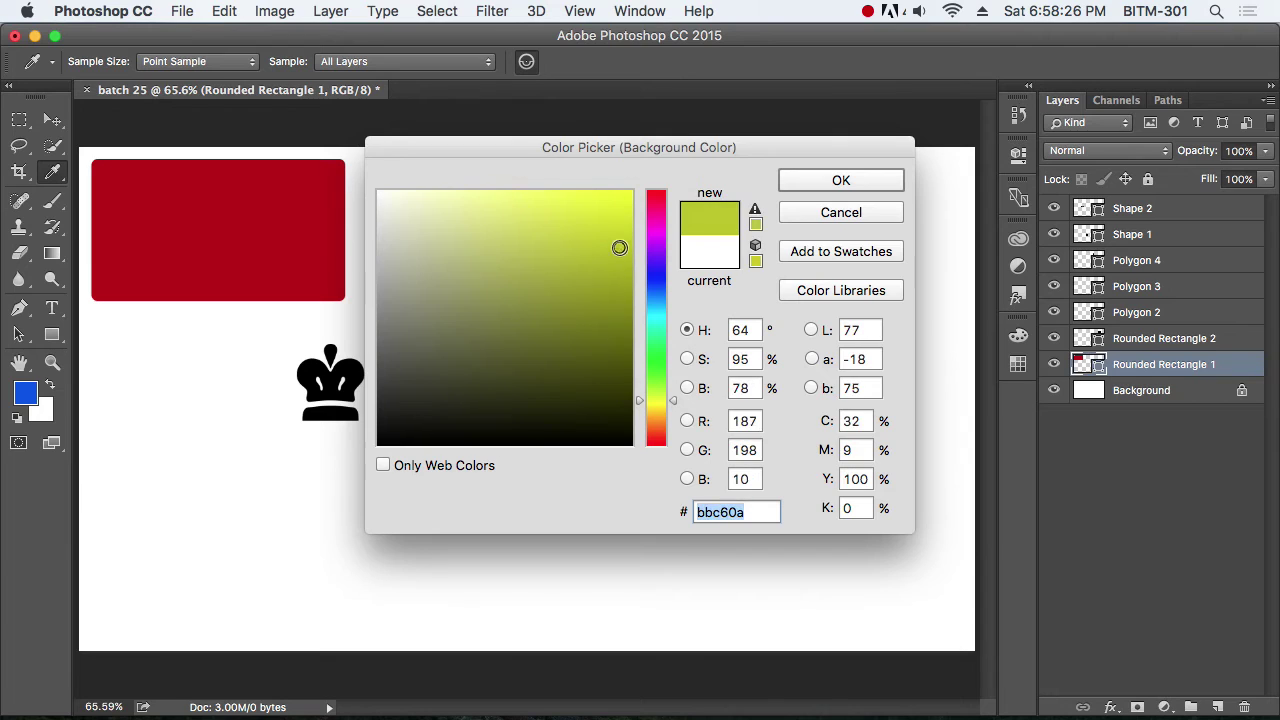
pyautogui.click(821, 183)
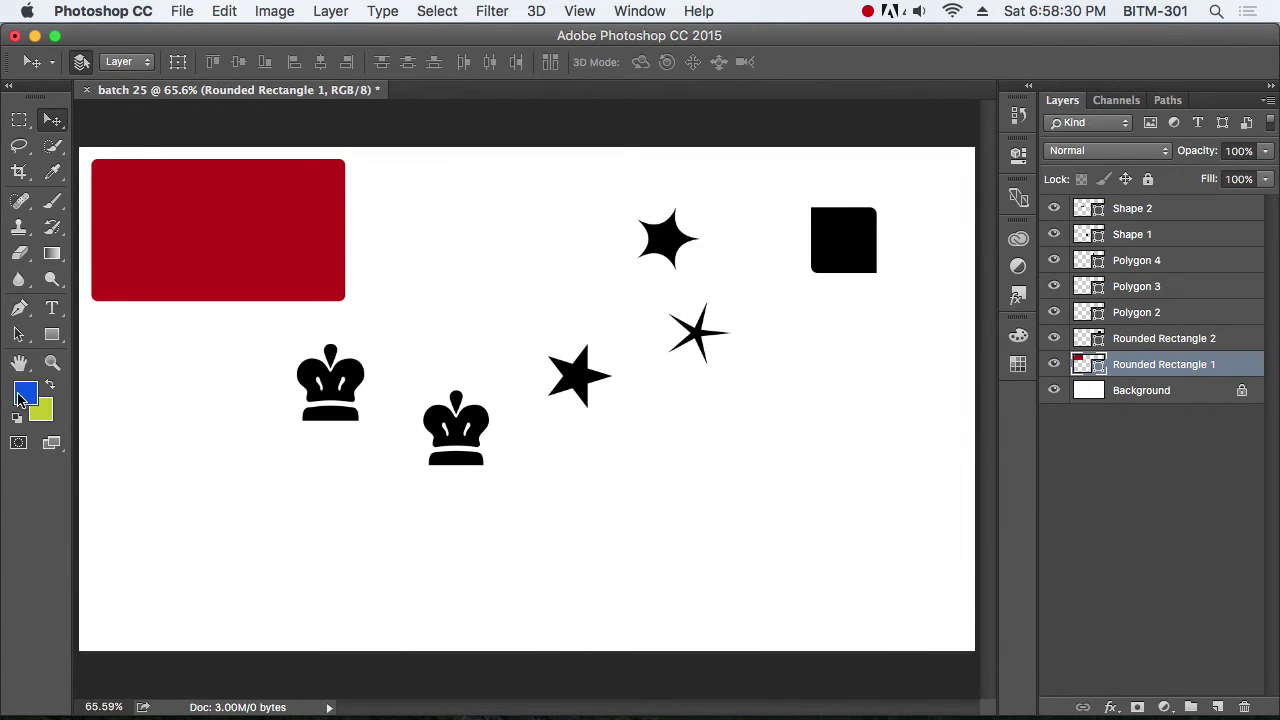
# Step: Drag the red rounded rectangle right so it sits above the first crown
pyautogui.moveTo(240, 262); pyautogui.dragTo(343, 294)
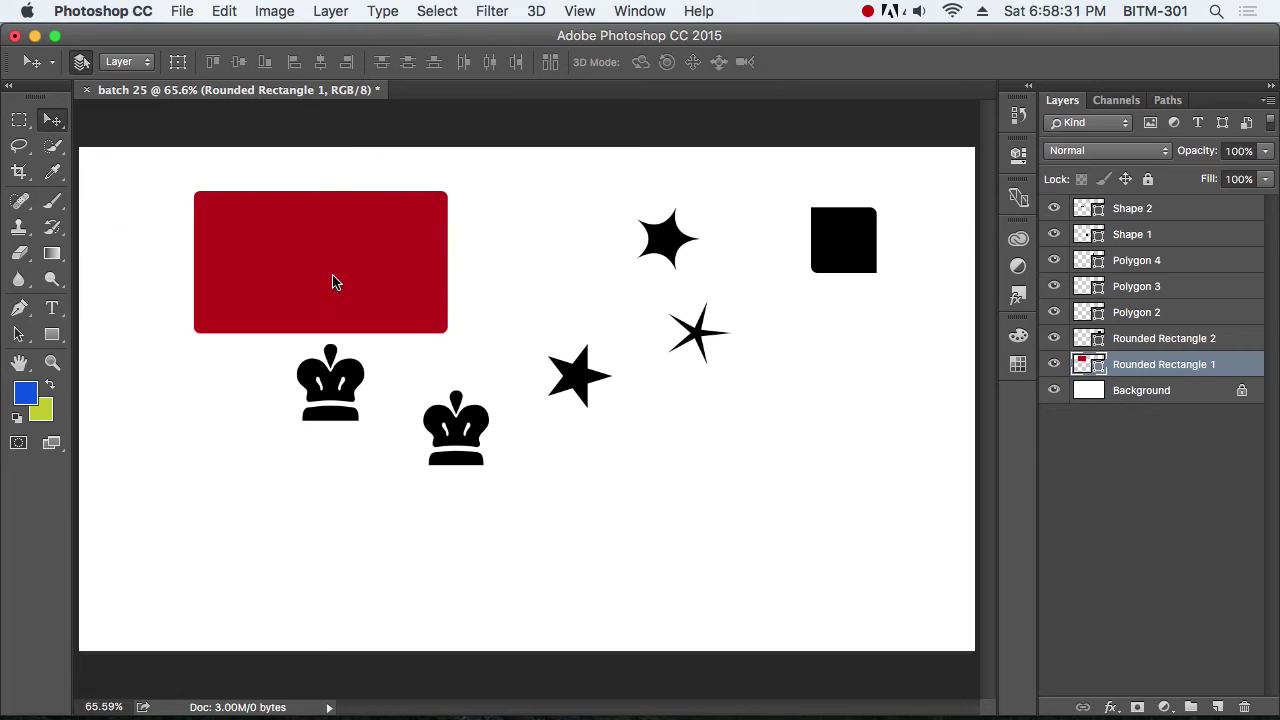
pyautogui.click(1054, 364)
pyautogui.moveTo(339, 267); pyautogui.dragTo(381, 251)
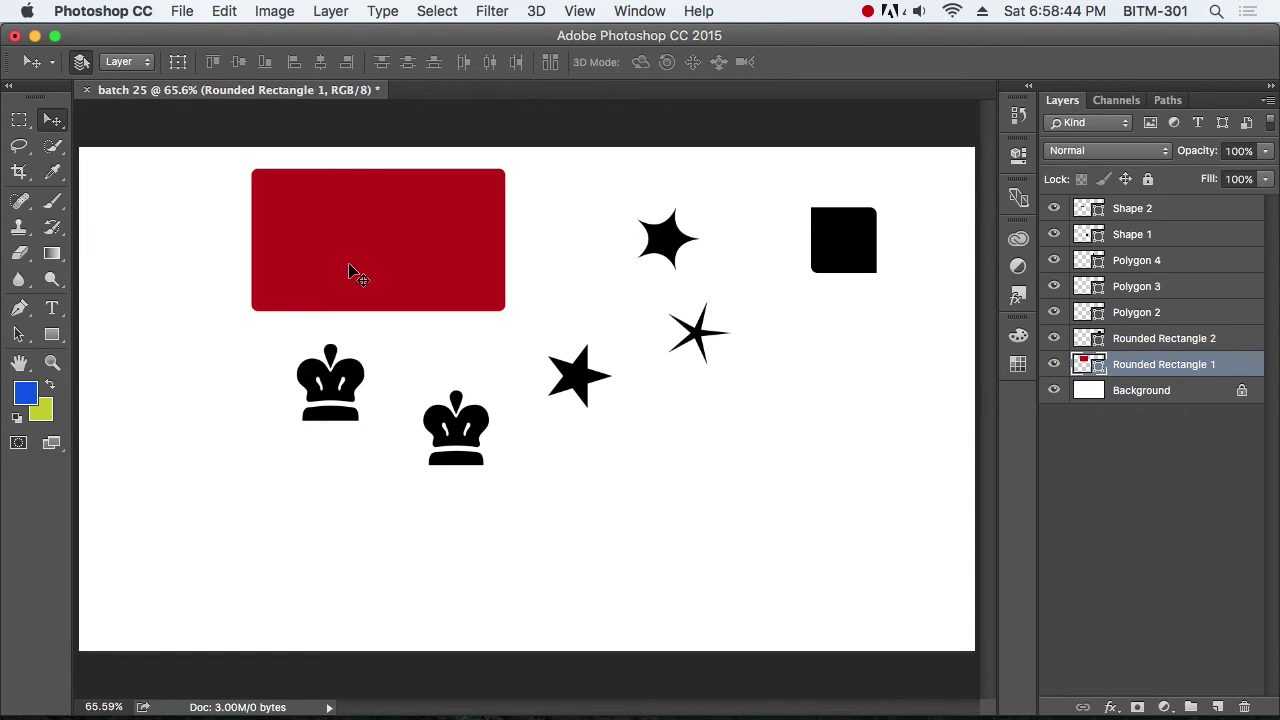
pyautogui.moveTo(362, 266); pyautogui.dragTo(348, 256)
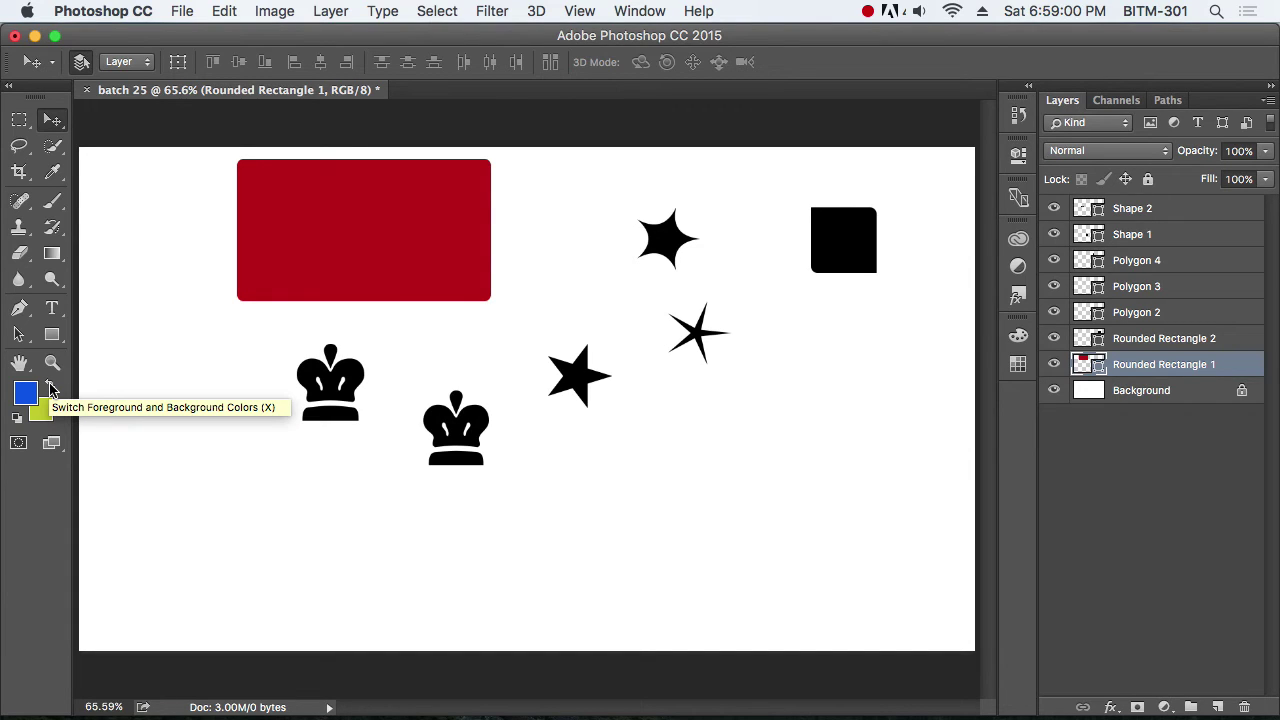
# Step: Swap the foreground and background colours several times, ending with blue in front
pyautogui.click(50, 388)
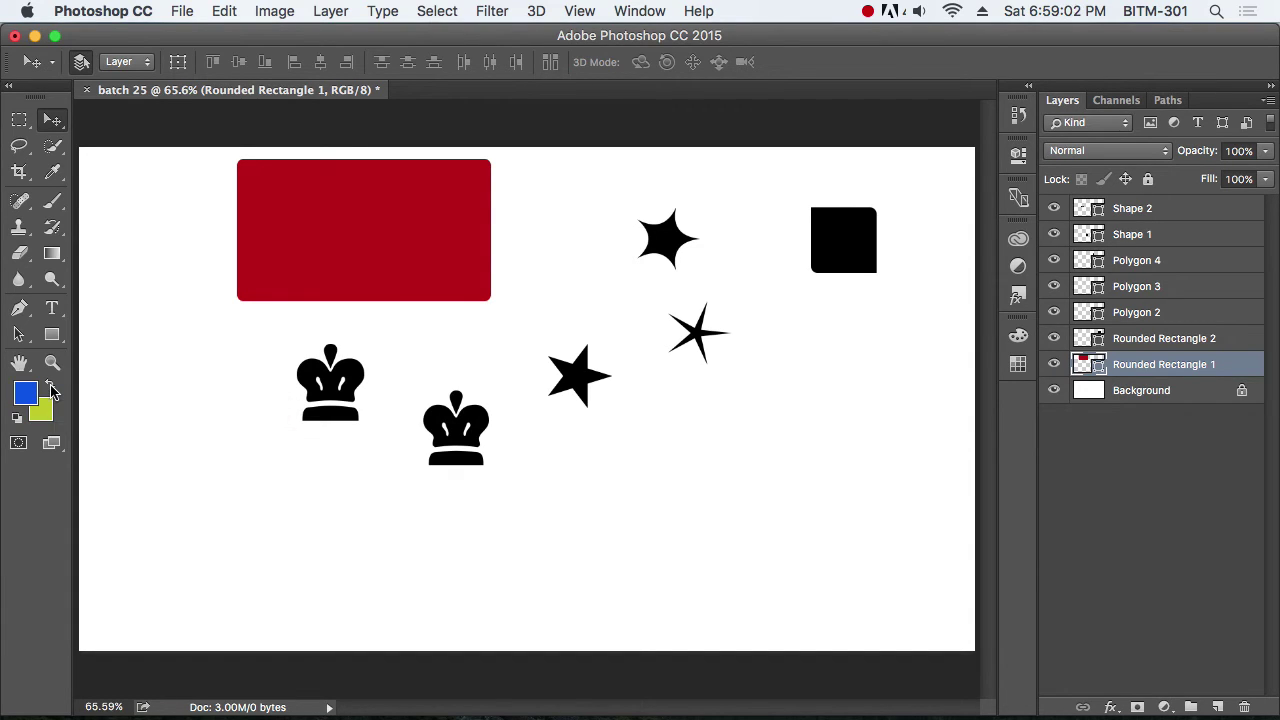
pyautogui.click(50, 388)
pyautogui.click(50, 388)
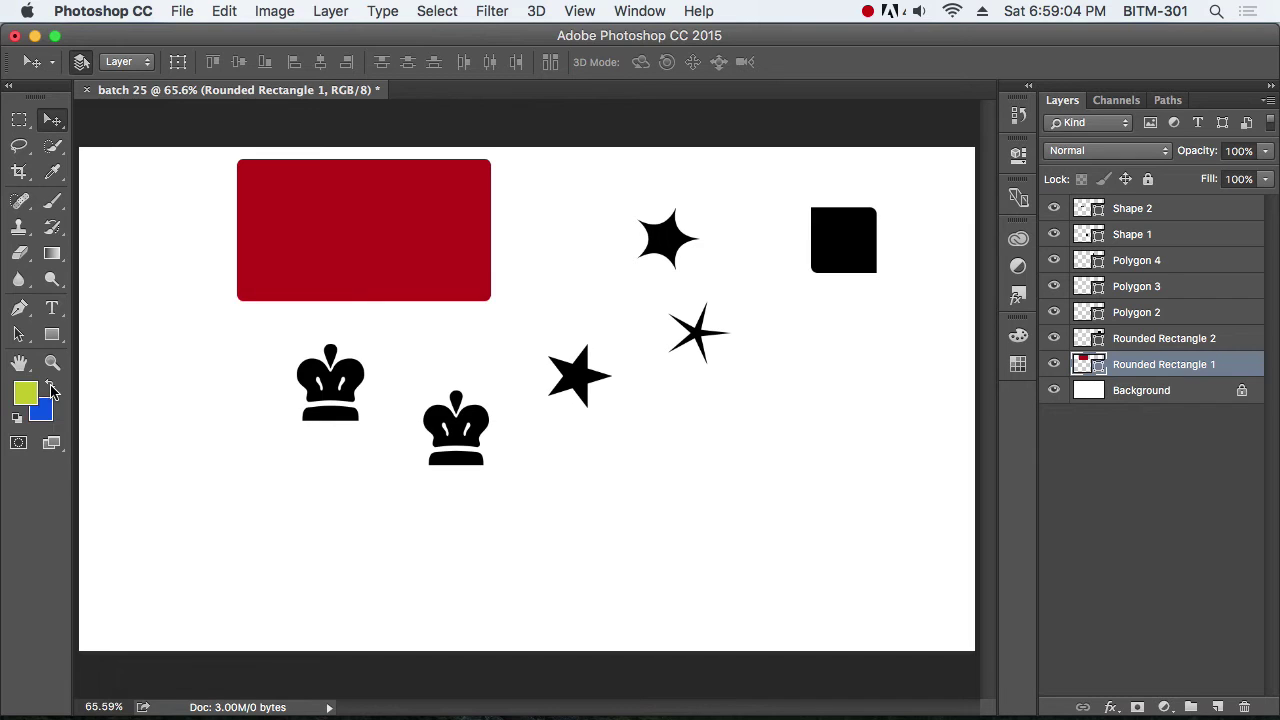
pyautogui.click(50, 388)
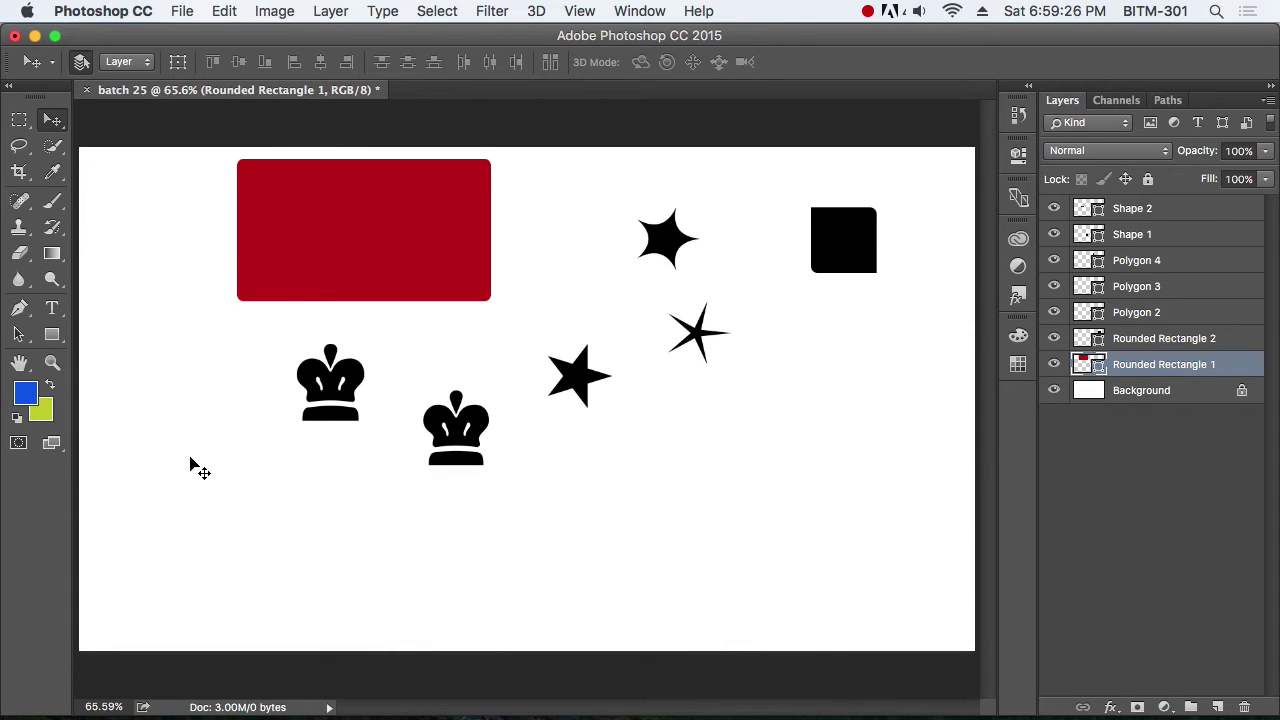
# Step: Reset the default colours, then make the foreground colour green 2db90d
pyautogui.press('d')
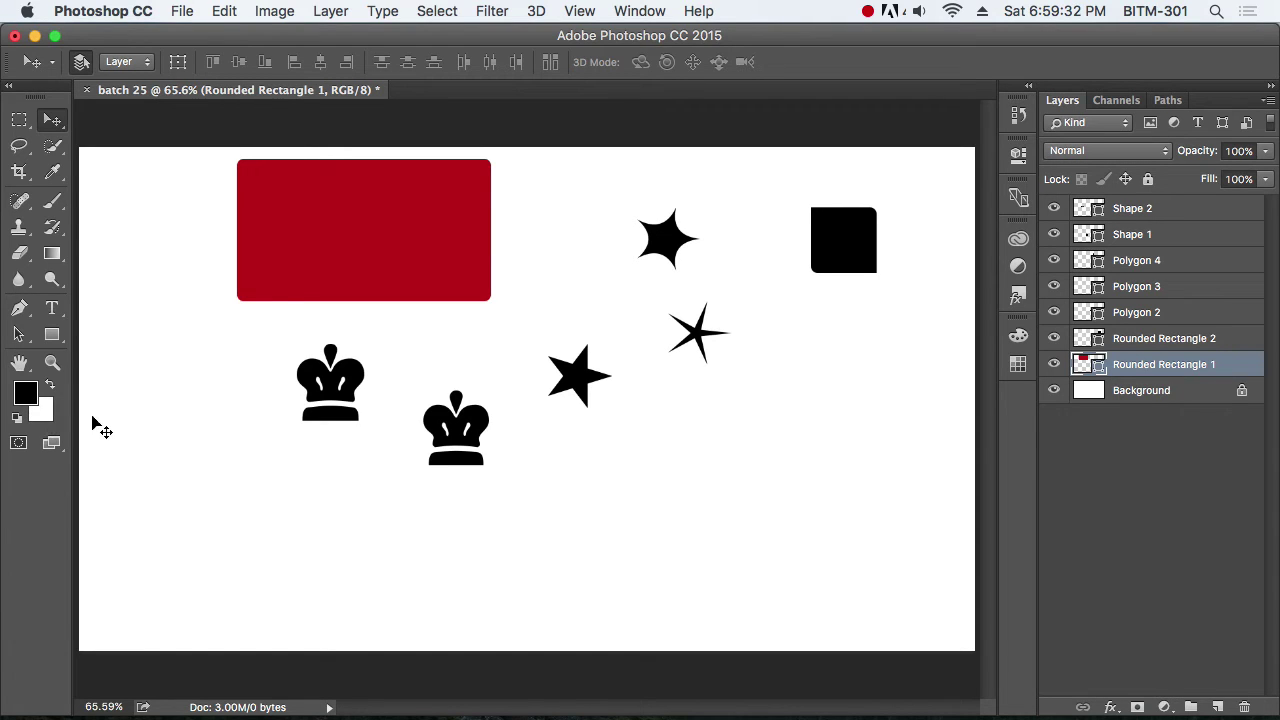
pyautogui.click(28, 397)
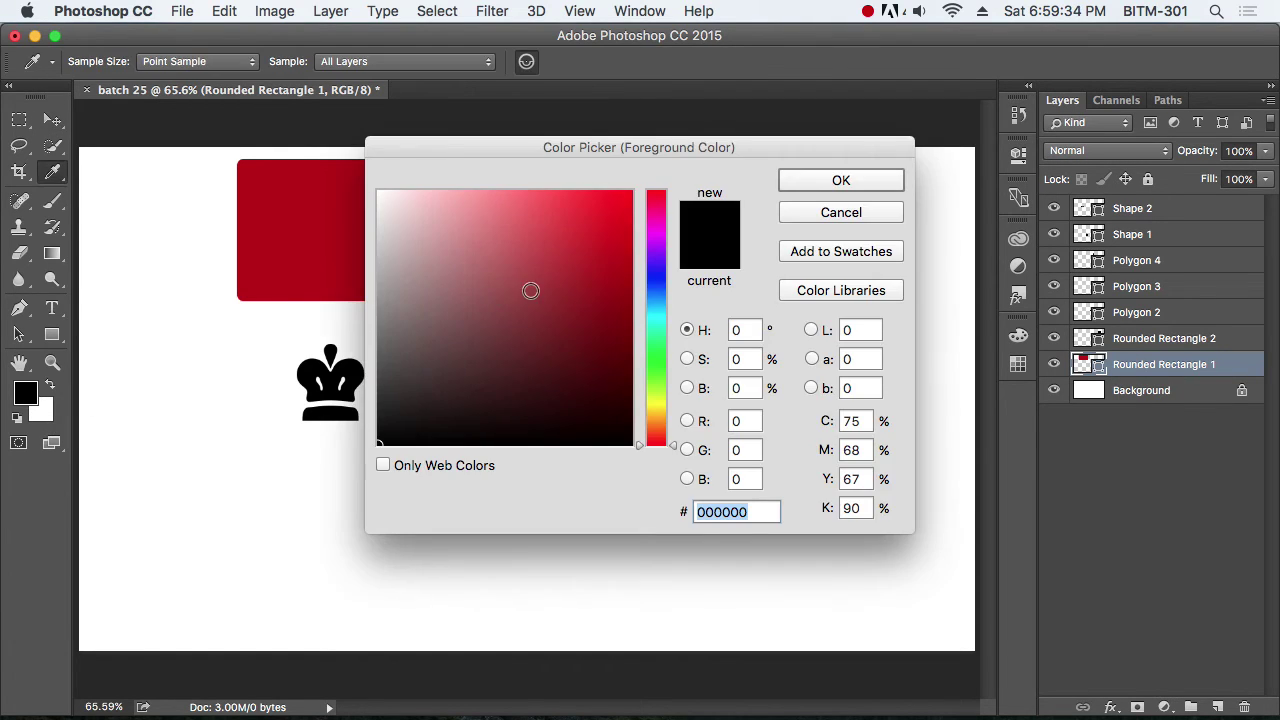
pyautogui.click(624, 218)
pyautogui.click(654, 368)
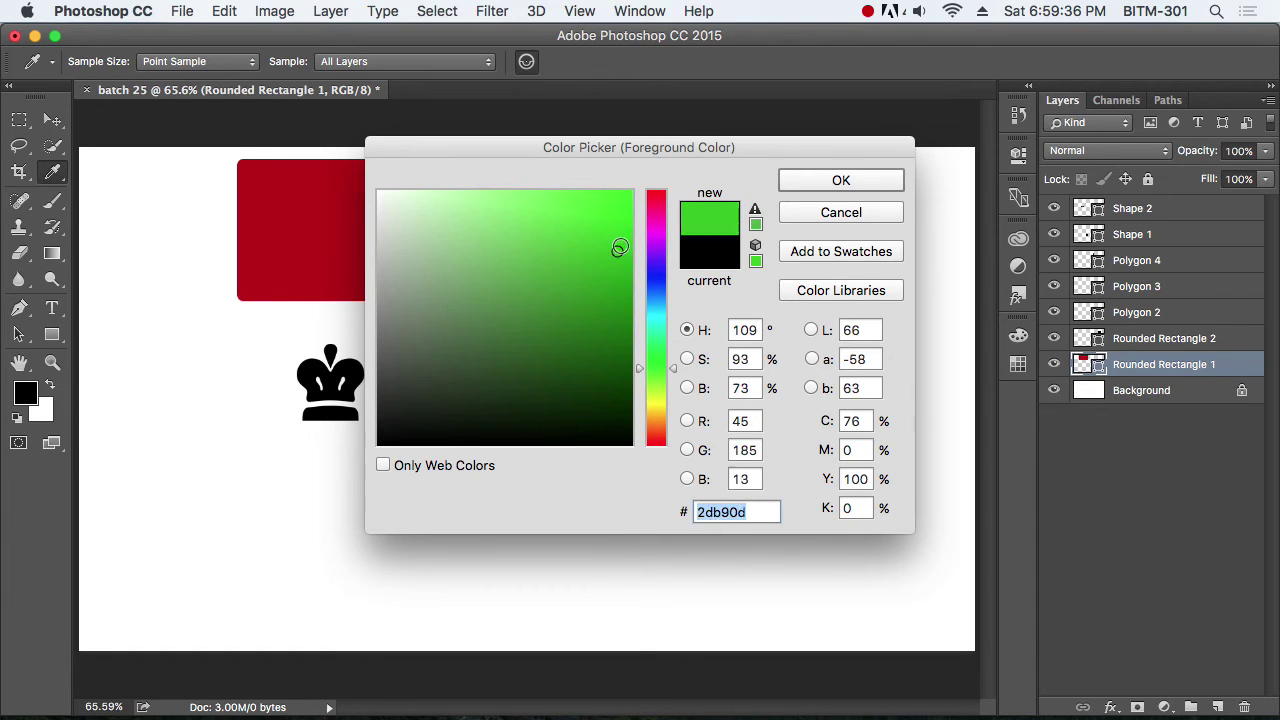
pyautogui.click(620, 237)
pyautogui.click(841, 180)
# Step: Nudge the red rectangle down-right and make the background colour blue 2047c6
pyautogui.press('v')
pyautogui.moveTo(398, 289); pyautogui.dragTo(409, 300)
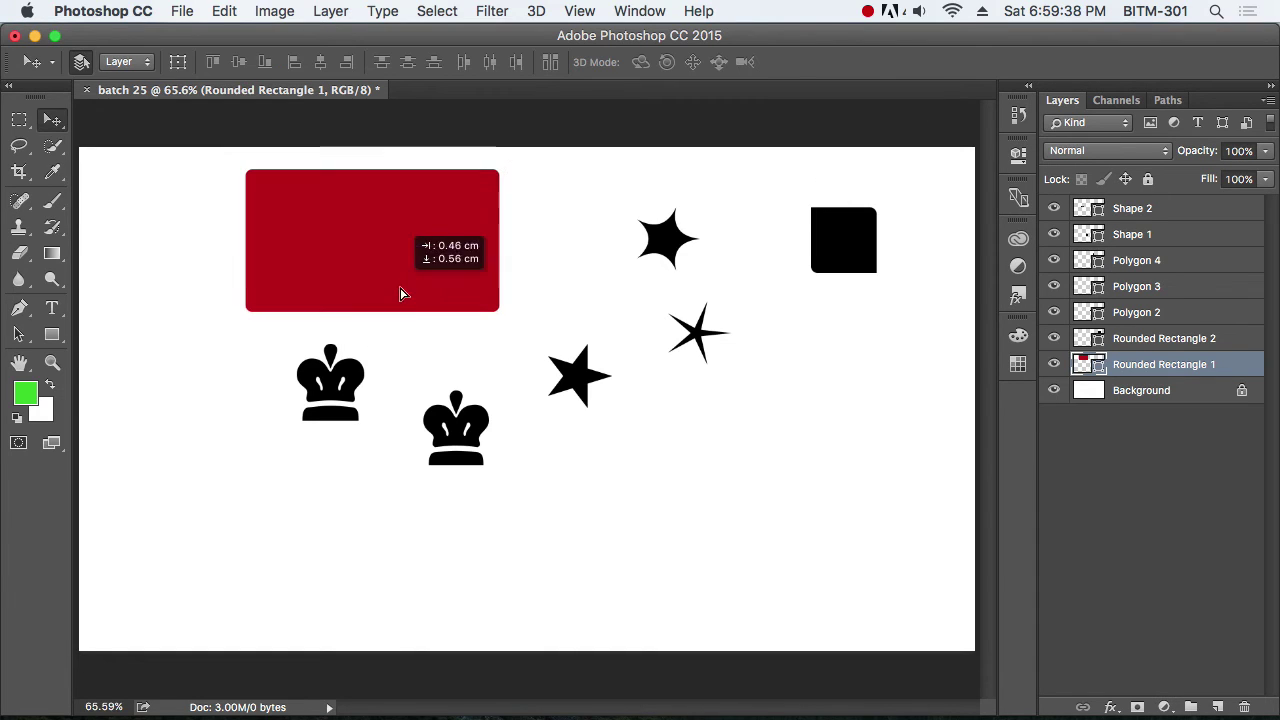
pyautogui.click(44, 412)
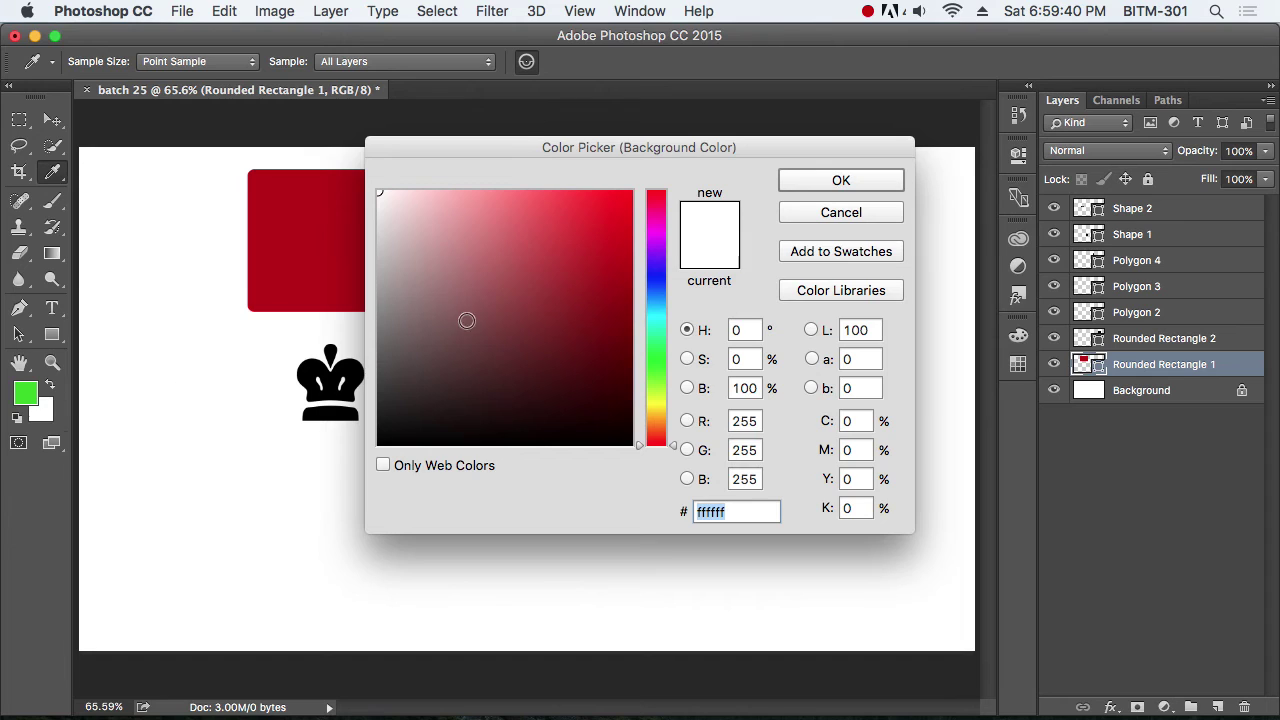
pyautogui.click(651, 286)
pyautogui.click(594, 248)
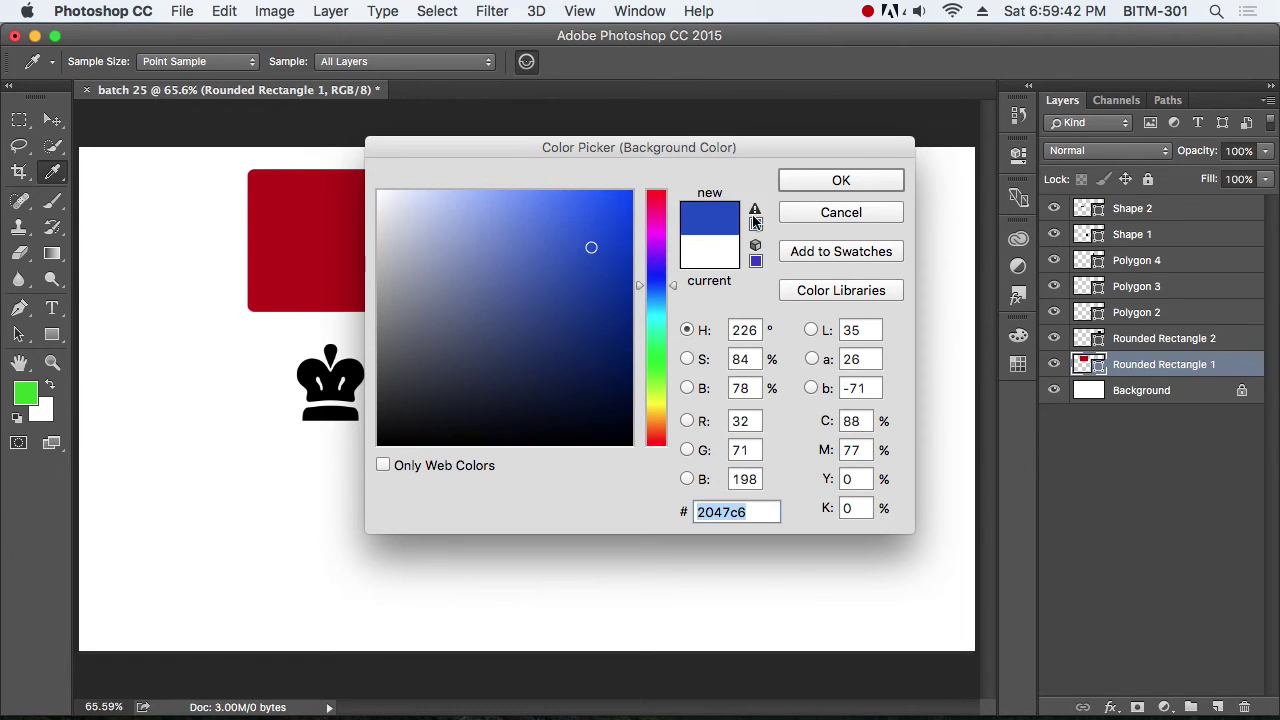
pyautogui.click(841, 180)
# Step: Fill the rounded rectangle with the green foreground colour and return it above the first crown
pyautogui.moveTo(405, 249); pyautogui.dragTo(429, 249)
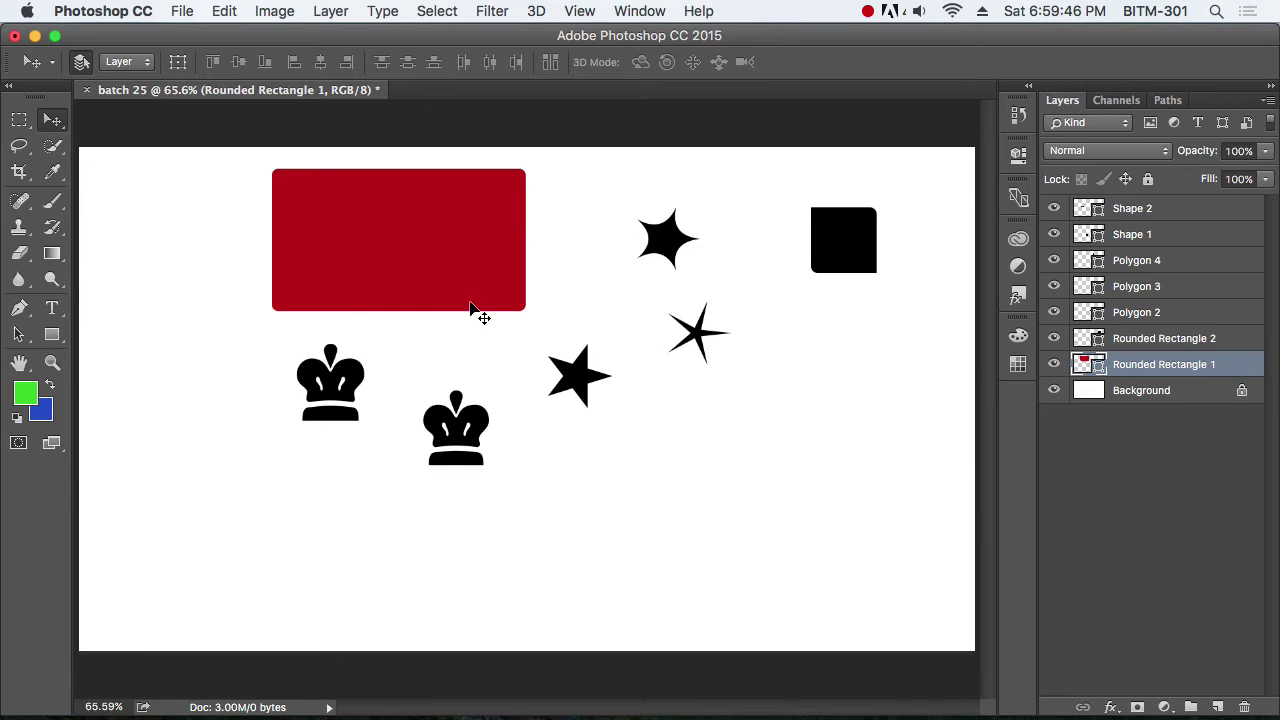
pyautogui.moveTo(364, 262); pyautogui.dragTo(198, 232)
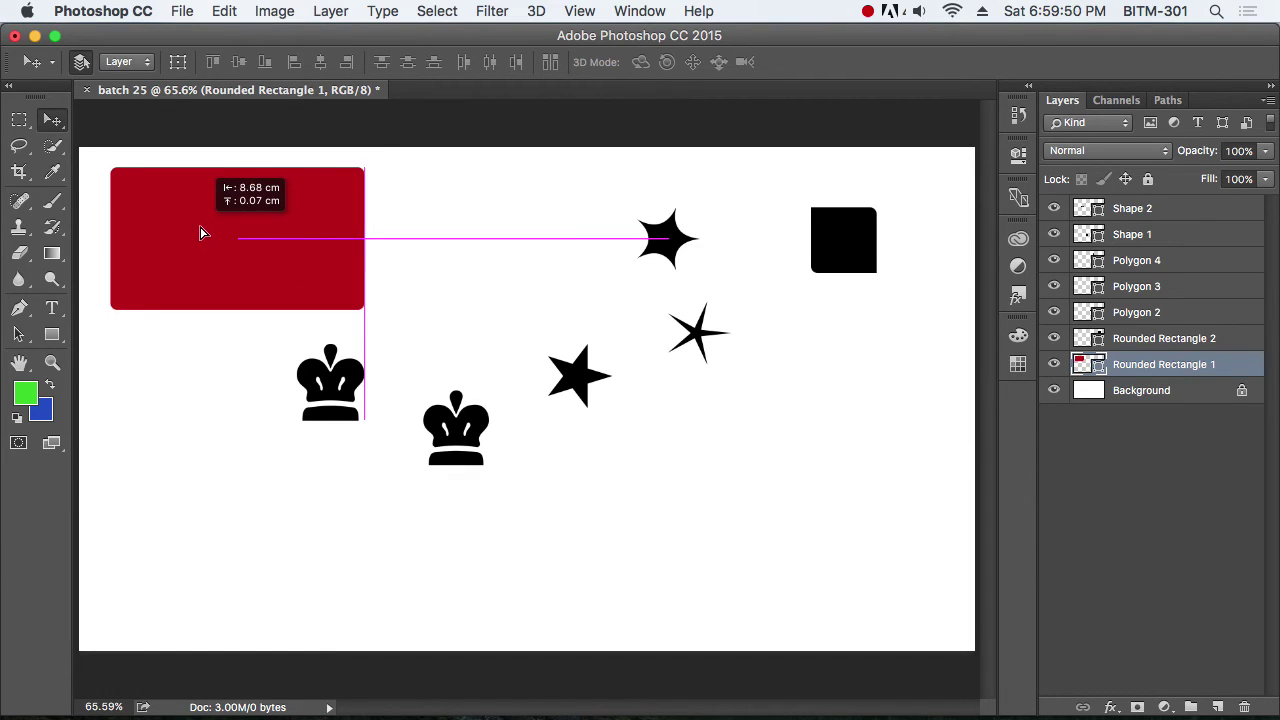
pyautogui.moveTo(198, 233); pyautogui.dragTo(211, 231)
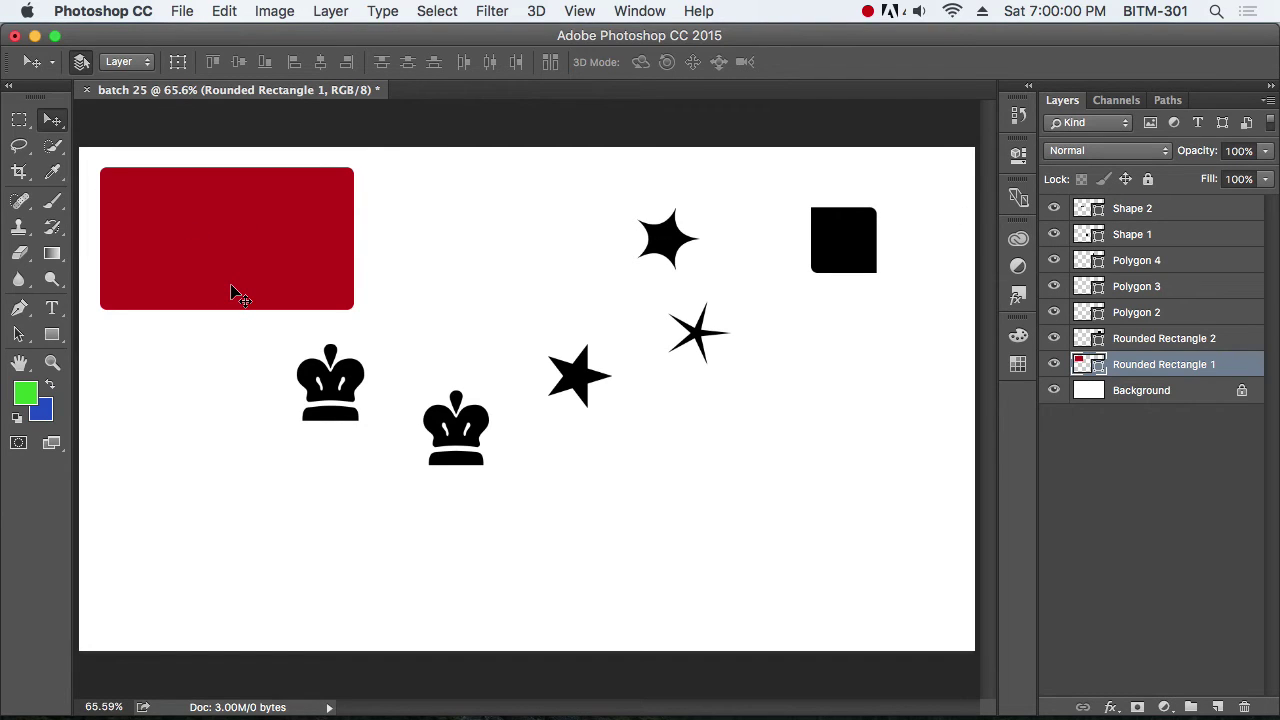
pyautogui.hotkey('alt', 'BackSpace')
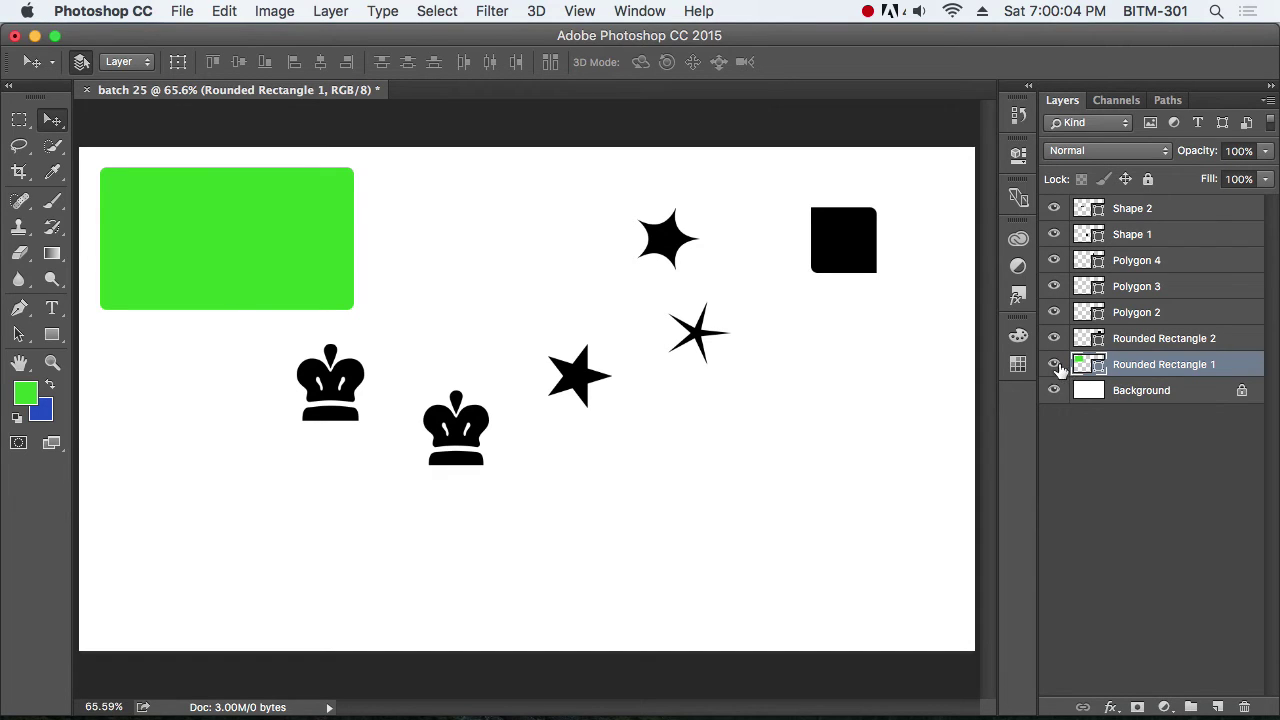
pyautogui.moveTo(195, 240); pyautogui.dragTo(337, 243)
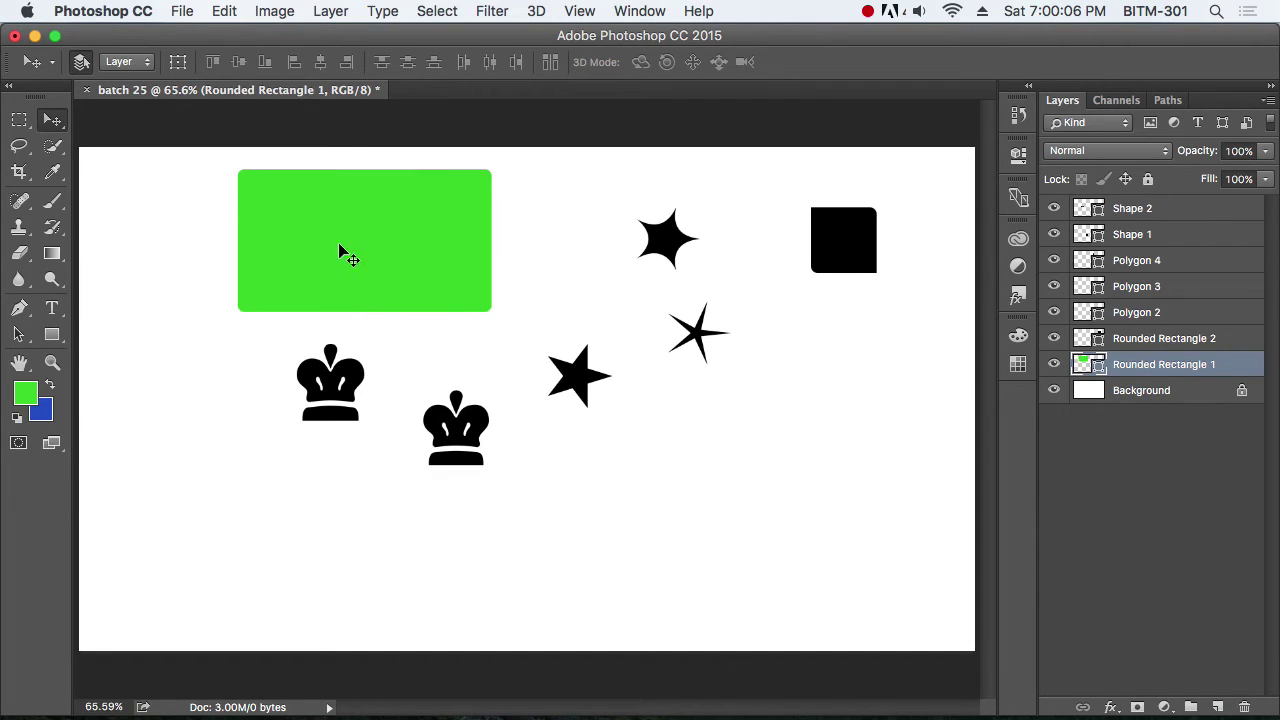
pyautogui.click(849, 261)
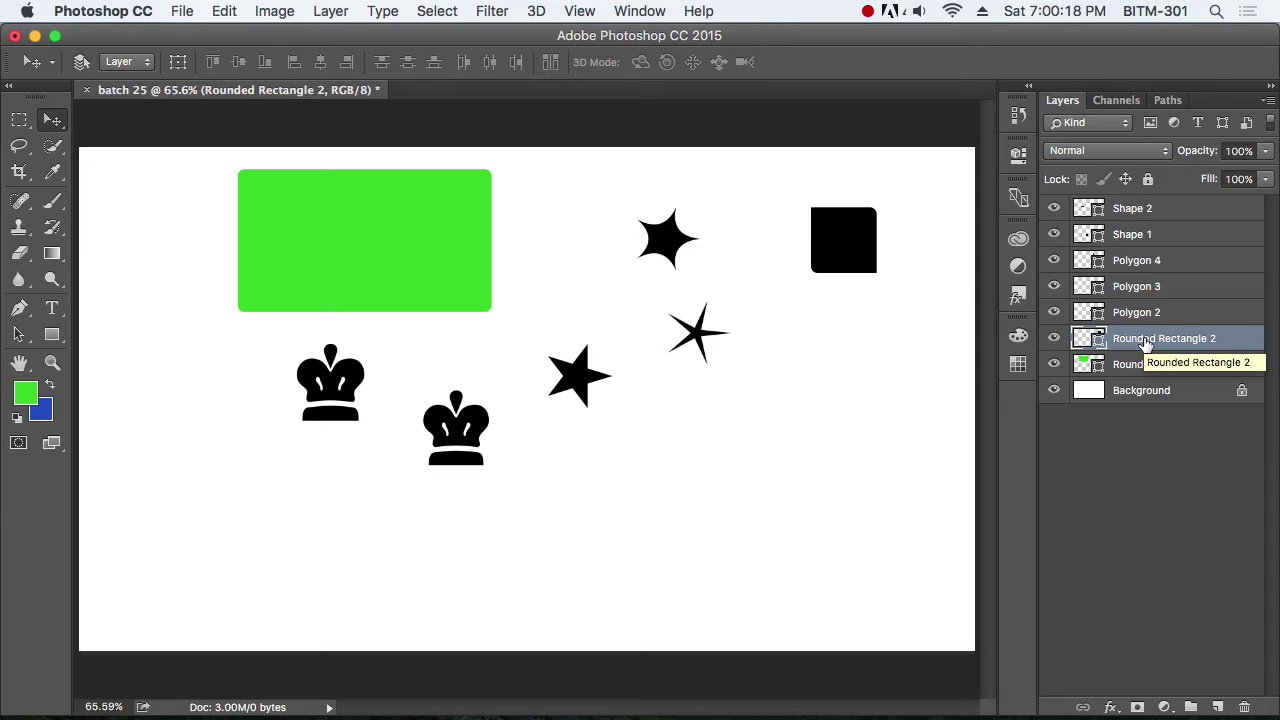
# Step: Fill the black square with the blue background colour, shift it left, and line up both crowns
pyautogui.press('super+BackSpace')
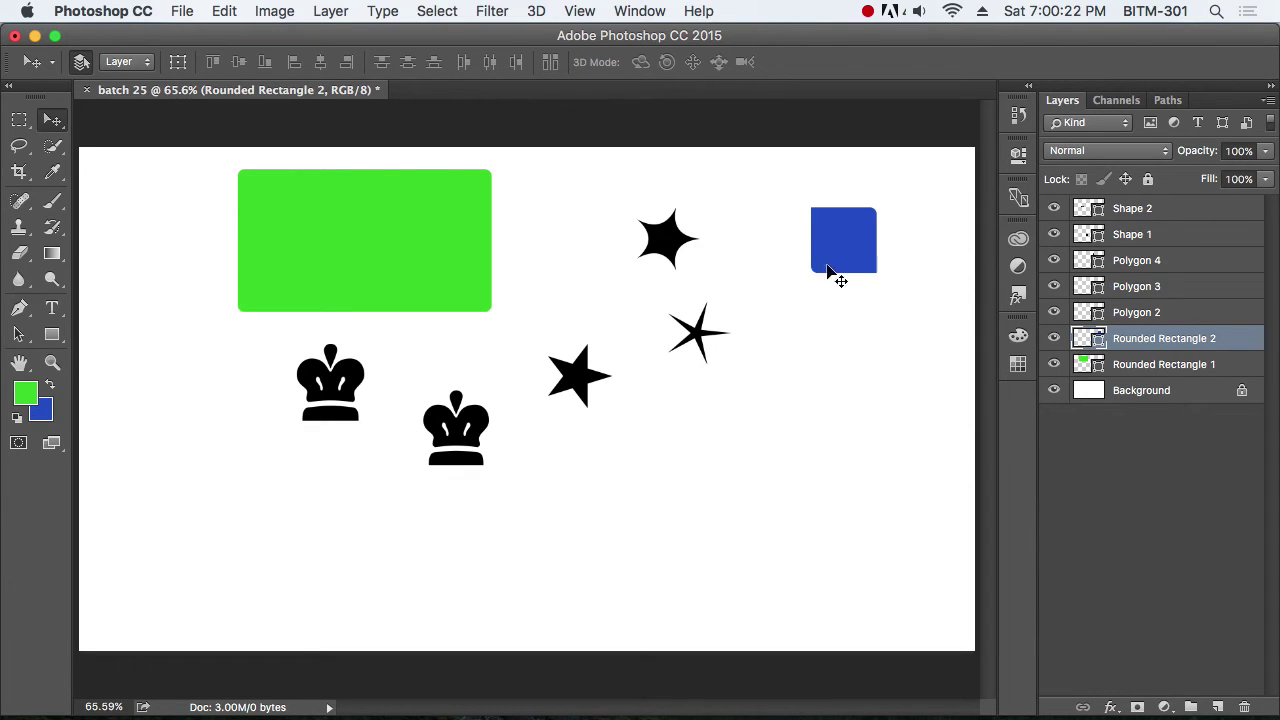
pyautogui.moveTo(841, 252); pyautogui.dragTo(808, 254)
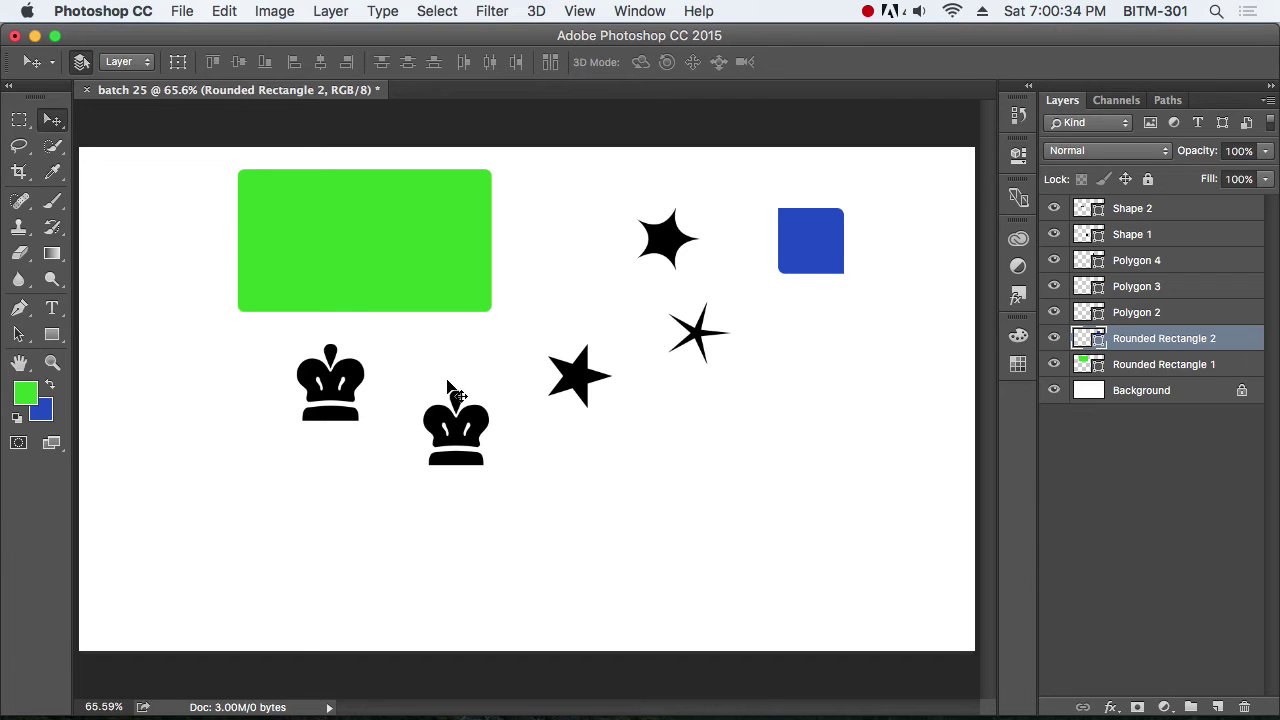
pyautogui.moveTo(458, 442); pyautogui.dragTo(442, 394)
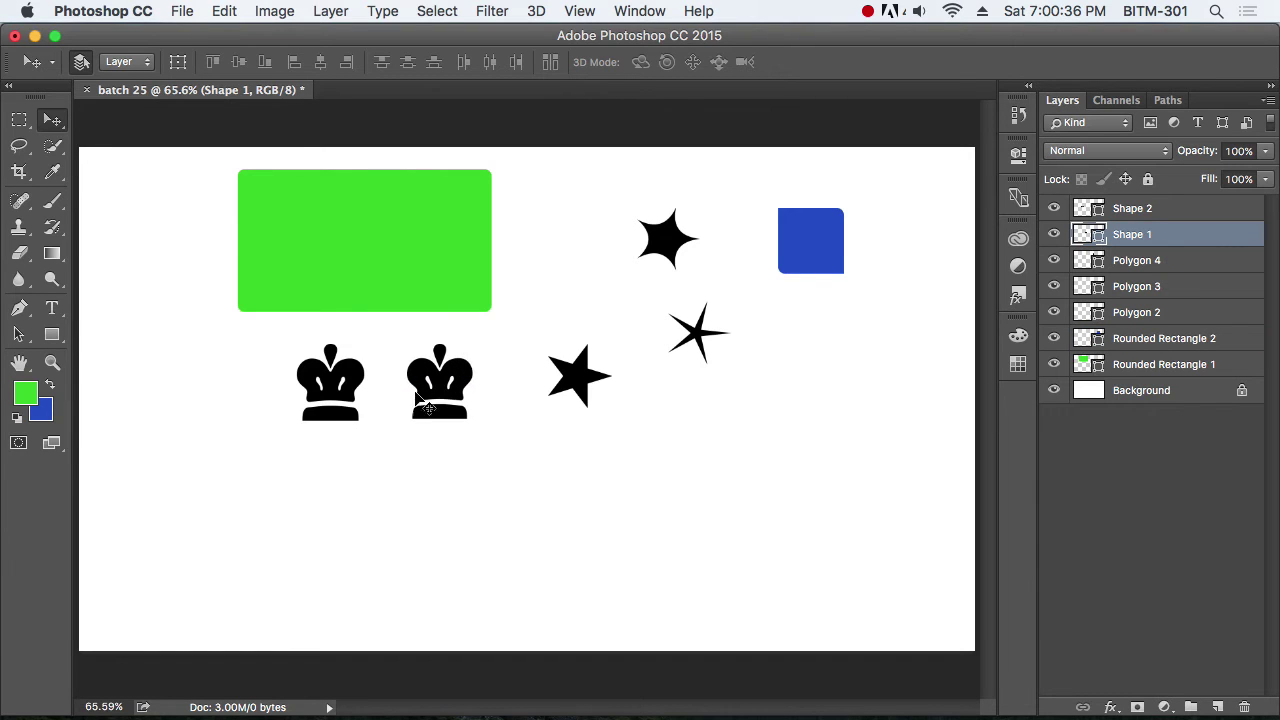
pyautogui.moveTo(357, 404); pyautogui.dragTo(314, 404)
pyautogui.moveTo(445, 398); pyautogui.dragTo(392, 398)
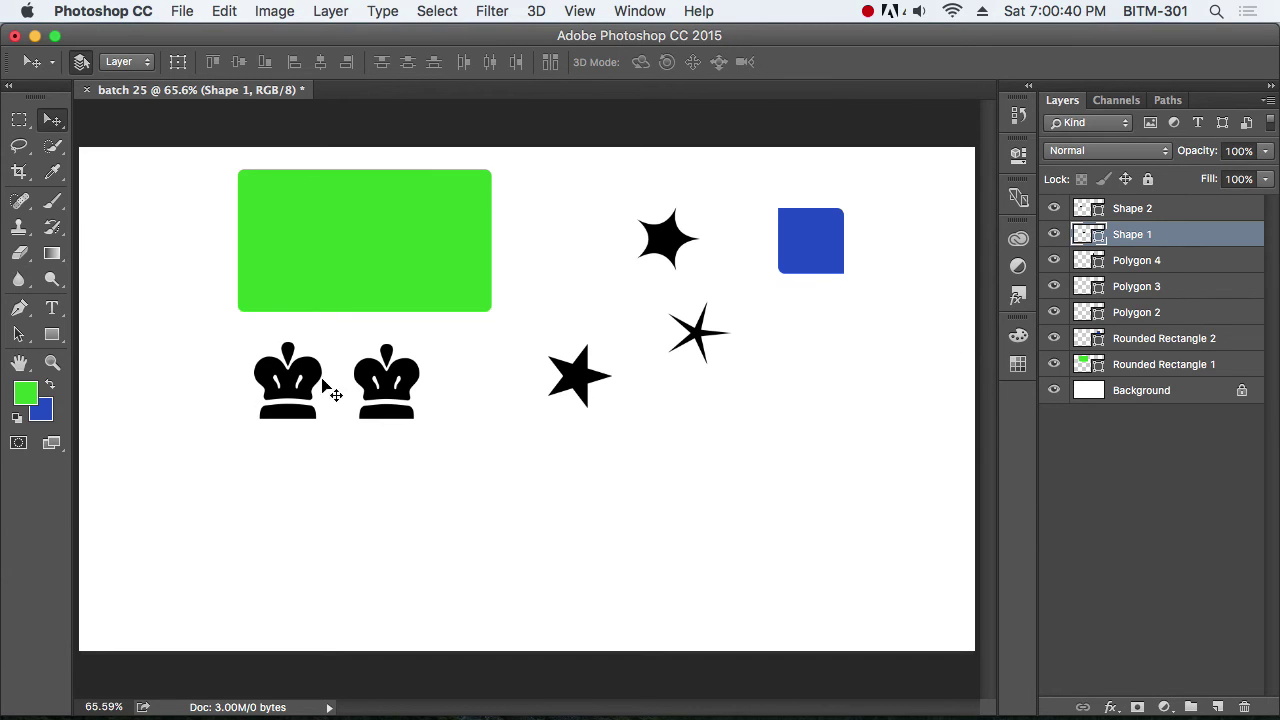
# Step: Move the second crown lower and to the right, and nudge the blue square slightly left
pyautogui.click(562, 424)
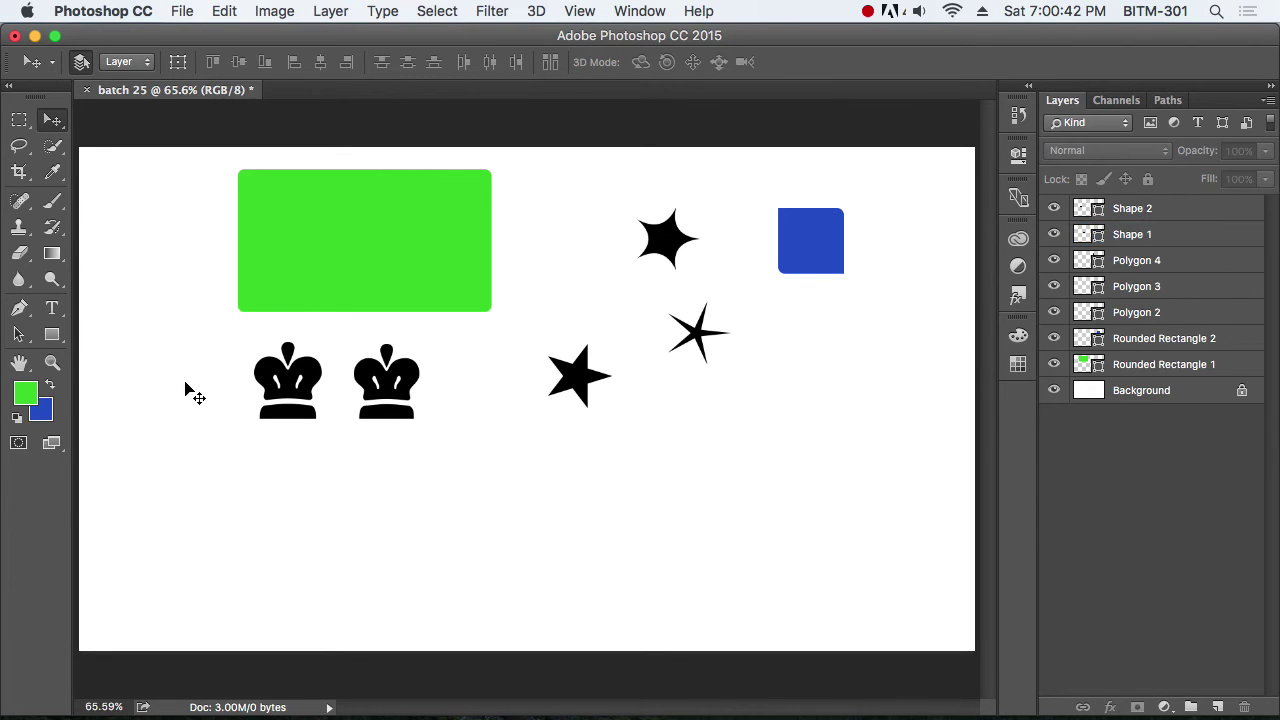
pyautogui.moveTo(185, 390); pyautogui.dragTo(466, 458)
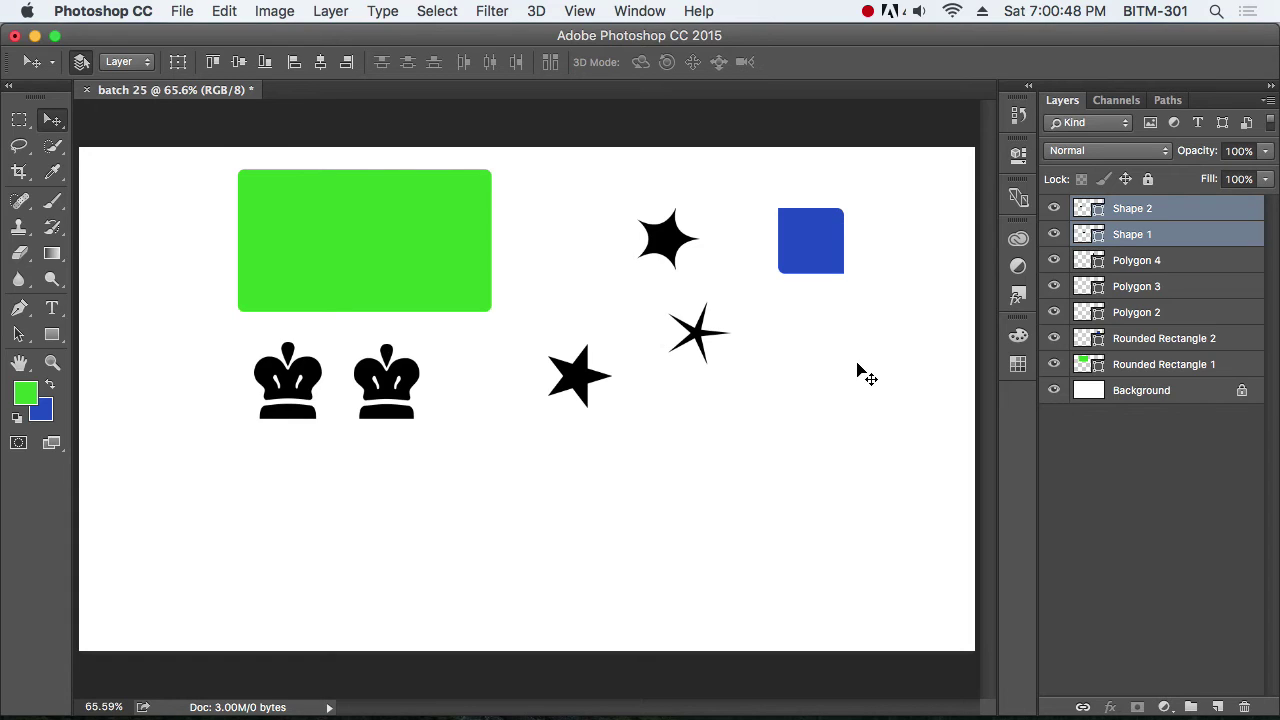
pyautogui.click(570, 468)
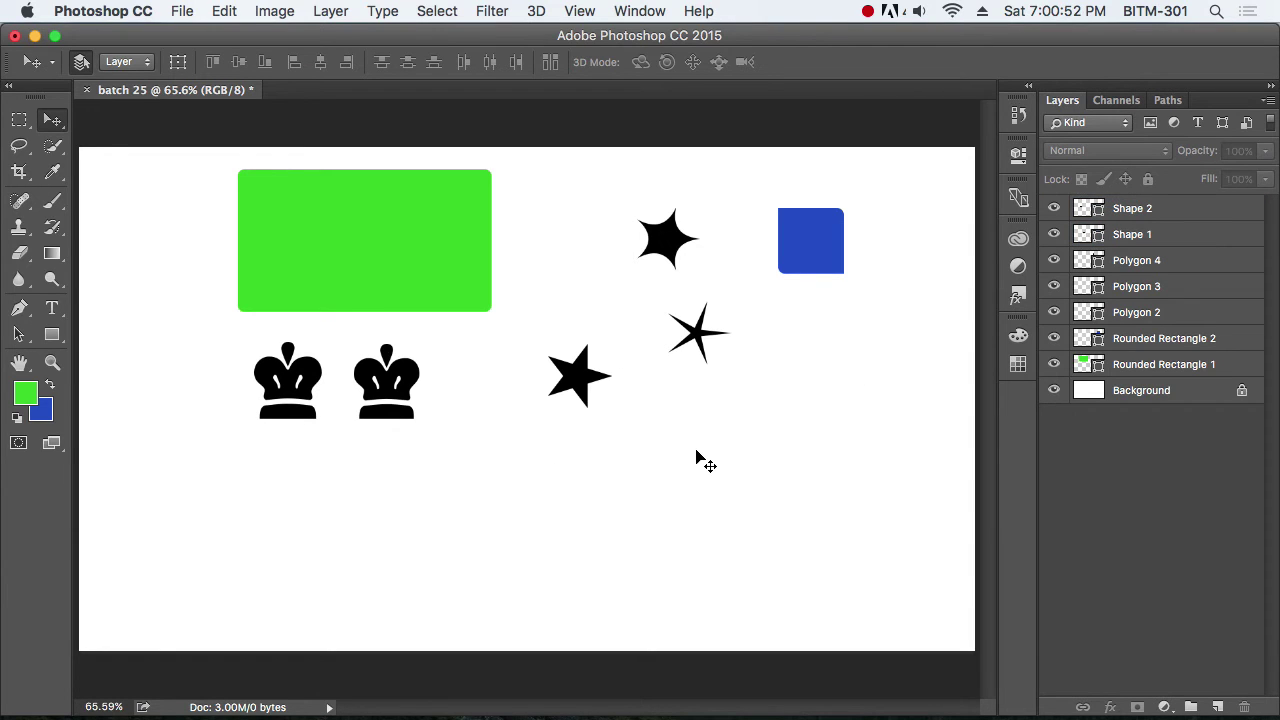
pyautogui.moveTo(417, 408); pyautogui.dragTo(464, 436)
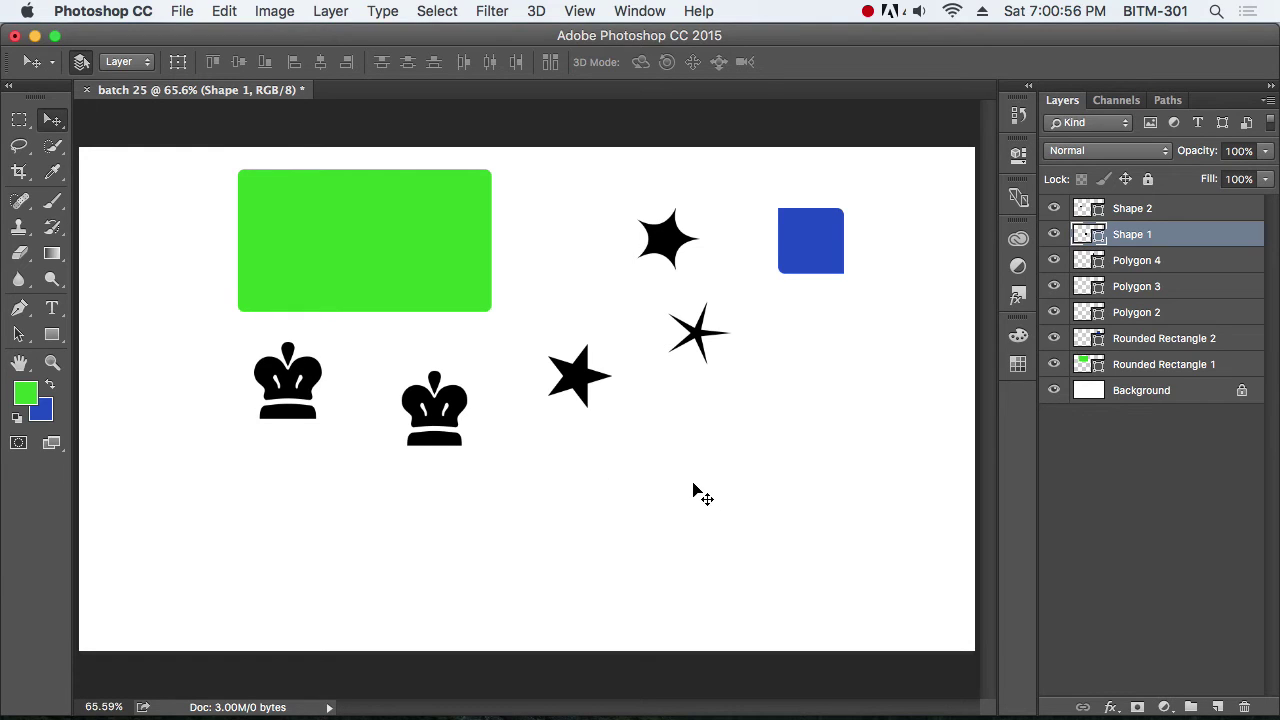
pyautogui.moveTo(825, 236); pyautogui.dragTo(808, 232)
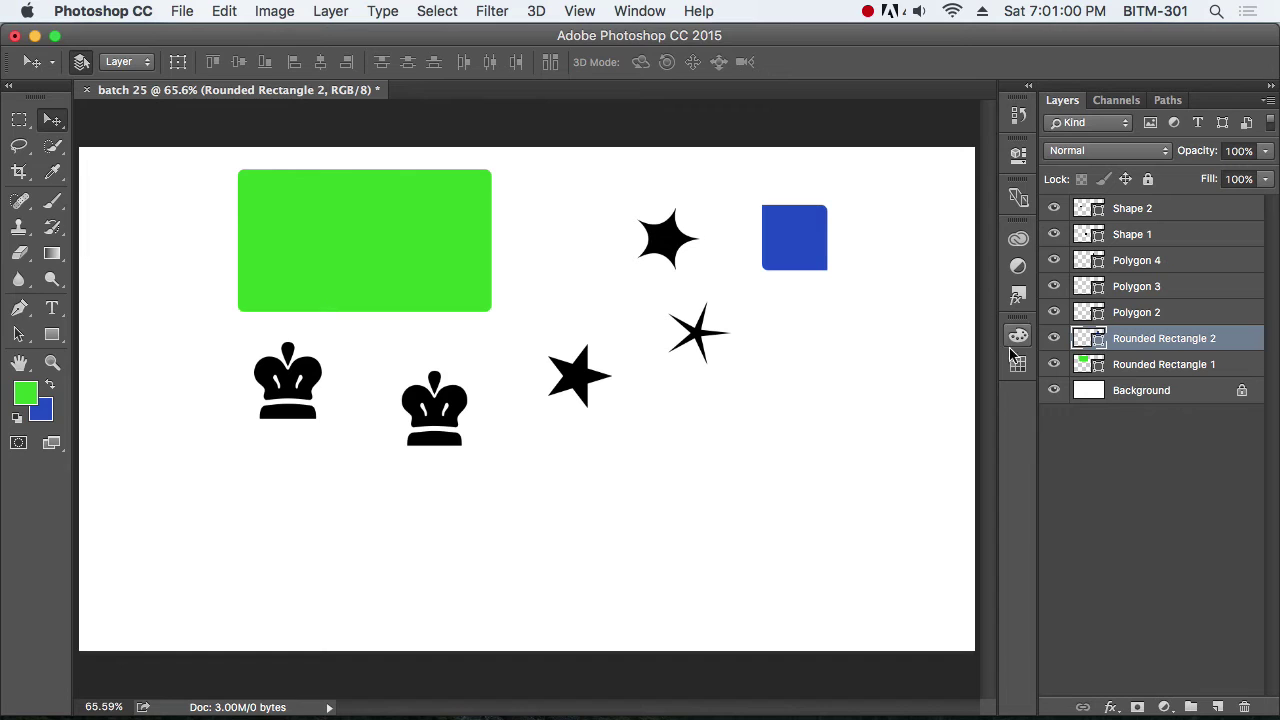
# Step: Shift the green rectangle left and set the Color panel to an enlarged RGB spectrum
pyautogui.moveTo(391, 266); pyautogui.dragTo(366, 263)
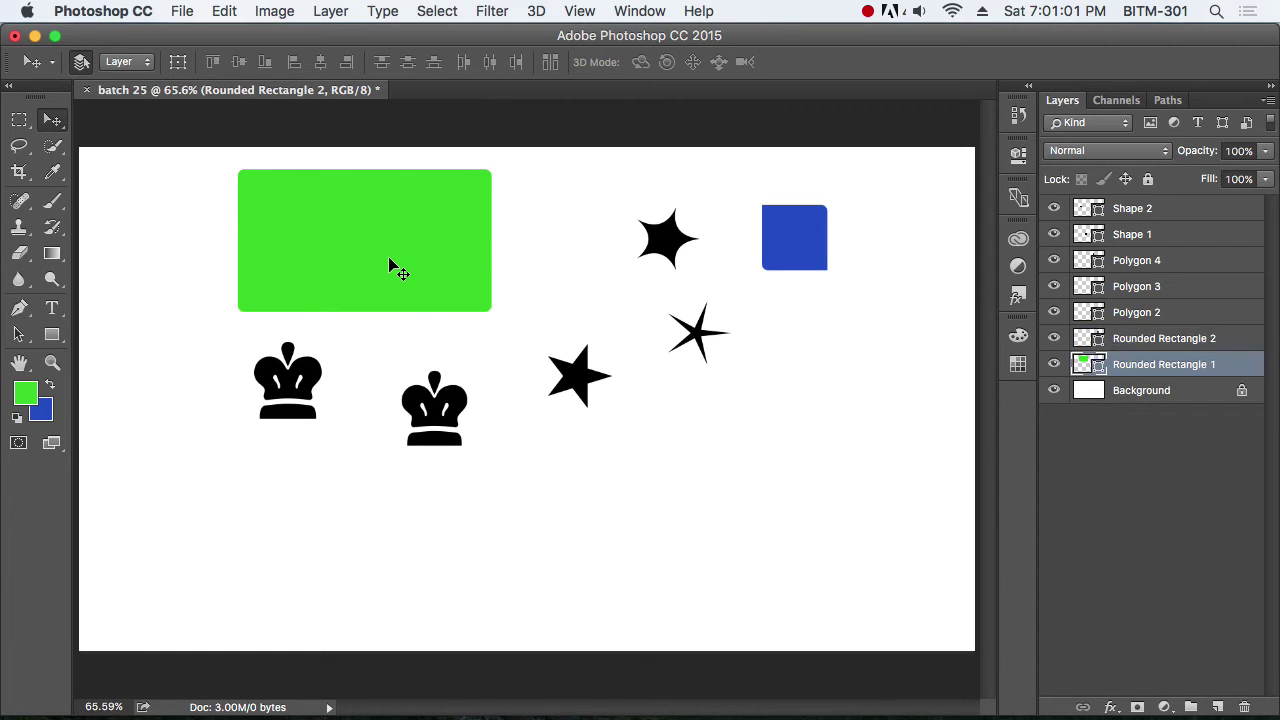
pyautogui.click(1017, 338)
pyautogui.click(862, 321)
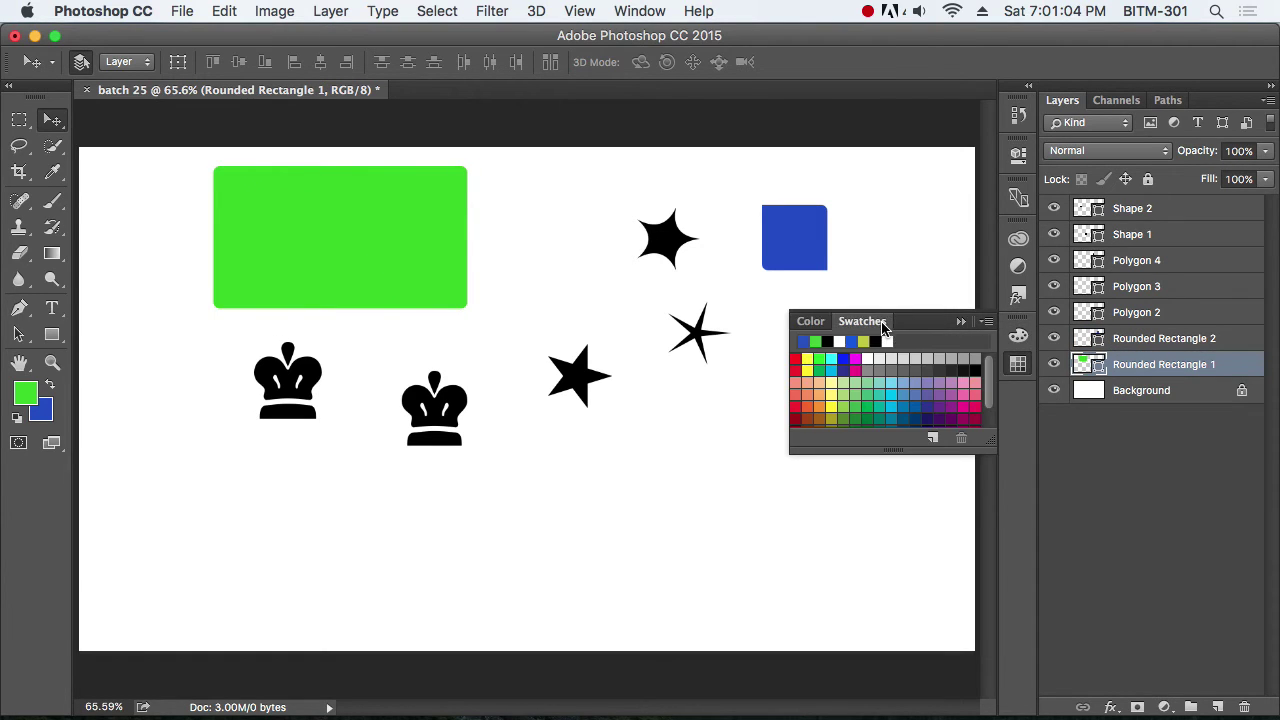
pyautogui.click(811, 321)
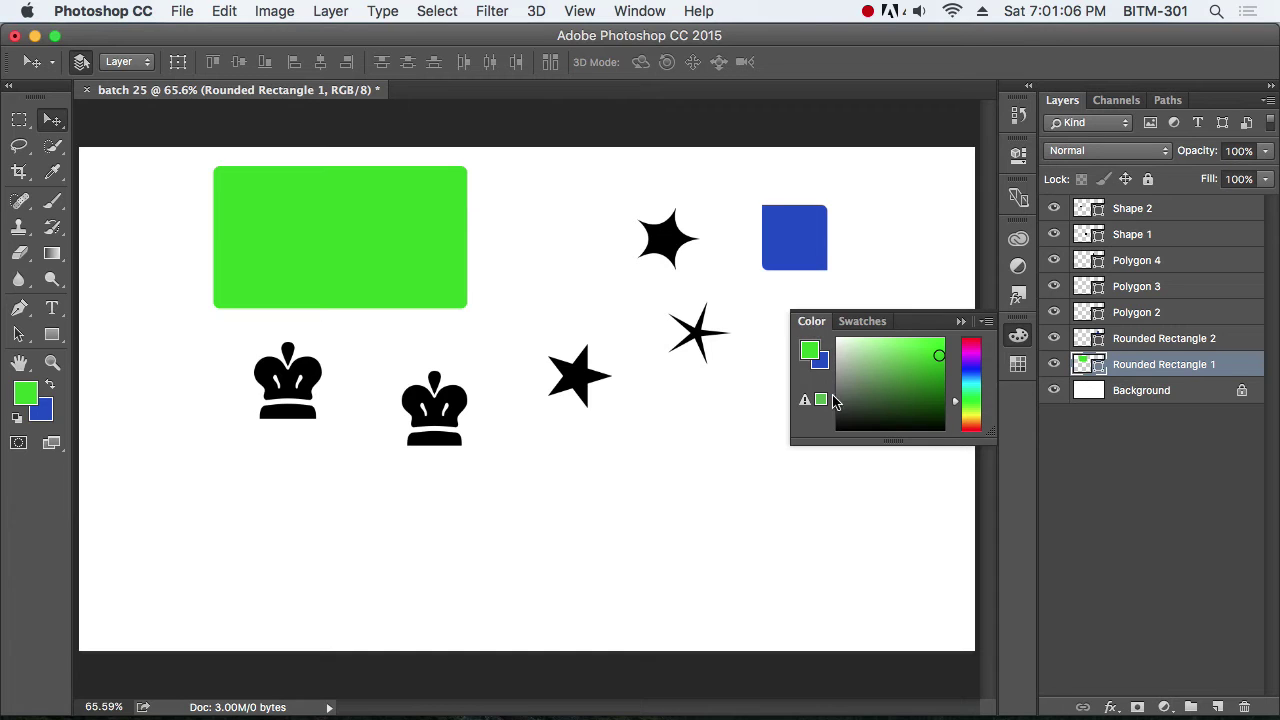
pyautogui.click(986, 321)
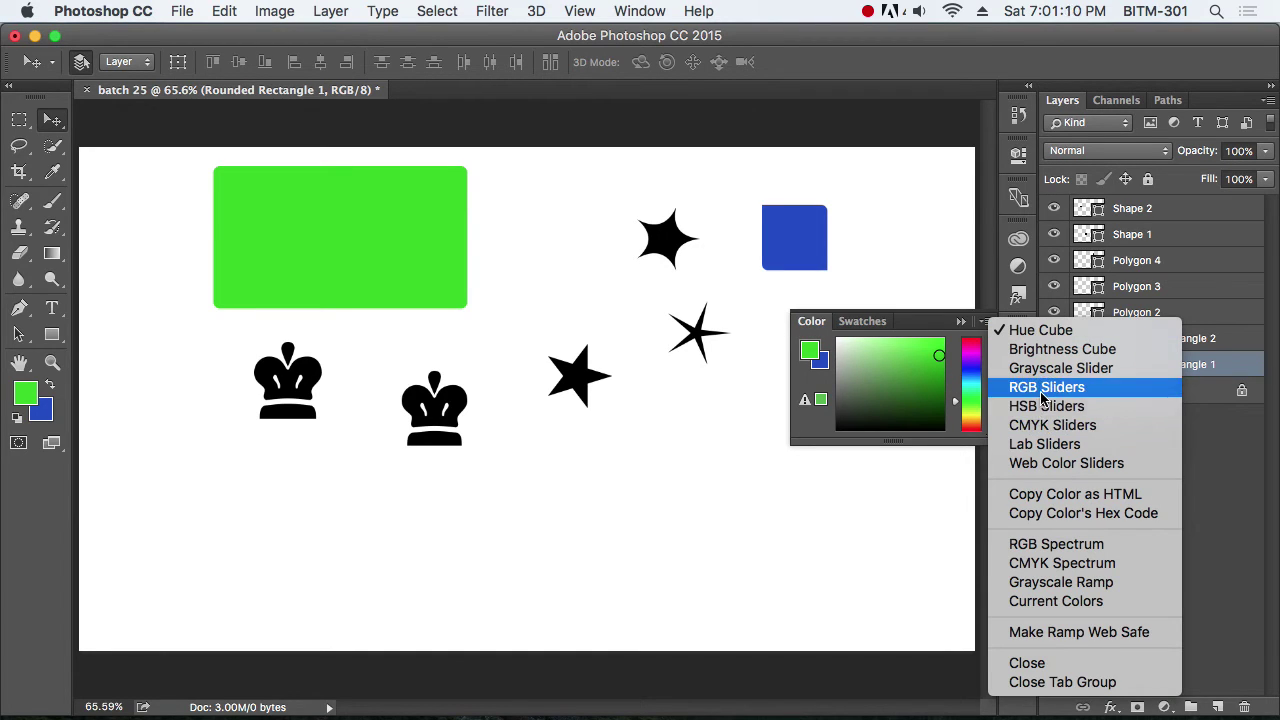
pyautogui.click(1046, 387)
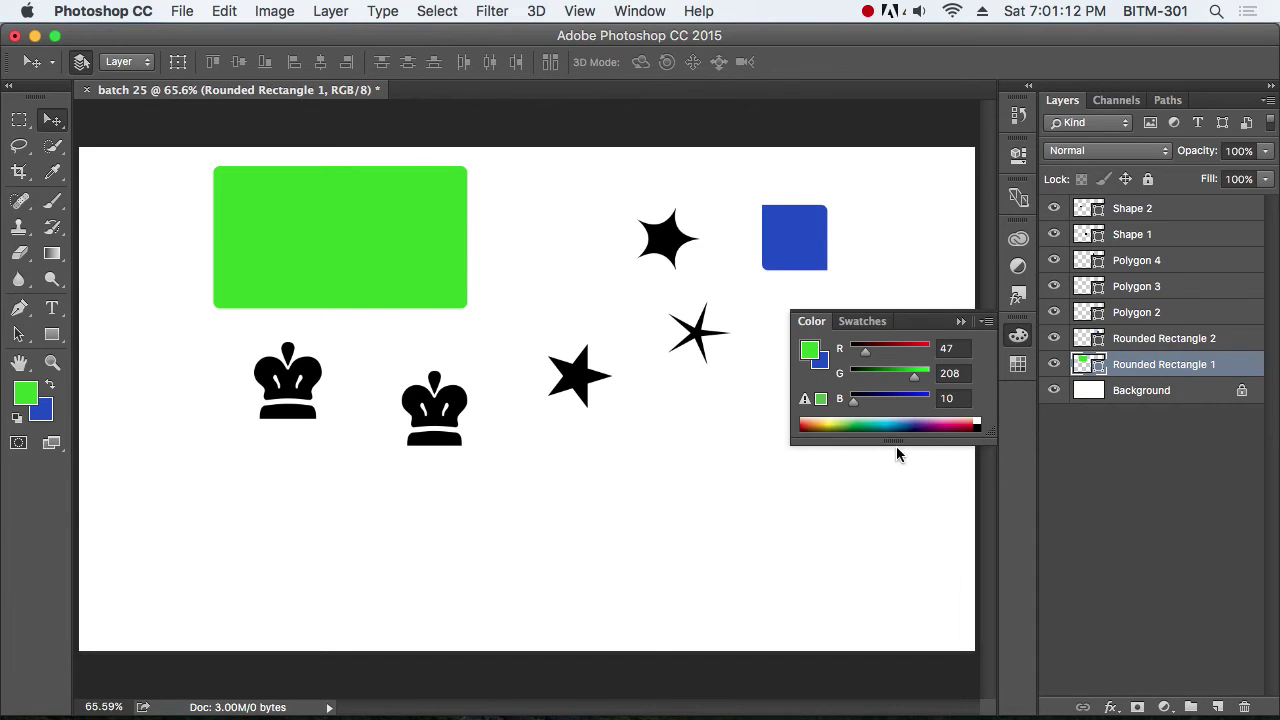
pyautogui.moveTo(896, 447); pyautogui.dragTo(902, 486)
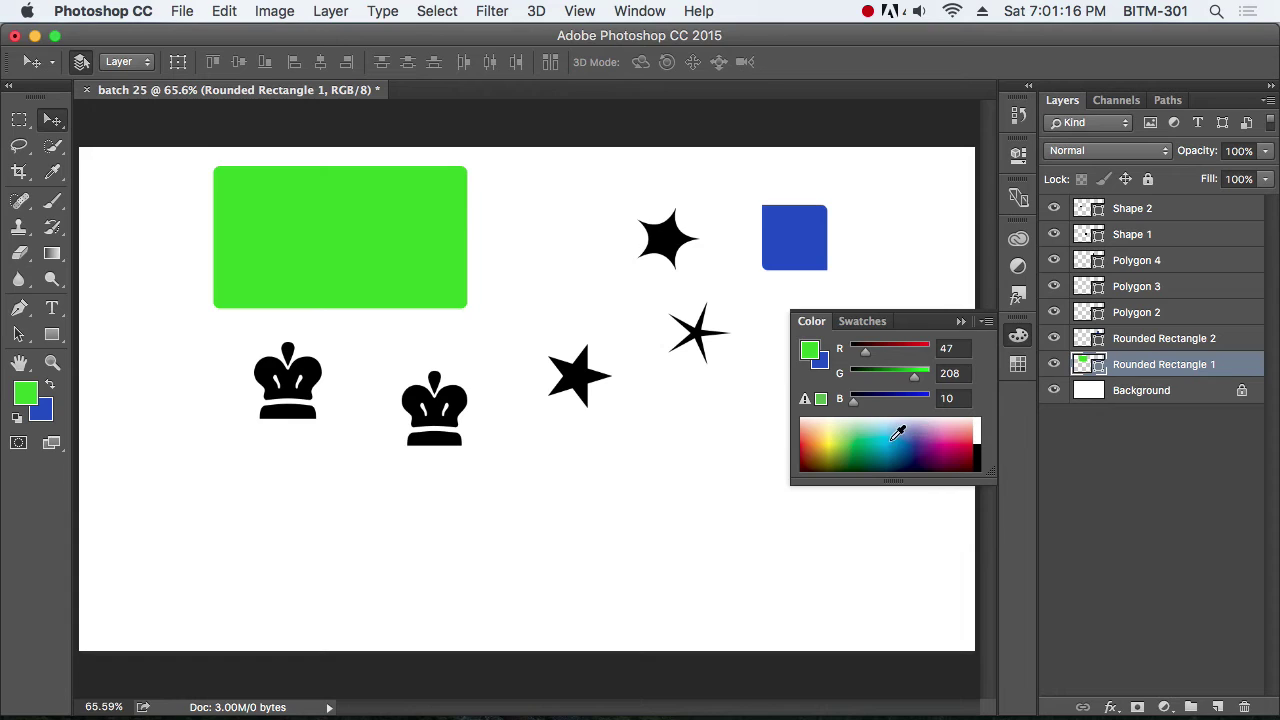
# Step: Make the foreground colour pink from the spectrum, then move the blue square toward the top-right
pyautogui.click(845, 428)
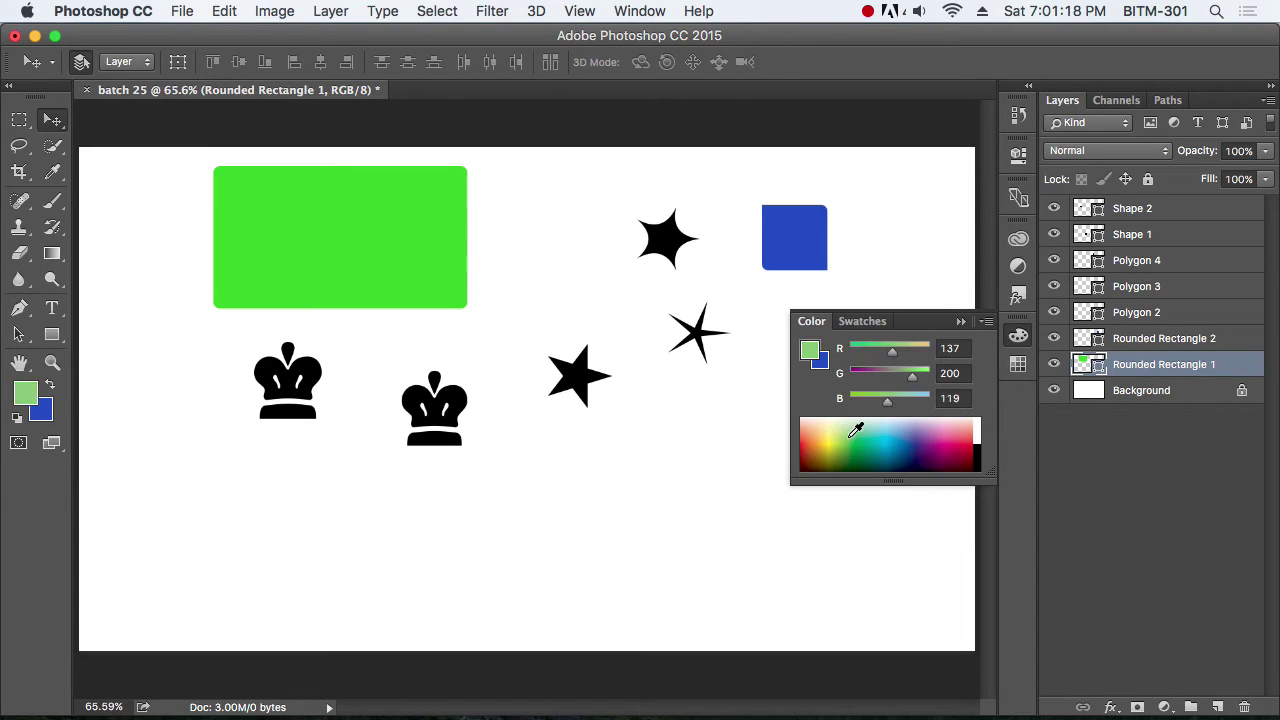
pyautogui.click(916, 439)
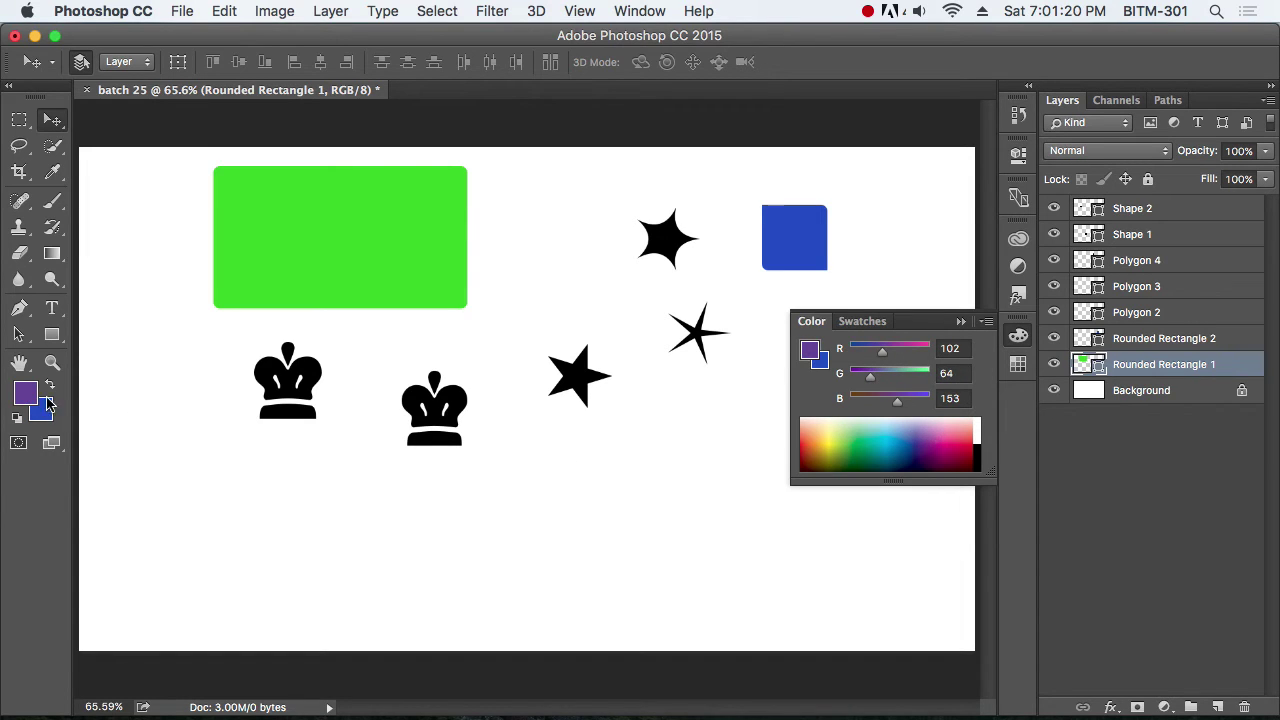
pyautogui.click(912, 432)
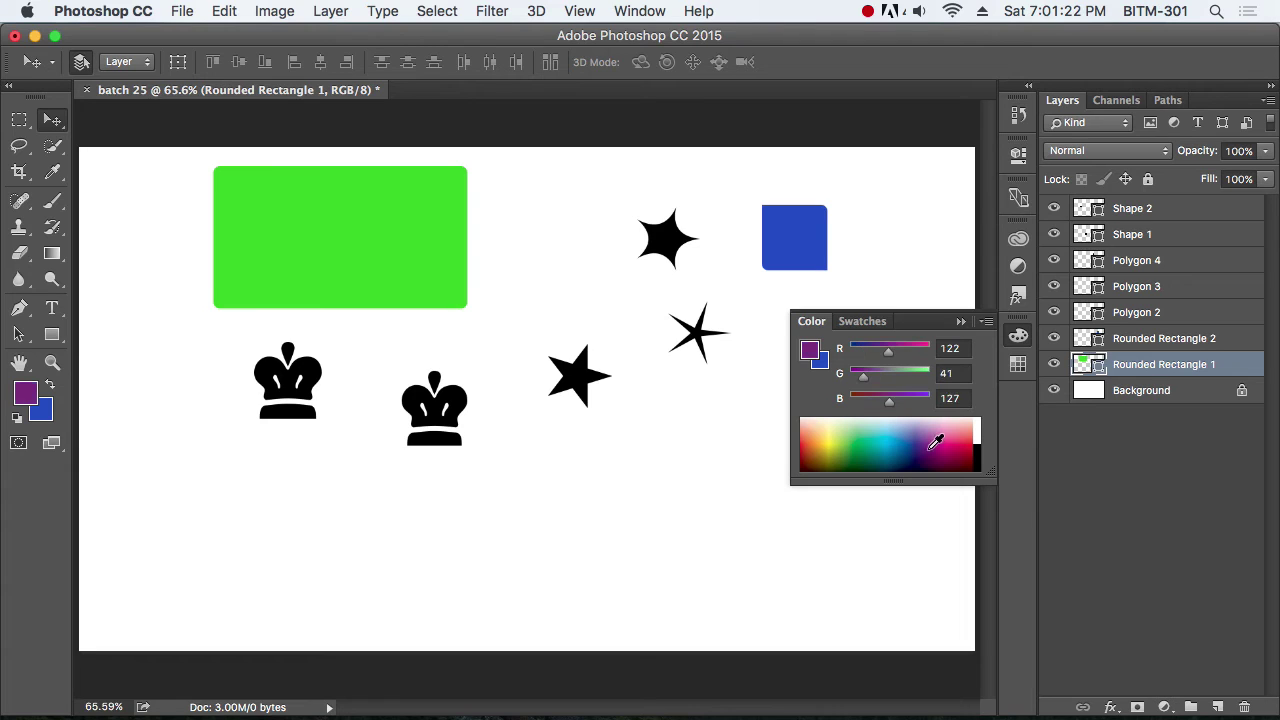
pyautogui.click(961, 446)
pyautogui.click(891, 443)
pyautogui.click(823, 443)
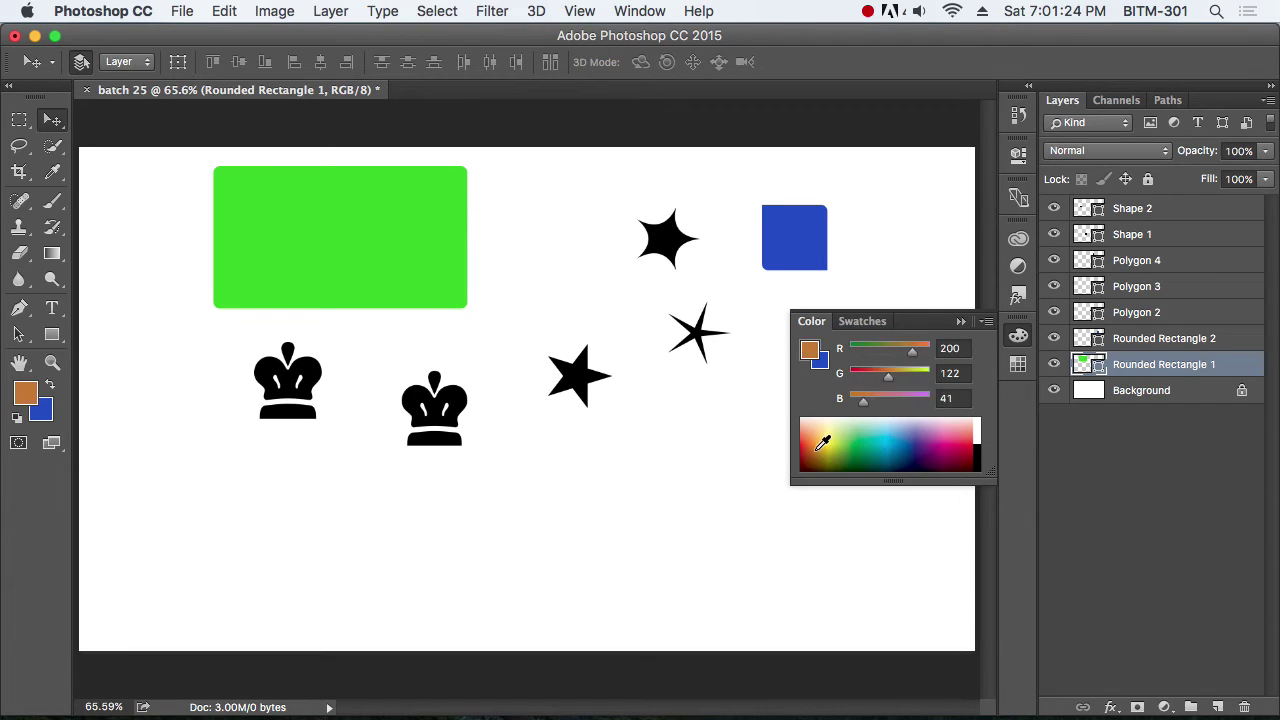
pyautogui.click(868, 440)
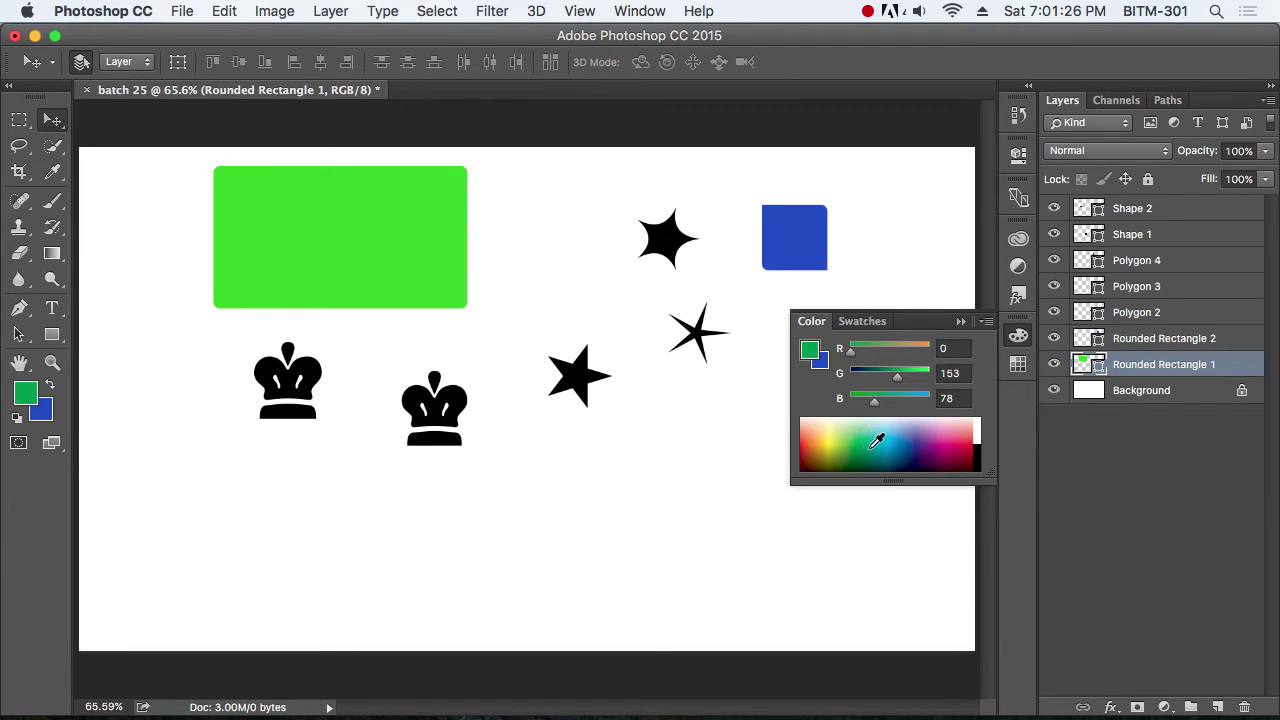
pyautogui.click(896, 440)
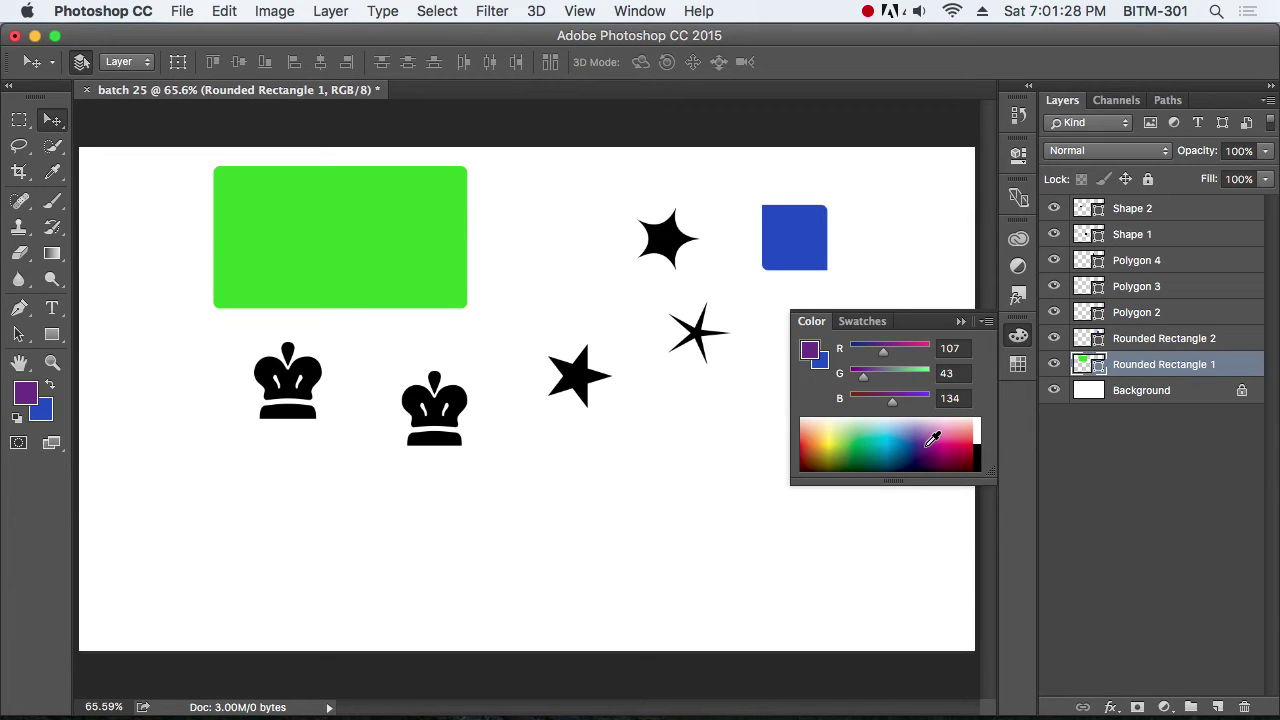
pyautogui.click(955, 437)
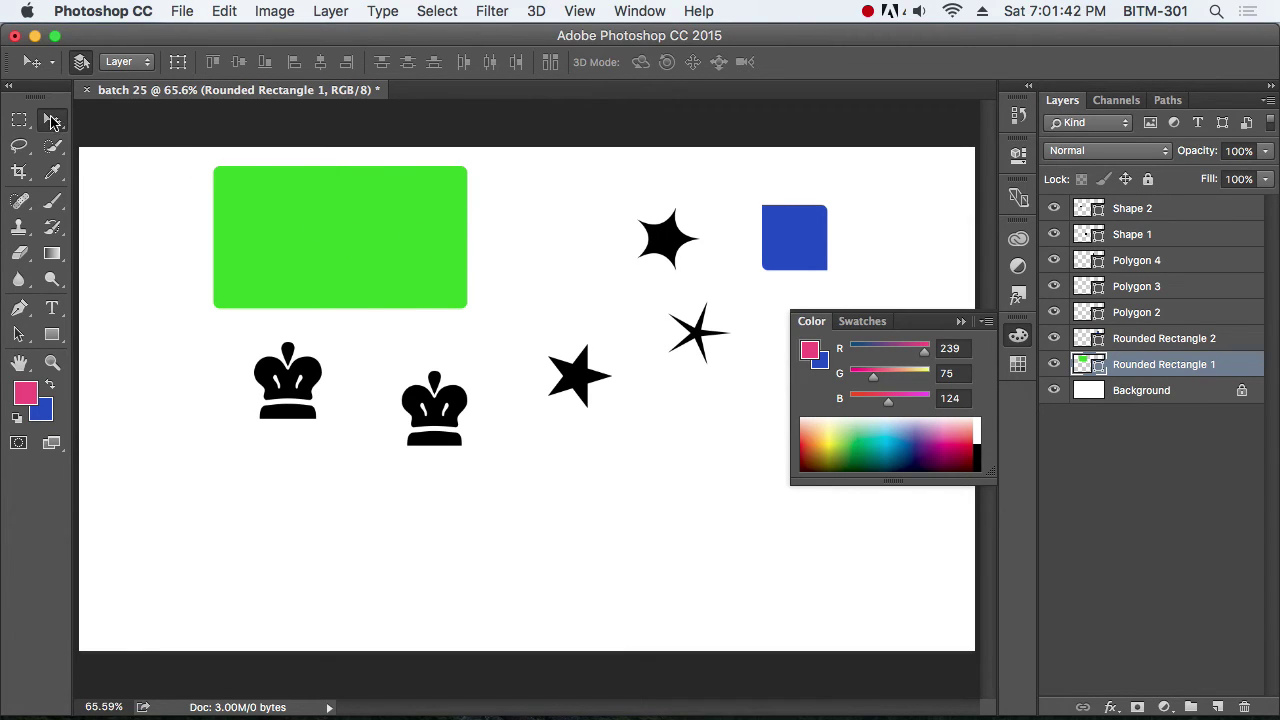
pyautogui.click(960, 321)
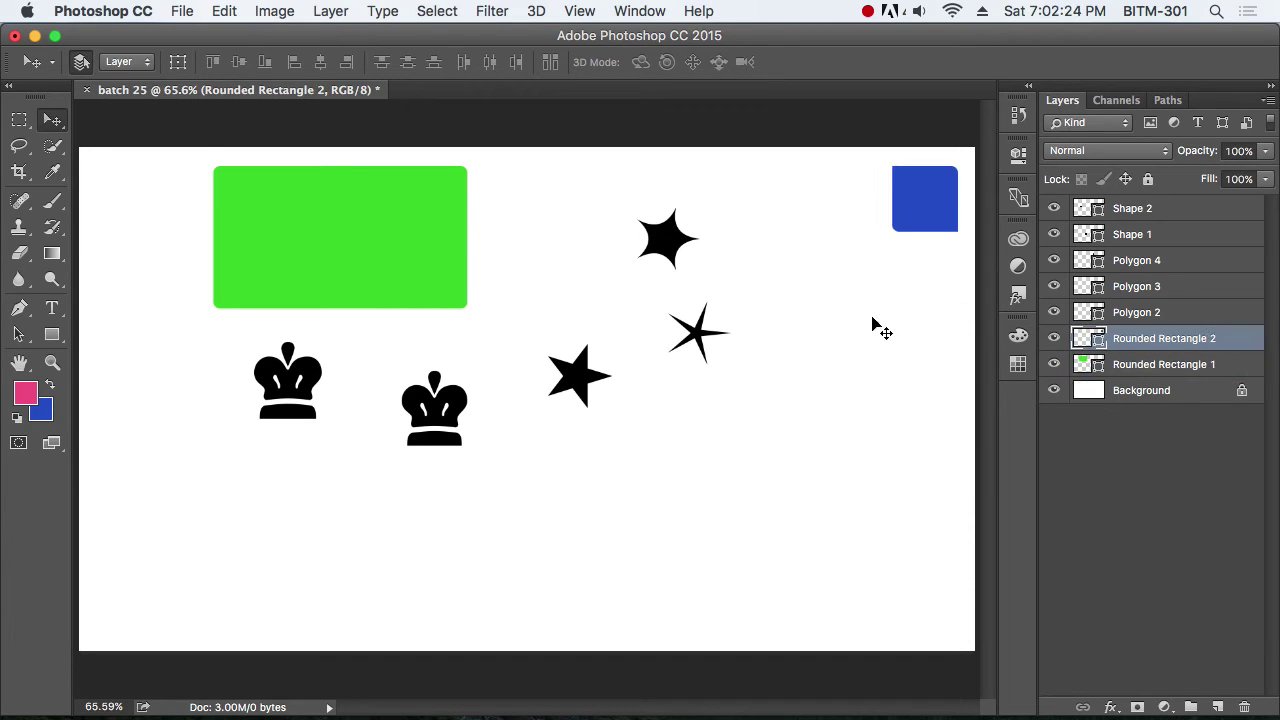
pyautogui.moveTo(934, 240); pyautogui.dragTo(920, 257)
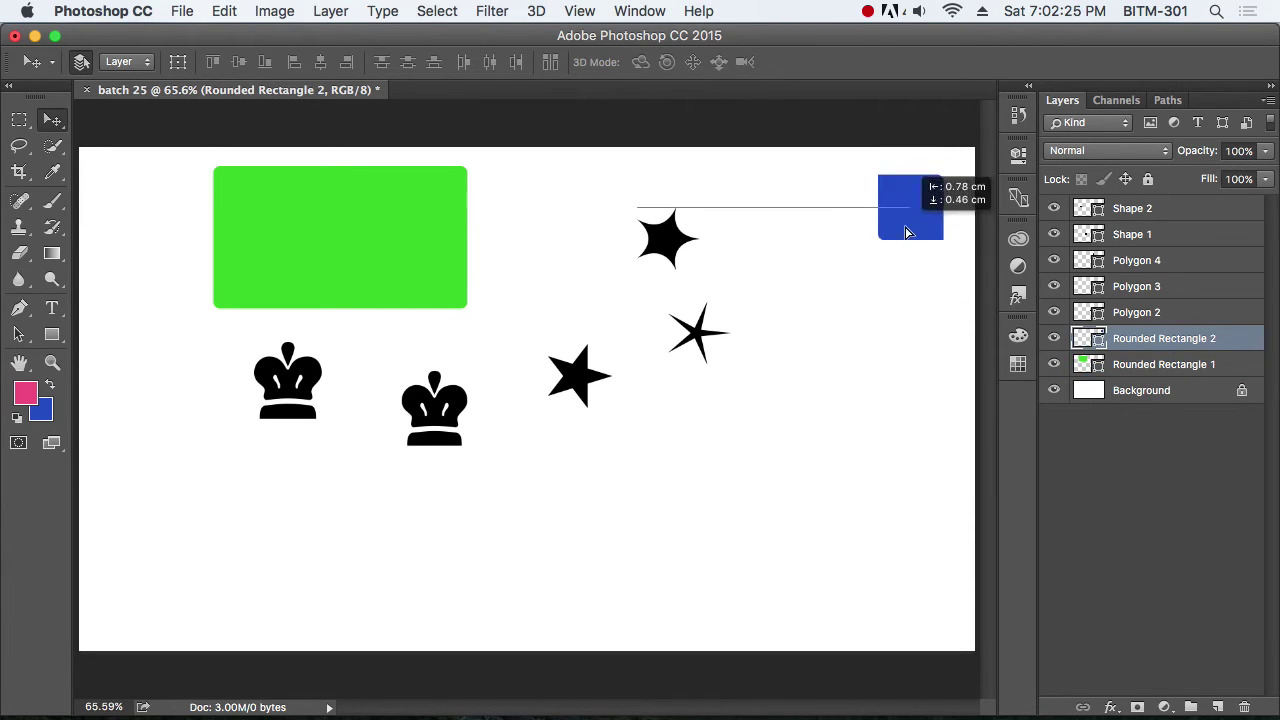
pyautogui.doubleClick(1091, 340)
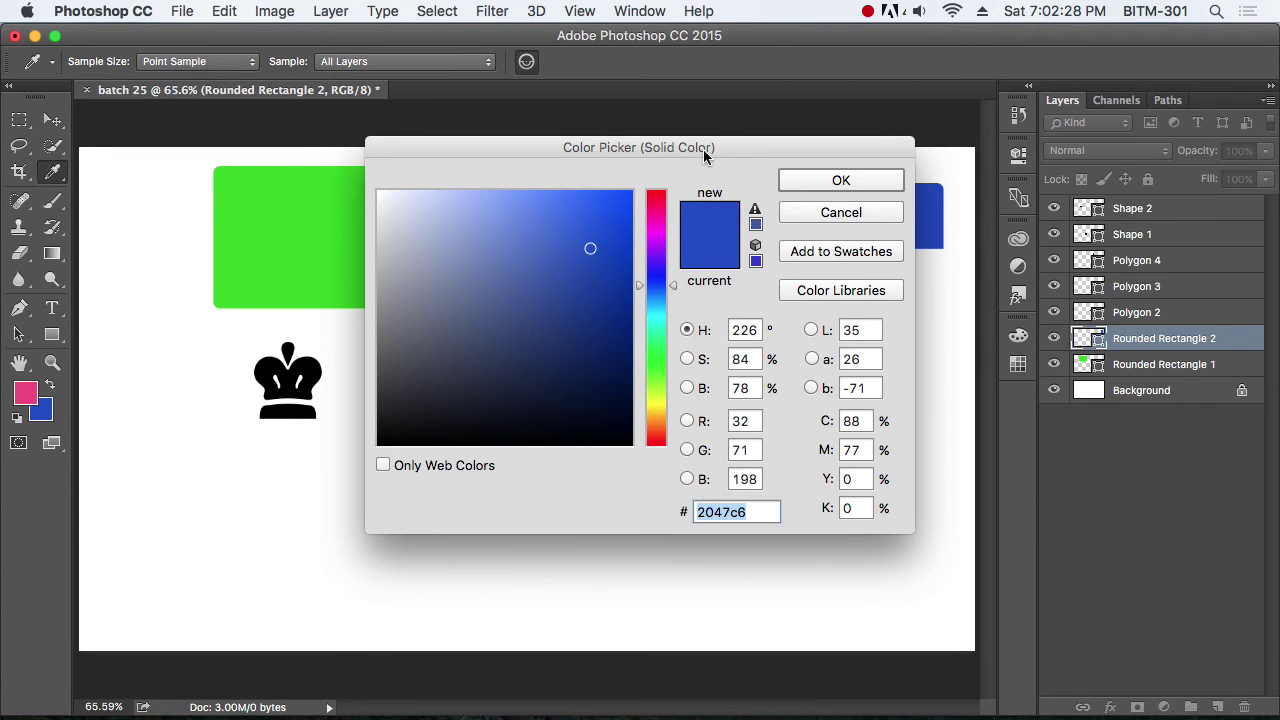
# Step: Sample several canvas colours, then fill the small square with the pink foreground colour ef4b7c
pyautogui.moveTo(704, 152)
pyautogui.mouseDown()
pyautogui.moveTo(1040, 240)
pyautogui.moveTo(845, 349)
pyautogui.moveTo(838, 305)
pyautogui.mouseUp()
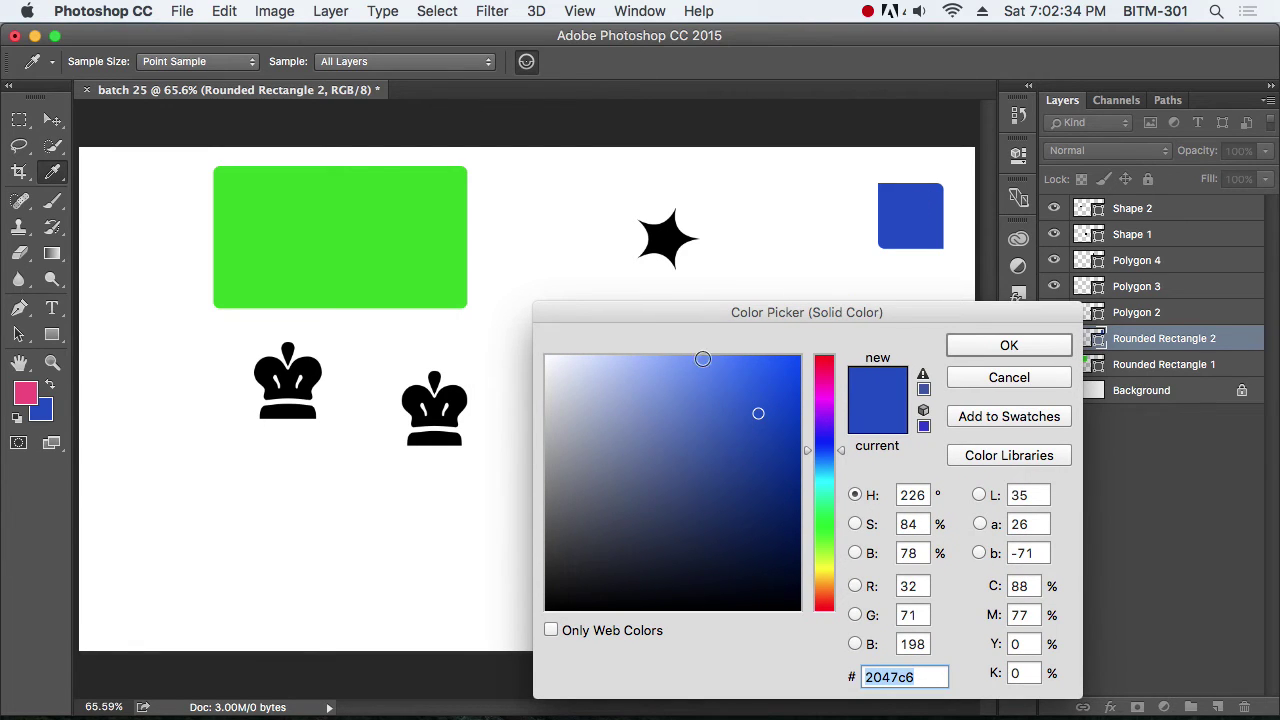
pyautogui.click(405, 260)
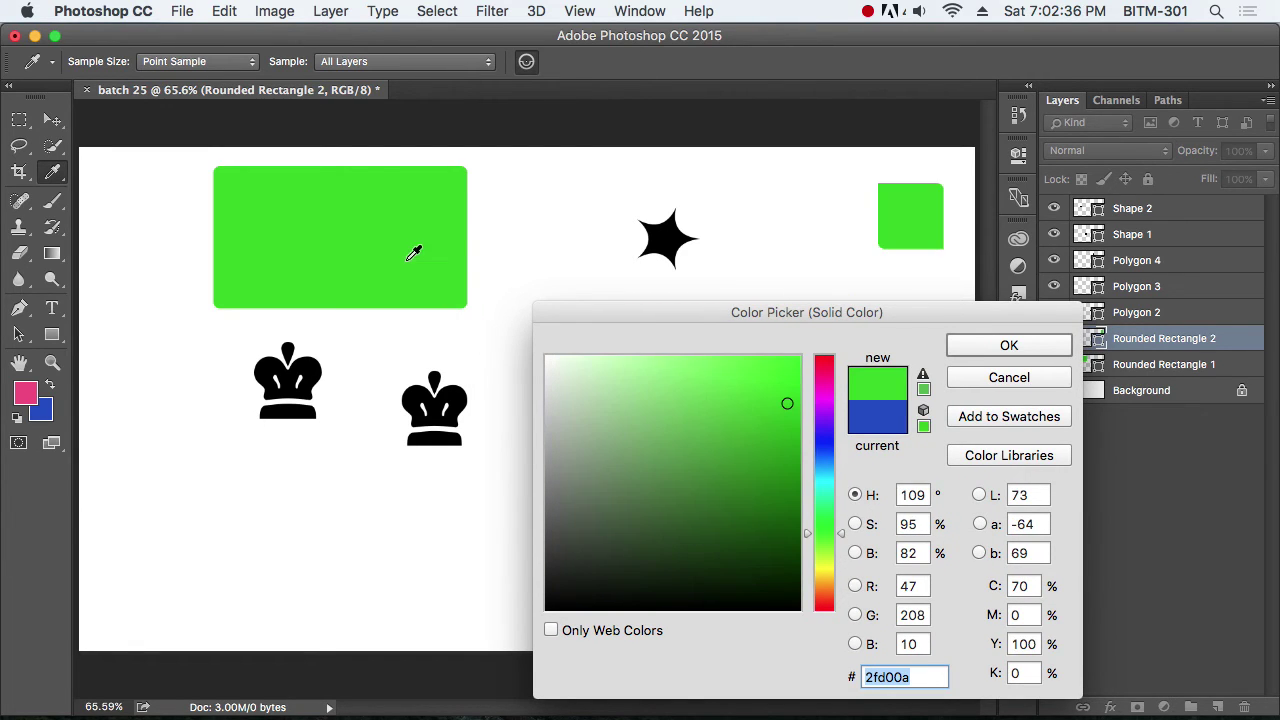
pyautogui.click(180, 345)
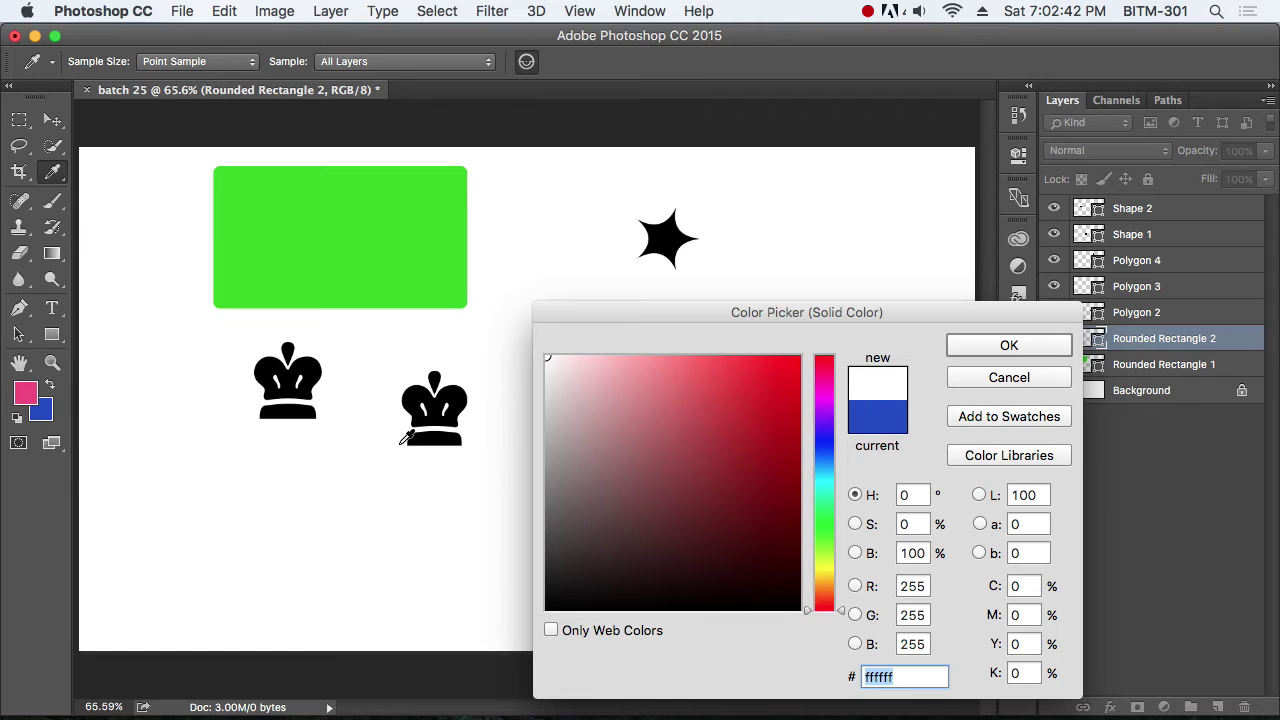
pyautogui.click(432, 414)
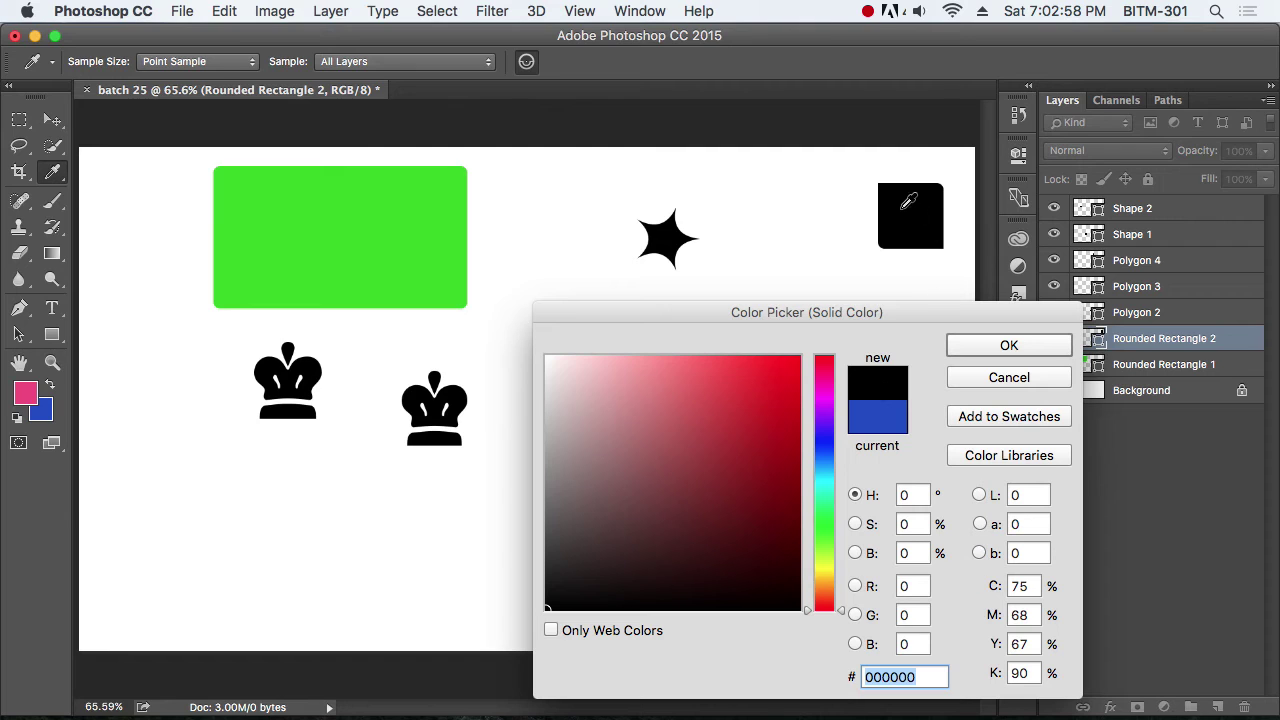
pyautogui.moveTo(418, 312); pyautogui.dragTo(414, 290)
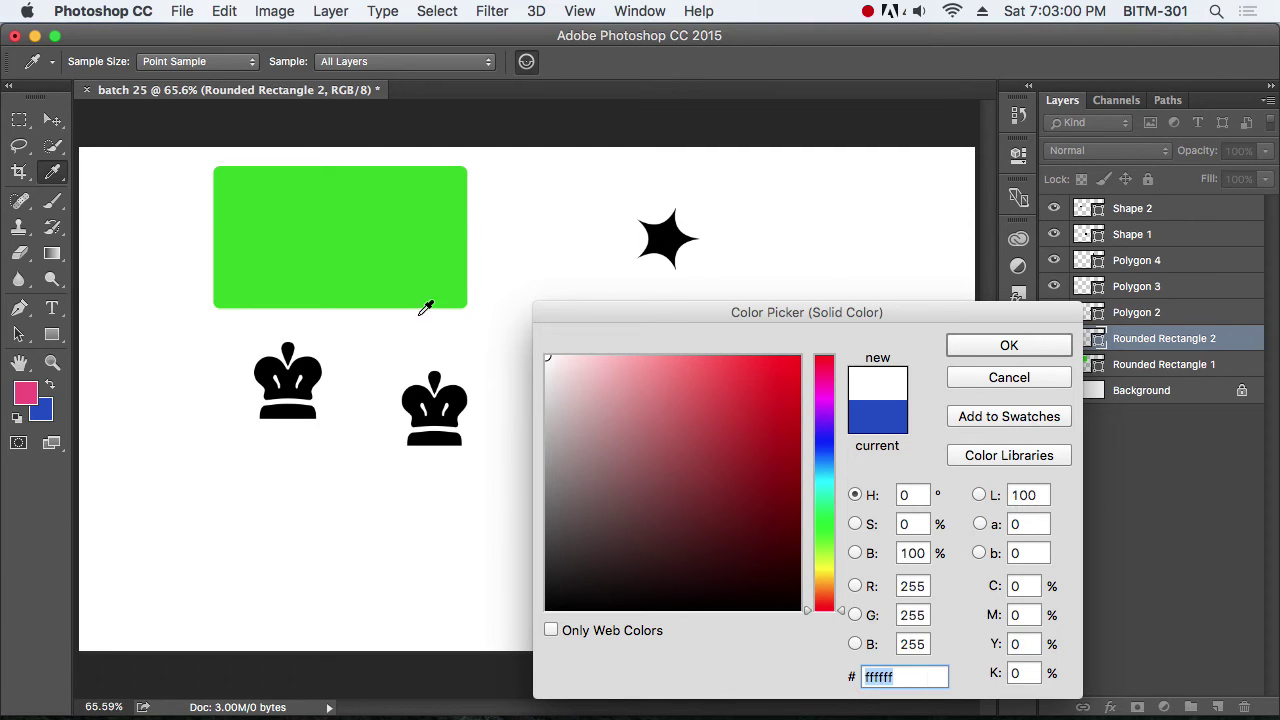
pyautogui.click(680, 235)
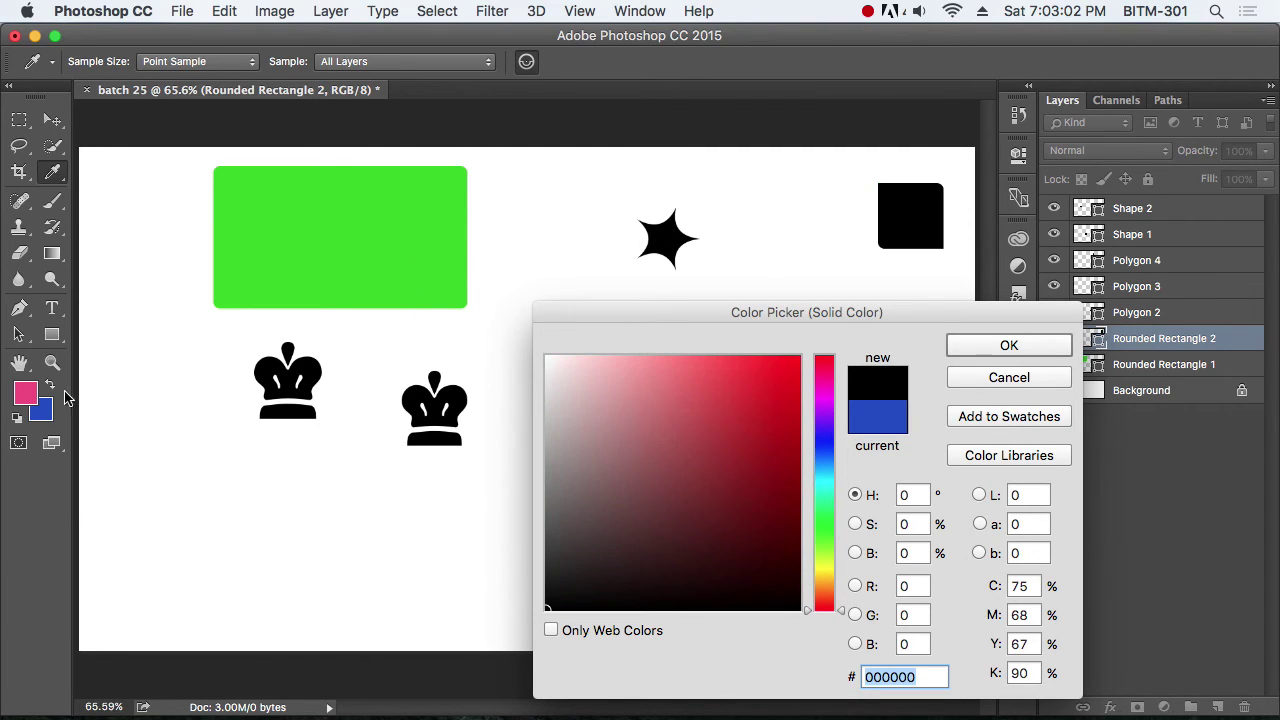
pyautogui.click(30, 396)
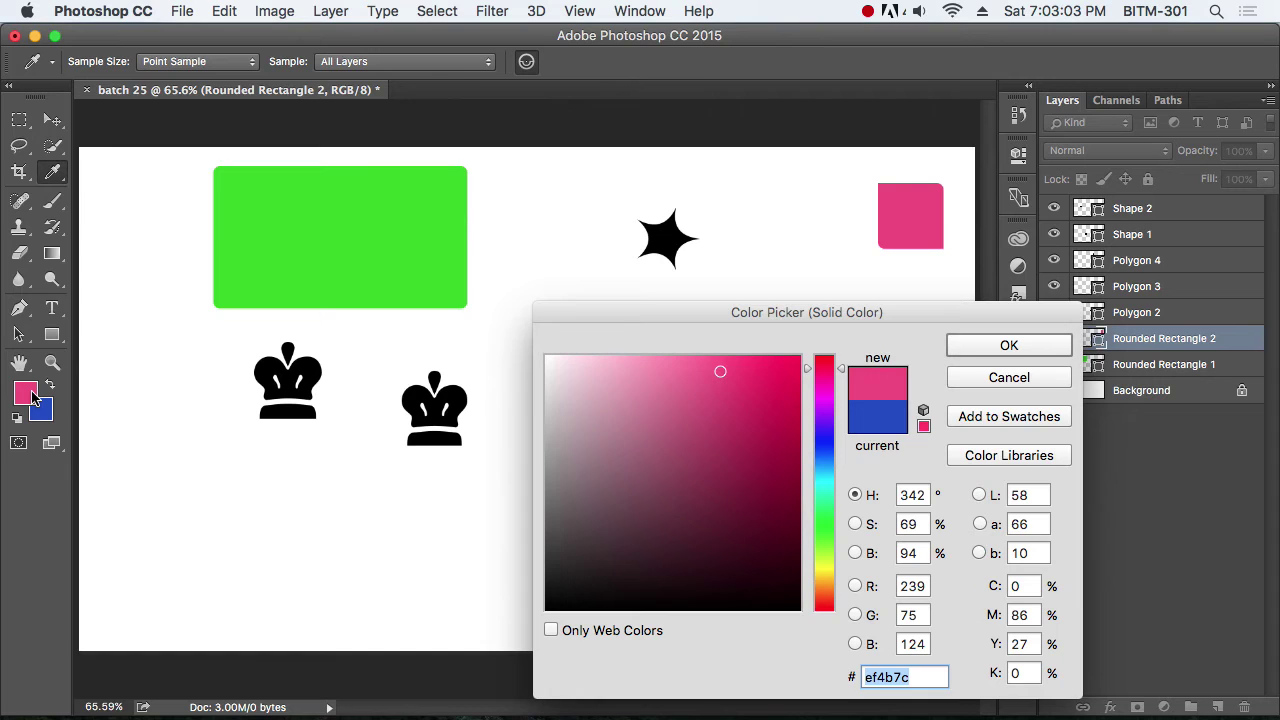
pyautogui.click(990, 346)
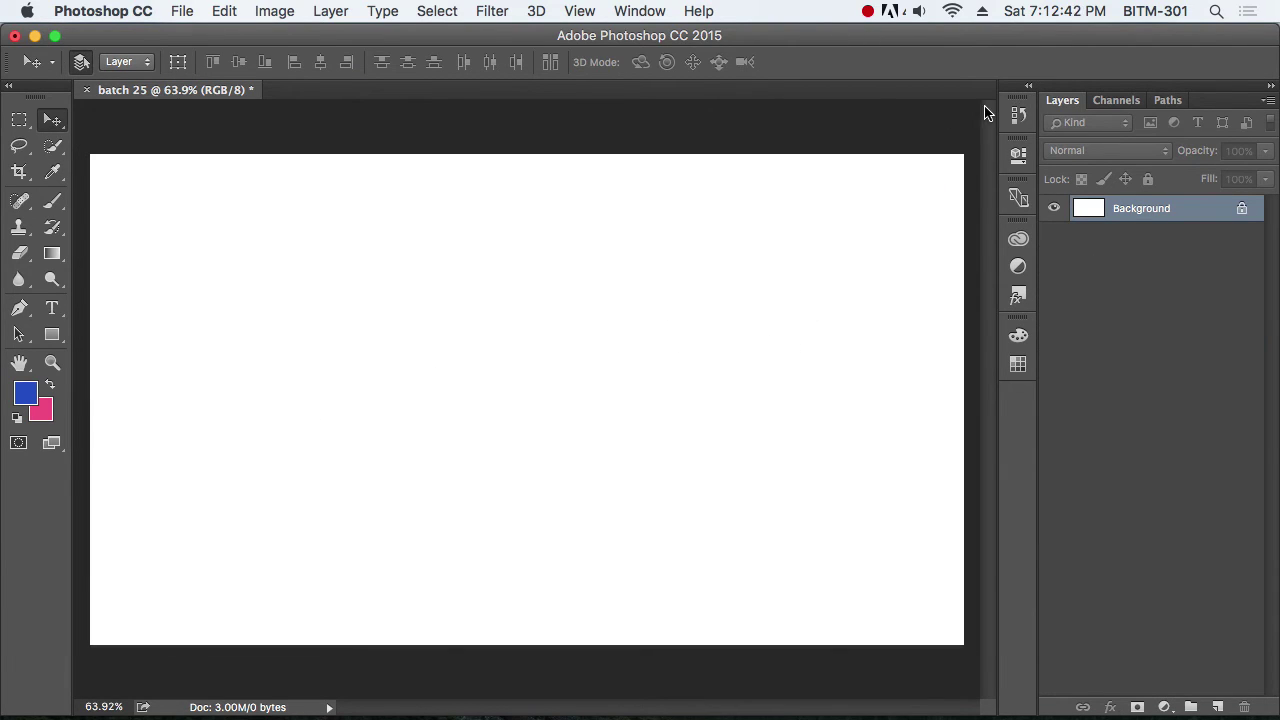
# Step: Show the Actions panel and enlarge it to list every default action
pyautogui.click(640, 11)
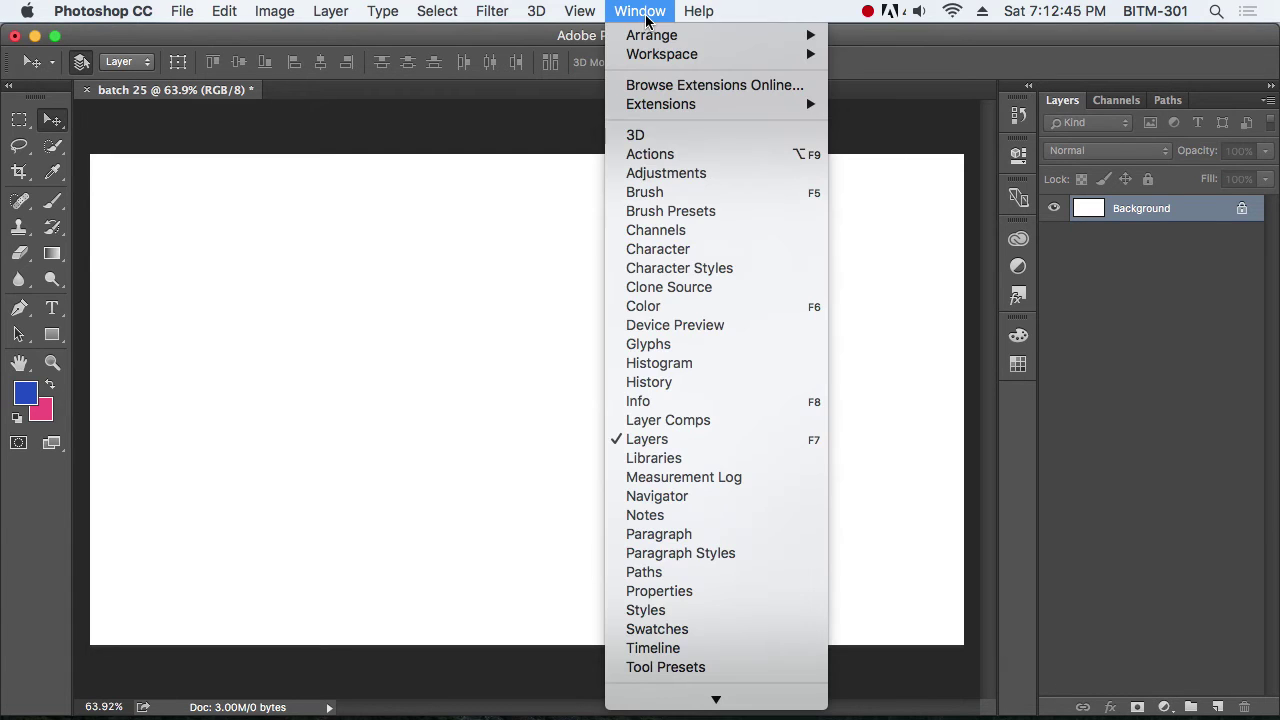
pyautogui.click(650, 155)
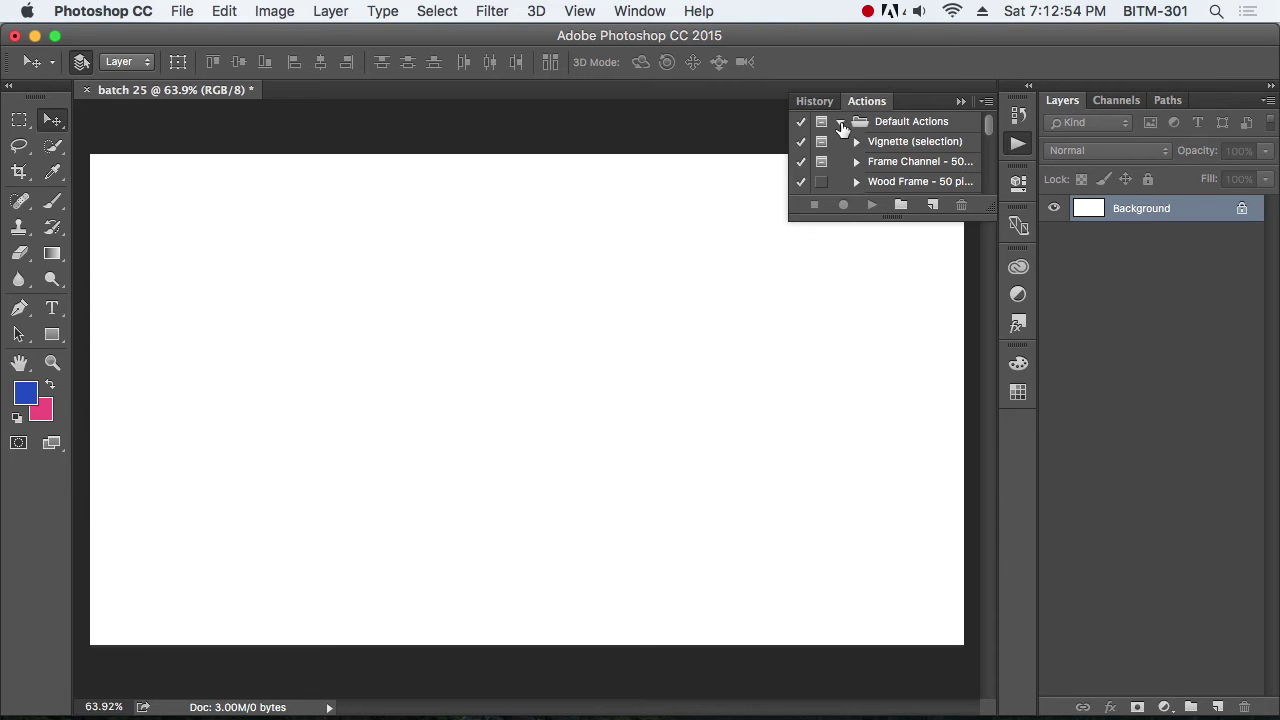
pyautogui.moveTo(886, 214); pyautogui.dragTo(868, 503)
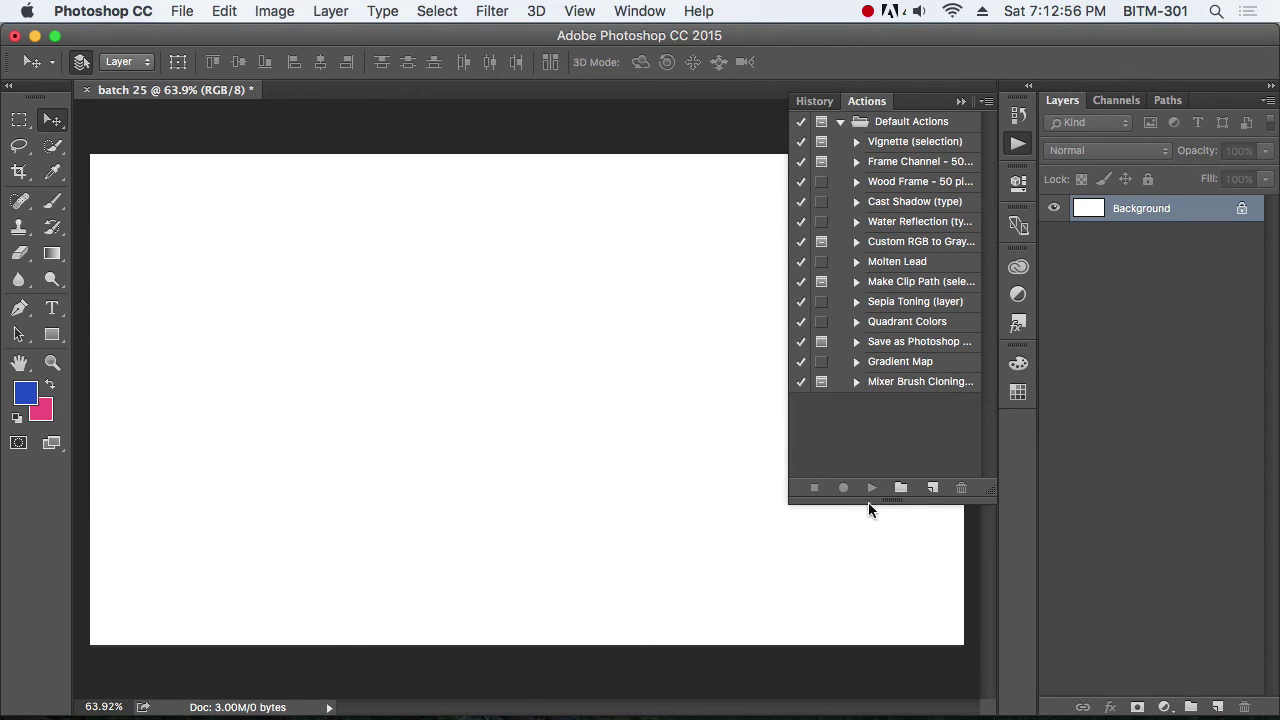
# Step: Click through Default Actions such as Quadrant Colors, Gradient Map and Cast Shadow, then collapse the set
pyautogui.click(893, 145)
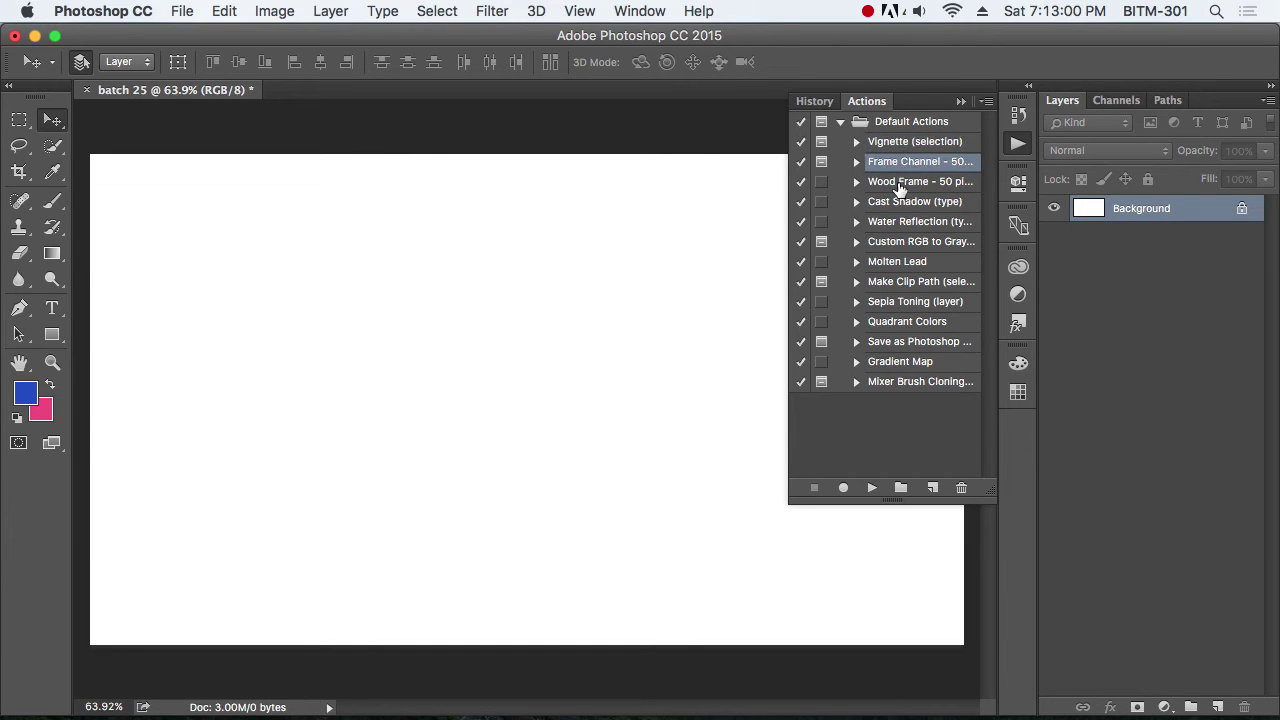
pyautogui.click(898, 183)
pyautogui.click(898, 223)
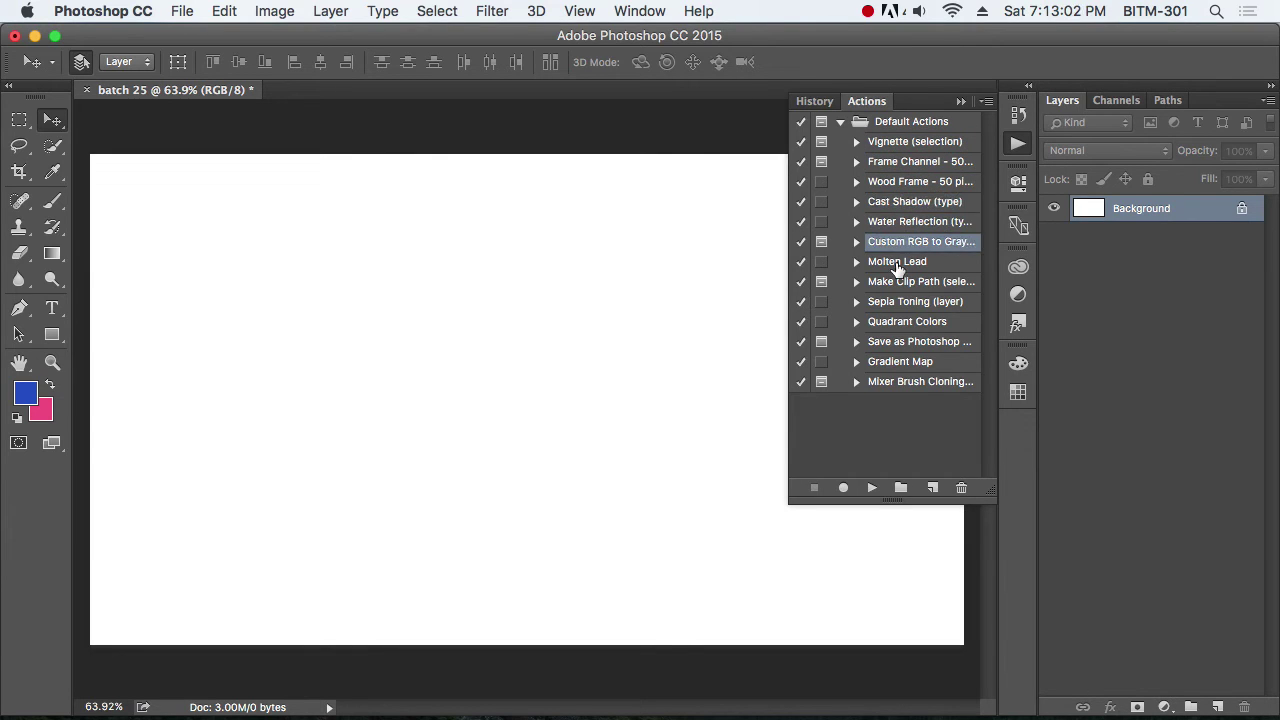
pyautogui.click(897, 266)
pyautogui.click(897, 304)
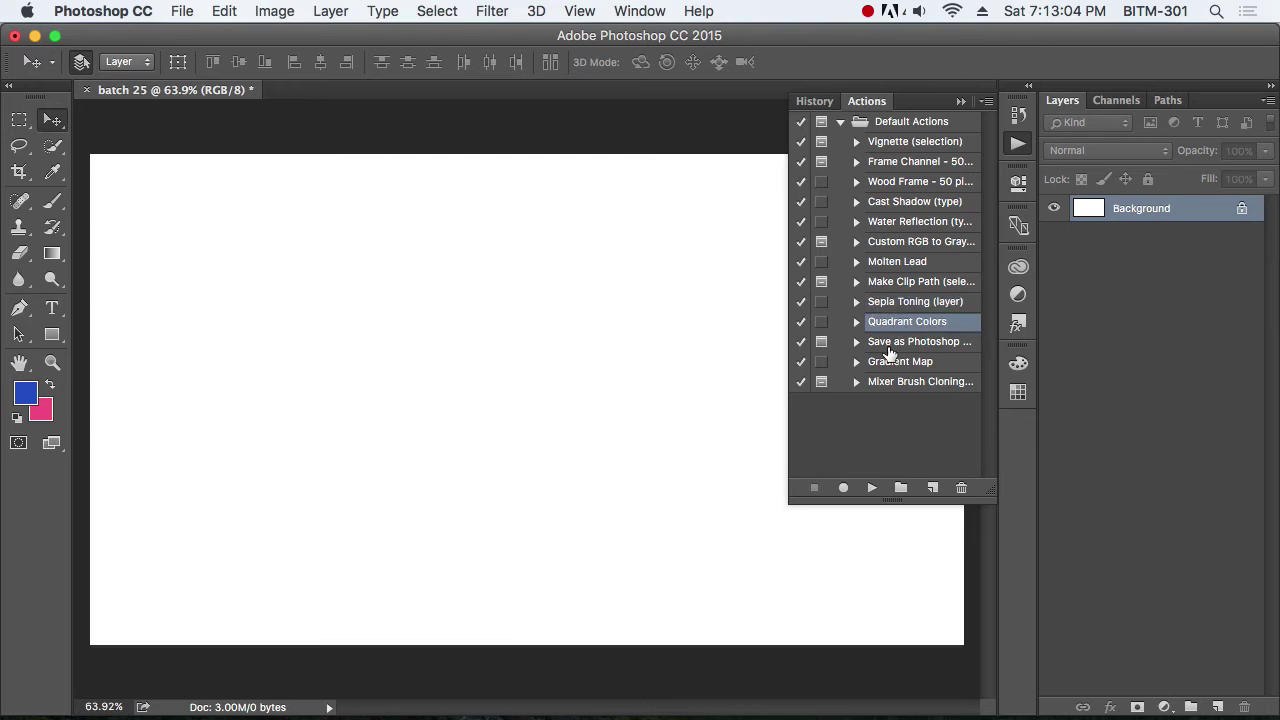
pyautogui.click(890, 343)
pyautogui.click(895, 382)
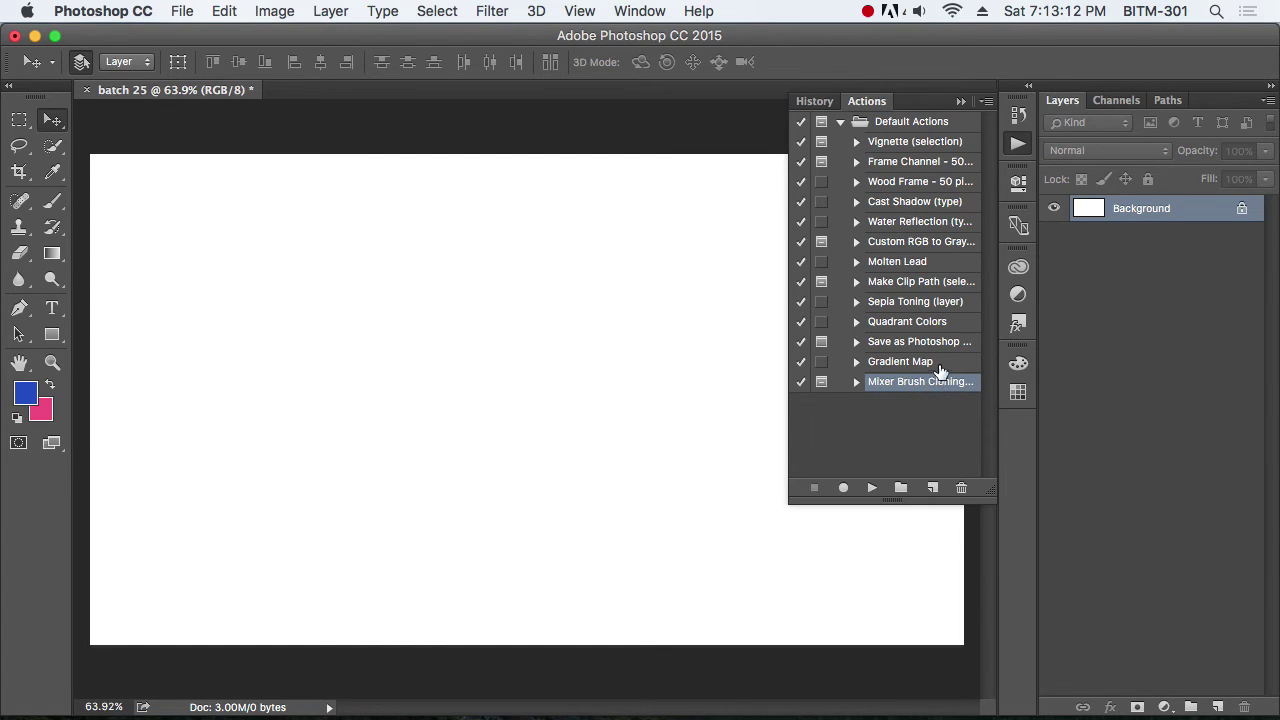
pyautogui.click(942, 366)
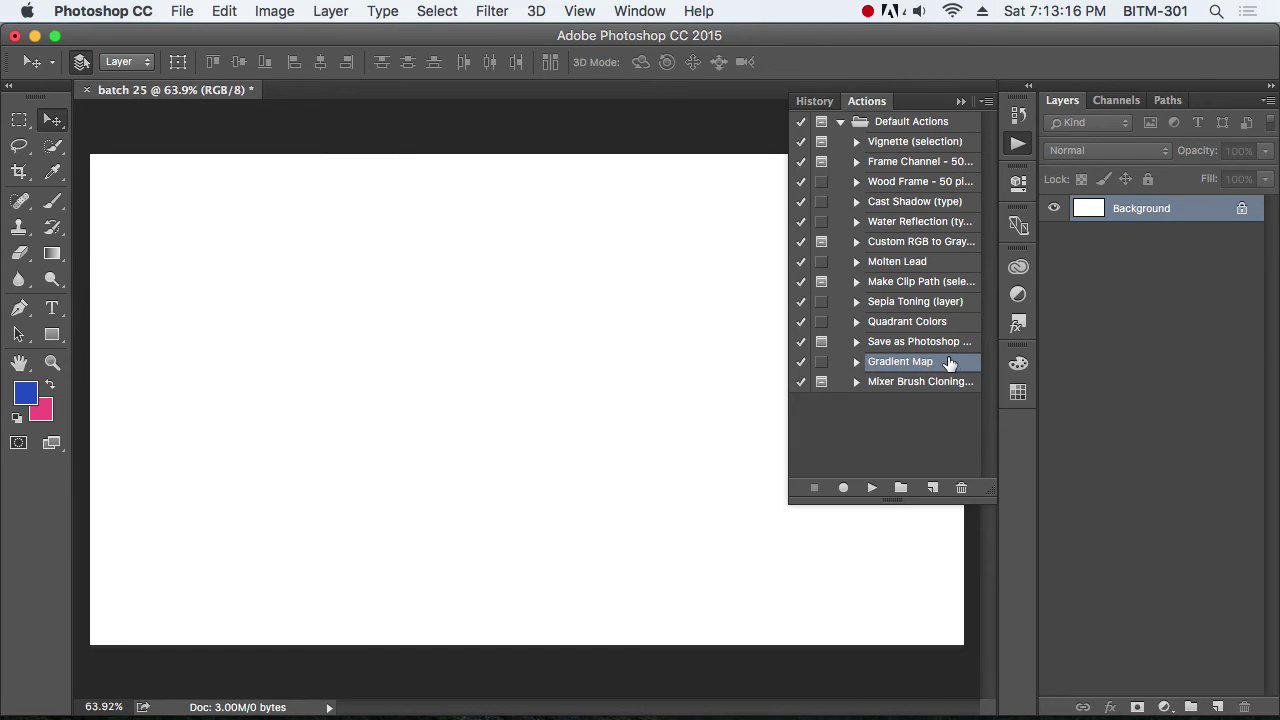
pyautogui.click(914, 163)
pyautogui.click(922, 203)
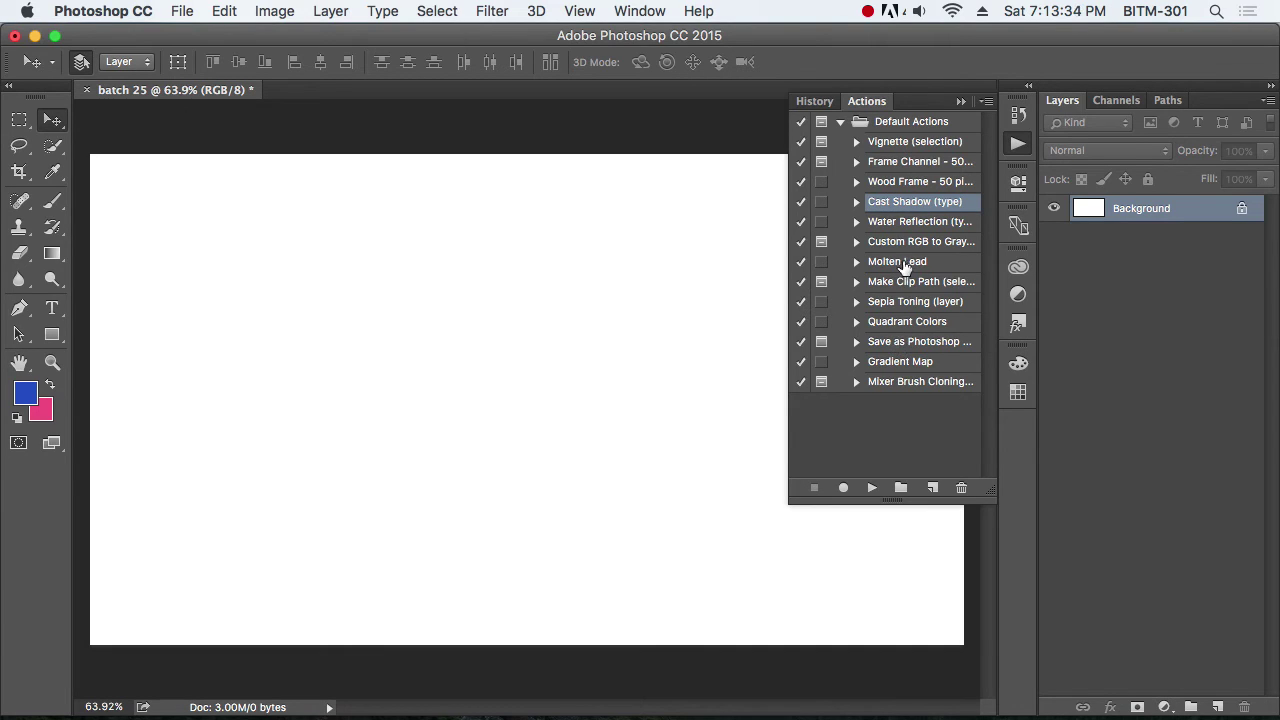
pyautogui.click(840, 122)
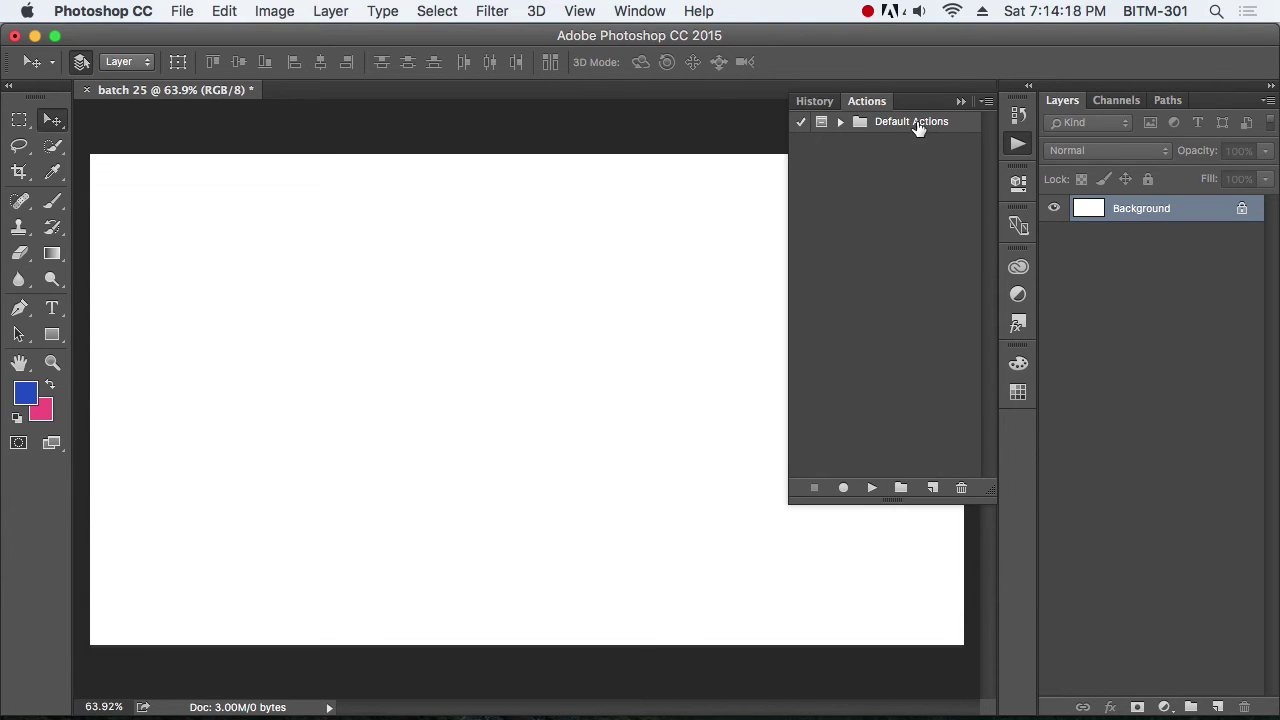
# Step: Expand Default Actions, step from Vignette down to Make Clip Path, then collapse it
pyautogui.click(843, 122)
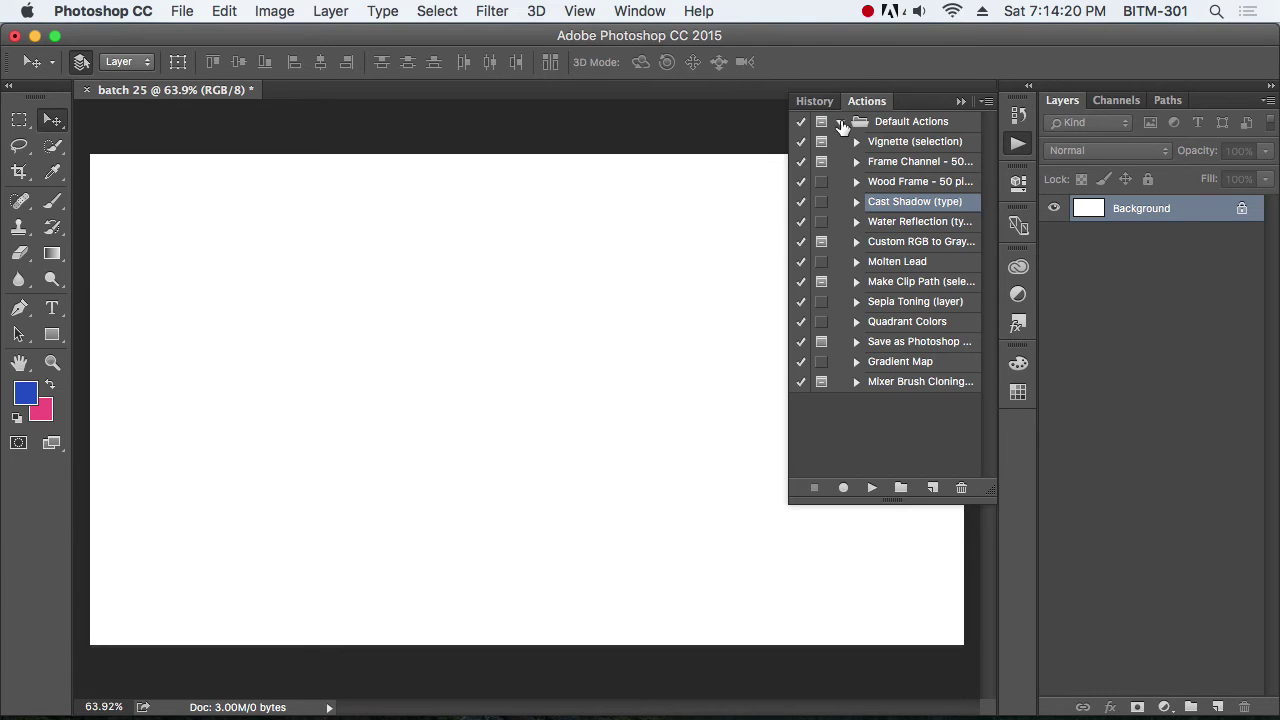
pyautogui.click(903, 145)
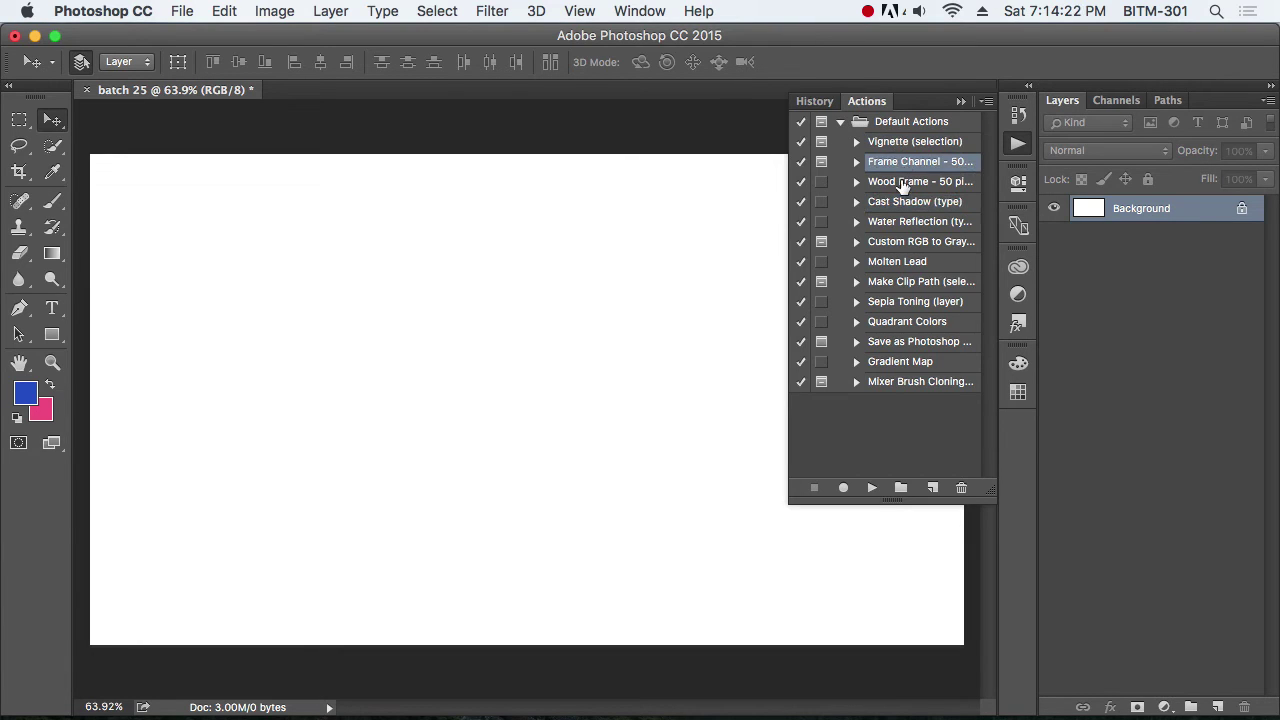
pyautogui.click(904, 182)
pyautogui.click(900, 208)
pyautogui.click(903, 230)
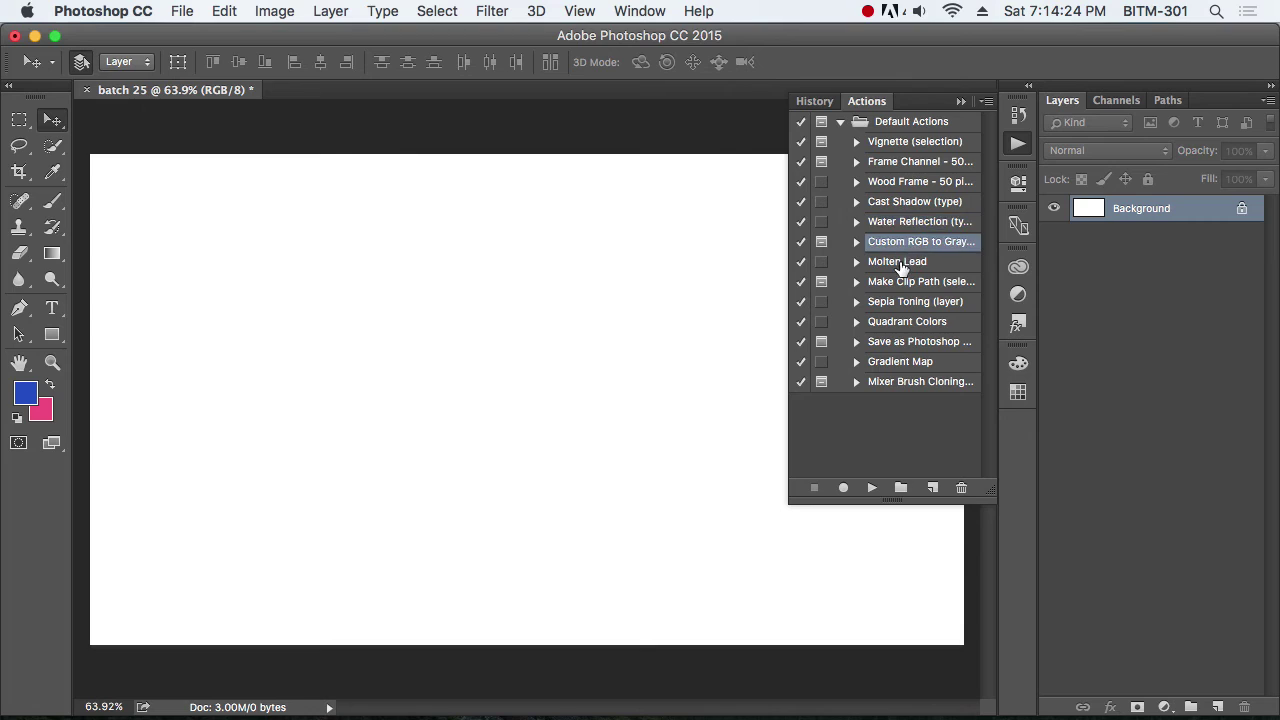
pyautogui.click(903, 266)
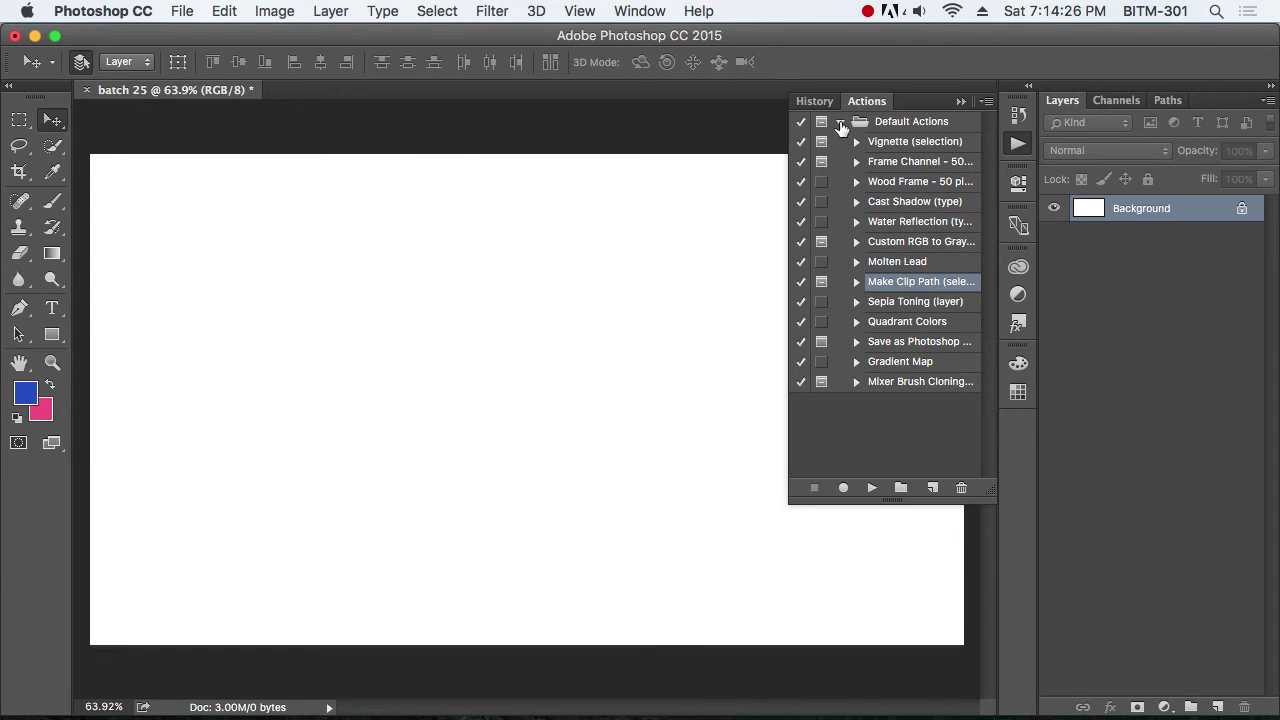
pyautogui.click(841, 122)
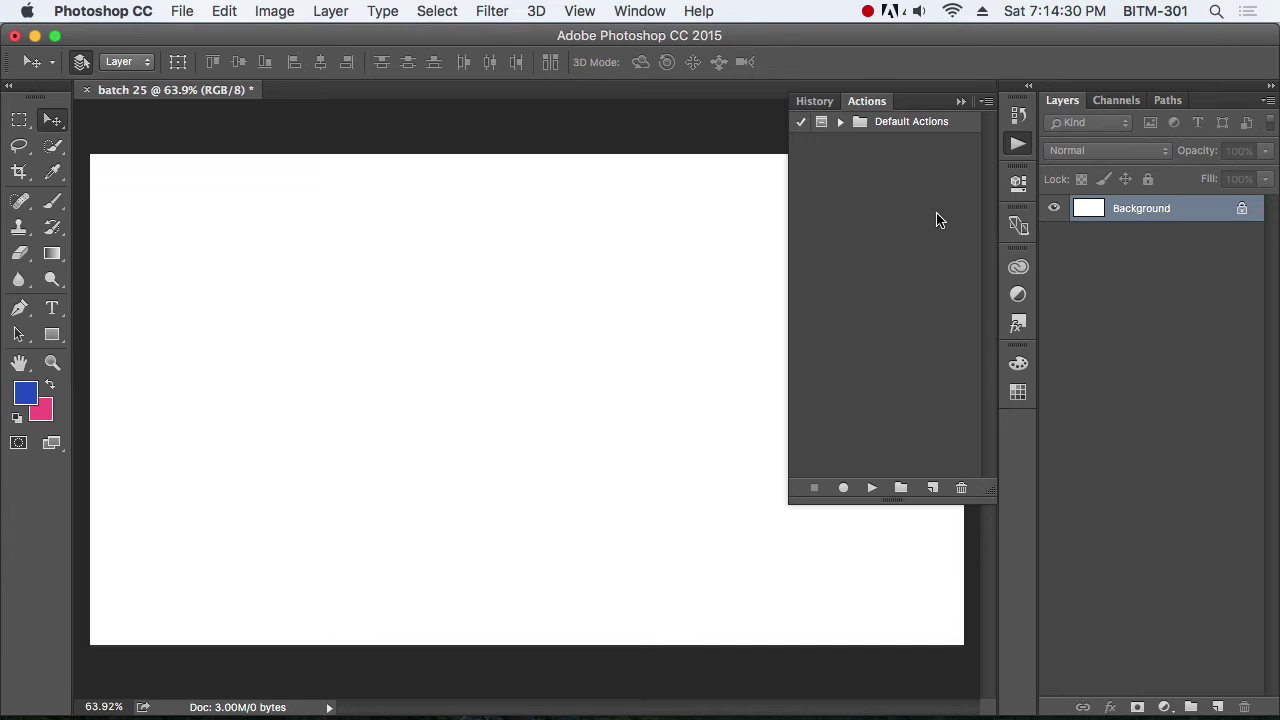
# Step: Create a new action set named 'Batch 25'
pyautogui.click(901, 488)
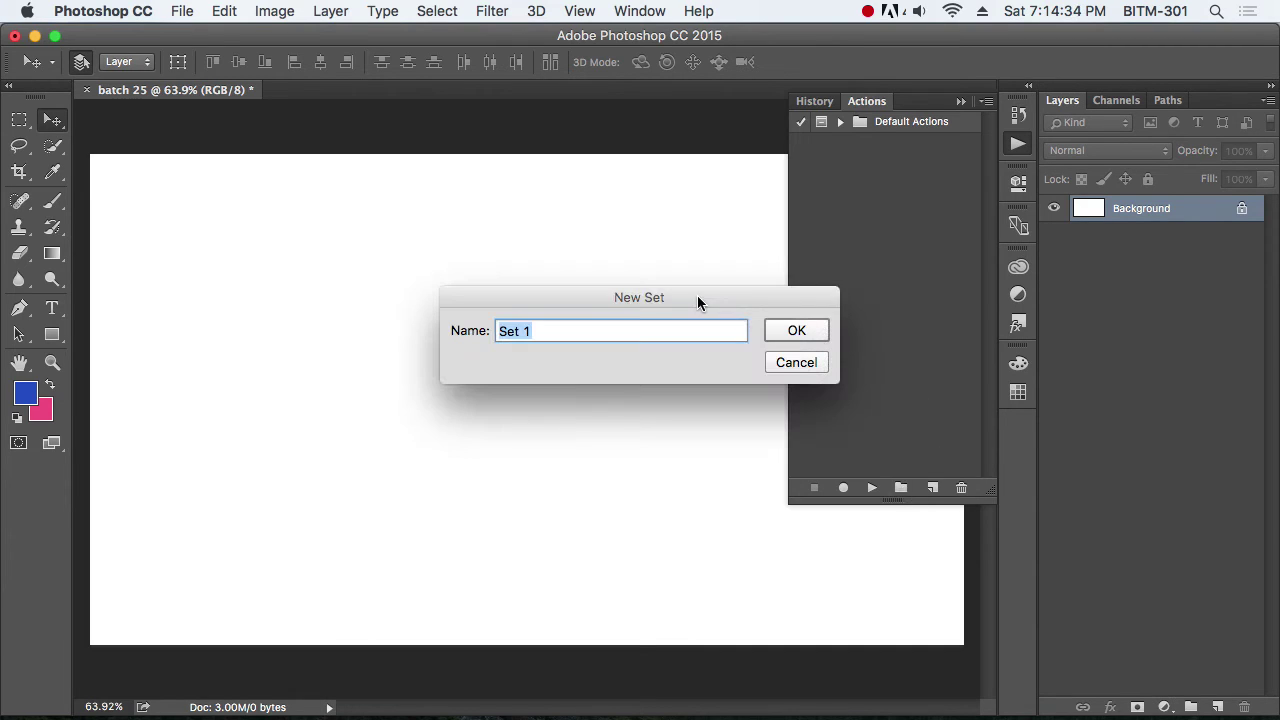
pyautogui.moveTo(697, 296); pyautogui.dragTo(646, 210)
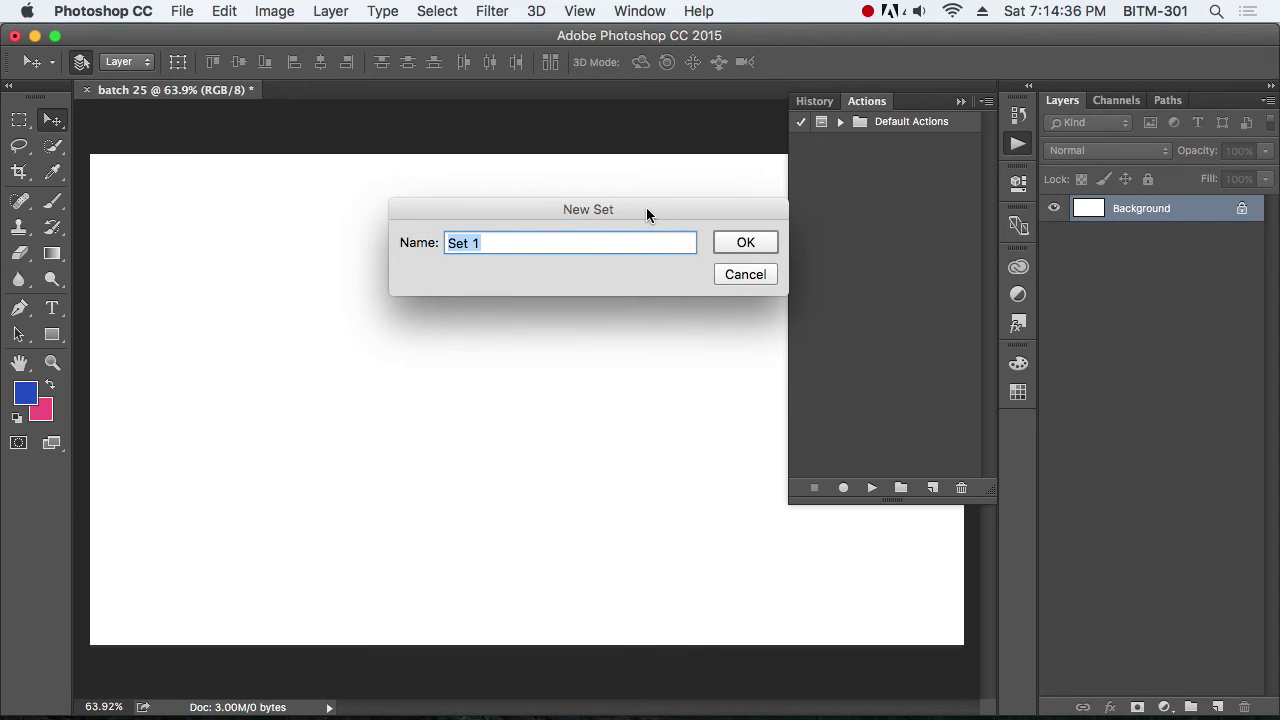
pyautogui.write('Batch 25')
pyautogui.click(754, 241)
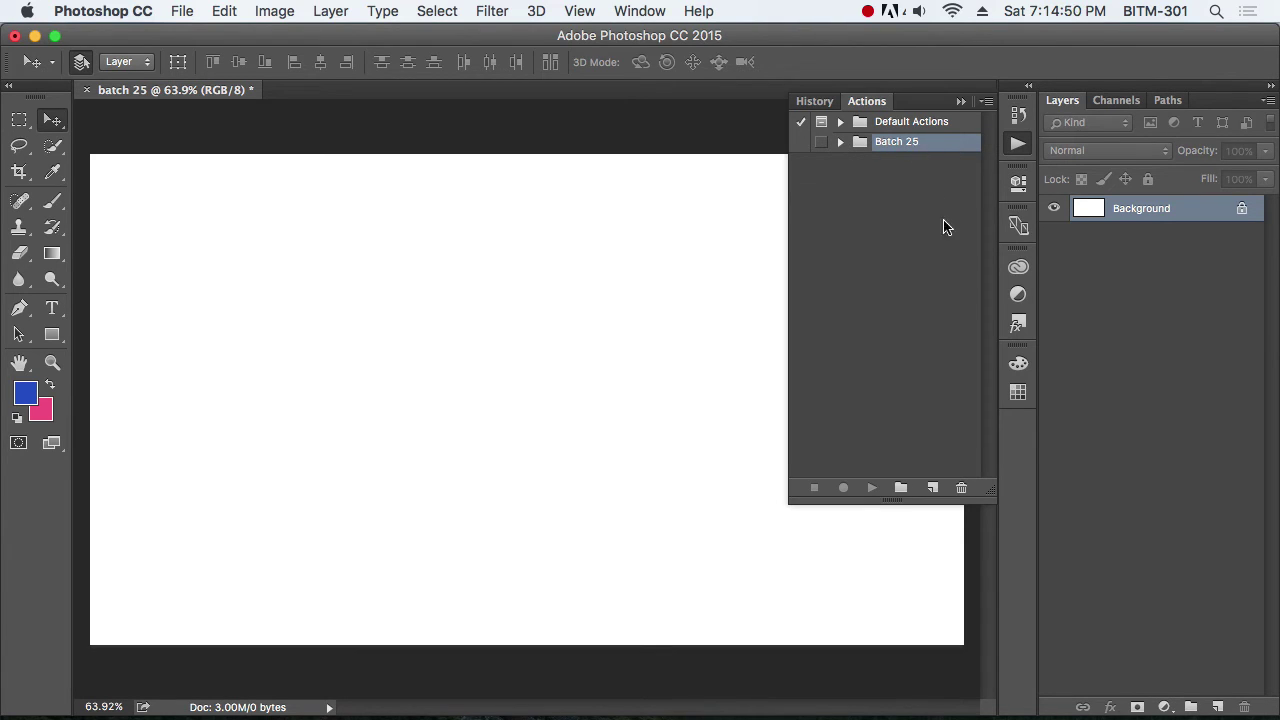
# Step: Define action 'new' in set Batch 25 with shortcut F2+Shift+Command and Red colour label
pyautogui.click(933, 488)
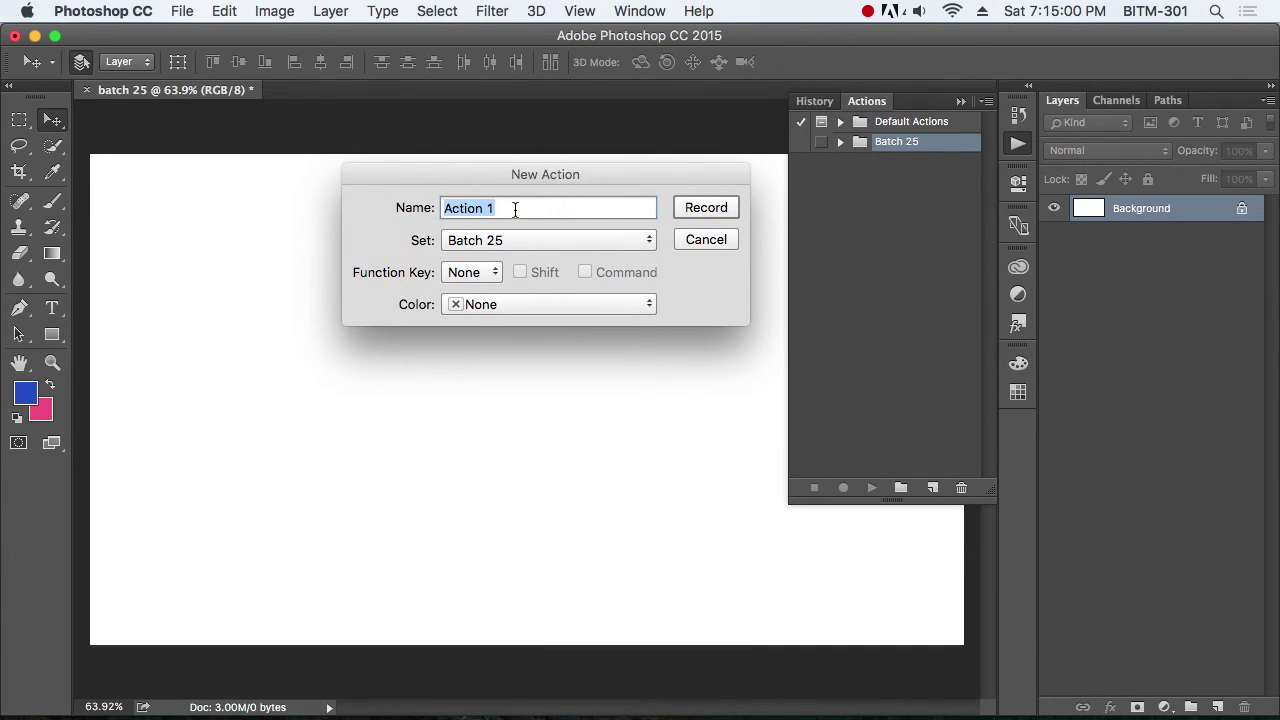
pyautogui.write('new')
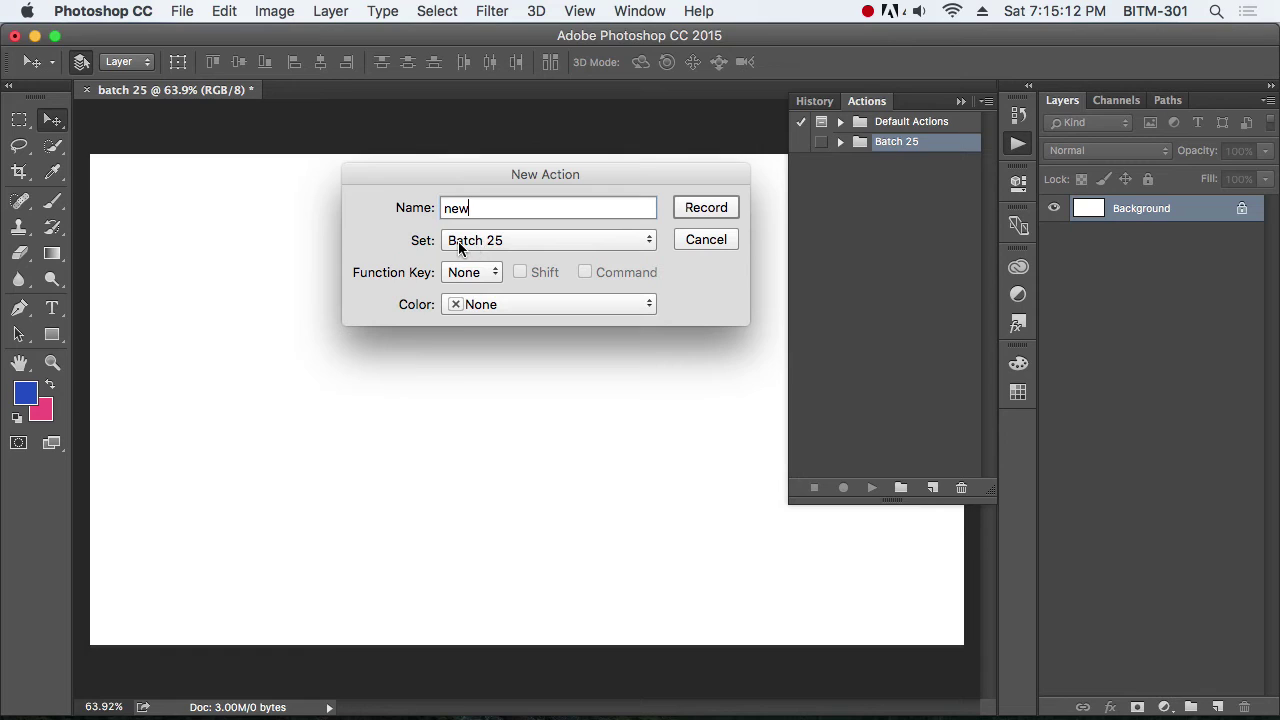
pyautogui.click(575, 240)
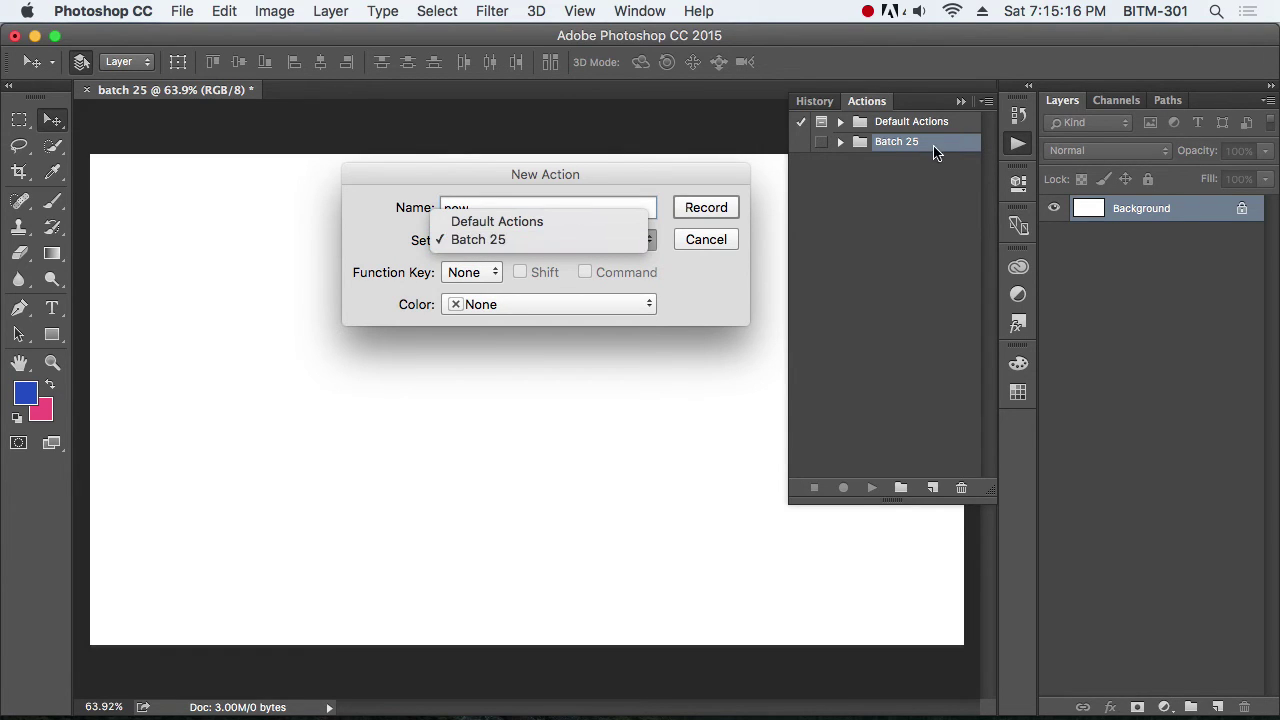
pyautogui.click(513, 243)
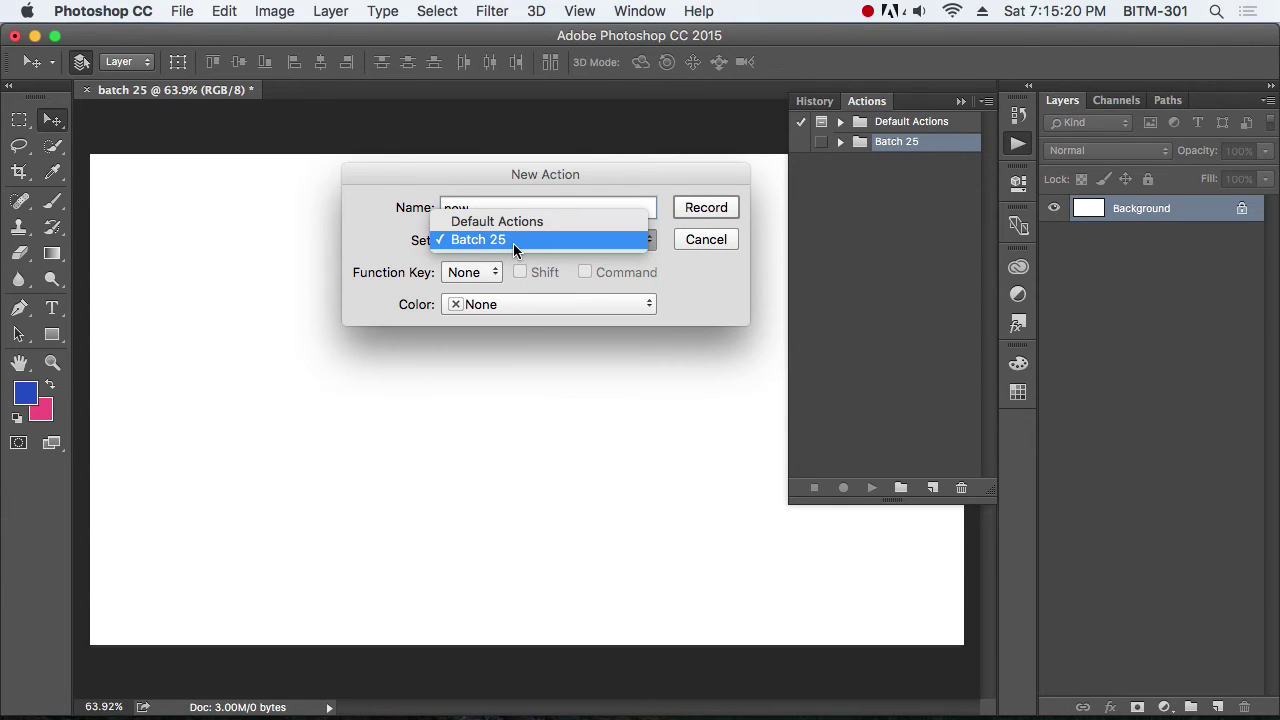
pyautogui.click(513, 243)
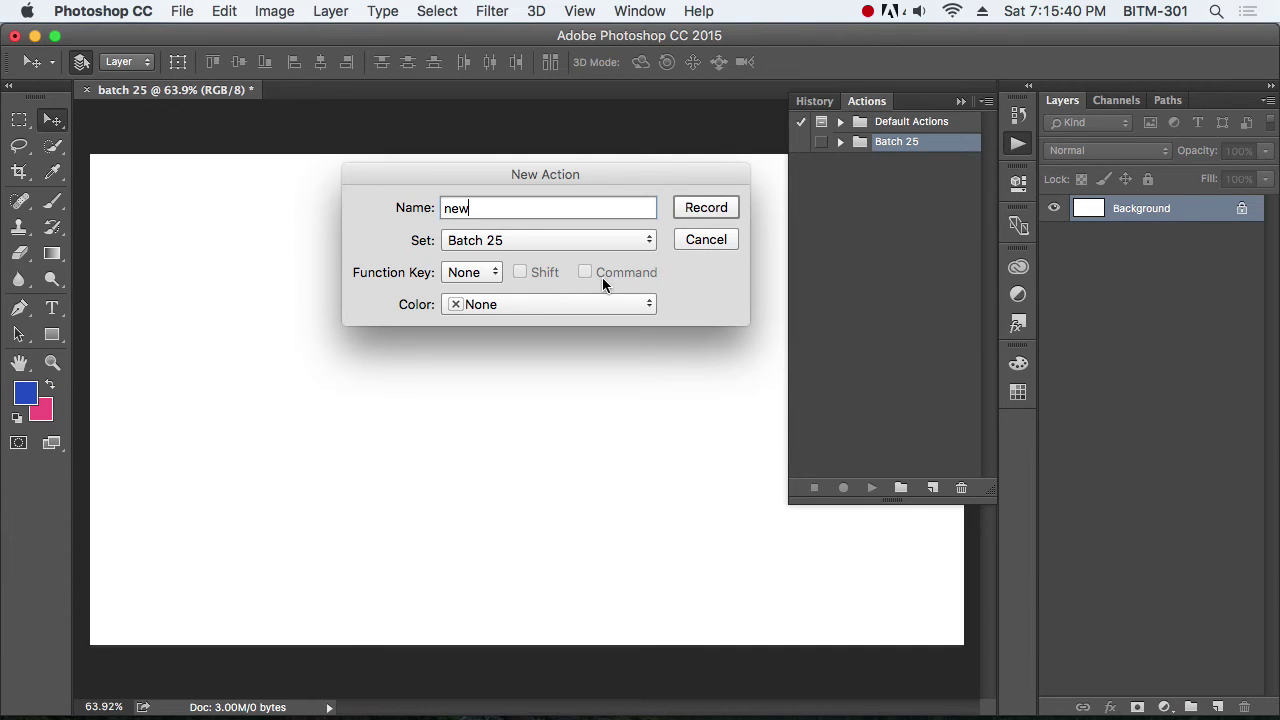
pyautogui.click(492, 273)
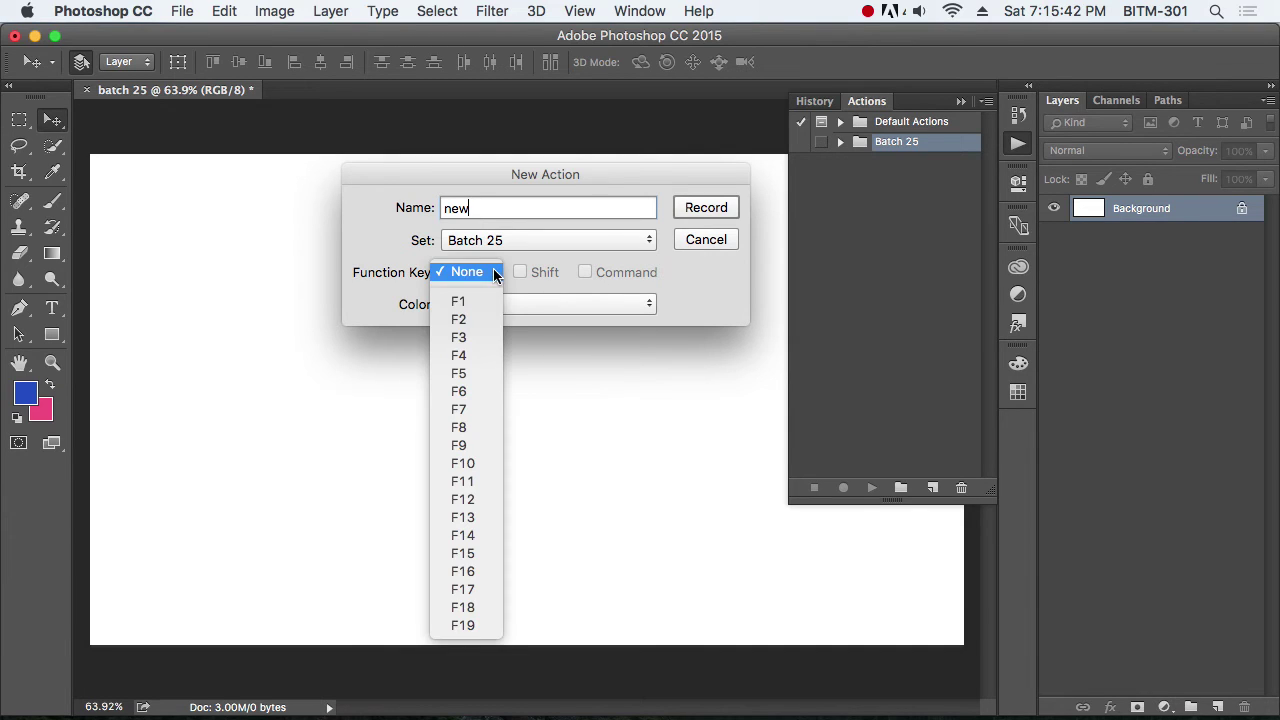
pyautogui.click(480, 320)
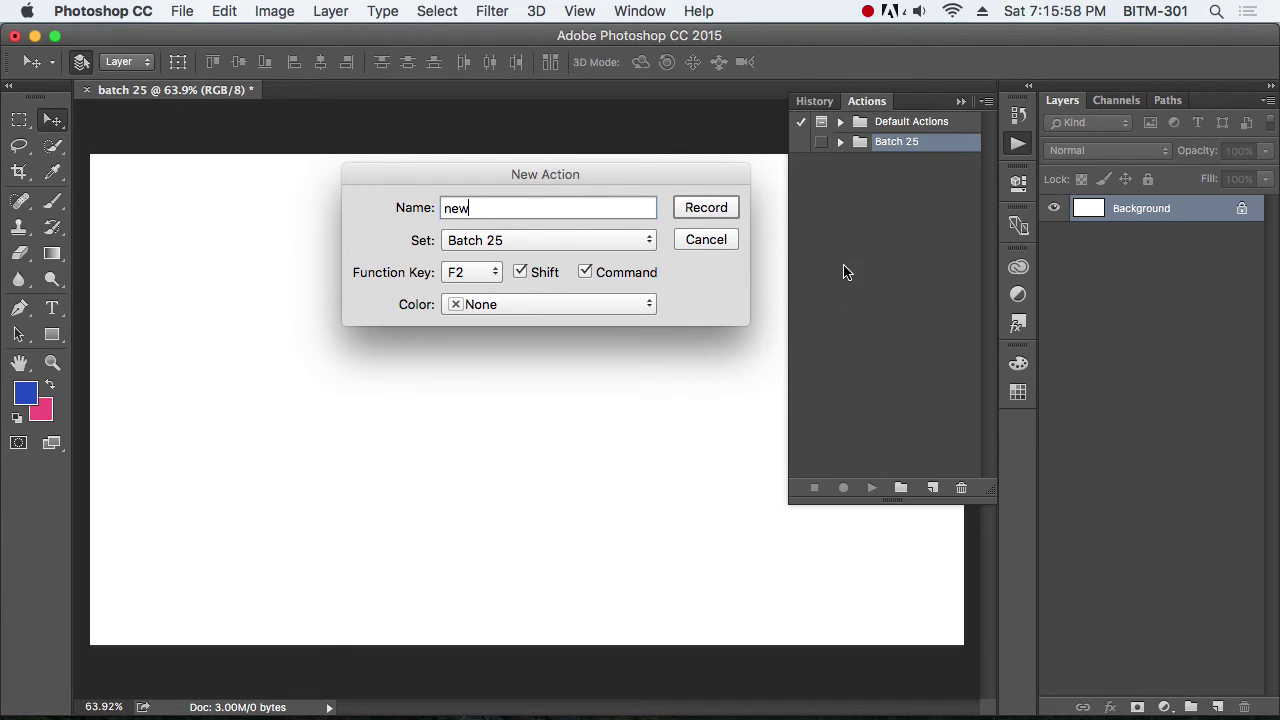
pyautogui.click(639, 305)
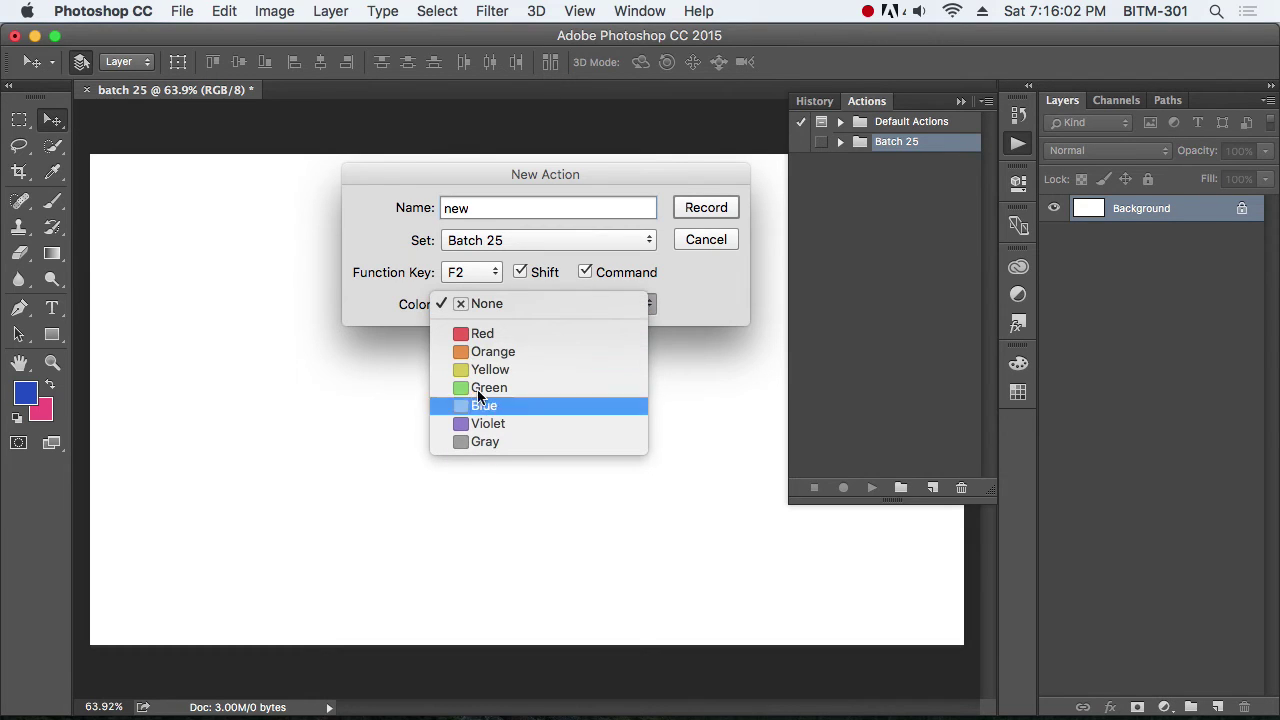
pyautogui.click(500, 338)
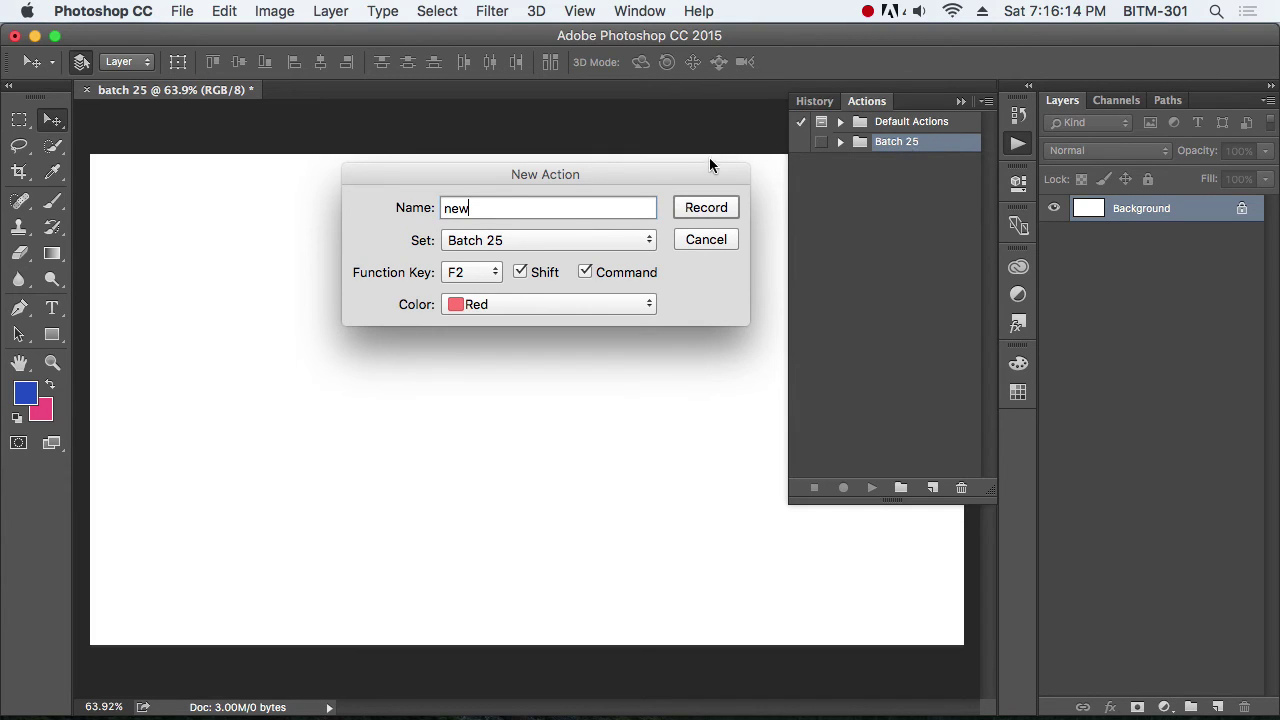
pyautogui.moveTo(715, 180); pyautogui.dragTo(716, 160)
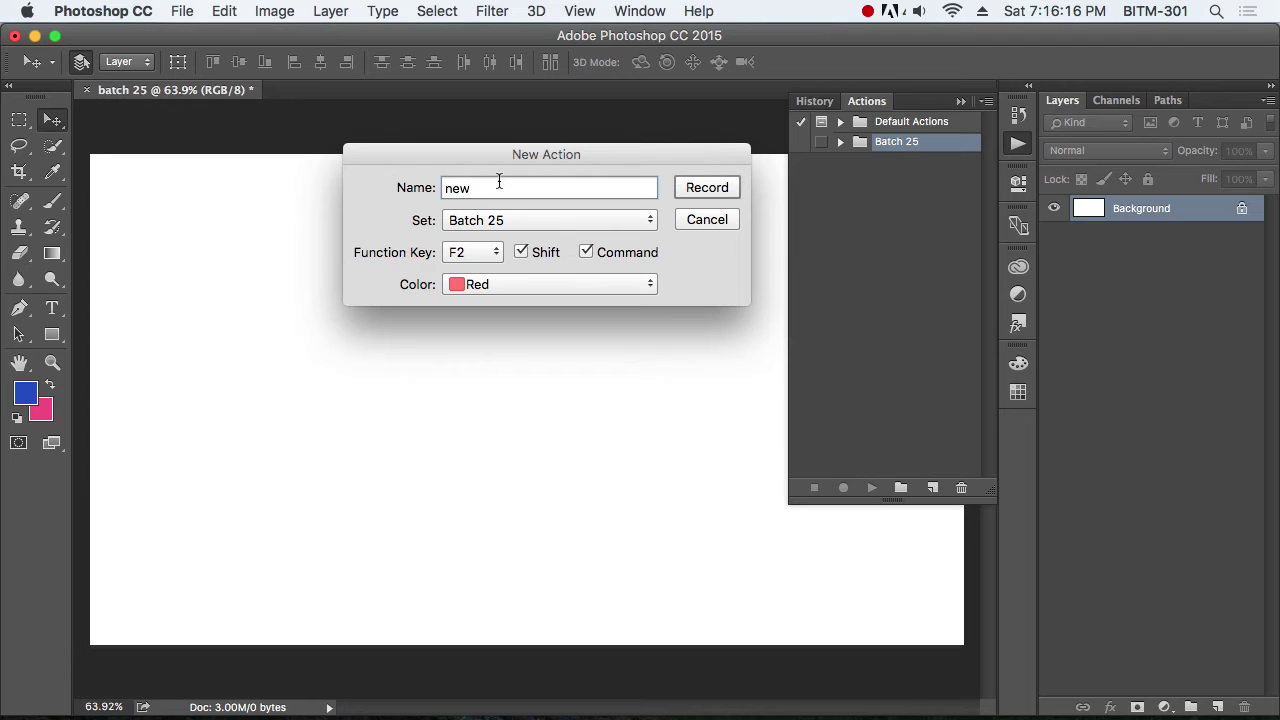
# Step: Start recording the action and create a new 1920 × 1080 px Untitled-1 document
pyautogui.click(713, 189)
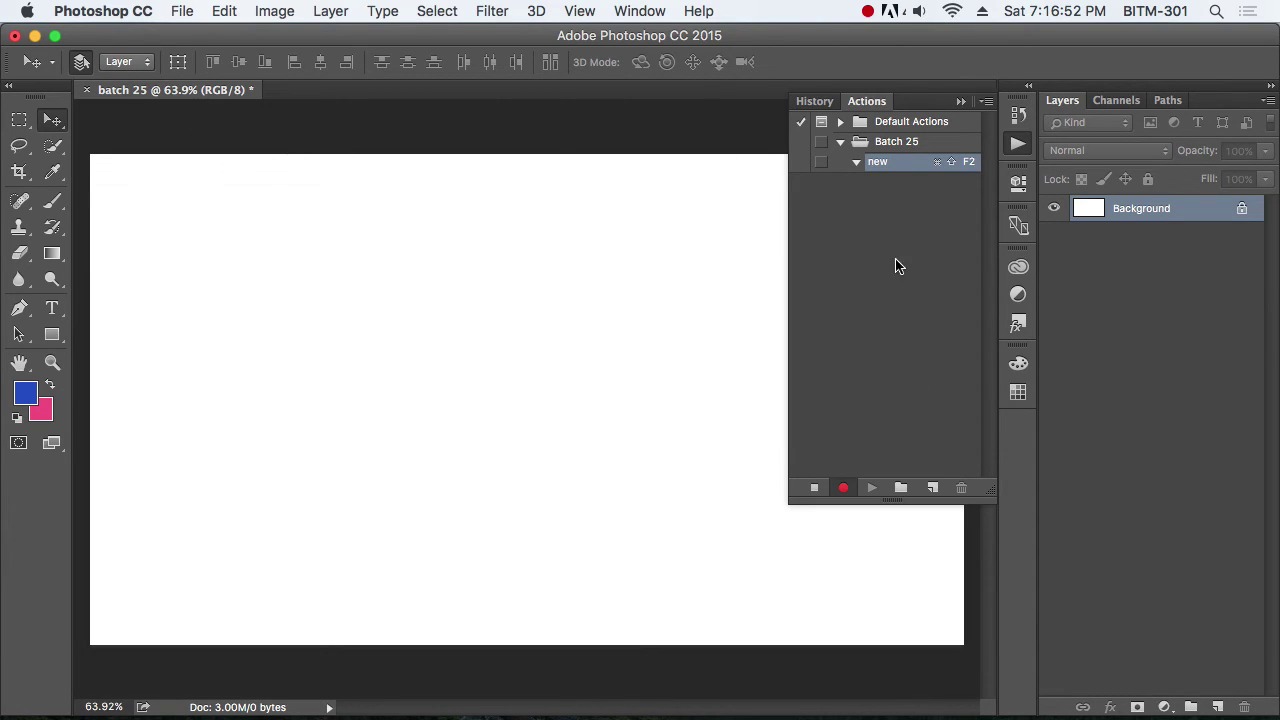
pyautogui.click(182, 11)
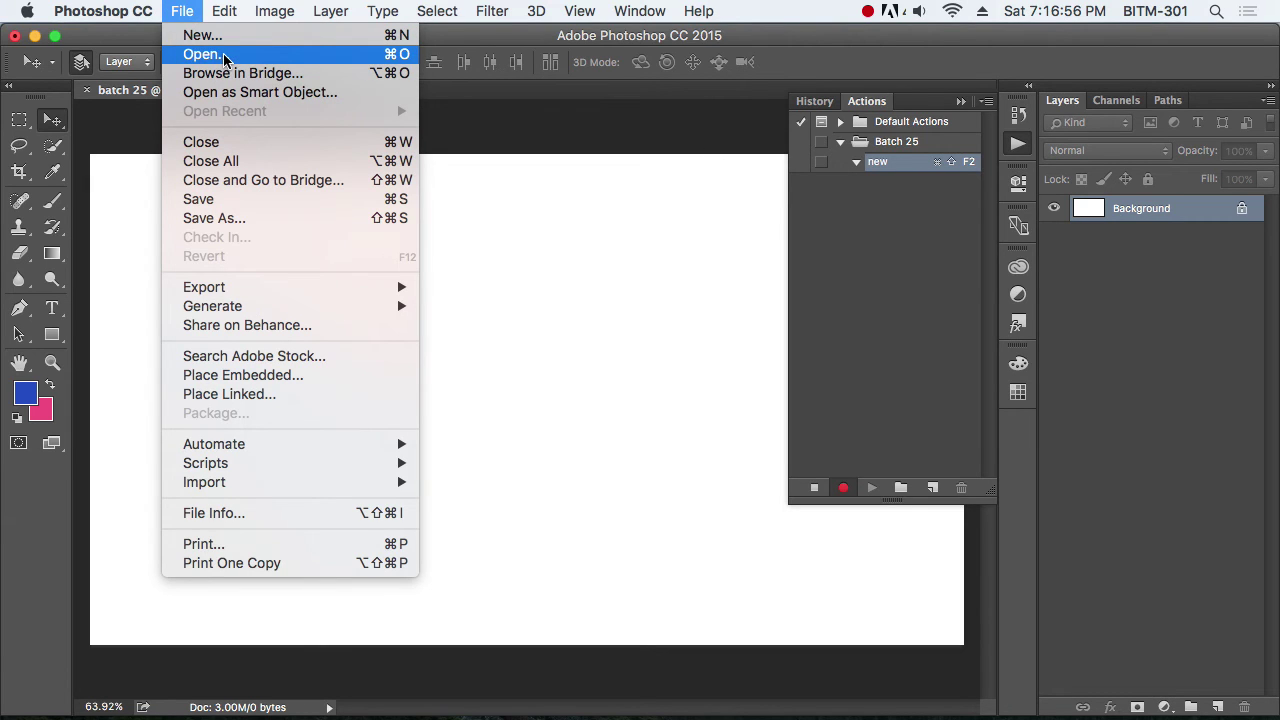
pyautogui.click(210, 36)
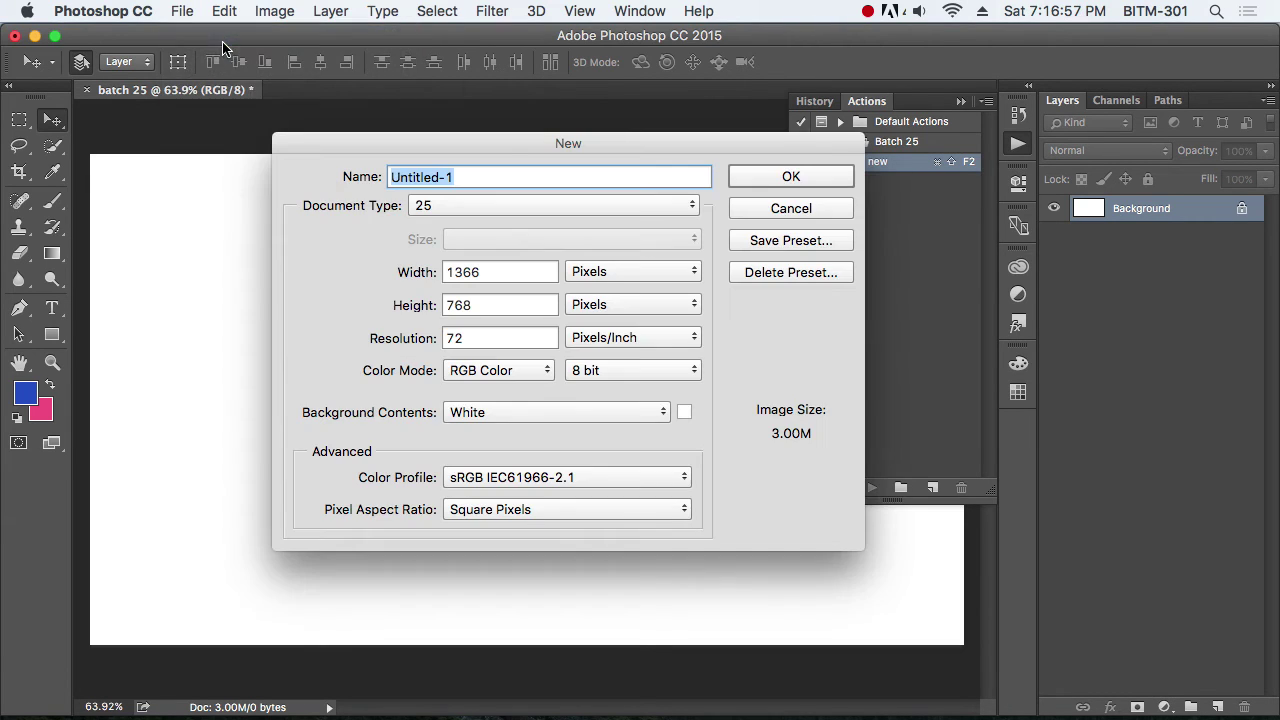
pyautogui.doubleClick(524, 271)
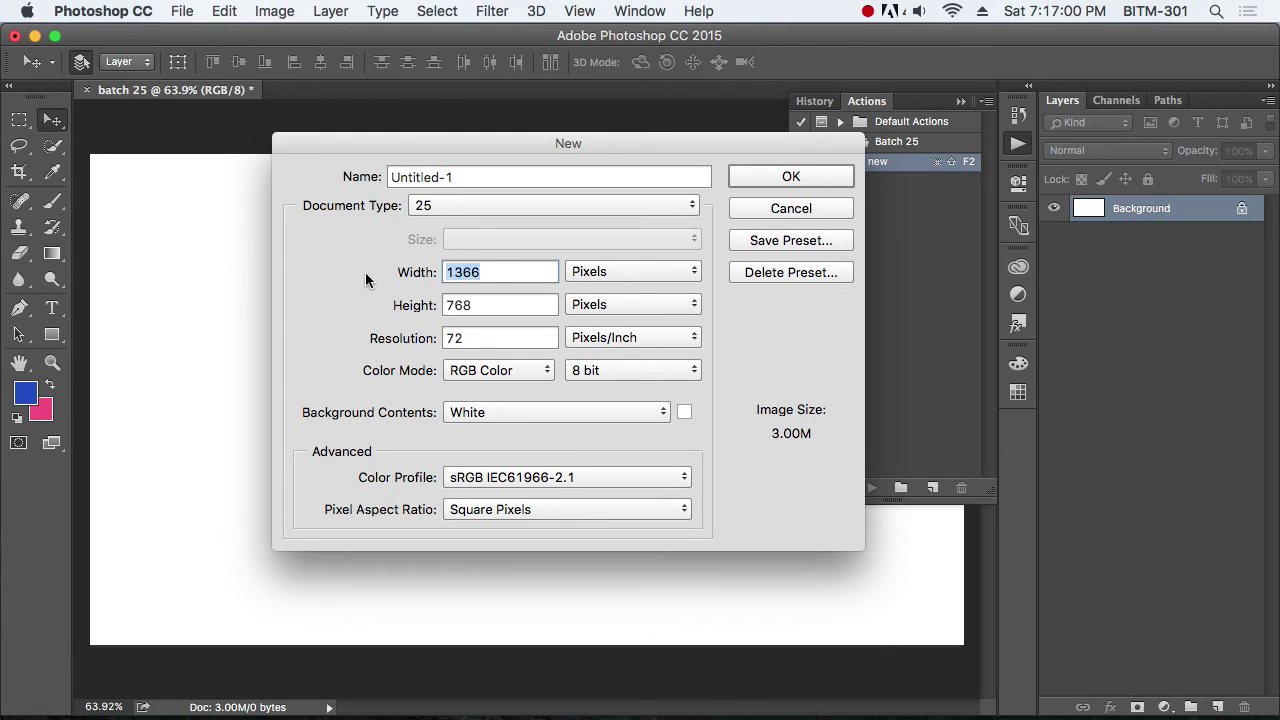
pyautogui.write('1920')
pyautogui.press('Tab')
pyautogui.write('10')
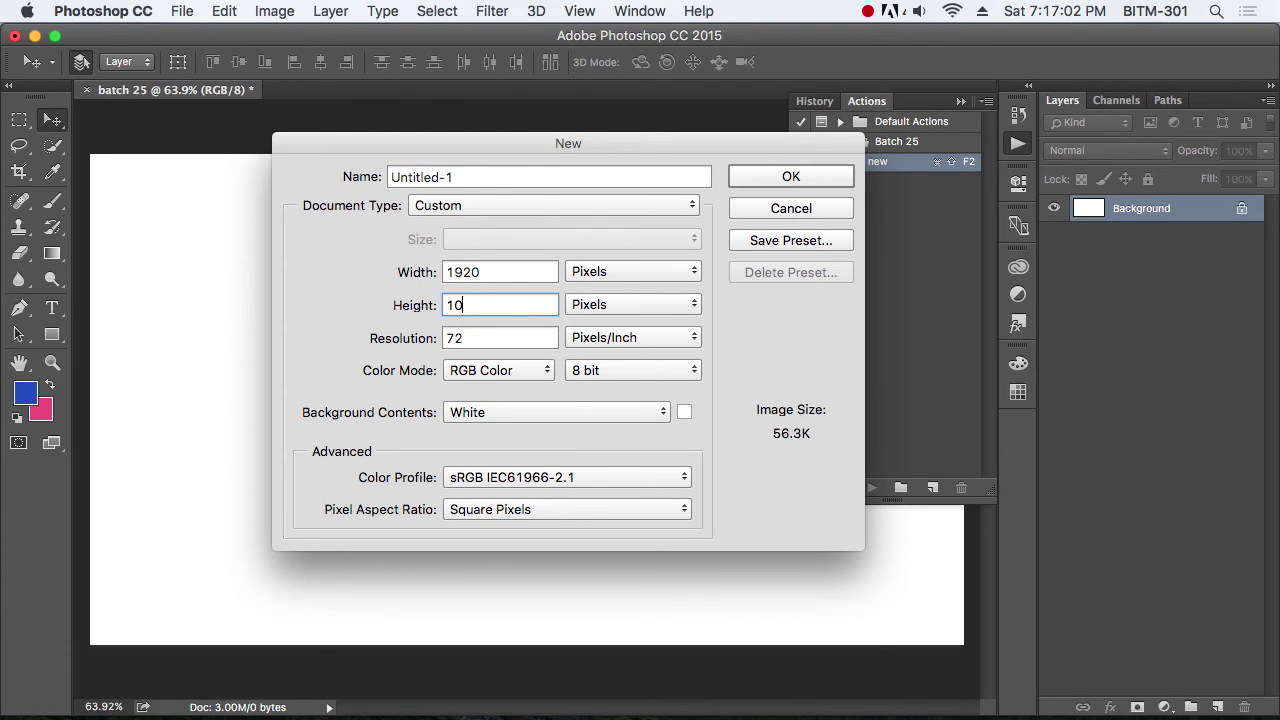
pyautogui.write('80')
pyautogui.click(808, 177)
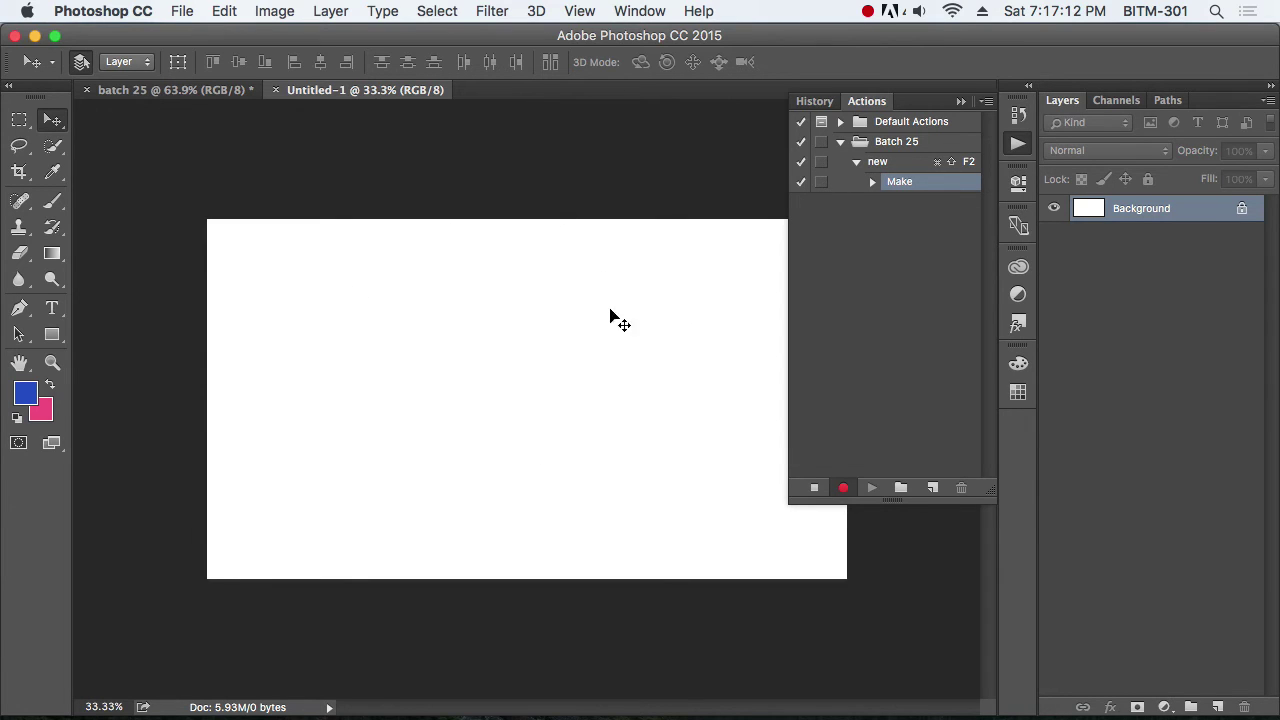
# Step: Record switching to batch 25 and back to Untitled-1, and inspect the recorded Make step's settings
pyautogui.click(168, 90)
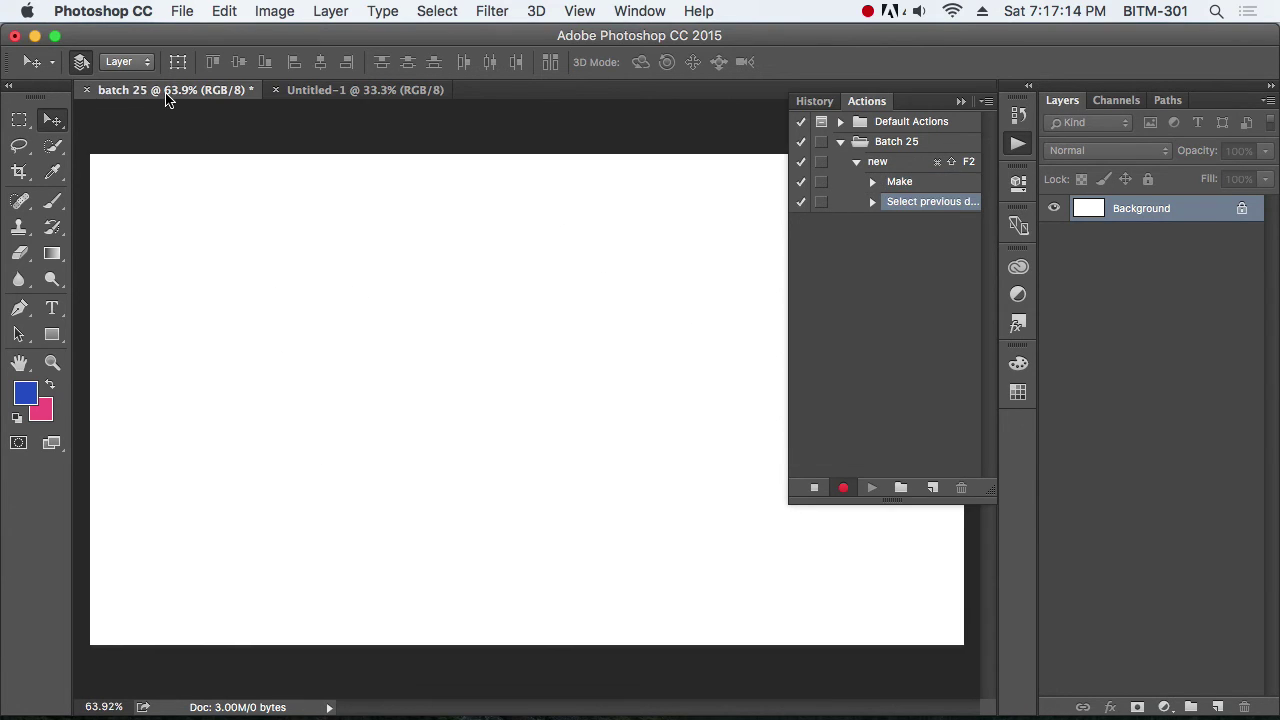
pyautogui.click(364, 92)
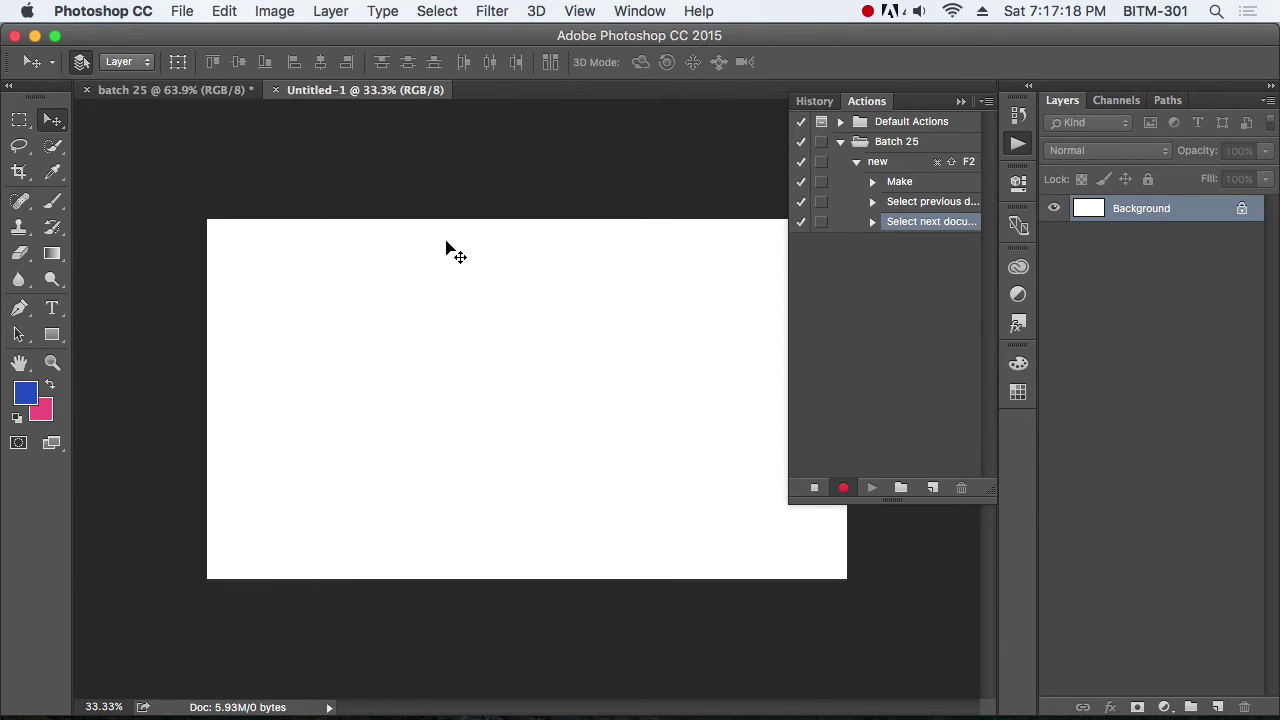
pyautogui.click(922, 186)
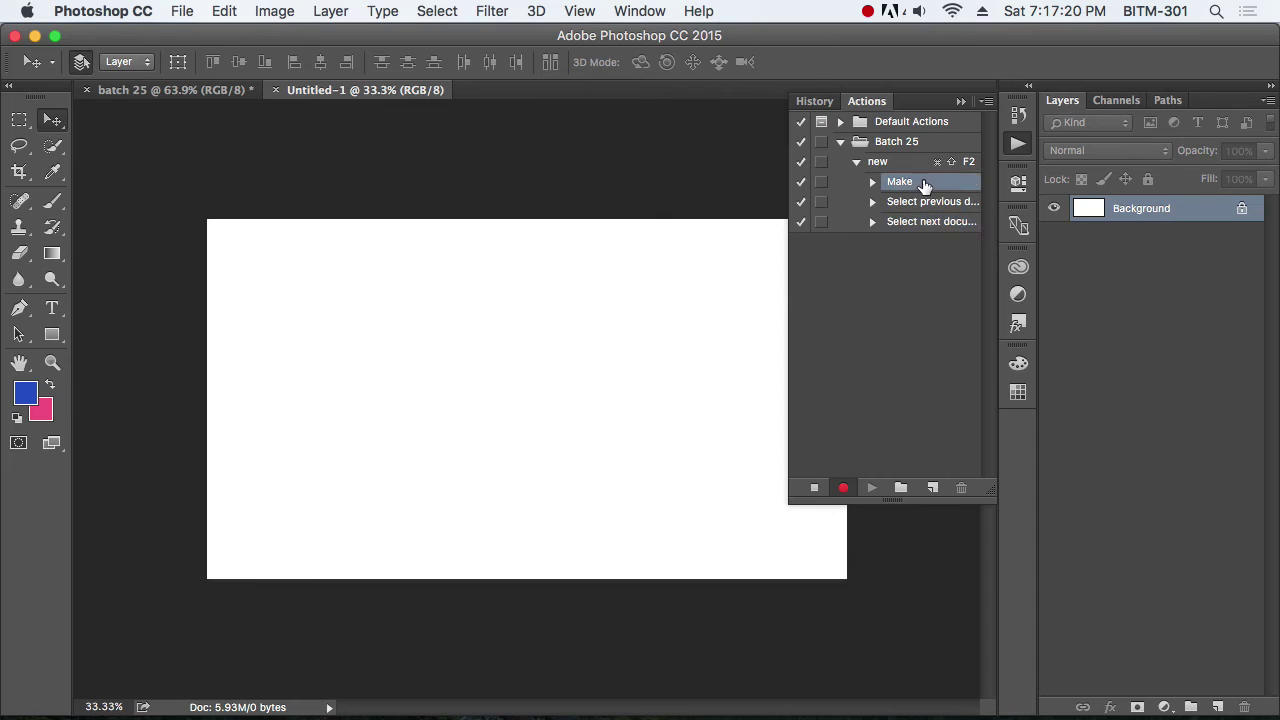
pyautogui.click(872, 183)
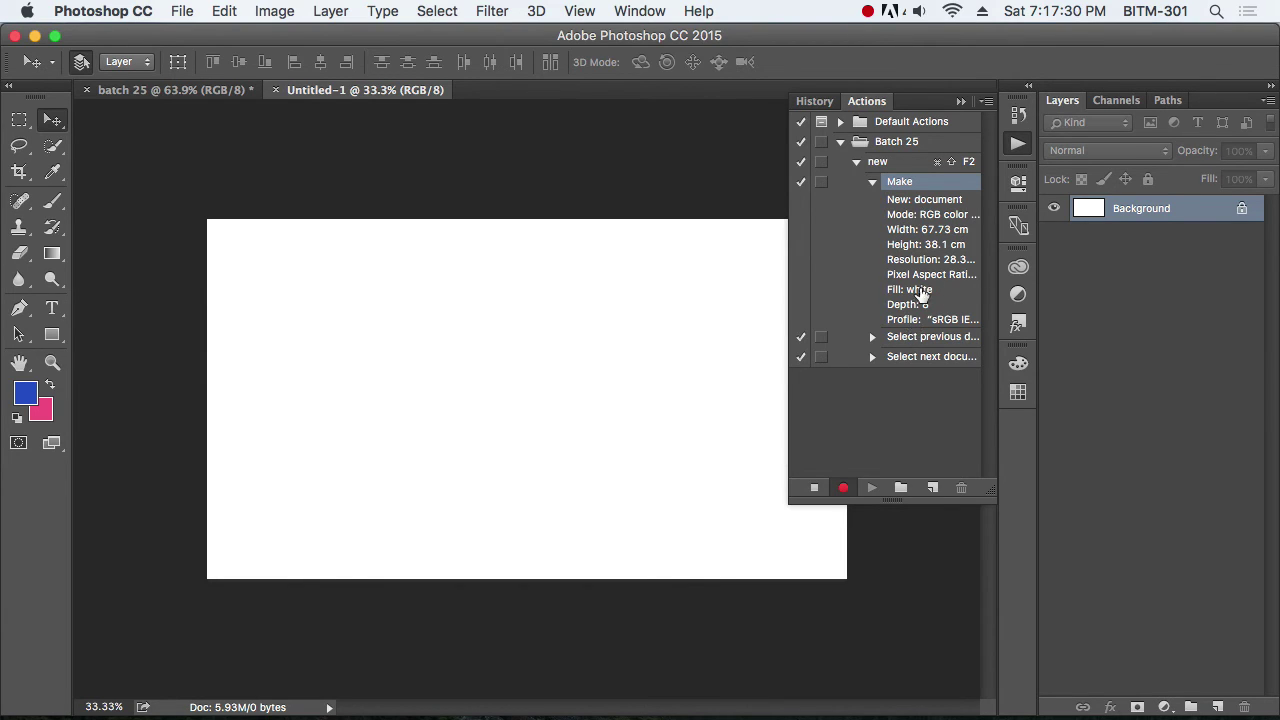
pyautogui.click(872, 182)
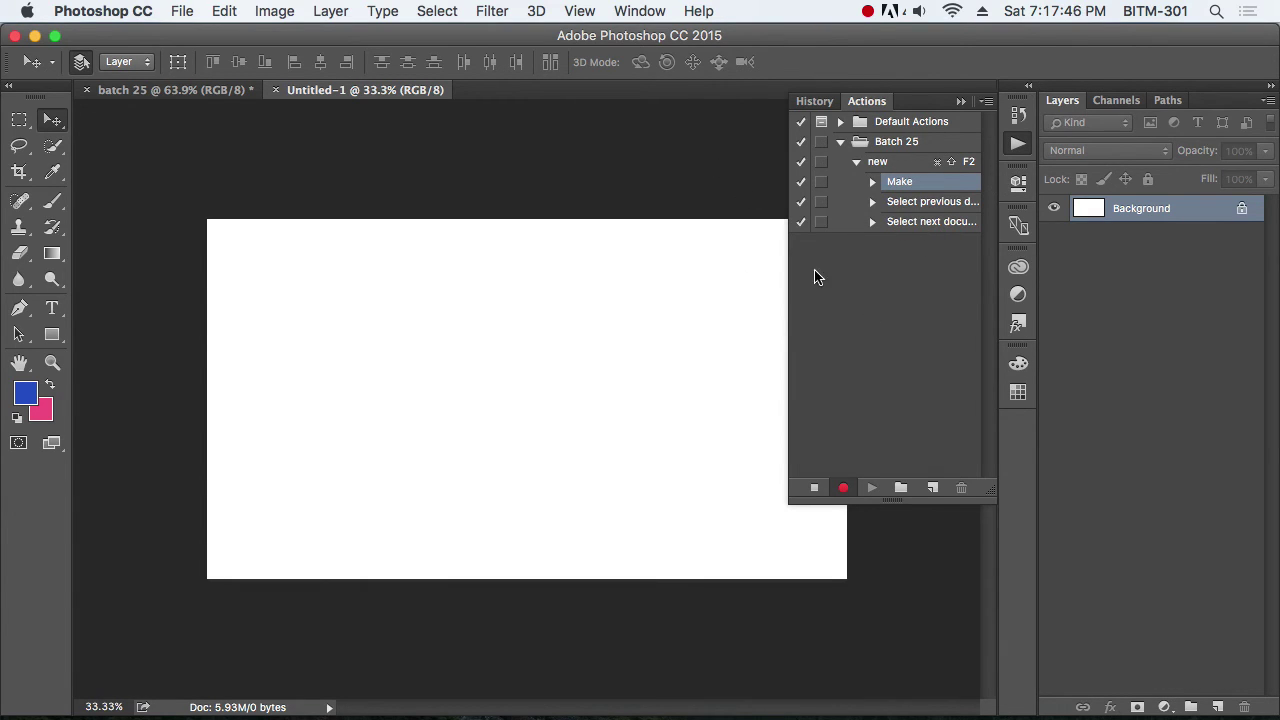
pyautogui.click(52, 334)
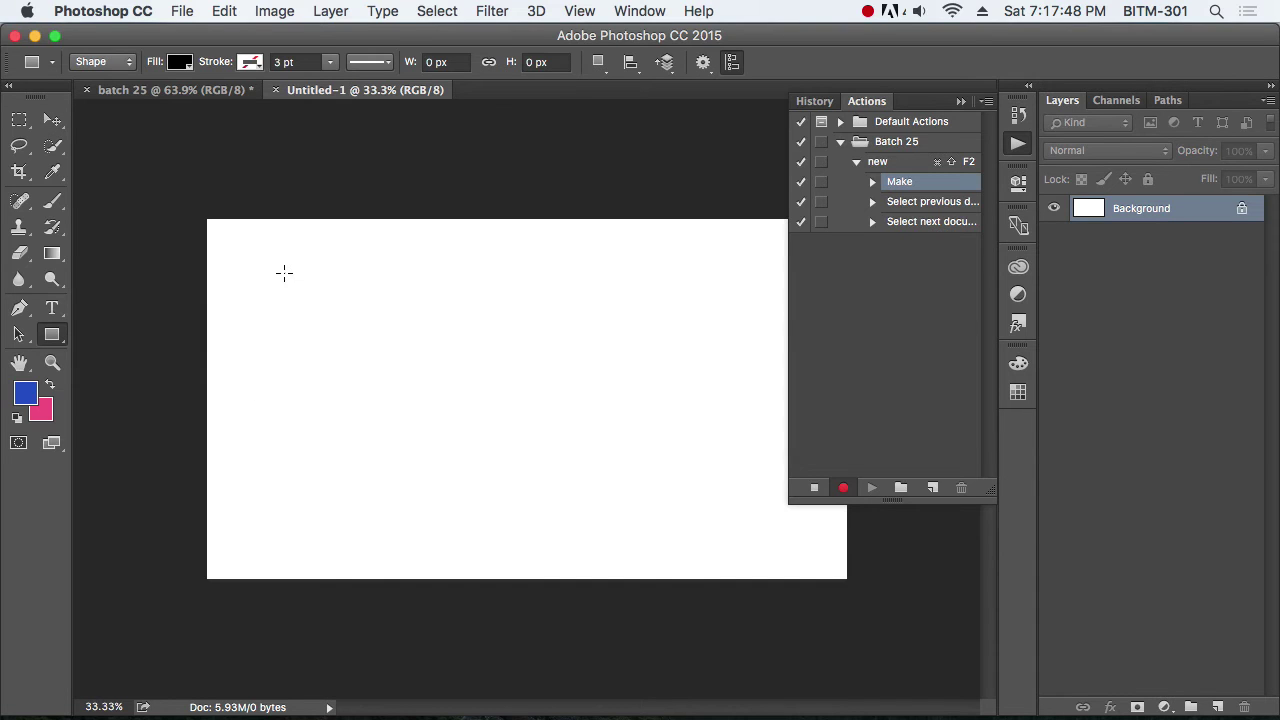
# Step: Draw a black rectangle and move it toward the top-left corner while recording
pyautogui.moveTo(284, 272); pyautogui.dragTo(486, 443)
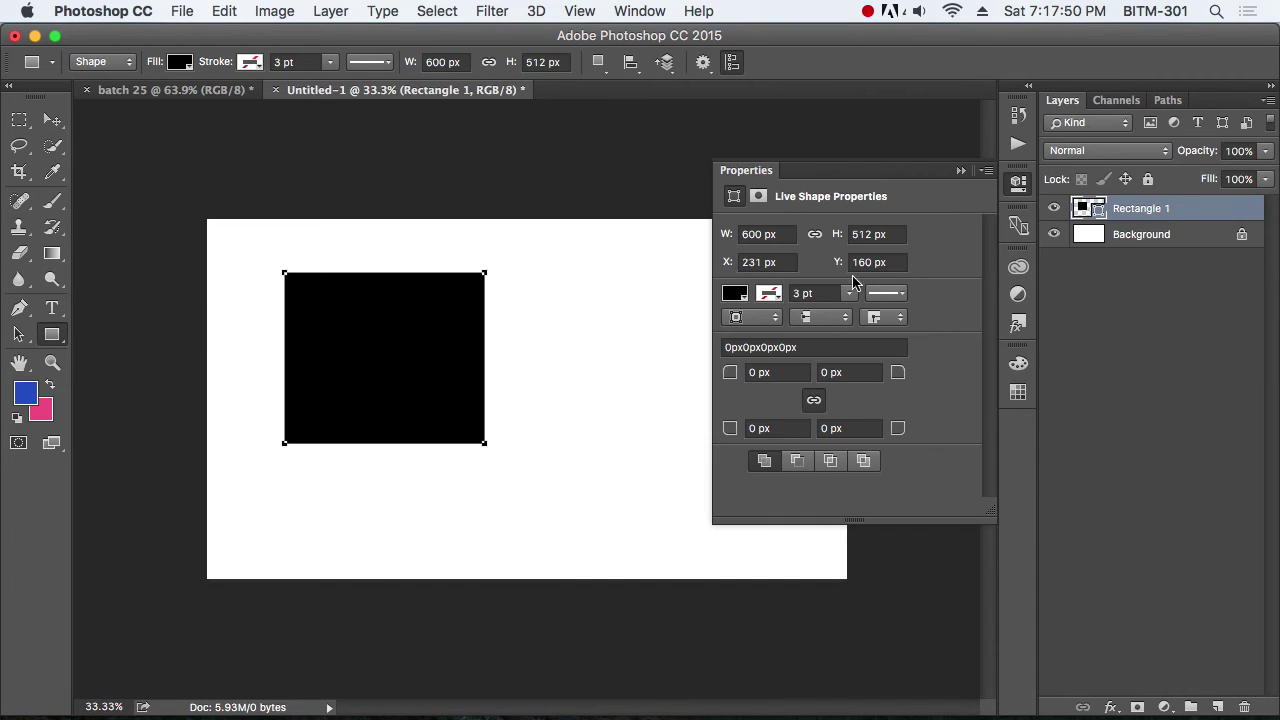
pyautogui.click(960, 170)
pyautogui.click(1018, 145)
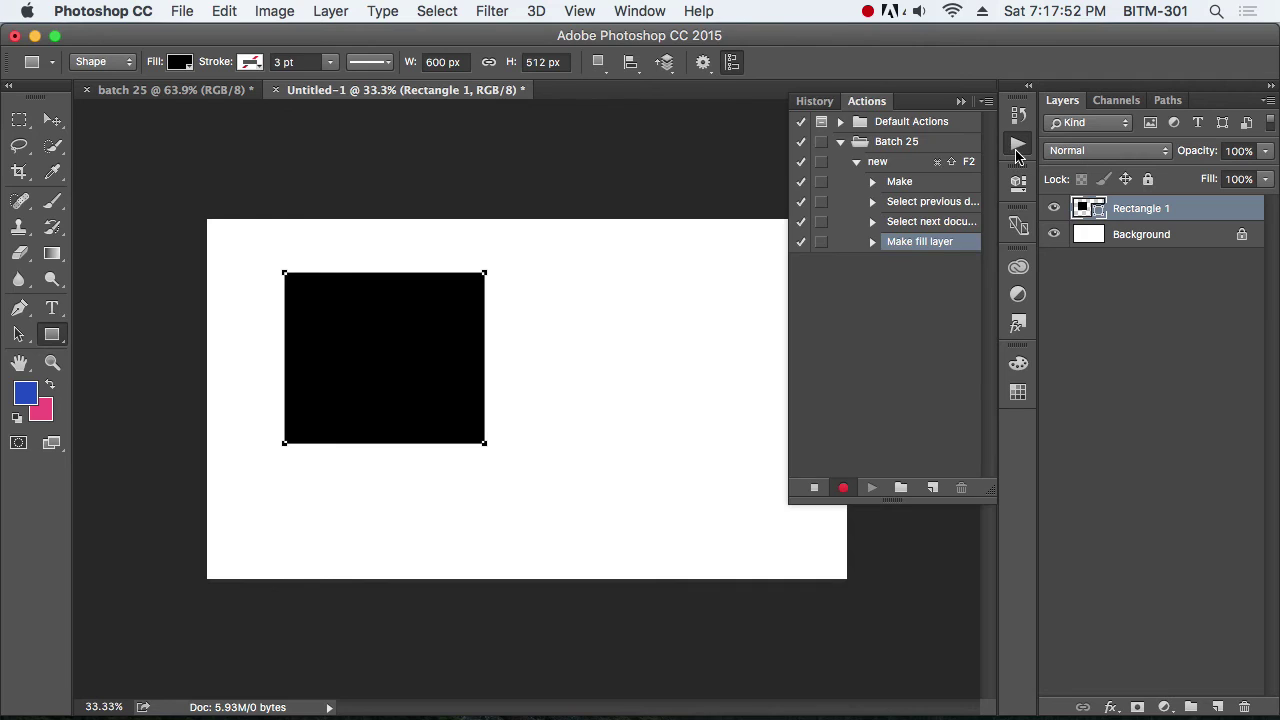
pyautogui.click(872, 242)
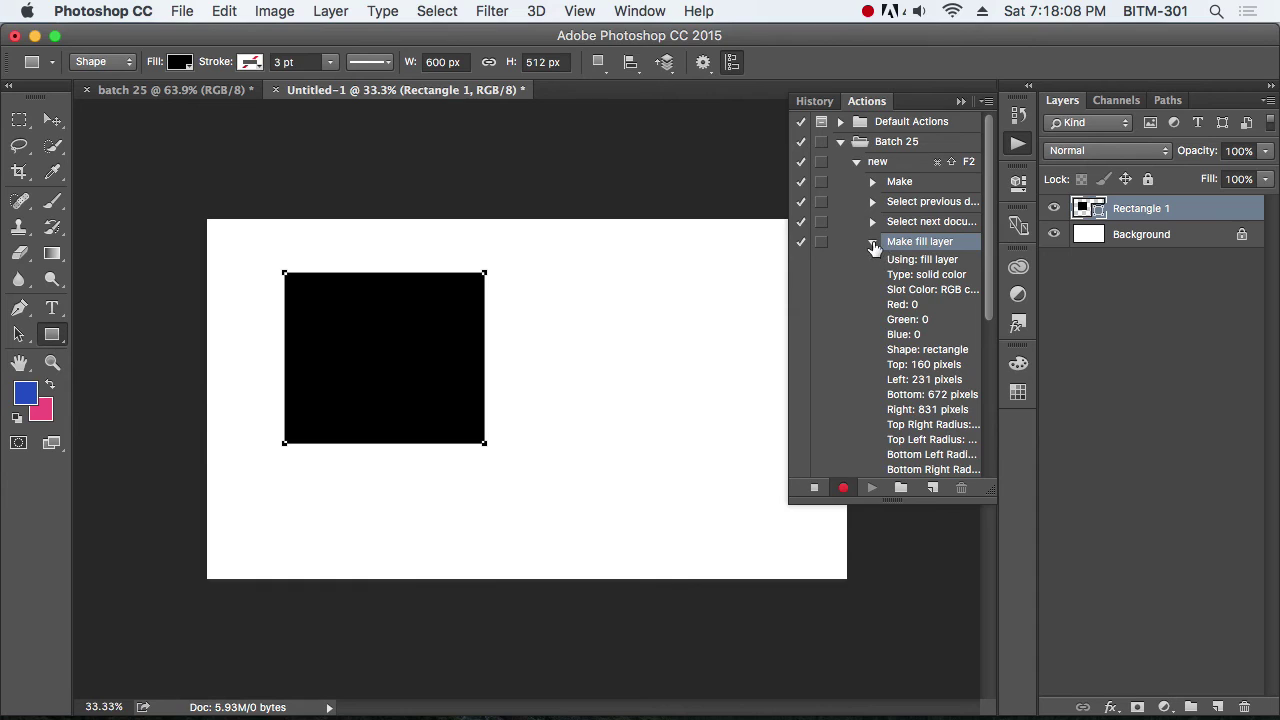
pyautogui.click(873, 244)
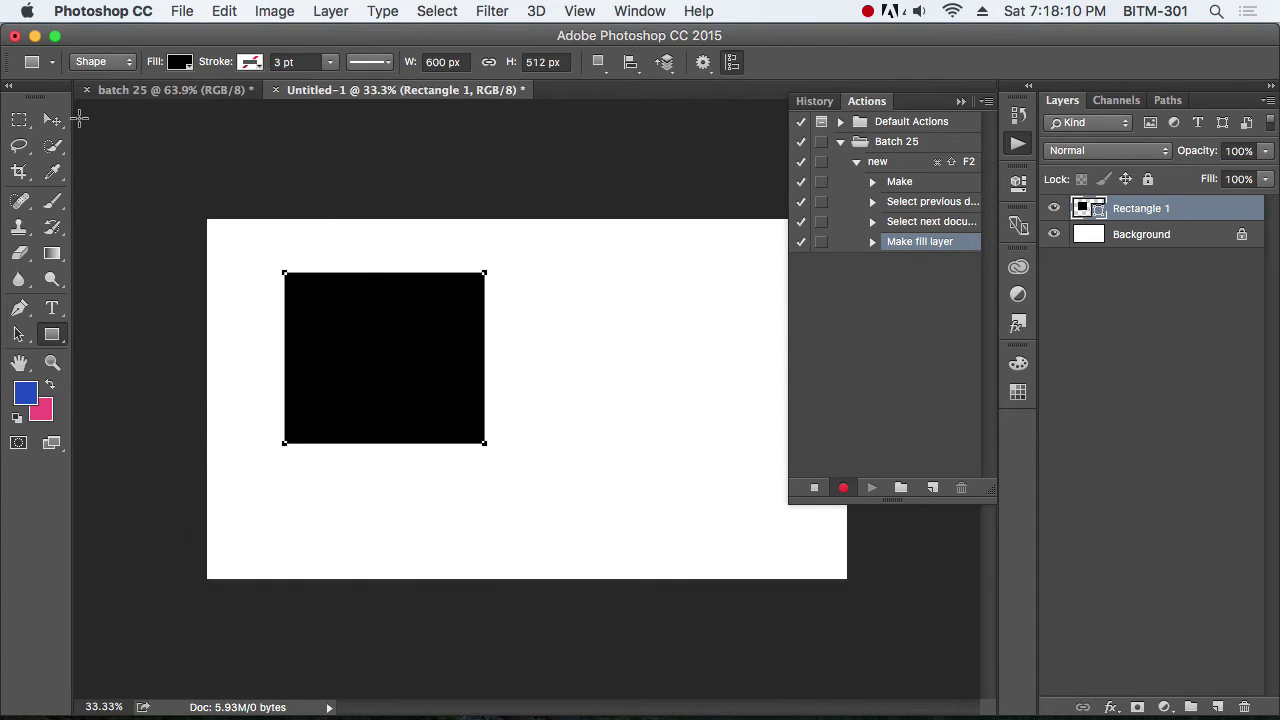
pyautogui.click(53, 119)
pyautogui.moveTo(348, 343); pyautogui.dragTo(298, 311)
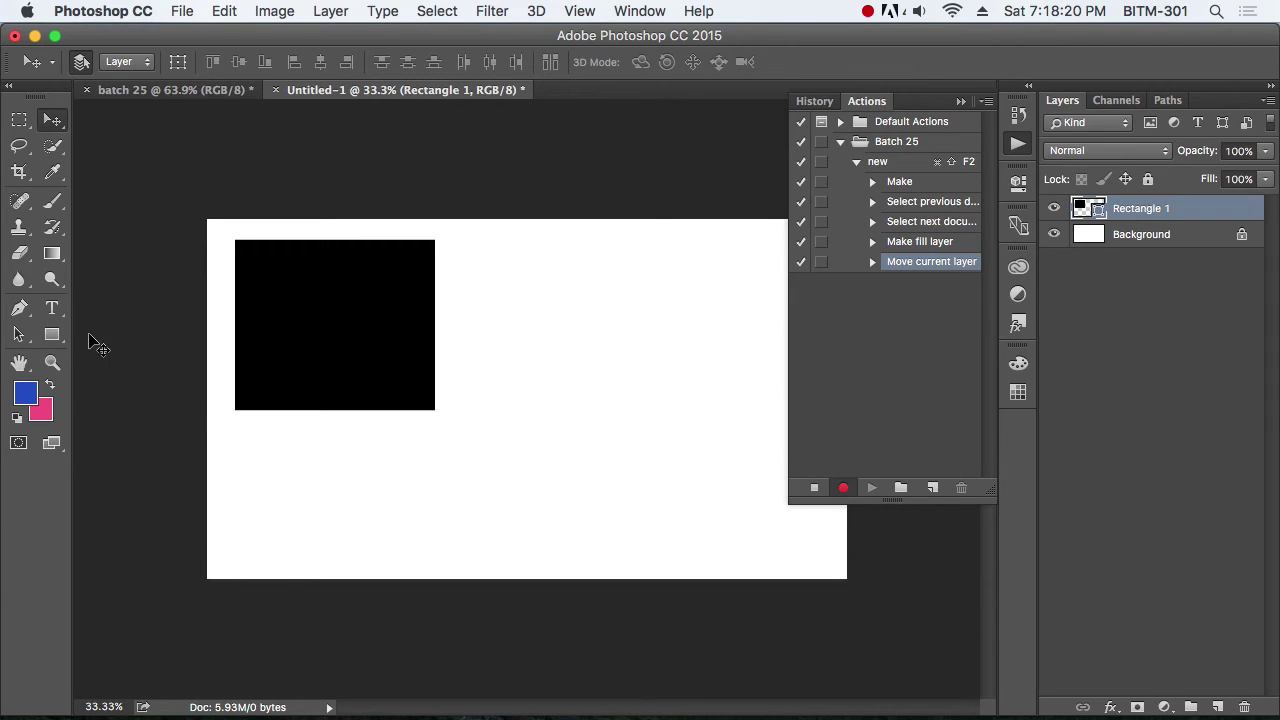
# Step: Draw a second rectangle to the right of the black one
pyautogui.click(52, 335)
pyautogui.moveTo(524, 274); pyautogui.dragTo(680, 461)
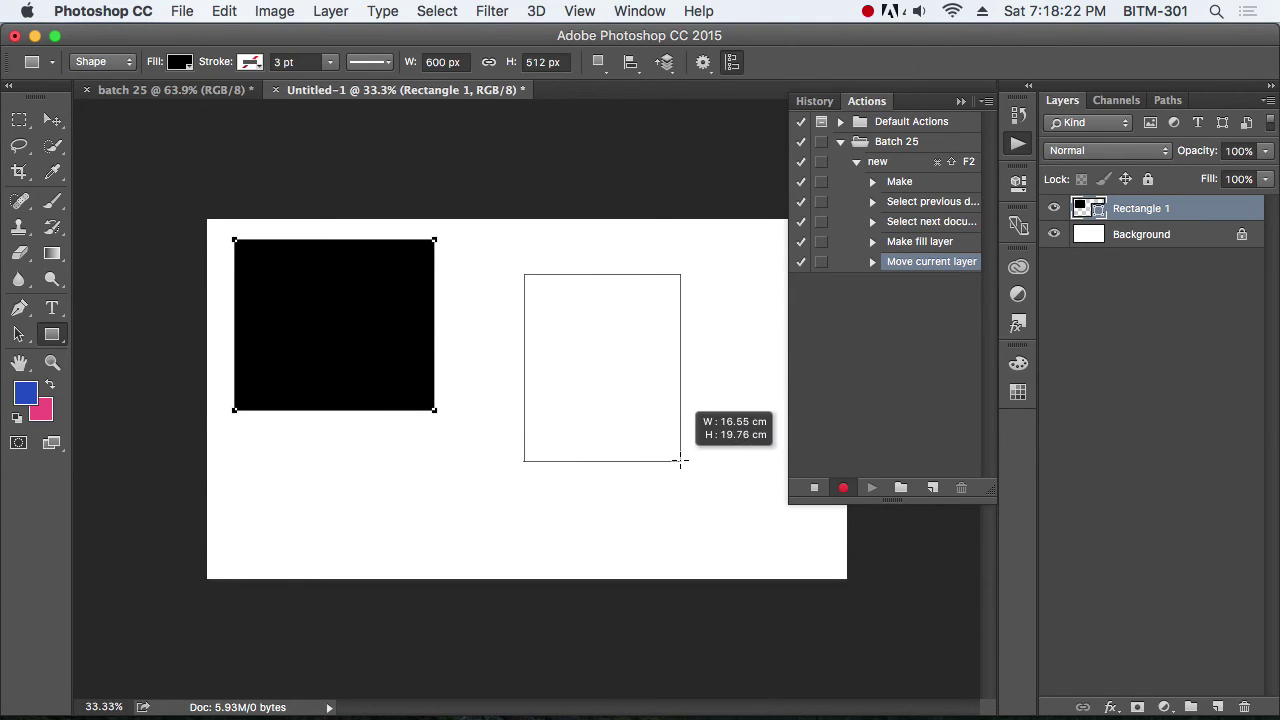
pyautogui.press('v')
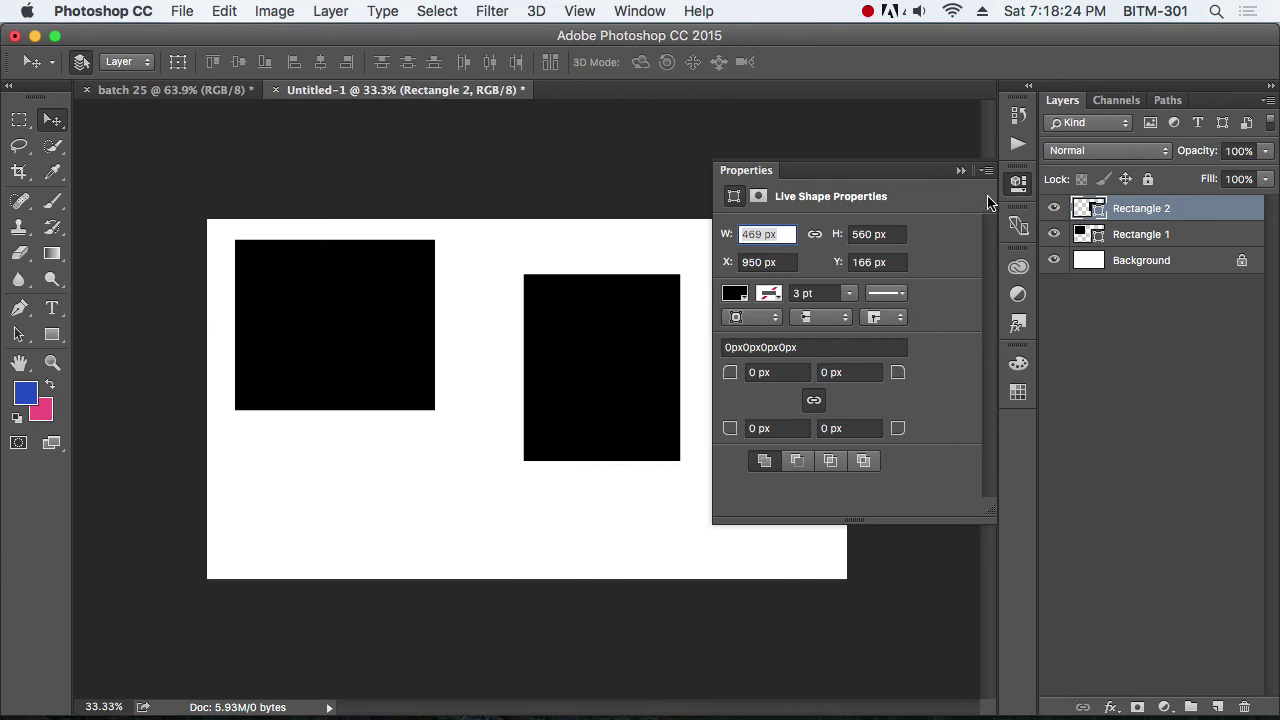
pyautogui.click(960, 170)
pyautogui.click(1018, 143)
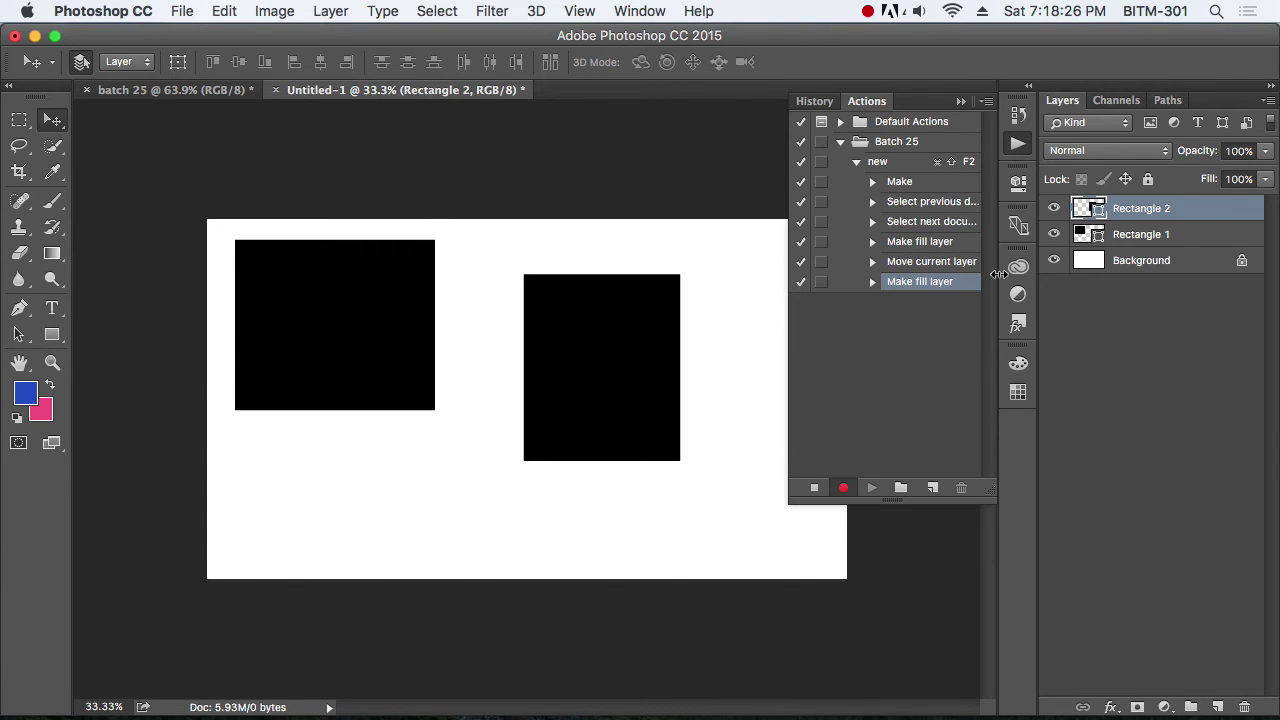
# Step: Fill Rectangle 2 with orange #e3a614 and check the recorded Set current fill layer step
pyautogui.doubleClick(1095, 212)
pyautogui.click(818, 481)
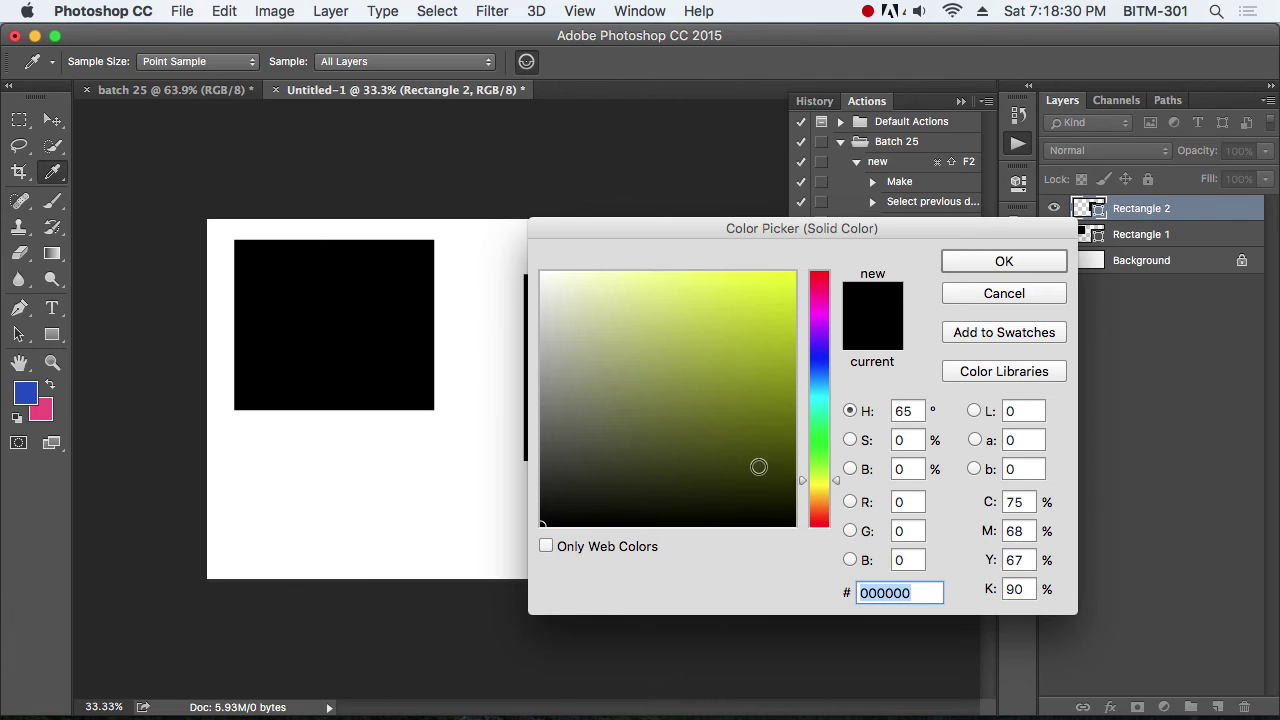
pyautogui.click(772, 299)
pyautogui.click(814, 496)
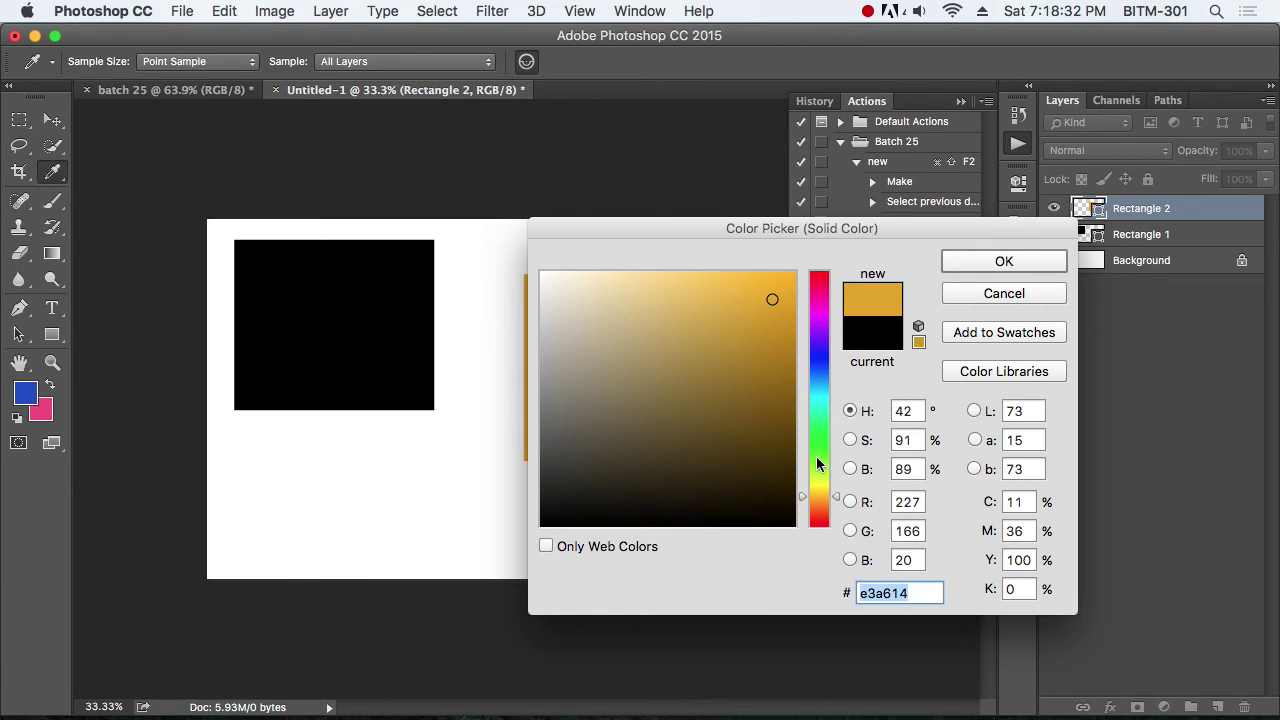
pyautogui.click(974, 260)
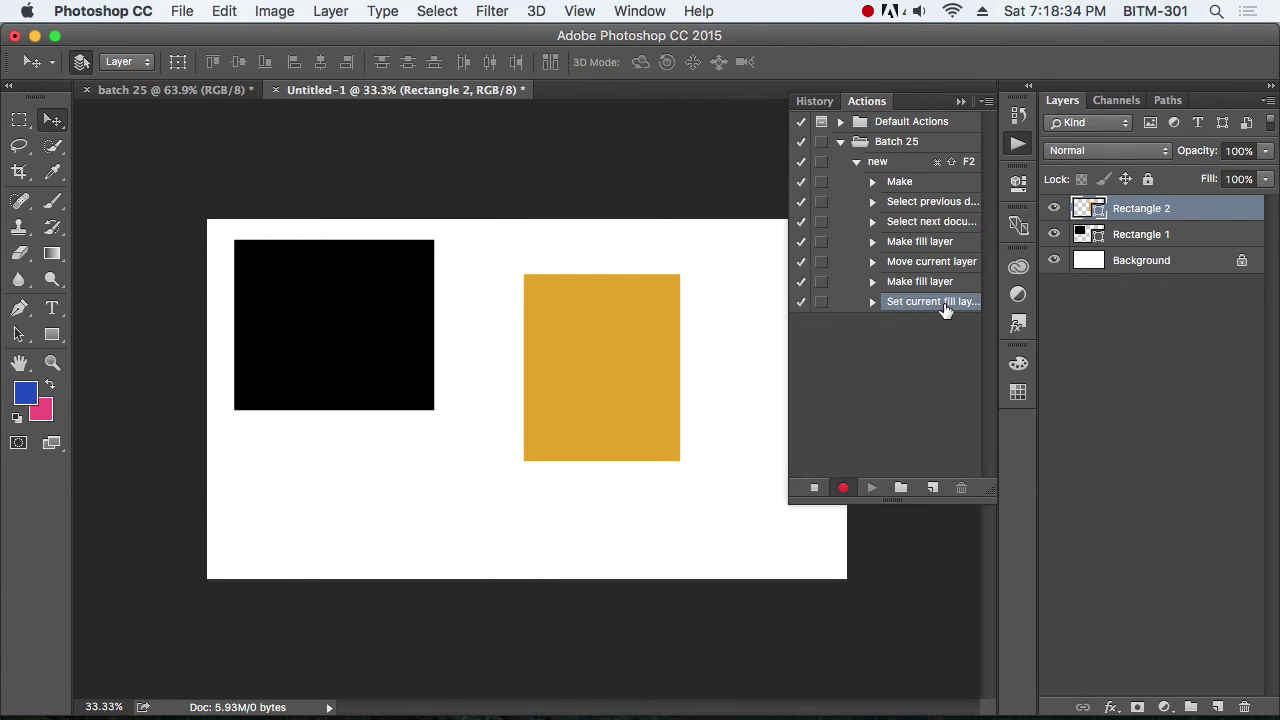
pyautogui.click(872, 302)
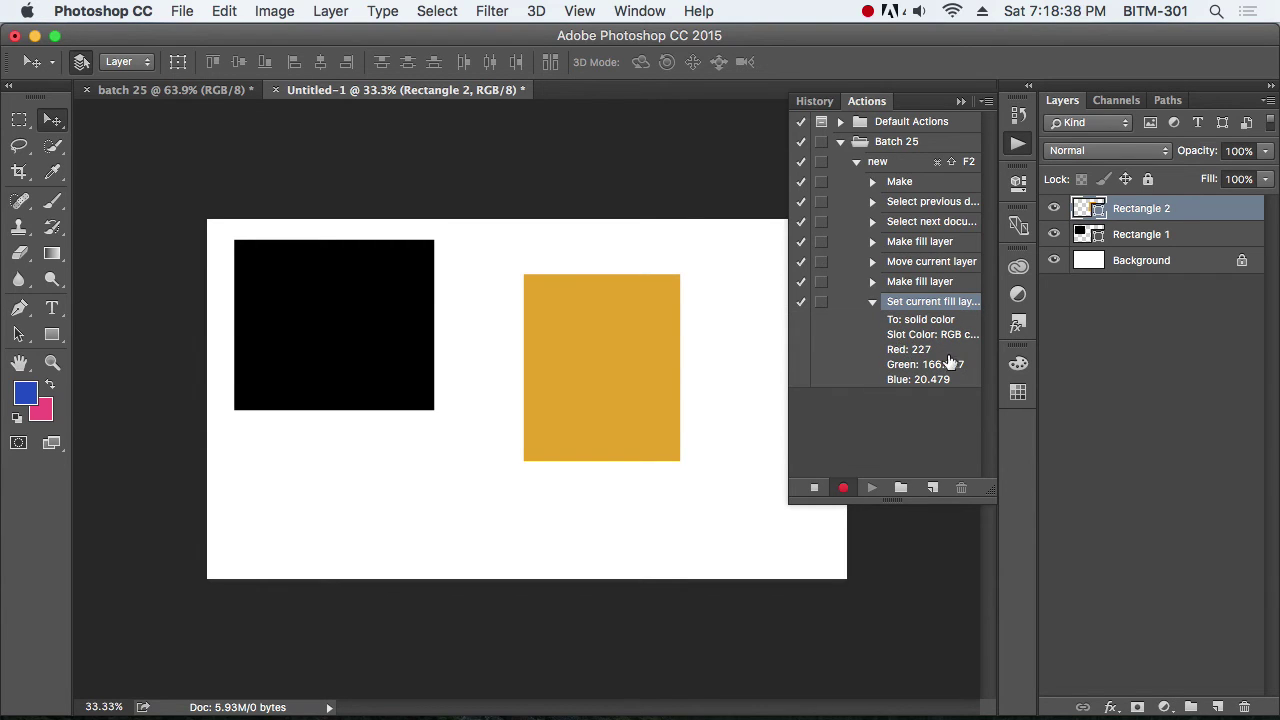
pyautogui.click(873, 302)
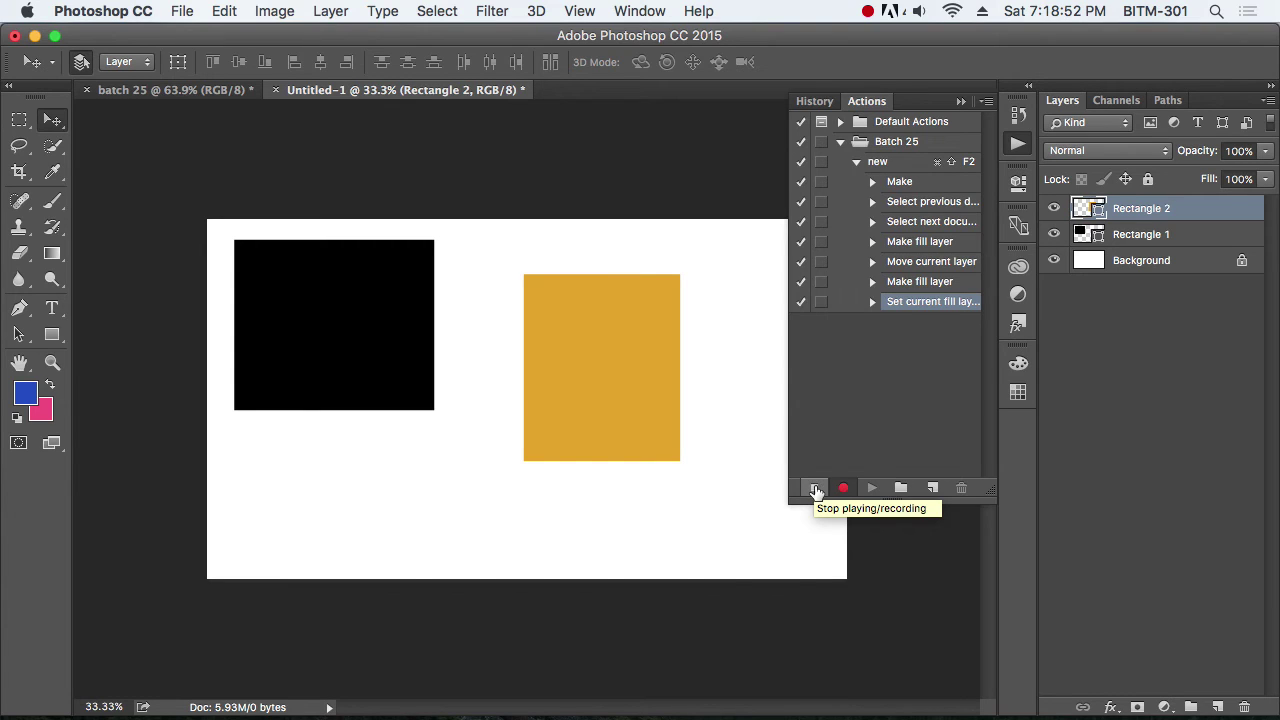
# Step: Stop recording the 'new' action and close Untitled-1 and batch 25 without saving
pyautogui.click(815, 489)
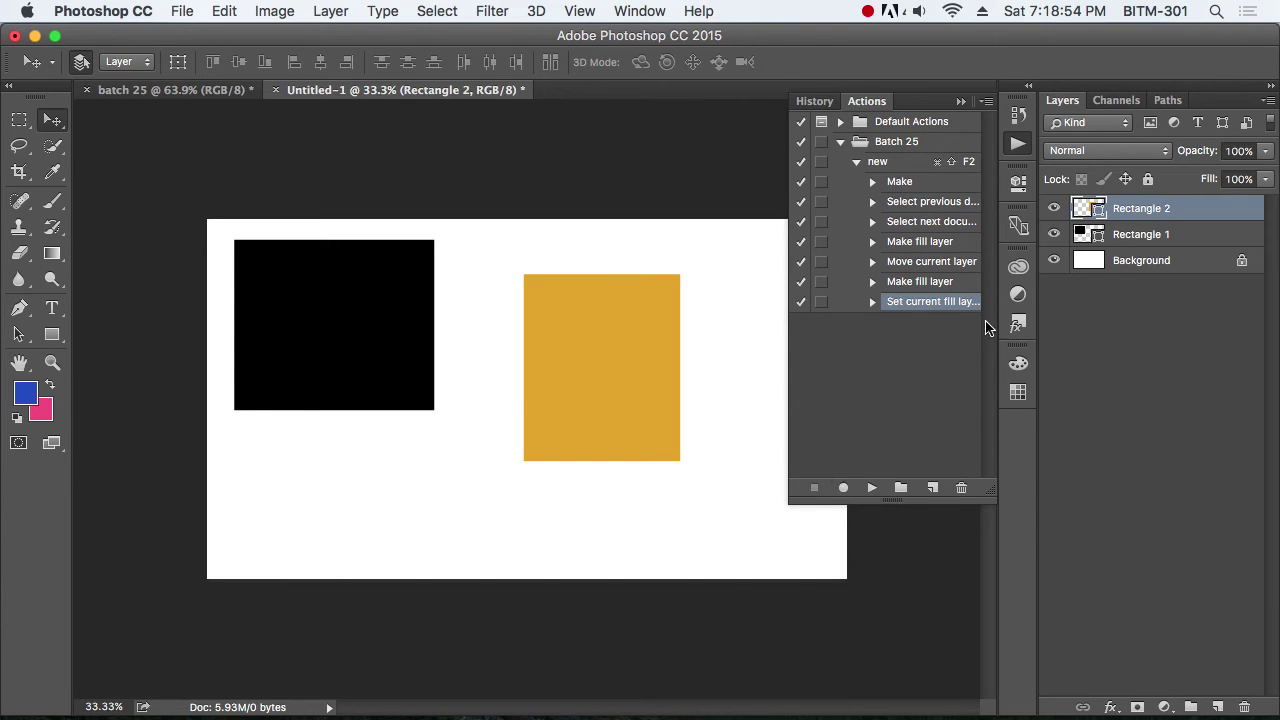
pyautogui.click(857, 163)
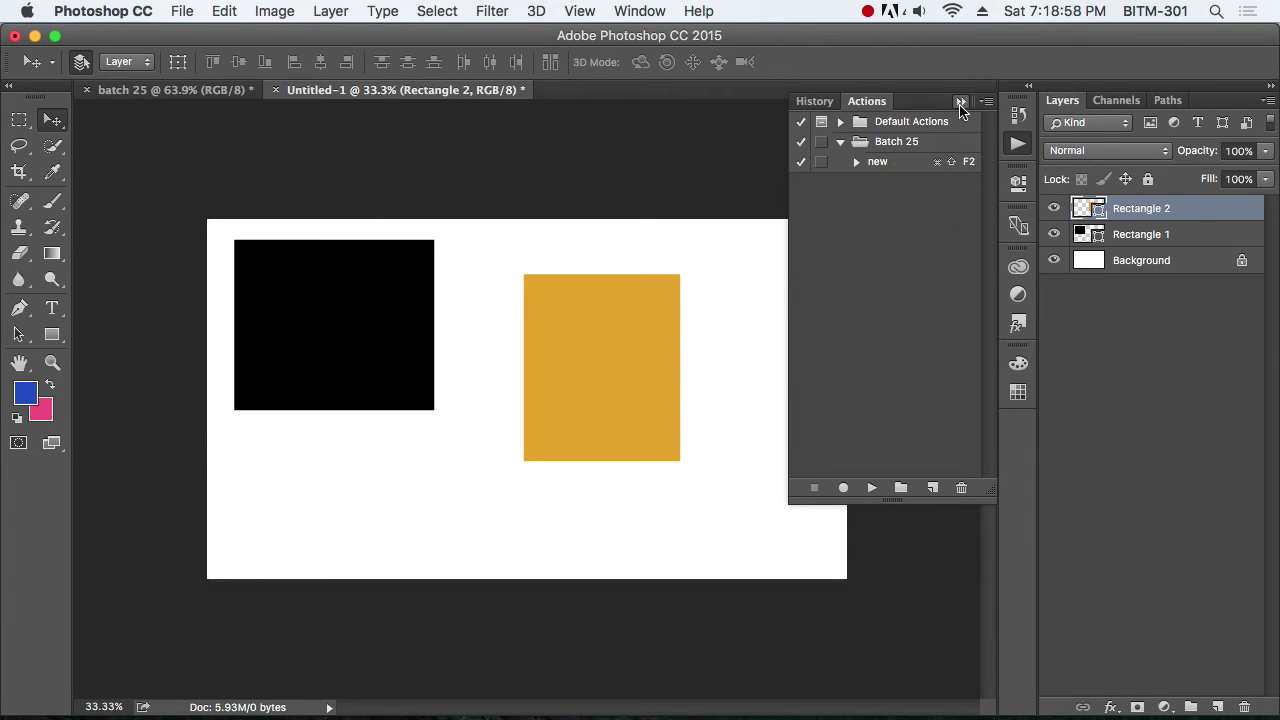
pyautogui.click(277, 91)
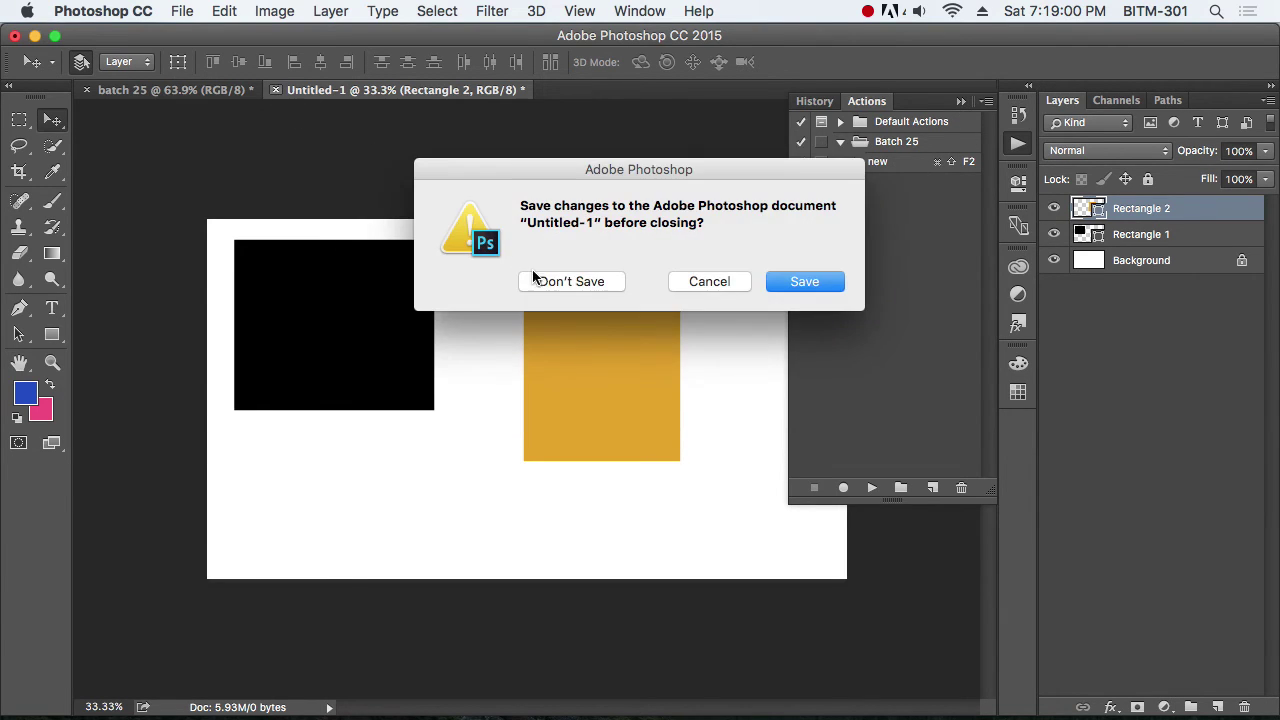
pyautogui.click(575, 284)
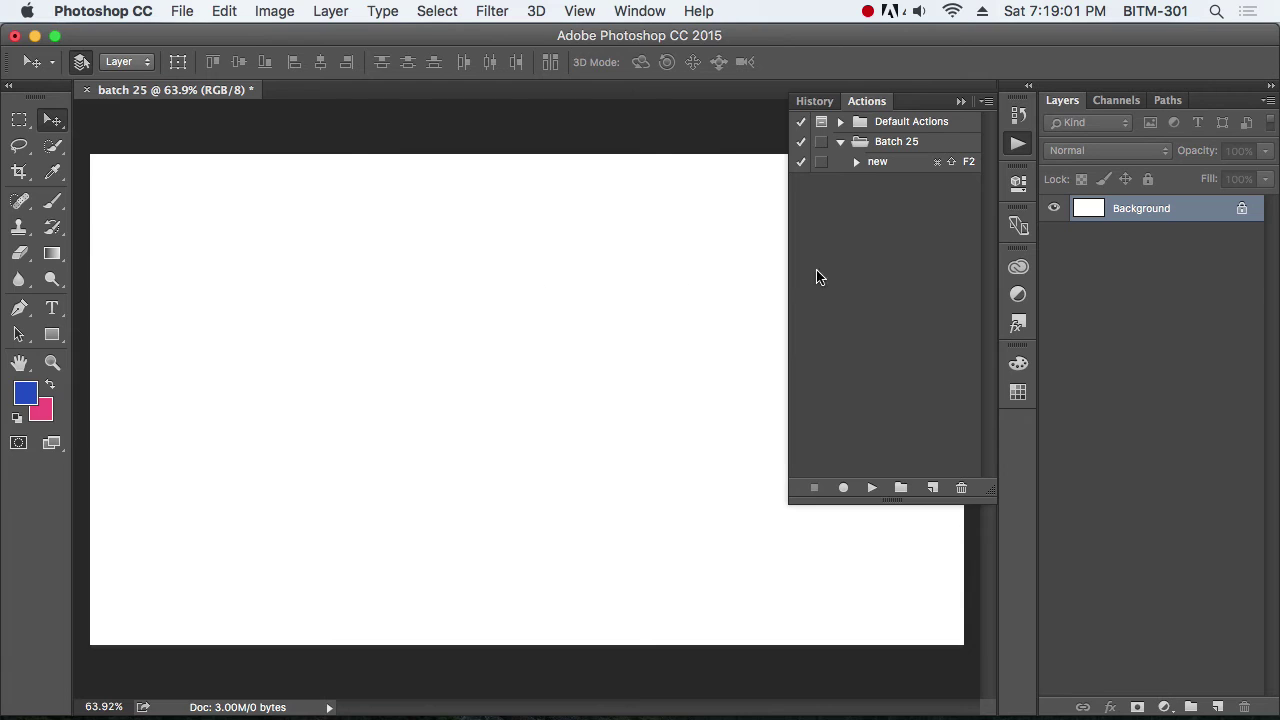
pyautogui.click(87, 91)
pyautogui.click(577, 280)
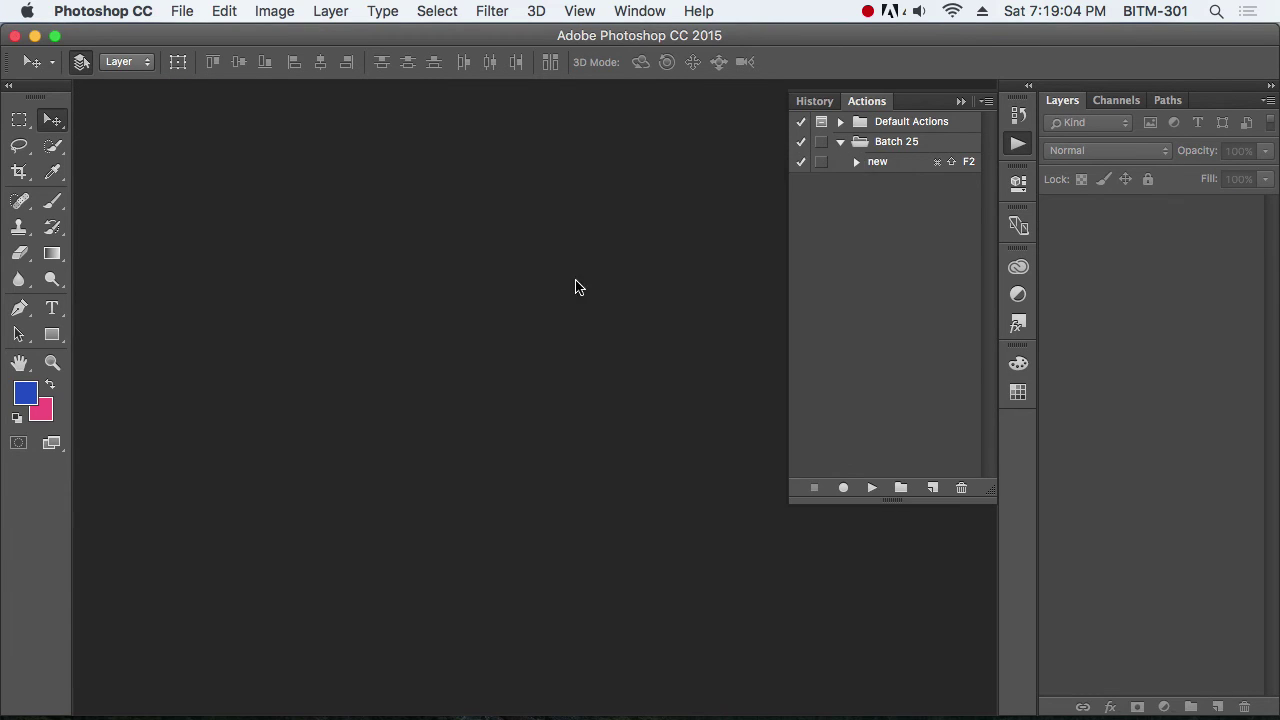
# Step: Select the 'new' action and play it to regenerate the two rectangles
pyautogui.click(907, 165)
pyautogui.click(911, 242)
pyautogui.click(903, 165)
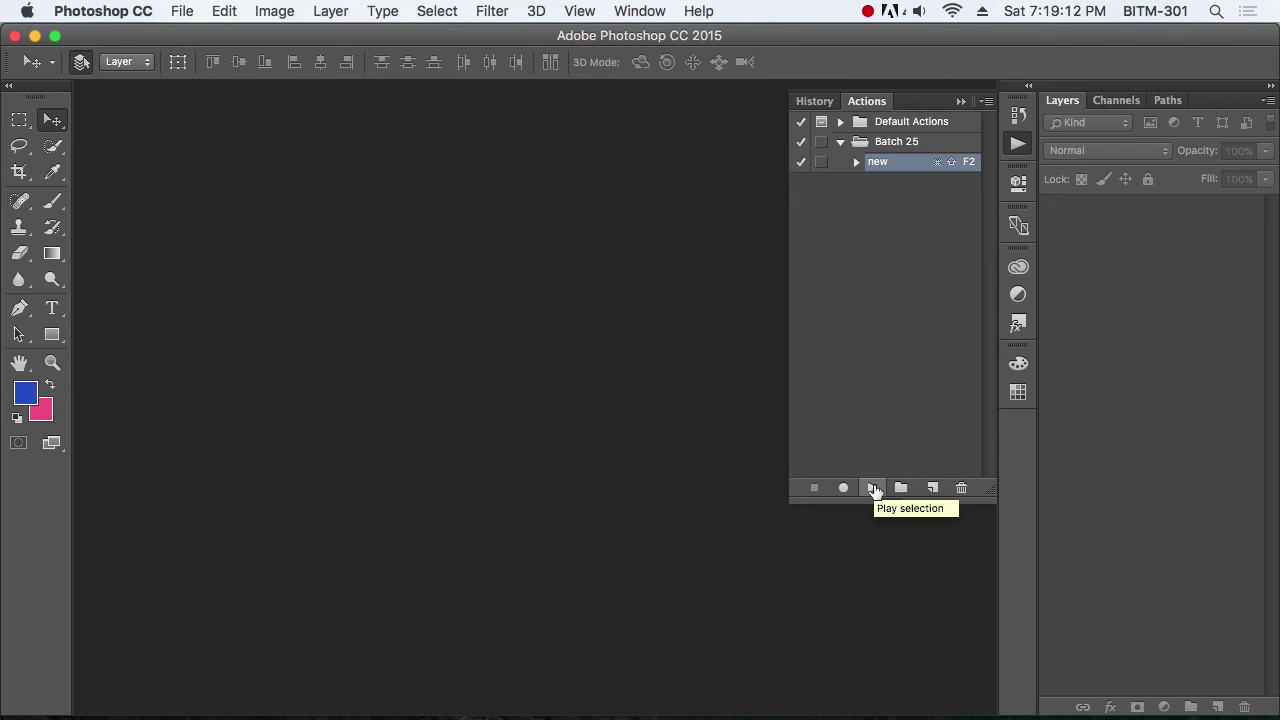
pyautogui.click(872, 489)
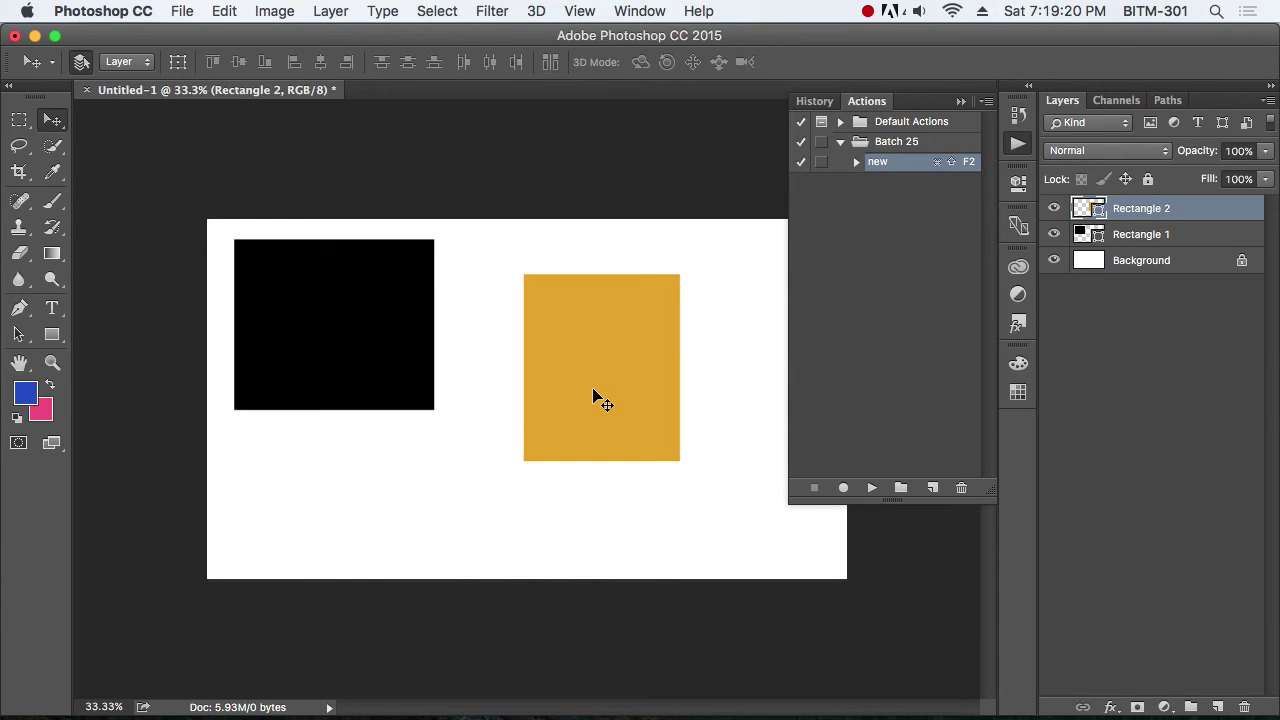
# Step: Review the action's steps, collapse the Actions panel, and close the result without saving
pyautogui.click(856, 162)
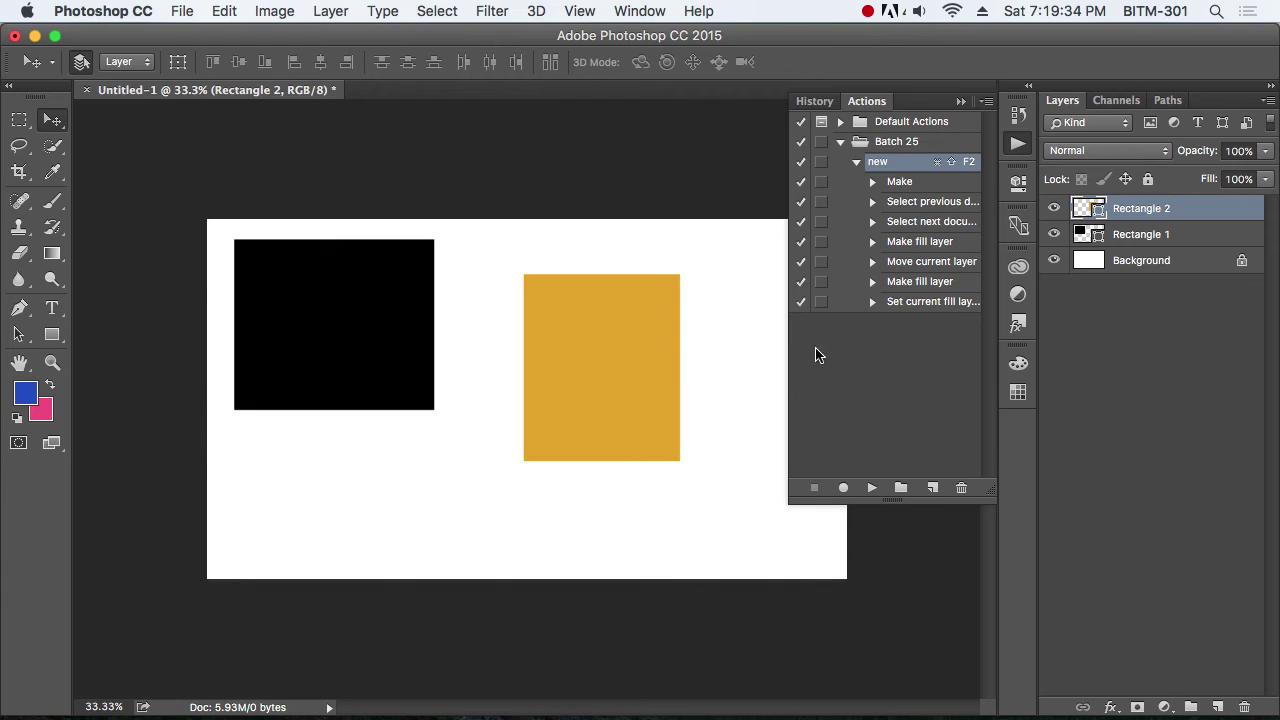
pyautogui.click(857, 163)
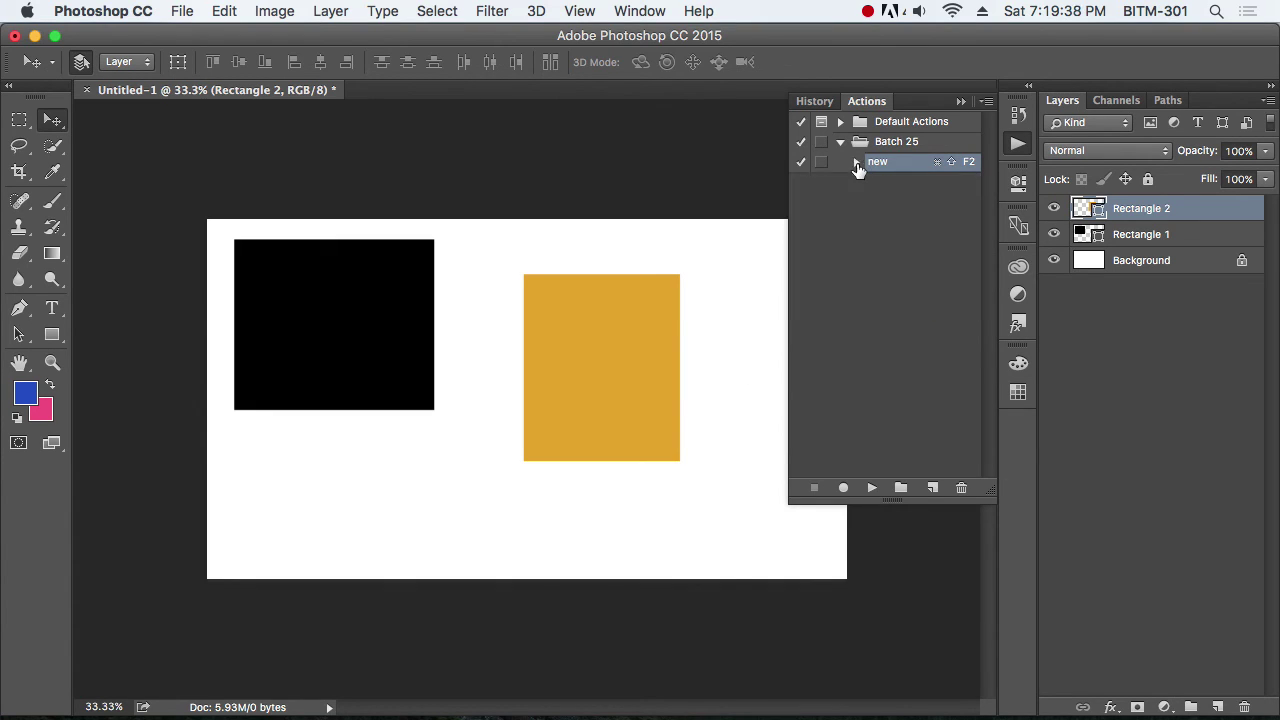
pyautogui.click(960, 101)
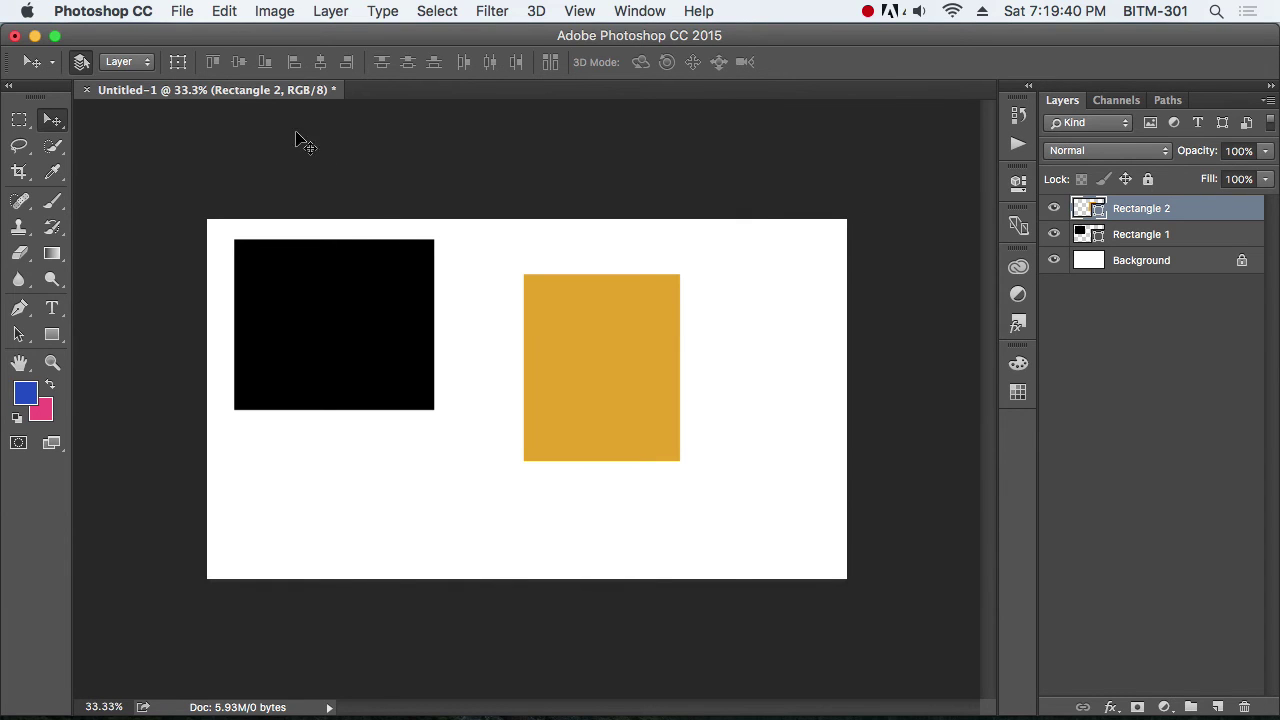
pyautogui.click(87, 89)
pyautogui.click(578, 281)
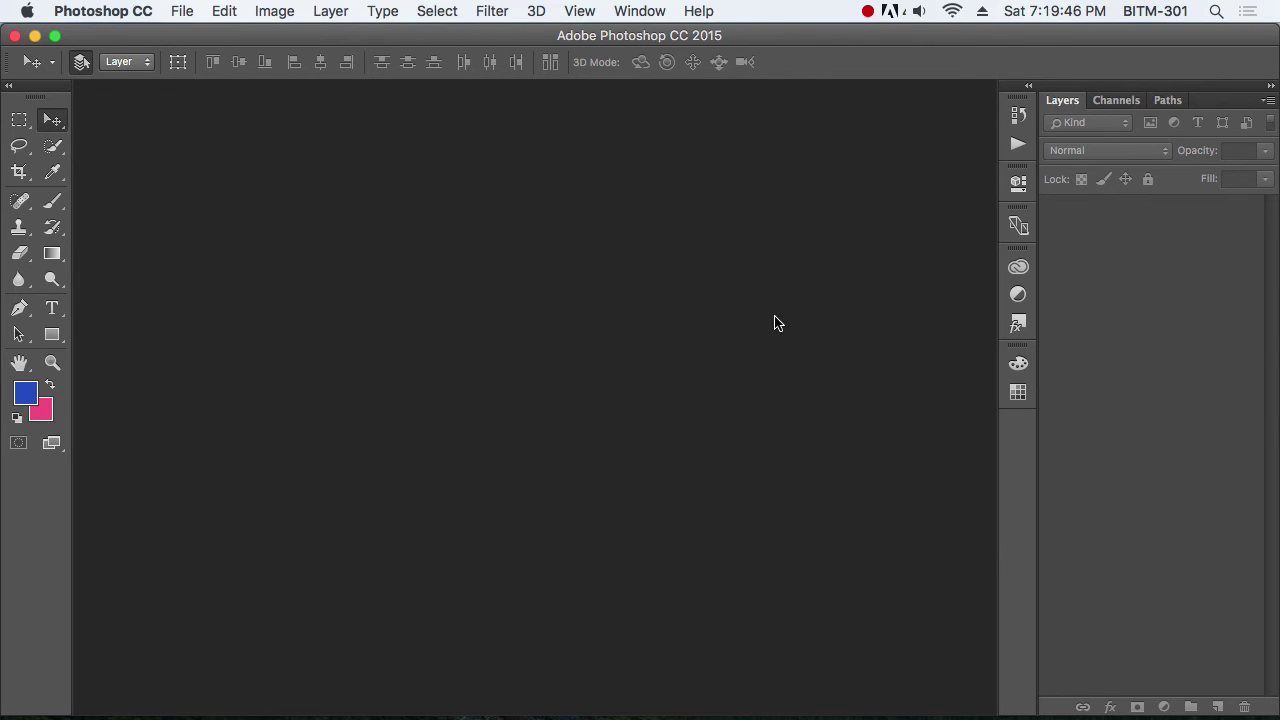
# Step: Reopen the two-rectangle Untitled-1 document and show the Actions panel with the Batch 25 set
pyautogui.press('F2')
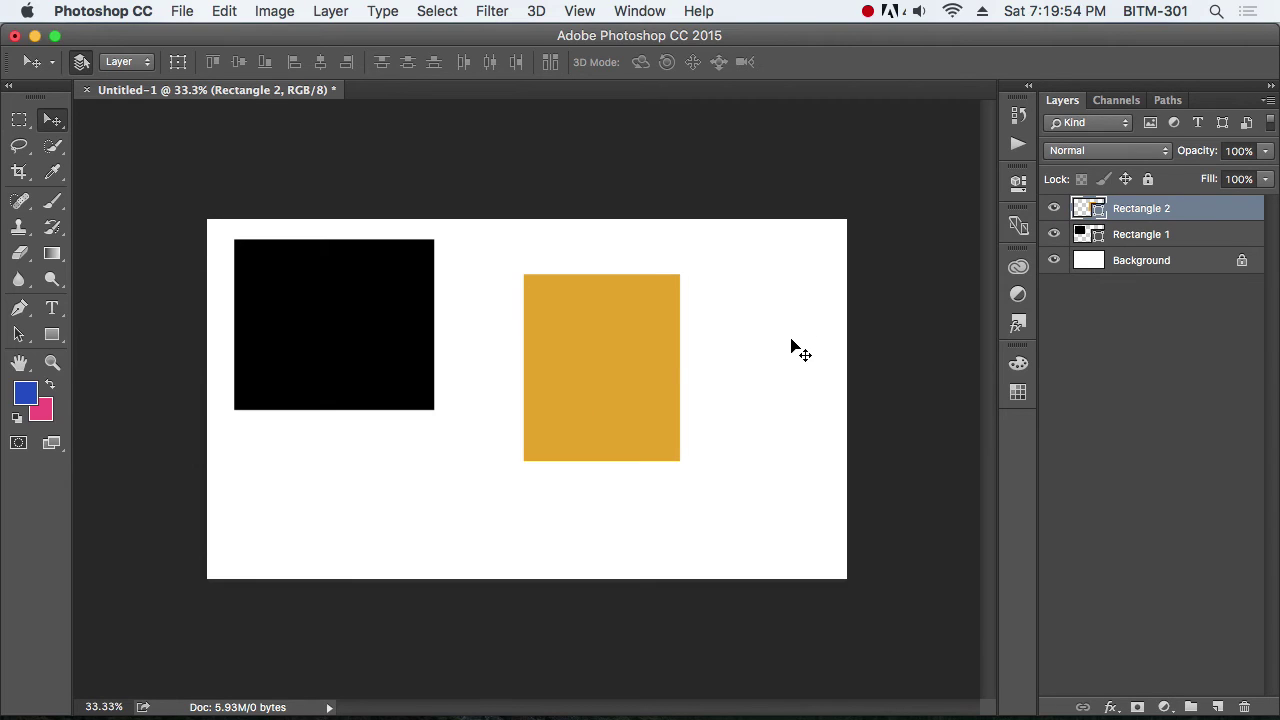
pyautogui.hotkey('alt', 'F9')
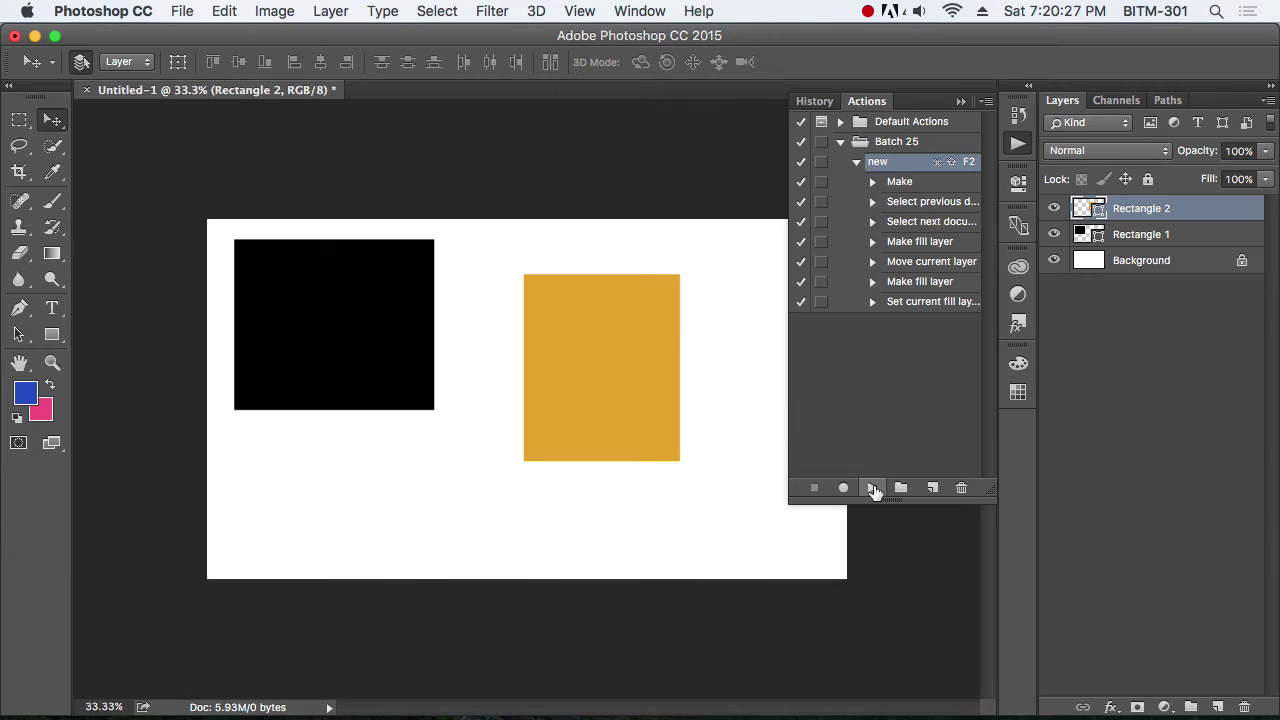
# Step: Play the 'new' action, then record a wide bottom rectangle and a narrow rectangle before stopping
pyautogui.click(873, 488)
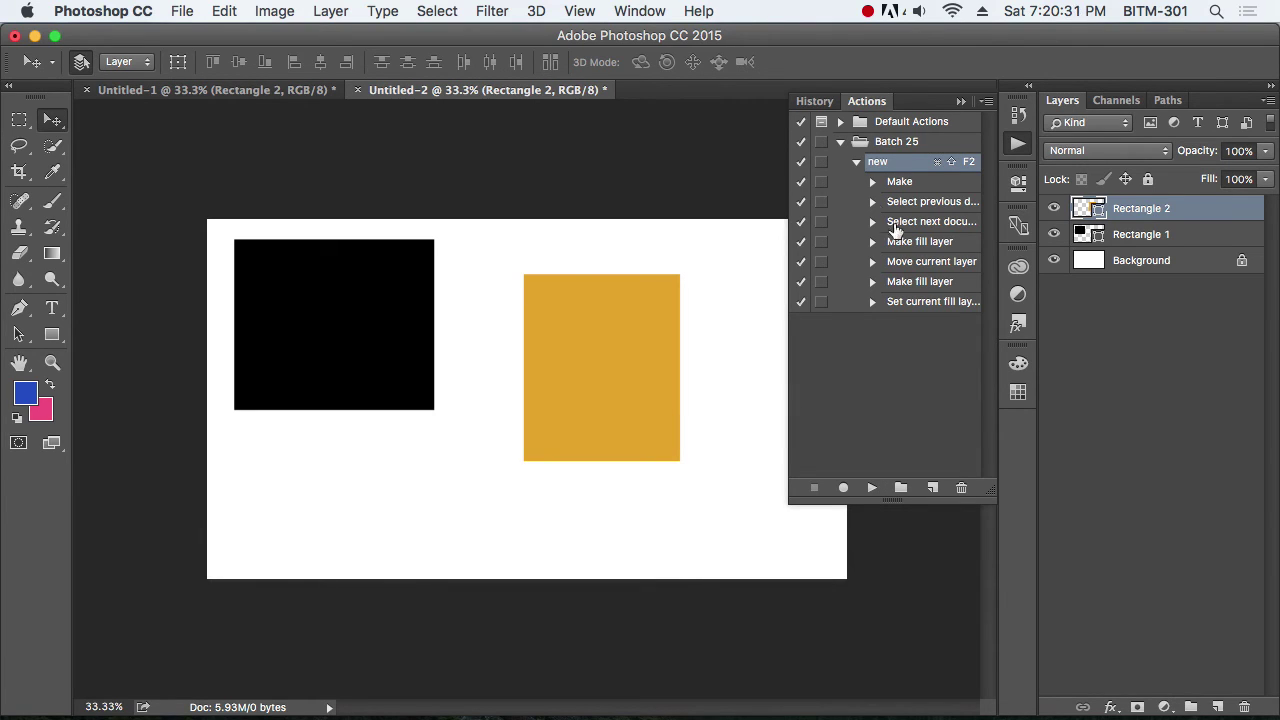
pyautogui.click(843, 488)
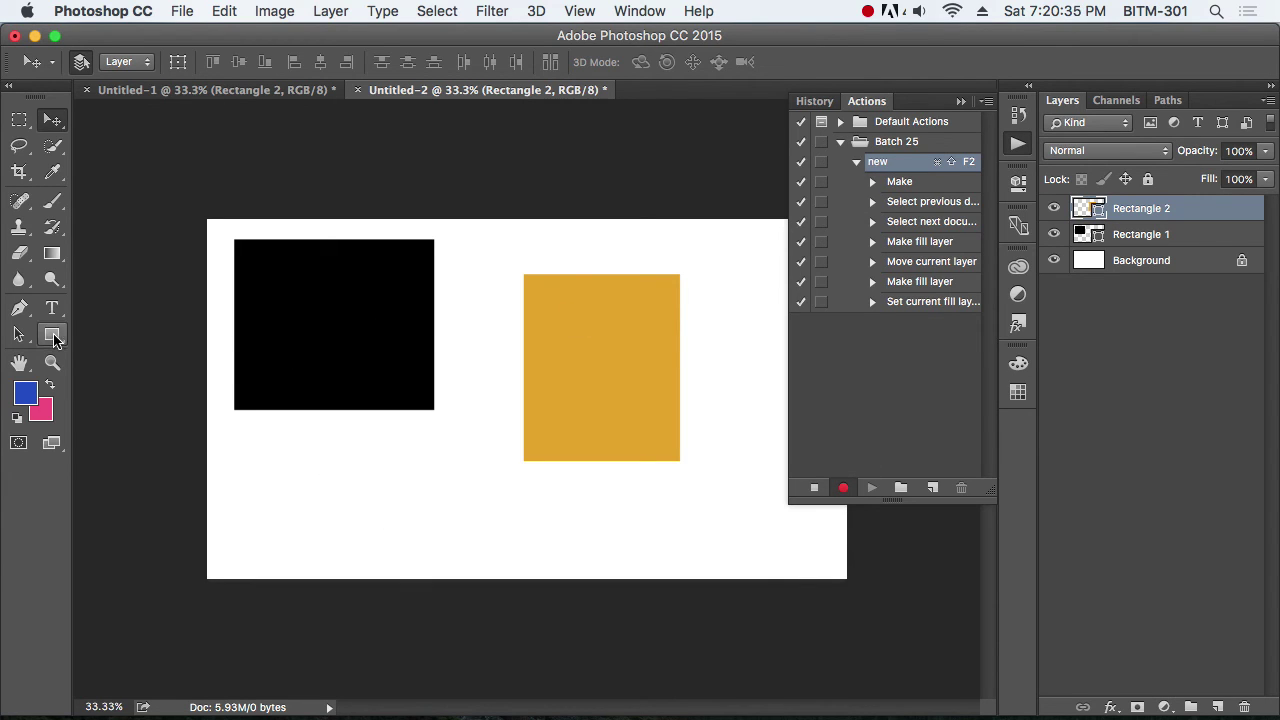
pyautogui.click(52, 335)
pyautogui.moveTo(303, 468); pyautogui.dragTo(470, 548)
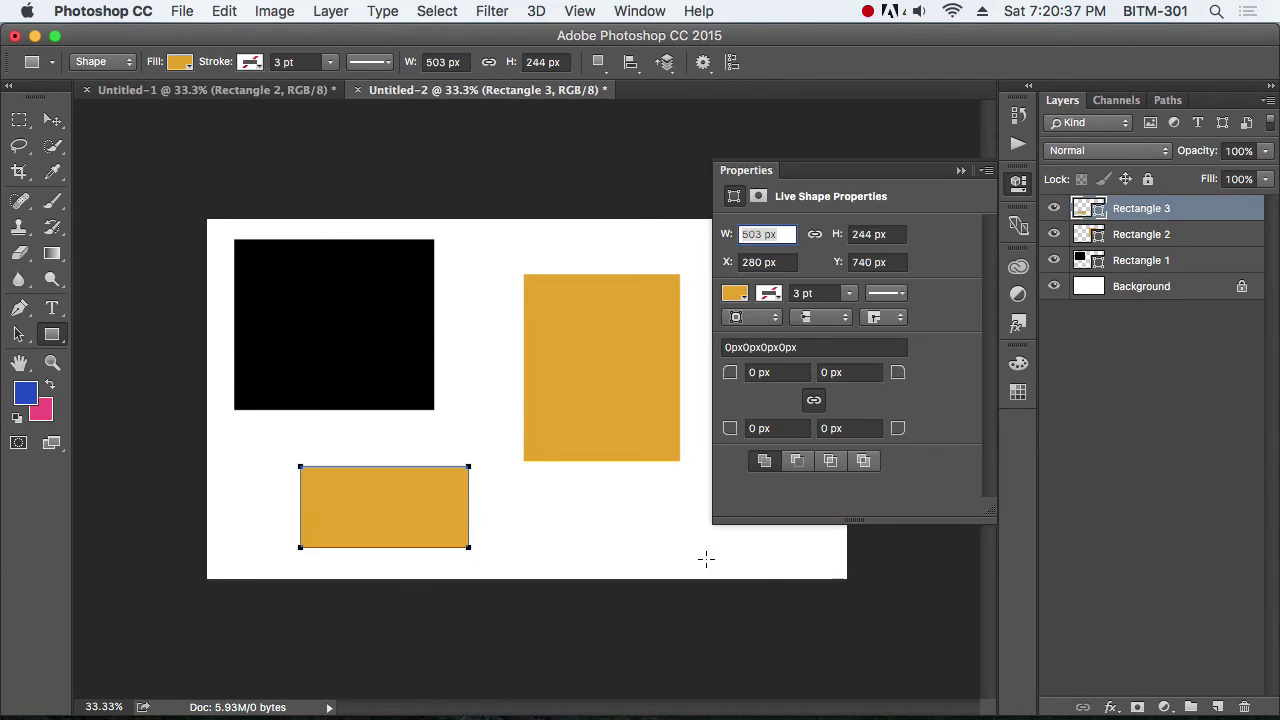
pyautogui.moveTo(463, 274); pyautogui.dragTo(489, 348)
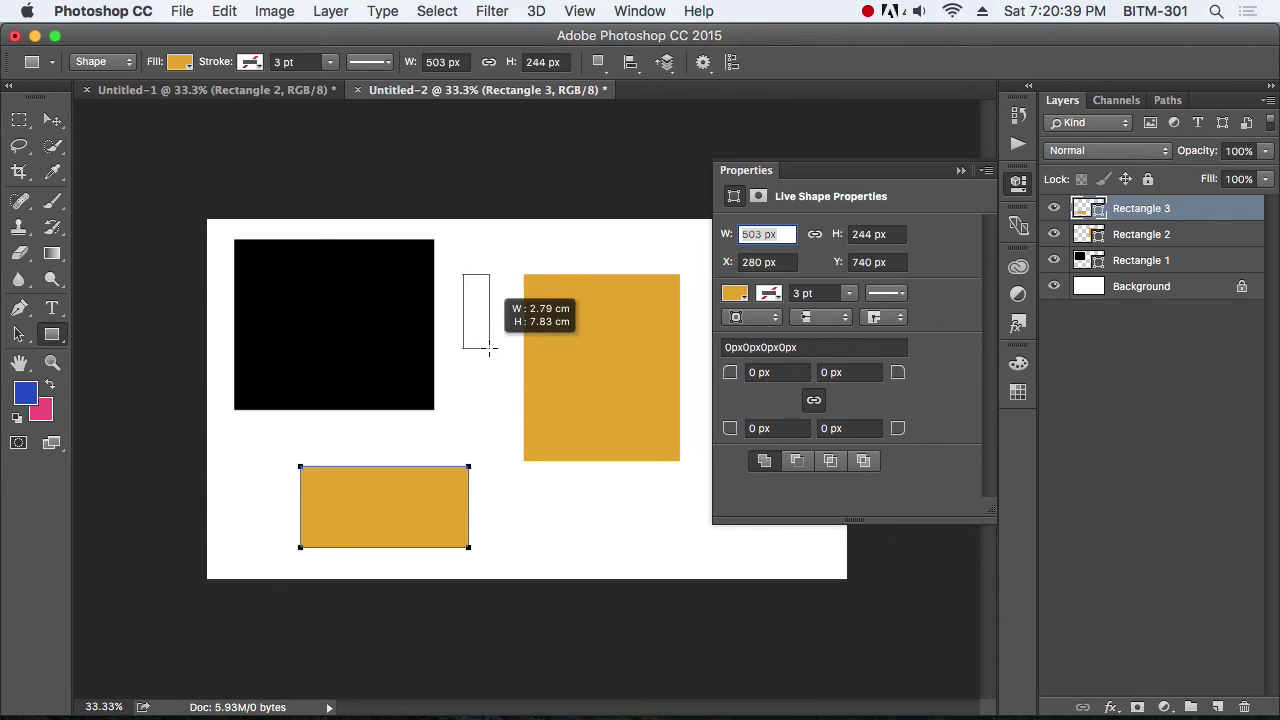
pyautogui.press('v')
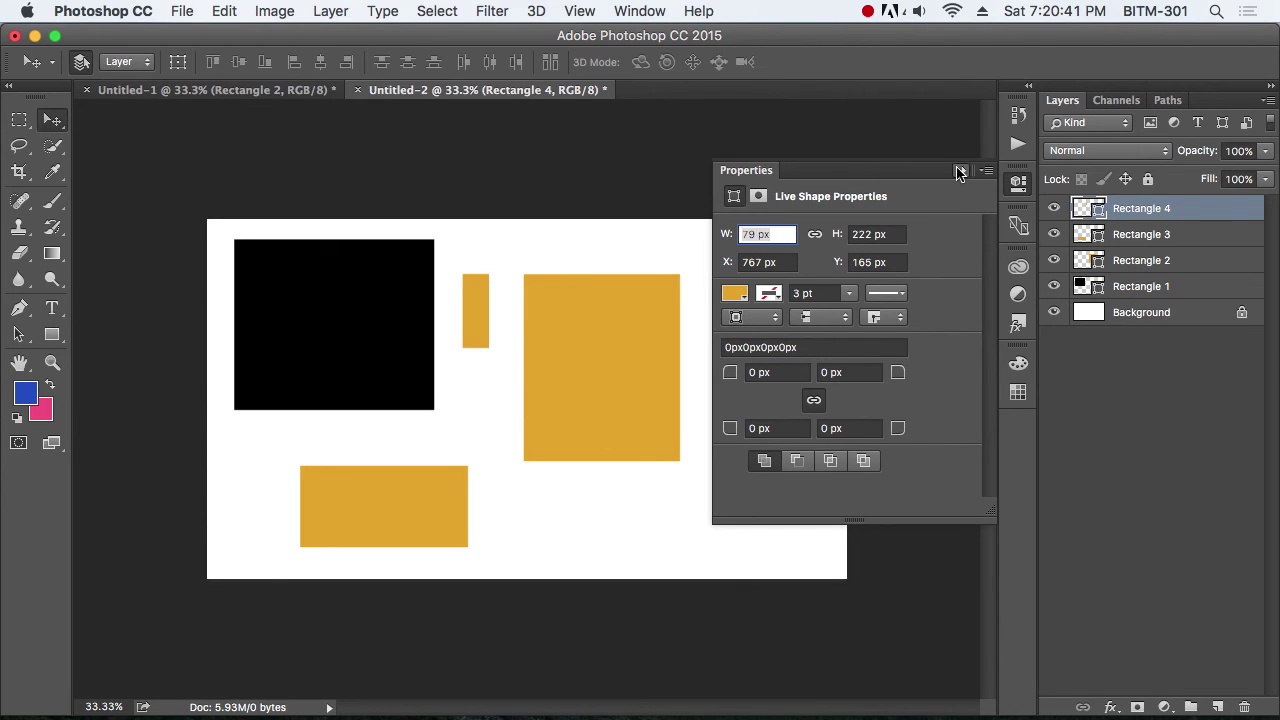
pyautogui.click(960, 170)
pyautogui.click(1018, 143)
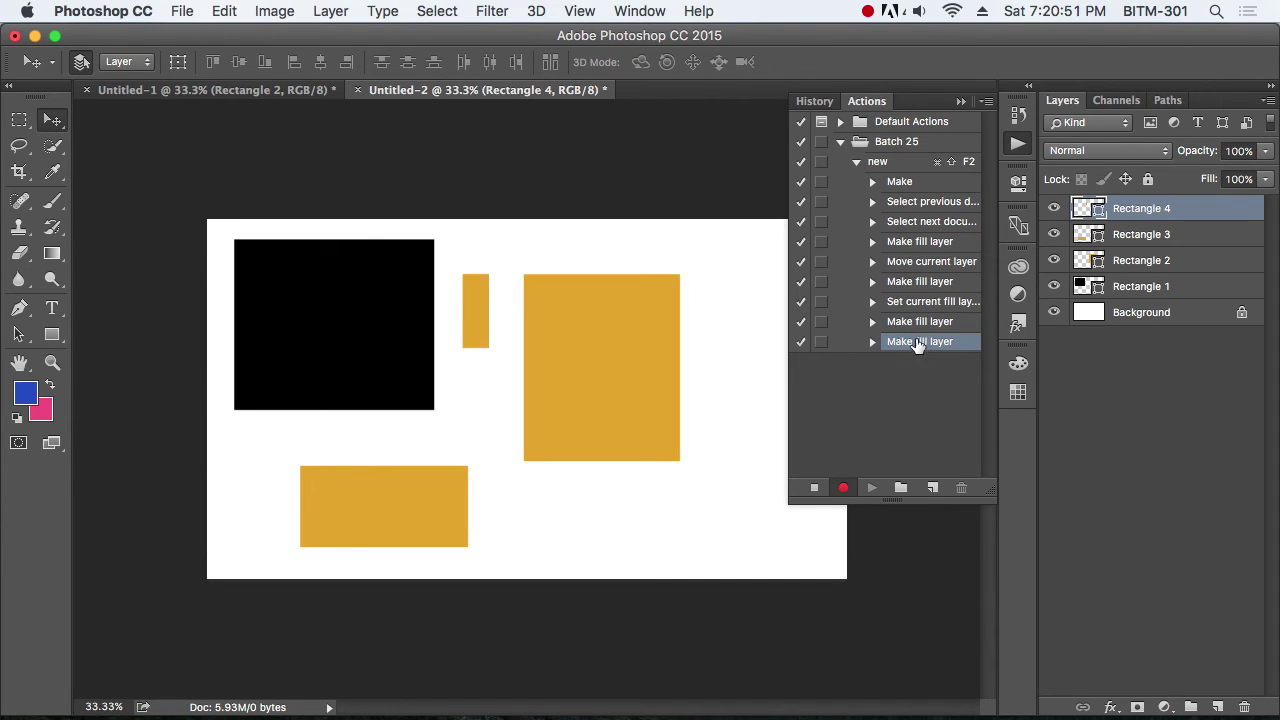
pyautogui.click(814, 492)
# Step: Select the 'new' action and replay it into another document
pyautogui.click(900, 163)
pyautogui.click(871, 489)
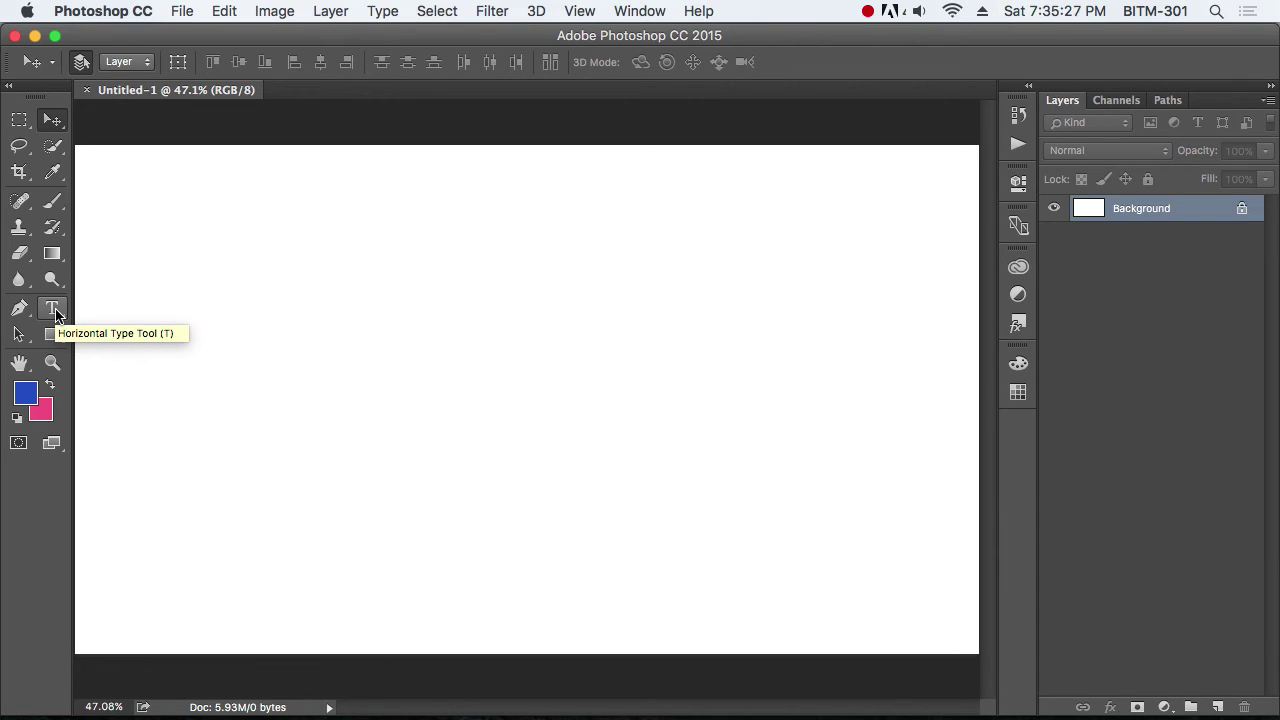
# Step: Type the 'BITM GRPHICS BATCH 25' heading on the canvas, select it all, and set size 60 pt
pyautogui.click(53, 312)
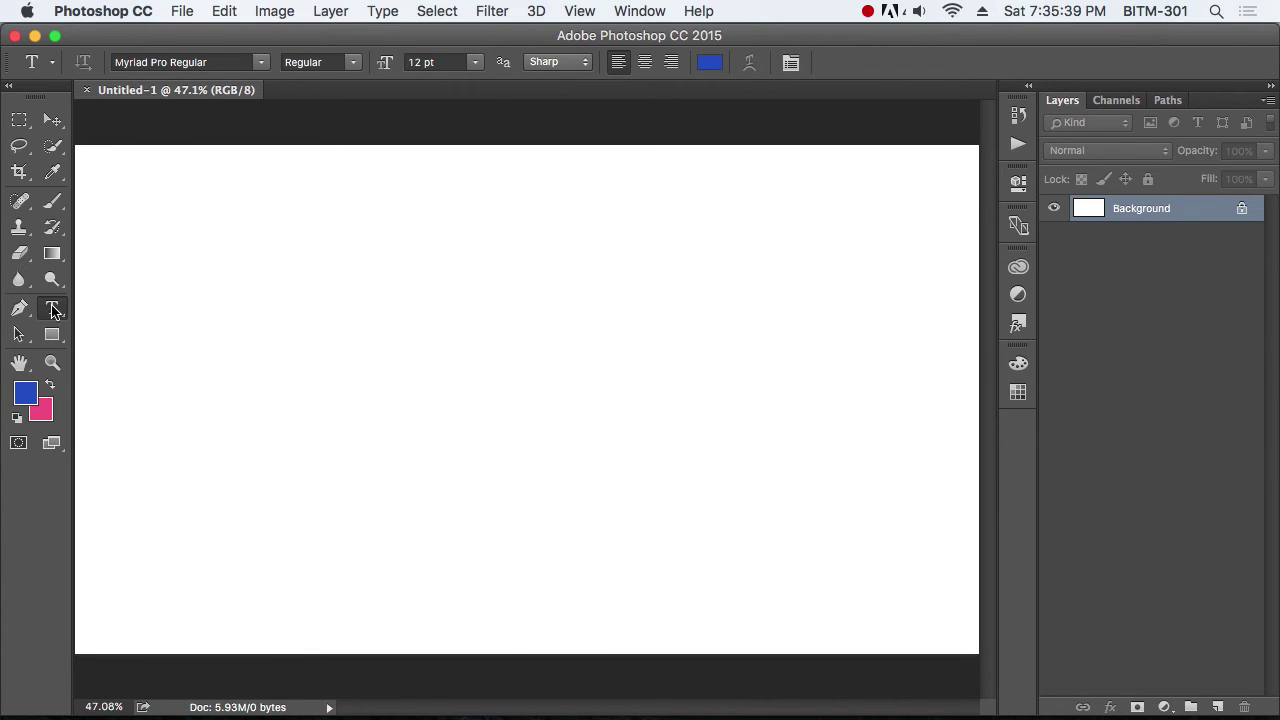
pyautogui.click(291, 295)
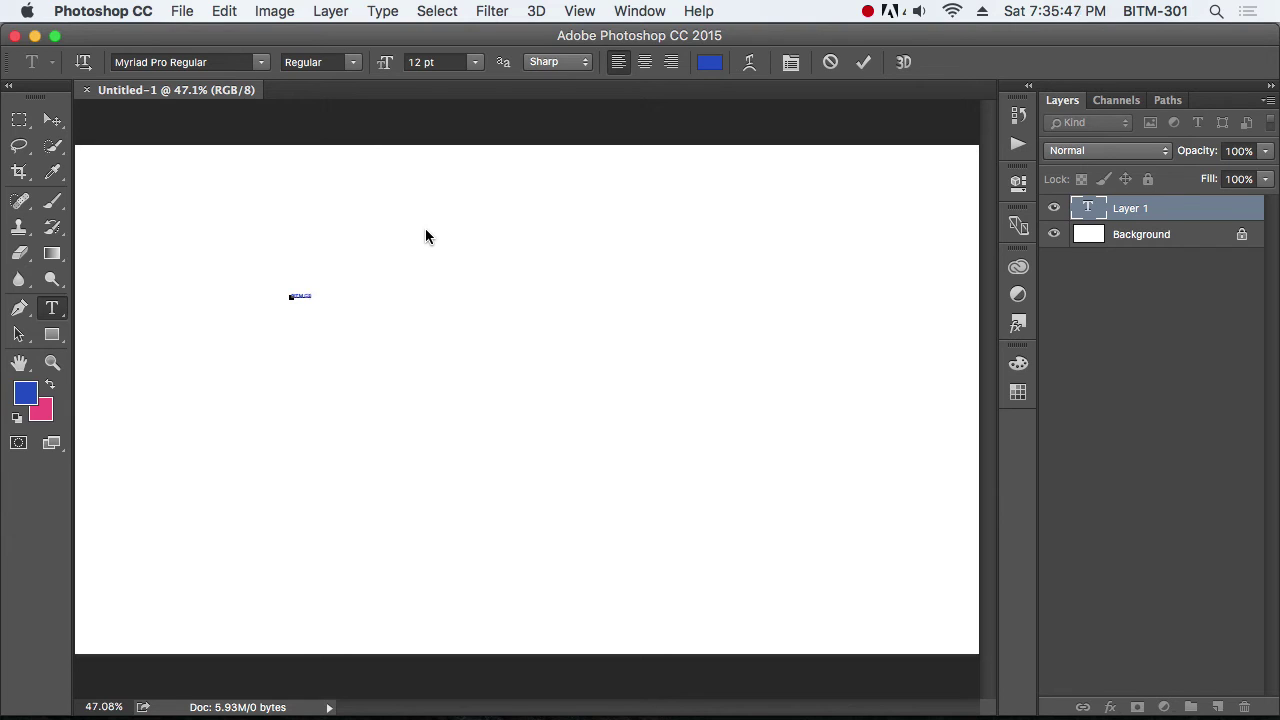
pyautogui.write('e')
pyautogui.write('r')
pyautogui.hotkey('ctrl', 'a')
pyautogui.click(453, 62)
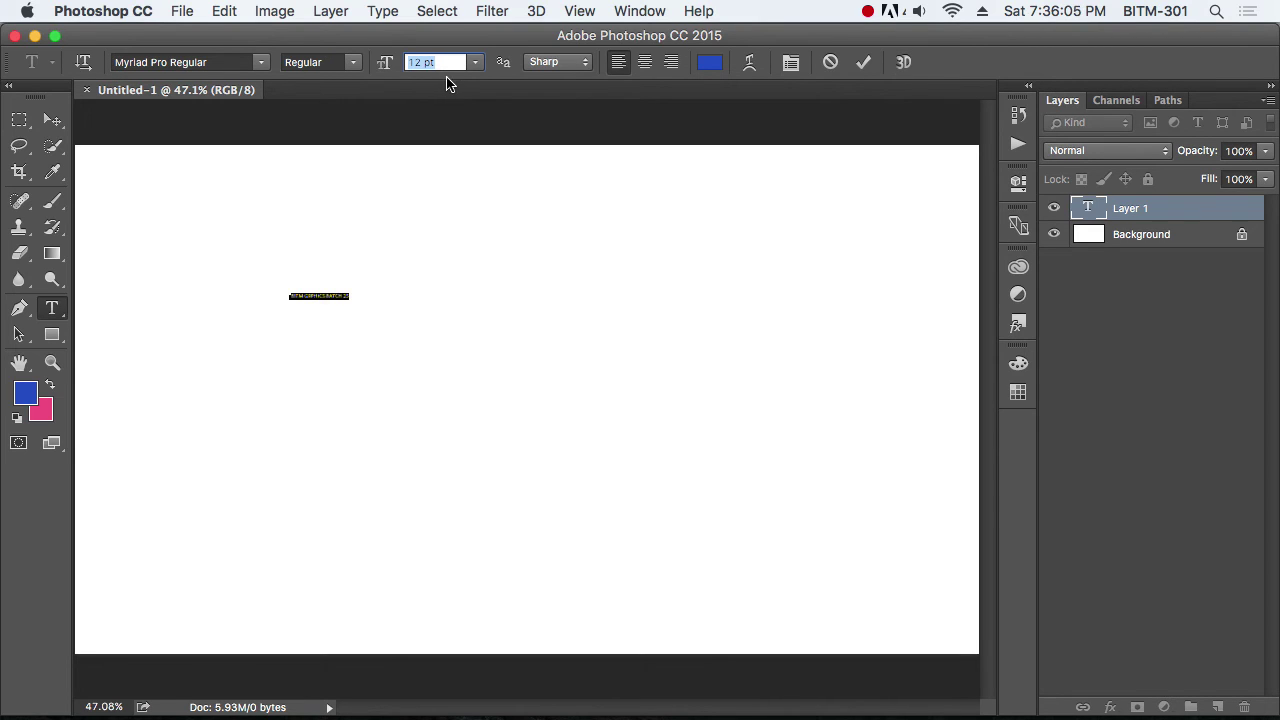
# Step: Set the heading to 60 pt Roboto in the Black weight
pyautogui.write('60')
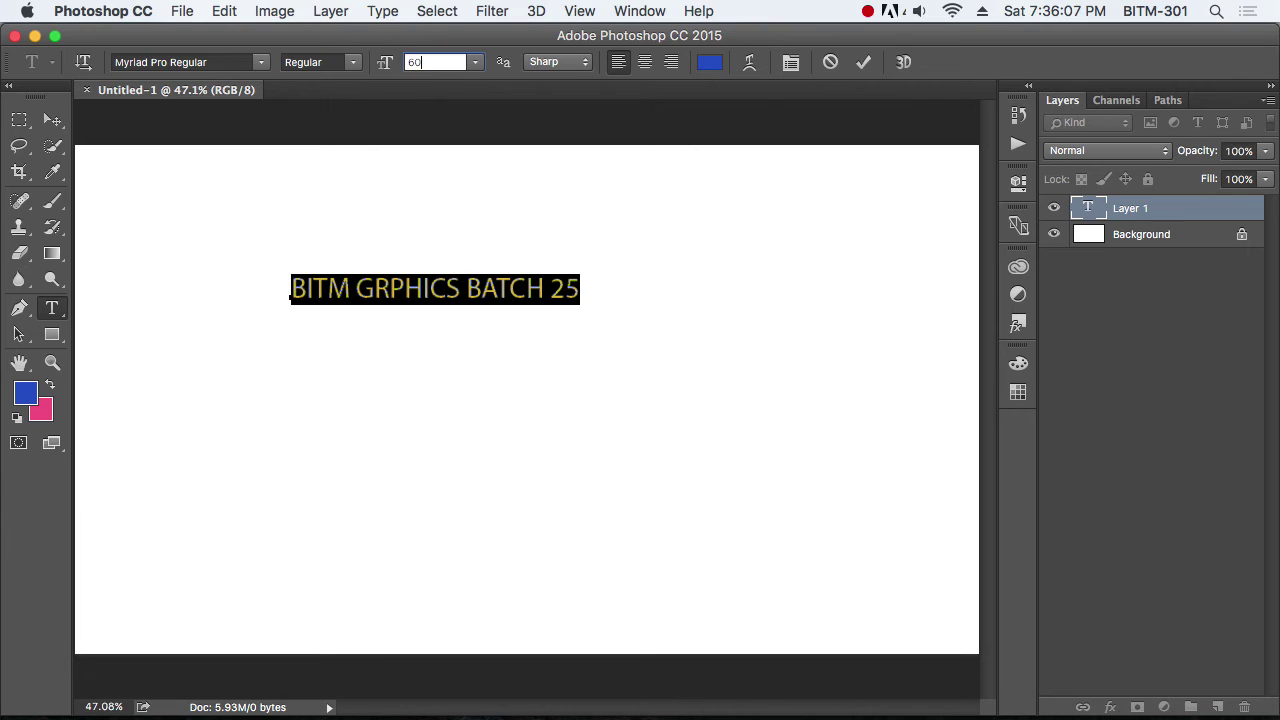
pyautogui.press('Return')
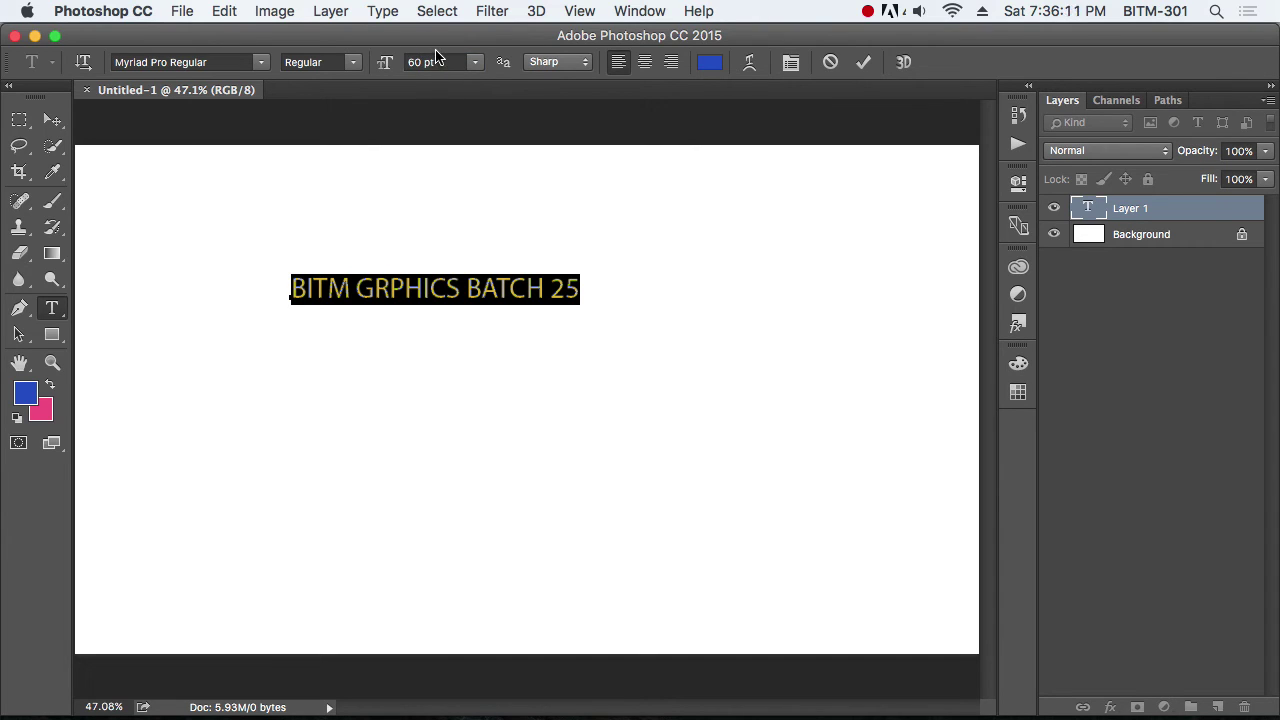
pyautogui.click(214, 63)
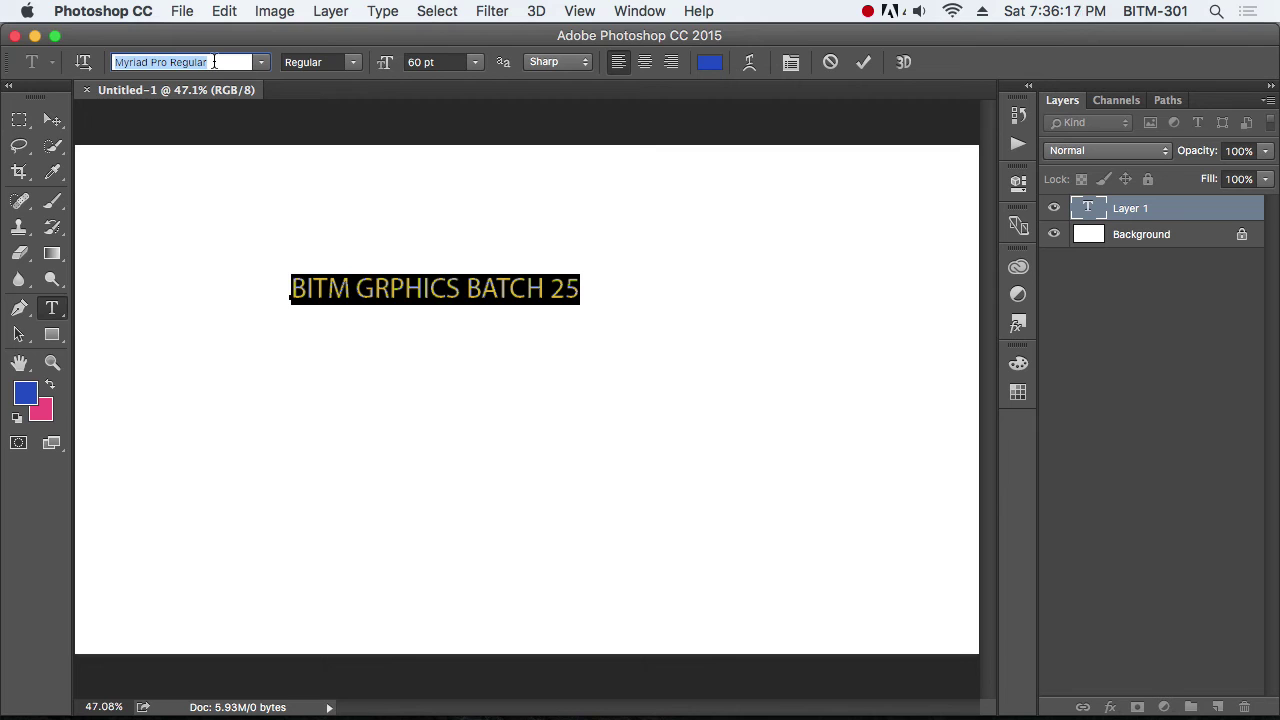
pyautogui.write('roboto')
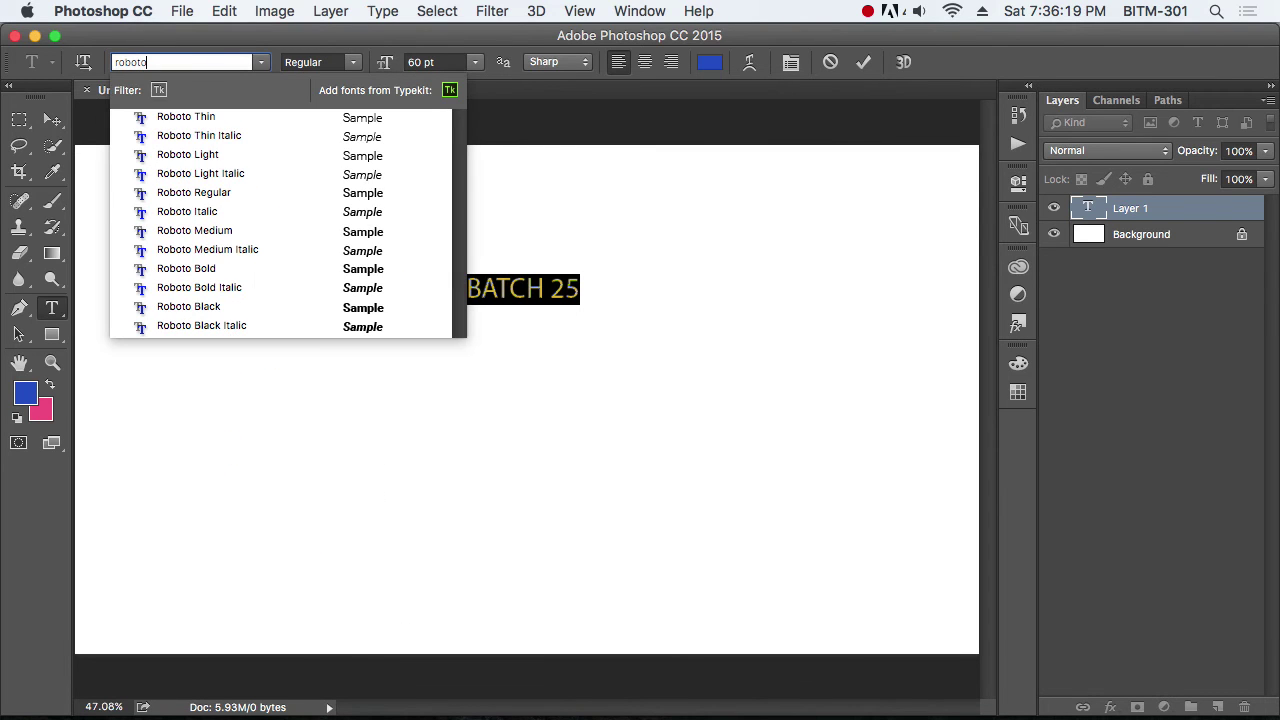
pyautogui.press('Down')
pyautogui.press('Down')
pyautogui.press('Down')
pyautogui.press('Down')
pyautogui.press('Down')
pyautogui.press('Down')
pyautogui.press('Down')
pyautogui.press('Down')
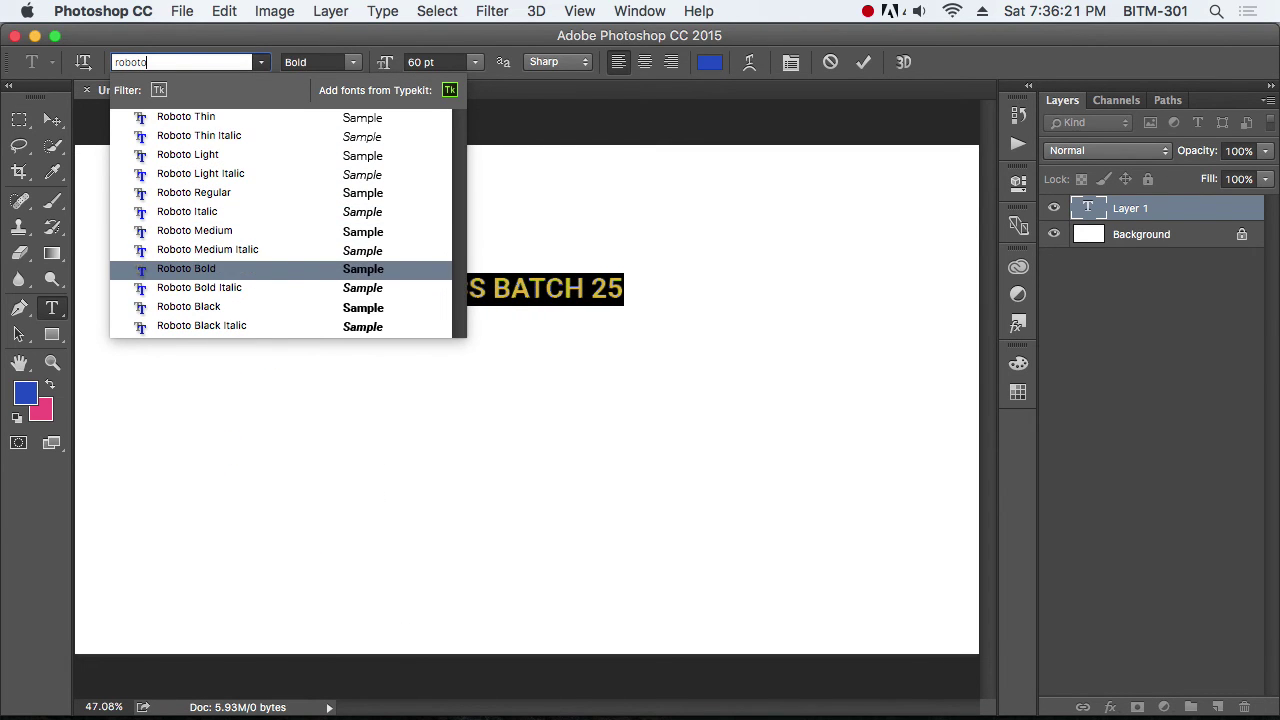
pyautogui.press('Return')
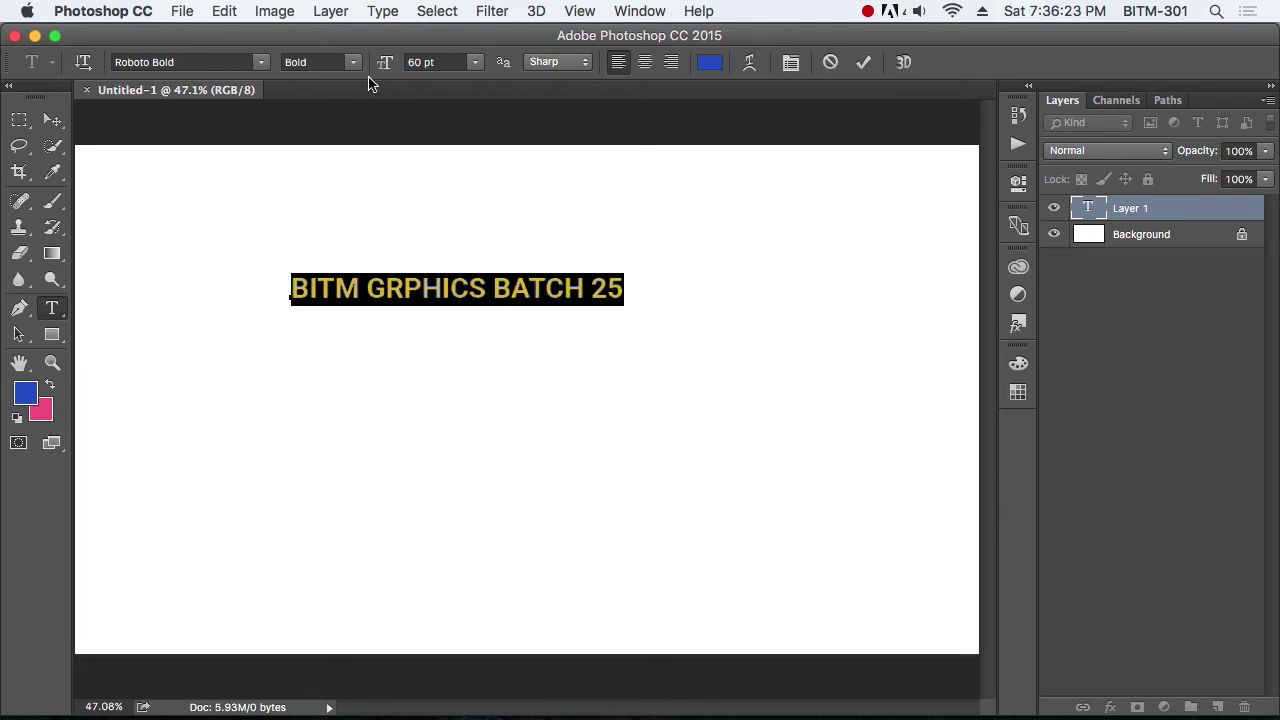
pyautogui.click(353, 63)
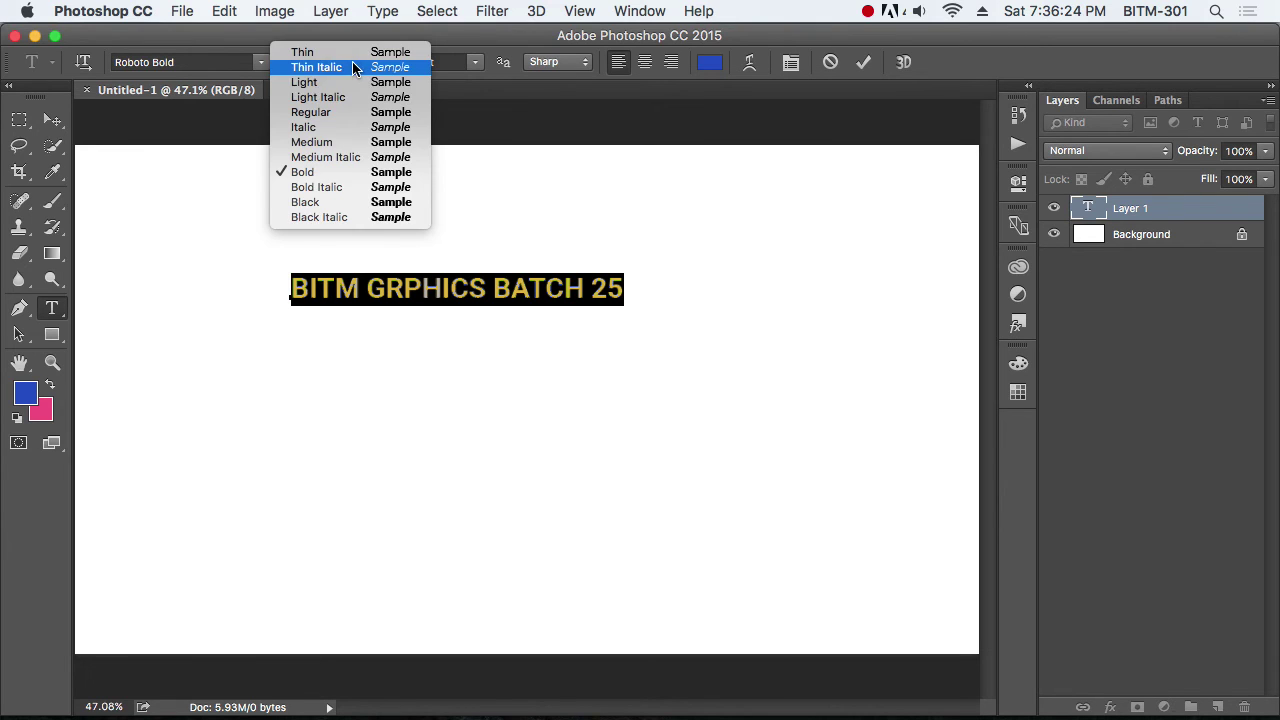
pyautogui.click(317, 204)
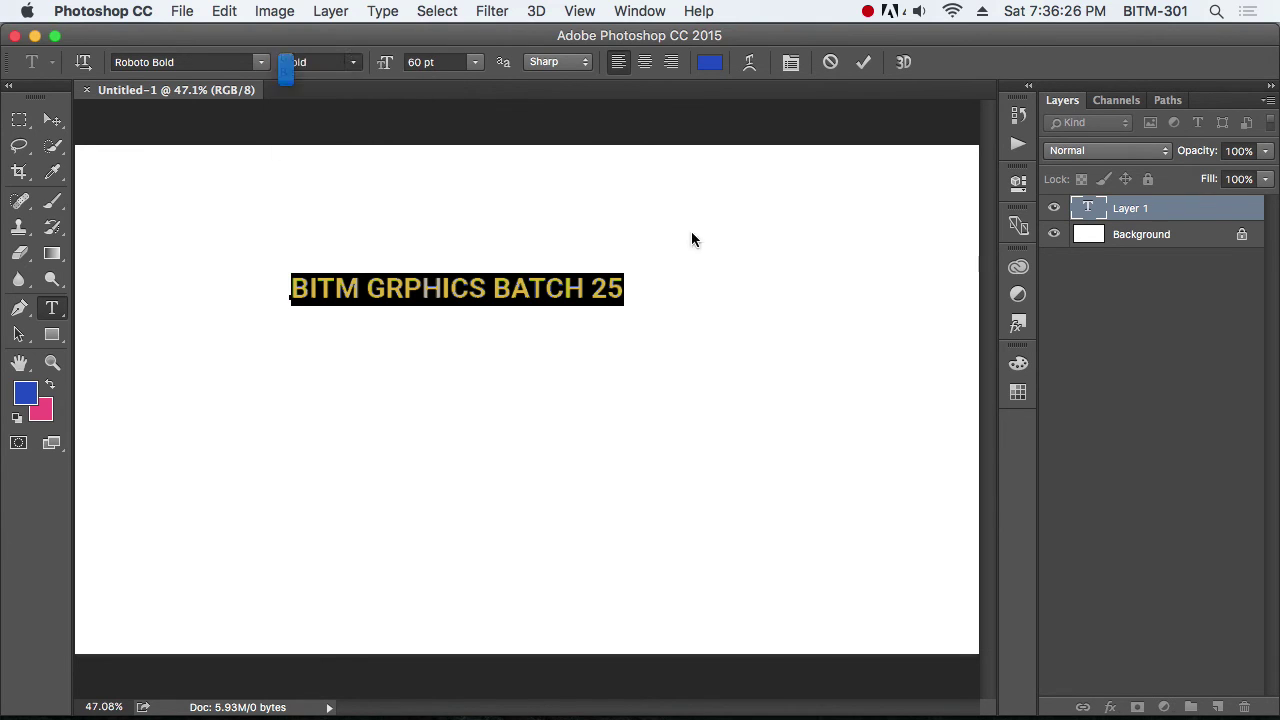
# Step: Nudge the heading slightly right and down, then reselect its text for editing
pyautogui.click(52, 120)
pyautogui.moveTo(509, 296); pyautogui.dragTo(547, 318)
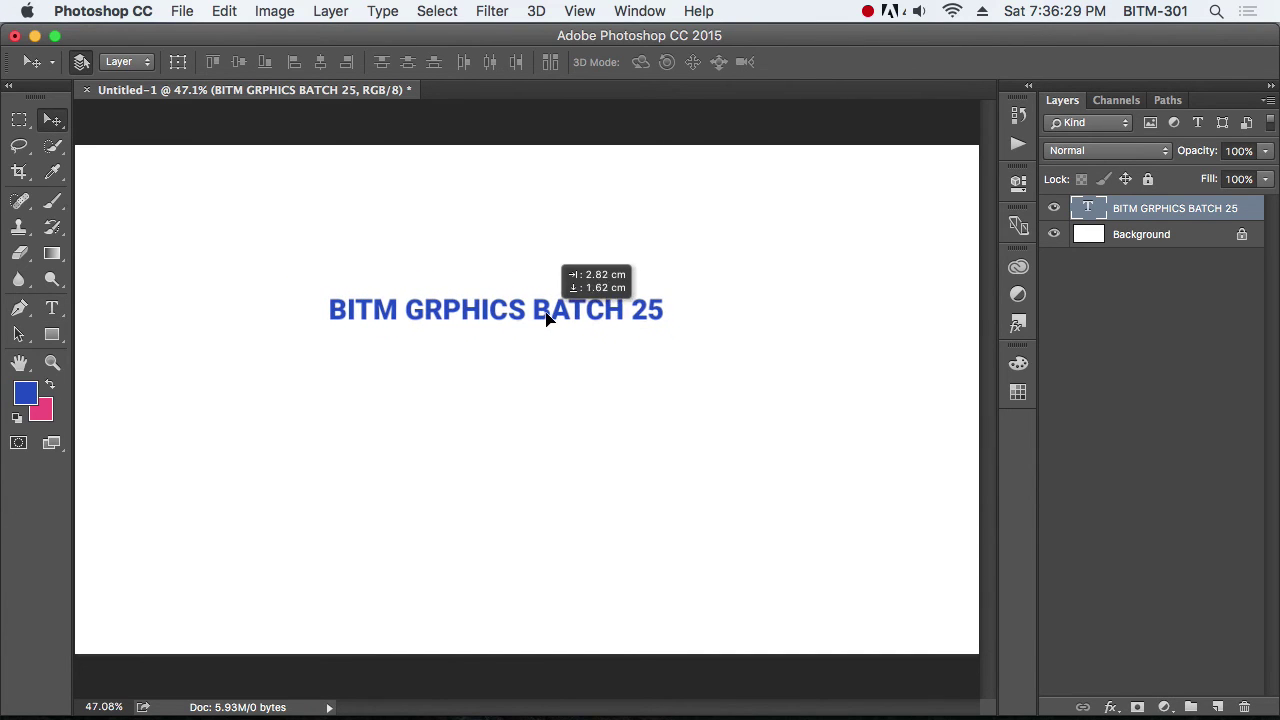
pyautogui.scroll(1, 546, 346)
pyautogui.scroll(-1, 557, 351)
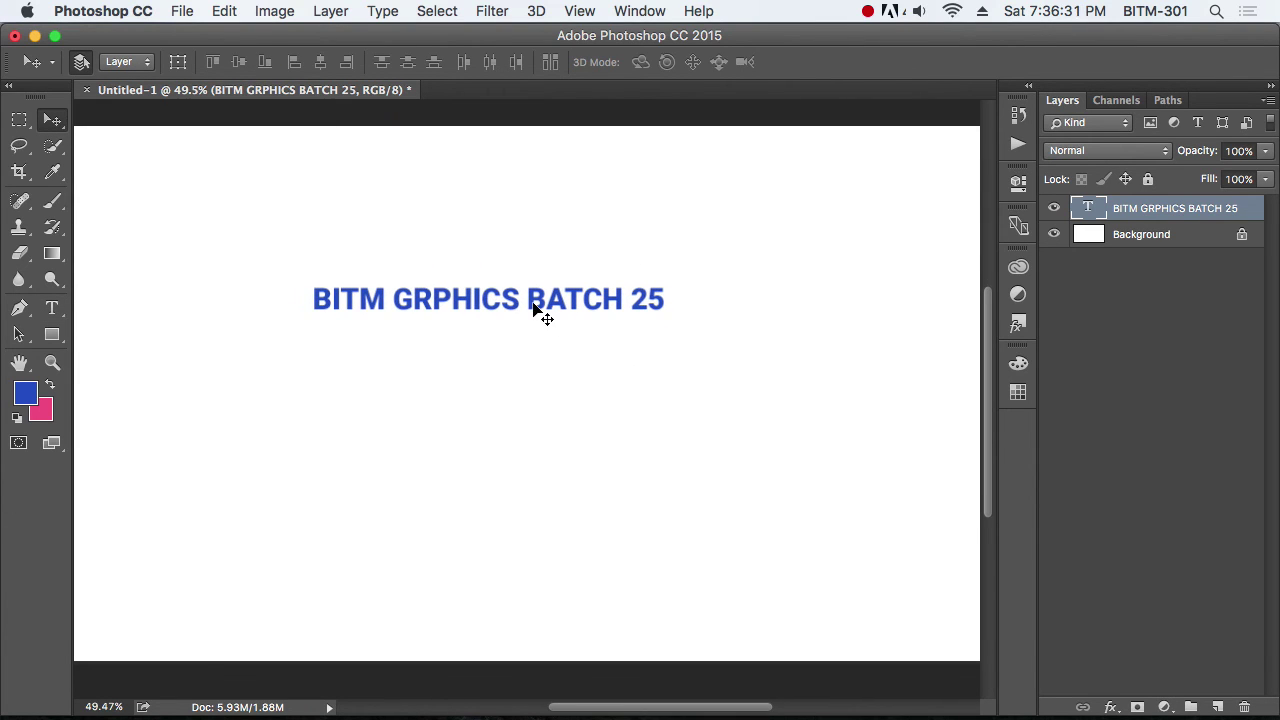
pyautogui.press('t')
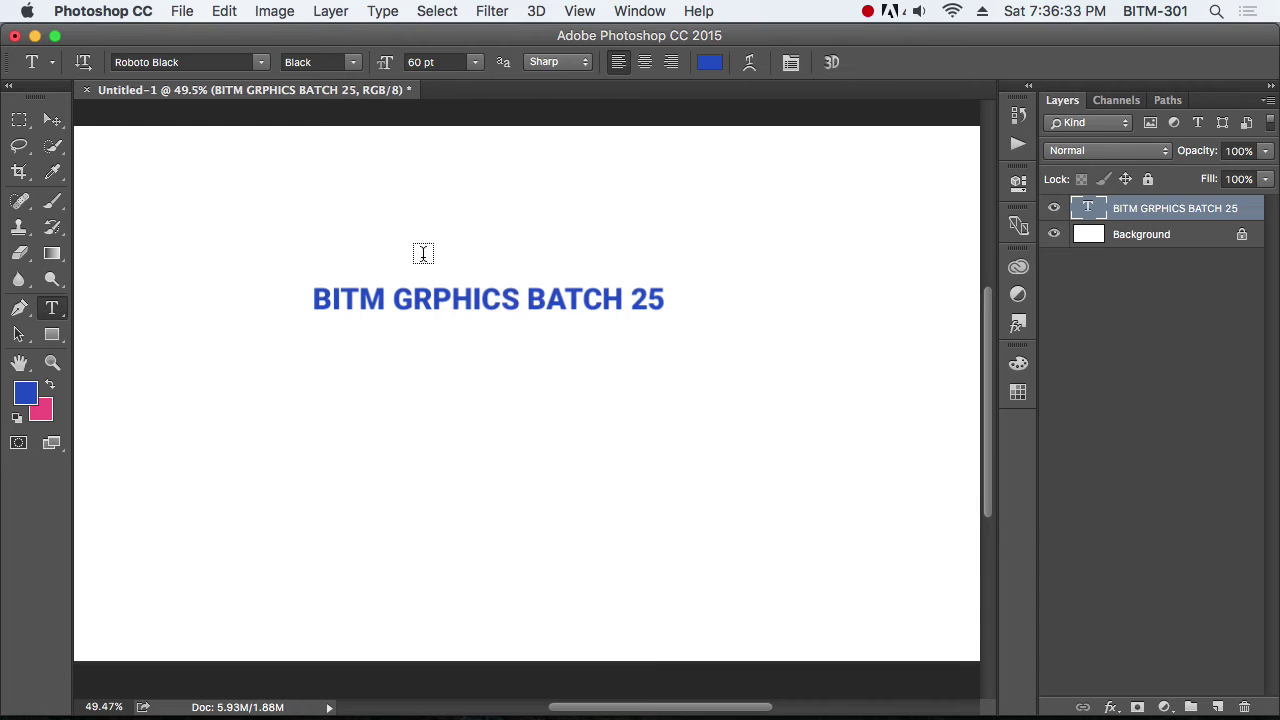
pyautogui.click(52, 120)
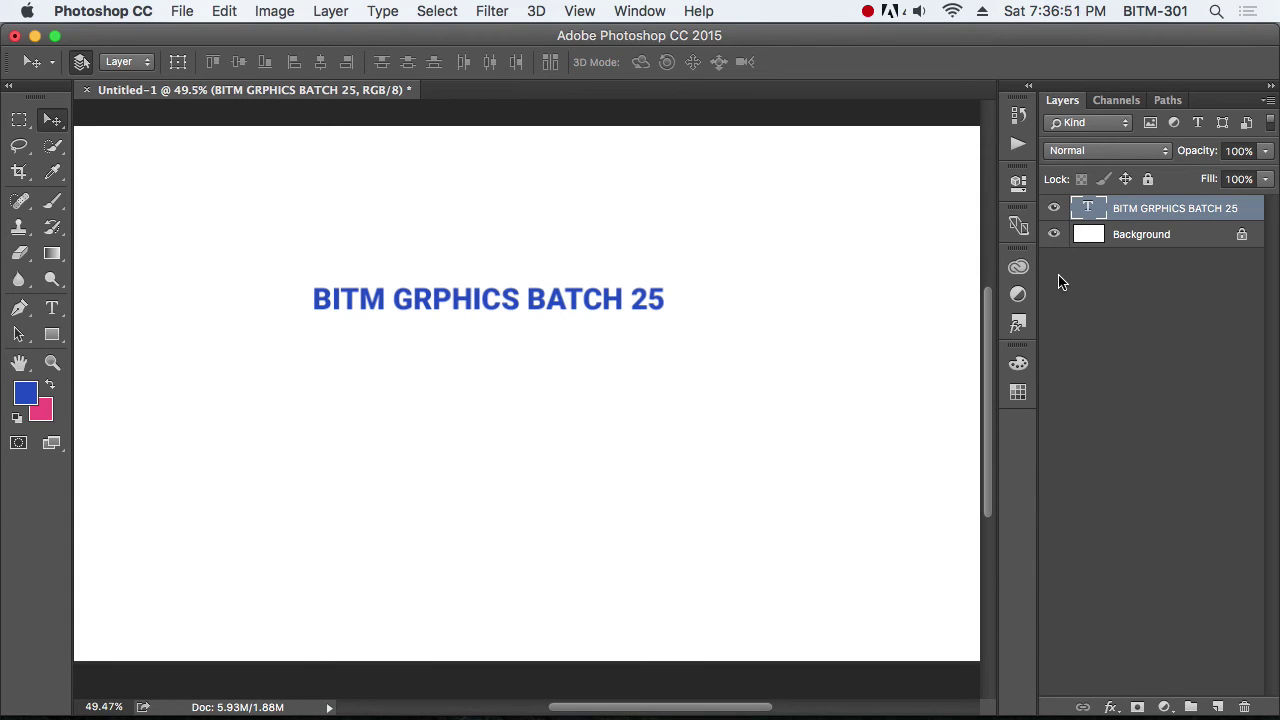
pyautogui.doubleClick(1089, 210)
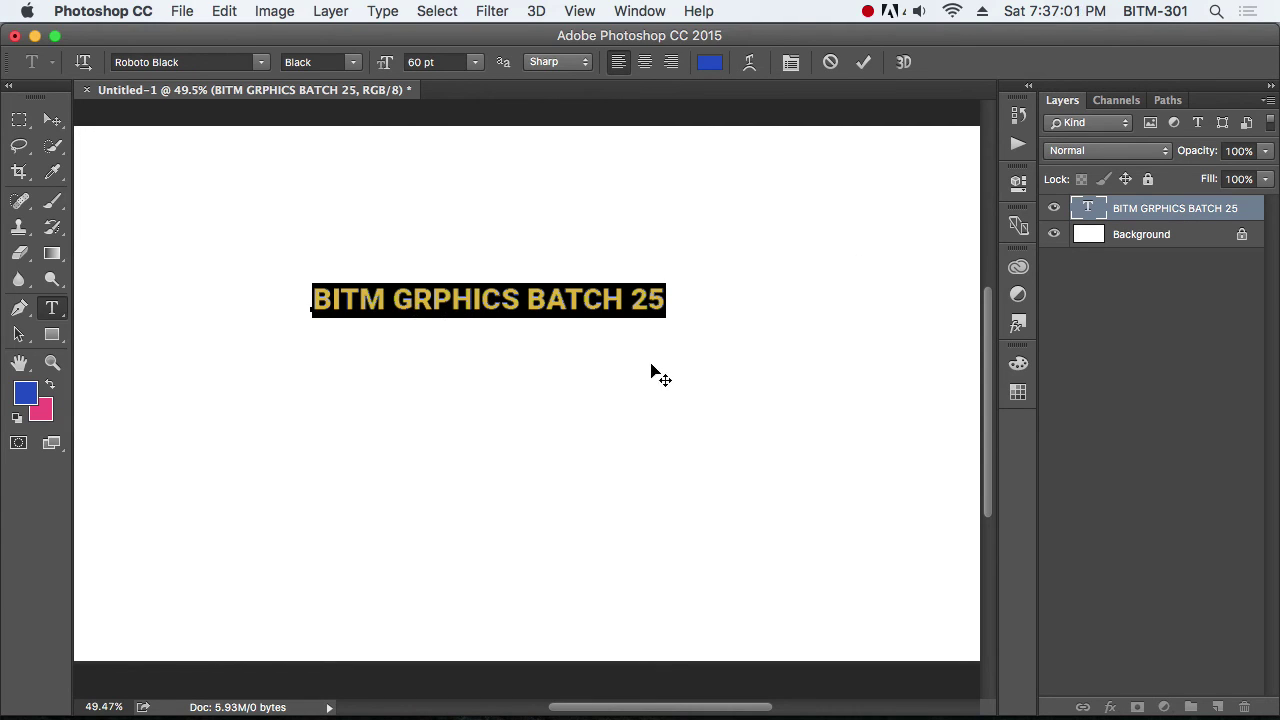
pyautogui.click(1090, 210)
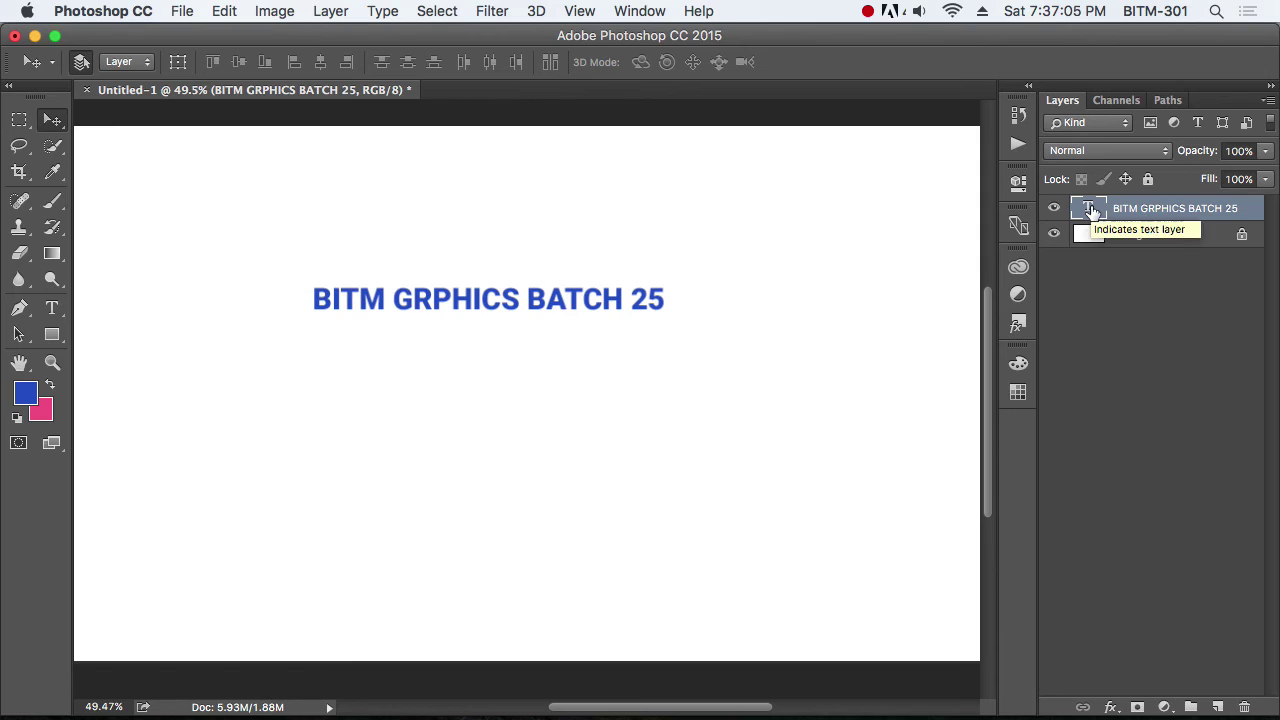
pyautogui.doubleClick(1090, 210)
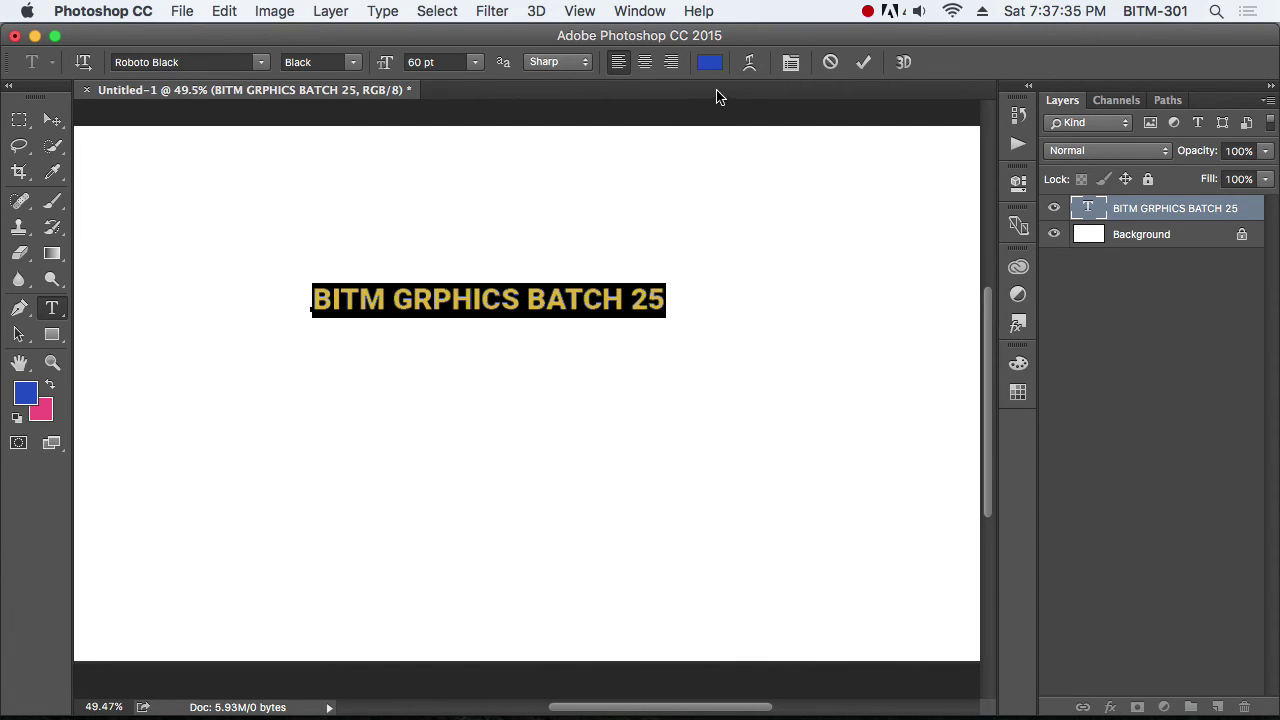
# Step: Open the Character and Paragraph panels, then collapse them out of the way
pyautogui.click(791, 63)
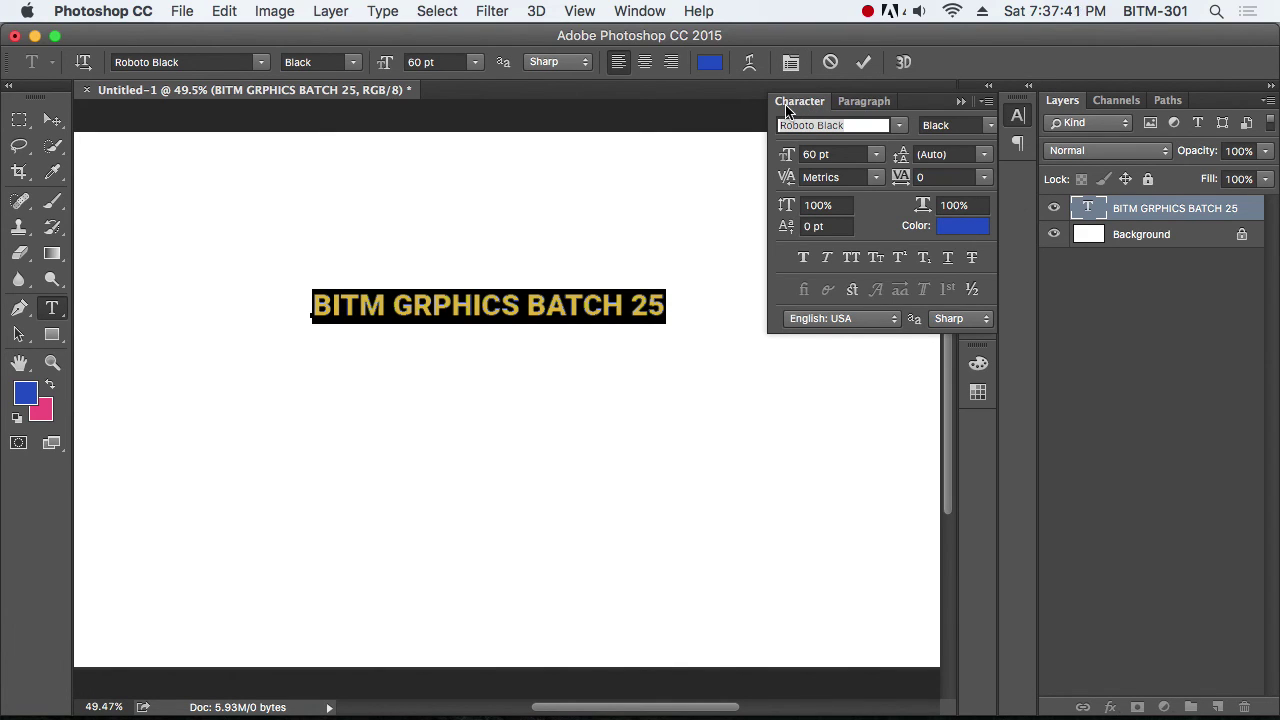
pyautogui.click(870, 106)
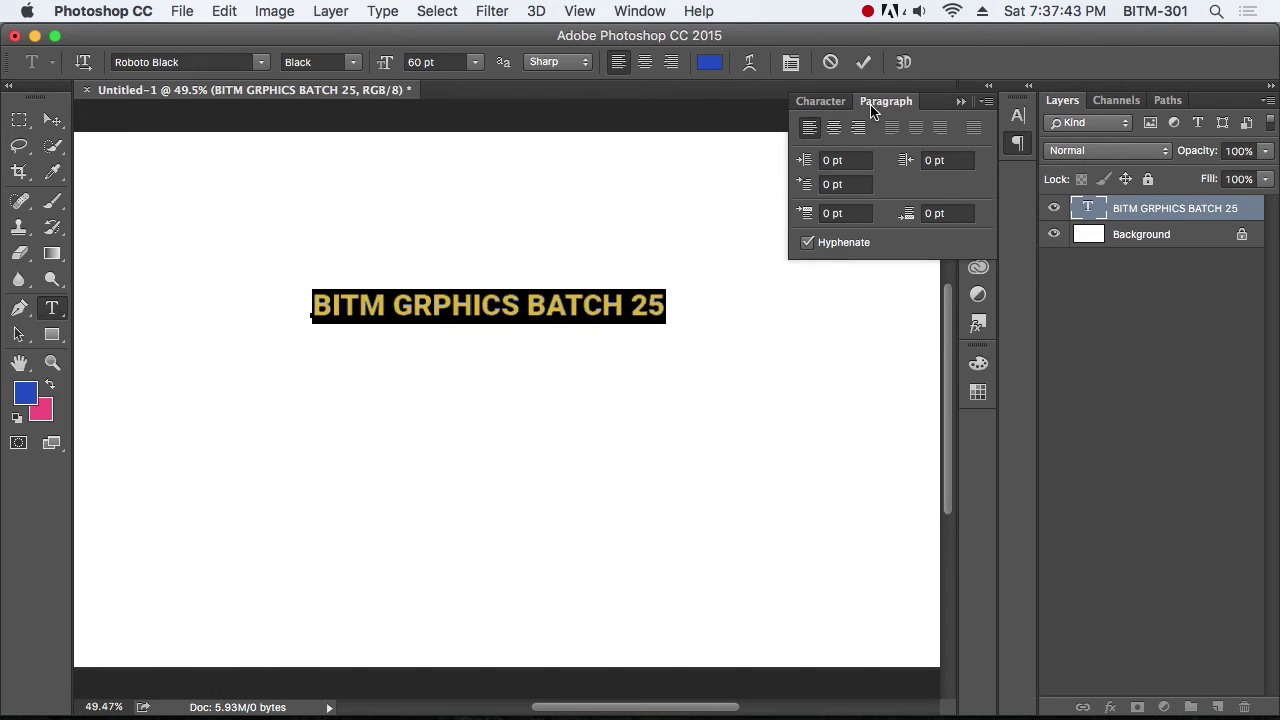
pyautogui.click(826, 102)
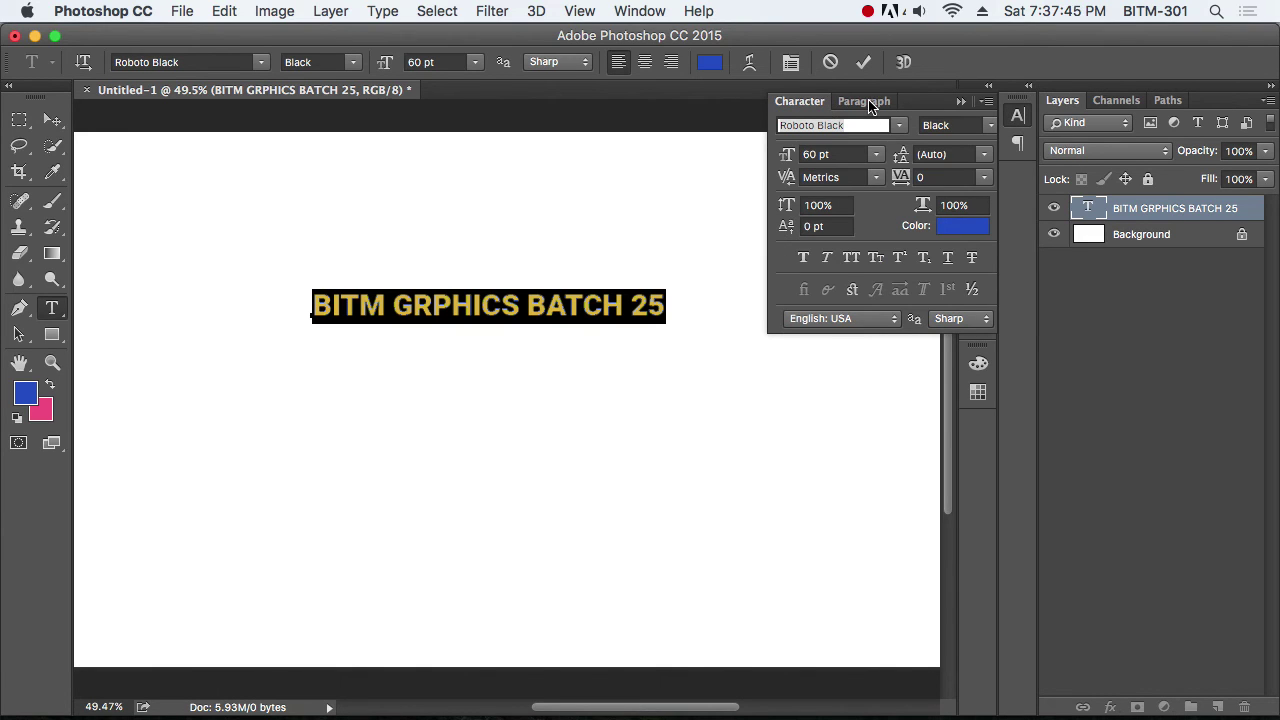
pyautogui.click(960, 102)
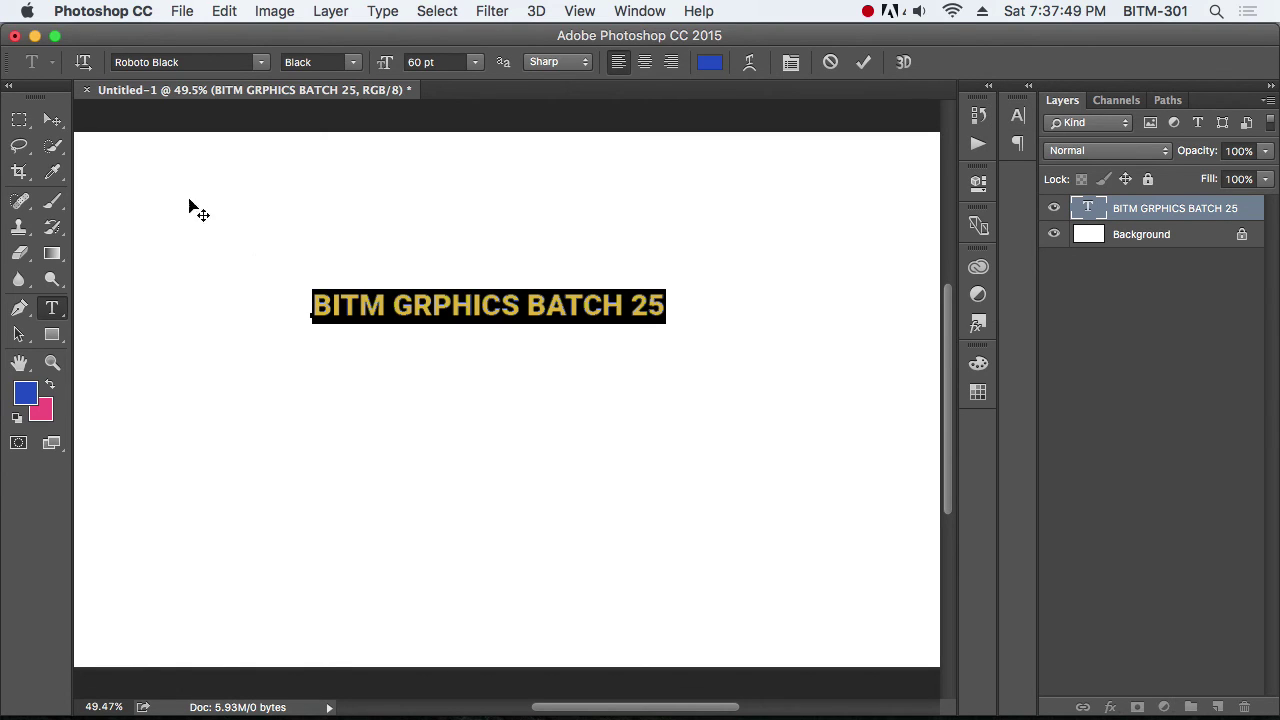
# Step: Drag the BITM GRPHICS BATCH 25 heading up toward the canvas top
pyautogui.click(52, 119)
pyautogui.moveTo(405, 305)
pyautogui.mouseDown()
pyautogui.moveTo(397, 278)
pyautogui.moveTo(429, 236)
pyautogui.mouseUp()
pyautogui.scroll(-1, 659, 252)
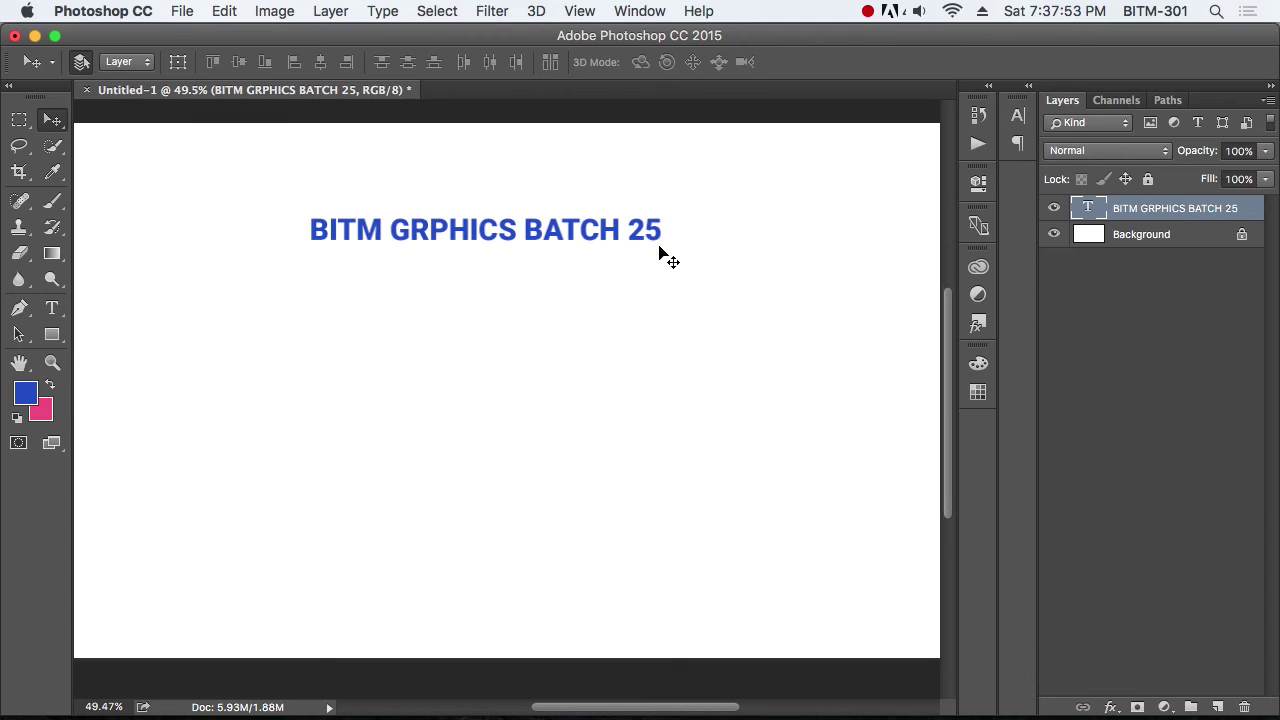
pyautogui.click(52, 308)
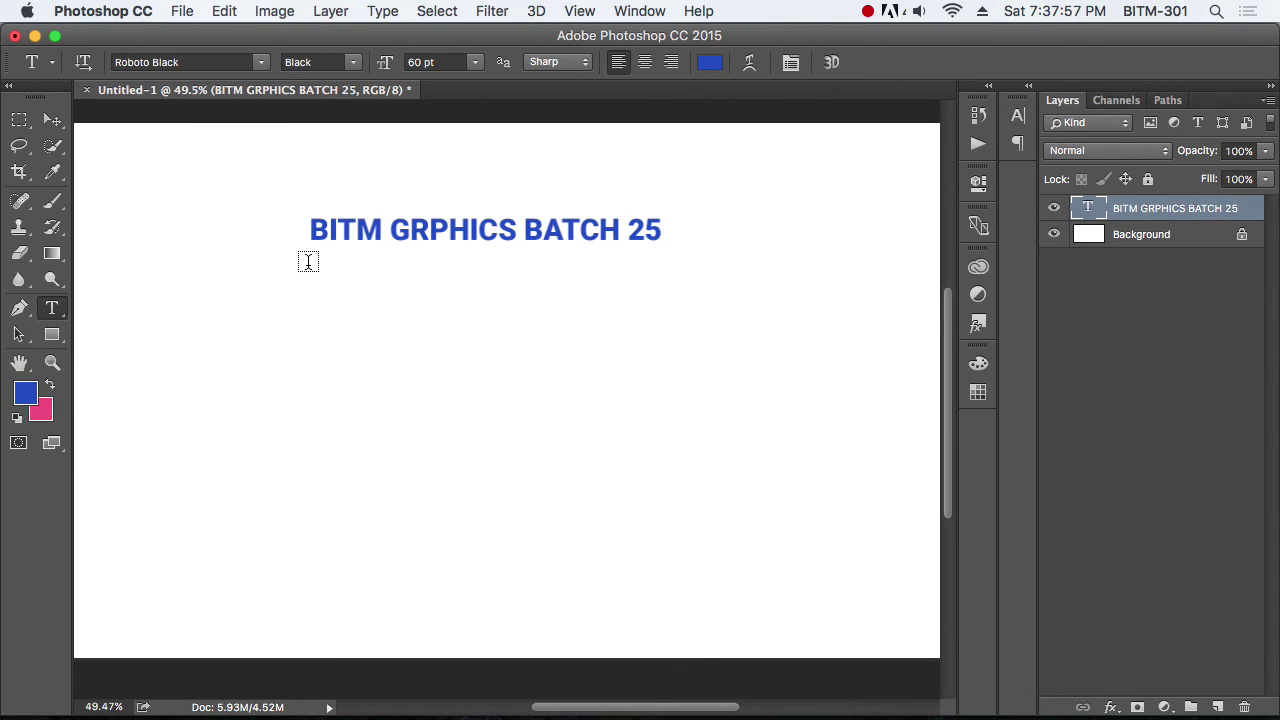
# Step: Draw a paragraph text box below the heading and fill it with Lorem Ipsum
pyautogui.moveTo(310, 258)
pyautogui.mouseDown()
pyautogui.moveTo(684, 369)
pyautogui.moveTo(860, 397)
pyautogui.moveTo(743, 386)
pyautogui.moveTo(591, 337)
pyautogui.moveTo(759, 371)
pyautogui.moveTo(767, 390)
pyautogui.mouseUp()
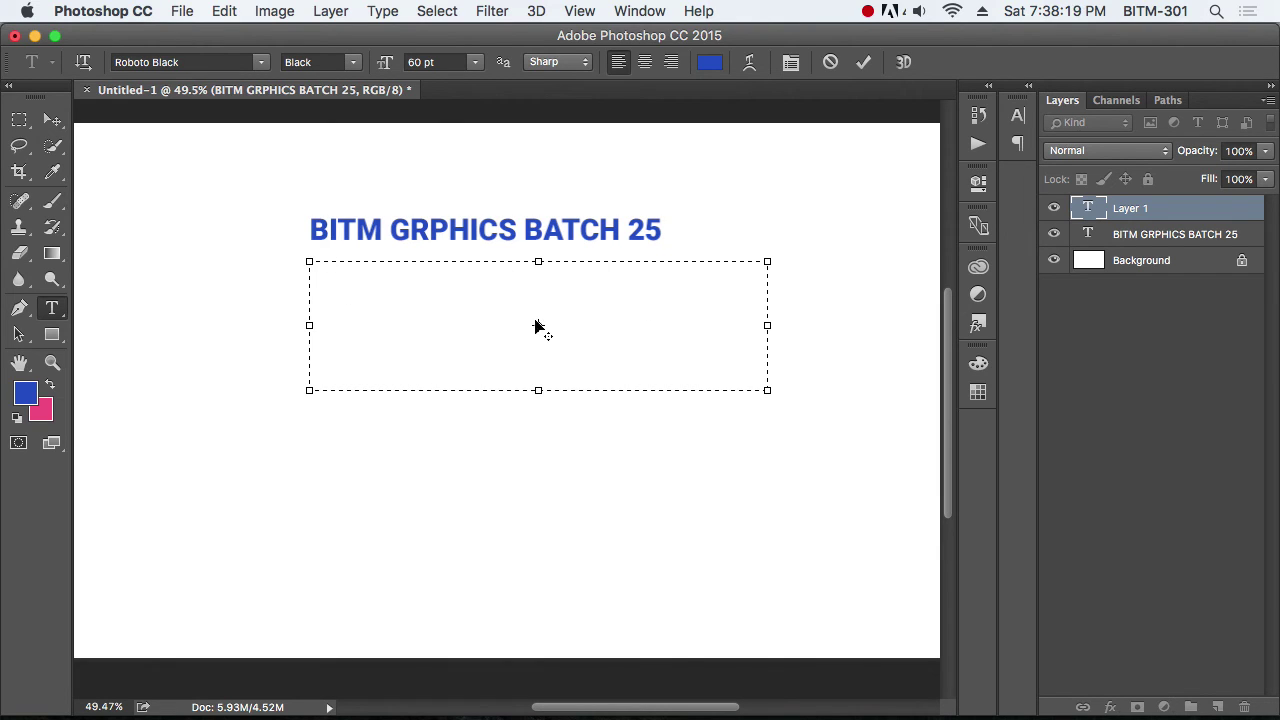
pyautogui.click(384, 11)
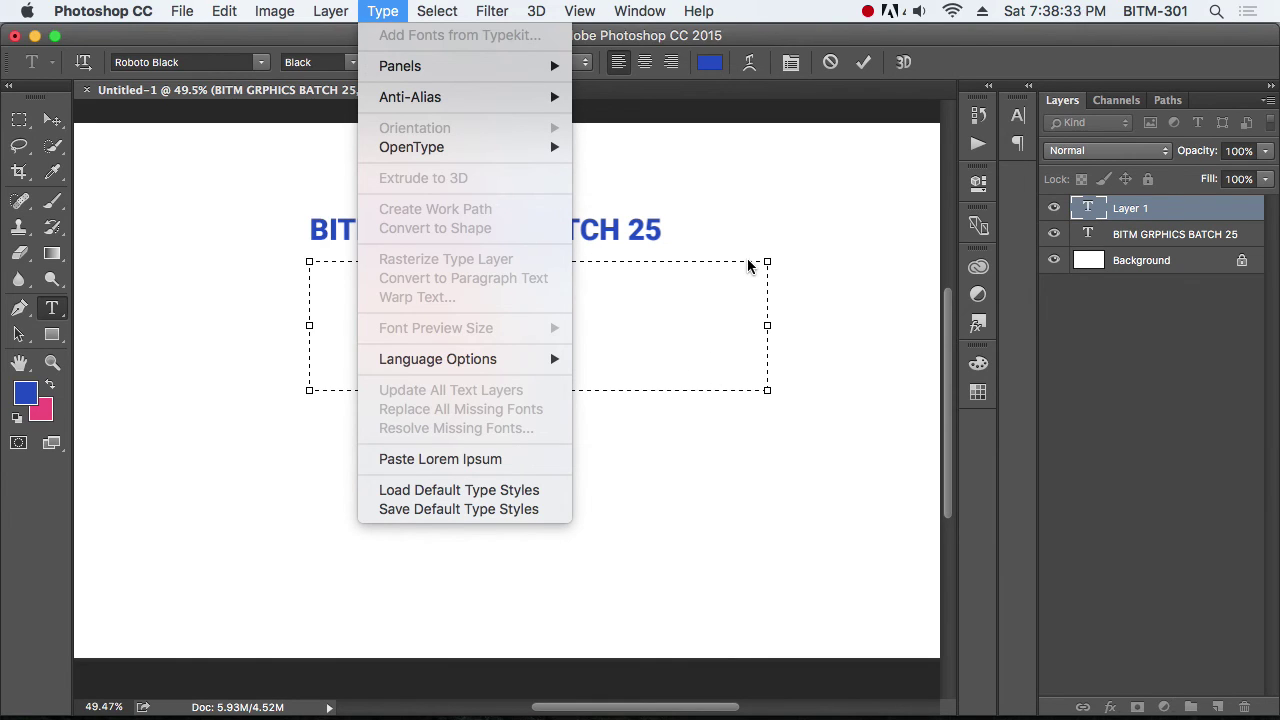
pyautogui.click(412, 462)
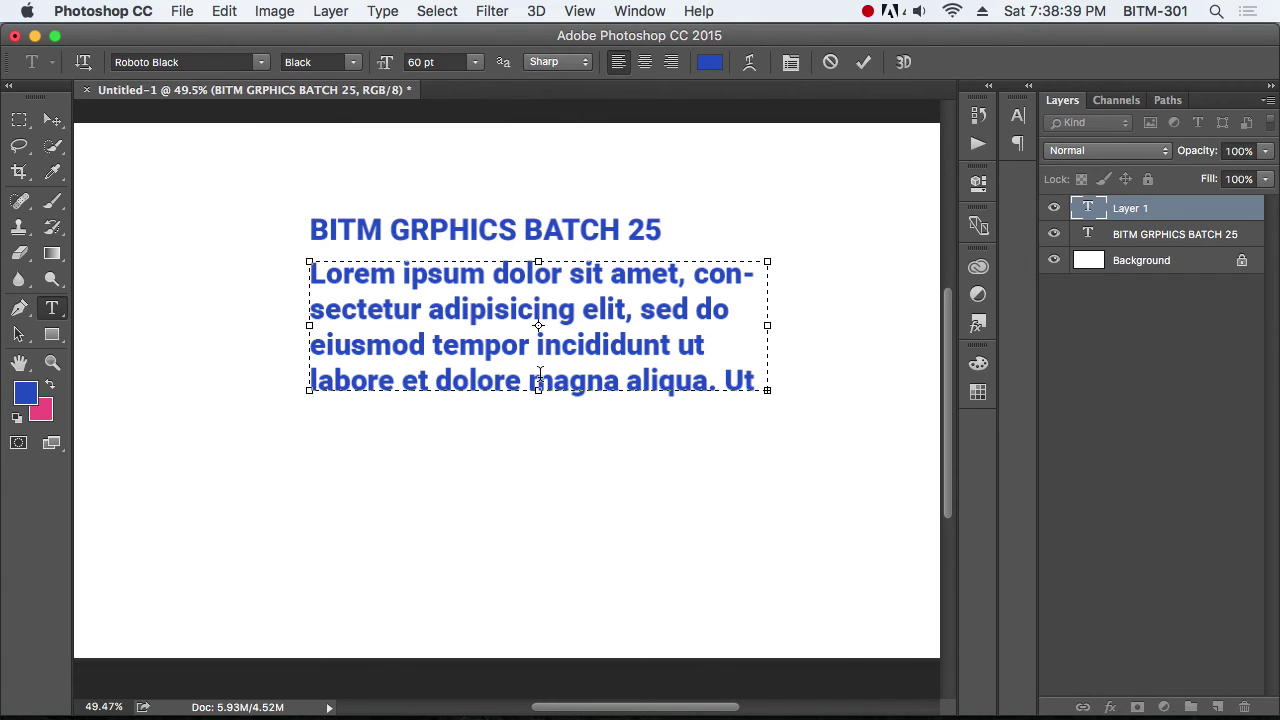
# Step: Enlarge the paragraph box and set all its text to 24 pt
pyautogui.moveTo(546, 392); pyautogui.dragTo(545, 625)
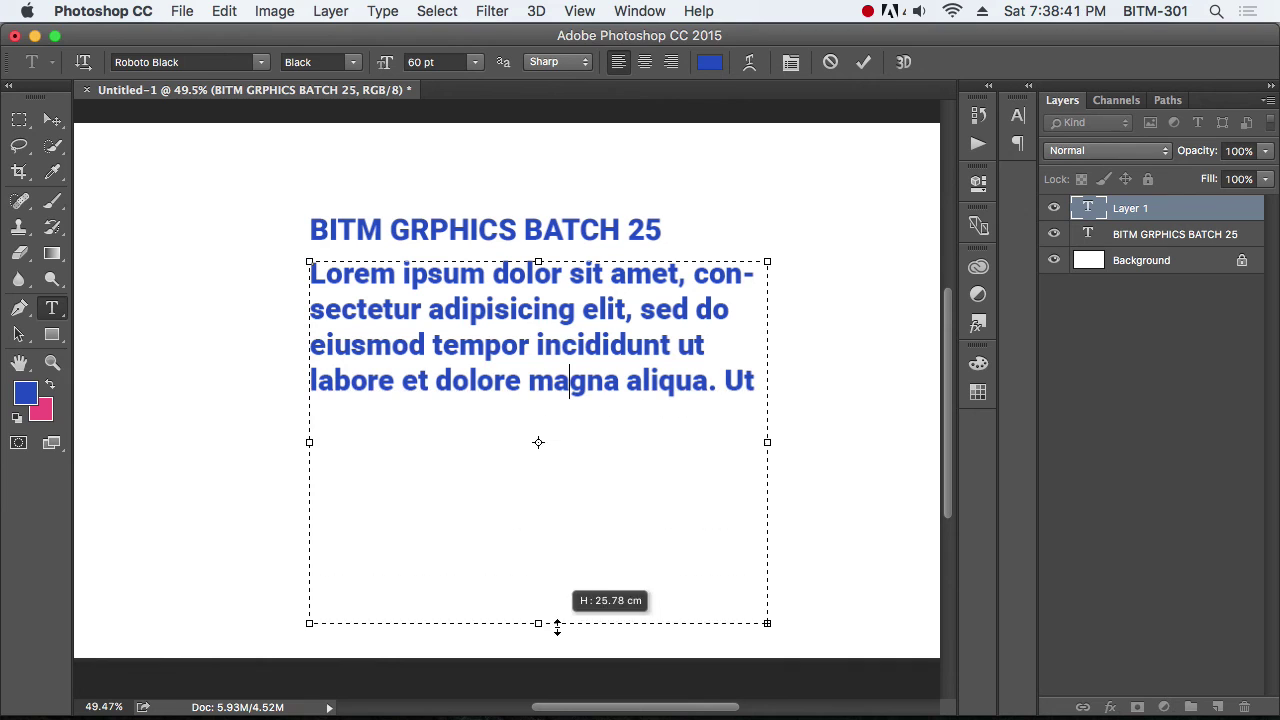
pyautogui.moveTo(771, 452); pyautogui.dragTo(882, 444)
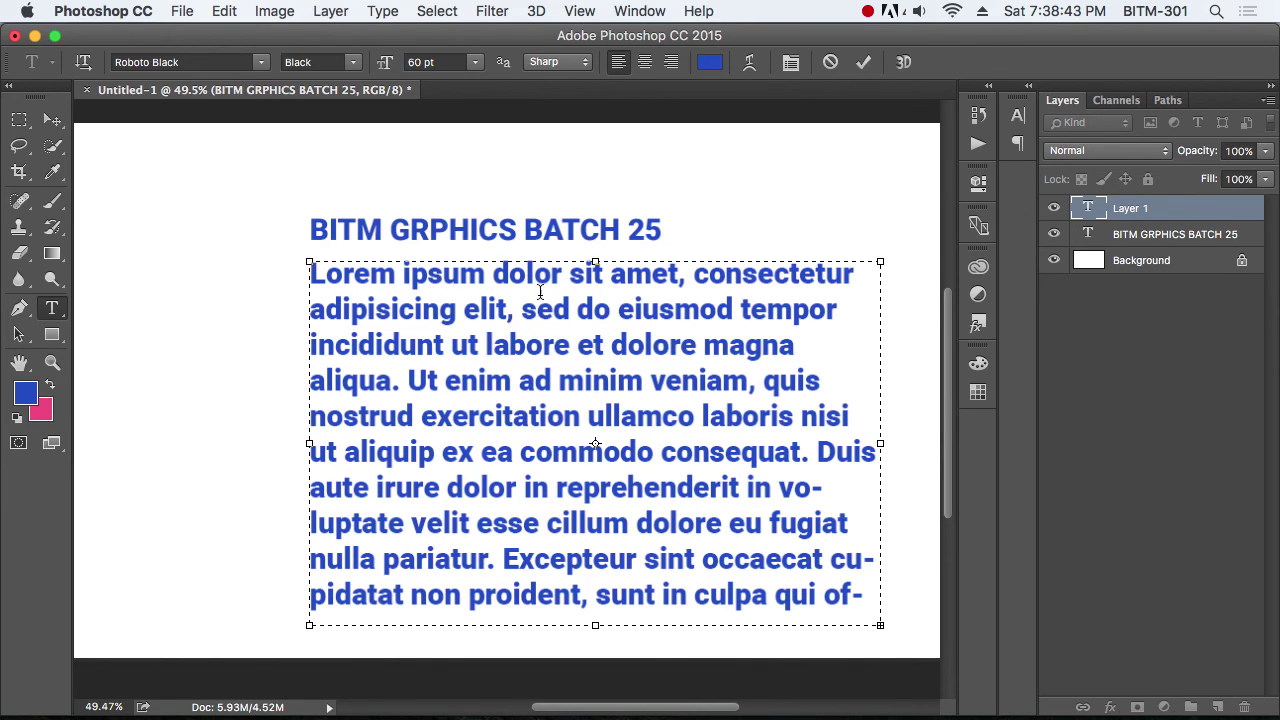
pyautogui.hotkey('ctrl', 'a')
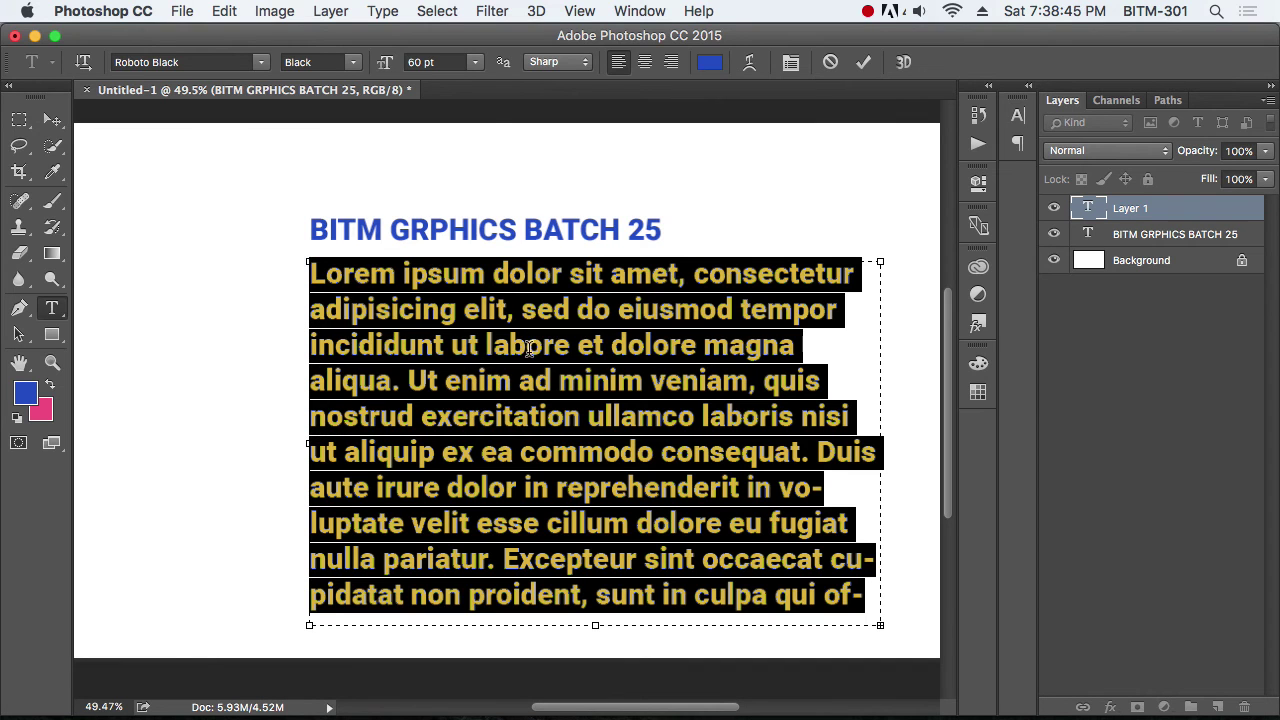
pyautogui.click(440, 62)
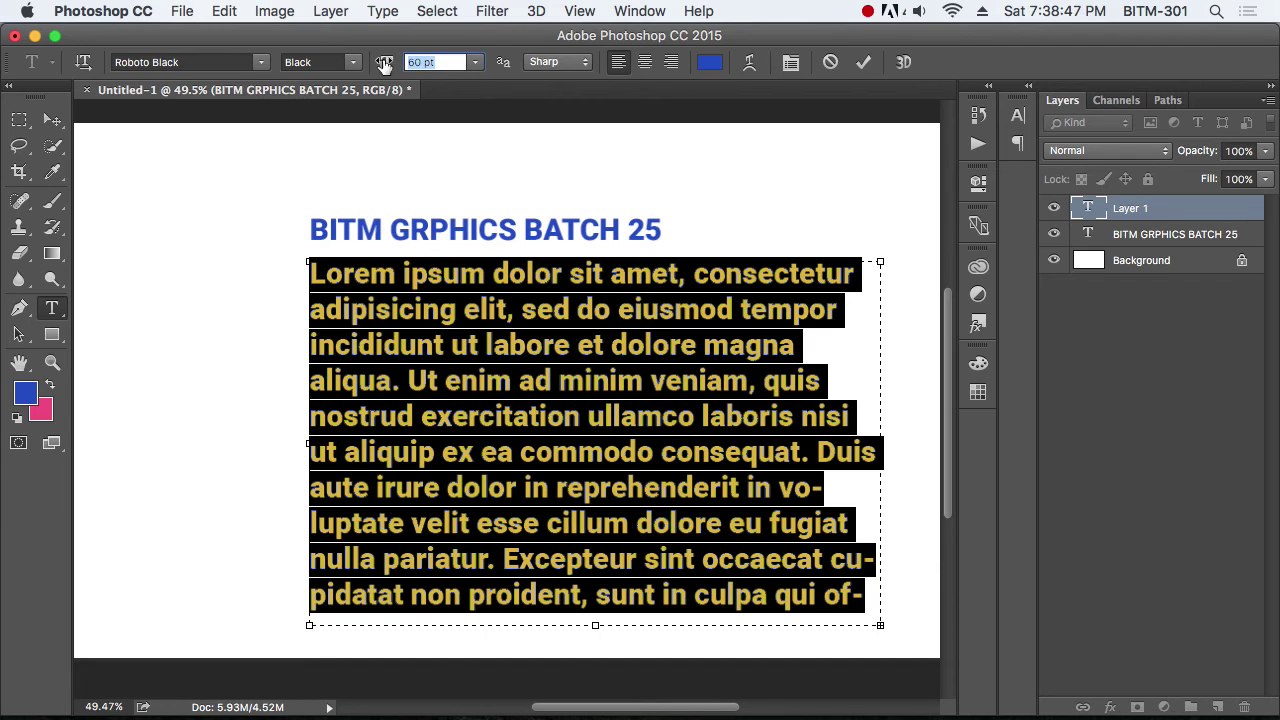
pyautogui.write('24')
pyautogui.press('Return')
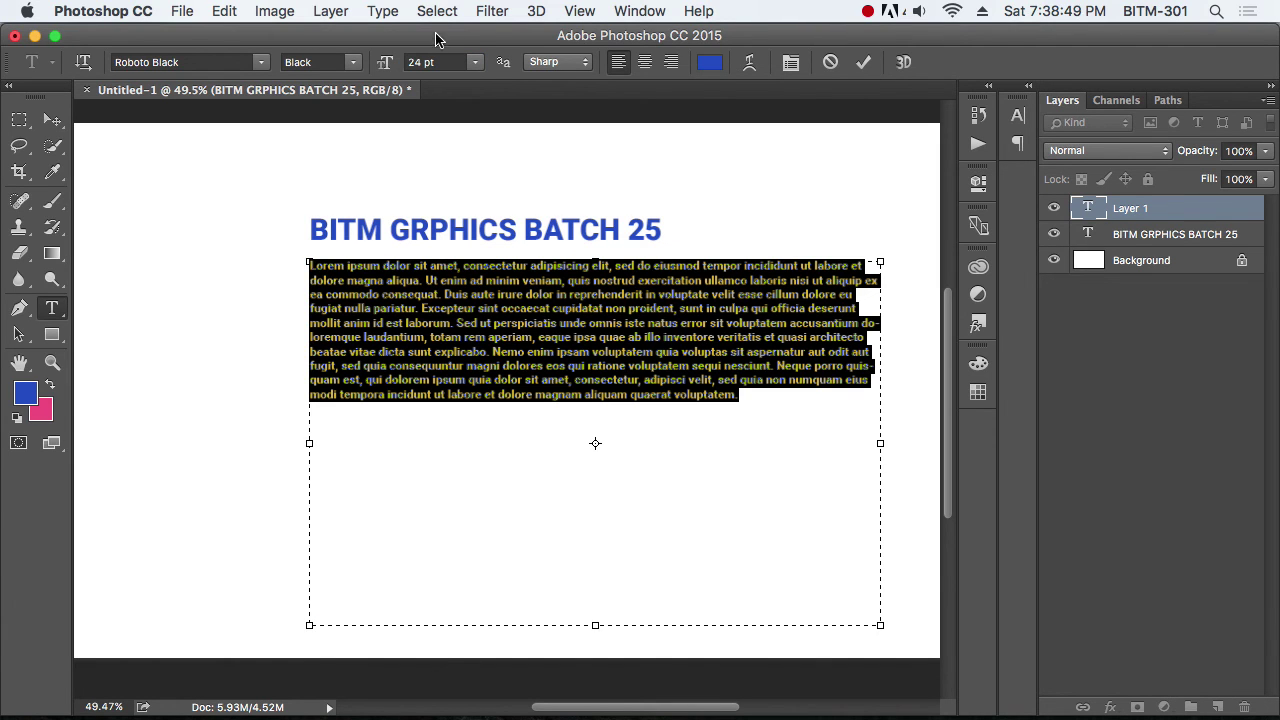
# Step: Change the paragraph weight to Roboto Regular and shorten the box to fit
pyautogui.click(677, 366)
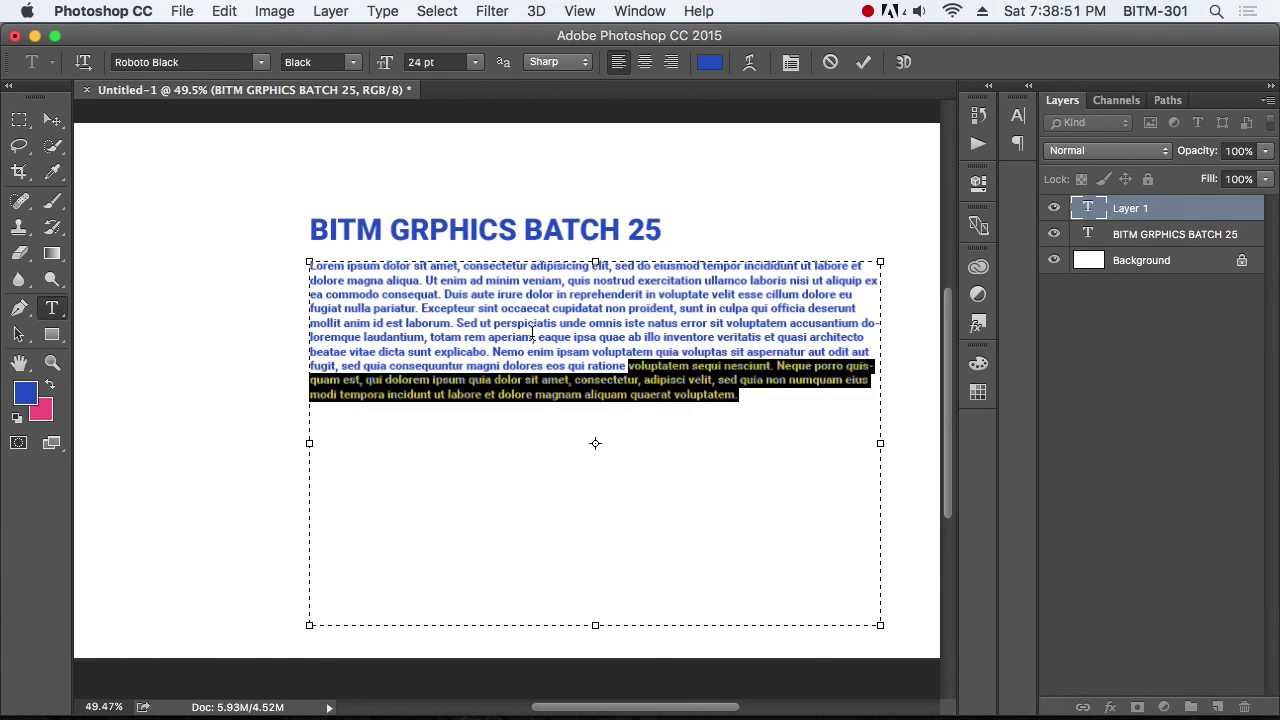
pyautogui.moveTo(733, 393); pyautogui.dragTo(306, 241)
pyautogui.click(353, 66)
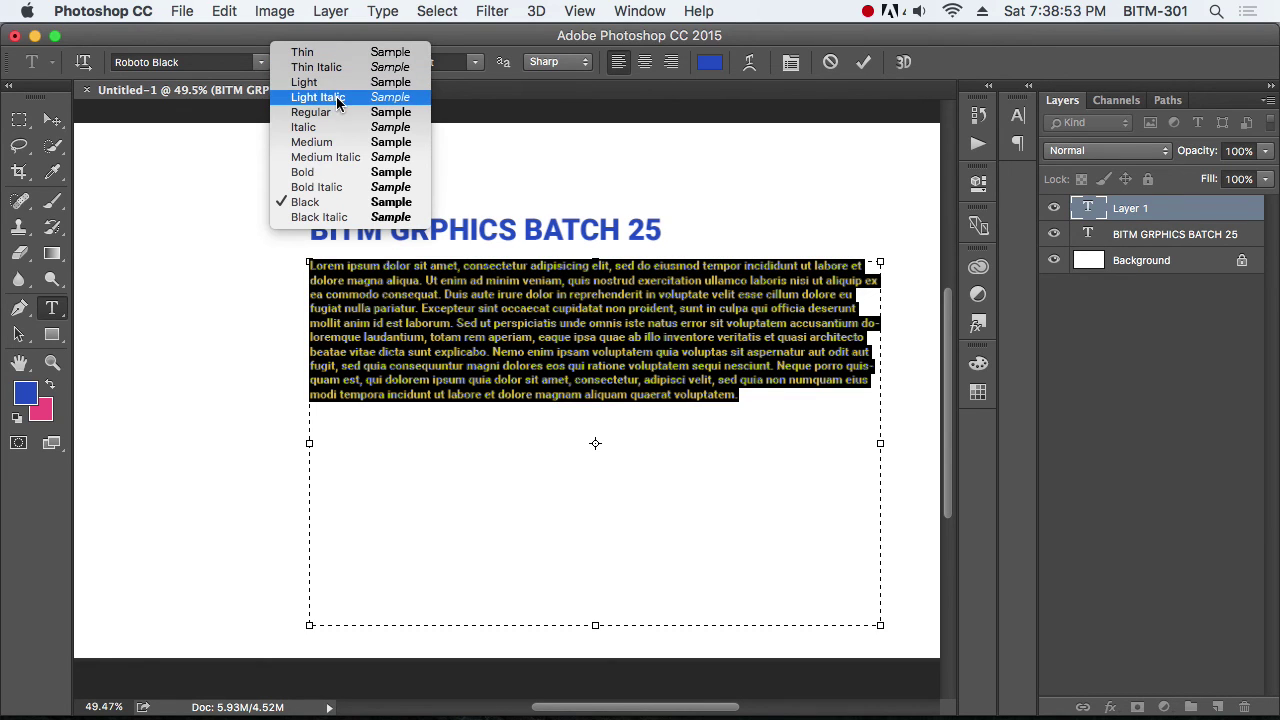
pyautogui.click(325, 110)
pyautogui.click(630, 340)
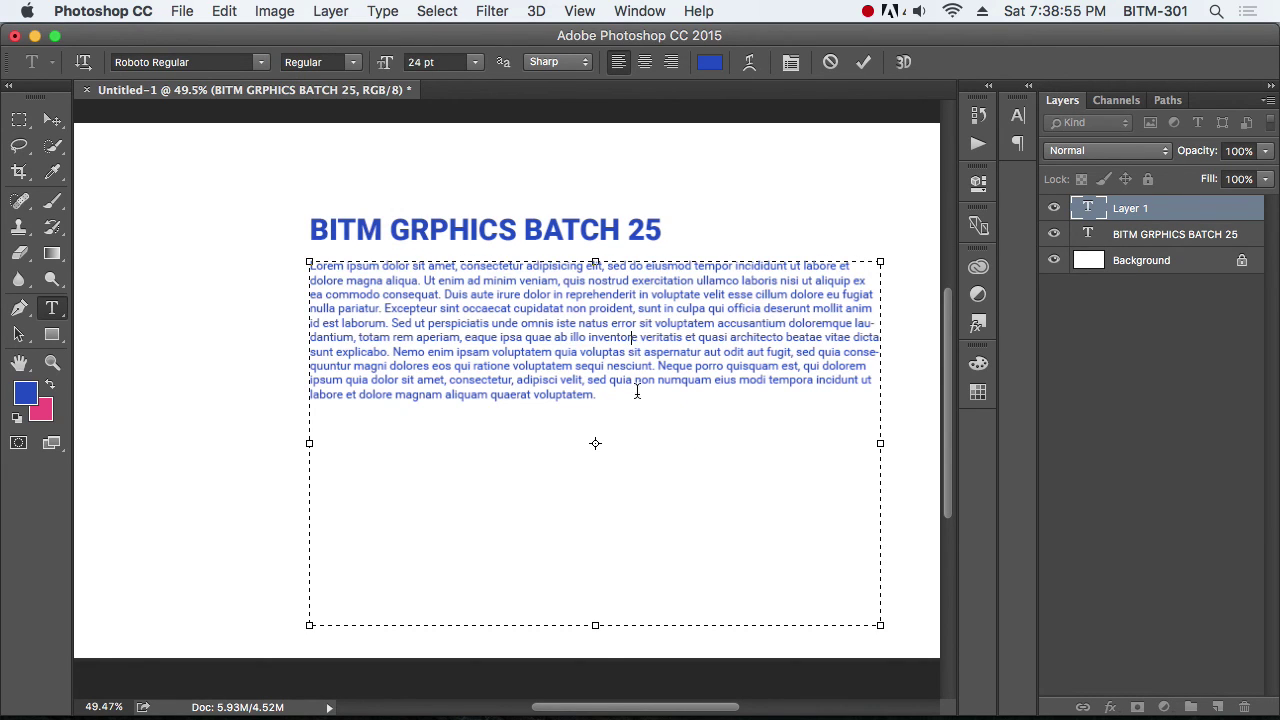
pyautogui.moveTo(594, 623); pyautogui.dragTo(600, 399)
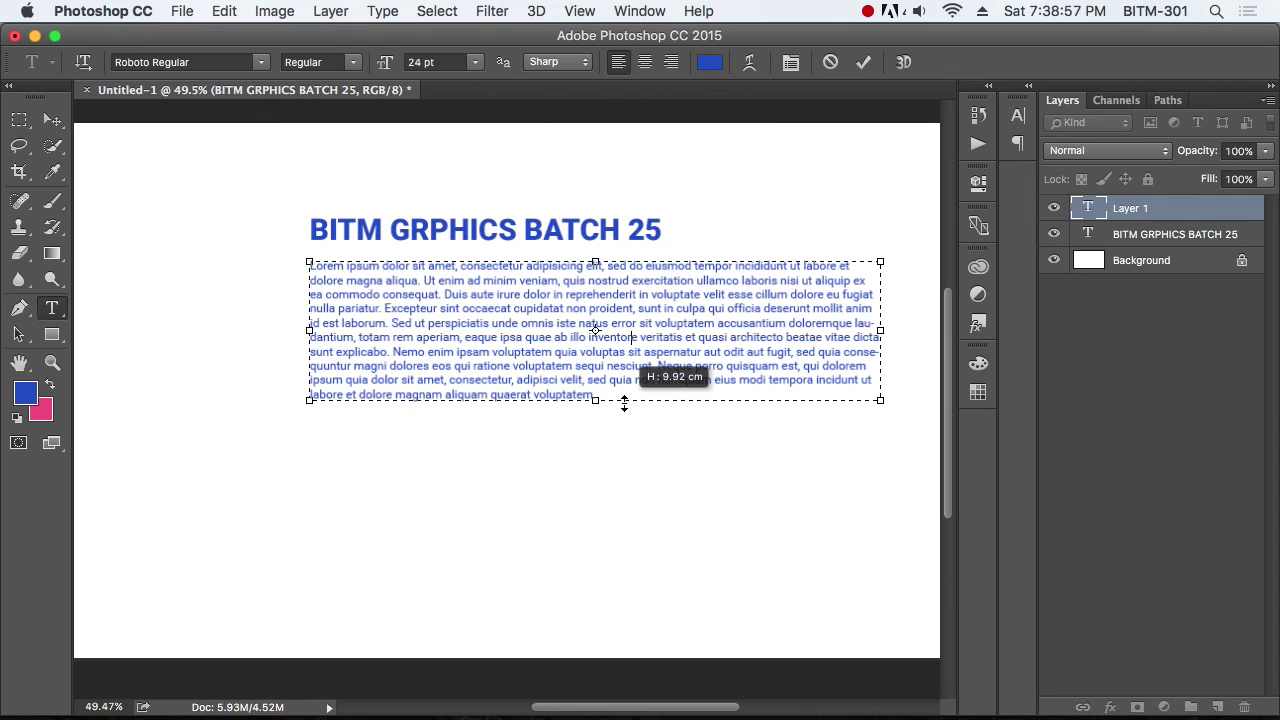
pyautogui.press('super+a')
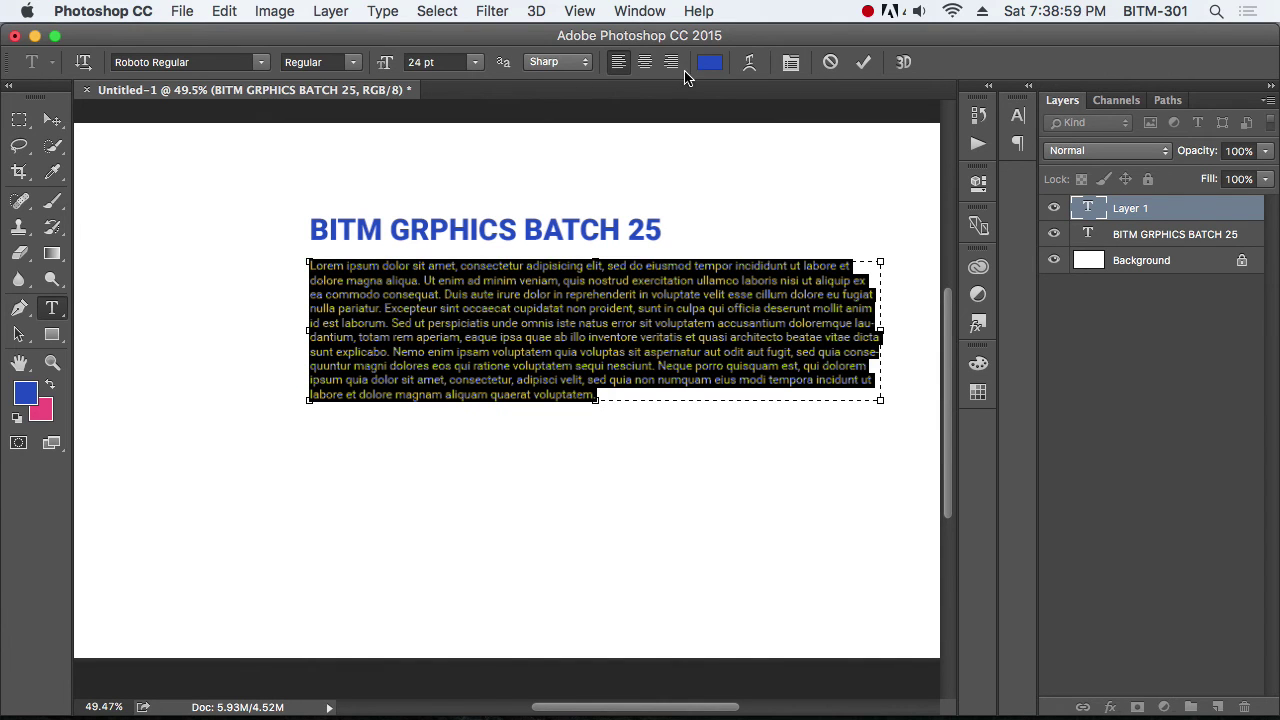
# Step: Colour the paragraph text grey #939393
pyautogui.click(710, 66)
pyautogui.write('d4d4d4')
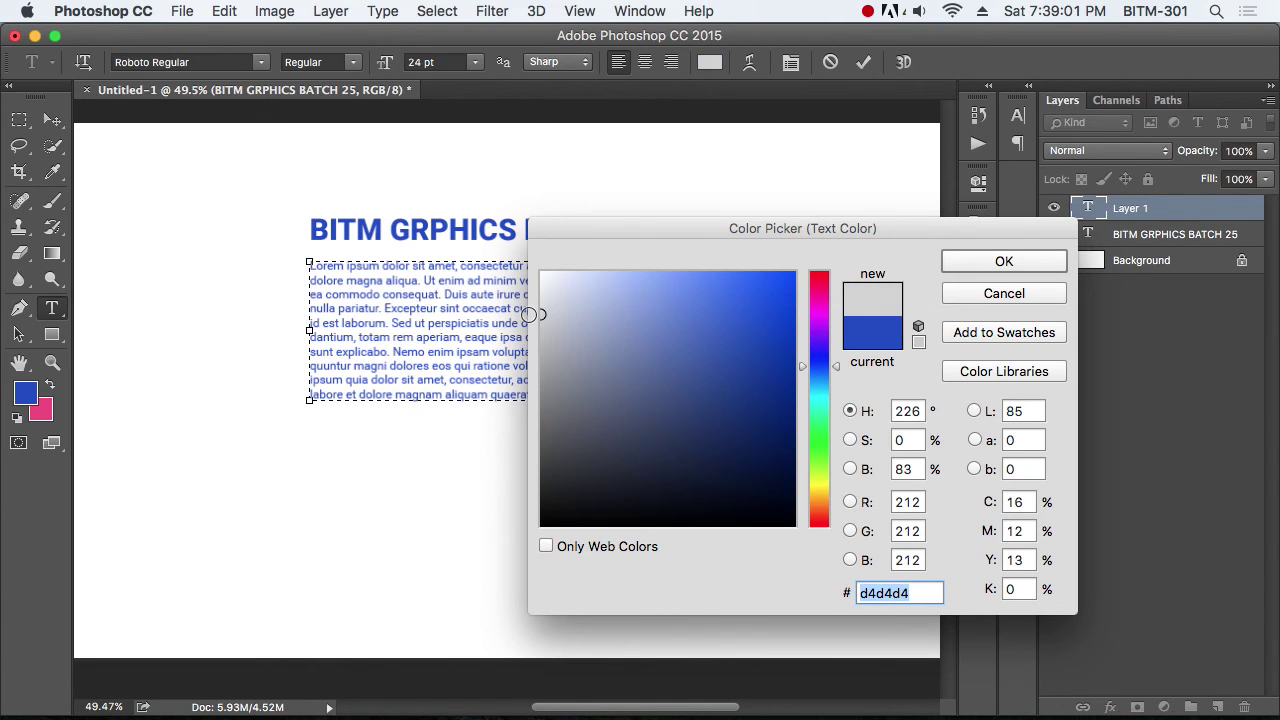
pyautogui.moveTo(540, 374); pyautogui.dragTo(542, 379)
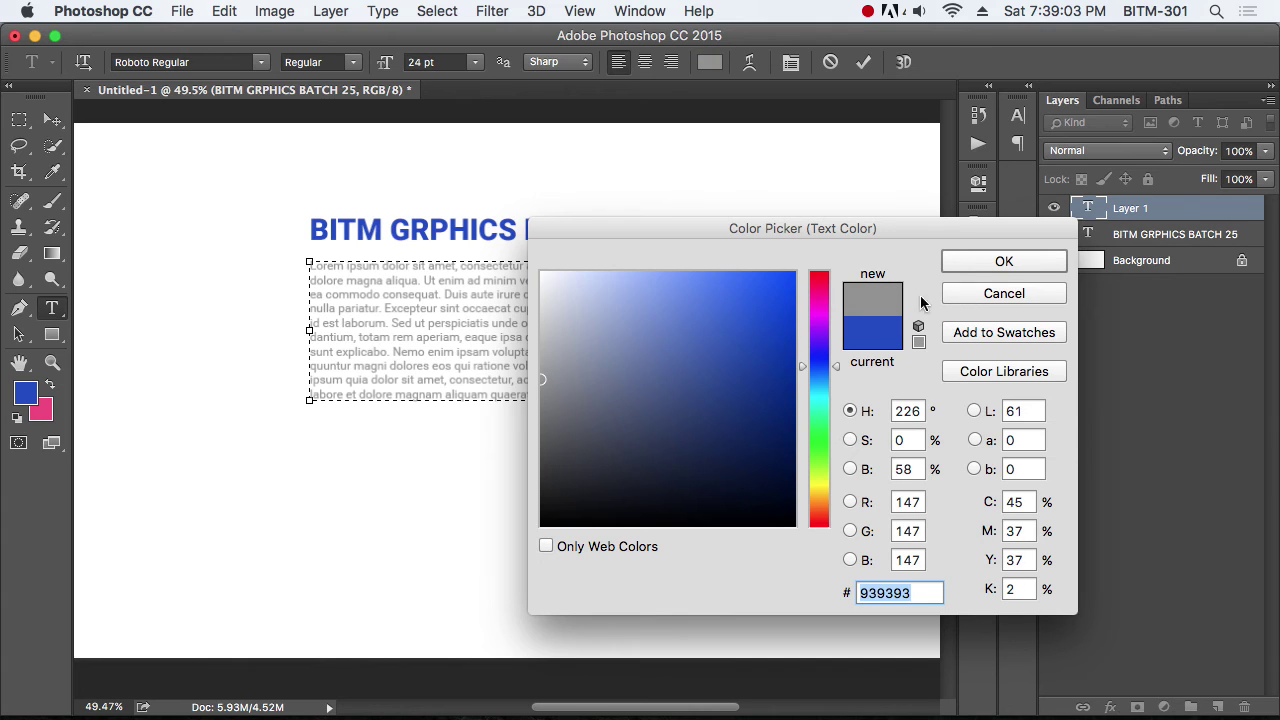
pyautogui.click(985, 261)
pyautogui.click(460, 320)
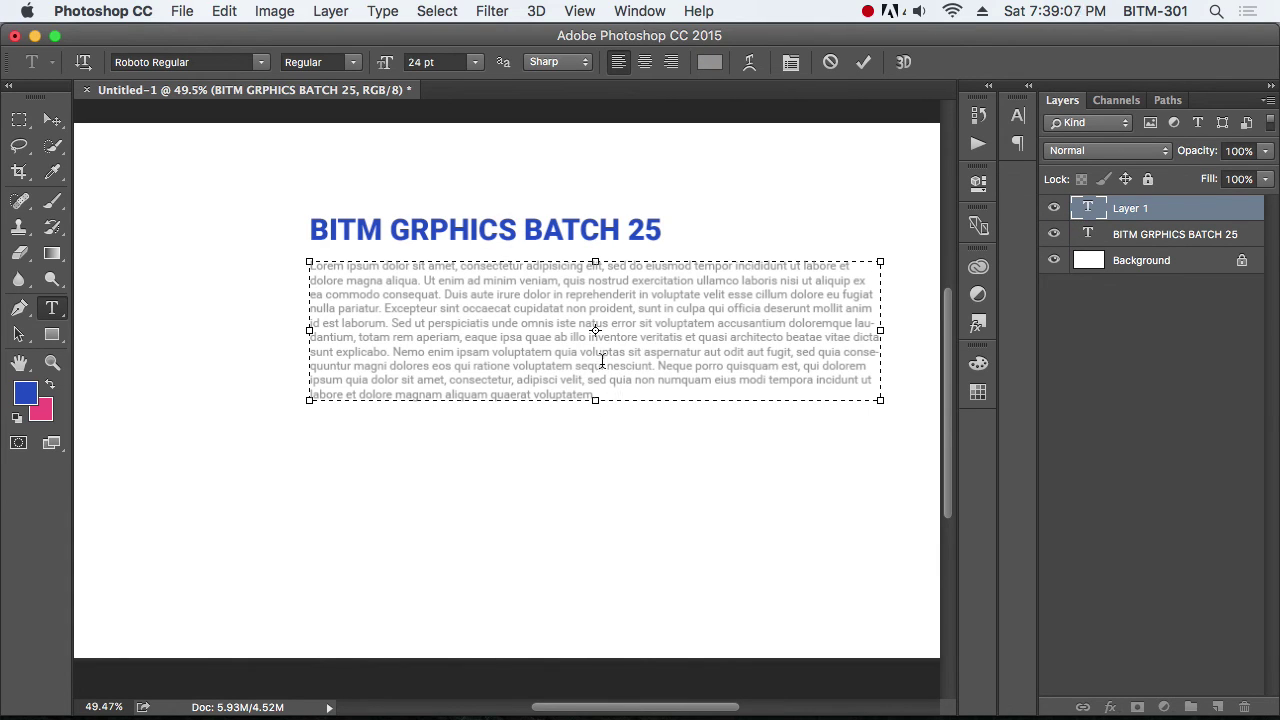
pyautogui.moveTo(595, 400); pyautogui.dragTo(597, 404)
# Step: Try right and center alignment, settle on left alignment, and extend the box downward
pyautogui.hotkey('ctrl', 'a')
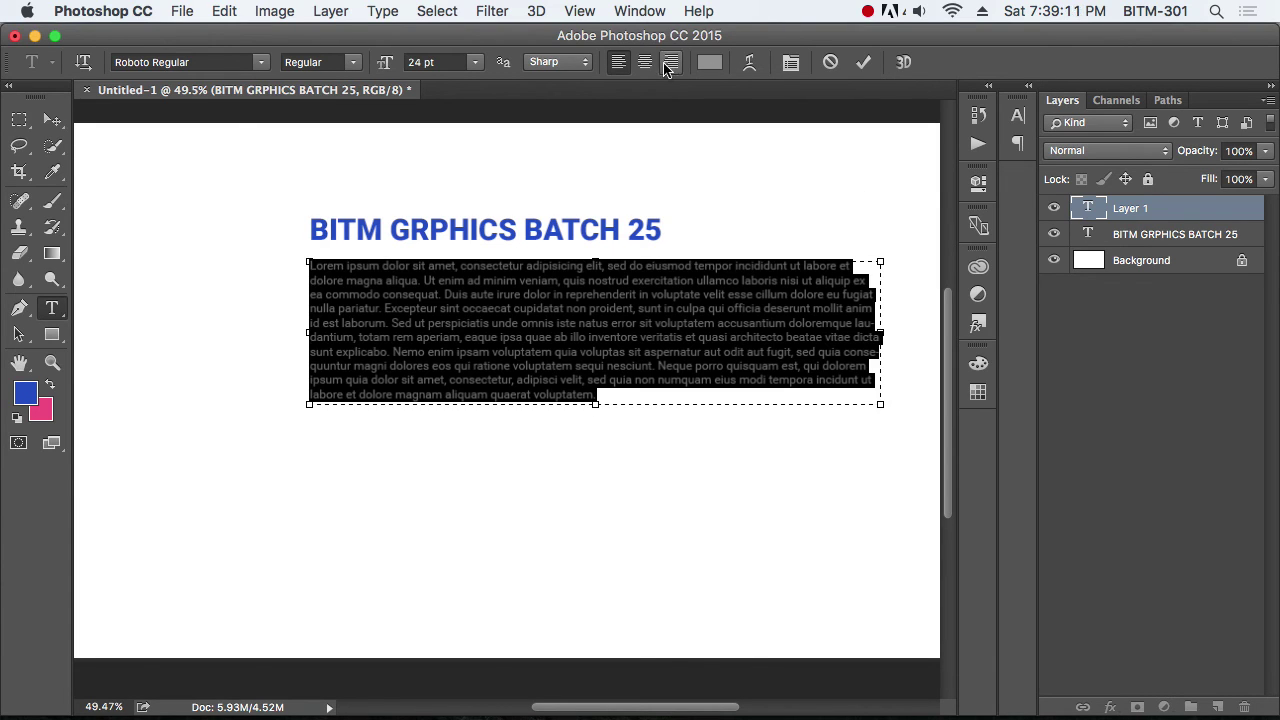
pyautogui.click(671, 62)
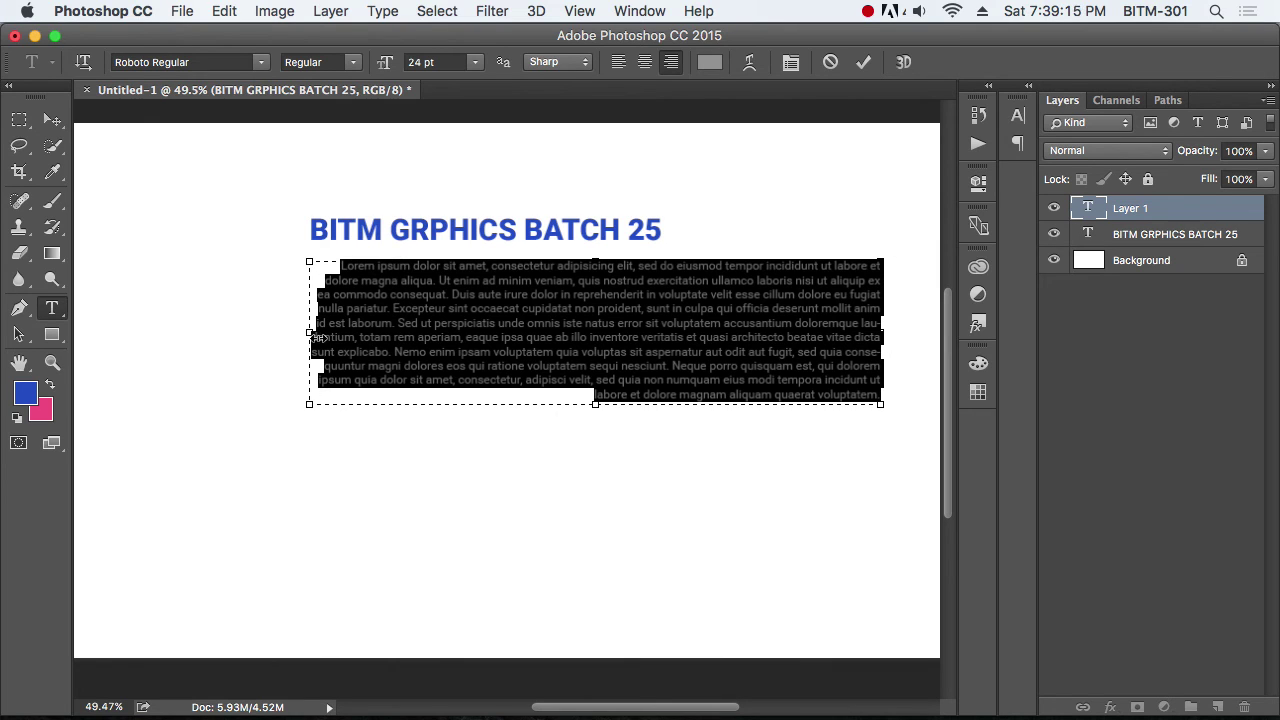
pyautogui.click(645, 62)
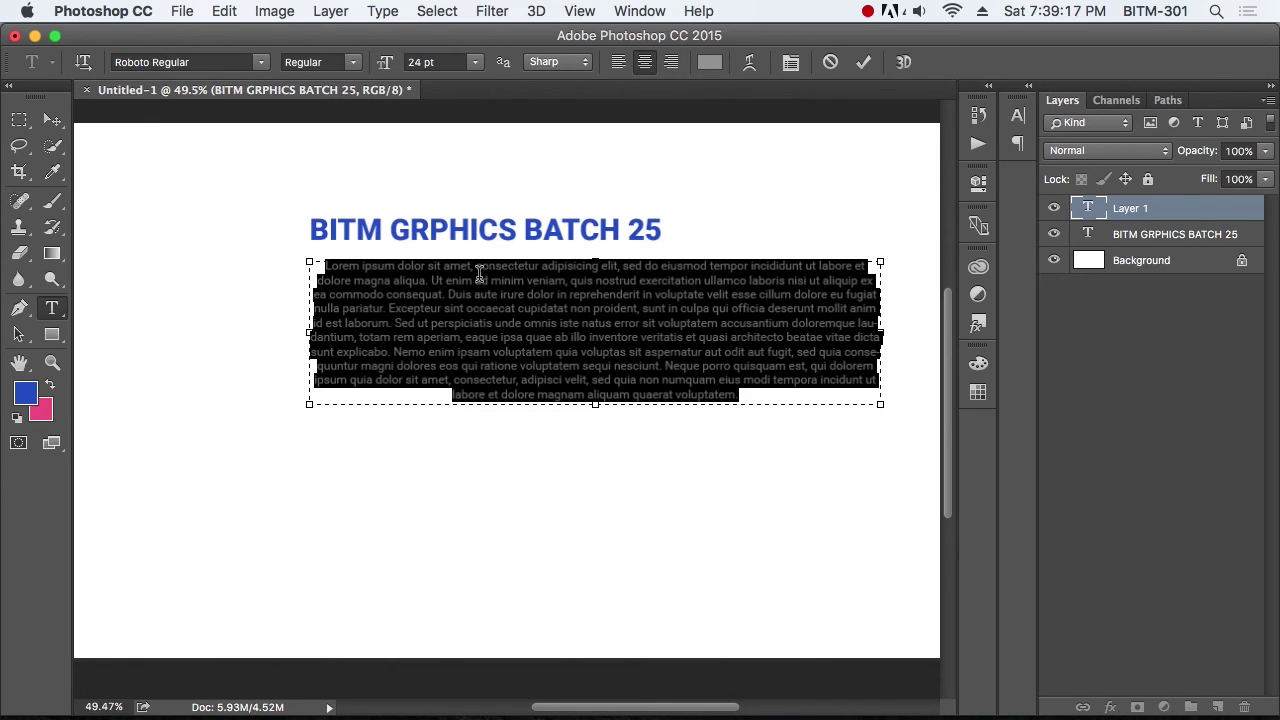
pyautogui.click(546, 287)
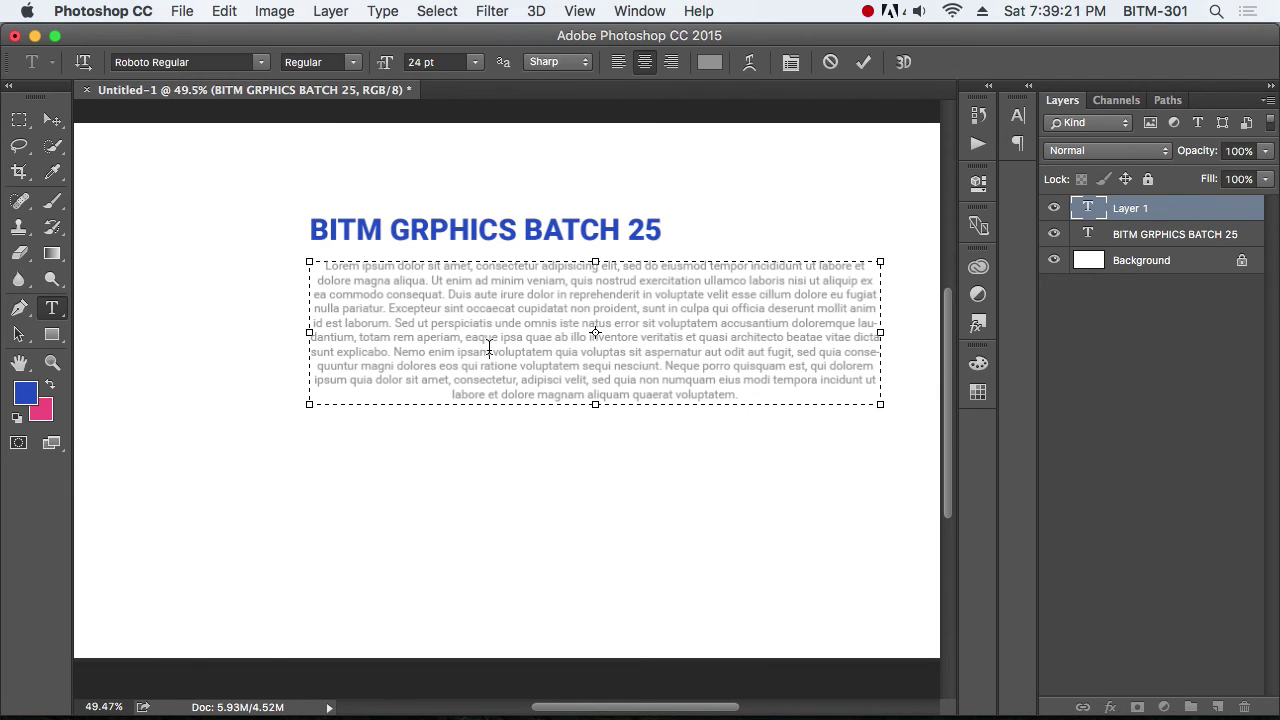
pyautogui.hotkey('ctrl', 'a')
pyautogui.click(618, 62)
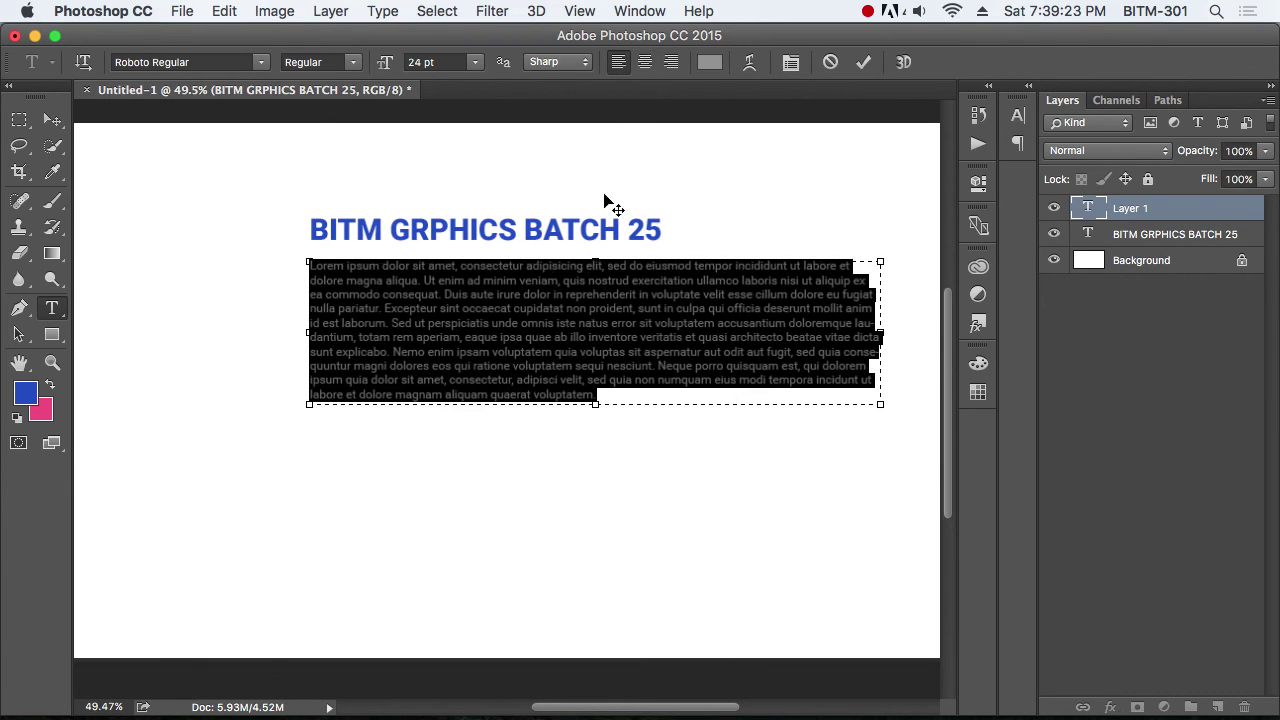
pyautogui.click(538, 314)
pyautogui.moveTo(607, 412); pyautogui.dragTo(608, 455)
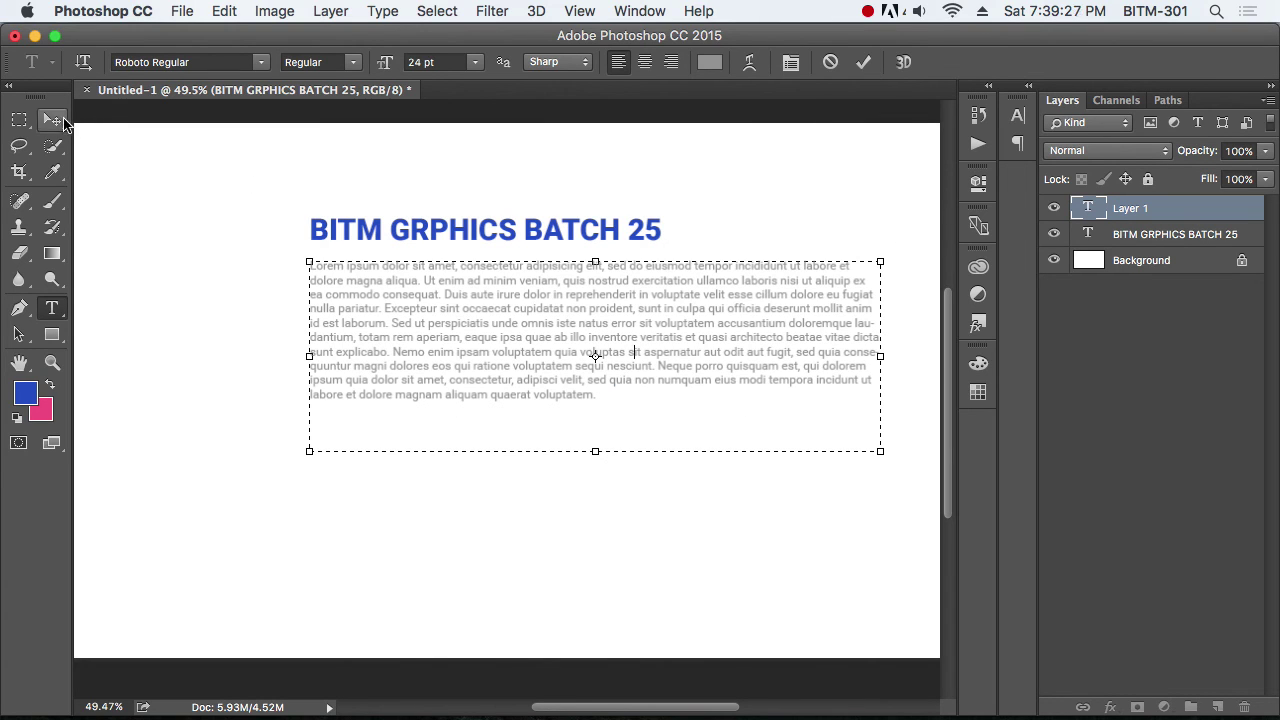
# Step: Reopen the grey paragraph, select all its text, and show the Character panel
pyautogui.click(52, 119)
pyautogui.scroll(-2, 497, 340)
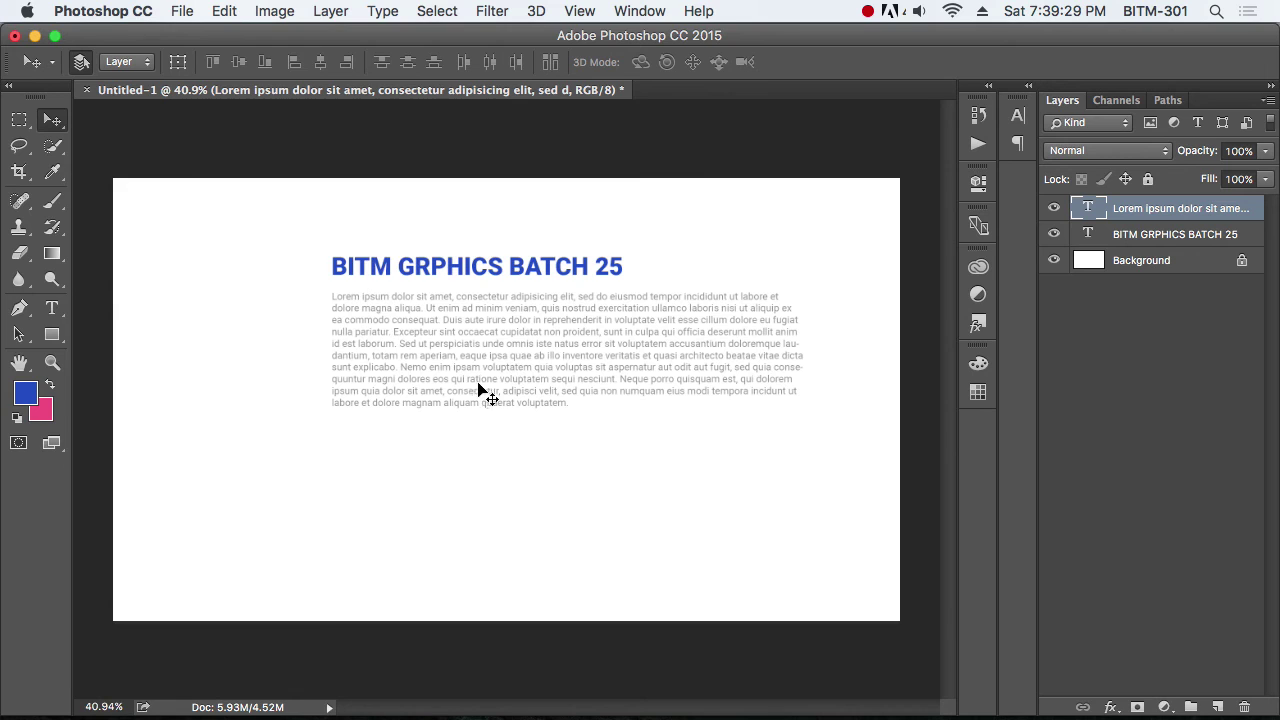
pyautogui.scroll(3, 655, 358)
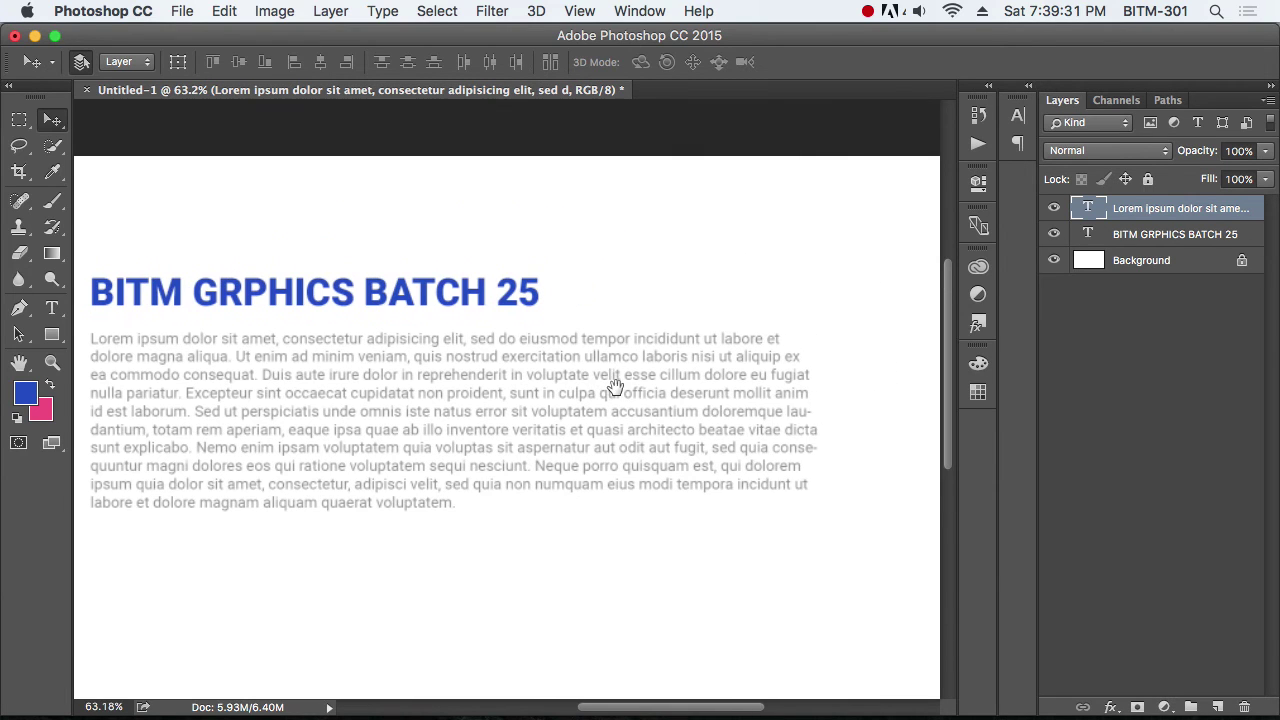
pyautogui.scroll(-1, 643, 391)
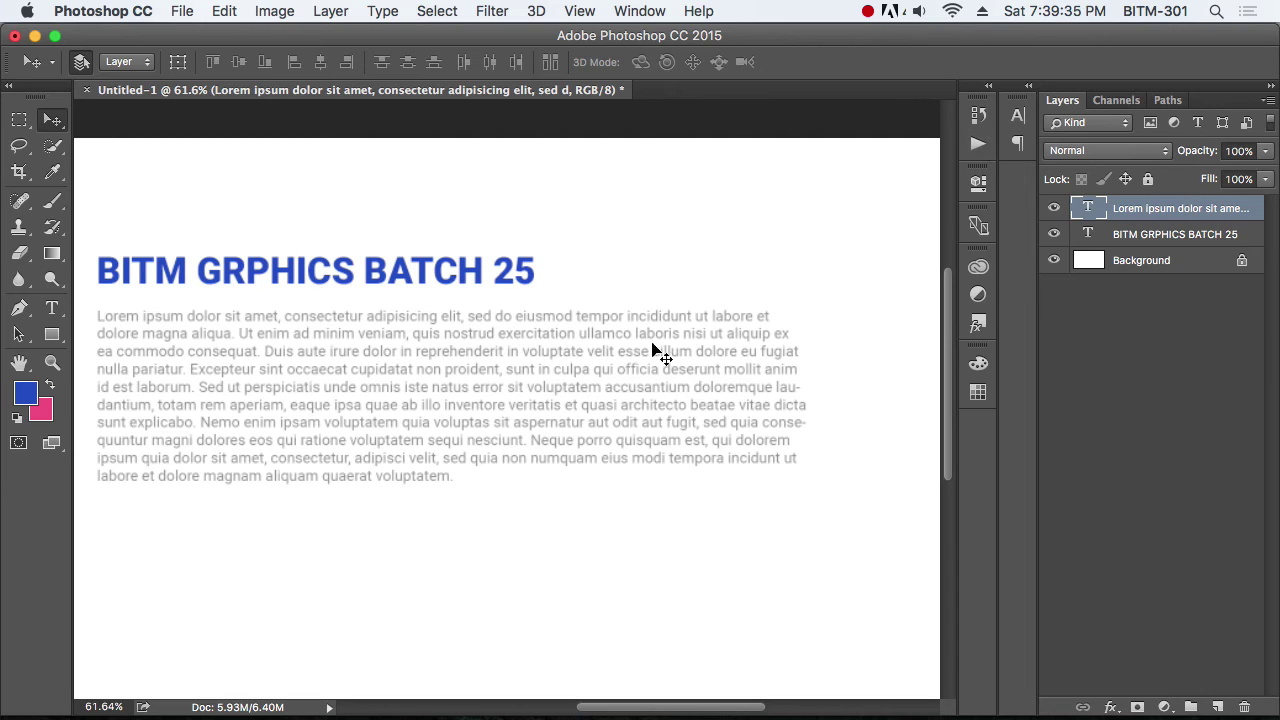
pyautogui.doubleClick(622, 365)
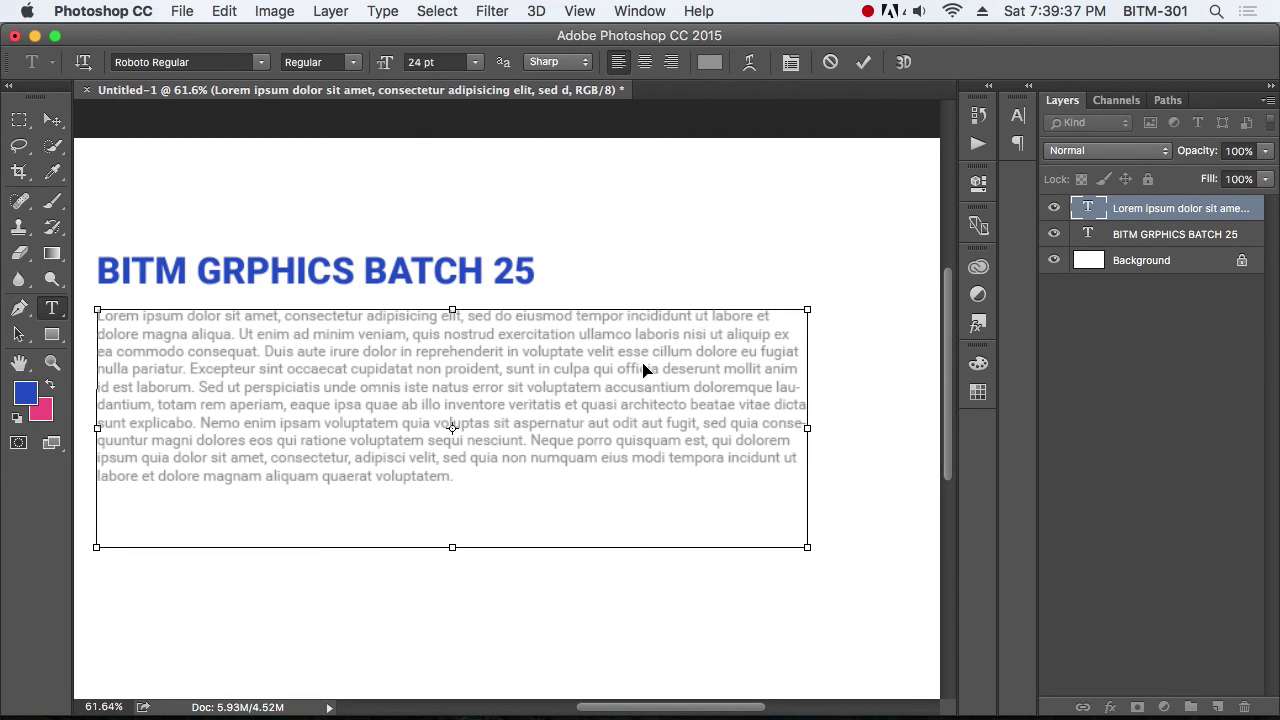
pyautogui.press('super+a')
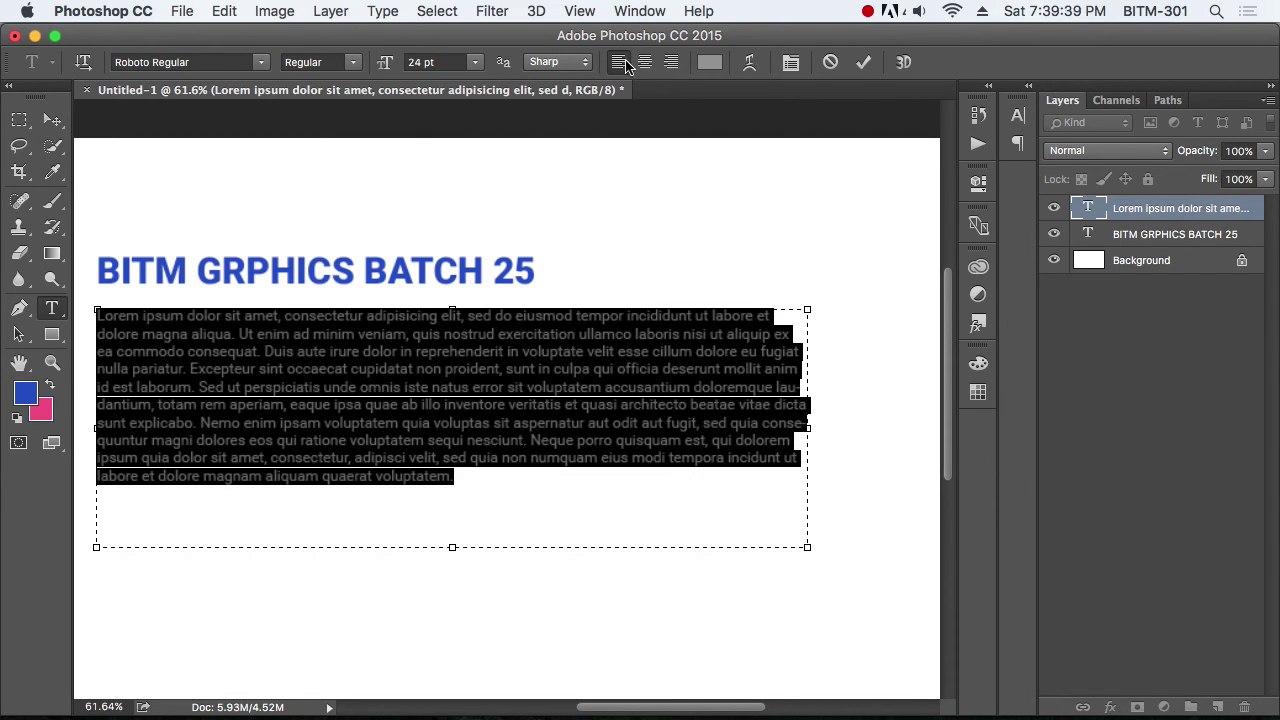
pyautogui.click(787, 63)
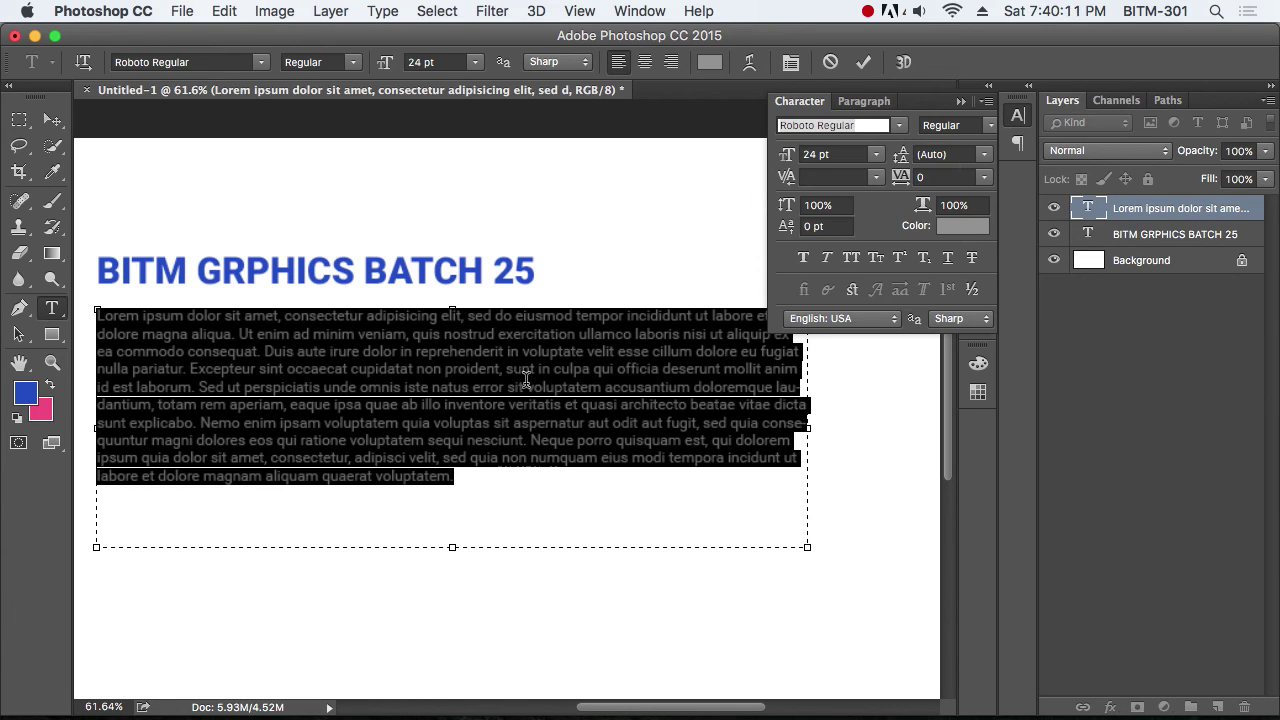
# Step: Set the paragraph's leading to 33 pt
pyautogui.click(516, 334)
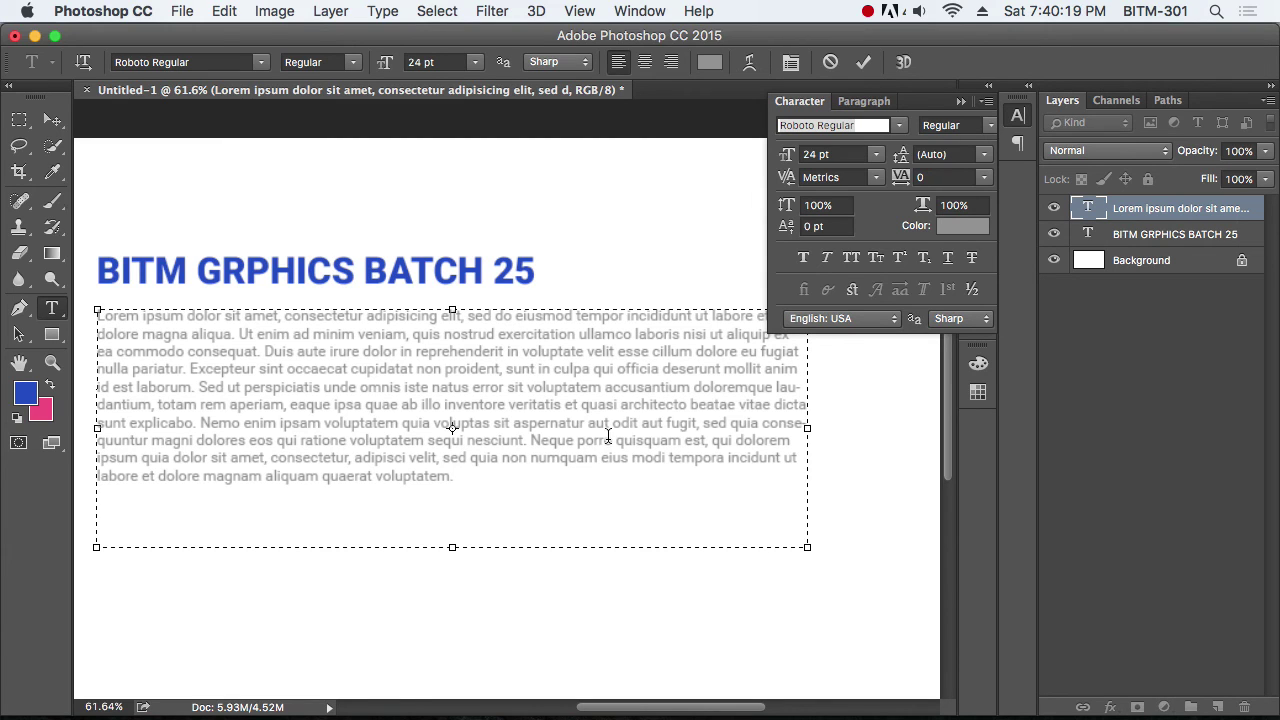
pyautogui.hotkey('ctrl', 'a')
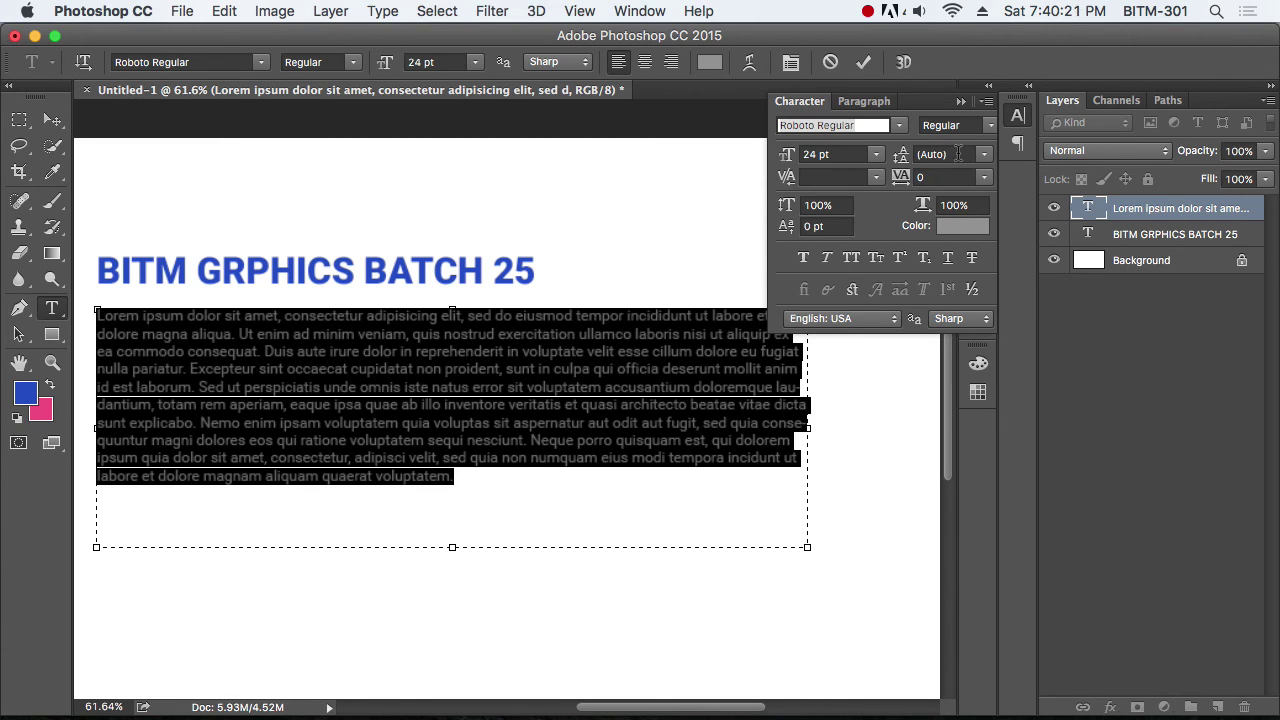
pyautogui.click(955, 154)
pyautogui.write('30')
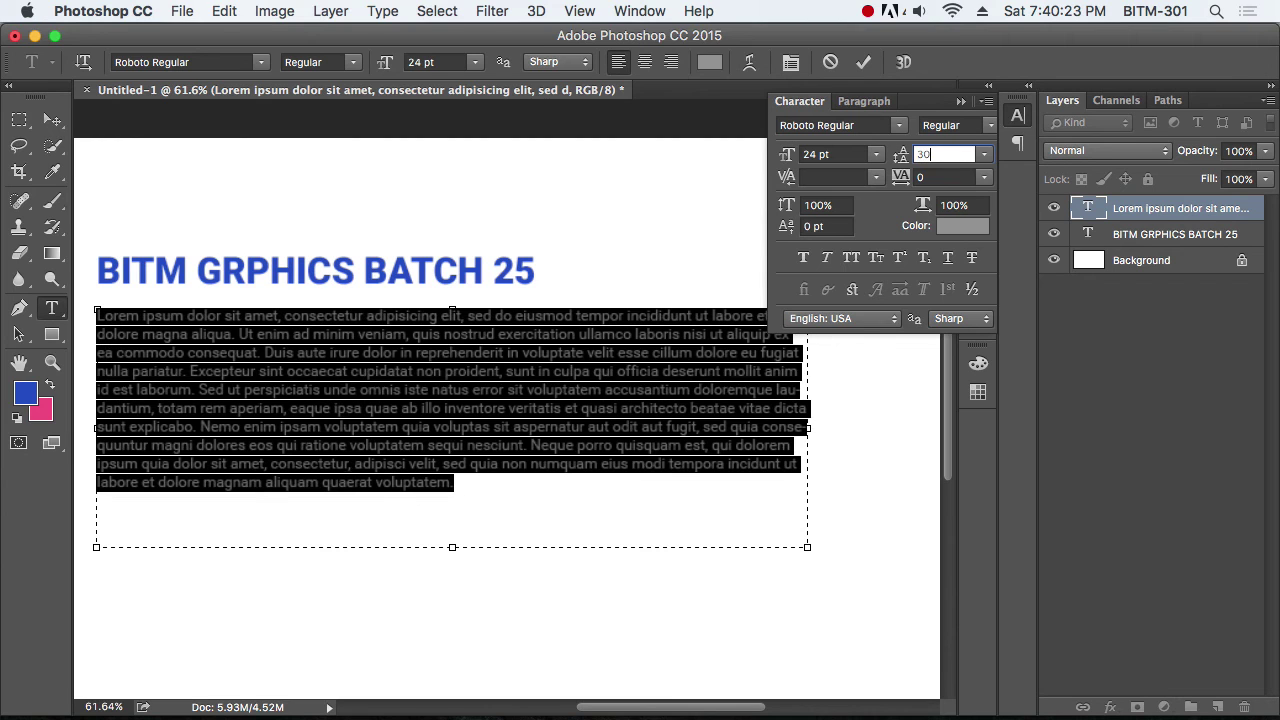
pyautogui.press('Up')
pyautogui.press('Up')
pyautogui.press('Up')
pyautogui.press('Up')
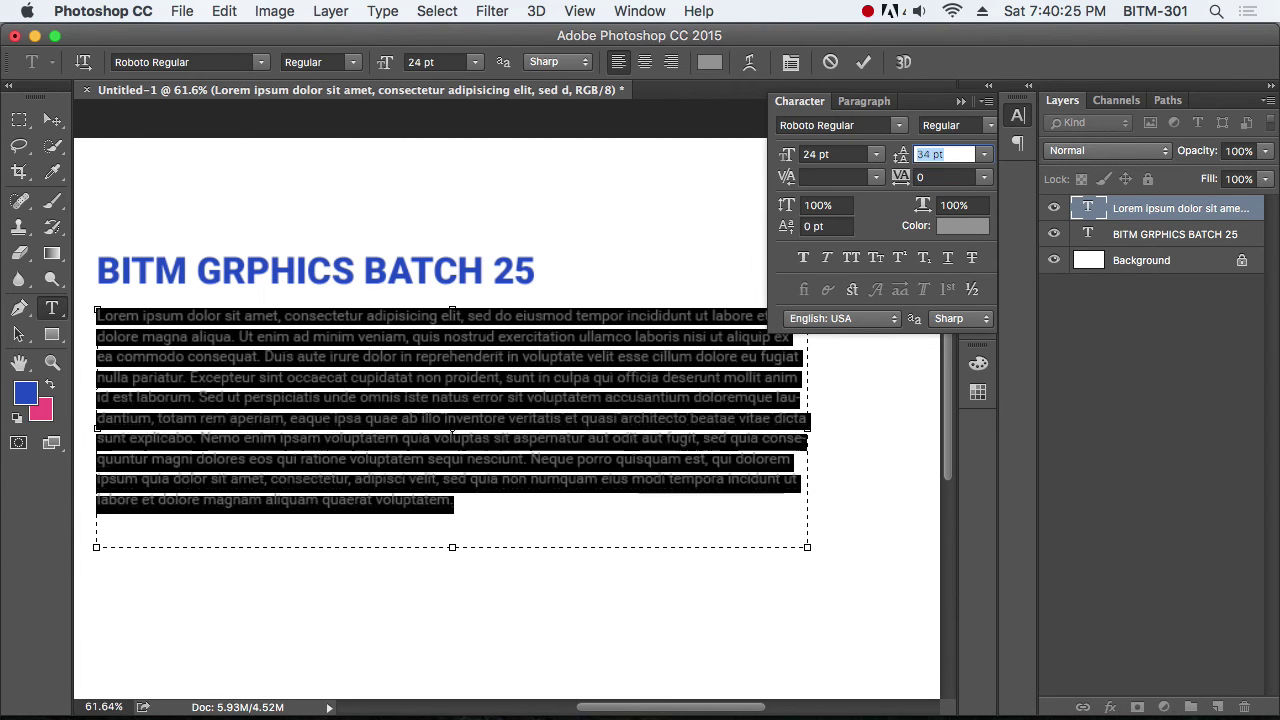
pyautogui.press('Up')
pyautogui.press('Up')
pyautogui.press('Up')
pyautogui.press('Up')
pyautogui.press('Up')
pyautogui.press('Down')
pyautogui.press('Down')
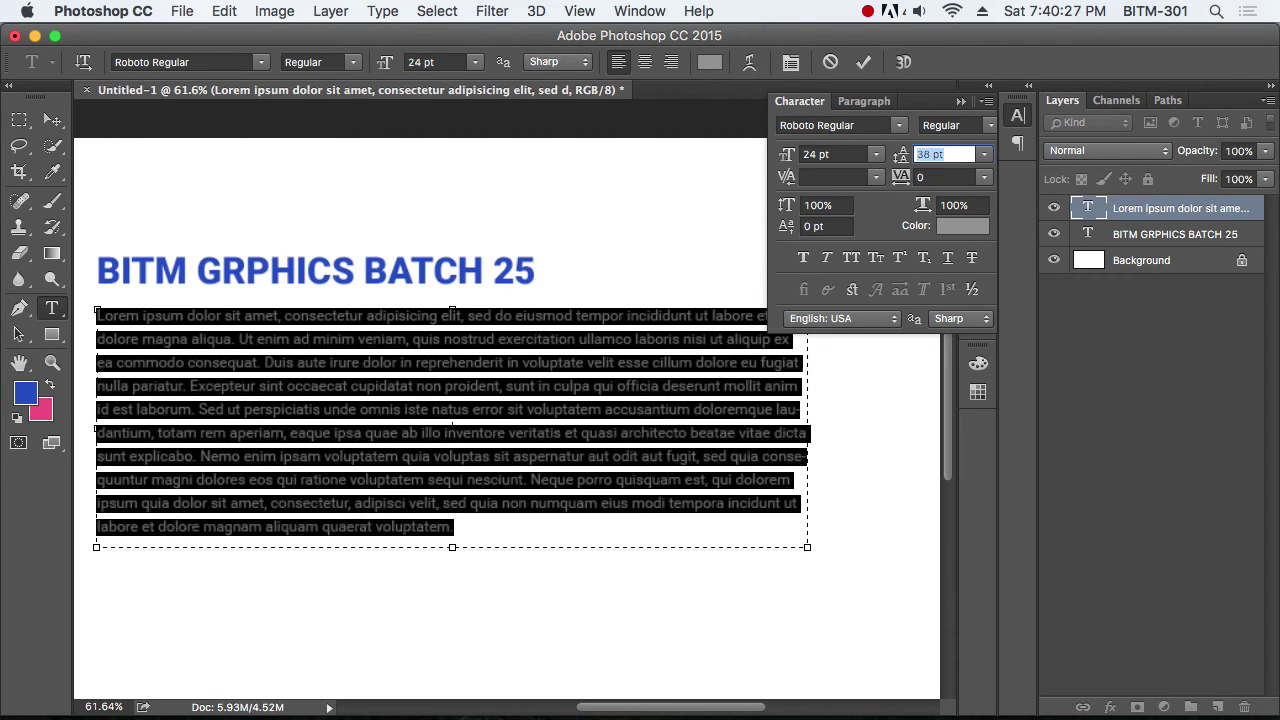
pyautogui.press('Down')
pyautogui.press('Down')
pyautogui.press('Down')
pyautogui.press('Down')
pyautogui.press('Up')
pyautogui.press('Up')
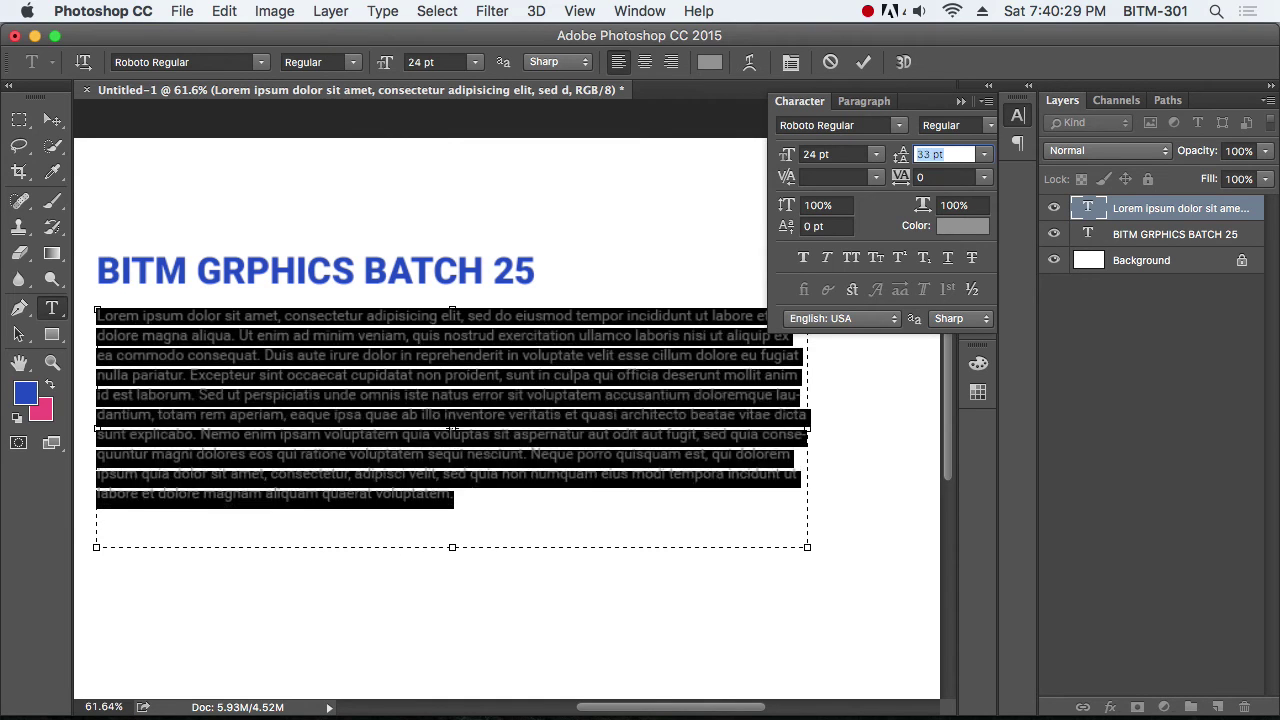
pyautogui.press('Up')
pyautogui.press('Up')
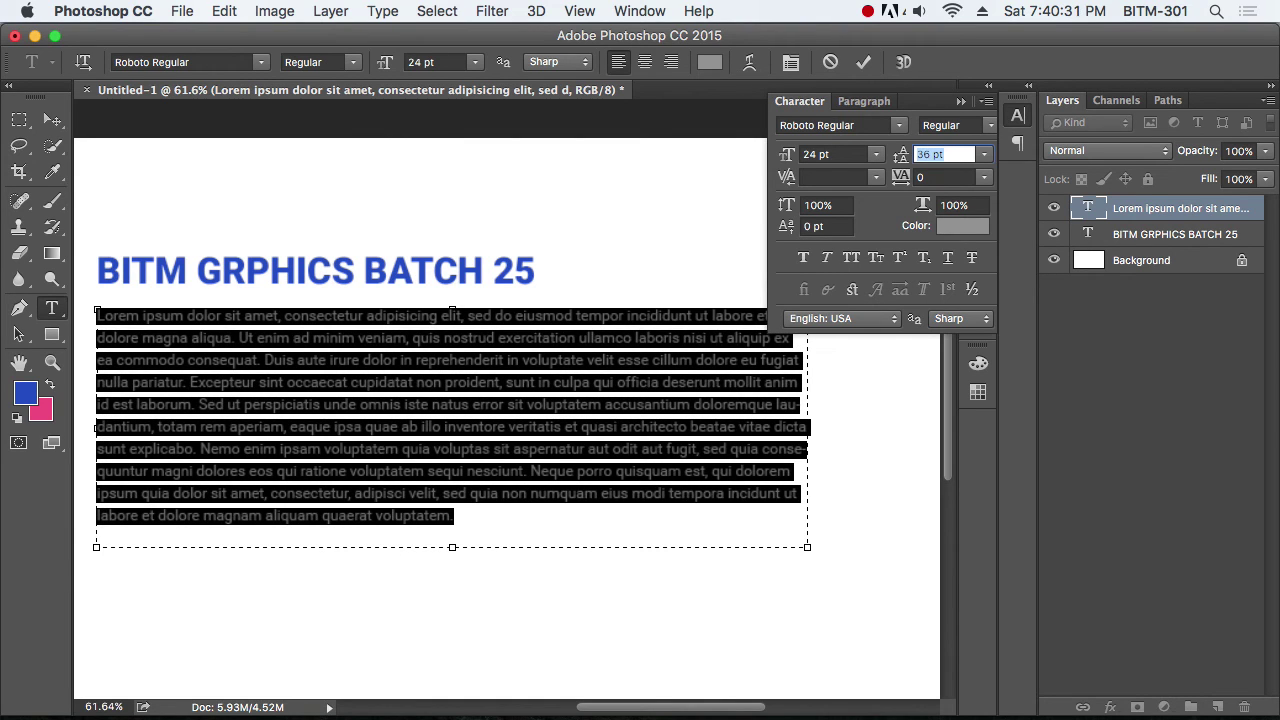
pyautogui.press('Down')
pyautogui.press('Down')
pyautogui.press('Down')
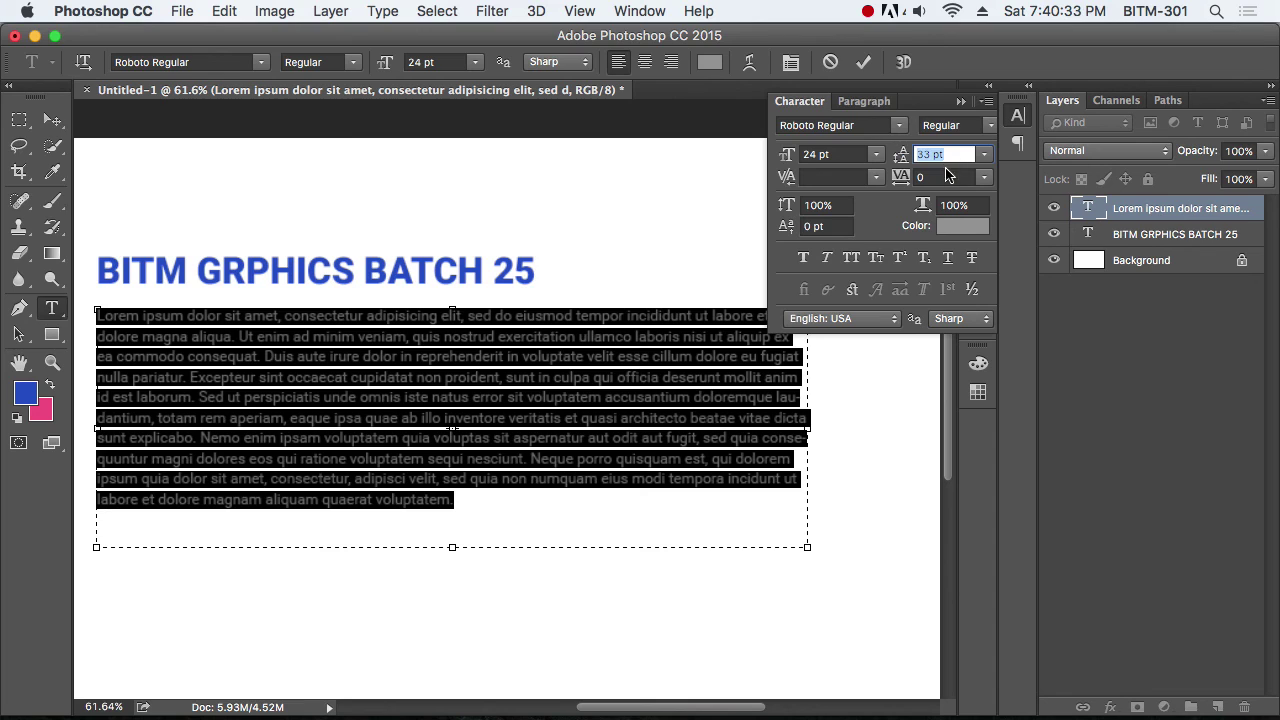
# Step: Try wider tracking on the paragraph, then reset tracking to 0
pyautogui.click(941, 177)
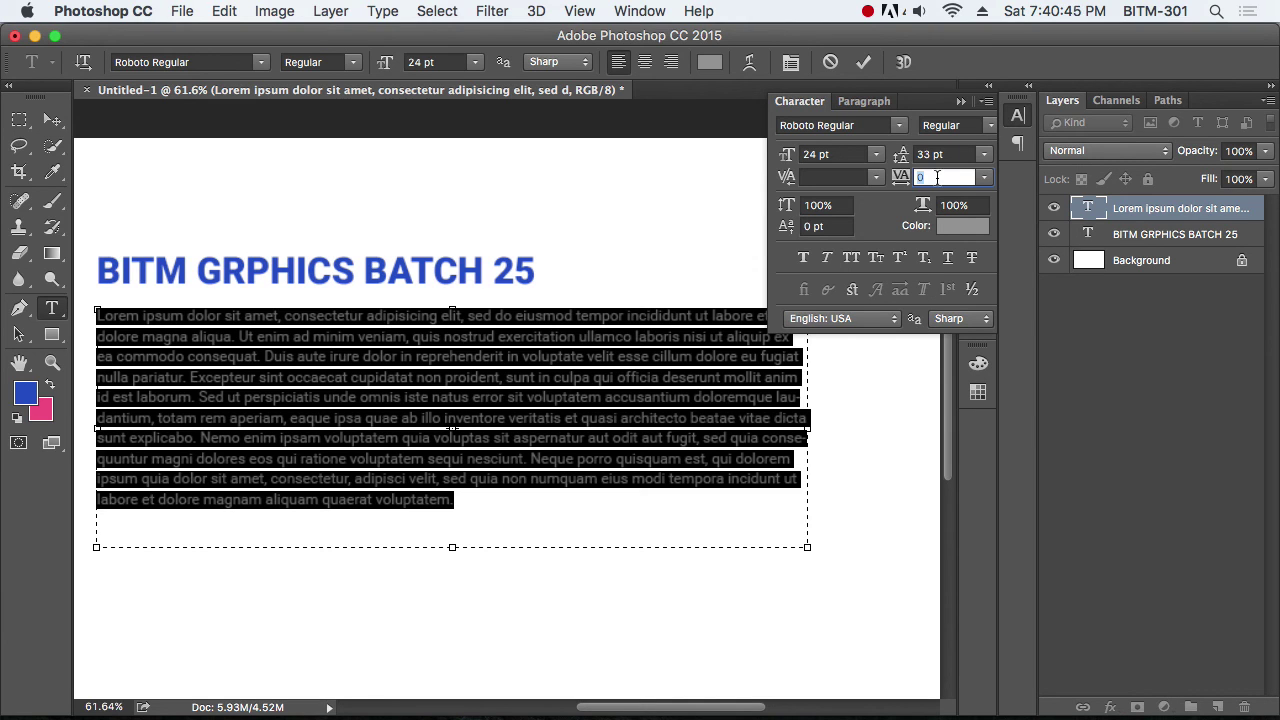
pyautogui.write('20')
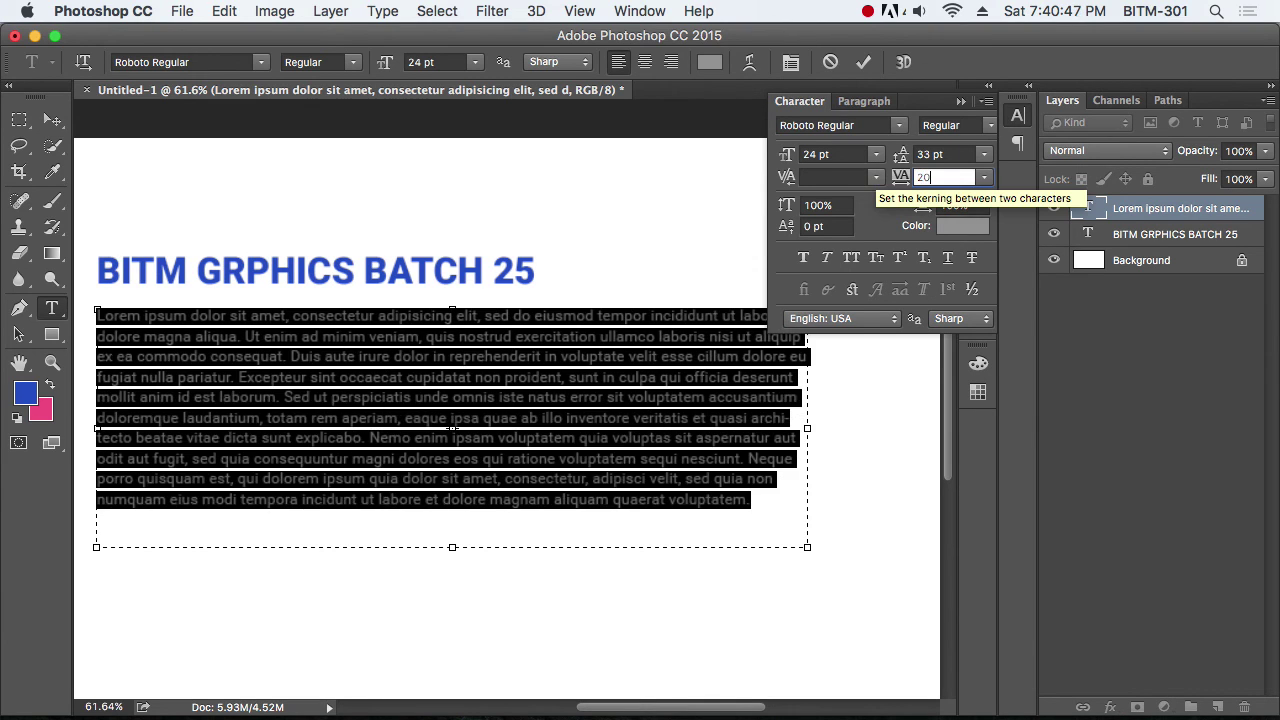
pyautogui.press('Up')
pyautogui.press('Up')
pyautogui.press('Up')
pyautogui.press('Up')
pyautogui.press('Up')
pyautogui.press('Up')
pyautogui.press('Up')
pyautogui.press('Up')
pyautogui.press('Up')
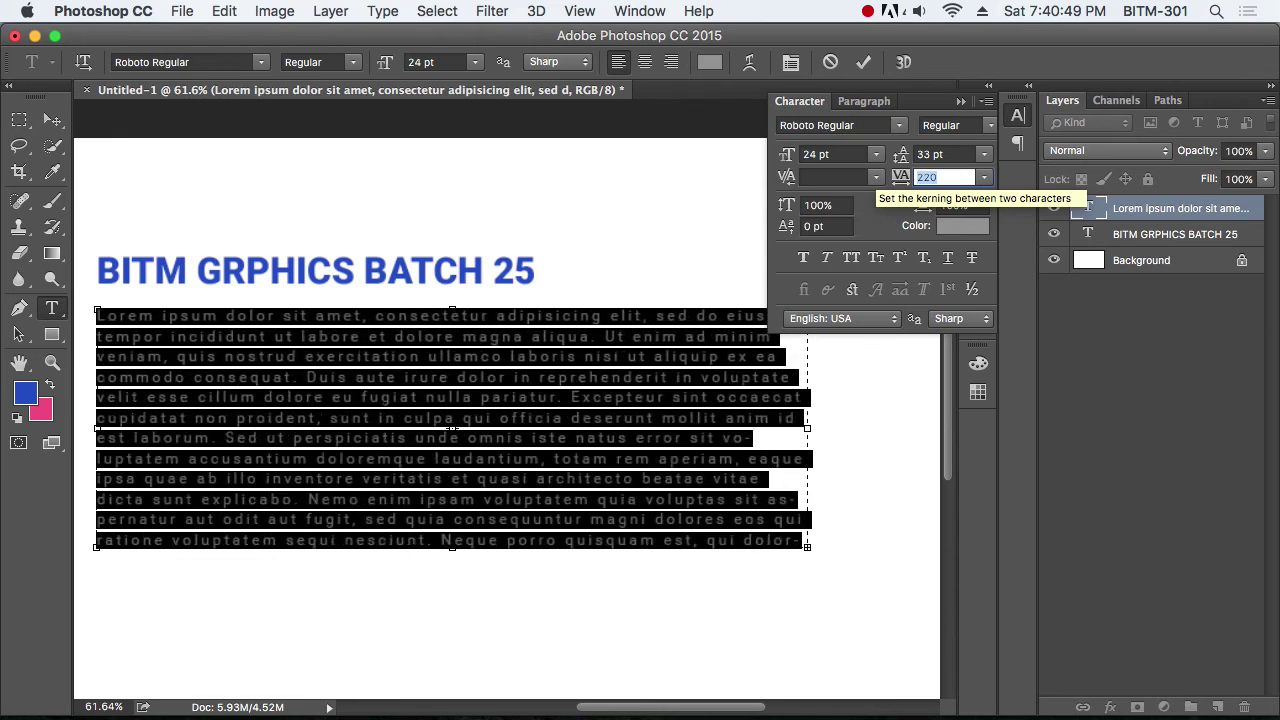
pyautogui.press('Up')
pyautogui.press('Up')
pyautogui.press('Up')
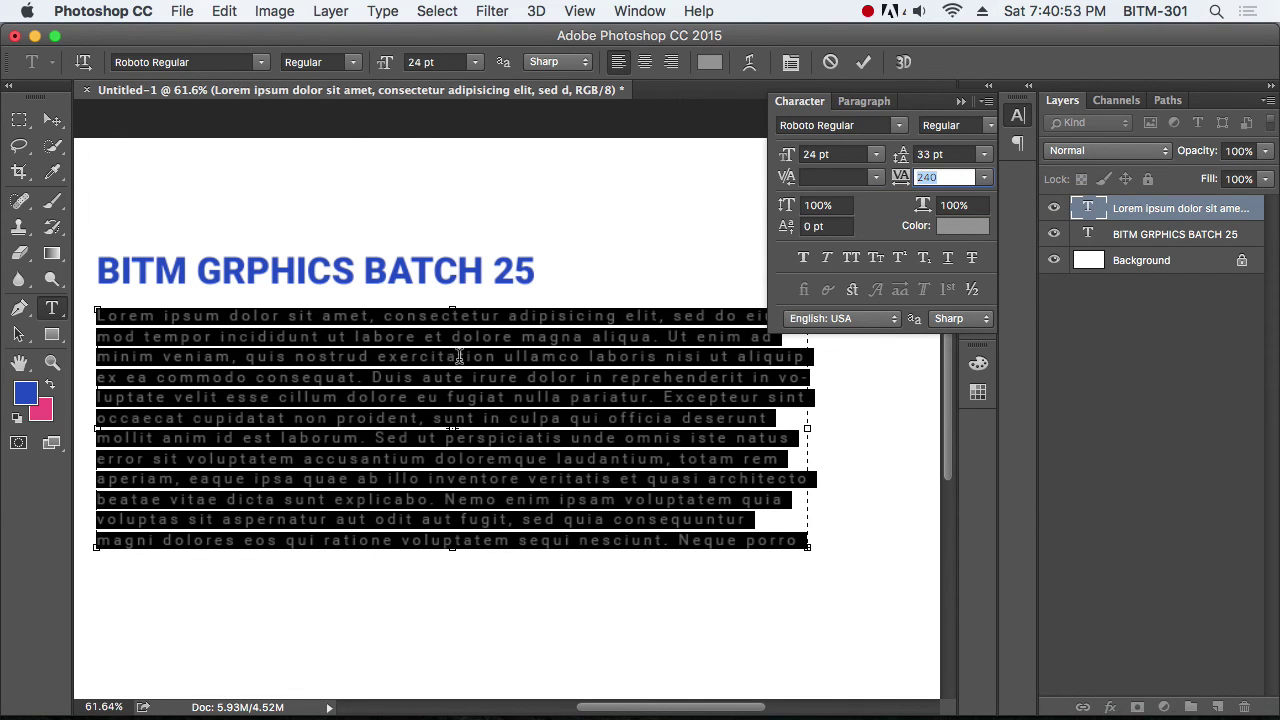
pyautogui.click(661, 620)
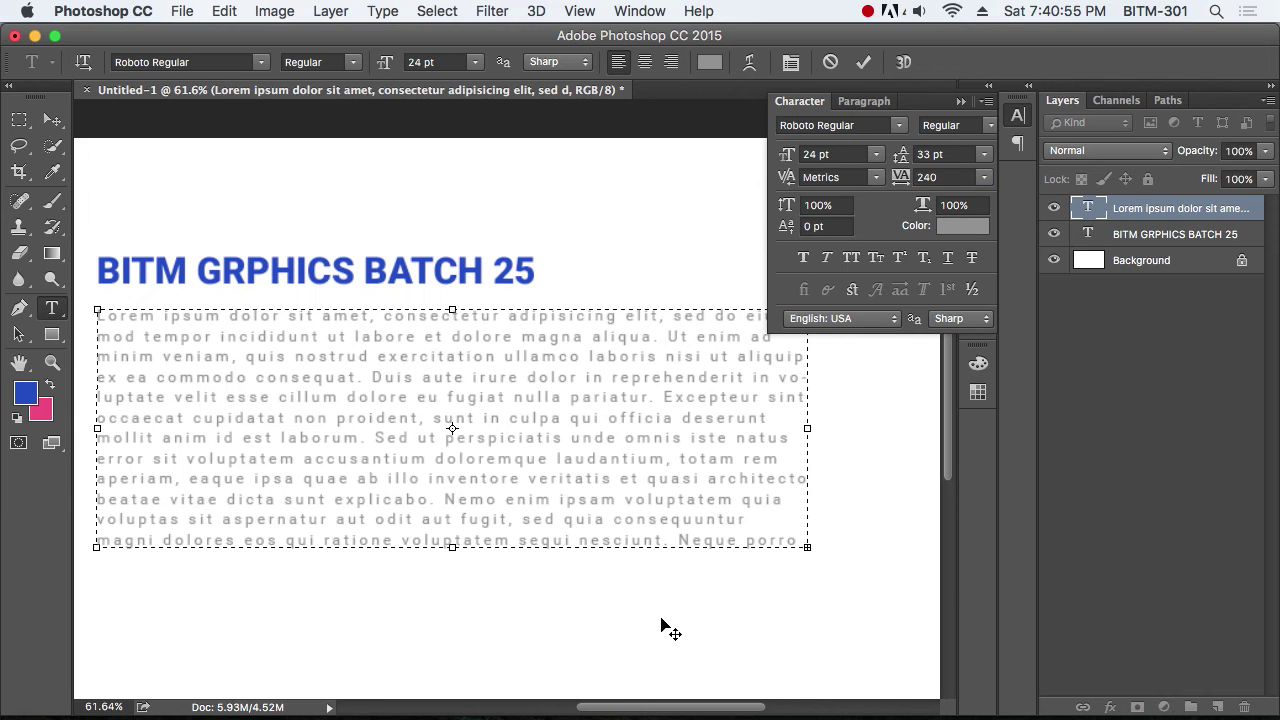
pyautogui.click(608, 356)
pyautogui.hotkey('ctrl', 'a')
pyautogui.click(954, 178)
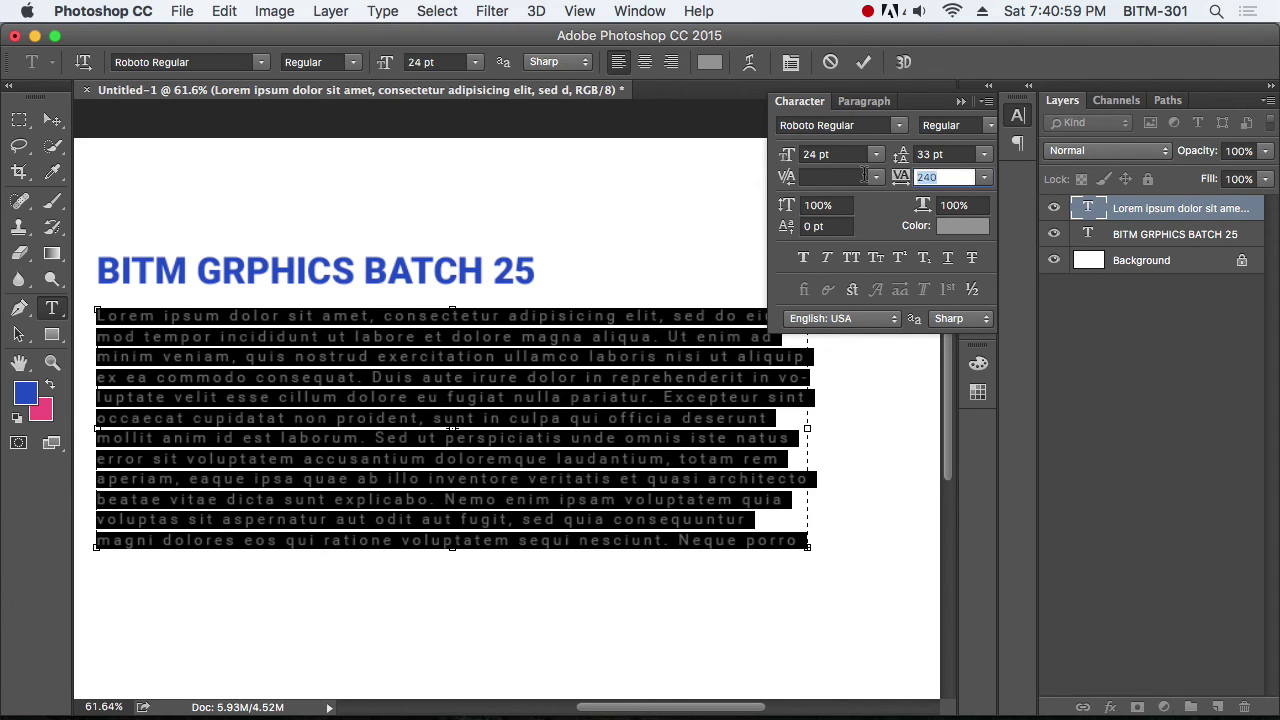
pyautogui.write('0')
pyautogui.press('Return')
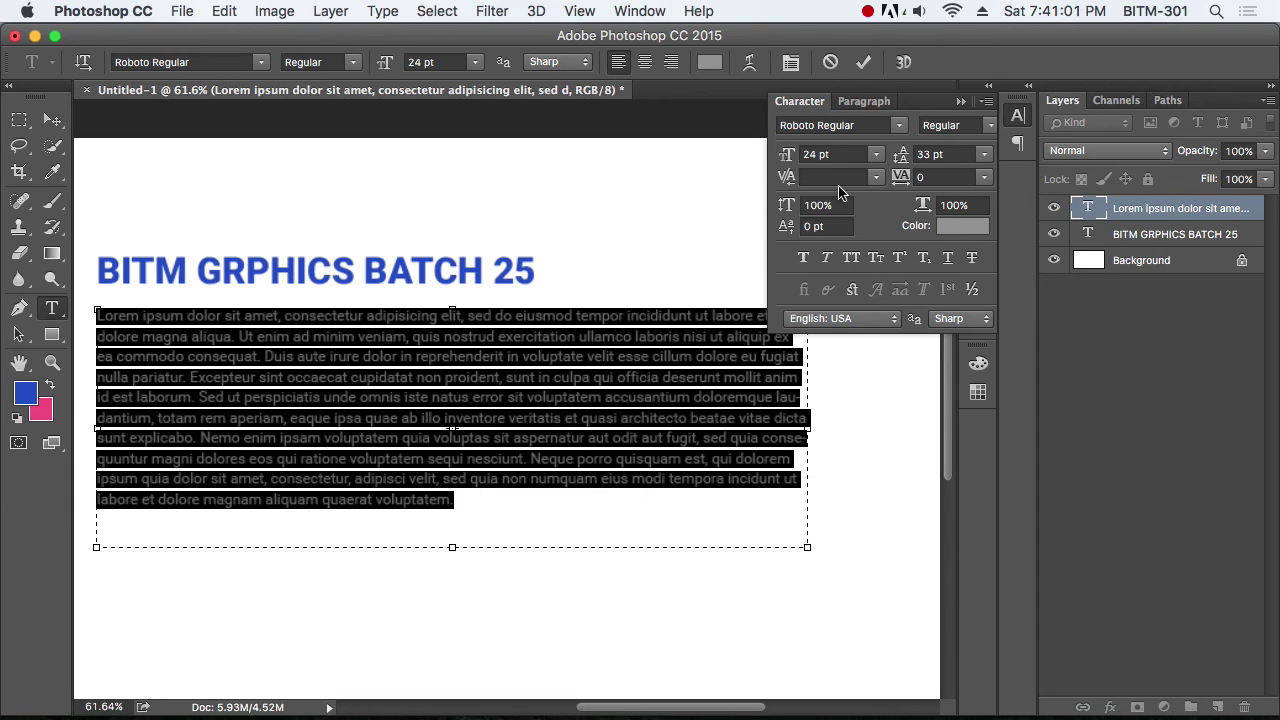
pyautogui.click(816, 177)
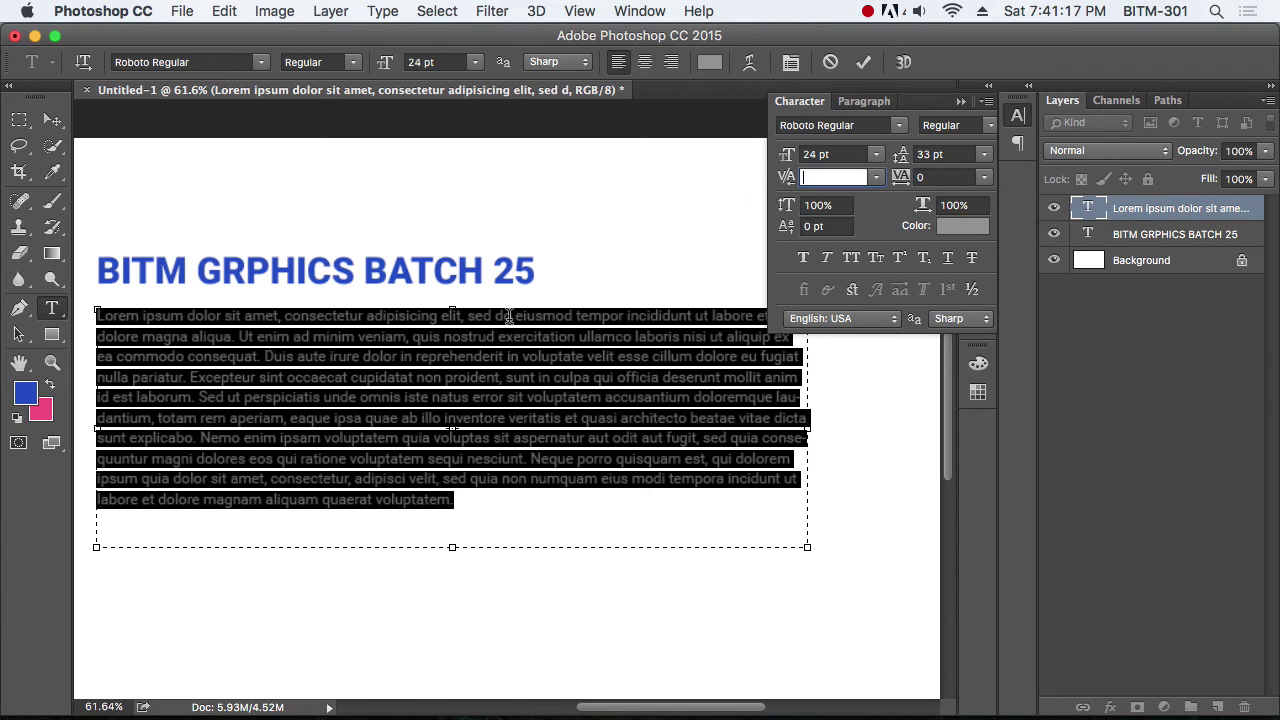
pyautogui.click(562, 412)
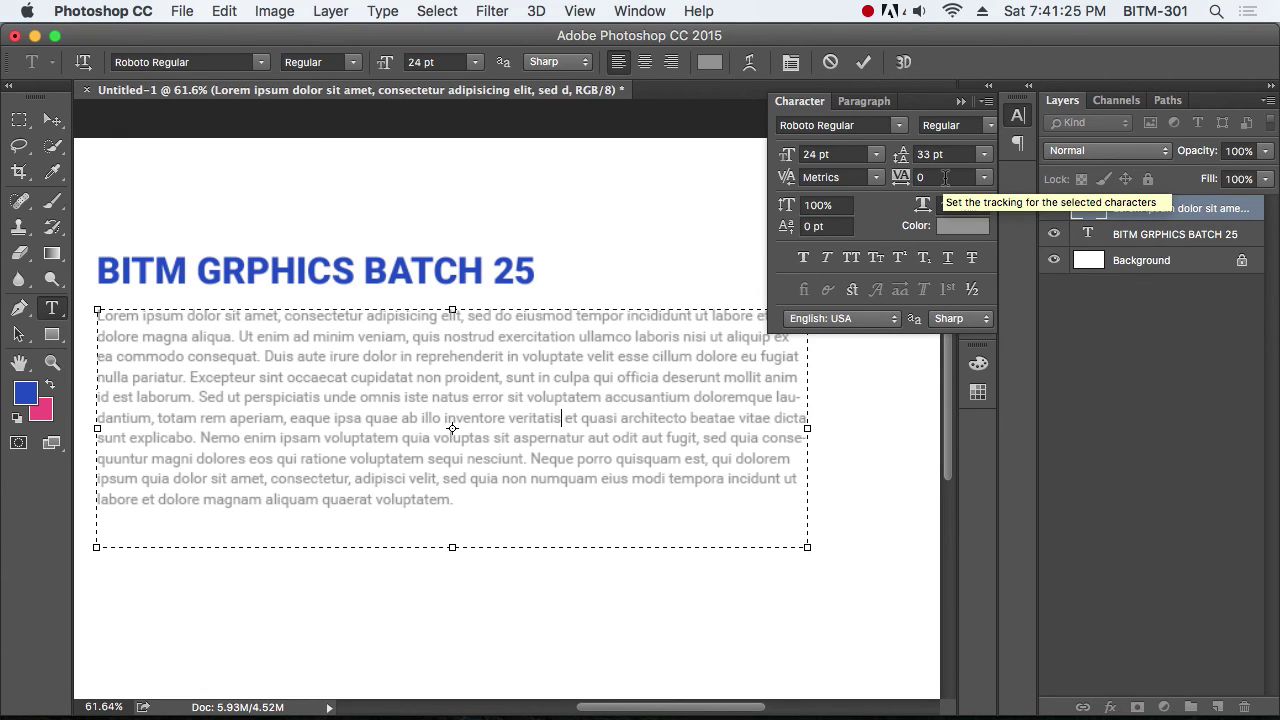
pyautogui.moveTo(468, 510); pyautogui.dragTo(65, 294)
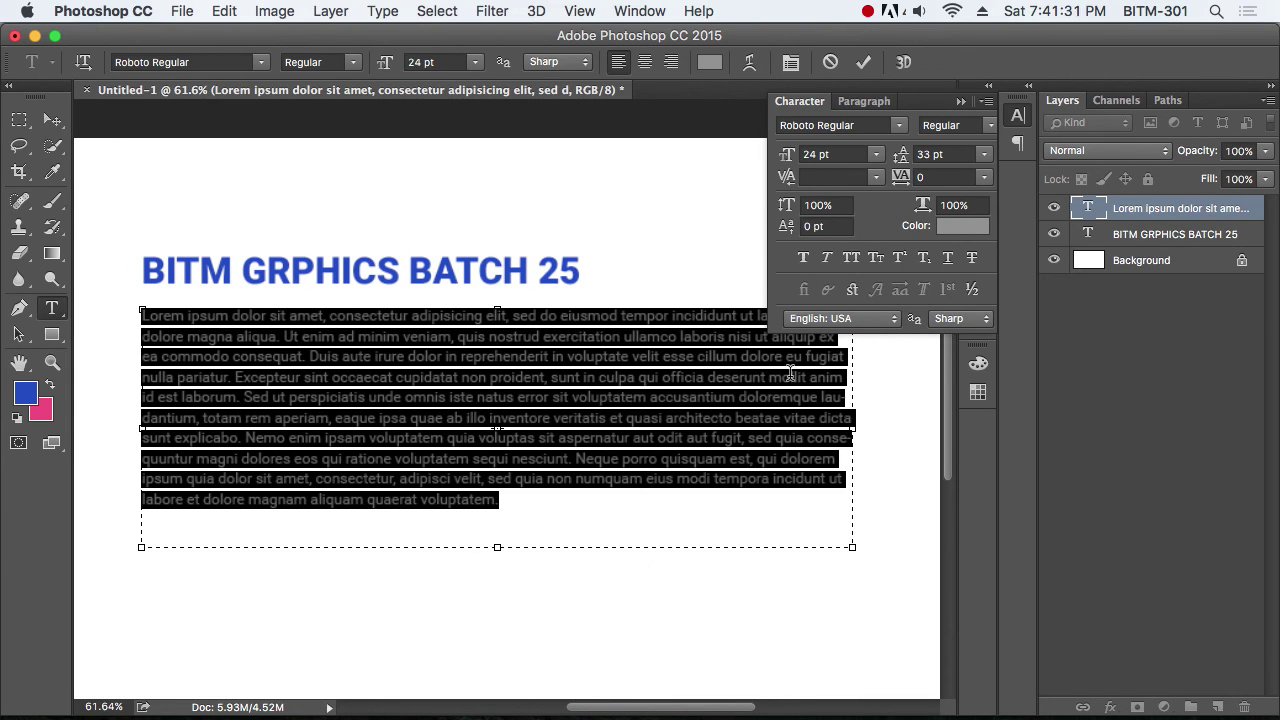
pyautogui.click(937, 176)
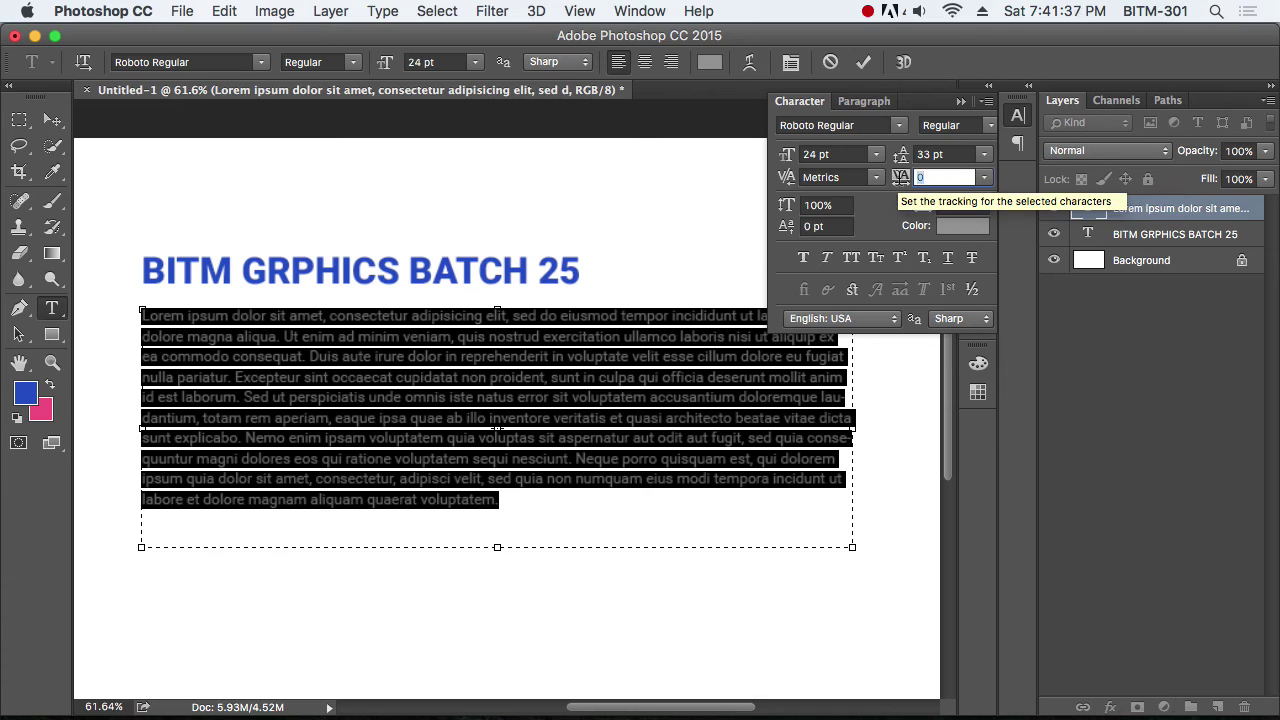
pyautogui.write('200')
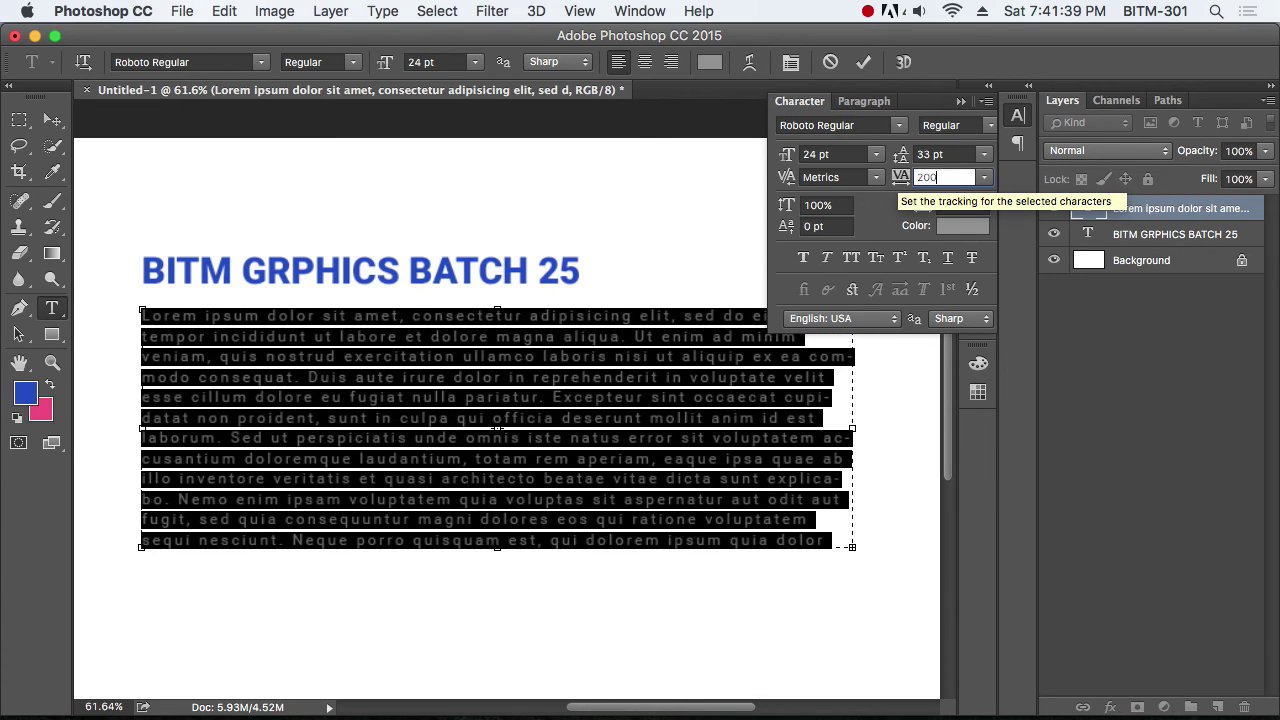
pyautogui.press('Return')
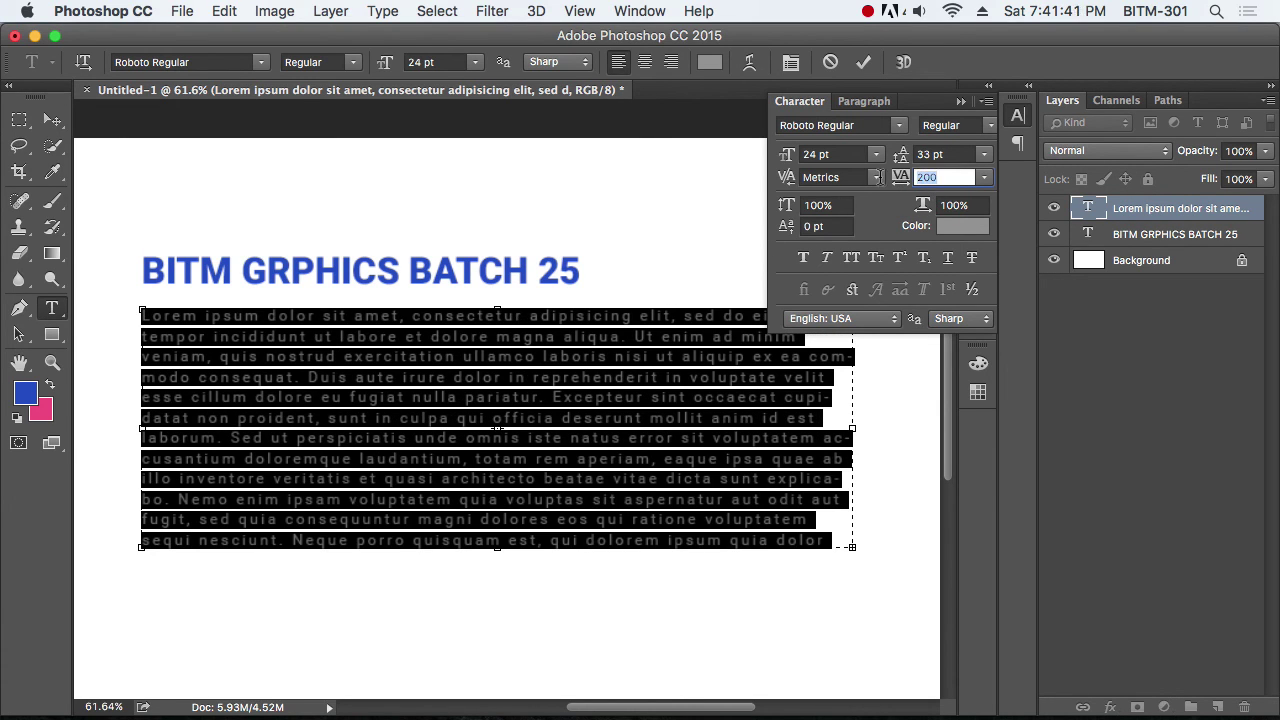
pyautogui.hotkey('ctrl', 'z')
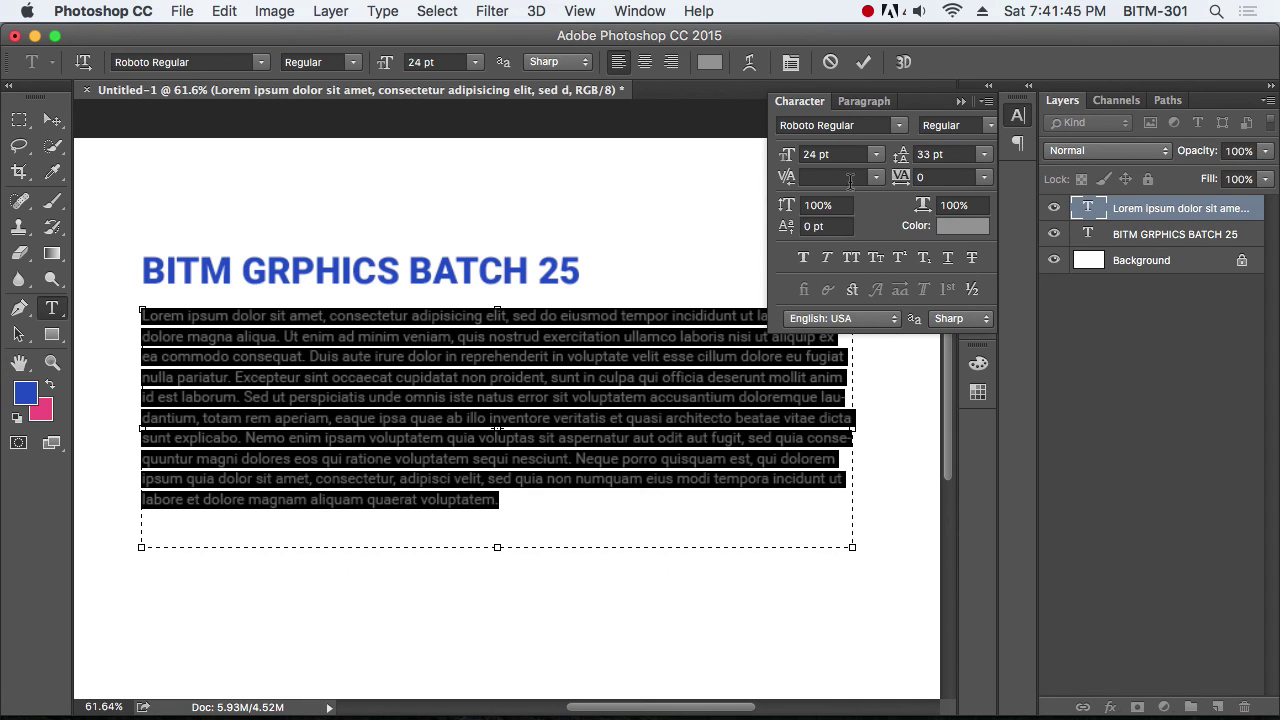
pyautogui.click(875, 184)
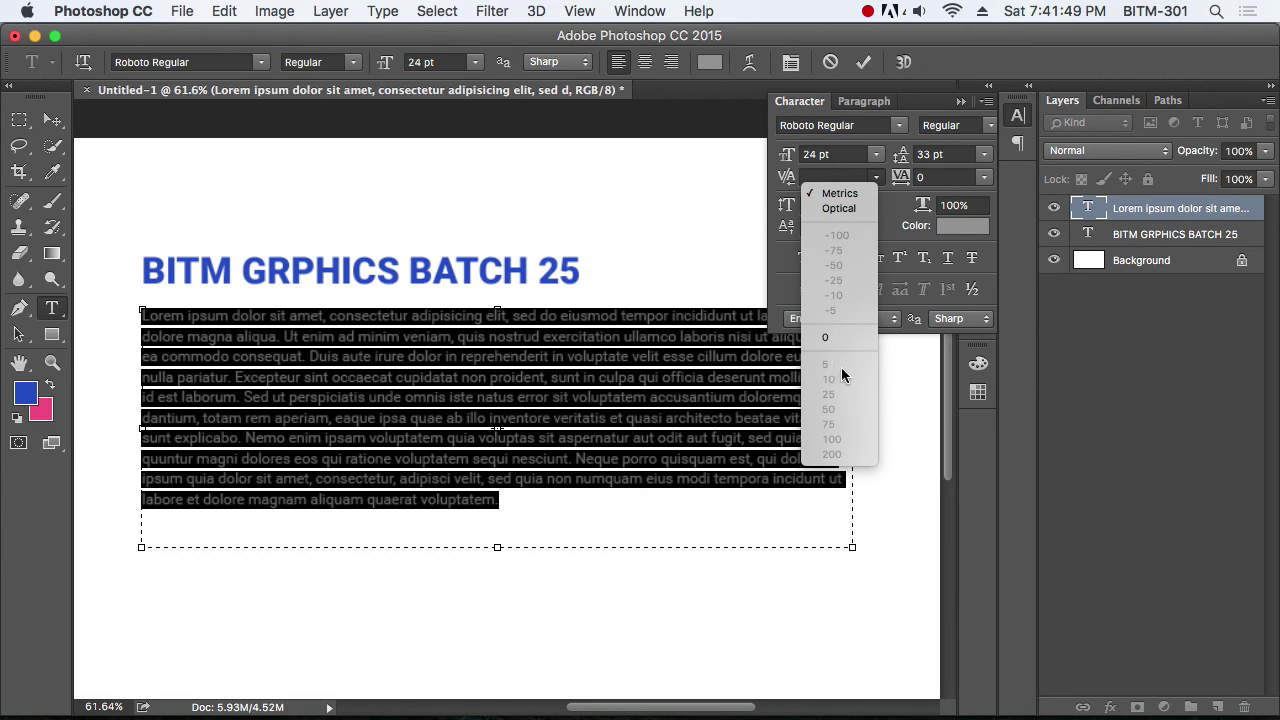
pyautogui.click(879, 181)
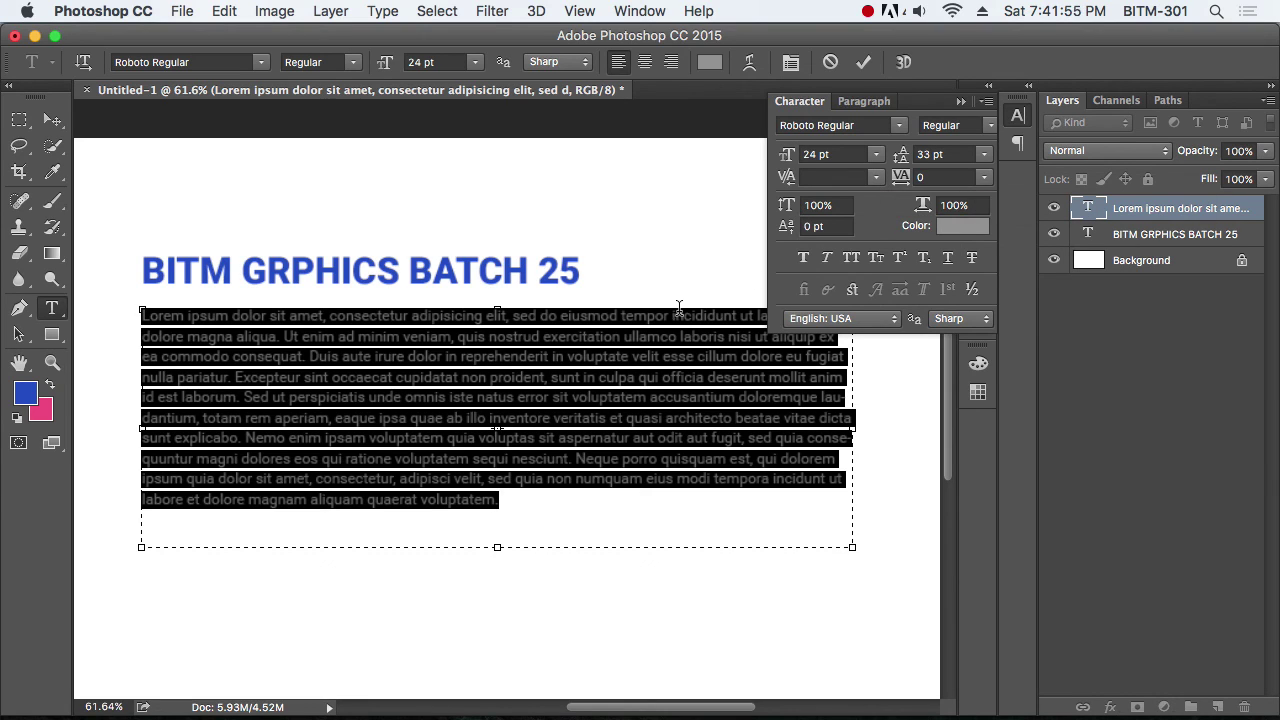
pyautogui.click(497, 337)
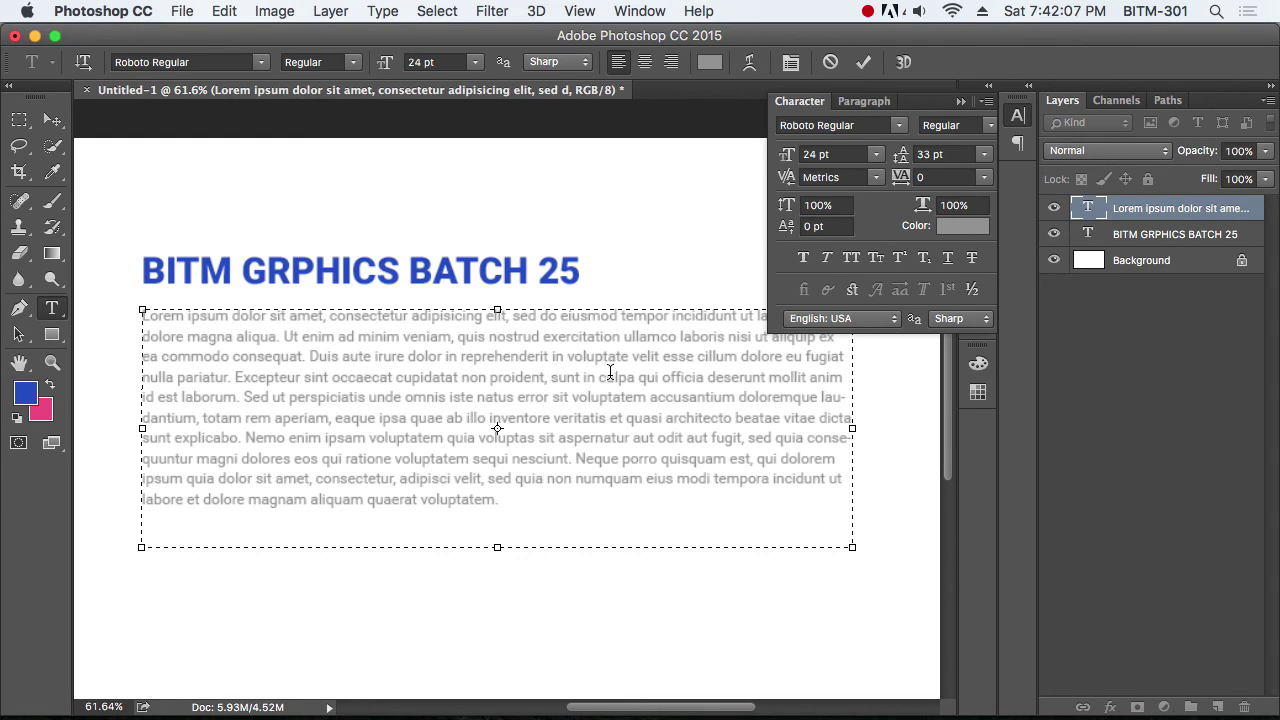
pyautogui.click(879, 182)
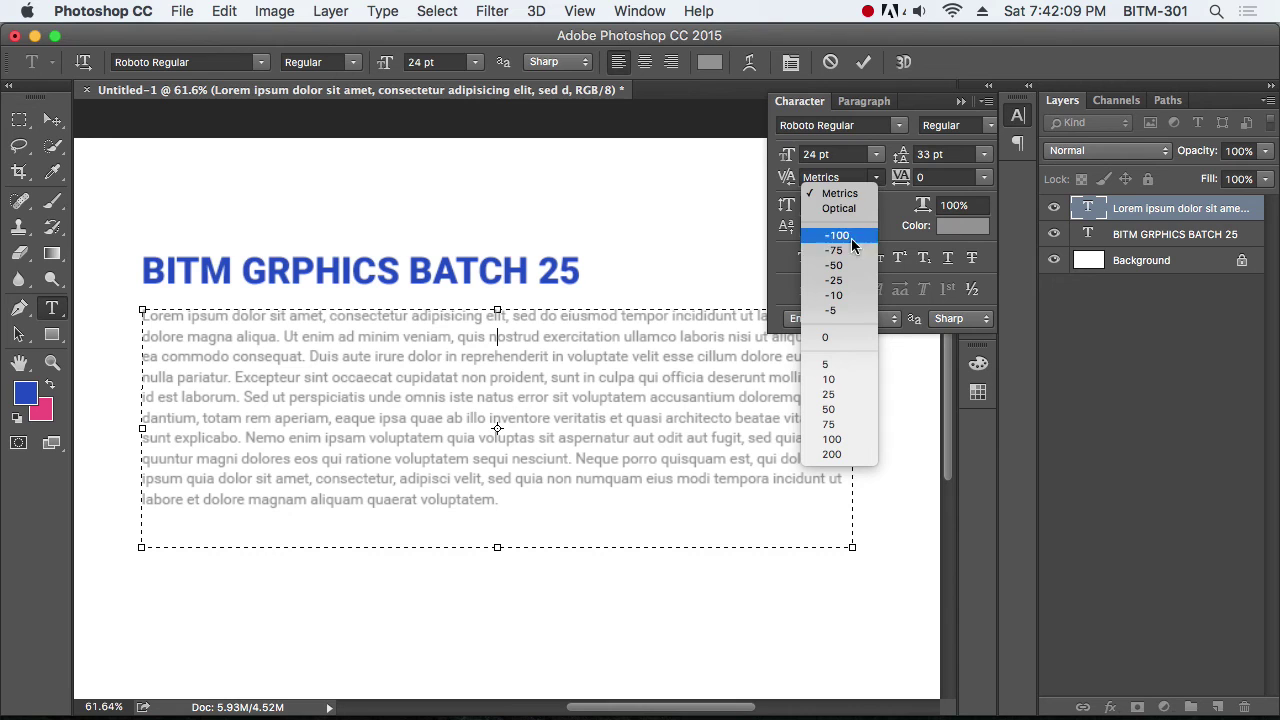
pyautogui.click(833, 455)
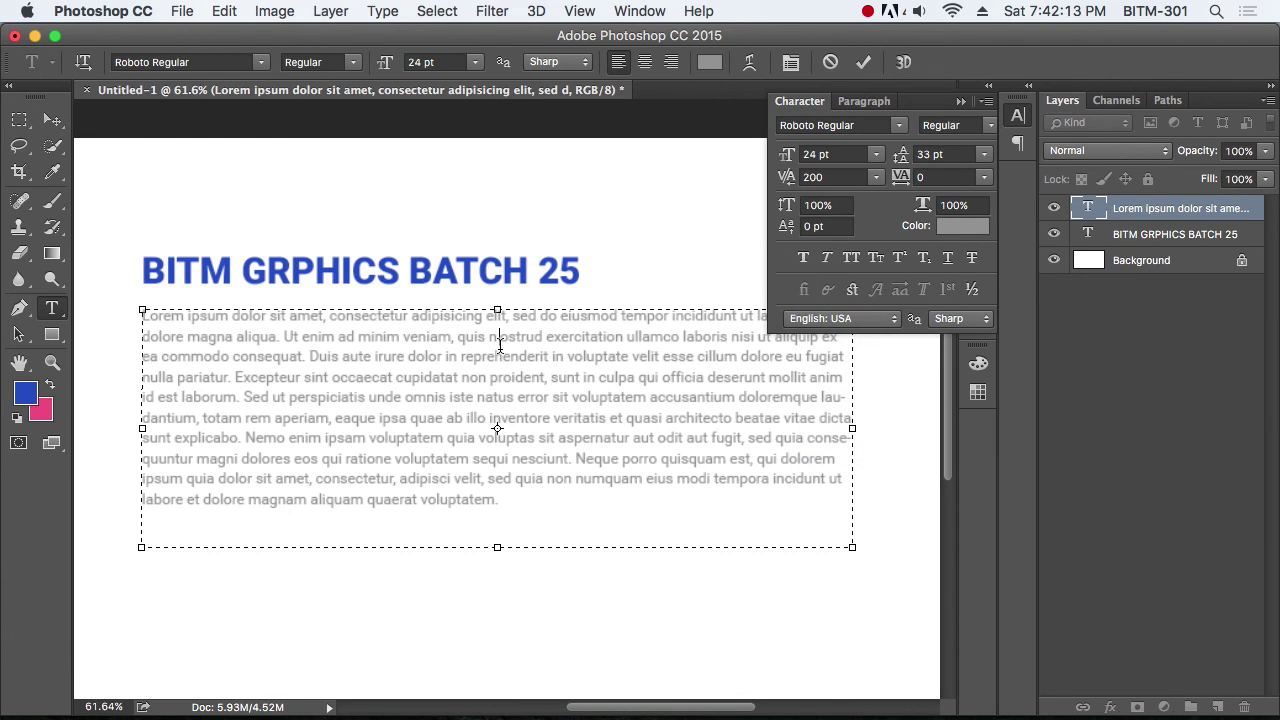
pyautogui.scroll(3, 500, 345)
pyautogui.scroll(3, 500, 345)
pyautogui.scroll(3, 501, 332)
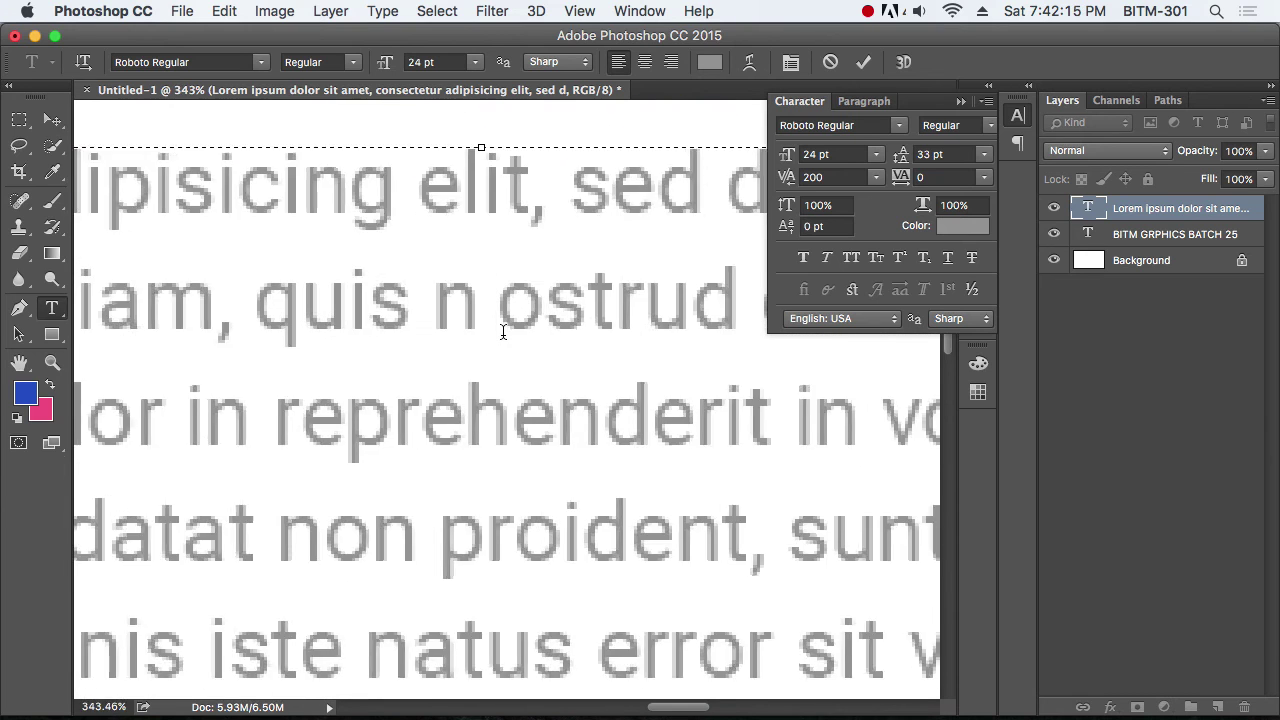
pyautogui.scroll(3, 505, 330)
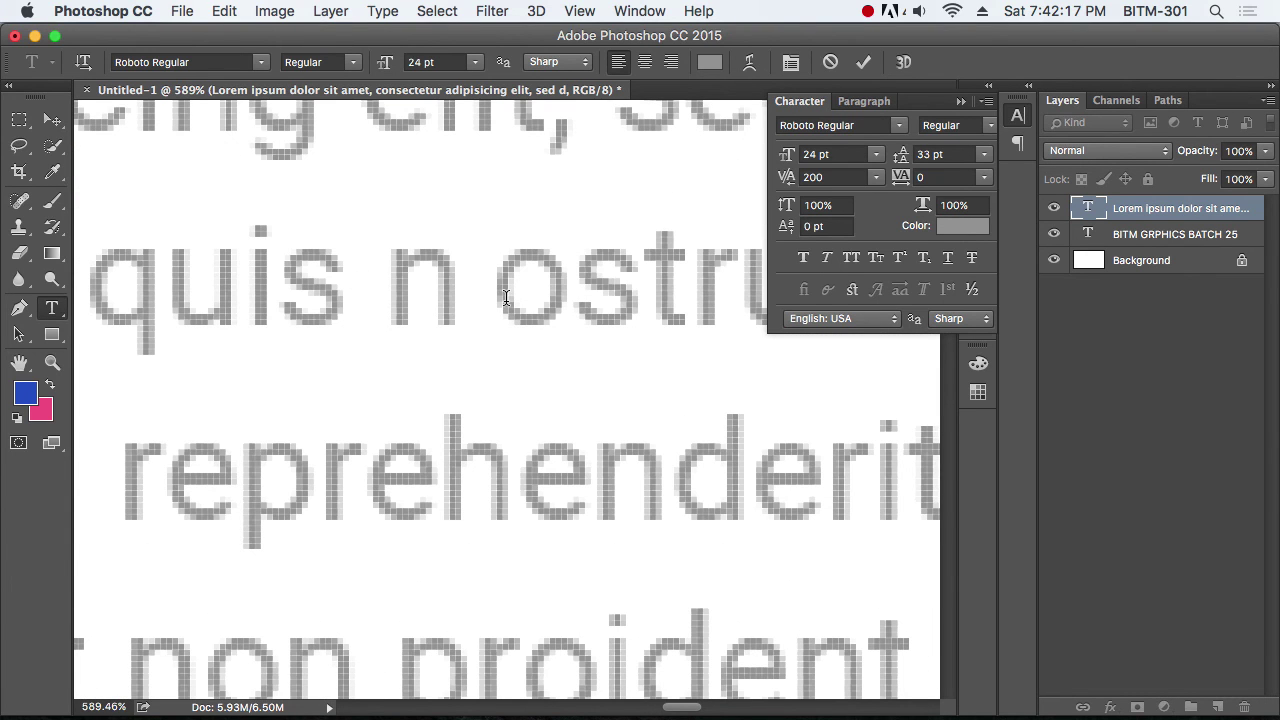
pyautogui.scroll(-3, 563, 330)
pyautogui.scroll(-2, 564, 327)
pyautogui.scroll(-2, 564, 327)
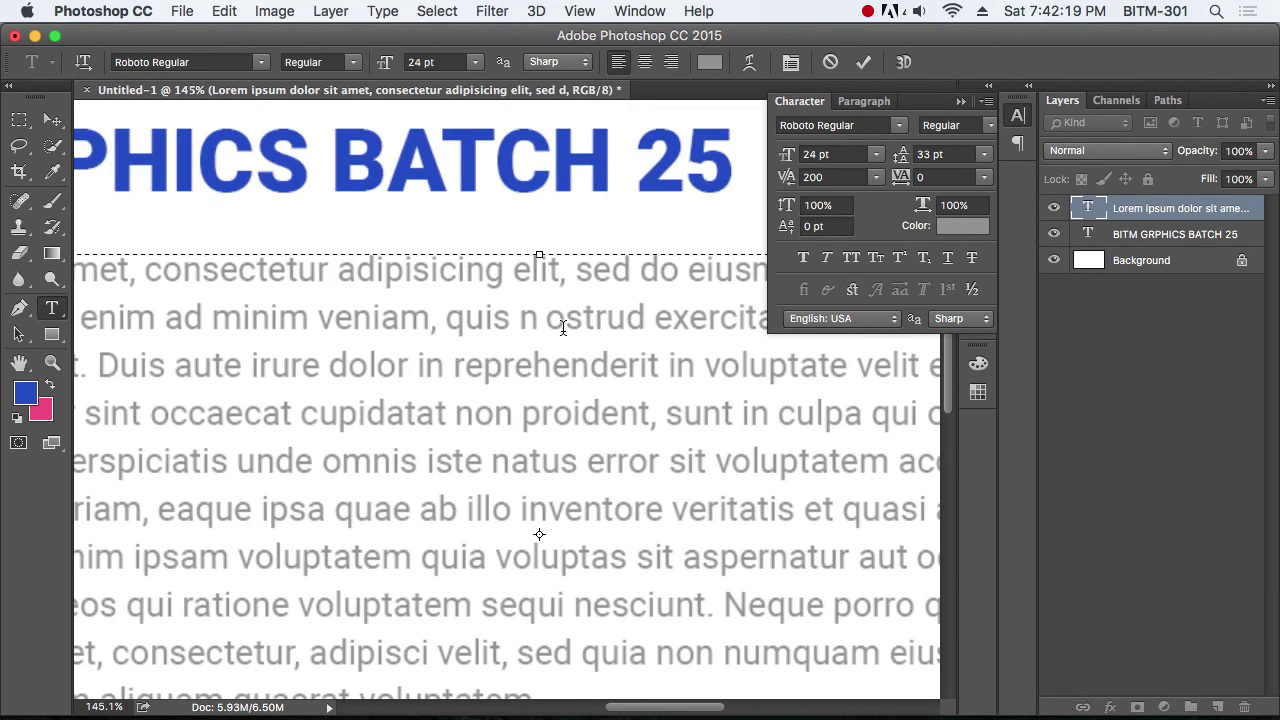
pyautogui.scroll(-1, 563, 327)
pyautogui.scroll(-1, 562, 327)
pyautogui.click(558, 328)
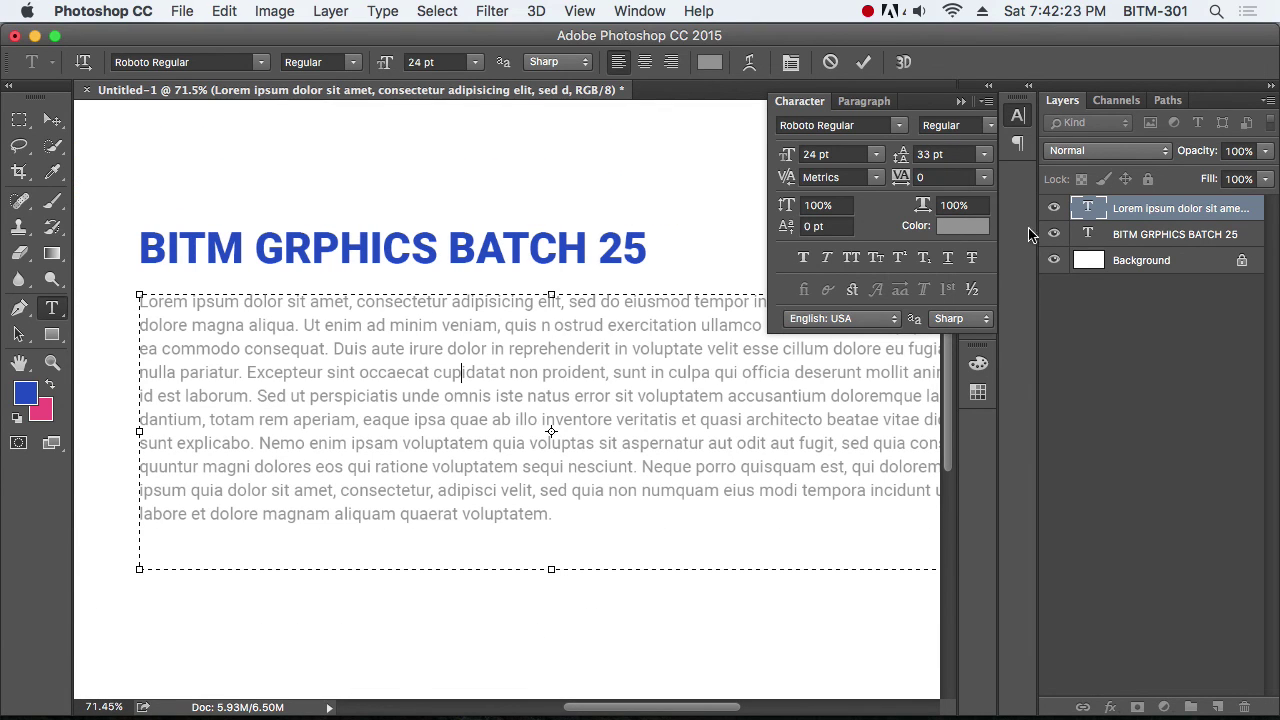
pyautogui.click(985, 178)
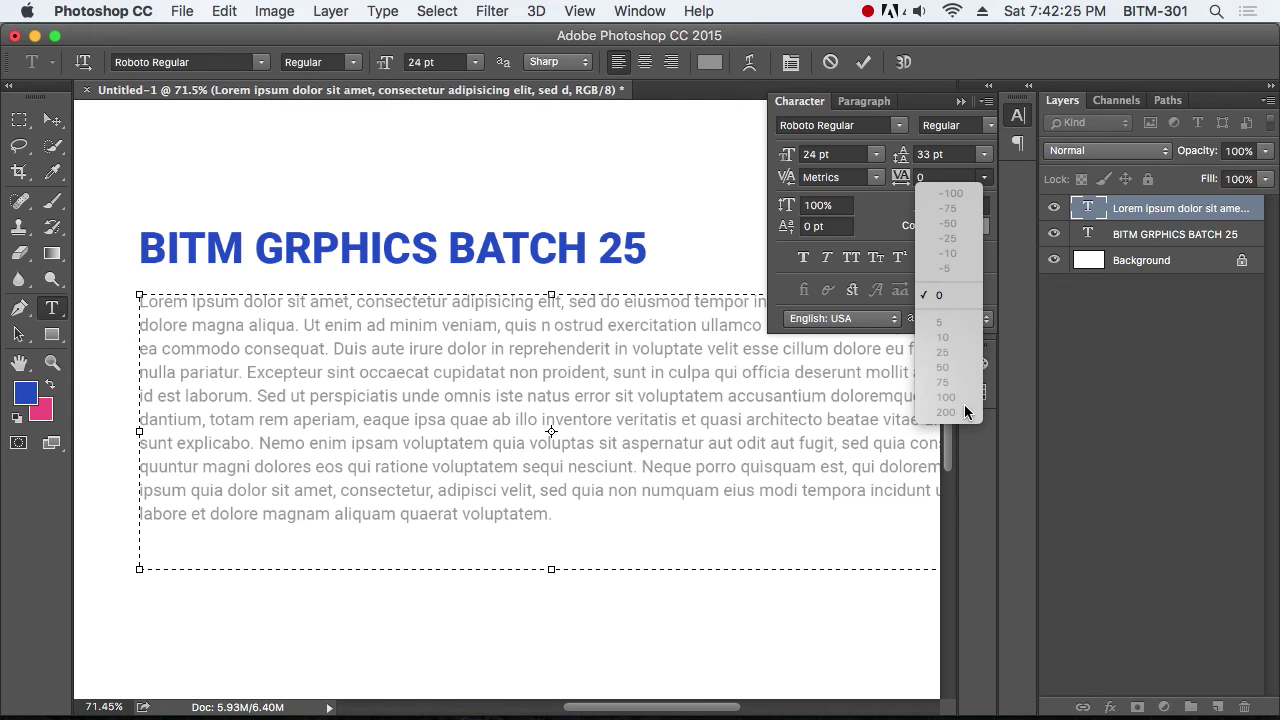
pyautogui.click(989, 180)
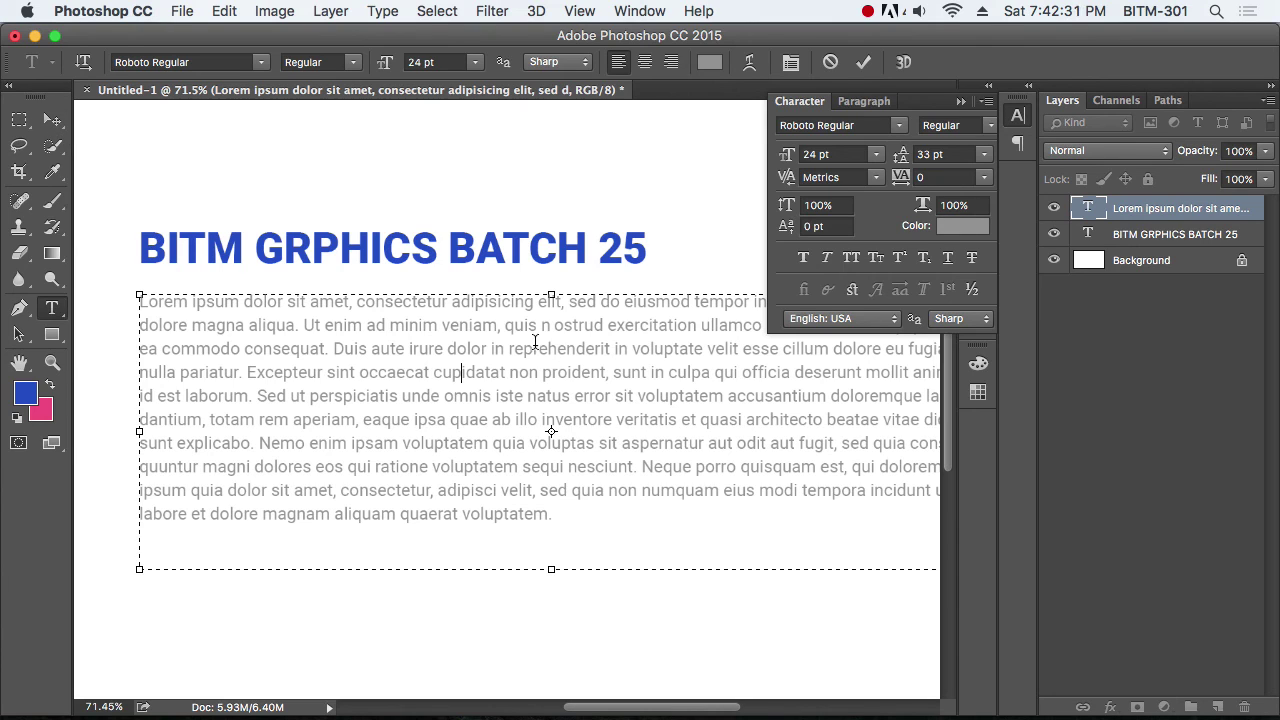
# Step: Set kerning to 0 at the gap so it reads 'quis nostrud'
pyautogui.click(830, 177)
pyautogui.write('200')
pyautogui.press('Return')
pyautogui.write('0')
pyautogui.press('Return')
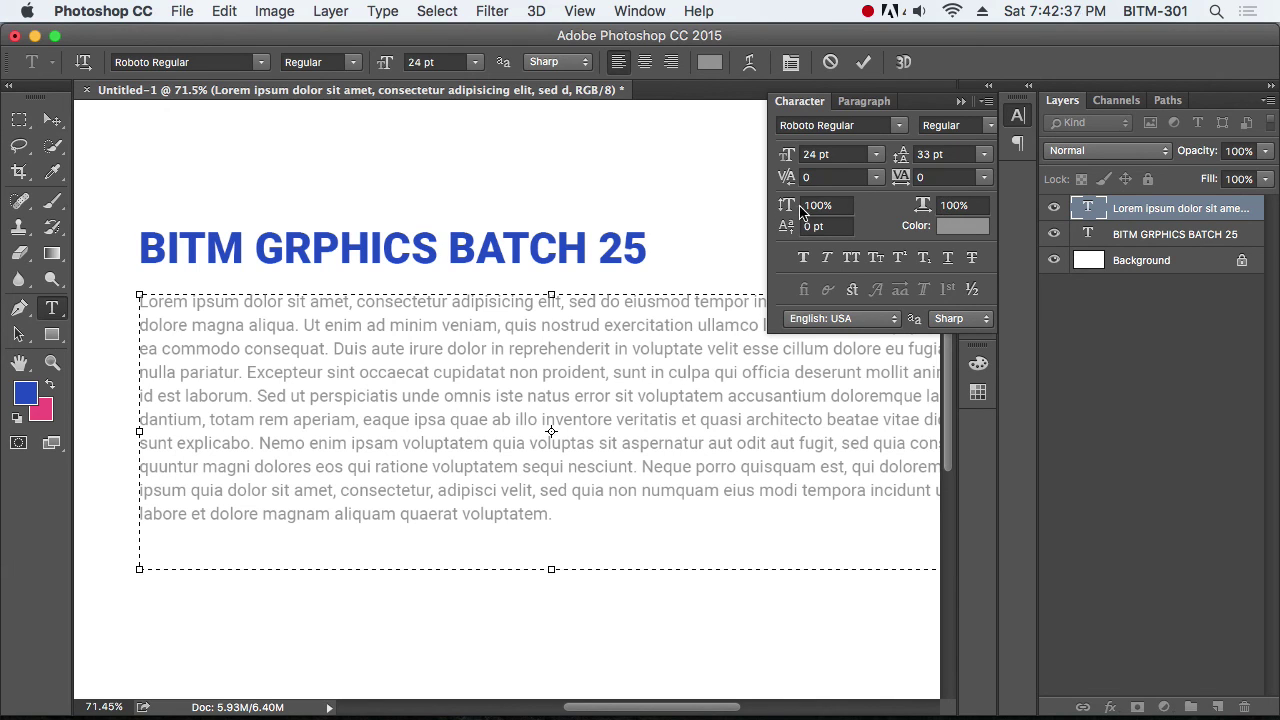
# Step: Stretch the whole paragraph to 200% vertical scale
pyautogui.click(465, 348)
pyautogui.hotkey('ctrl', 'a')
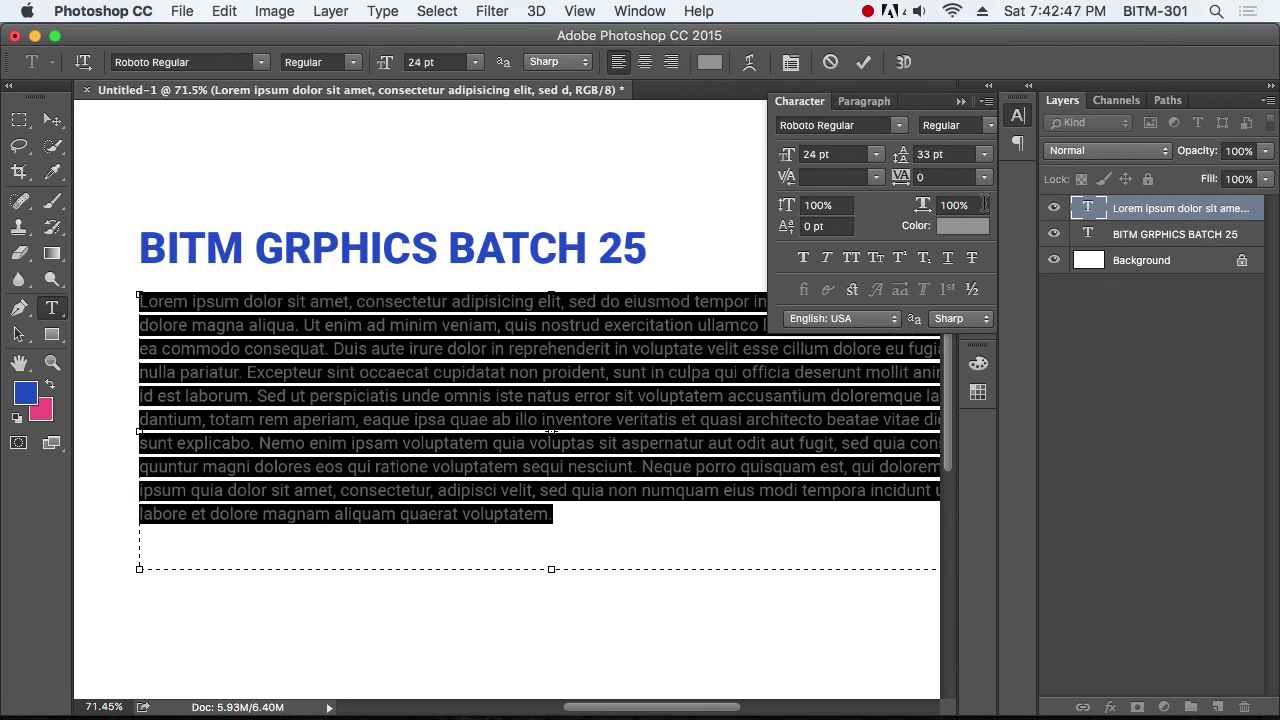
pyautogui.click(840, 205)
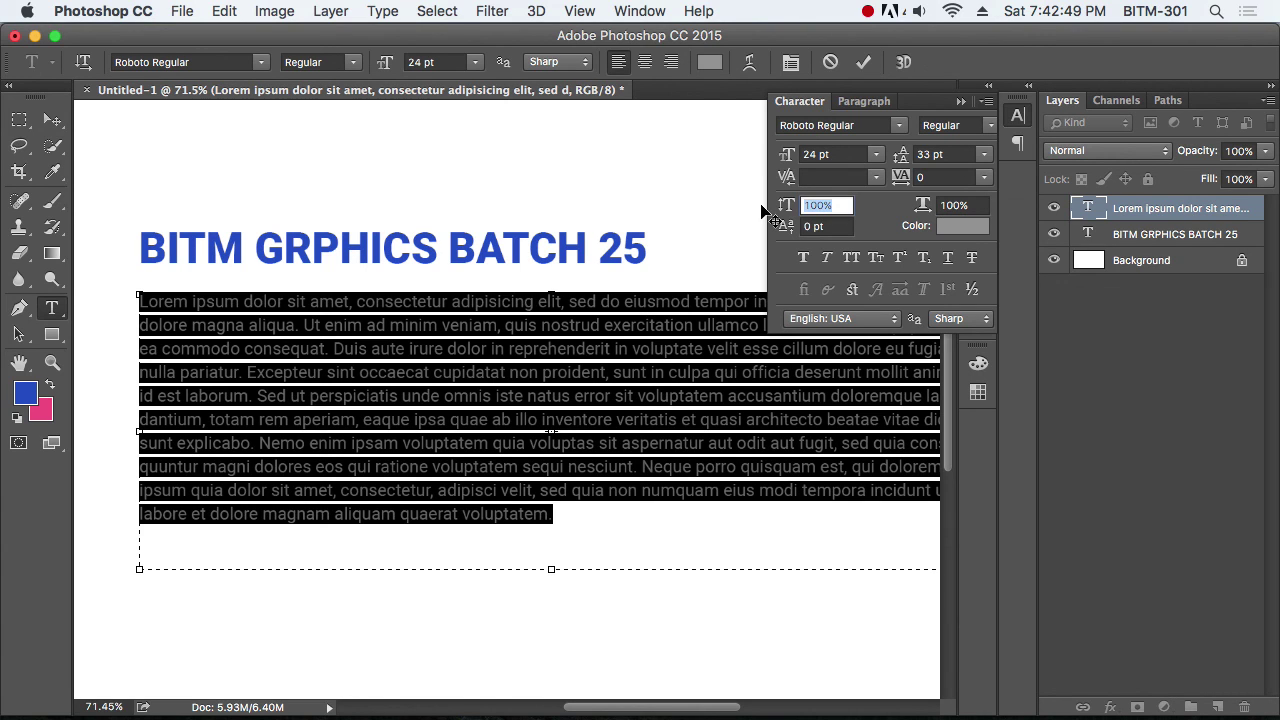
pyautogui.write('200')
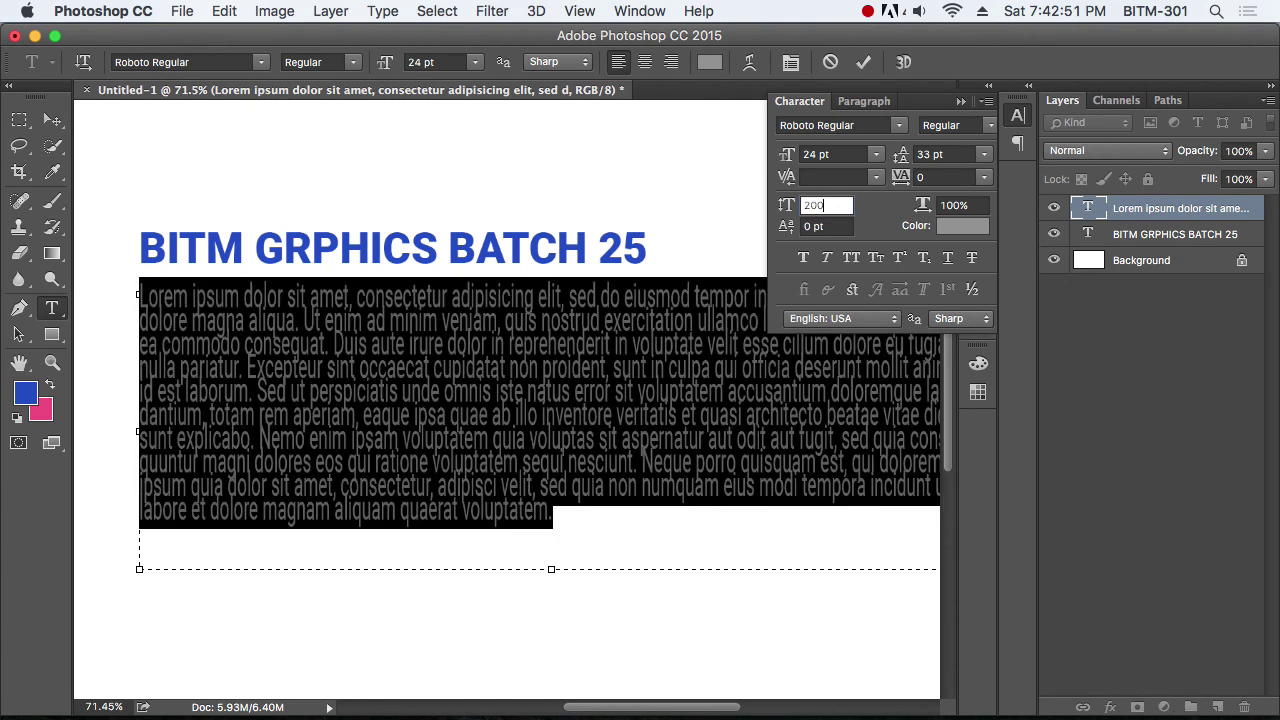
pyautogui.scroll(3, 503, 347)
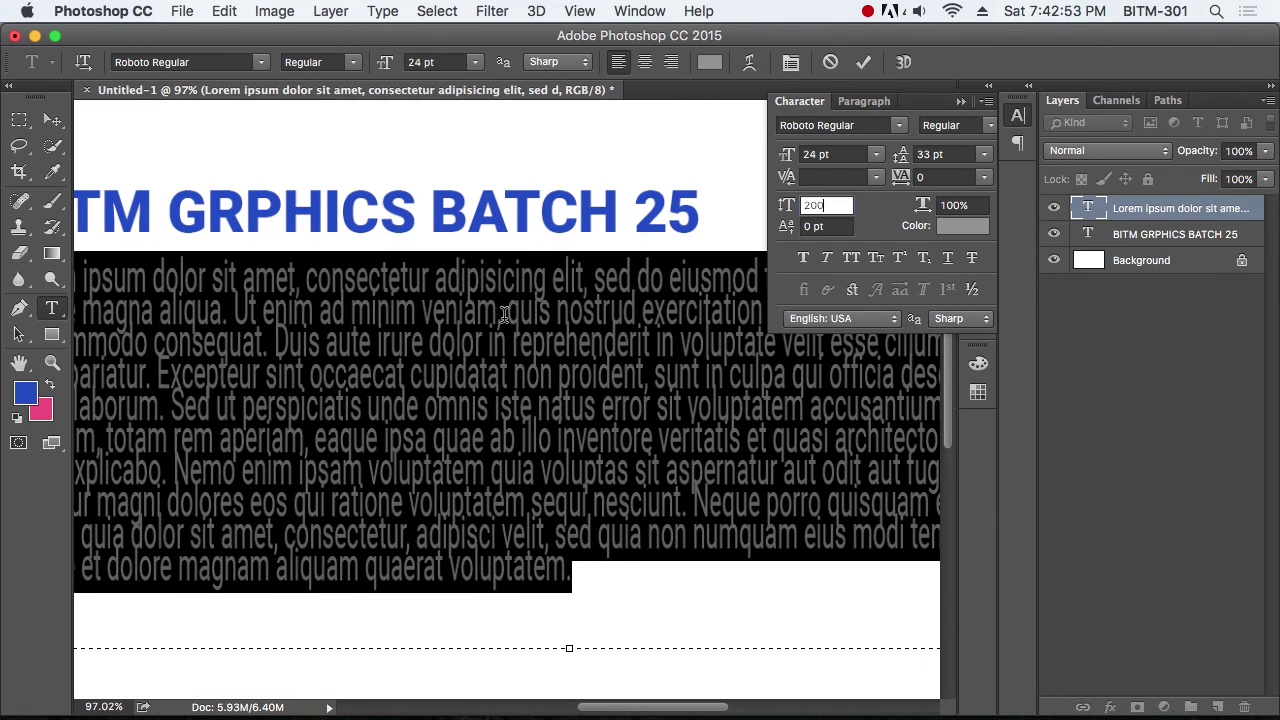
pyautogui.click(628, 372)
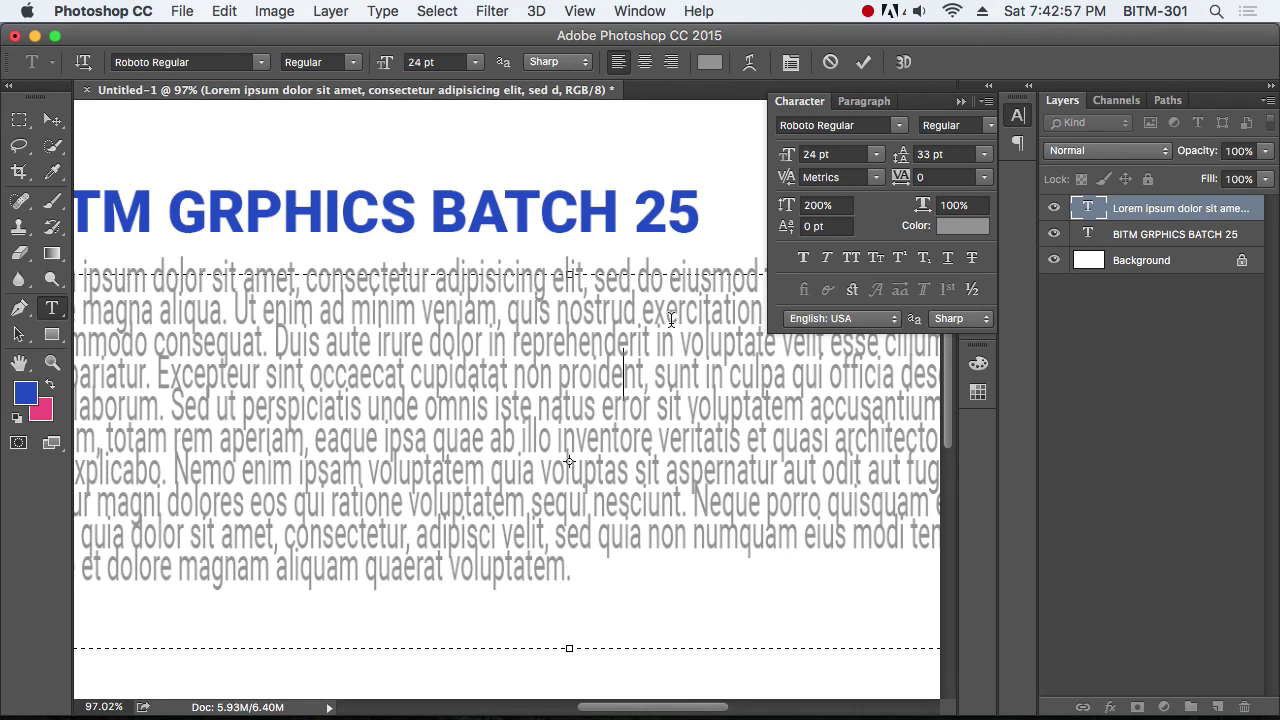
# Step: Return the paragraph's vertical scale to 100%
pyautogui.press('super+a')
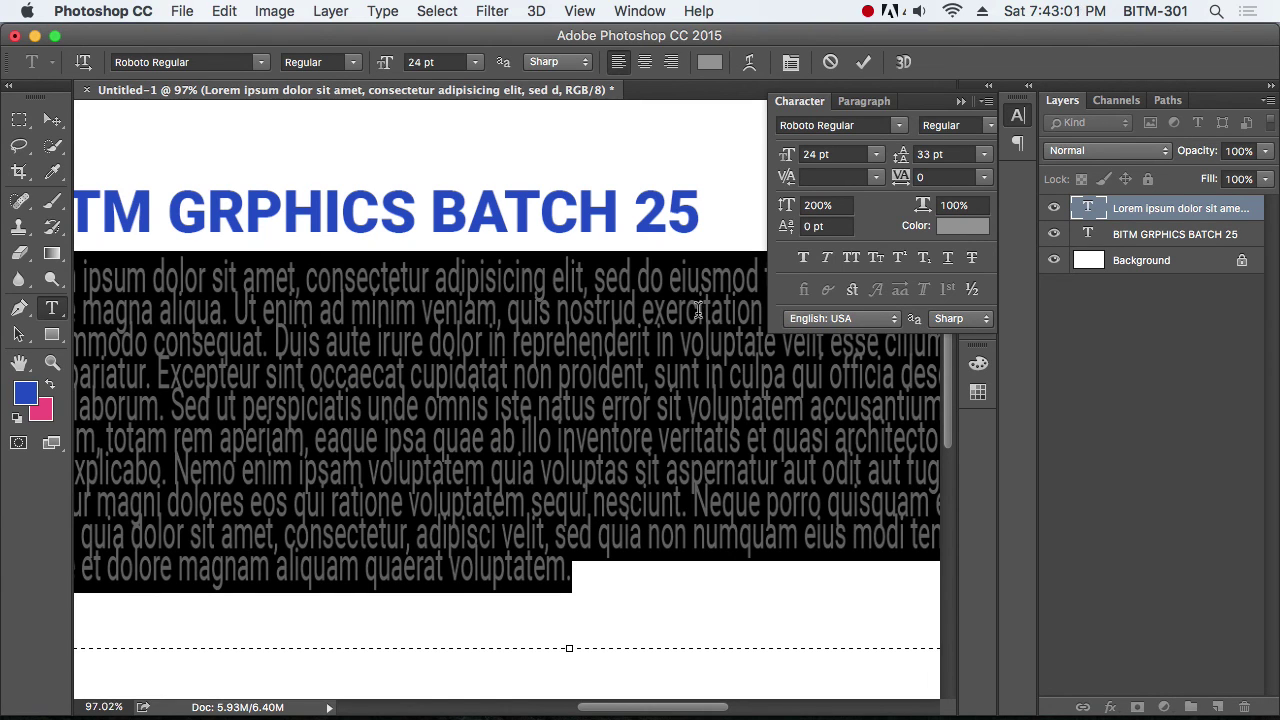
pyautogui.click(840, 204)
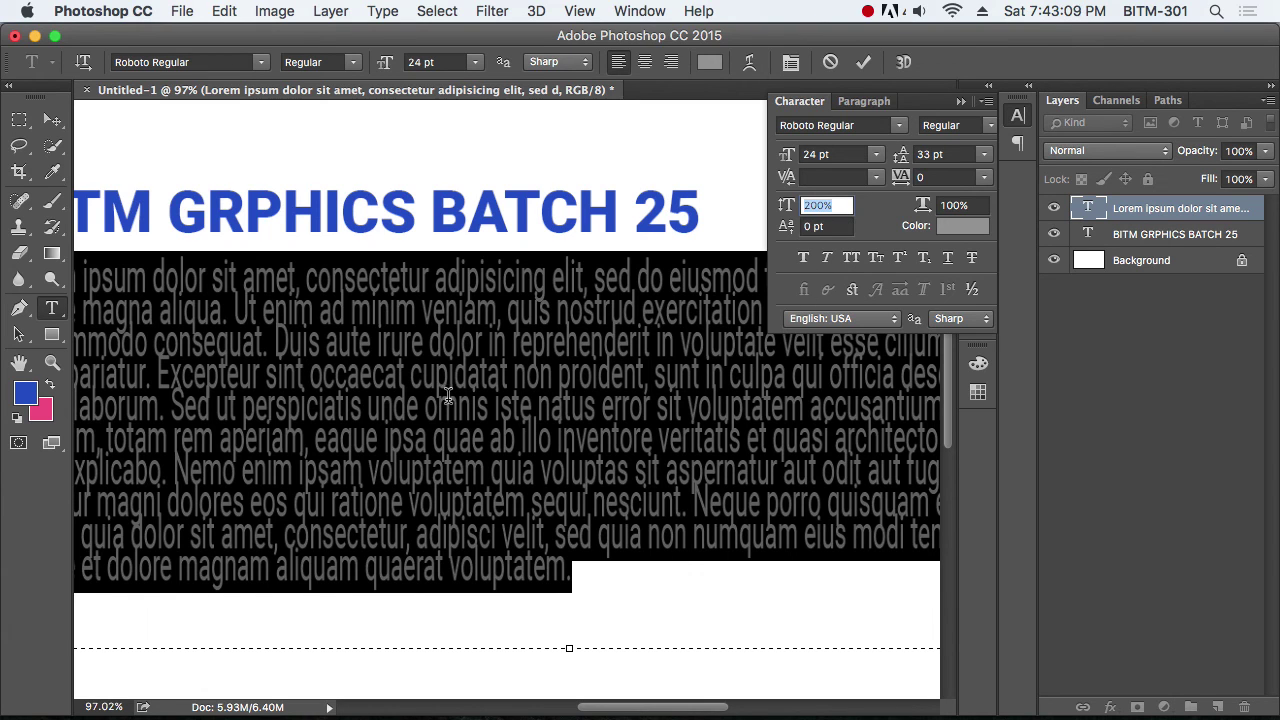
pyautogui.write('100')
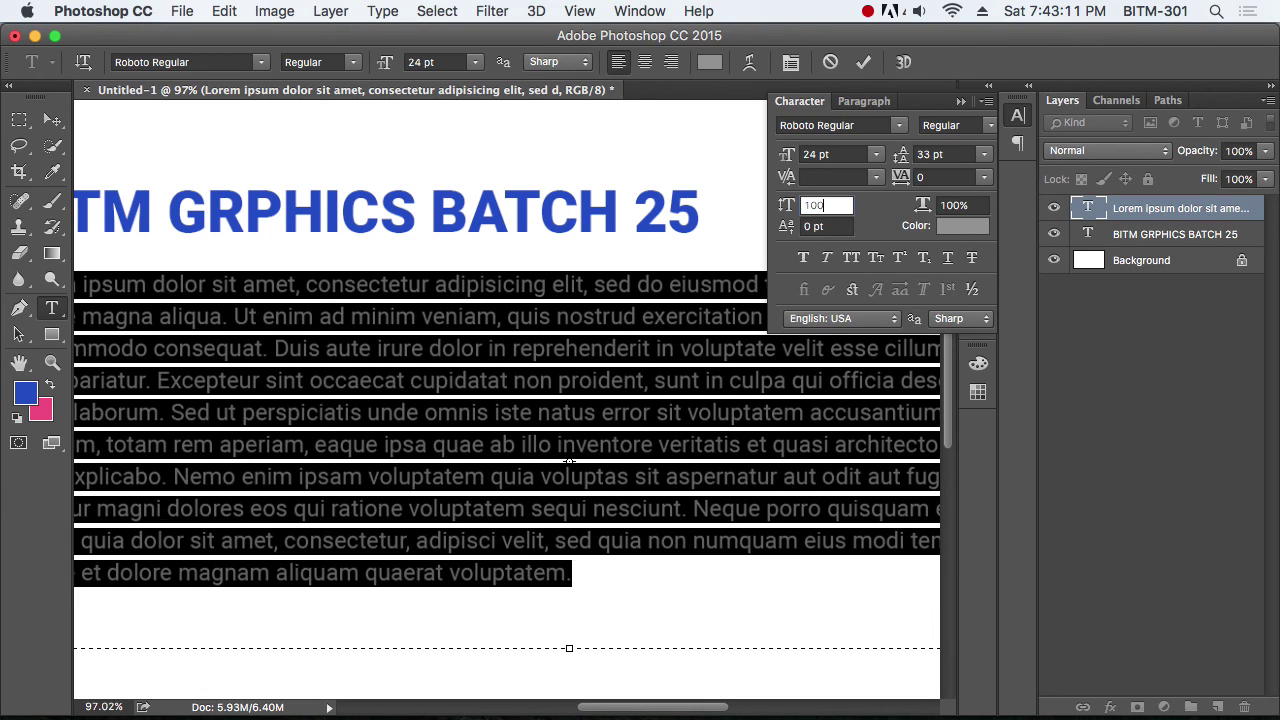
pyautogui.press('Return')
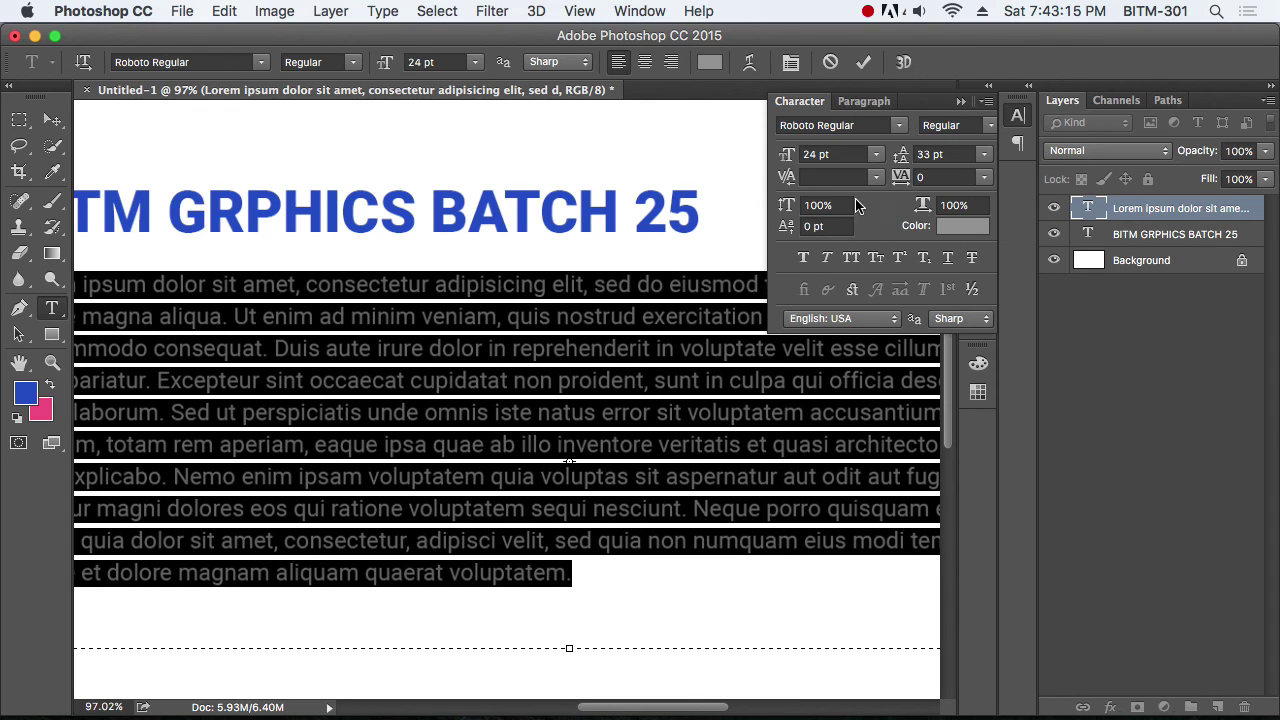
pyautogui.scroll(-3, 608, 350)
pyautogui.click(608, 352)
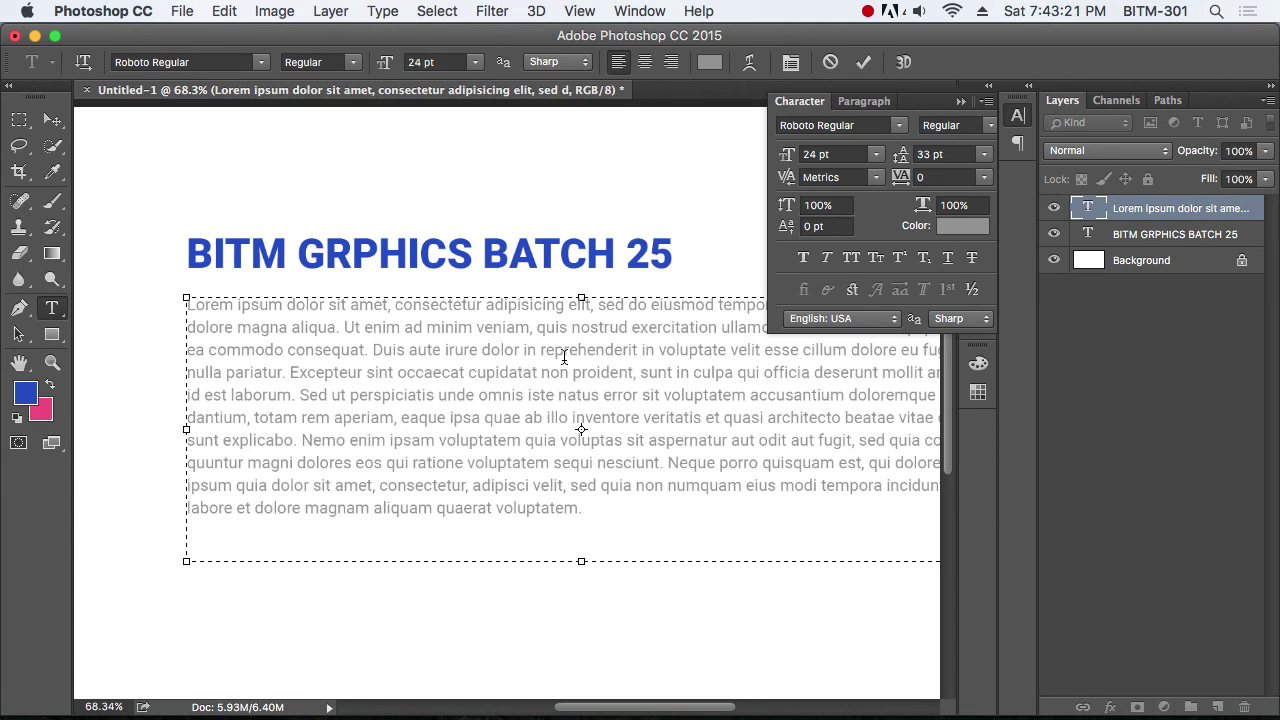
pyautogui.hotkey('ctrl', 'a')
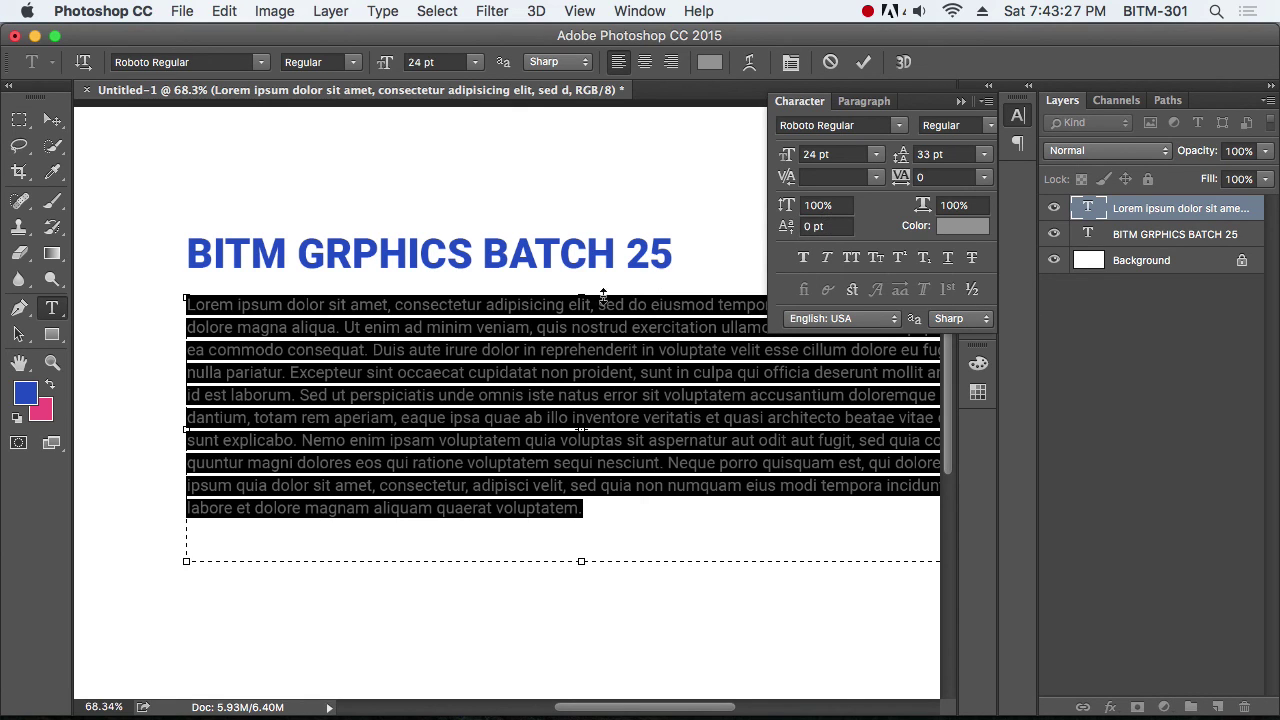
# Step: Deselect the paragraph and enter editing on the BITM GRPHICS BATCH 25 heading
pyautogui.click(360, 439)
pyautogui.scroll(3, 363, 318)
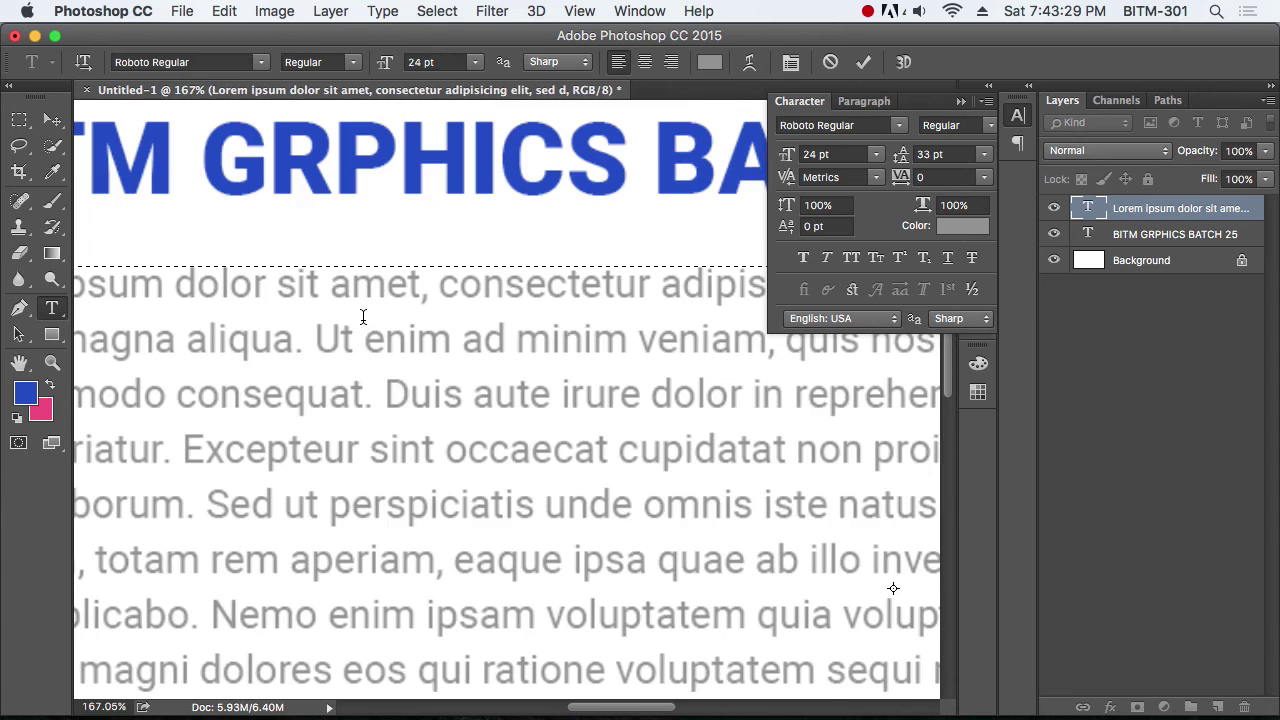
pyautogui.scroll(3, 365, 315)
pyautogui.scroll(-3, 492, 324)
pyautogui.scroll(-2, 492, 324)
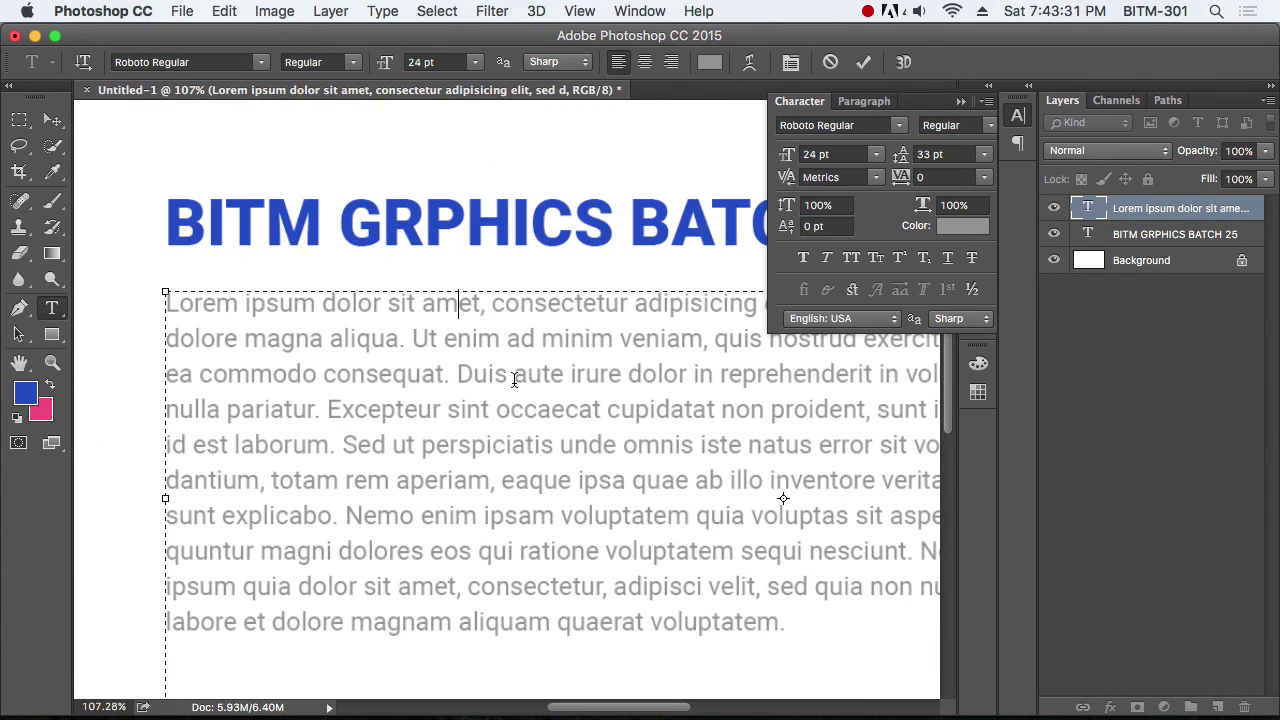
pyautogui.scroll(-4, 510, 470)
pyautogui.click(52, 119)
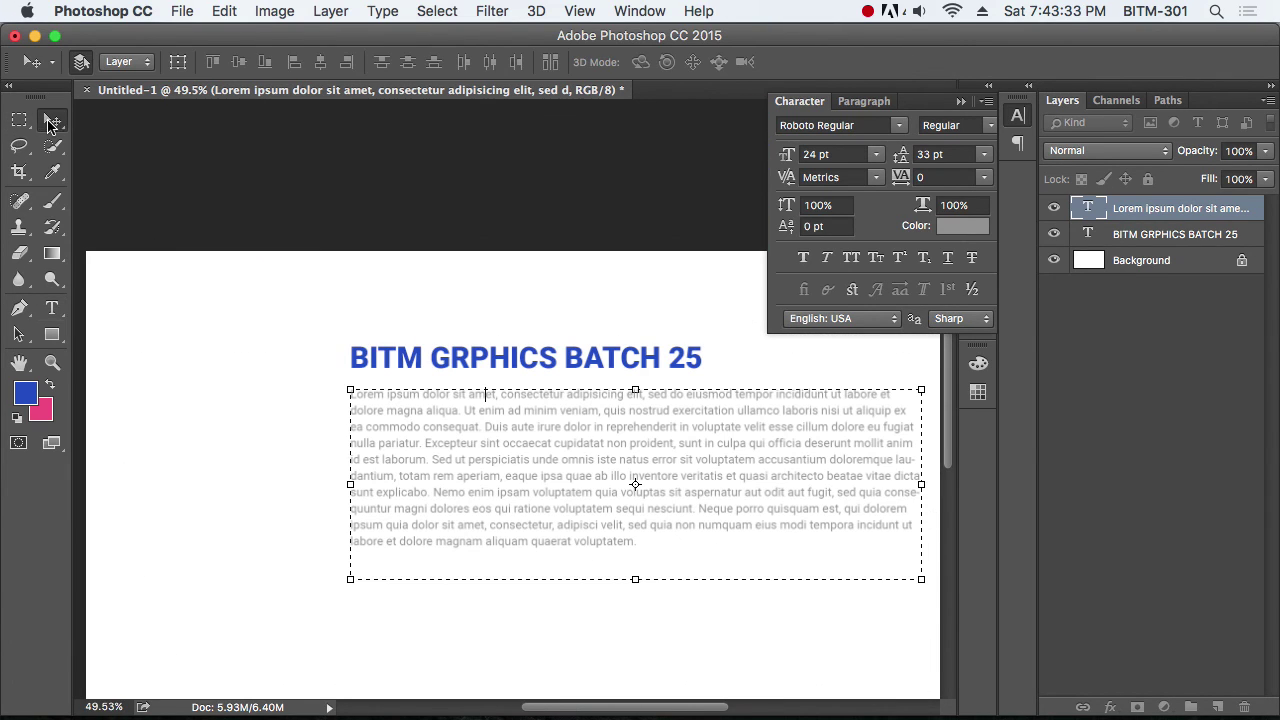
pyautogui.scroll(1, 520, 360)
pyautogui.scroll(2, 518, 358)
pyautogui.doubleClick(497, 370)
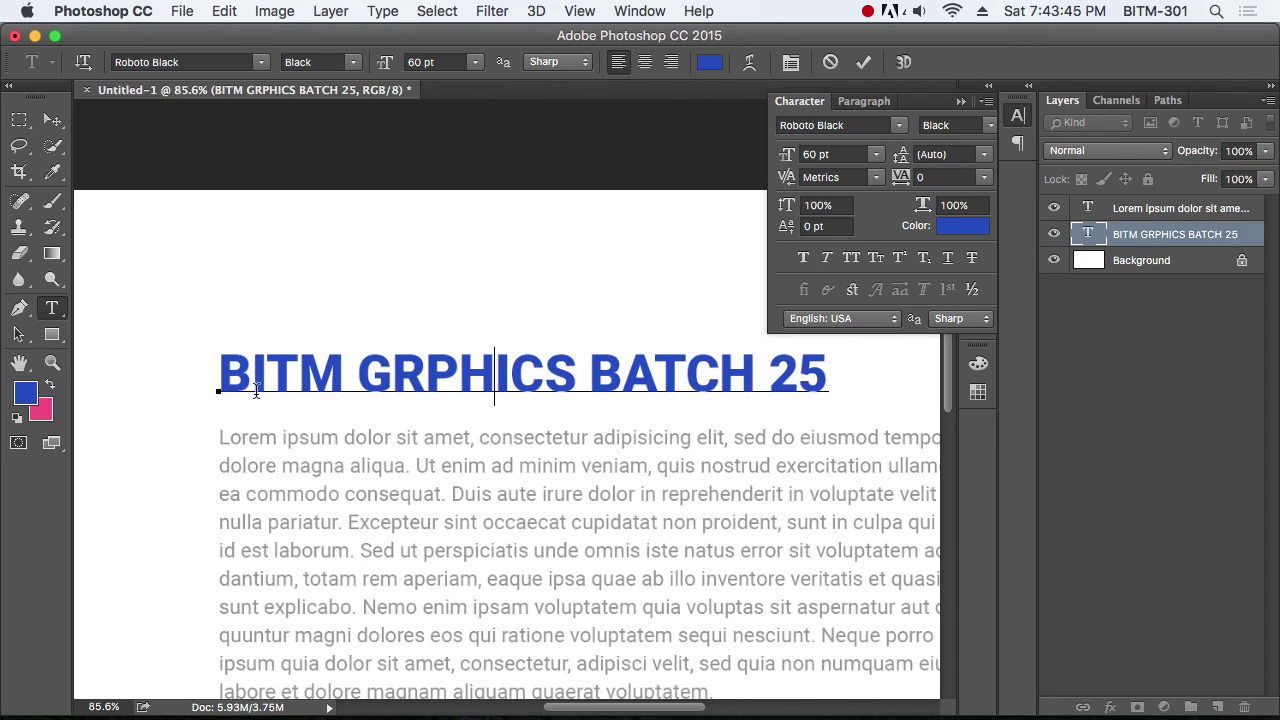
# Step: Select the heading's first letter B, try a baseline shift, then reset it to 0 pt
pyautogui.moveTo(251, 378); pyautogui.dragTo(214, 381)
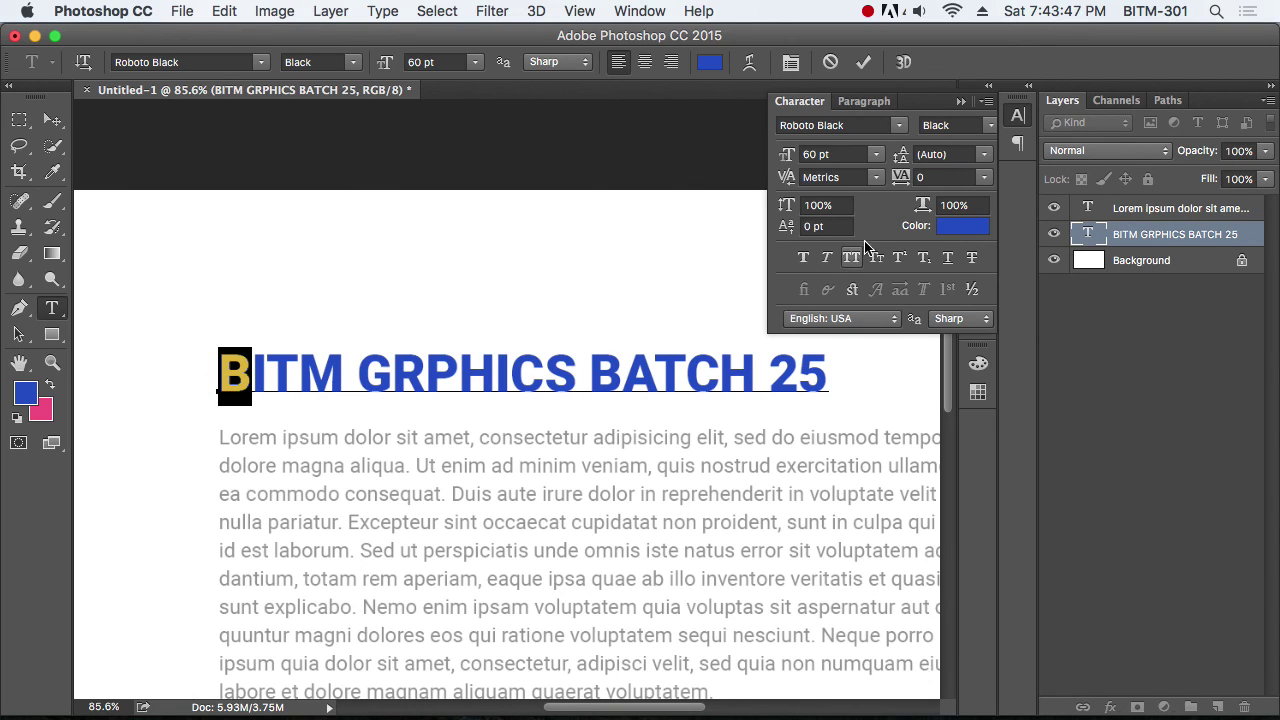
pyautogui.click(837, 228)
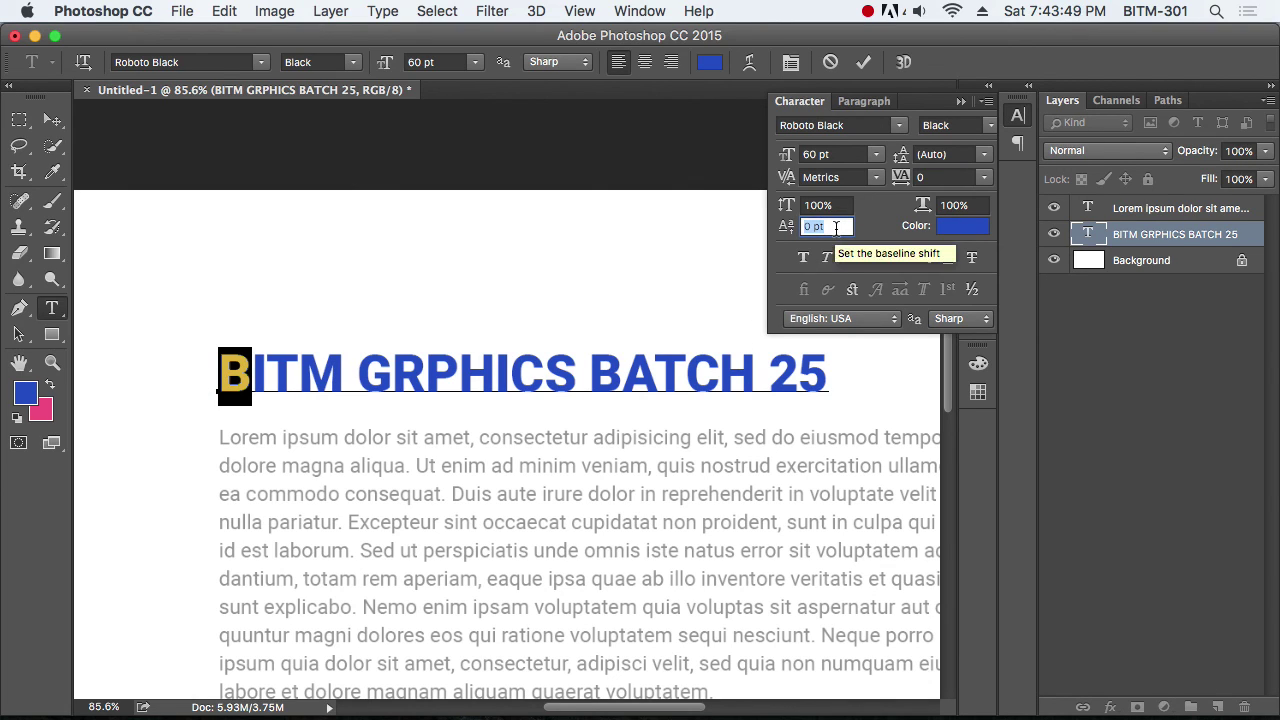
pyautogui.press('Up')
pyautogui.press('Up')
pyautogui.press('Up')
pyautogui.press('Up')
pyautogui.press('Up')
pyautogui.press('Up')
pyautogui.press('Up')
pyautogui.press('Up')
pyautogui.press('Up')
pyautogui.press('Up')
pyautogui.press('Up')
pyautogui.press('Up')
pyautogui.press('Up')
pyautogui.press('Up')
pyautogui.press('Up')
pyautogui.press('Up')
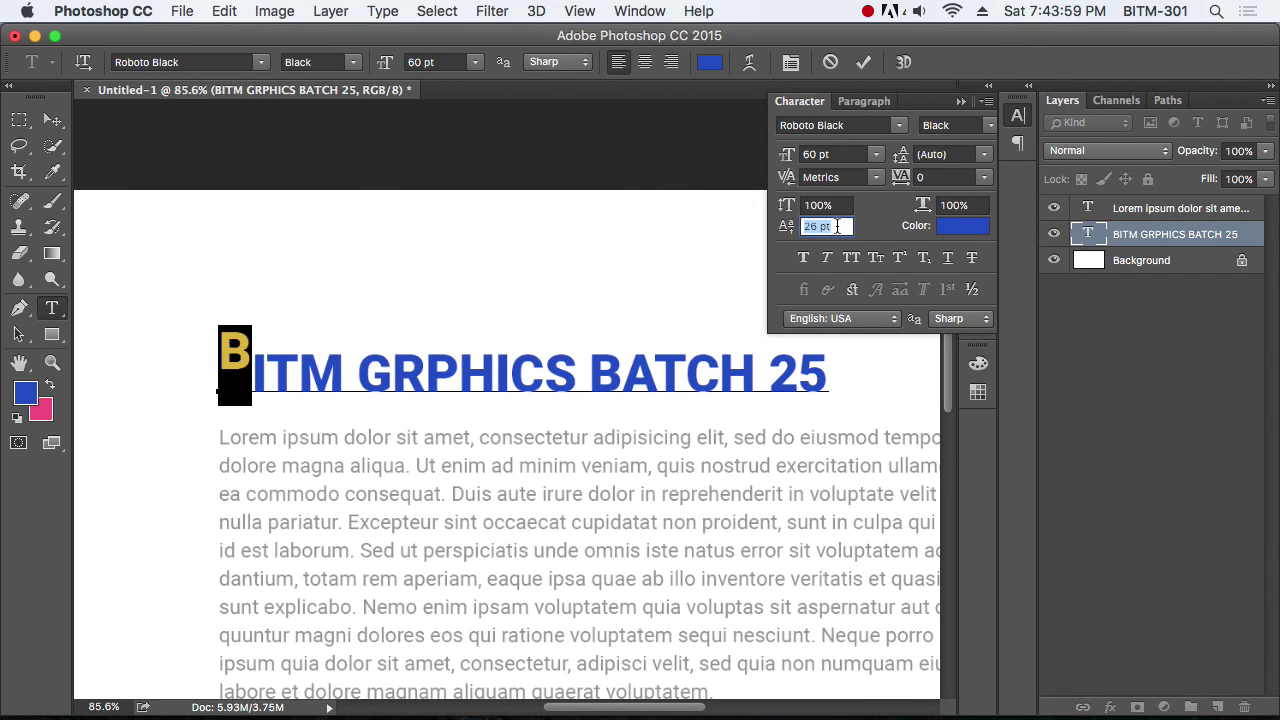
pyautogui.moveTo(783, 229); pyautogui.dragTo(782, 229)
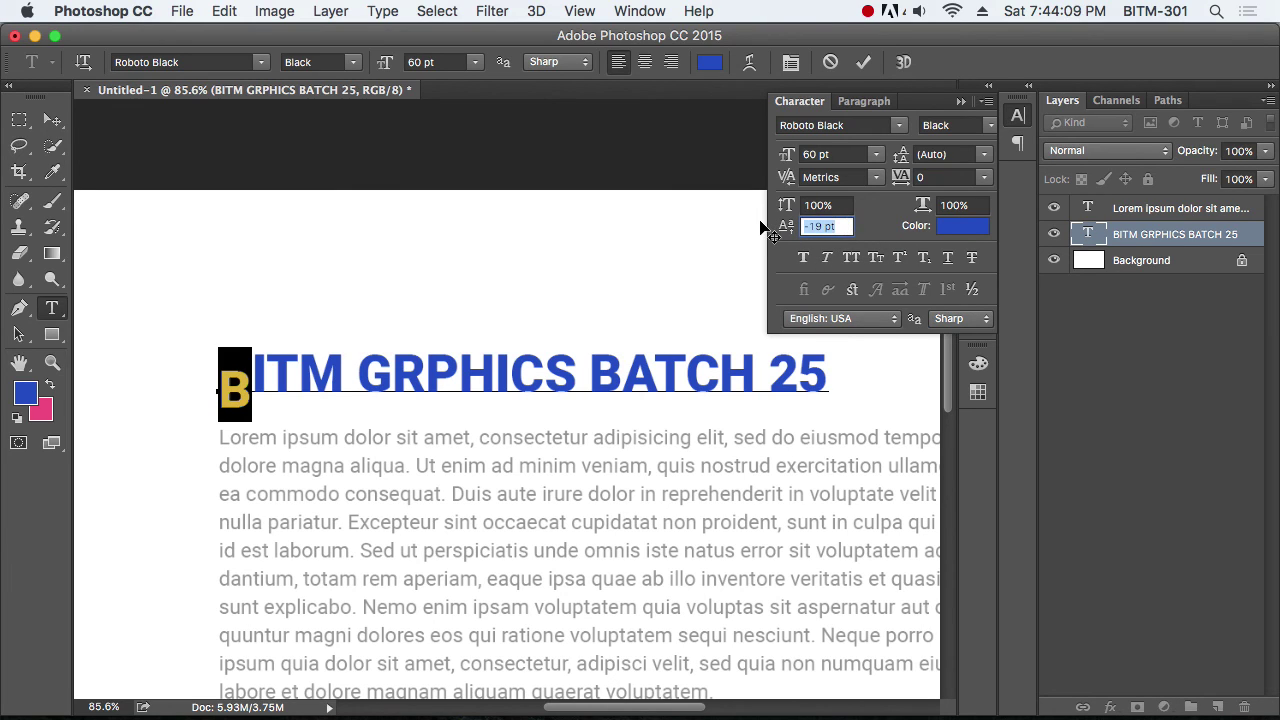
pyautogui.write('0')
pyautogui.press('Return')
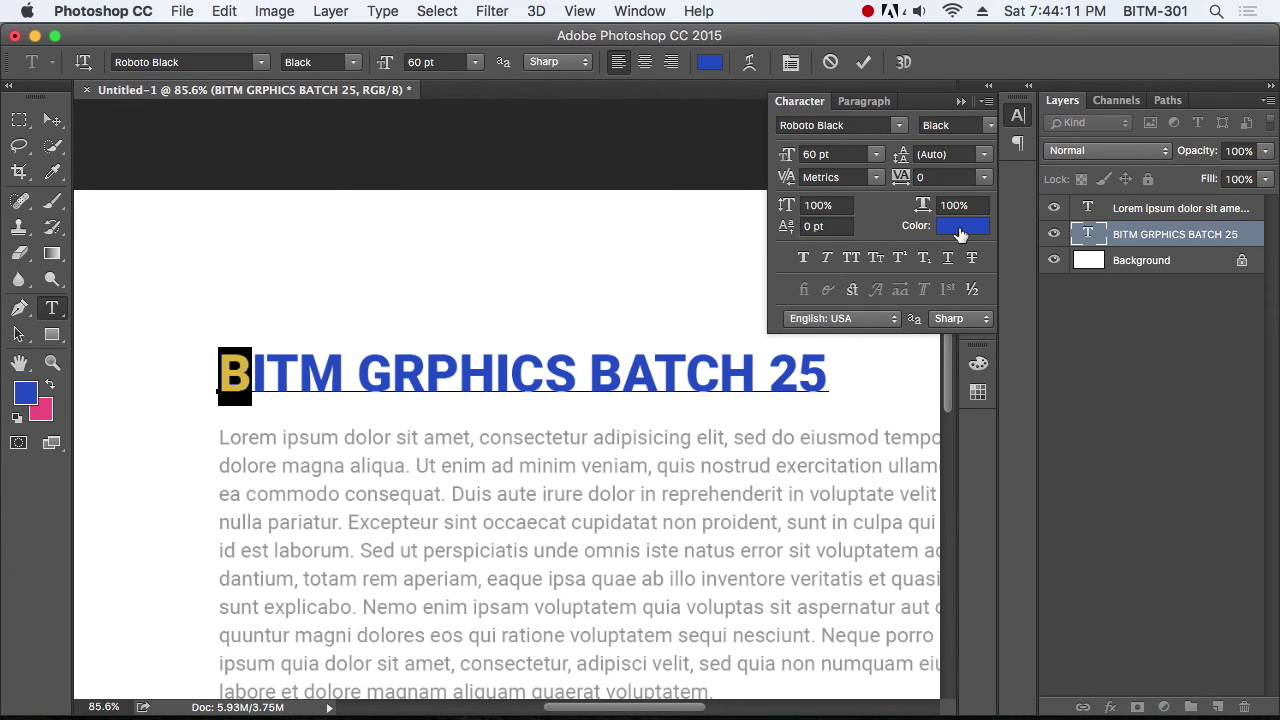
# Step: Colour the letter B black, #000104
pyautogui.click(960, 228)
pyautogui.moveTo(754, 508); pyautogui.dragTo(793, 522)
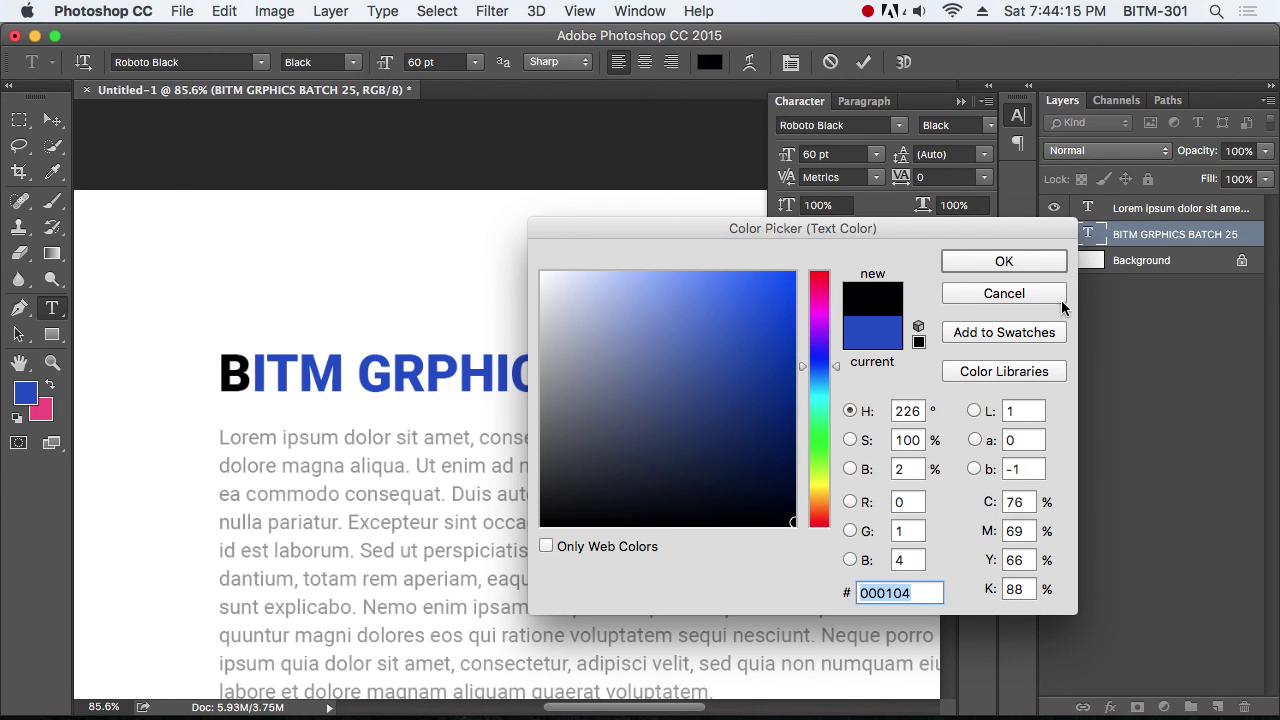
pyautogui.click(1034, 263)
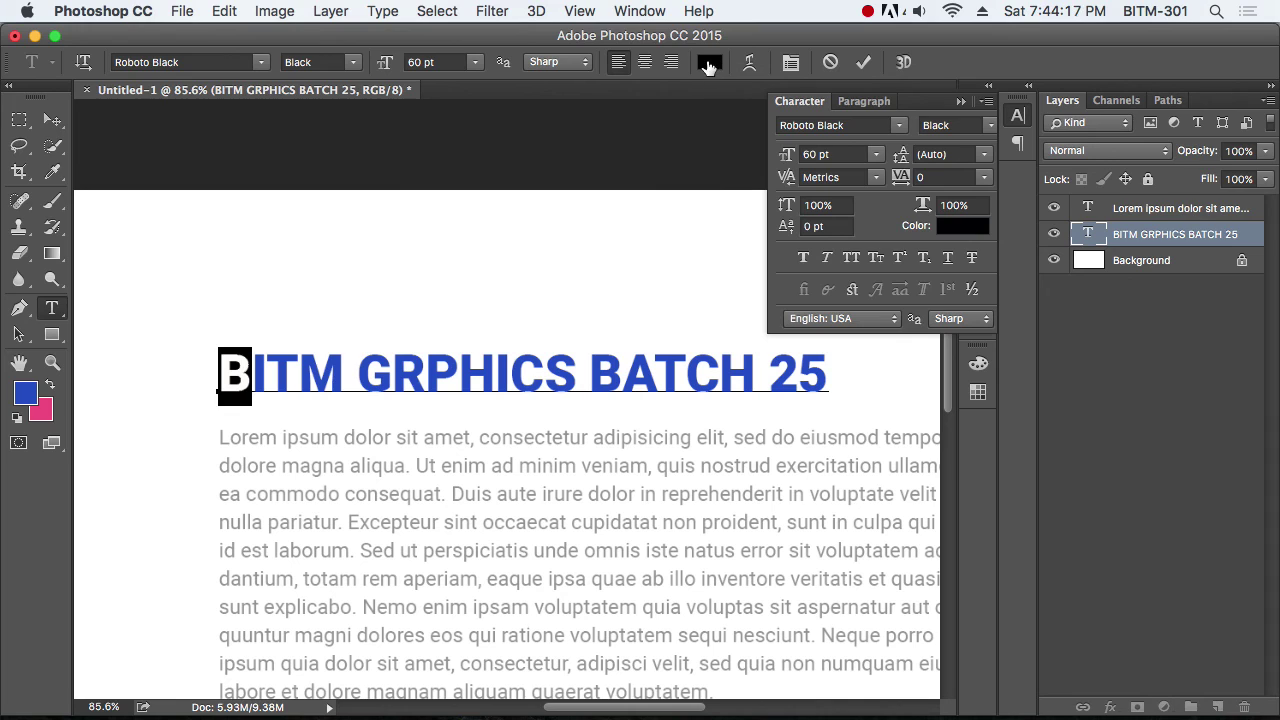
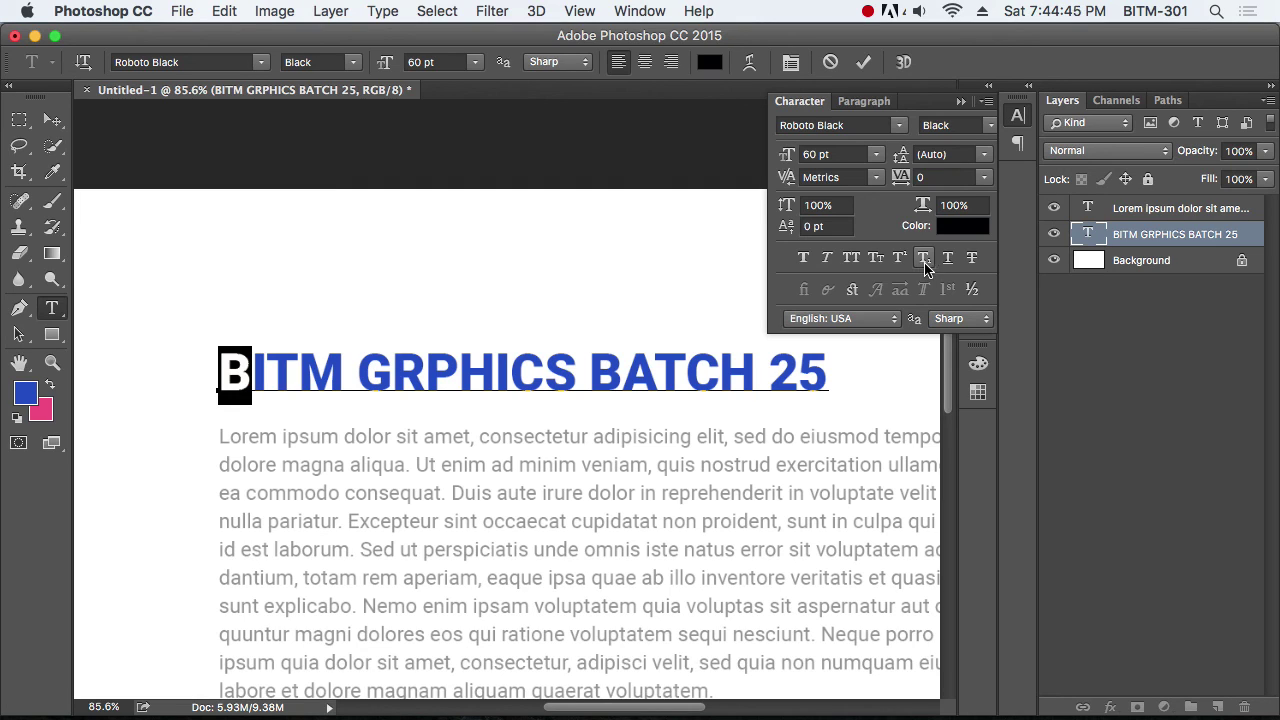
# Step: Commit the heading and underline the body's second-line phrase ending 'minim veniam,'
pyautogui.click(924, 261)
pyautogui.hotkey('ctrl', 'Return')
pyautogui.click(434, 471)
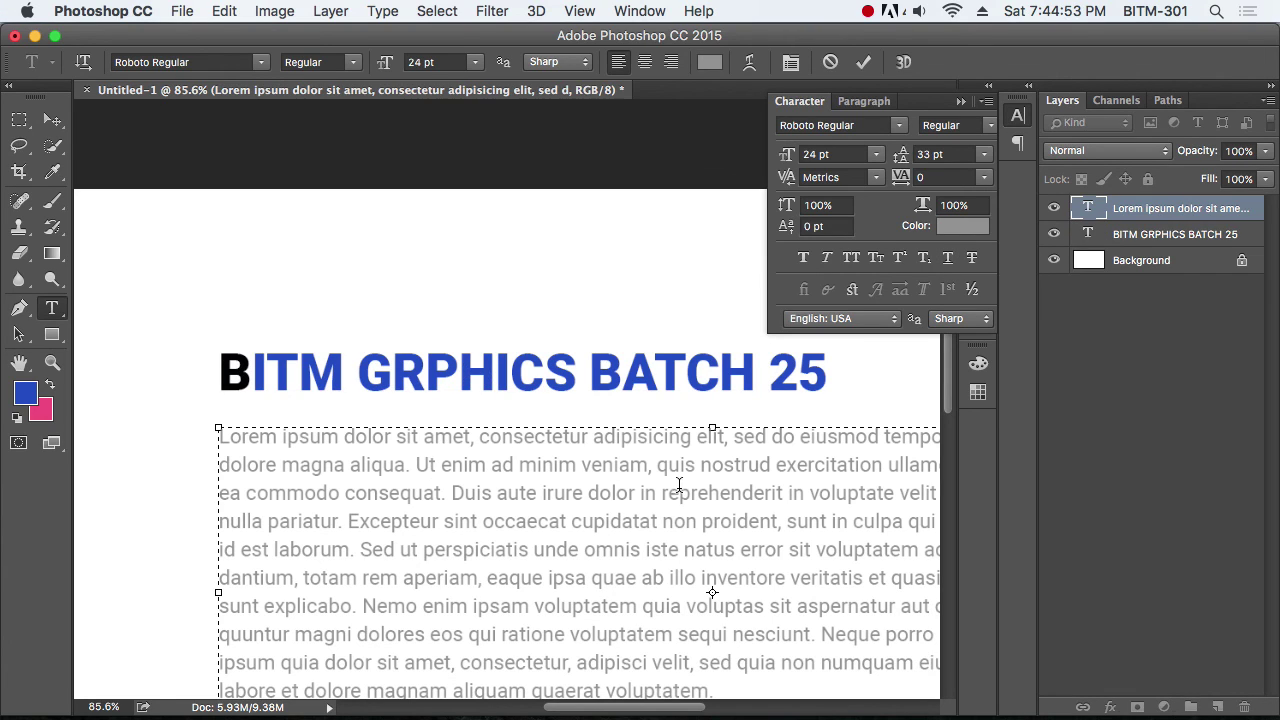
pyautogui.moveTo(650, 465); pyautogui.dragTo(198, 466)
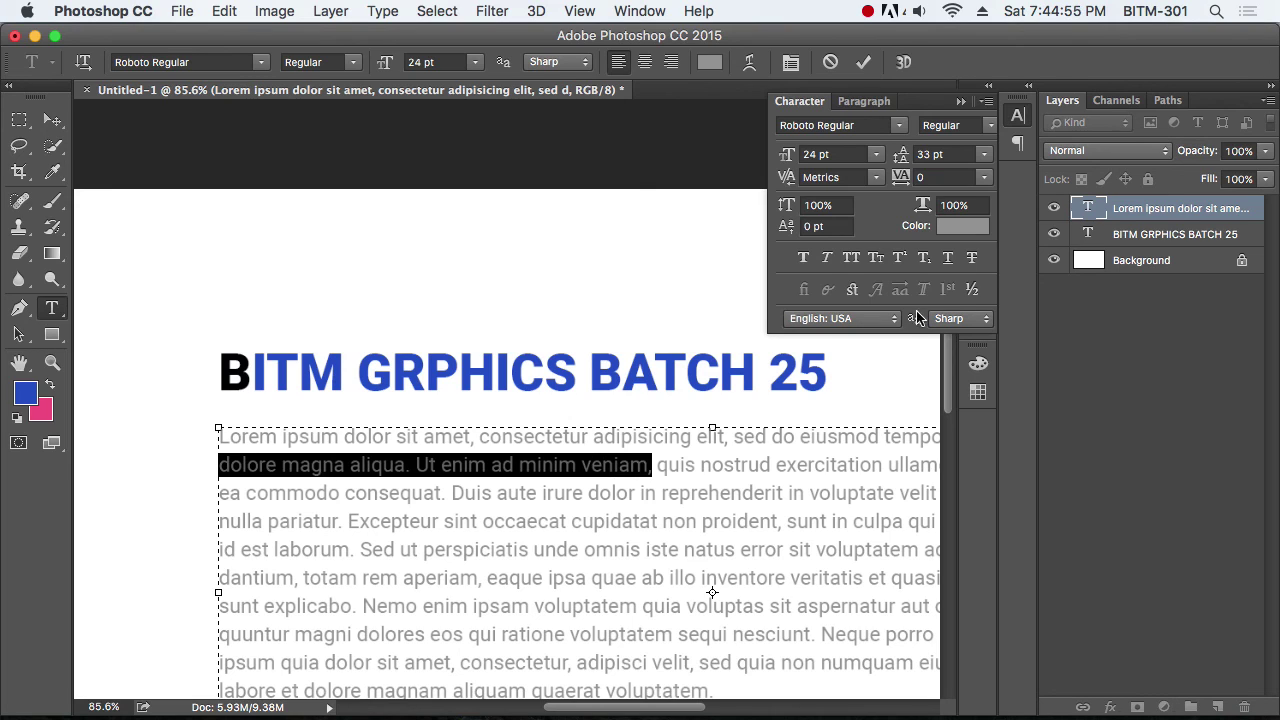
pyautogui.click(948, 258)
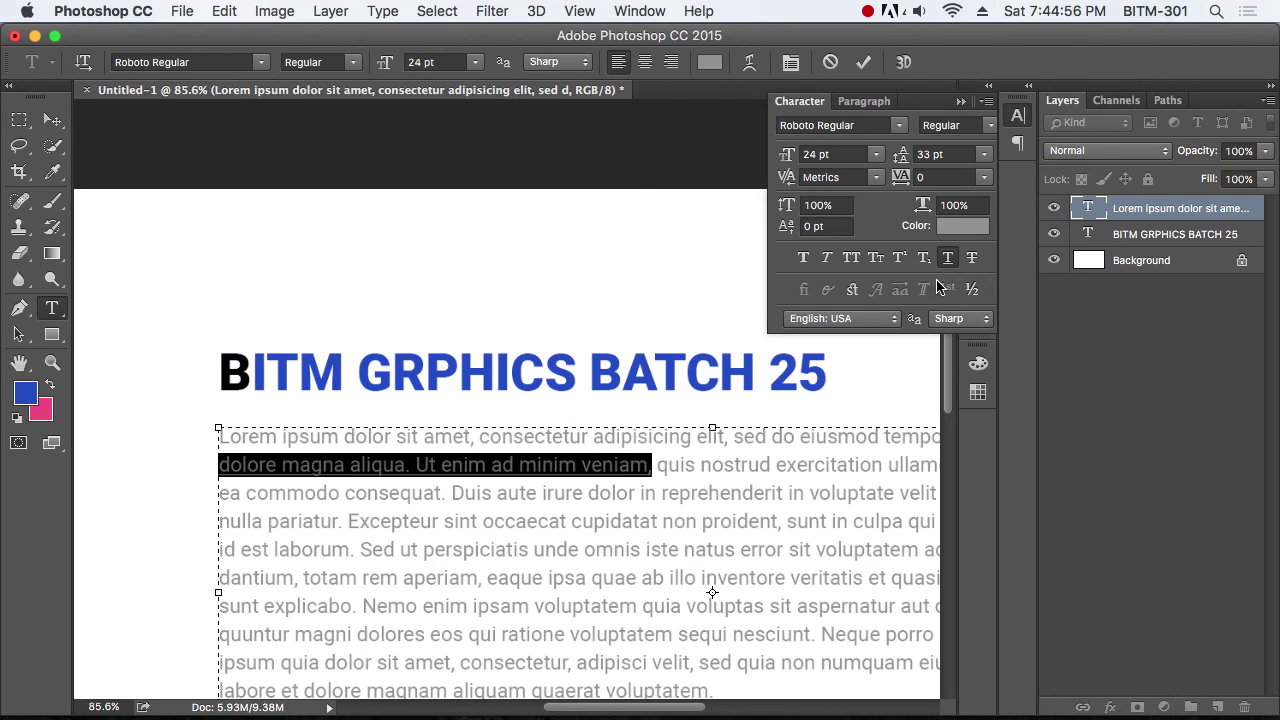
pyautogui.click(683, 462)
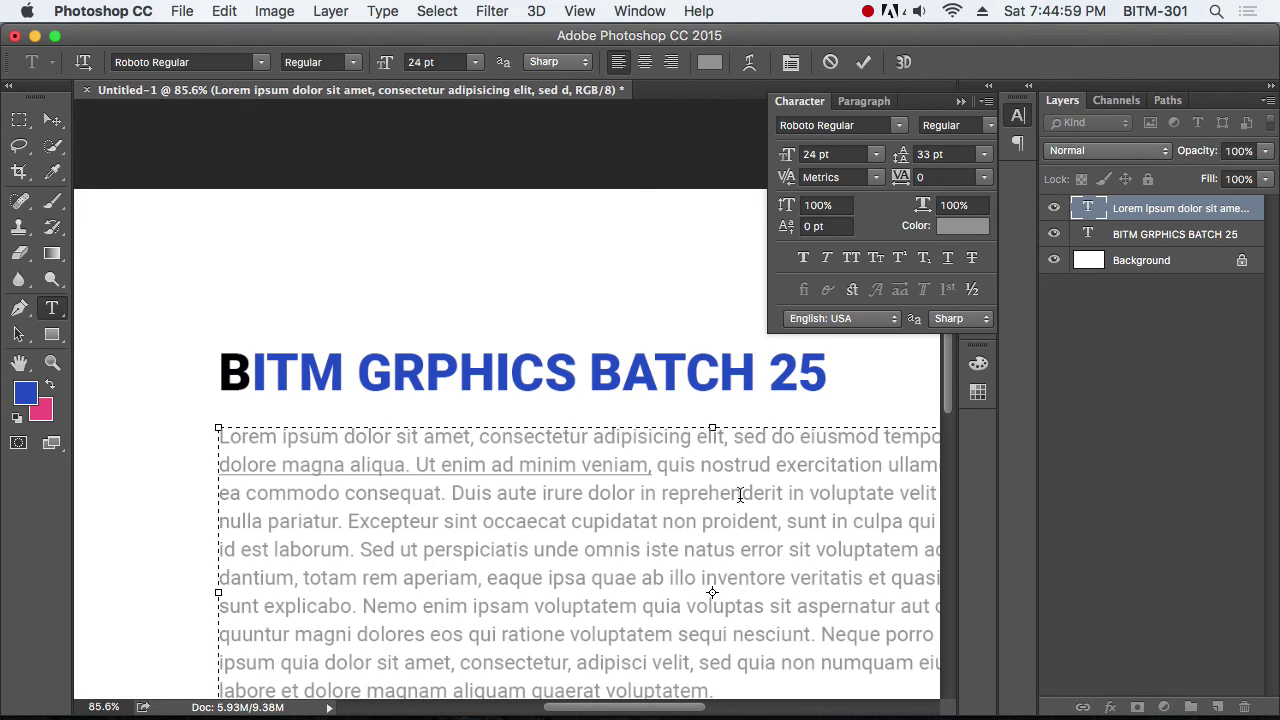
# Step: Strike through the third-line phrase from 'ea commodo consequat' to 'reprehenderit in'
pyautogui.moveTo(805, 493); pyautogui.dragTo(200, 503)
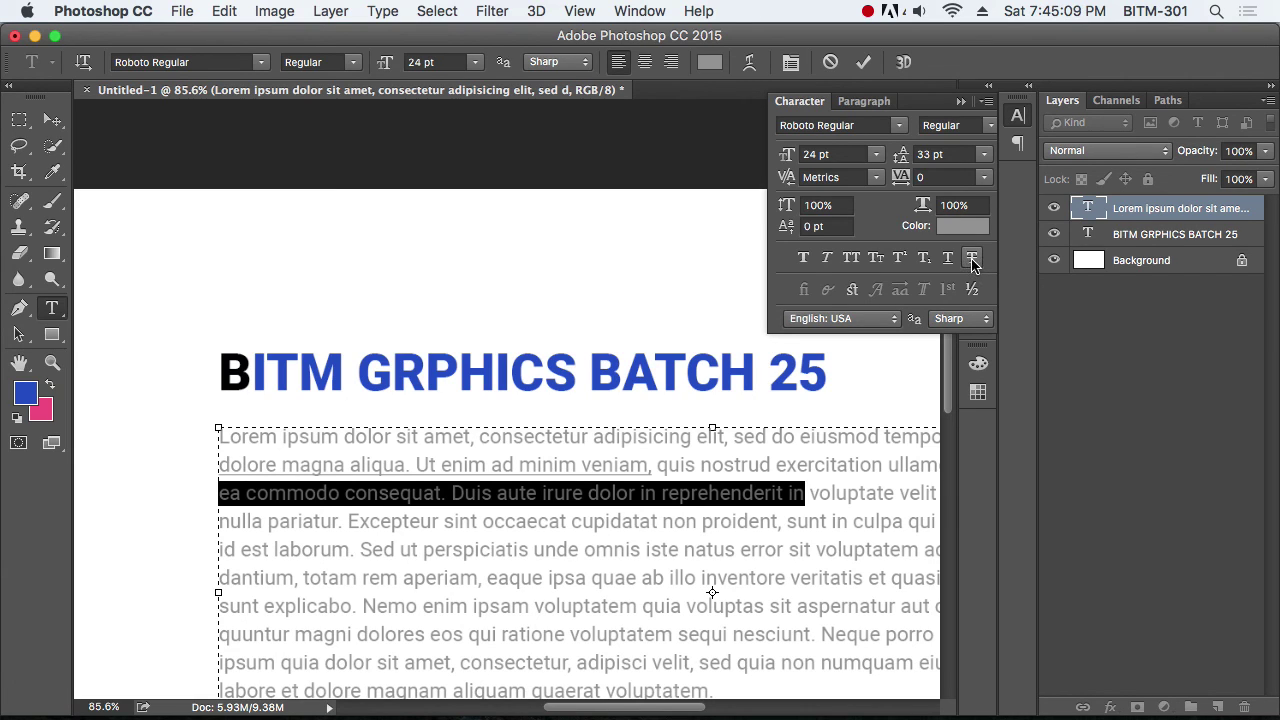
pyautogui.click(971, 257)
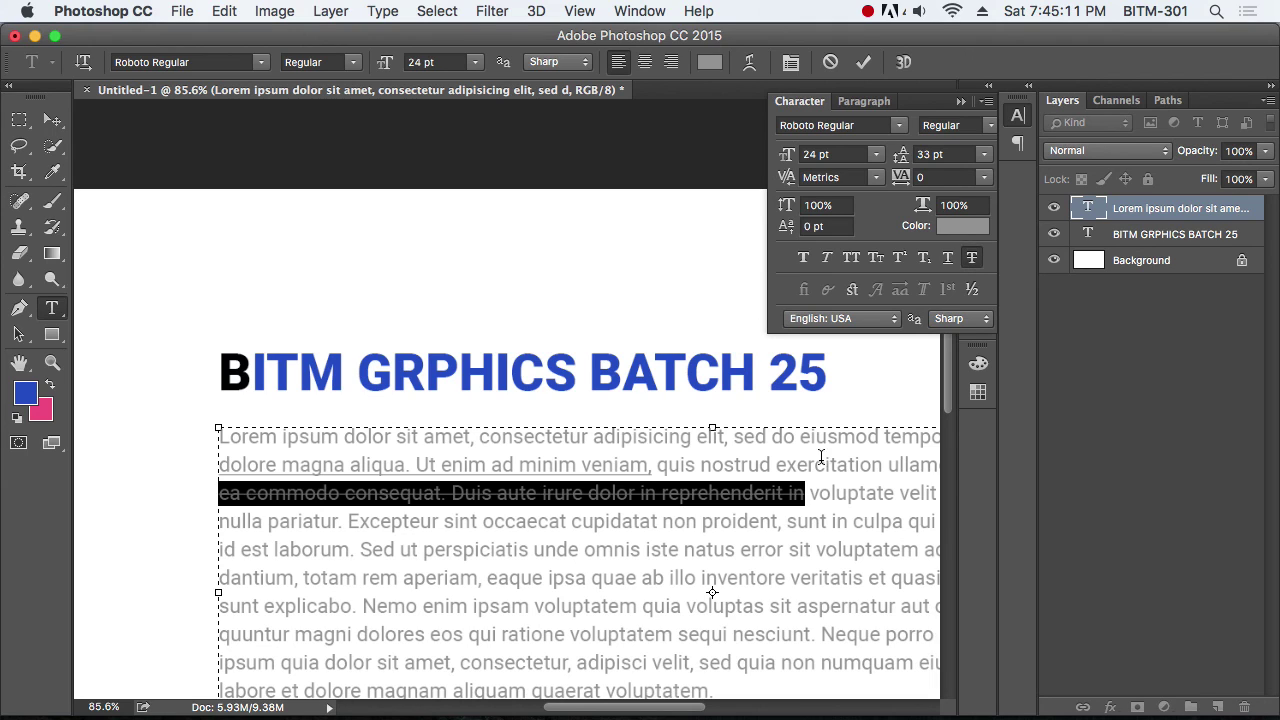
pyautogui.click(744, 549)
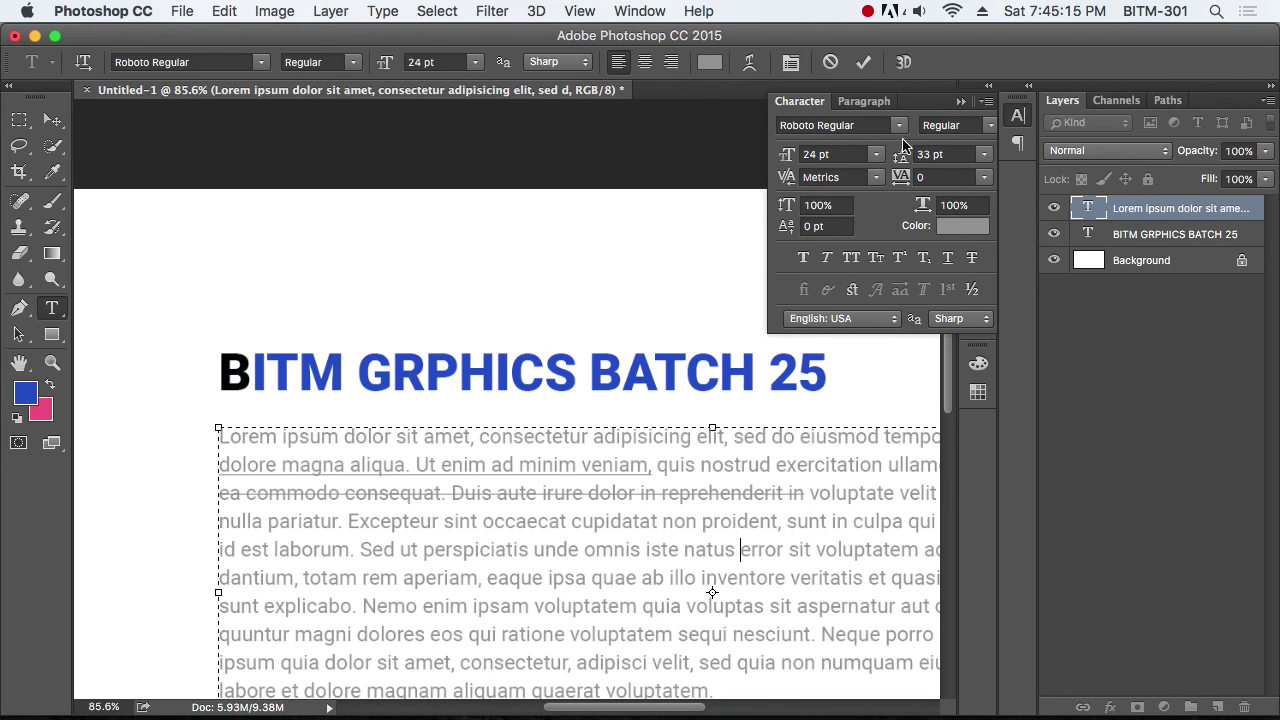
# Step: Give the entire lorem ipsum body paragraph a 20 pt left indent
pyautogui.click(862, 101)
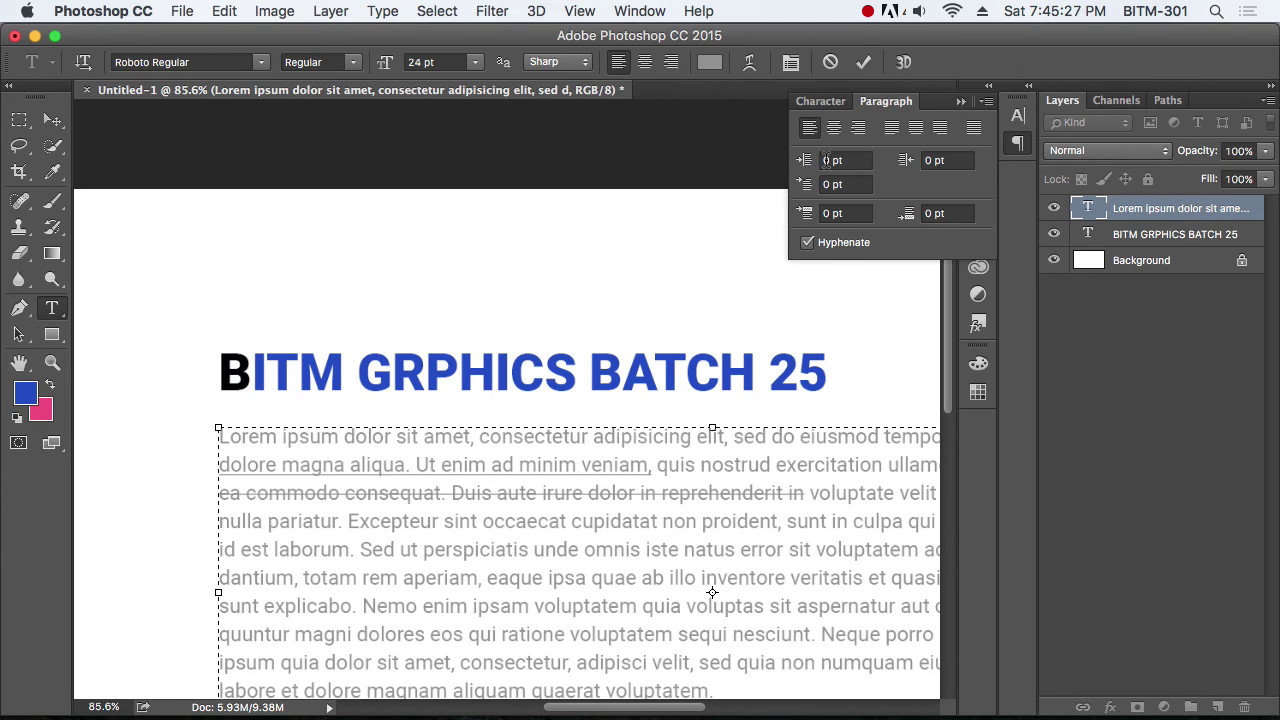
pyautogui.scroll(-1, 748, 537)
pyautogui.scroll(-1, 748, 535)
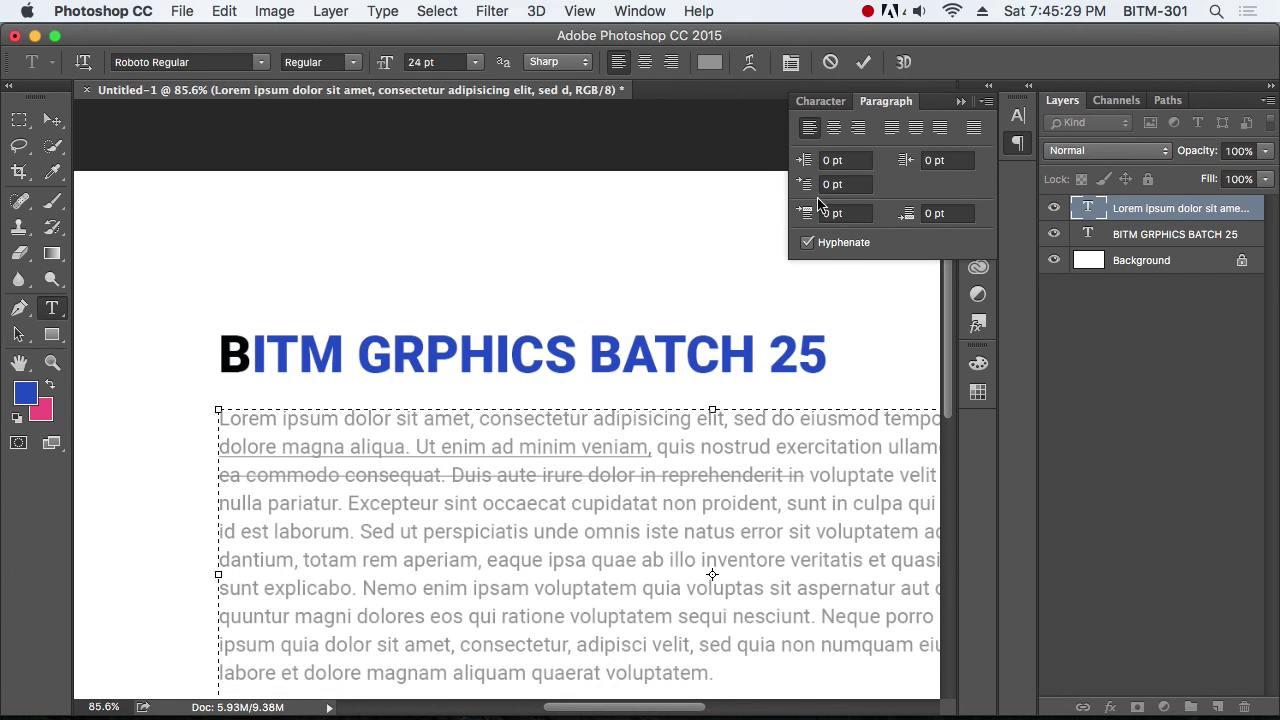
pyautogui.click(425, 430)
pyautogui.press('super+a')
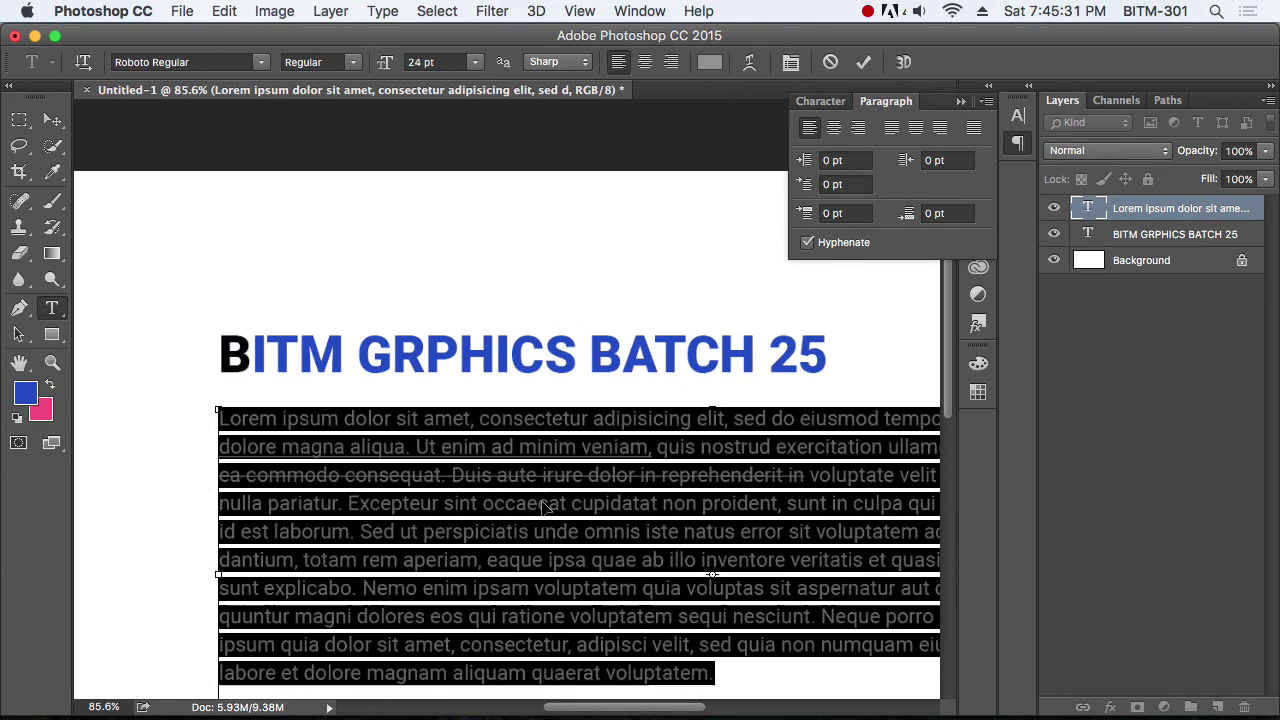
pyautogui.click(792, 157)
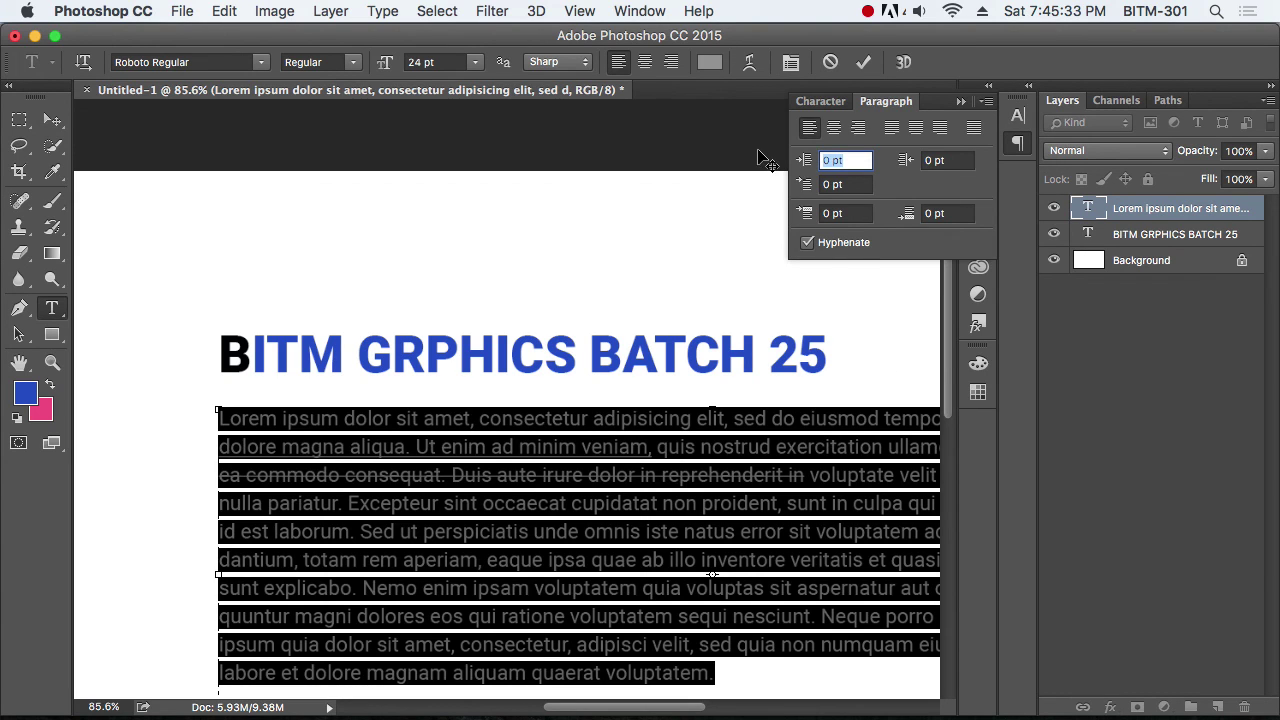
pyautogui.write('20')
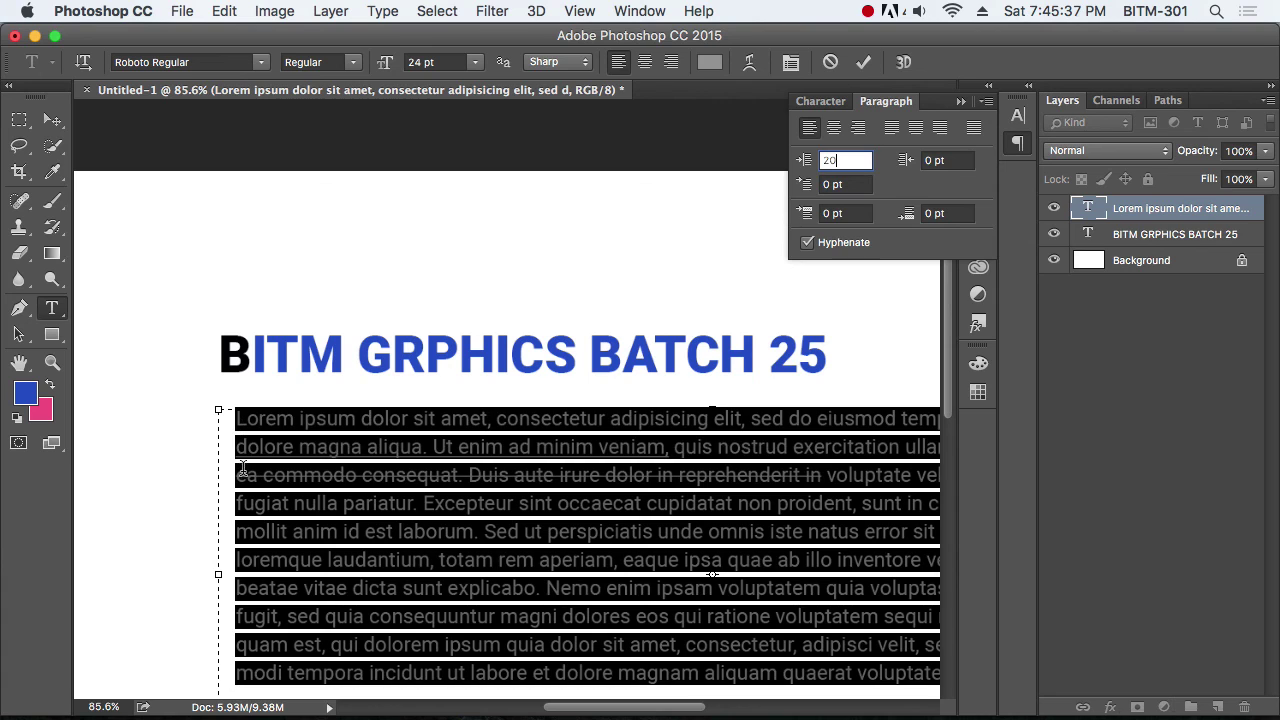
pyautogui.click(443, 443)
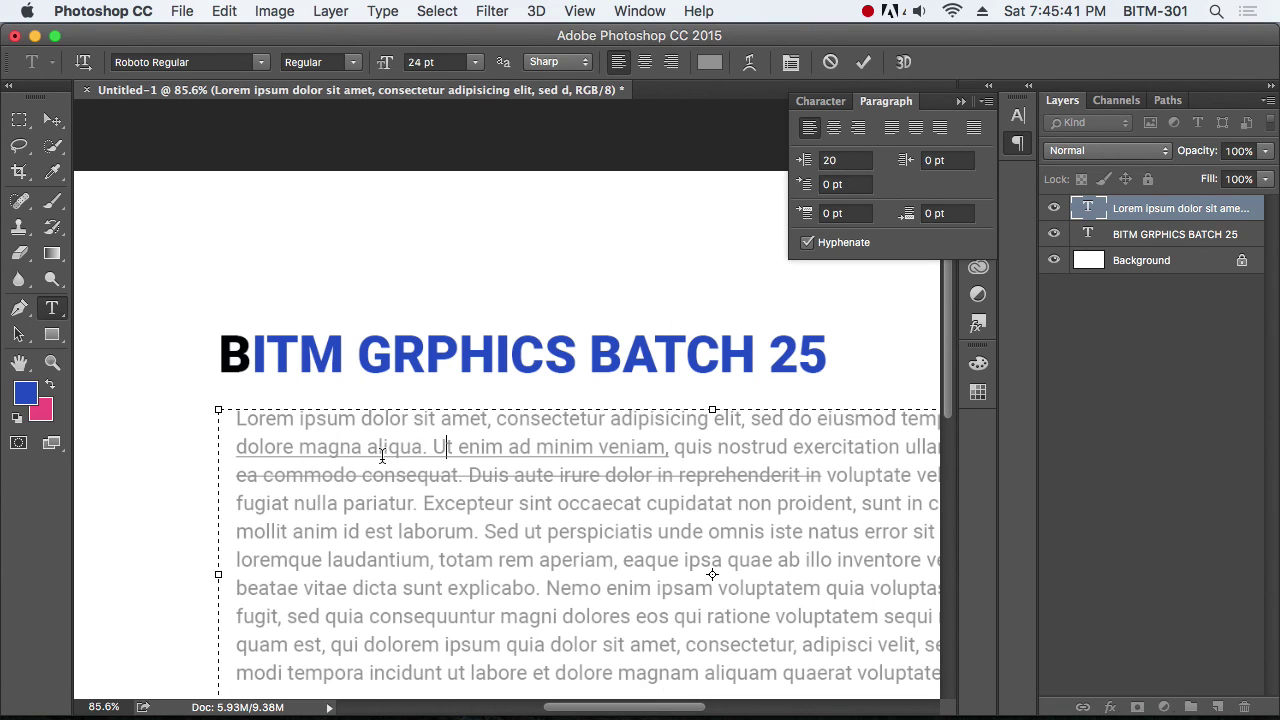
pyautogui.scroll(-5, 479, 497)
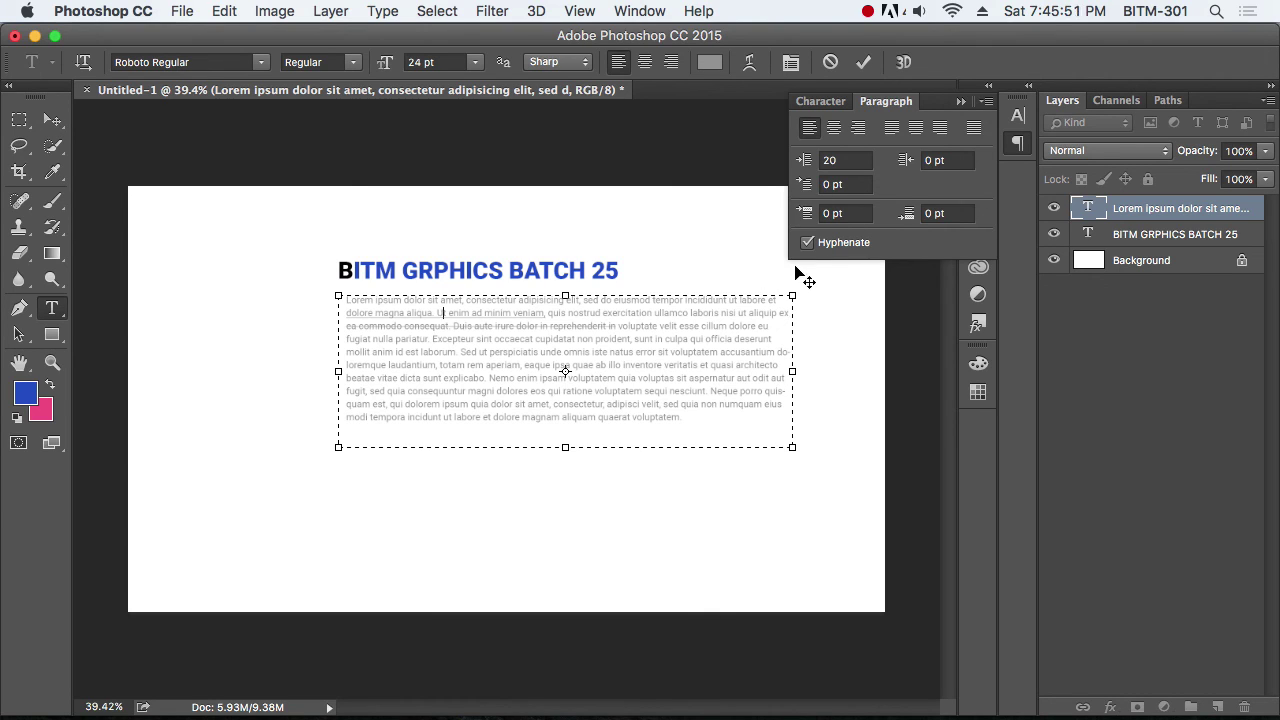
# Step: Switch off hyphenation for all the body text and check how it rewraps
pyautogui.scroll(5, 785, 357)
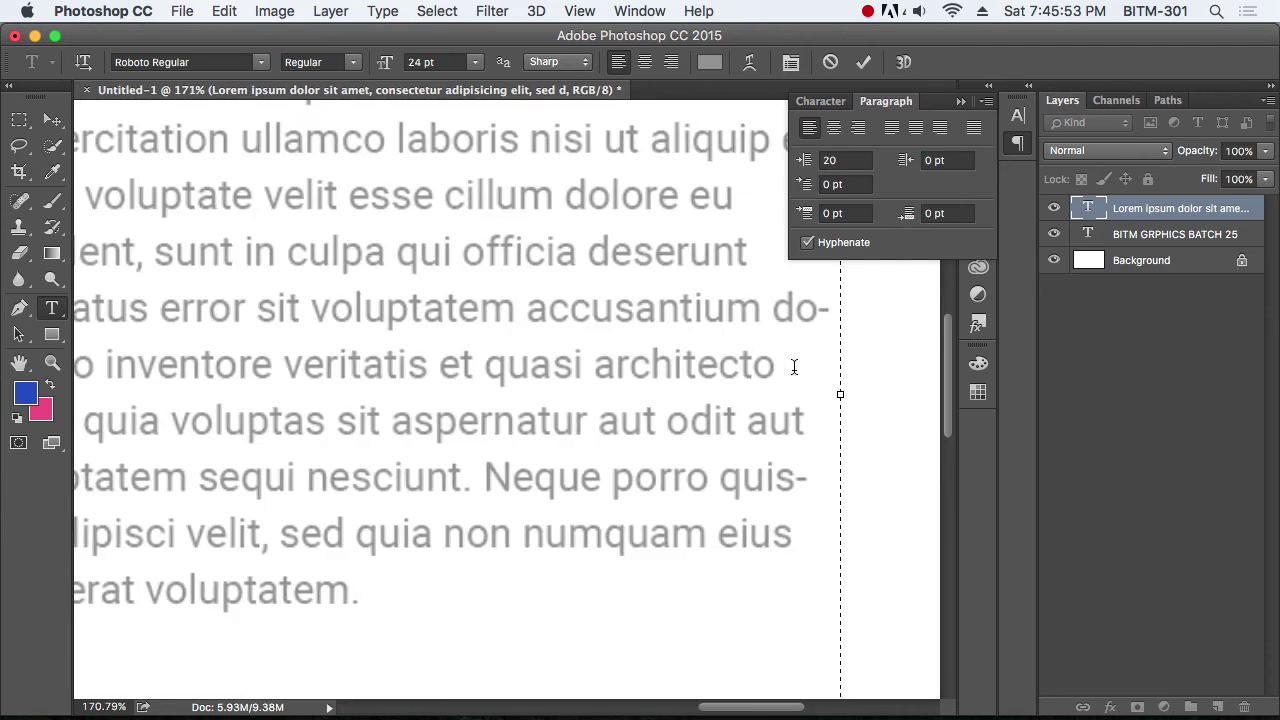
pyautogui.scroll(5, 785, 357)
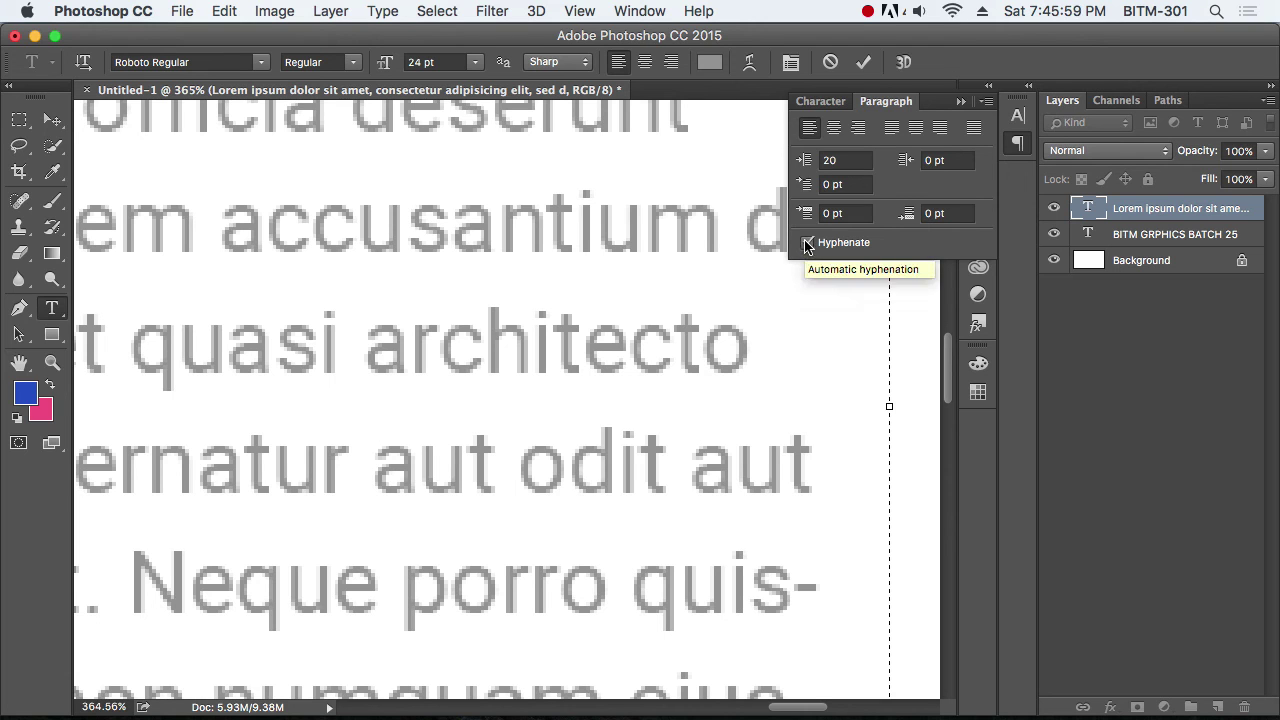
pyautogui.scroll(-2, 643, 483)
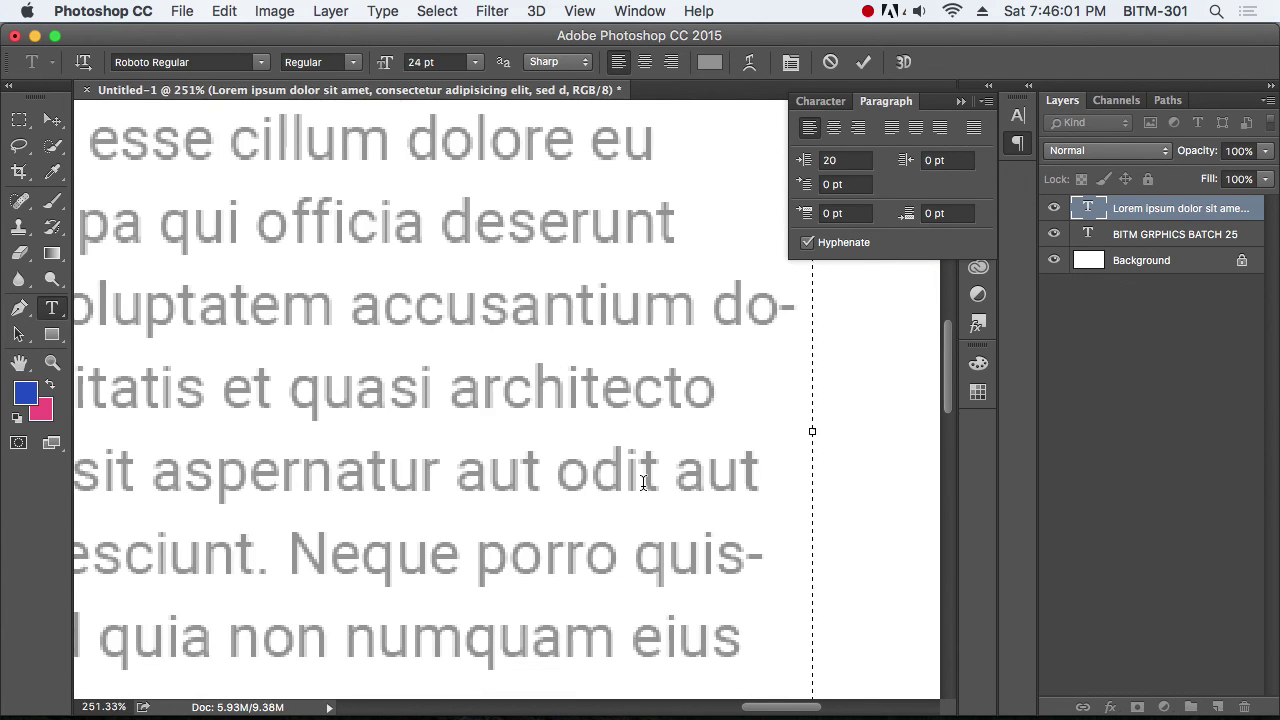
pyautogui.scroll(-2, 643, 483)
pyautogui.scroll(-1, 643, 483)
pyautogui.scroll(-1, 643, 483)
pyautogui.hscroll(-3, 643, 483)
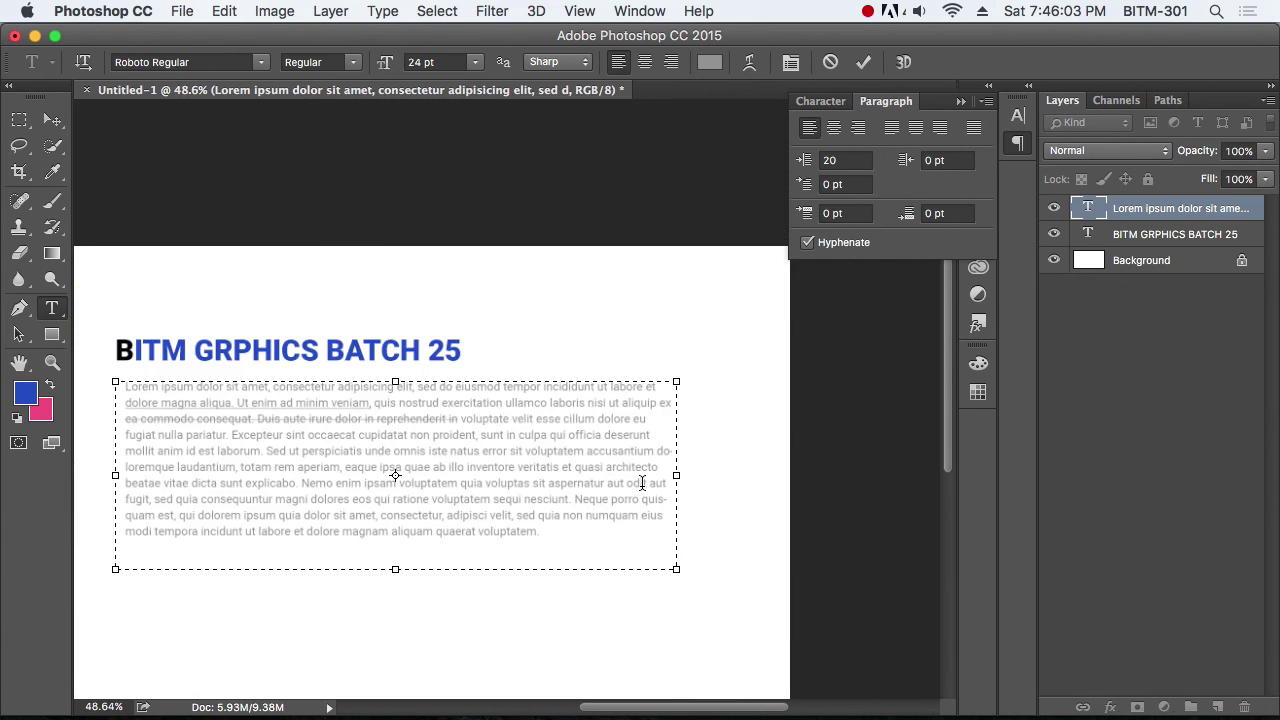
pyautogui.hscroll(3, 663, 446)
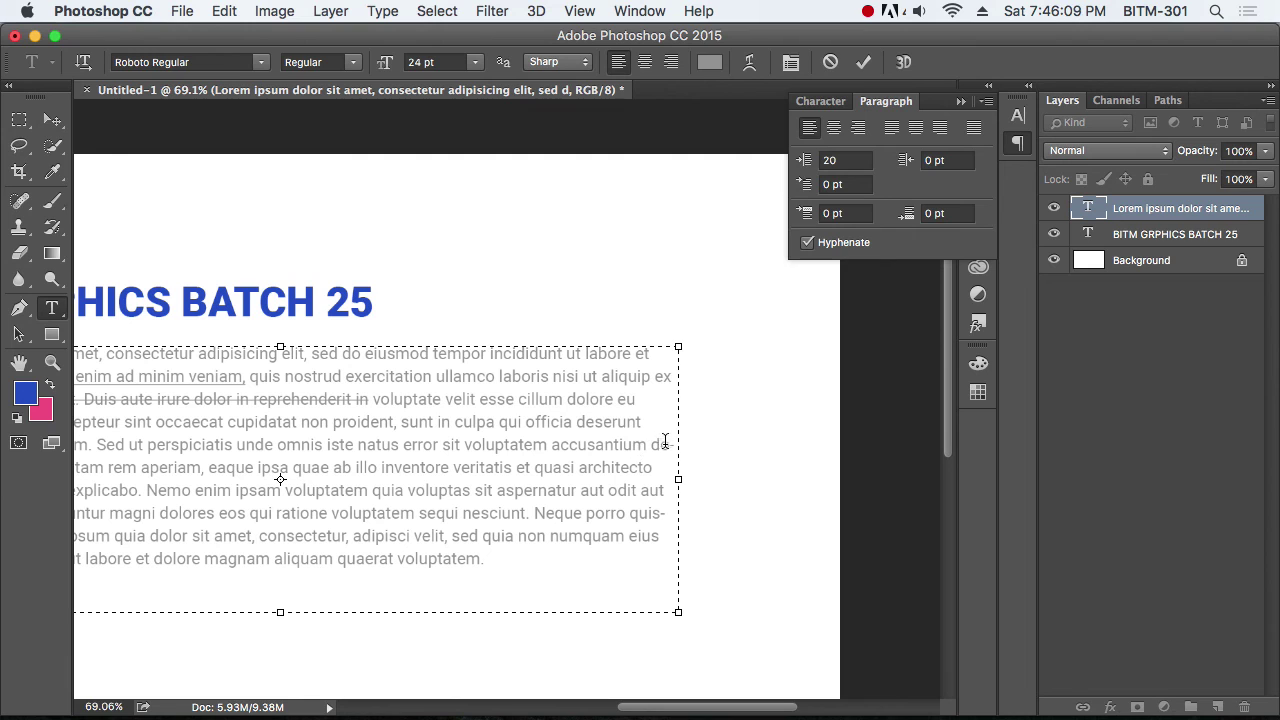
pyautogui.press('super+a')
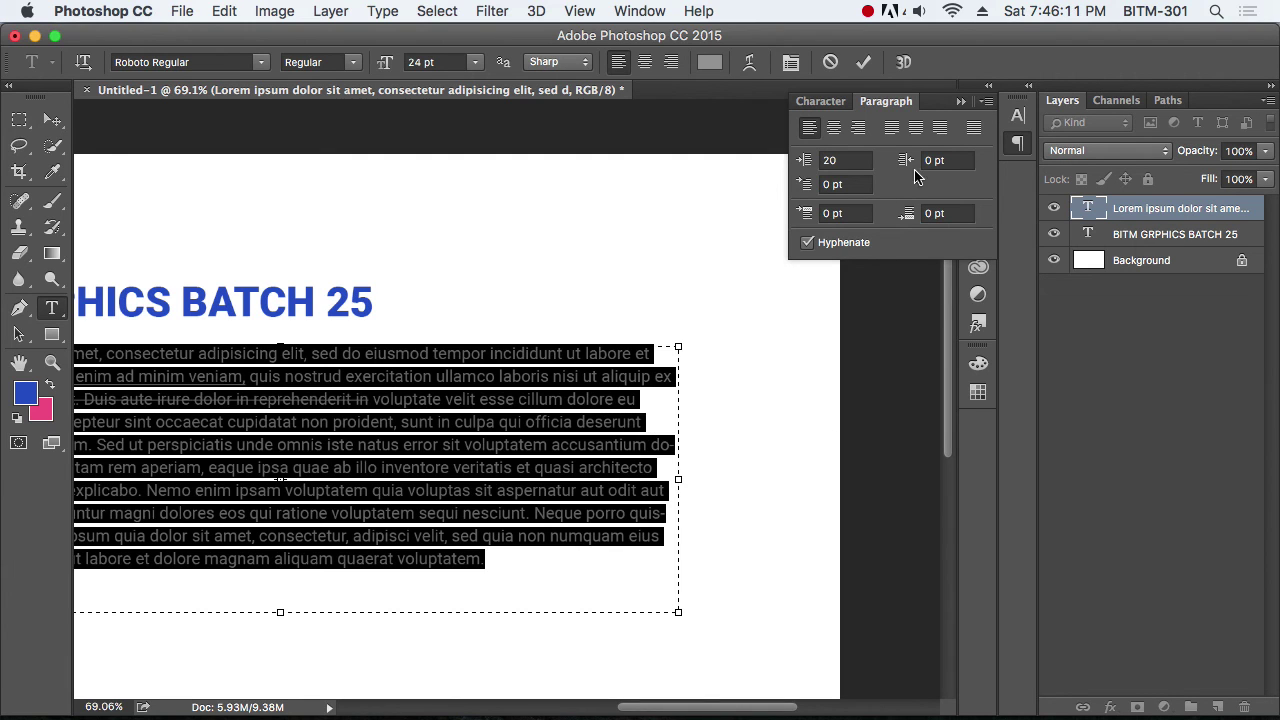
pyautogui.click(807, 242)
pyautogui.click(649, 493)
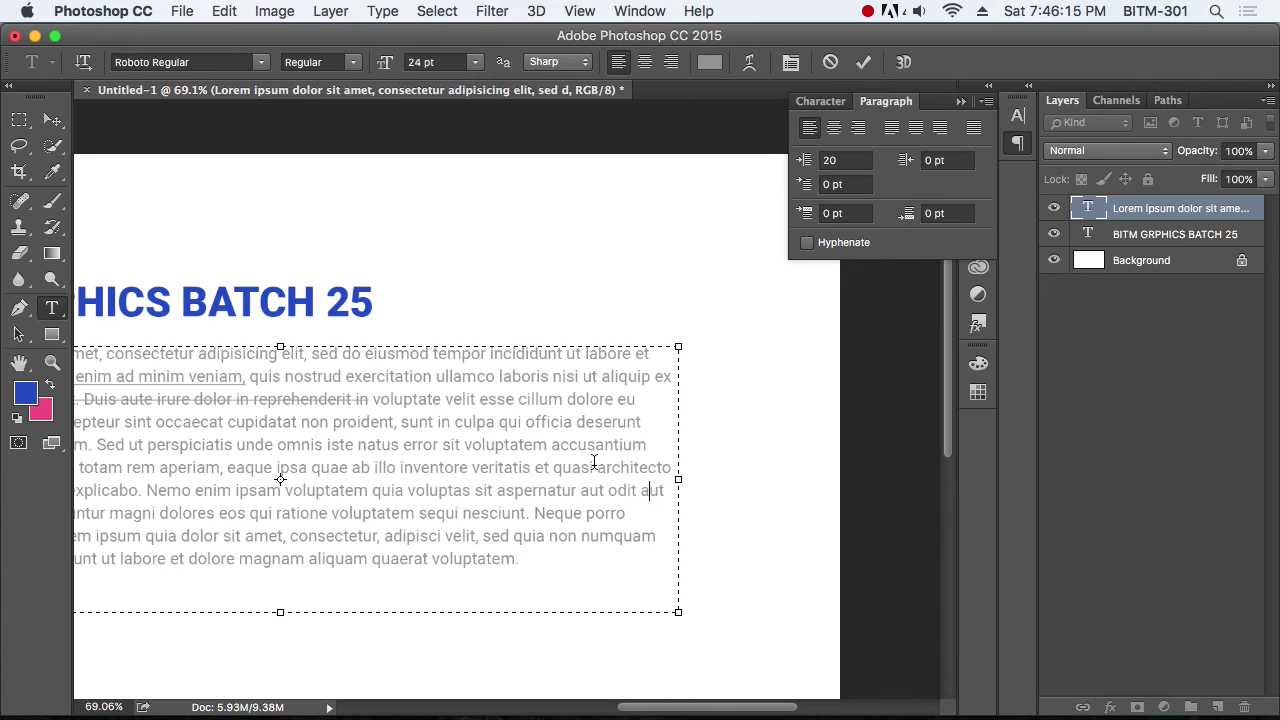
# Step: Turn hyphenation back on for the body text and close the paragraph settings
pyautogui.hotkey('ctrl', 'a')
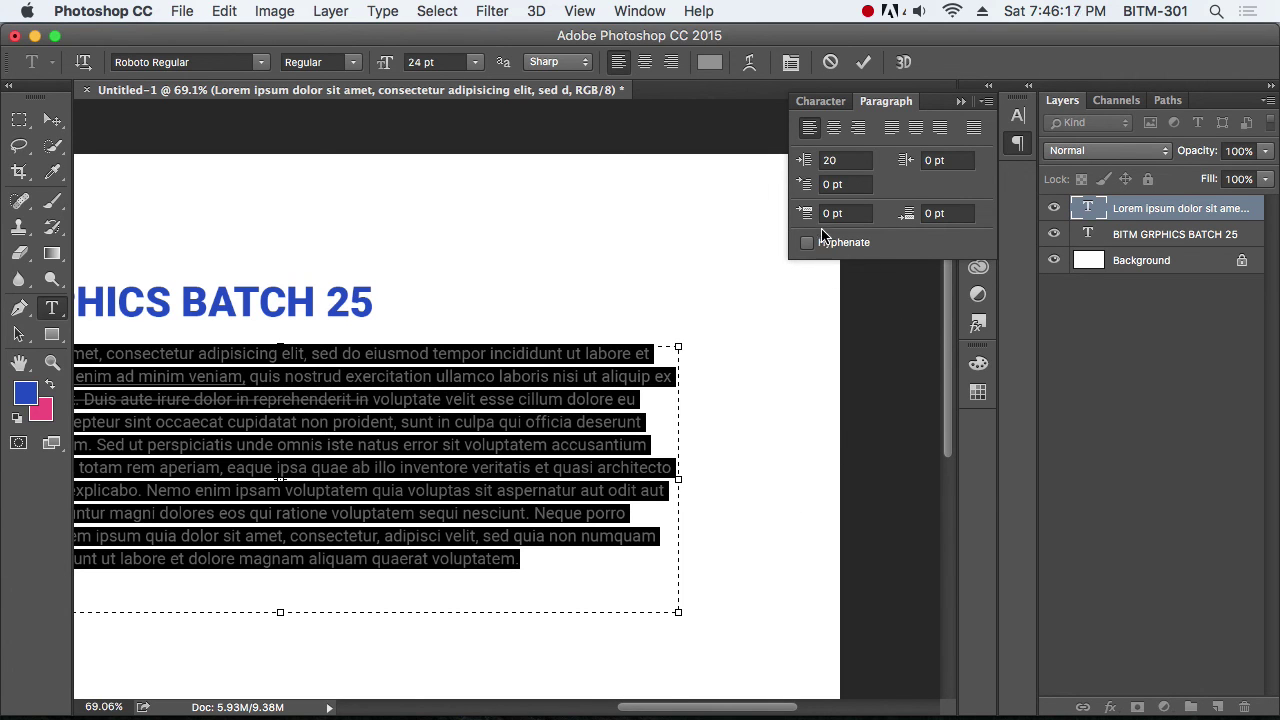
pyautogui.click(808, 243)
pyautogui.click(649, 450)
pyautogui.scroll(-3, 760, 465)
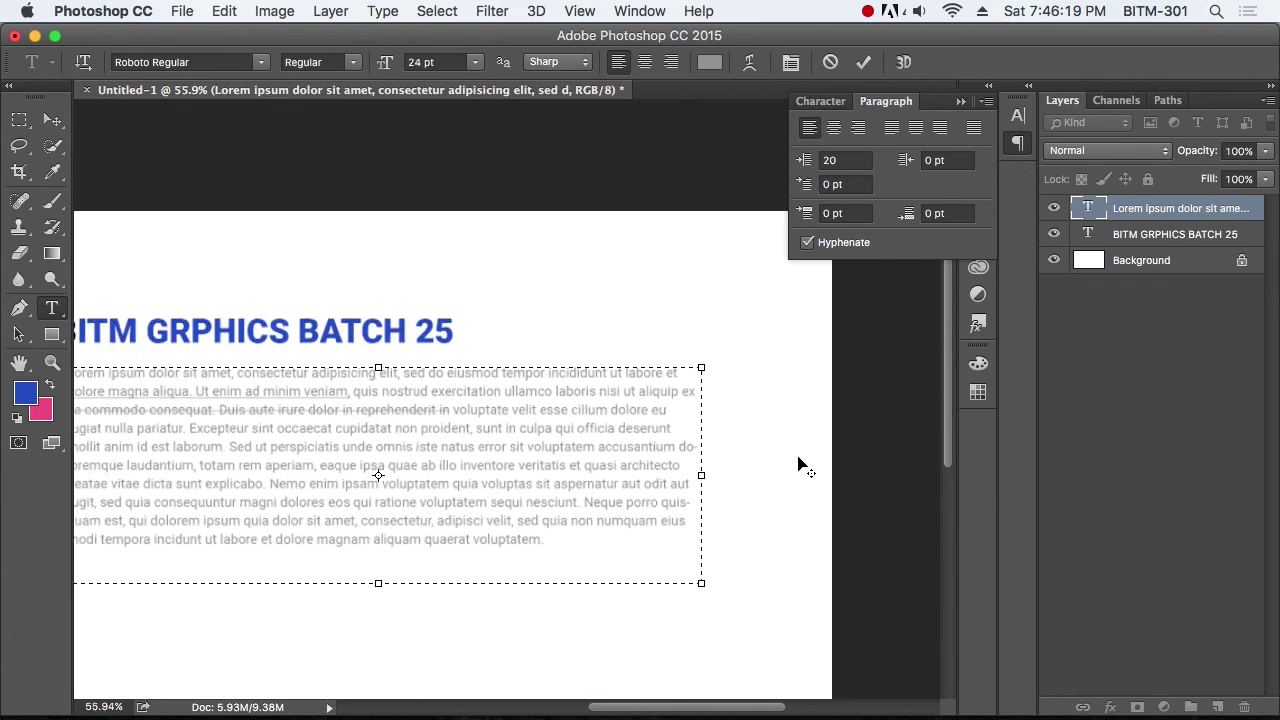
pyautogui.scroll(-3, 740, 500)
pyautogui.scroll(2, 603, 411)
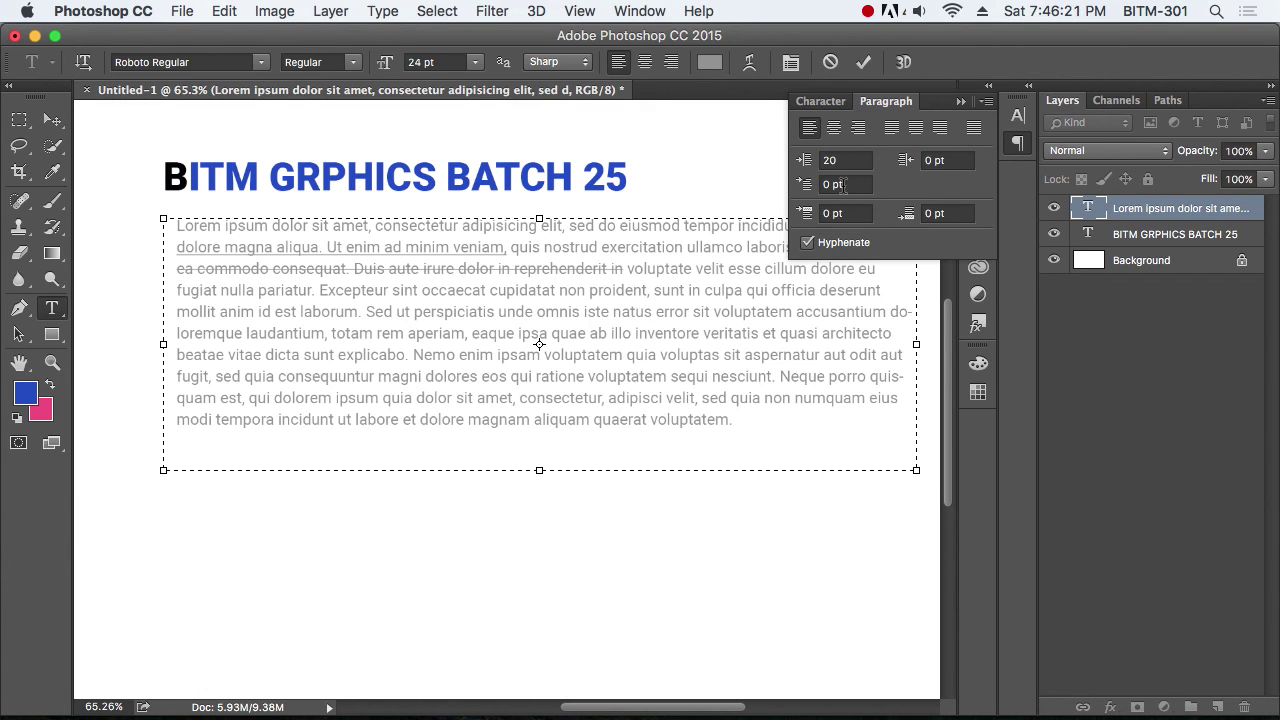
pyautogui.click(962, 101)
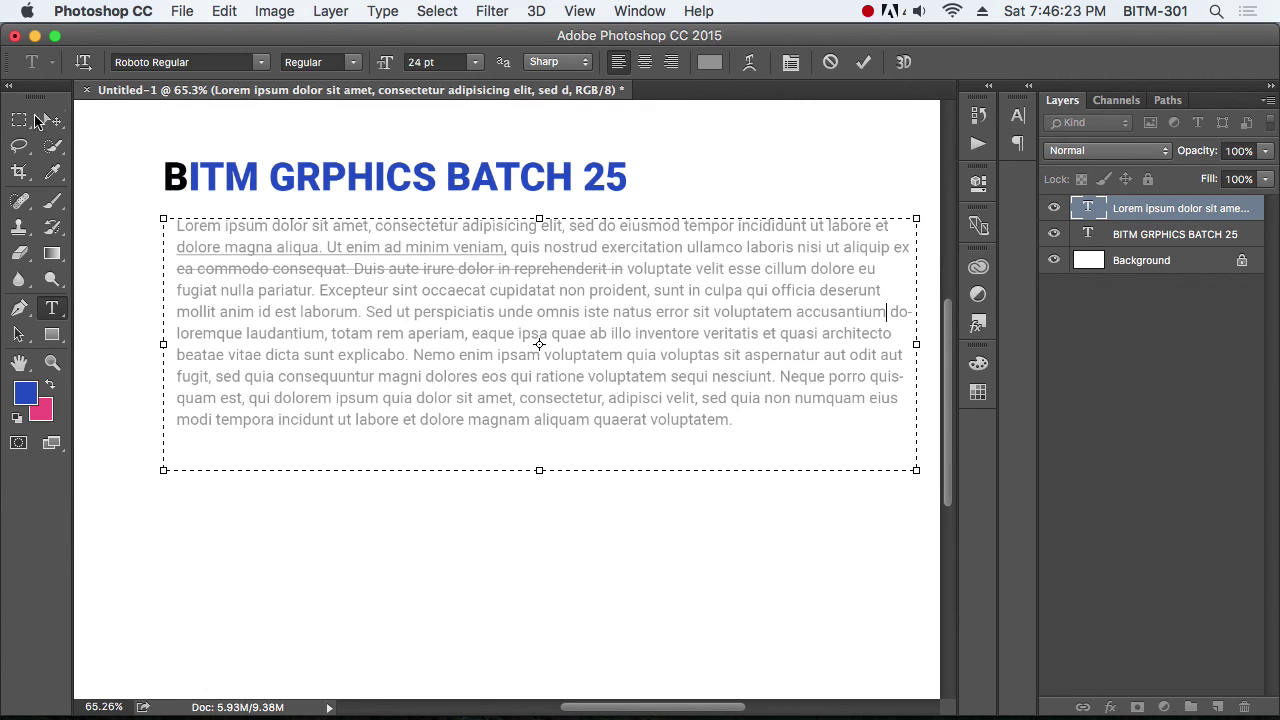
# Step: Clear the underline and strikethrough from the whole lorem ipsum paragraph
pyautogui.click(52, 121)
pyautogui.scroll(-1, 714, 329)
pyautogui.scroll(-1, 697, 346)
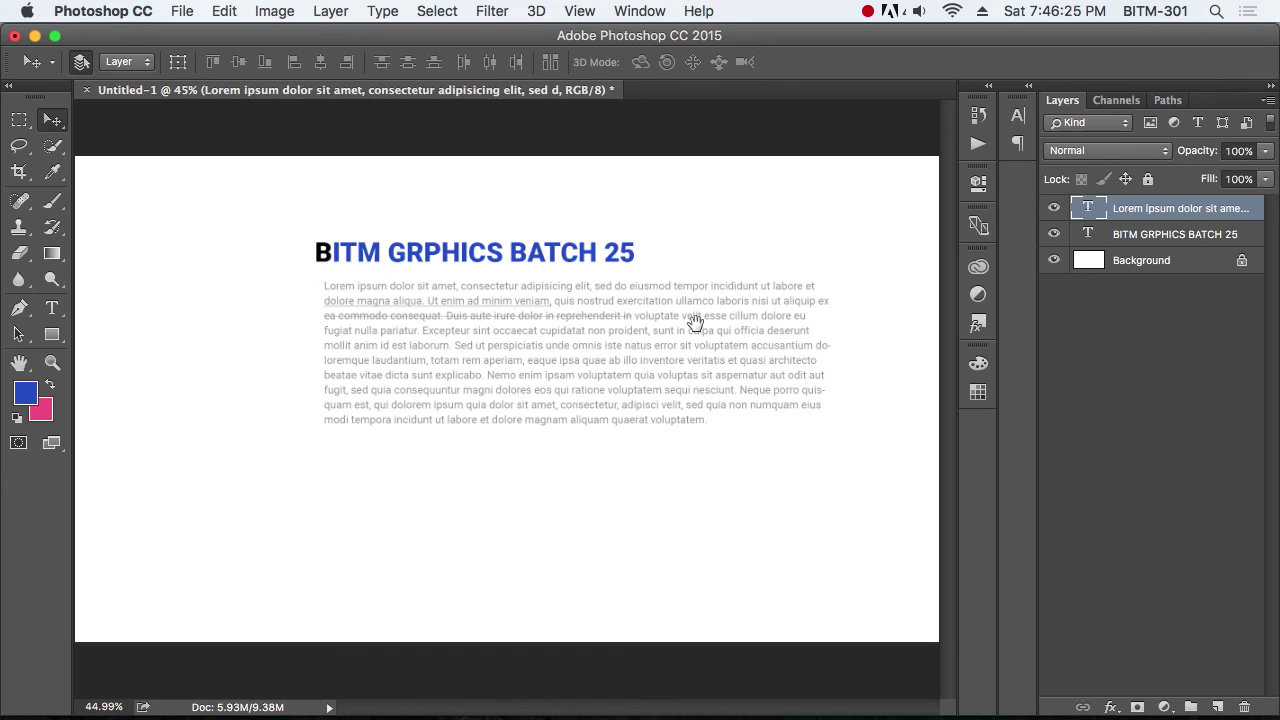
pyautogui.scroll(1, 540, 370)
pyautogui.scroll(1, 530, 351)
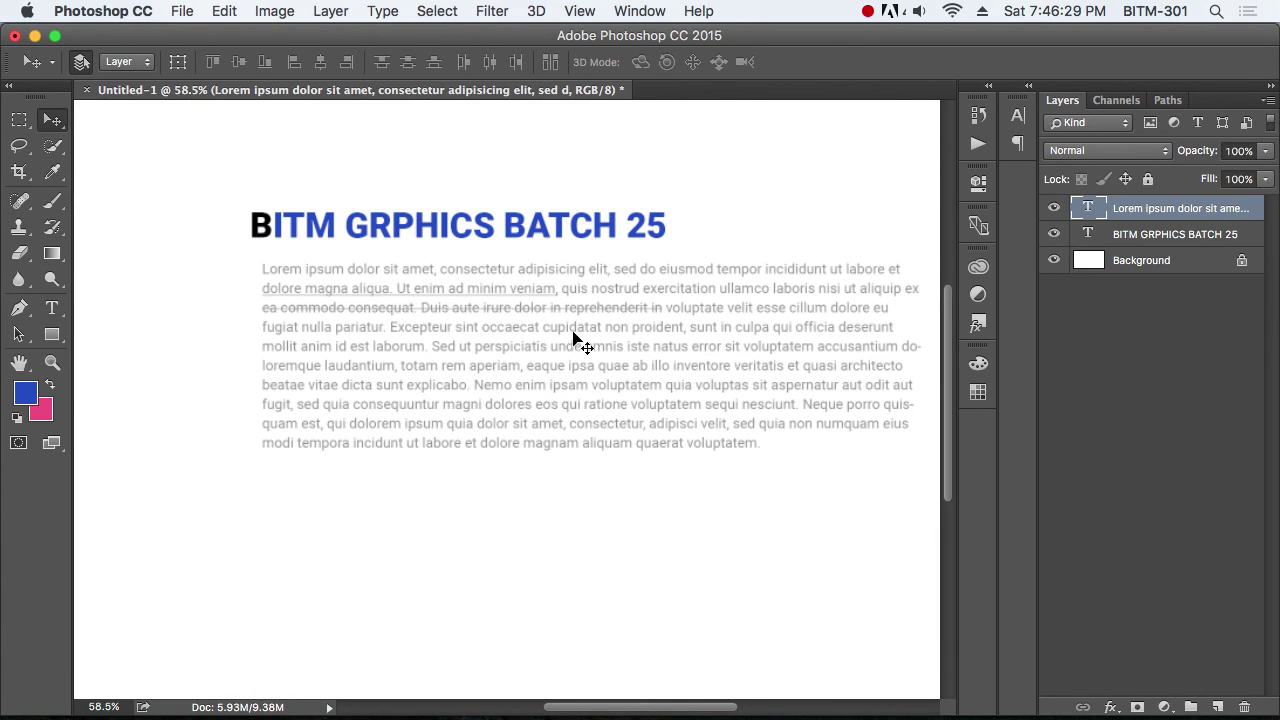
pyautogui.doubleClick(574, 337)
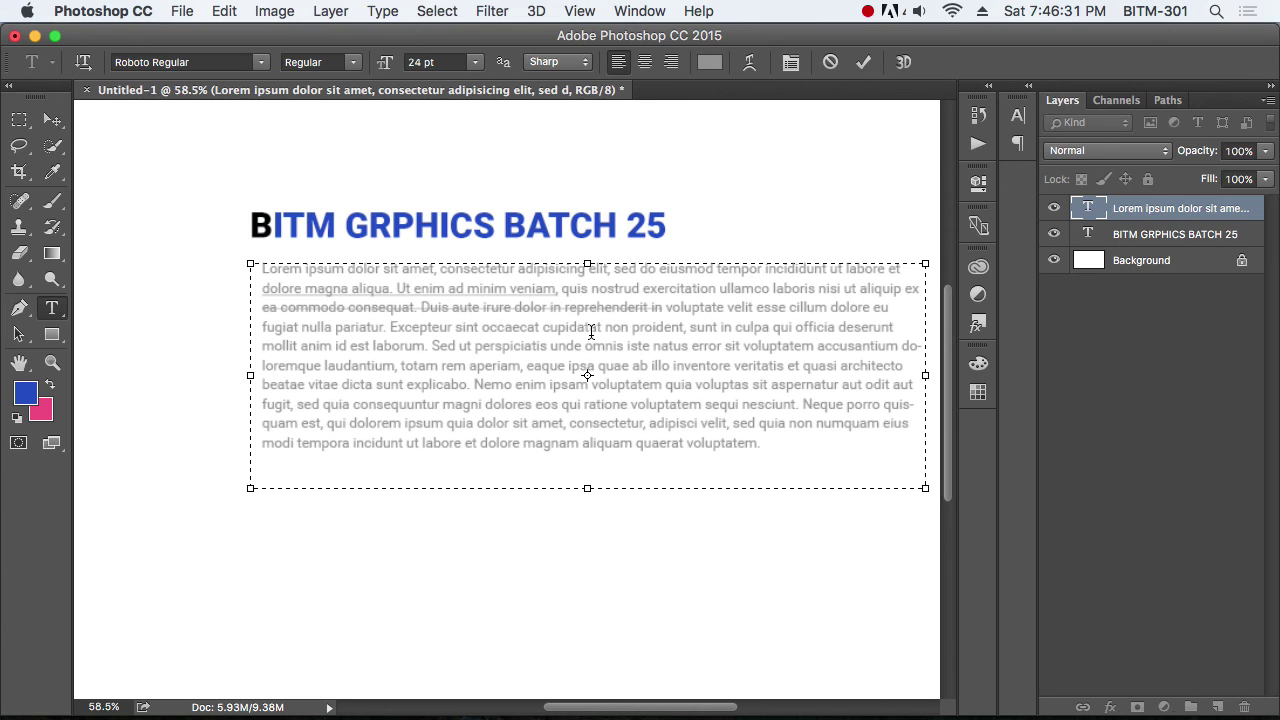
pyautogui.hotkey('ctrl', 'a')
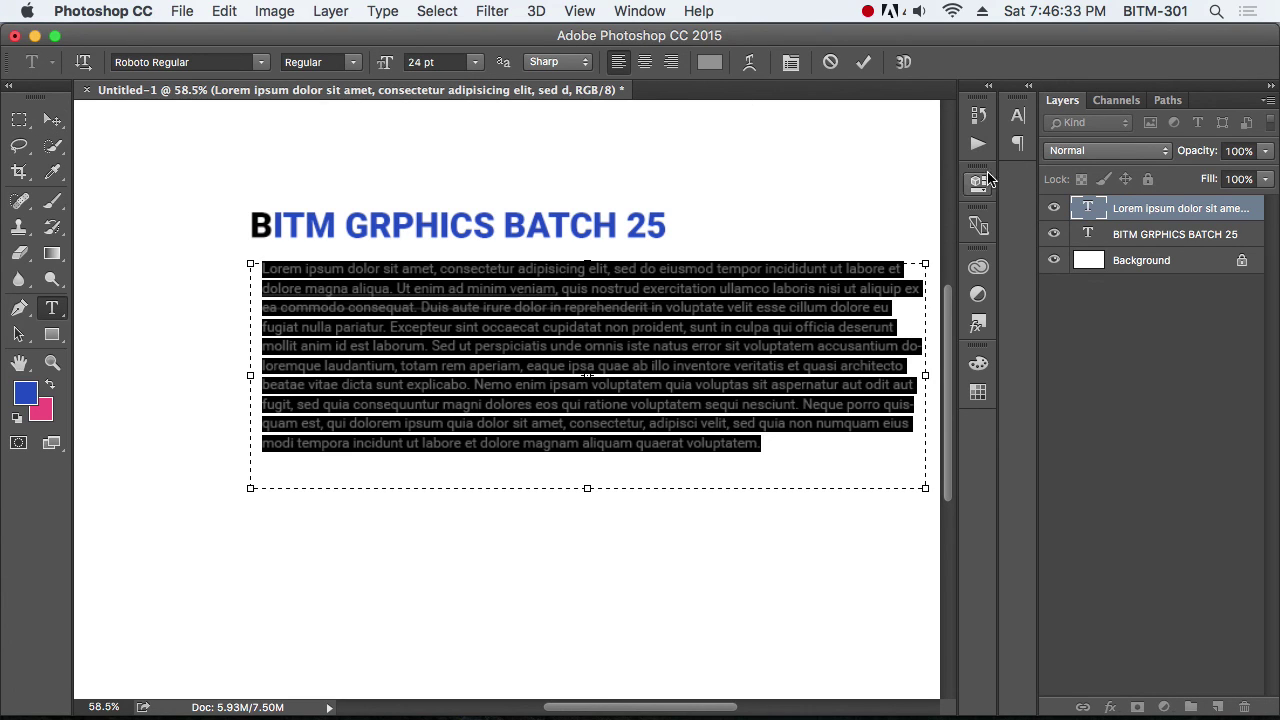
pyautogui.click(790, 64)
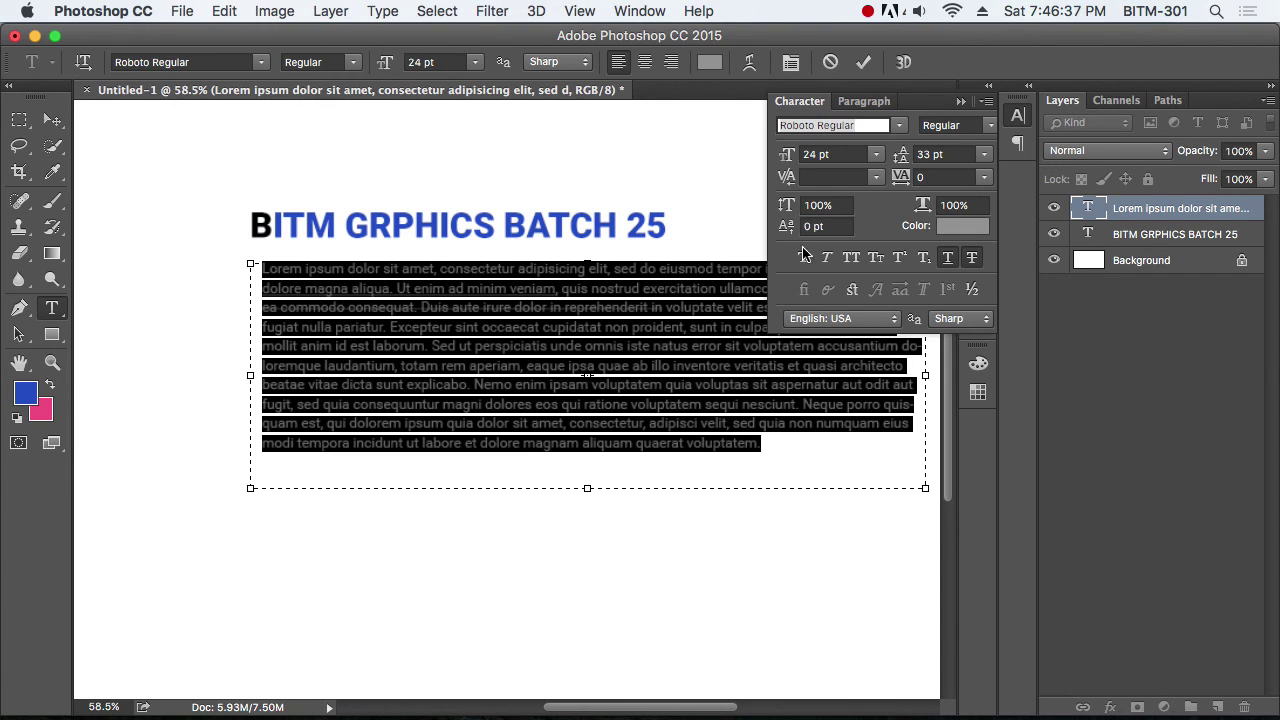
pyautogui.click(947, 257)
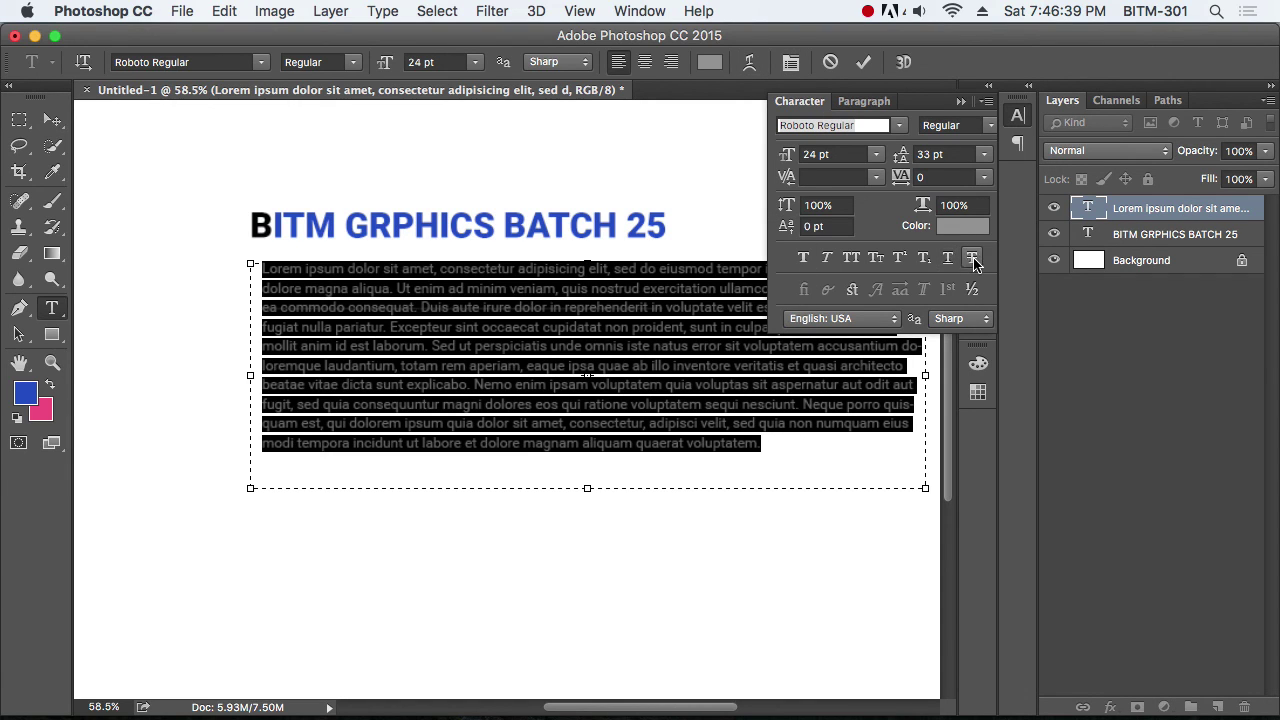
# Step: Reset the paragraph's left indent to 0 pt and commit the text edit
pyautogui.click(885, 101)
pyautogui.click(844, 160)
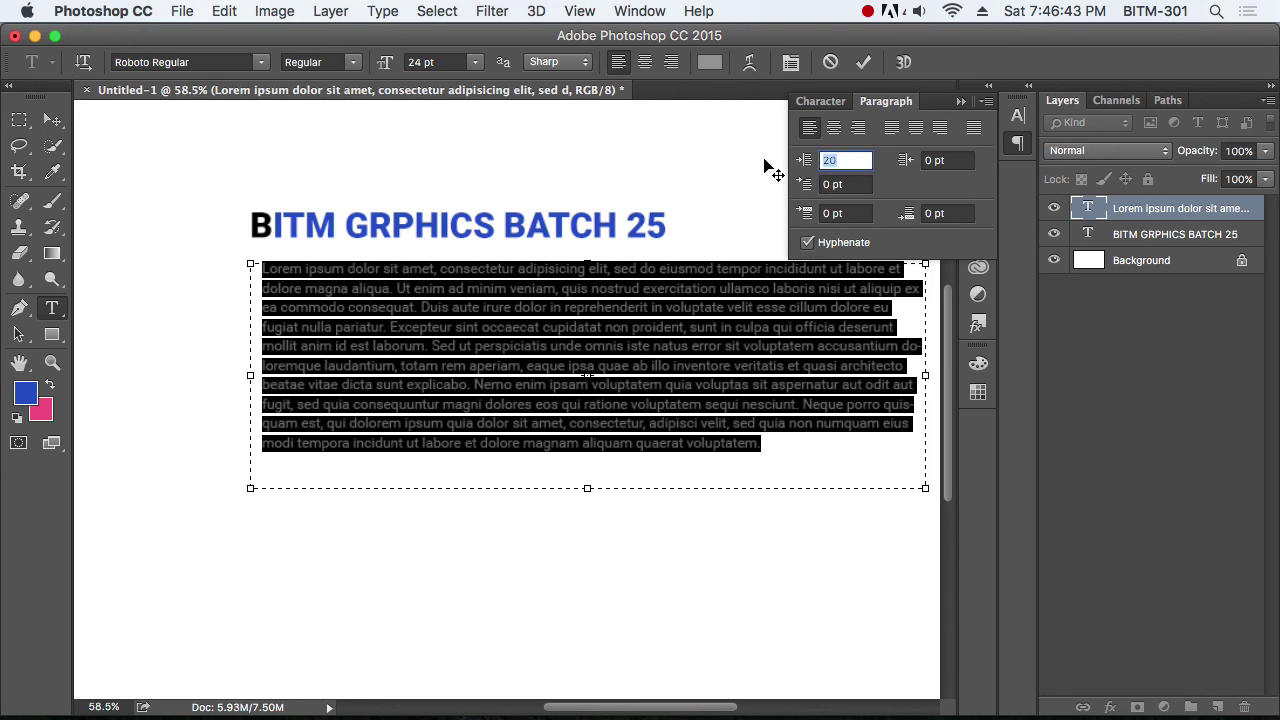
pyautogui.write('0')
pyautogui.press('Return')
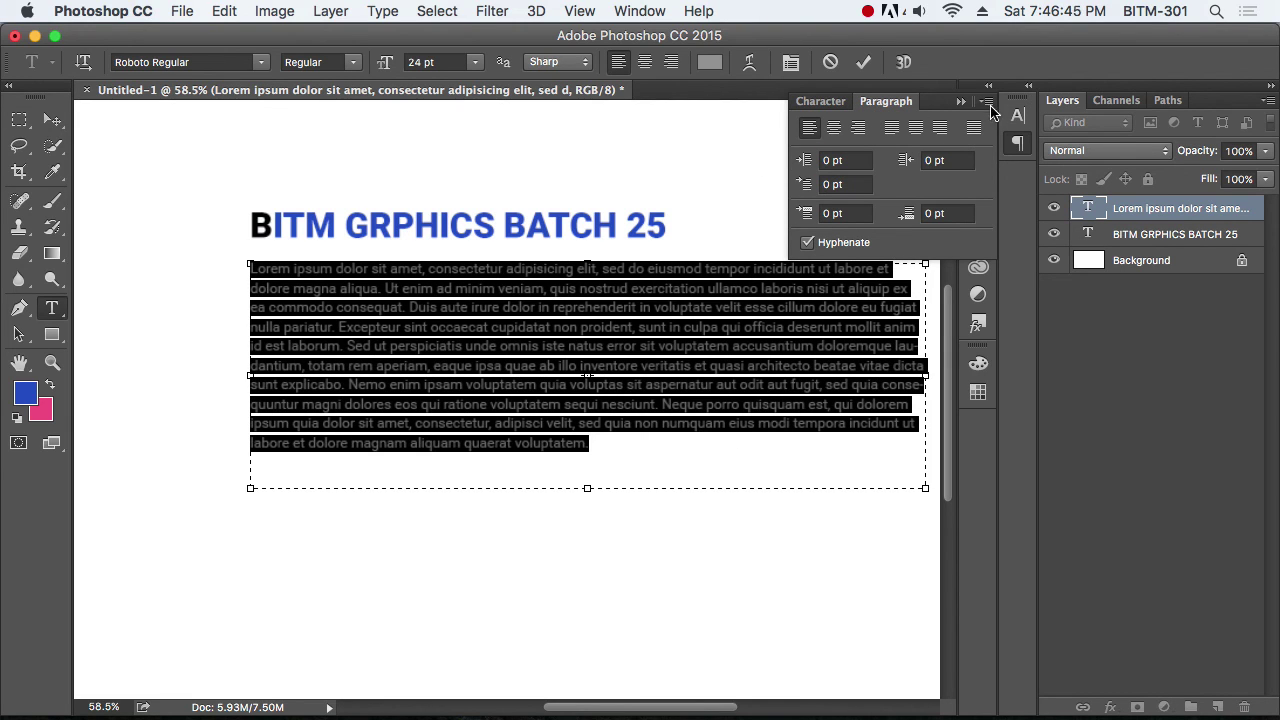
pyautogui.click(962, 104)
pyautogui.click(52, 119)
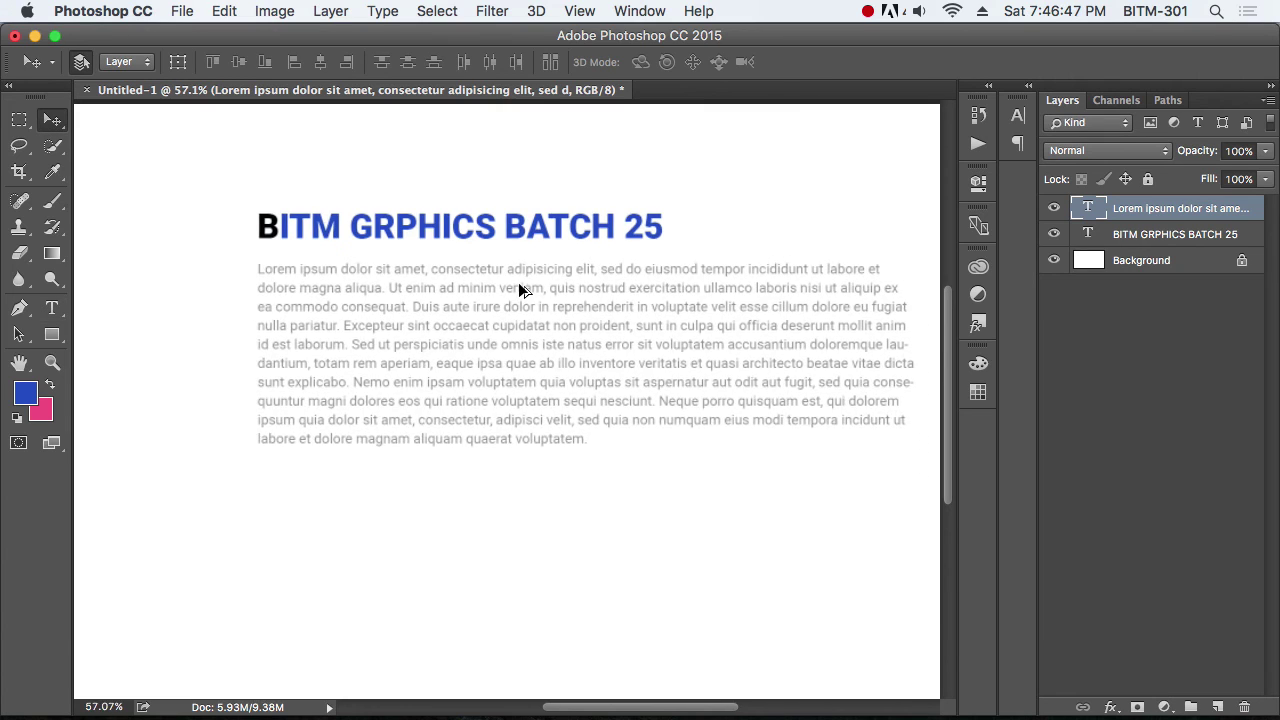
pyautogui.scroll(-5, 520, 288)
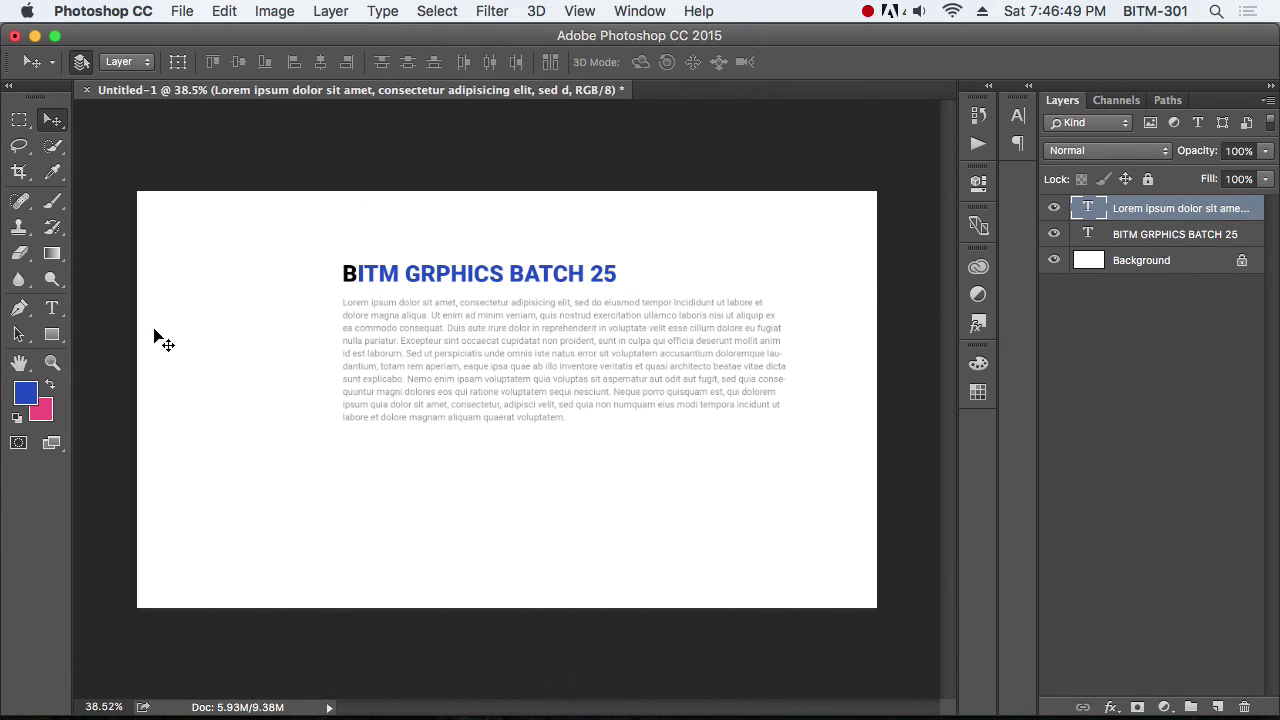
pyautogui.keyDown('shift'); pyautogui.click(423, 277); pyautogui.keyUp('shift')
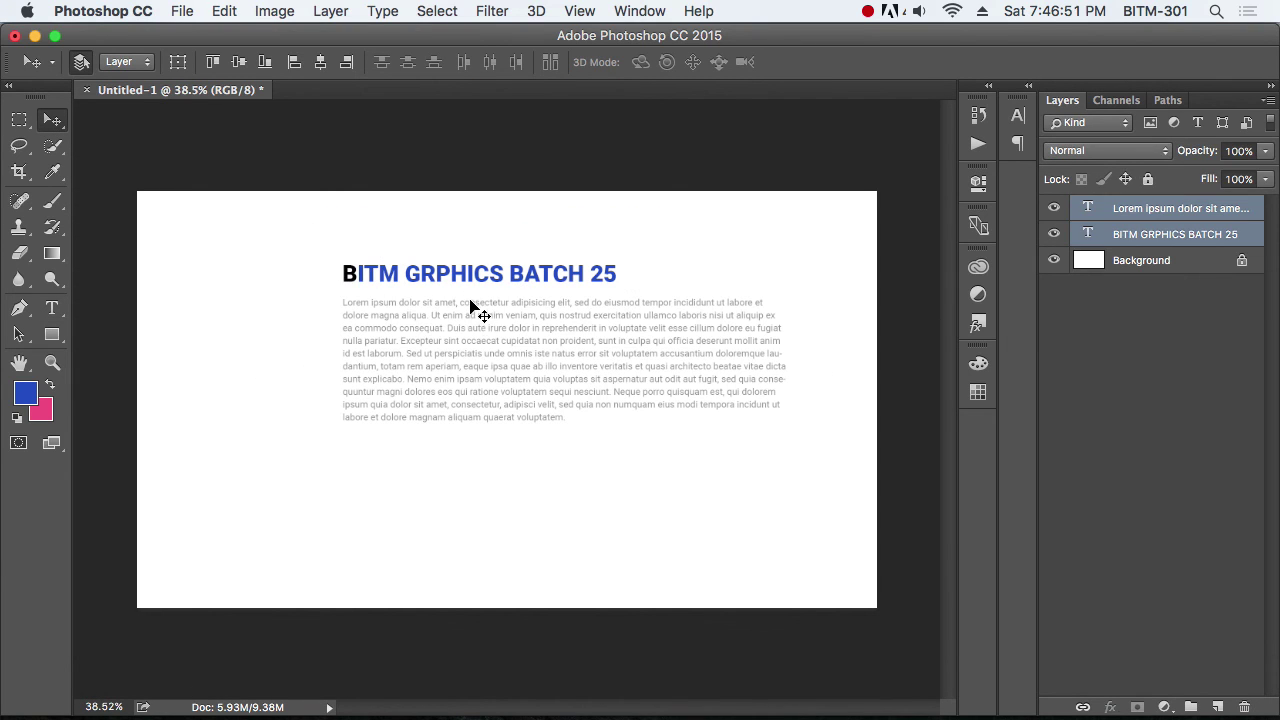
# Step: Drag heading and paragraph to the top-left corner, then add and delete a test vertical text
pyautogui.moveTo(472, 316); pyautogui.dragTo(276, 240)
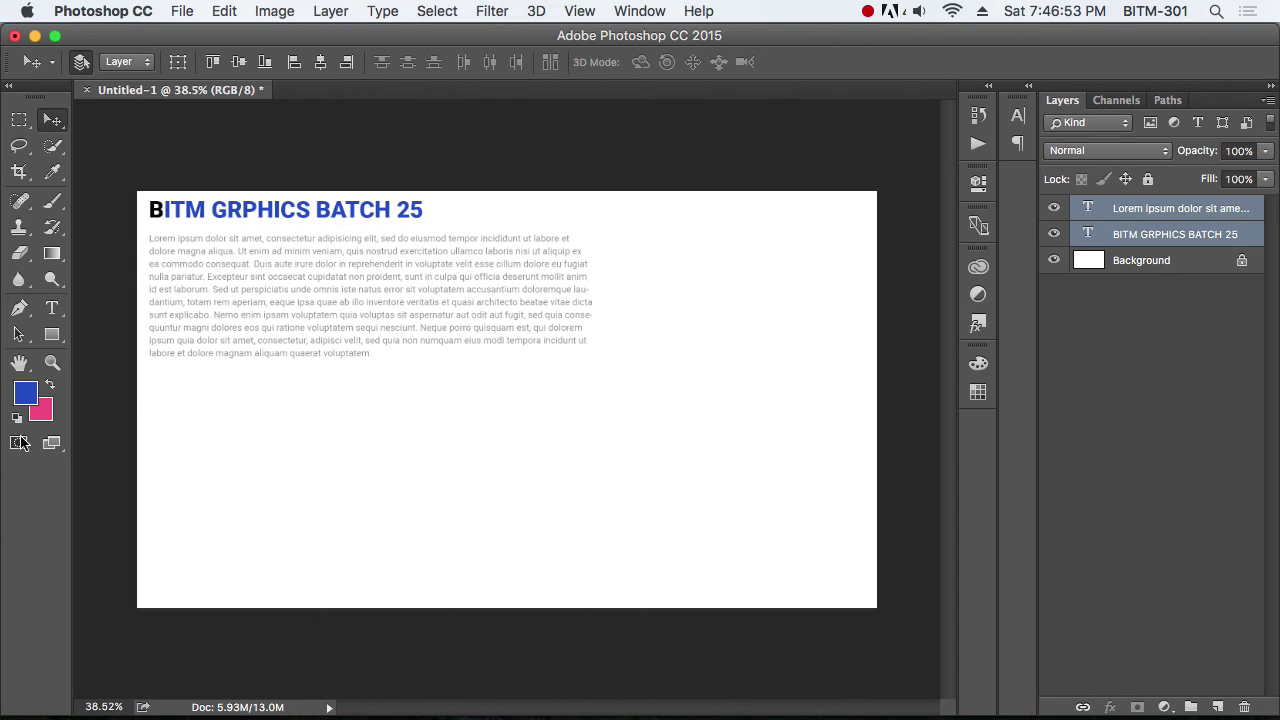
pyautogui.click(52, 308)
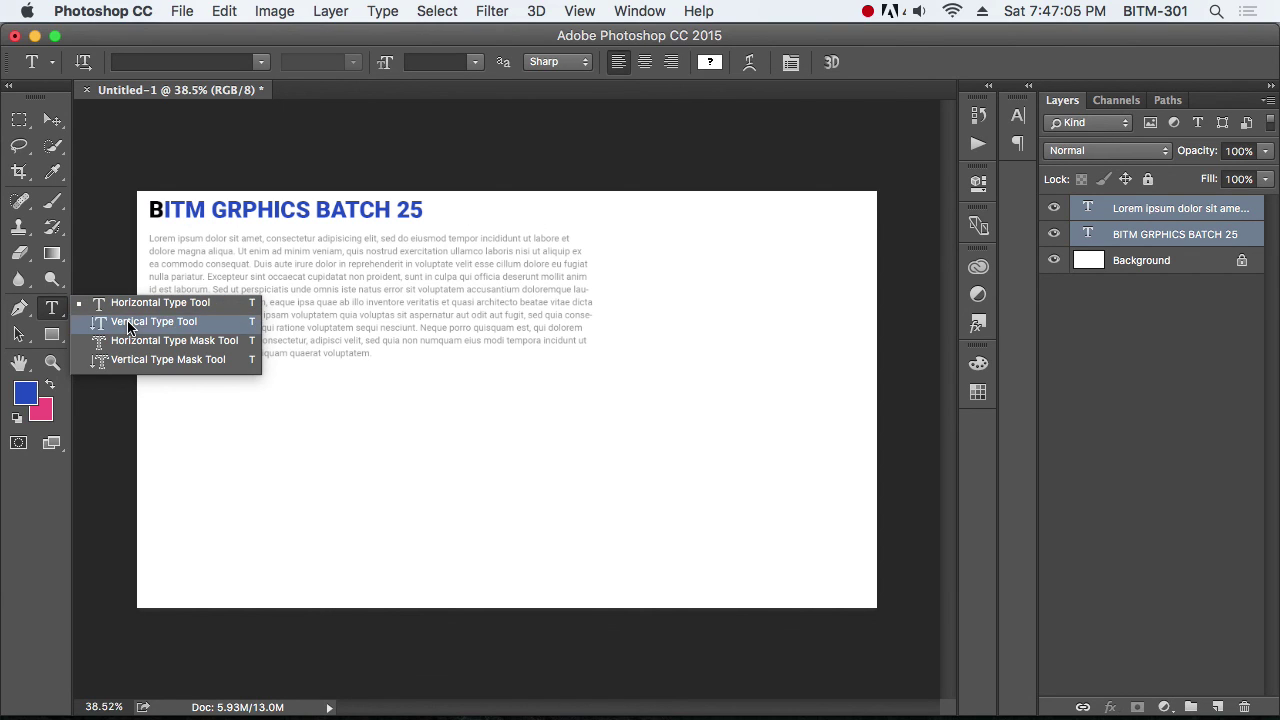
pyautogui.click(127, 321)
pyautogui.click(715, 379)
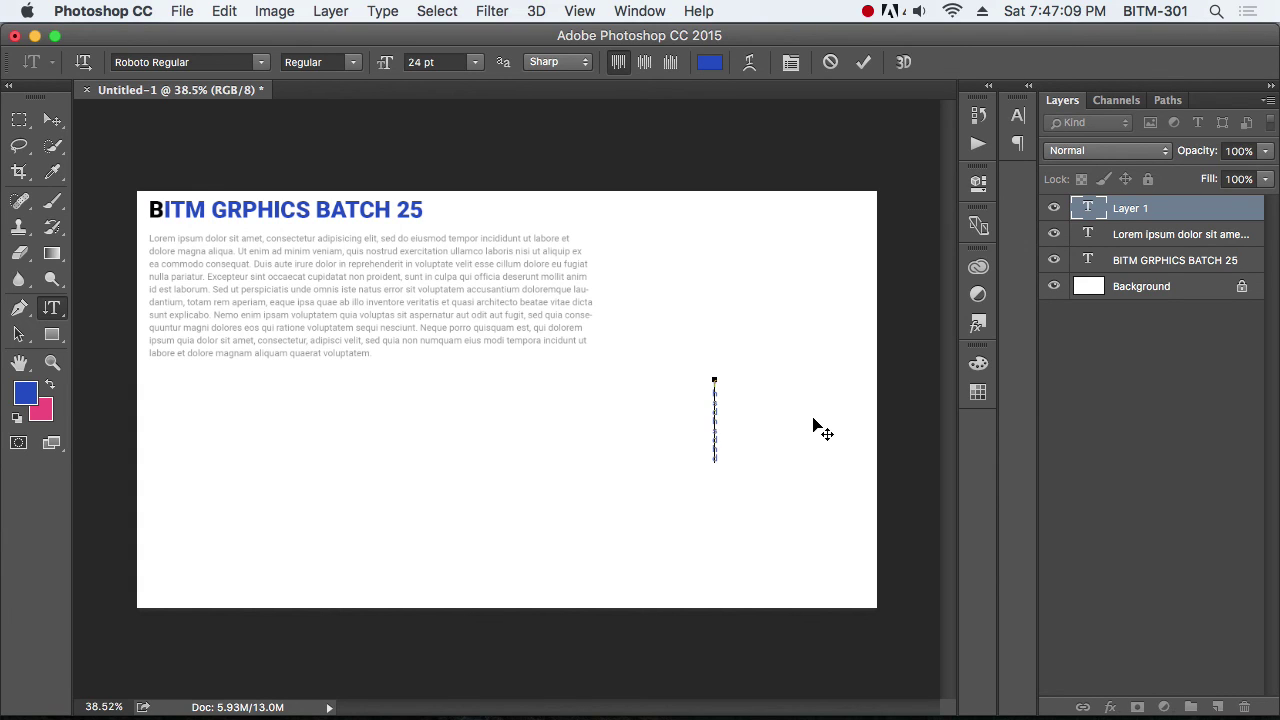
pyautogui.click(52, 120)
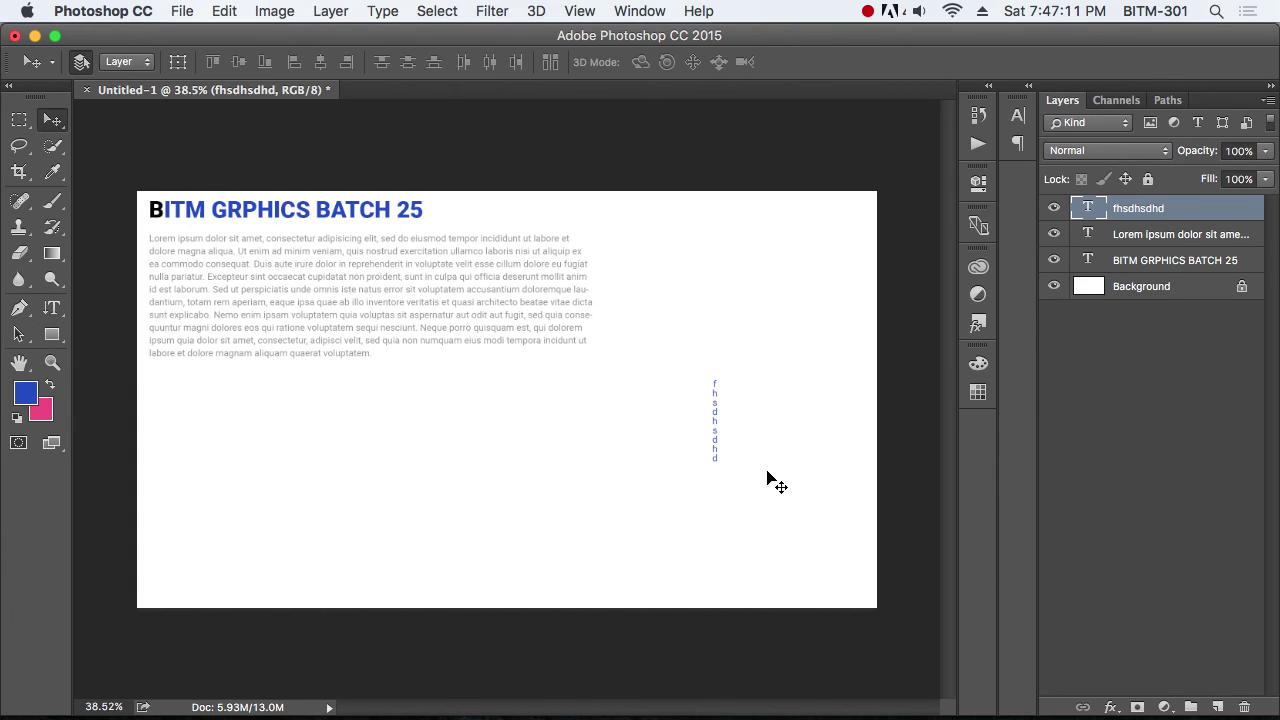
pyautogui.moveTo(715, 421); pyautogui.dragTo(786, 296)
pyautogui.press('Delete')
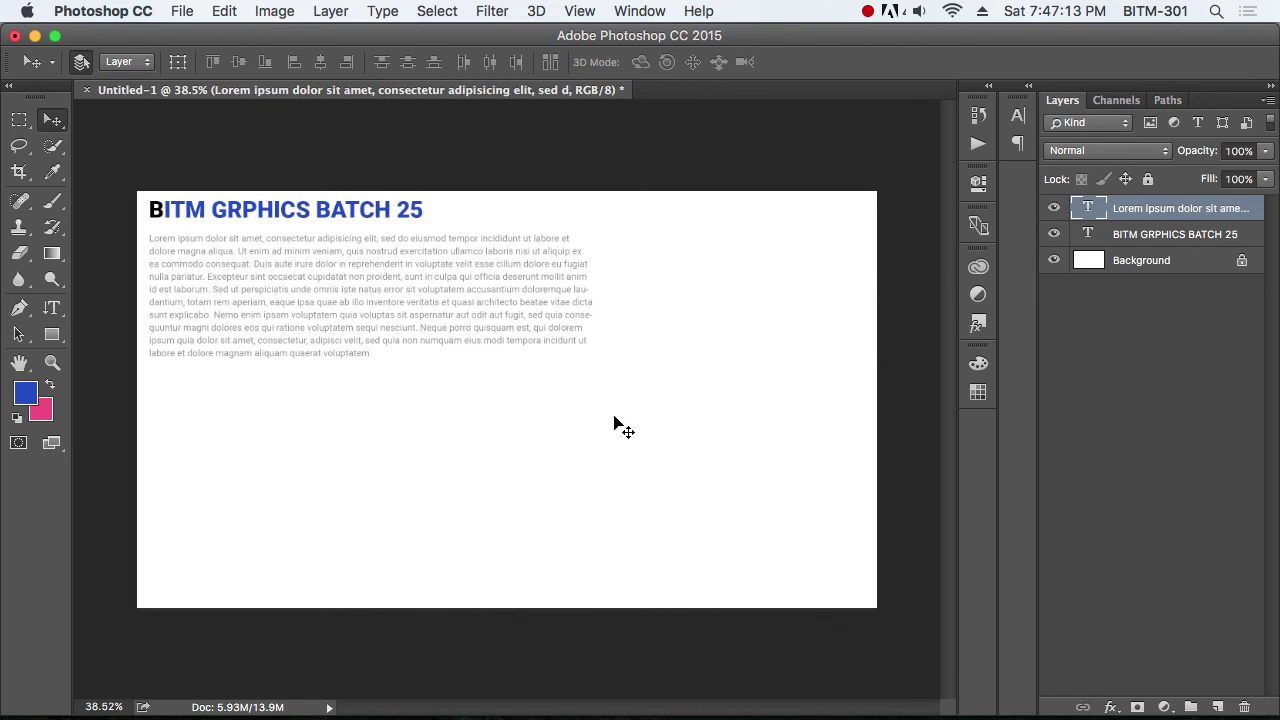
# Step: Scroll and pan the view to check the text's new top-left placement
pyautogui.scroll(2, 325, 420)
pyautogui.moveTo(470, 391); pyautogui.dragTo(467, 378)
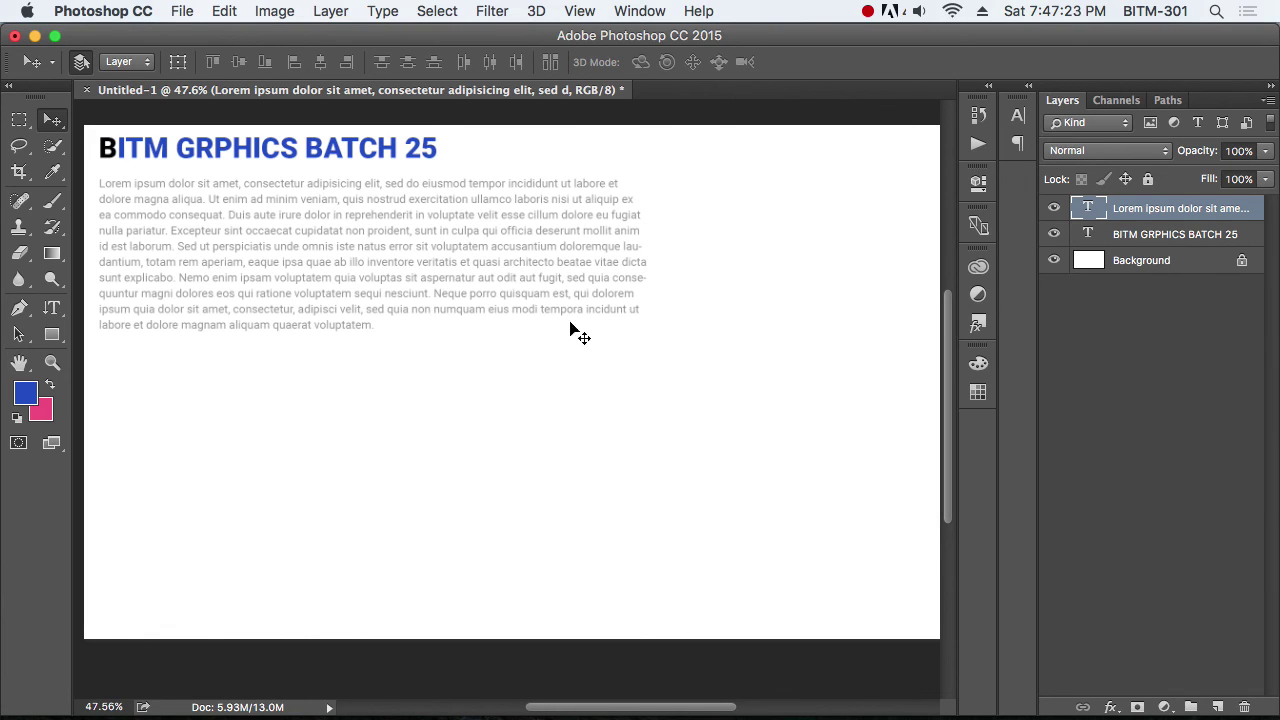
pyautogui.scroll(1, 511, 318)
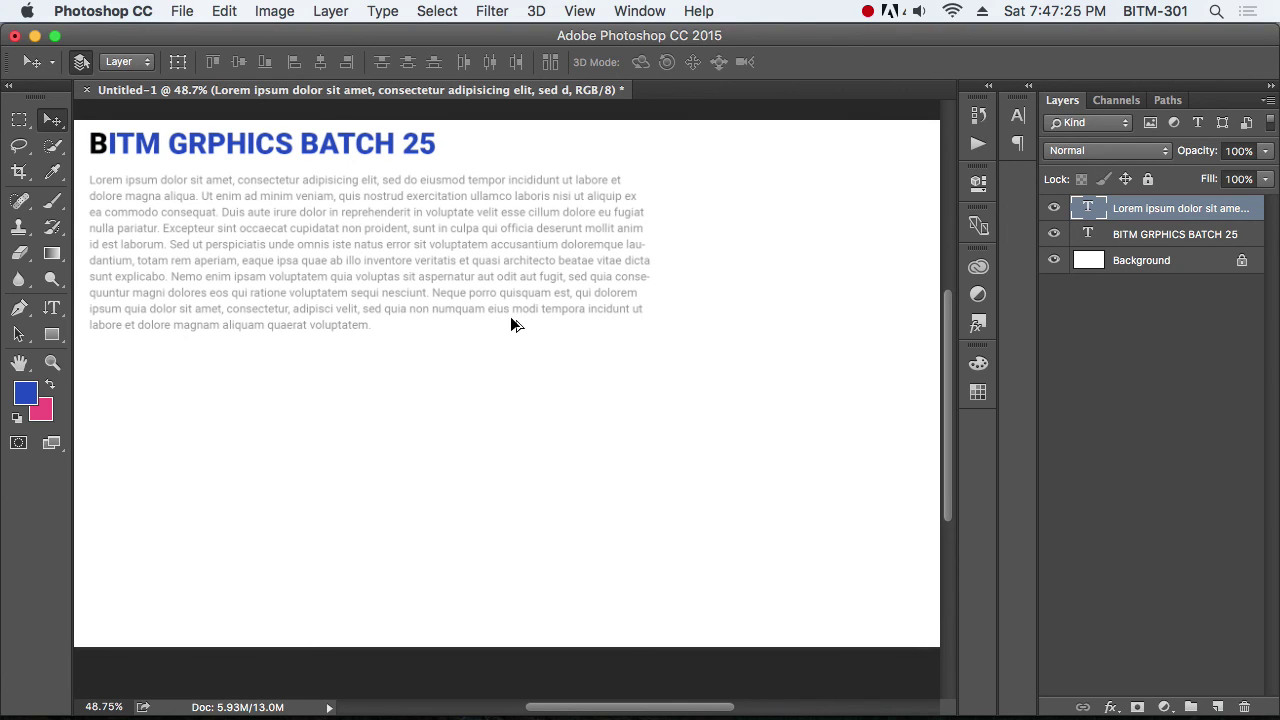
pyautogui.scroll(-1, 510, 316)
pyautogui.scroll(-1, 510, 316)
pyautogui.scroll(1, 537, 357)
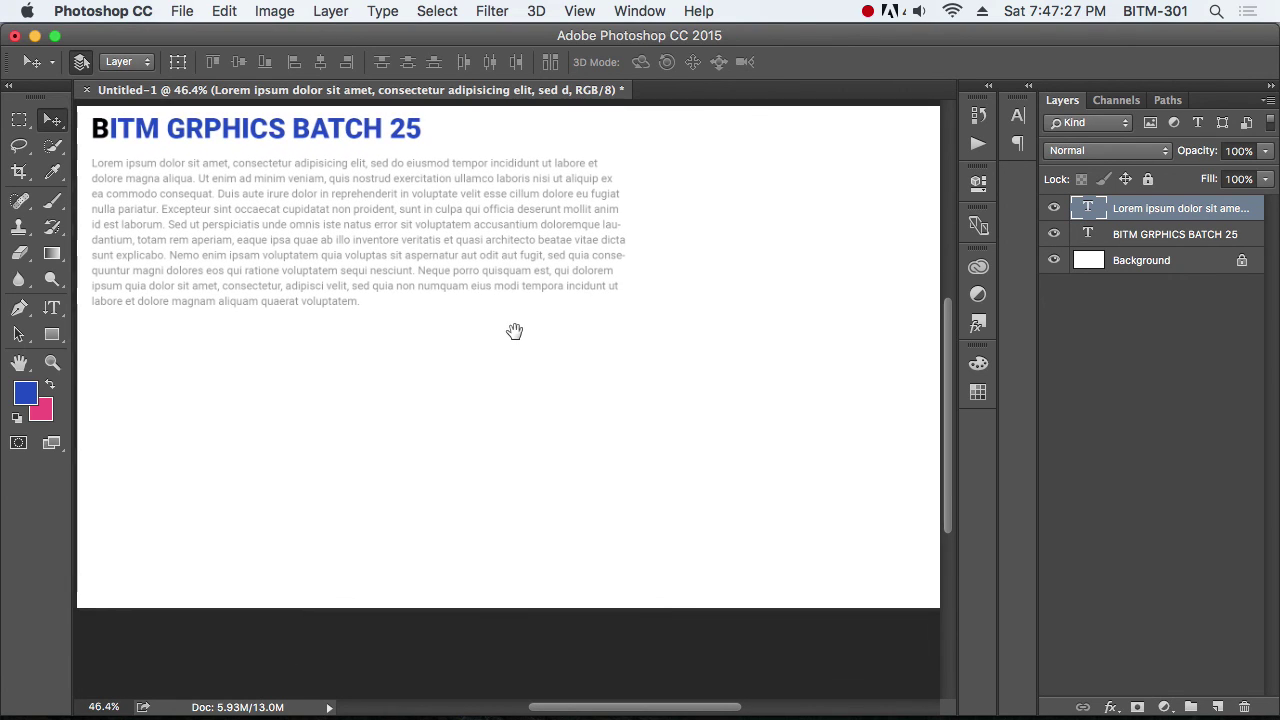
pyautogui.scroll(1, 563, 343)
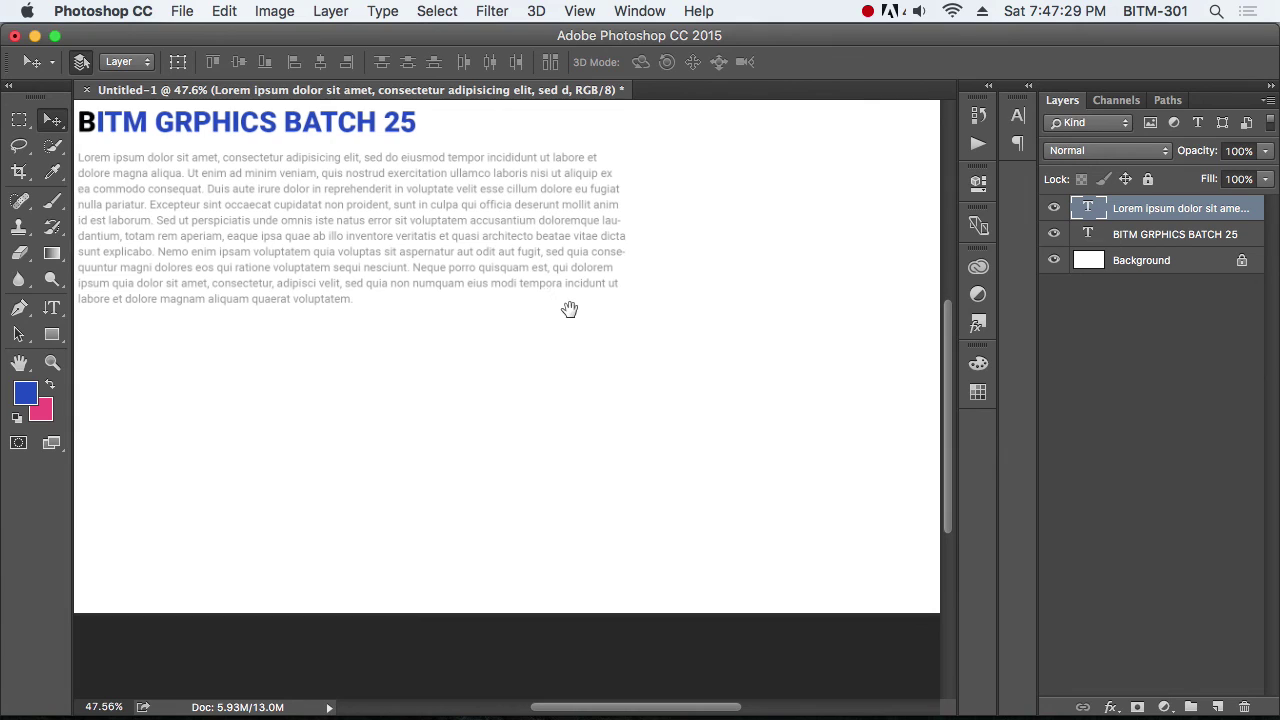
pyautogui.hscroll(-1, 569, 309)
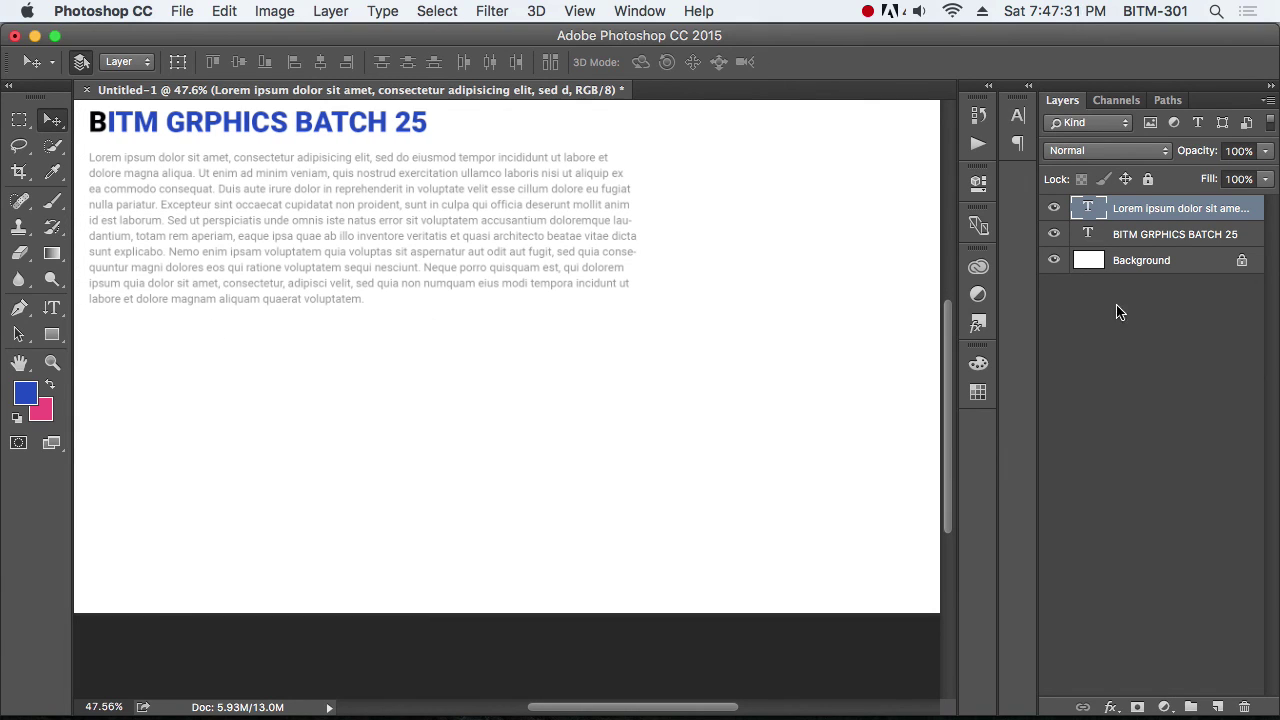
# Step: Draw a large circle with the Ellipse tool below the lorem ipsum paragraph
pyautogui.moveTo(52, 335); pyautogui.dragTo(167, 368)
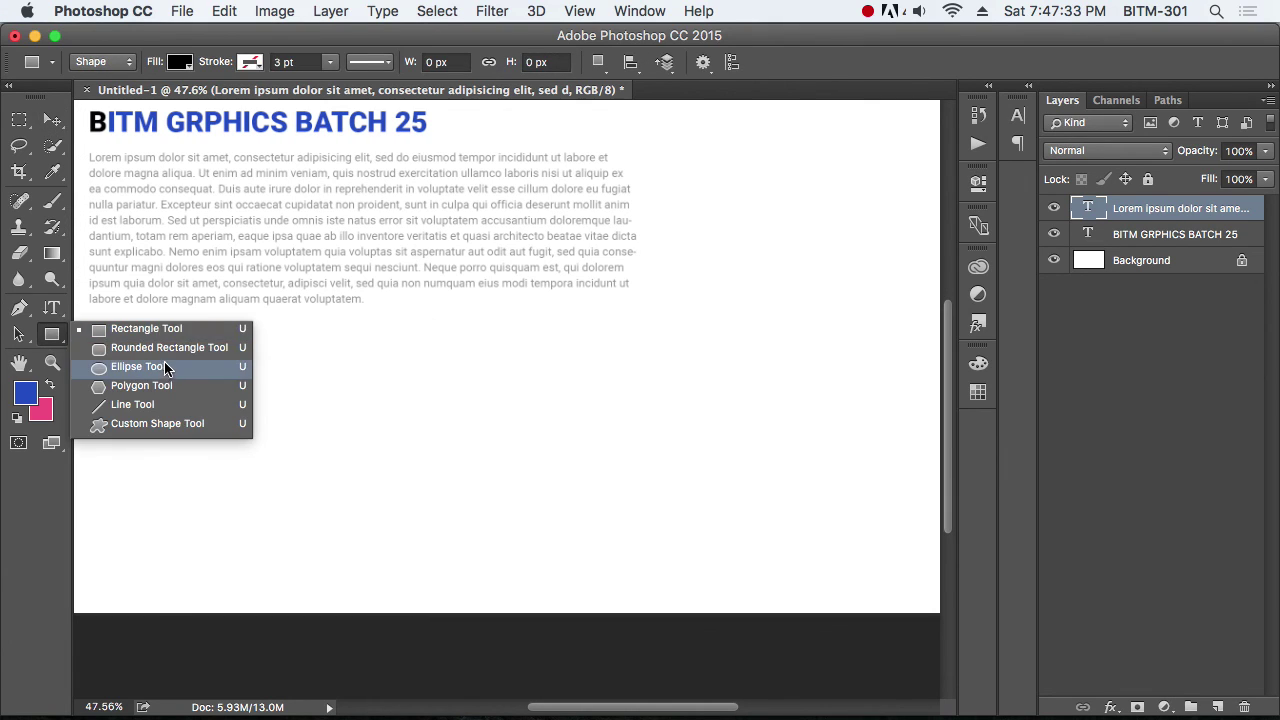
pyautogui.click(167, 368)
pyautogui.moveTo(497, 360); pyautogui.dragTo(731, 561)
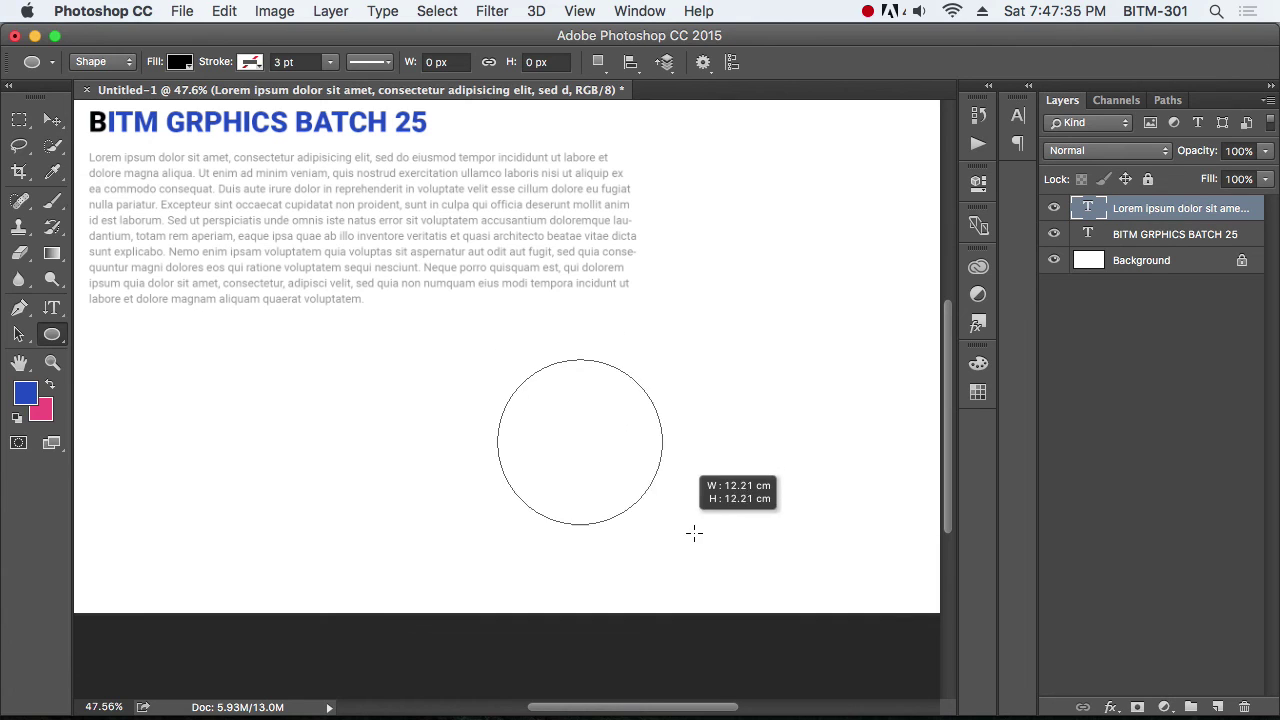
pyautogui.click(920, 170)
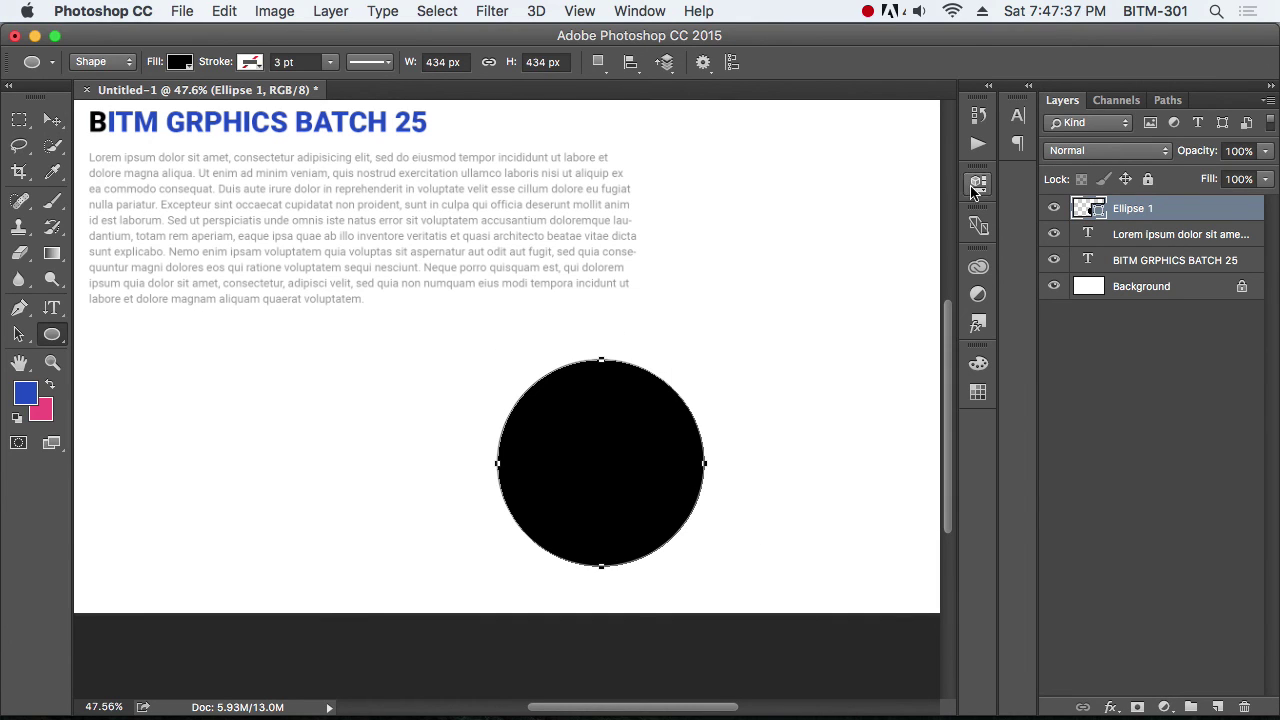
pyautogui.moveTo(52, 308); pyautogui.dragTo(130, 300)
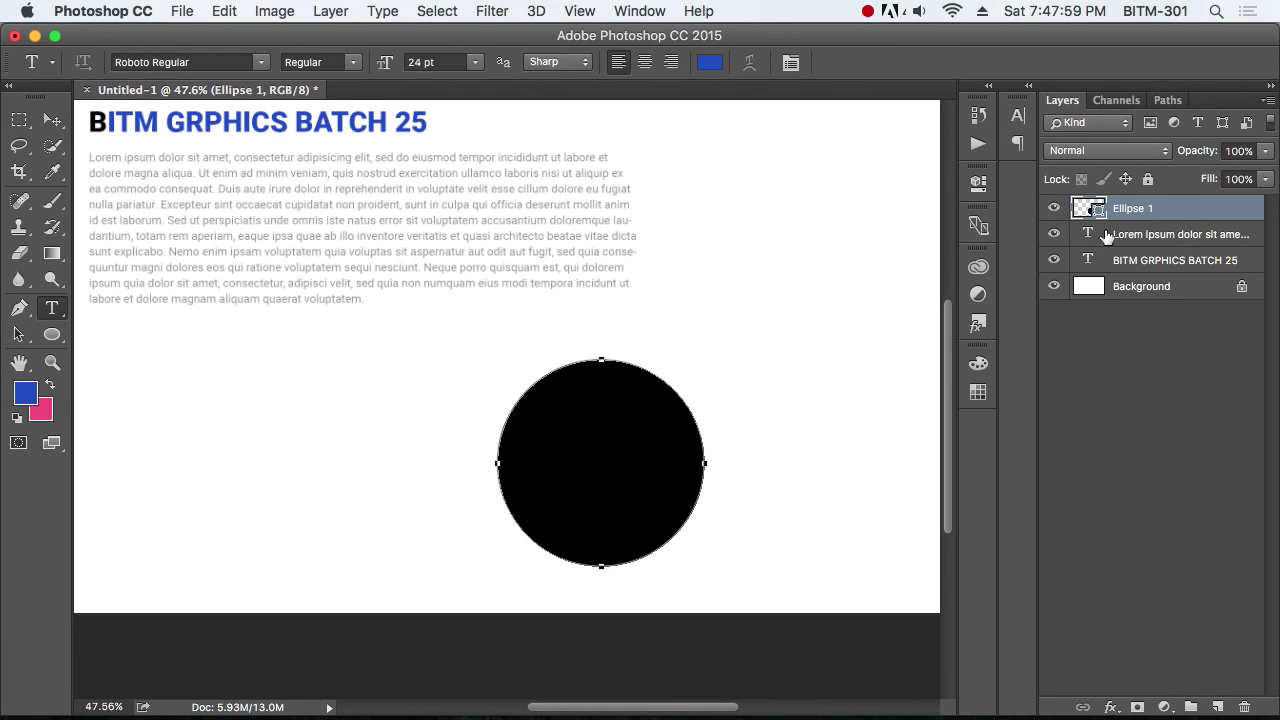
# Step: Fill the circle shape layer with bright red (e80d0d)
pyautogui.doubleClick(1092, 208)
pyautogui.click(776, 337)
pyautogui.click(781, 294)
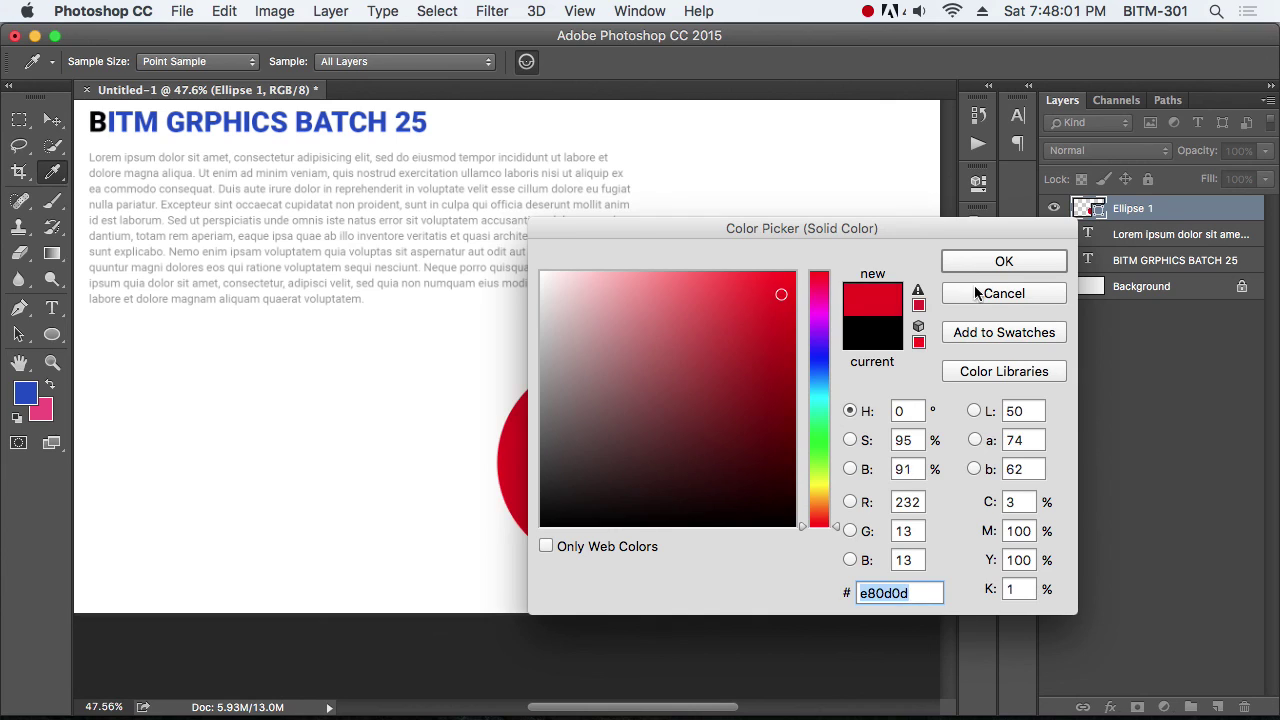
pyautogui.click(982, 264)
pyautogui.press('t')
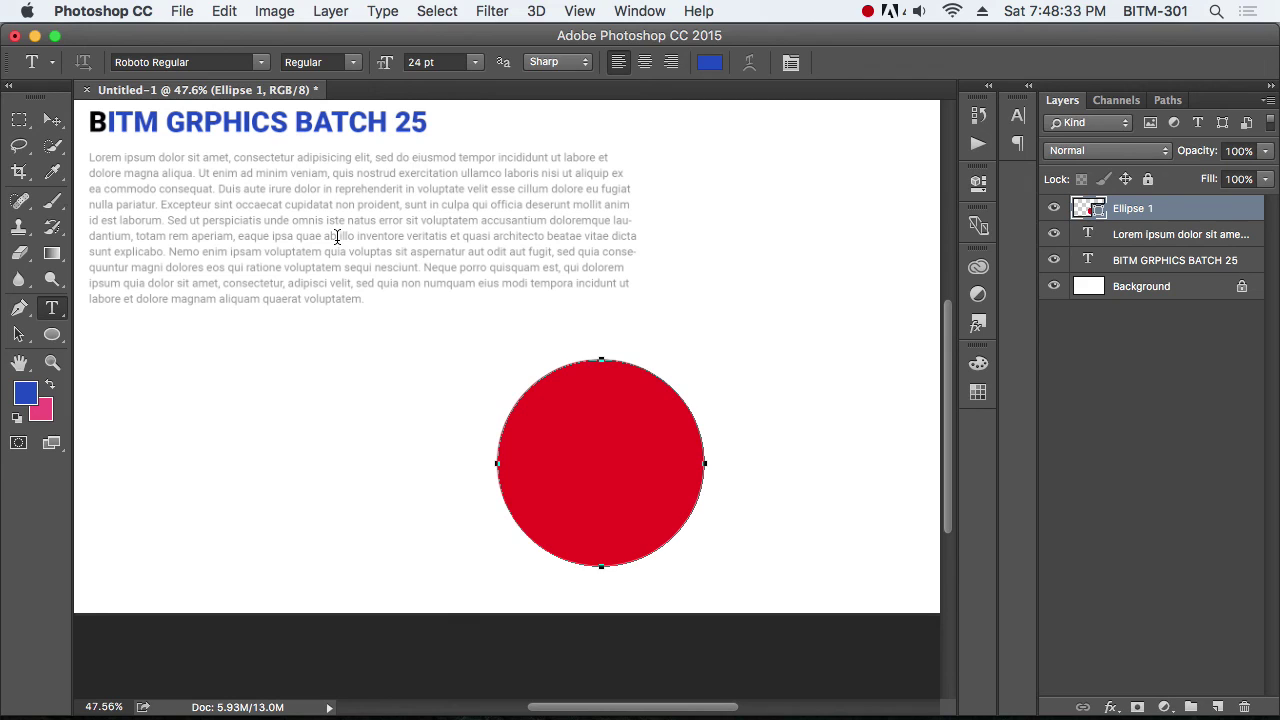
# Step: Add a centre-aligned lorem ipsum text block starting inside the red circle
pyautogui.click(588, 416)
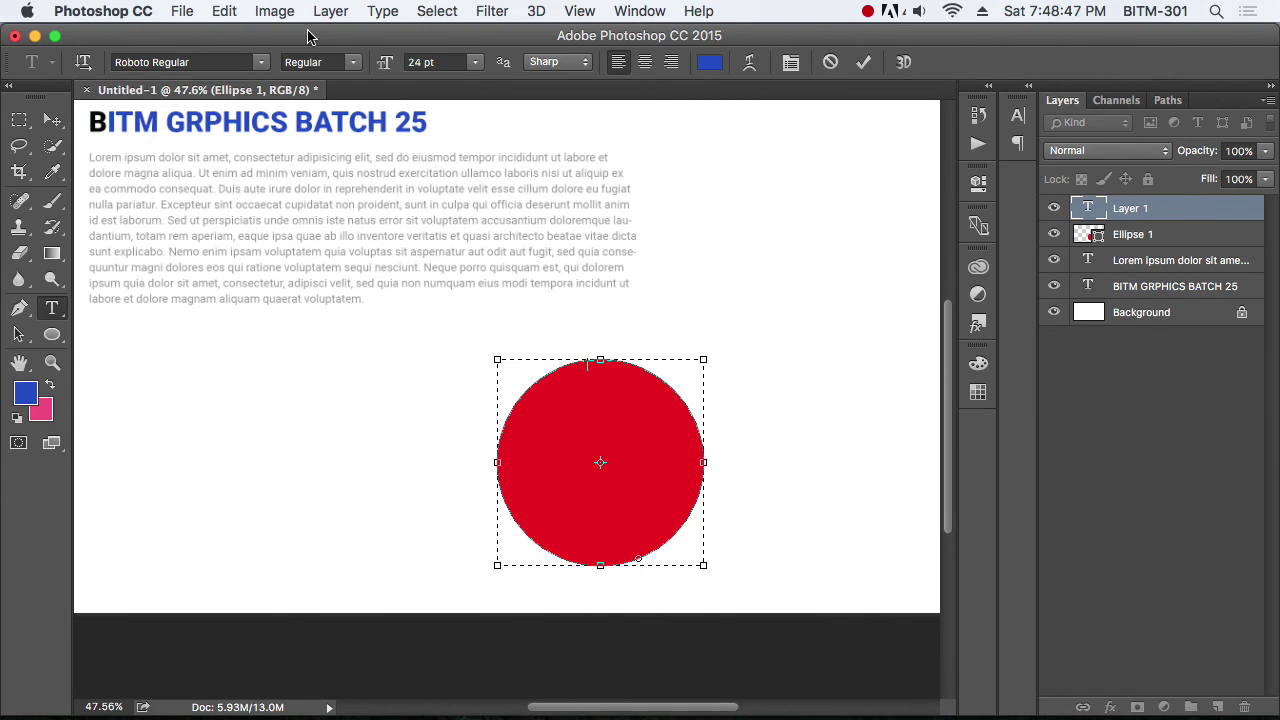
pyautogui.click(381, 11)
pyautogui.click(397, 462)
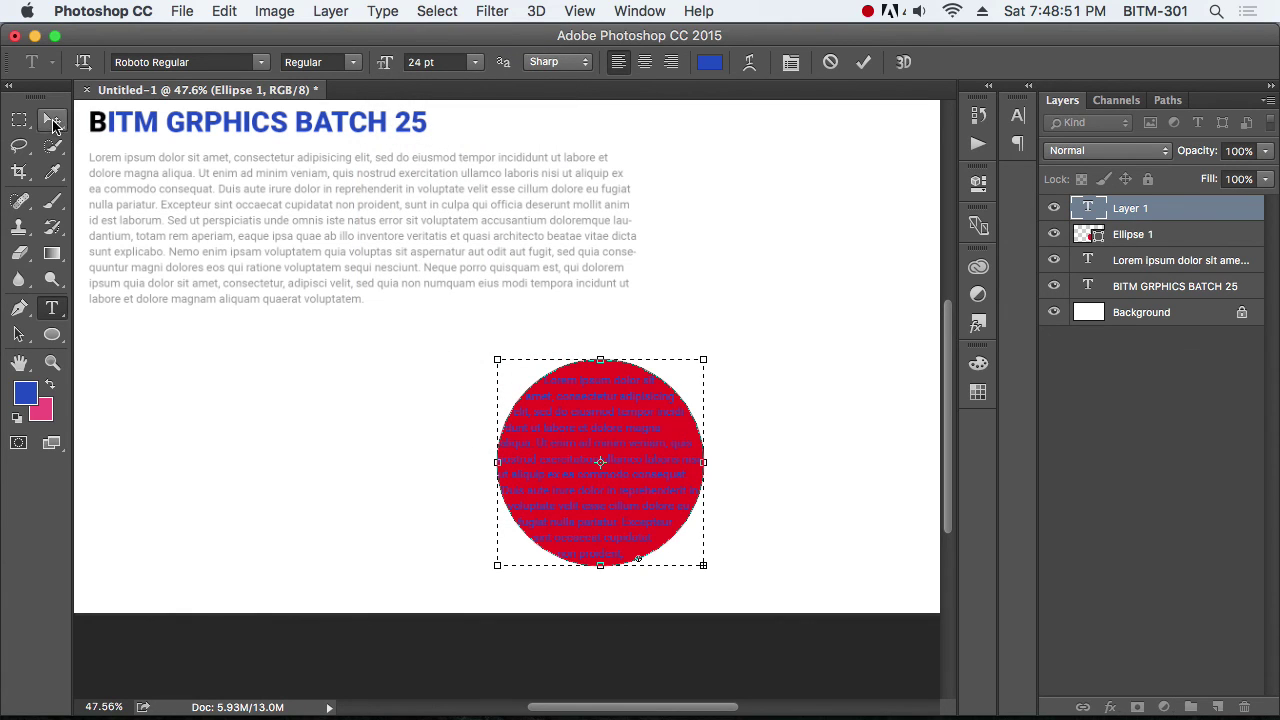
pyautogui.click(647, 63)
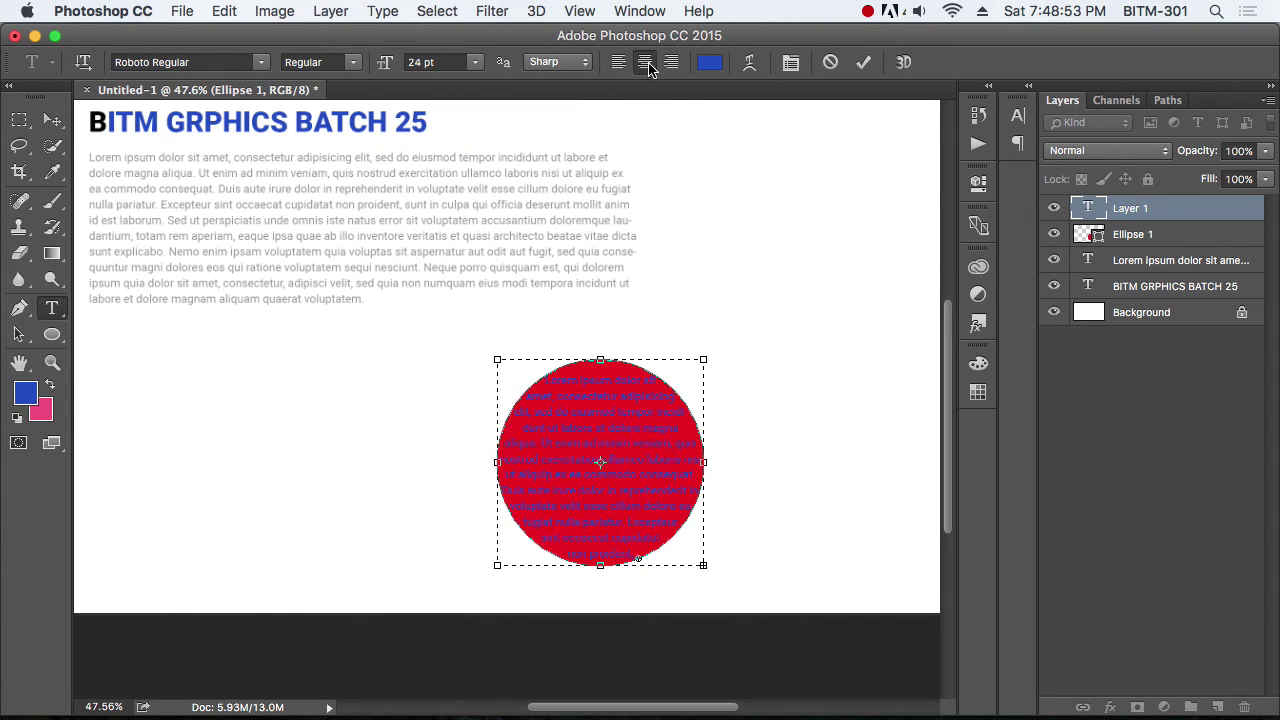
pyautogui.click(52, 120)
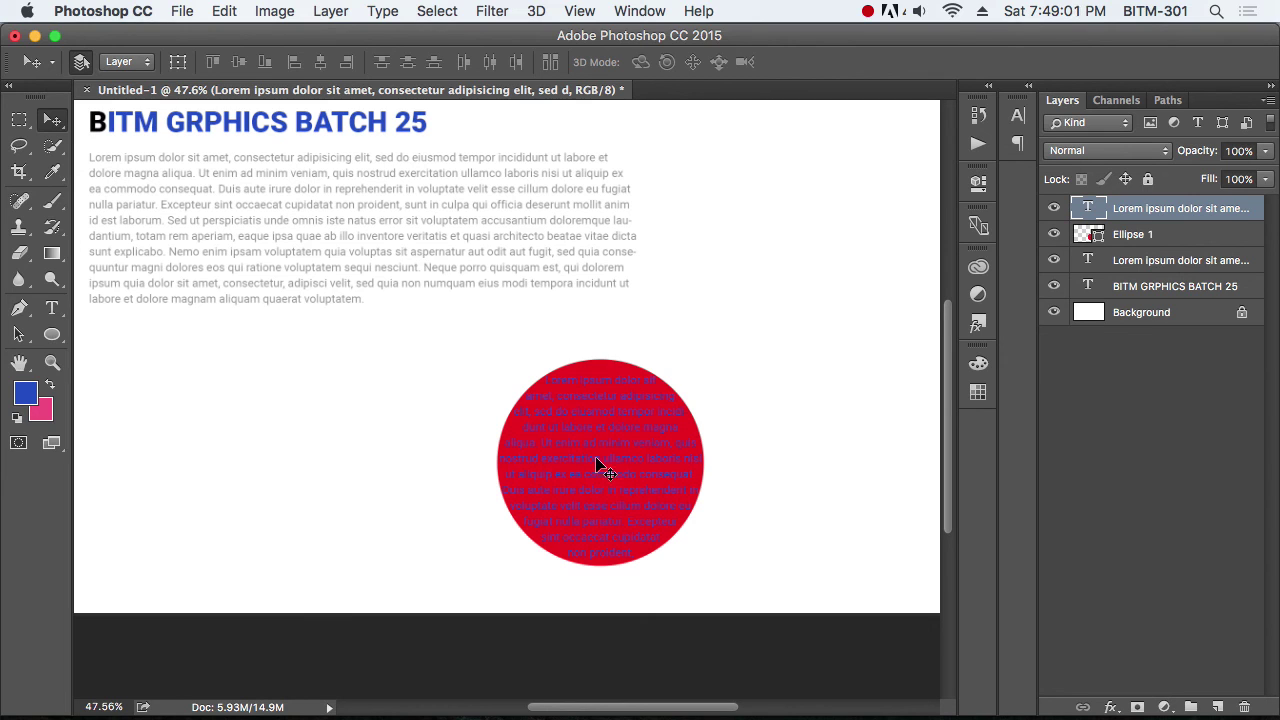
# Step: Move the blue text block right of the red circle and readjust the circle's position
pyautogui.moveTo(597, 465); pyautogui.dragTo(817, 327)
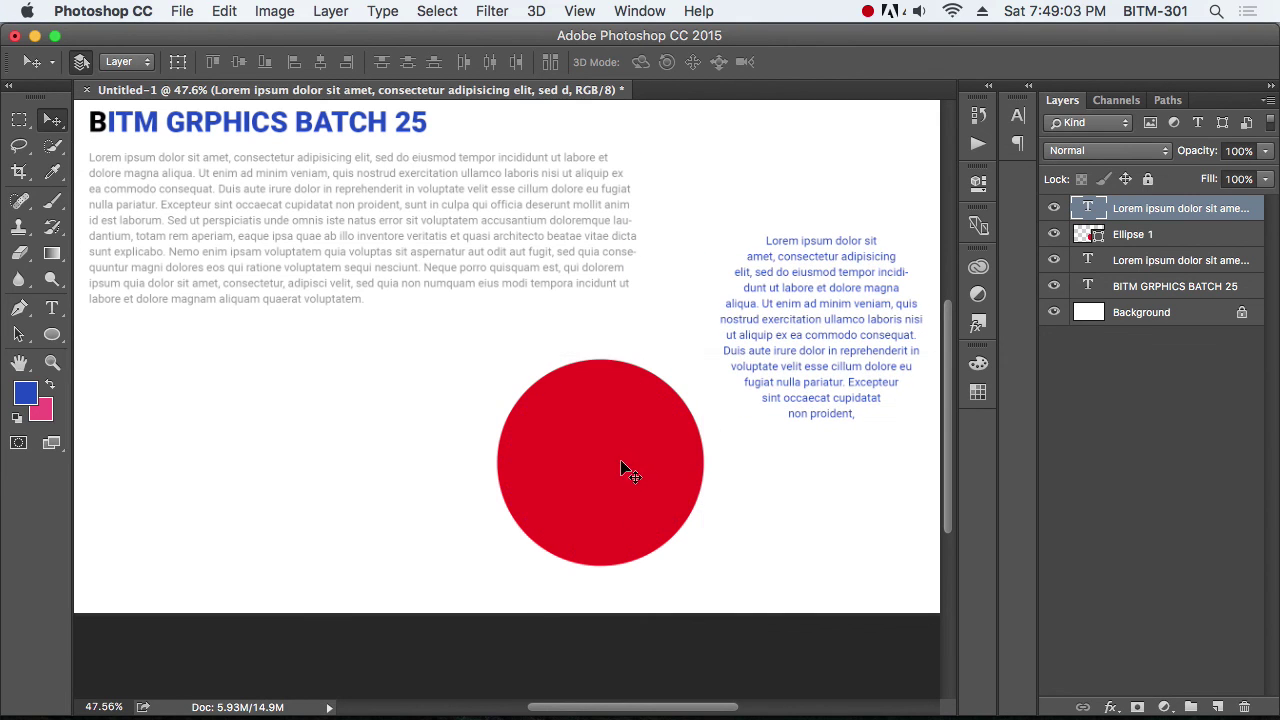
pyautogui.moveTo(620, 468); pyautogui.dragTo(304, 463)
pyautogui.moveTo(832, 360); pyautogui.dragTo(783, 394)
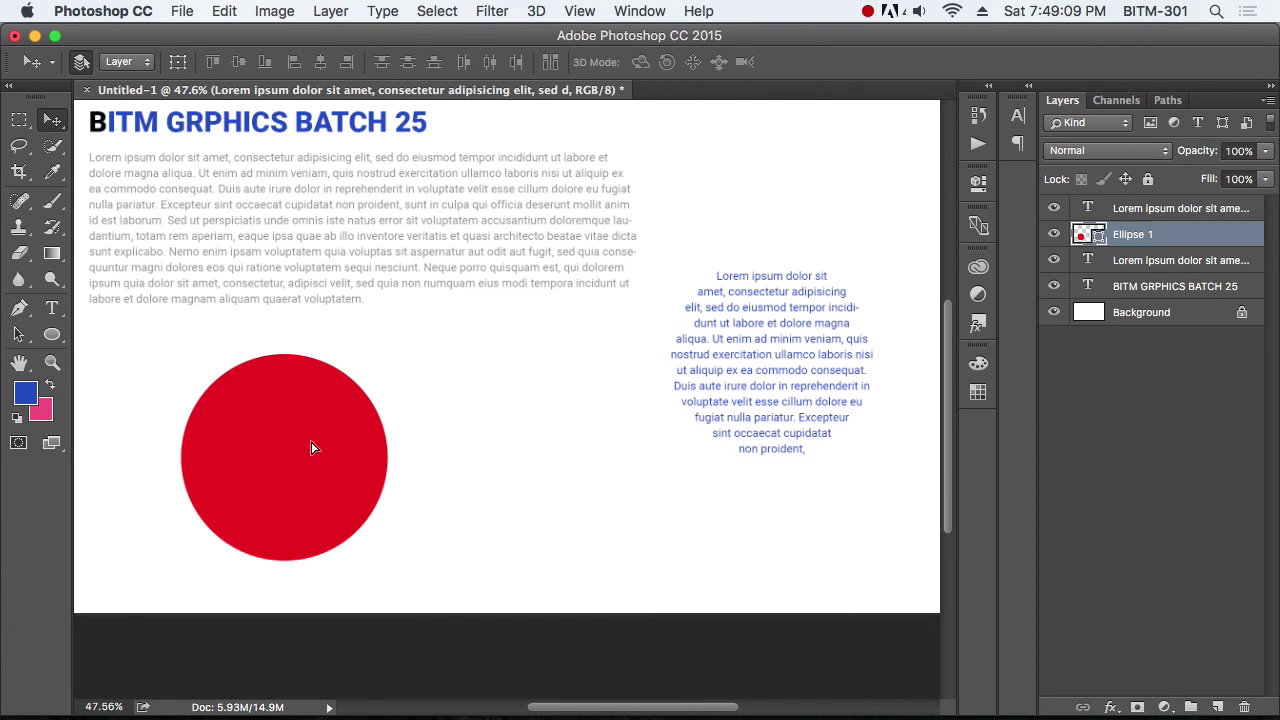
pyautogui.moveTo(360, 433); pyautogui.dragTo(410, 415)
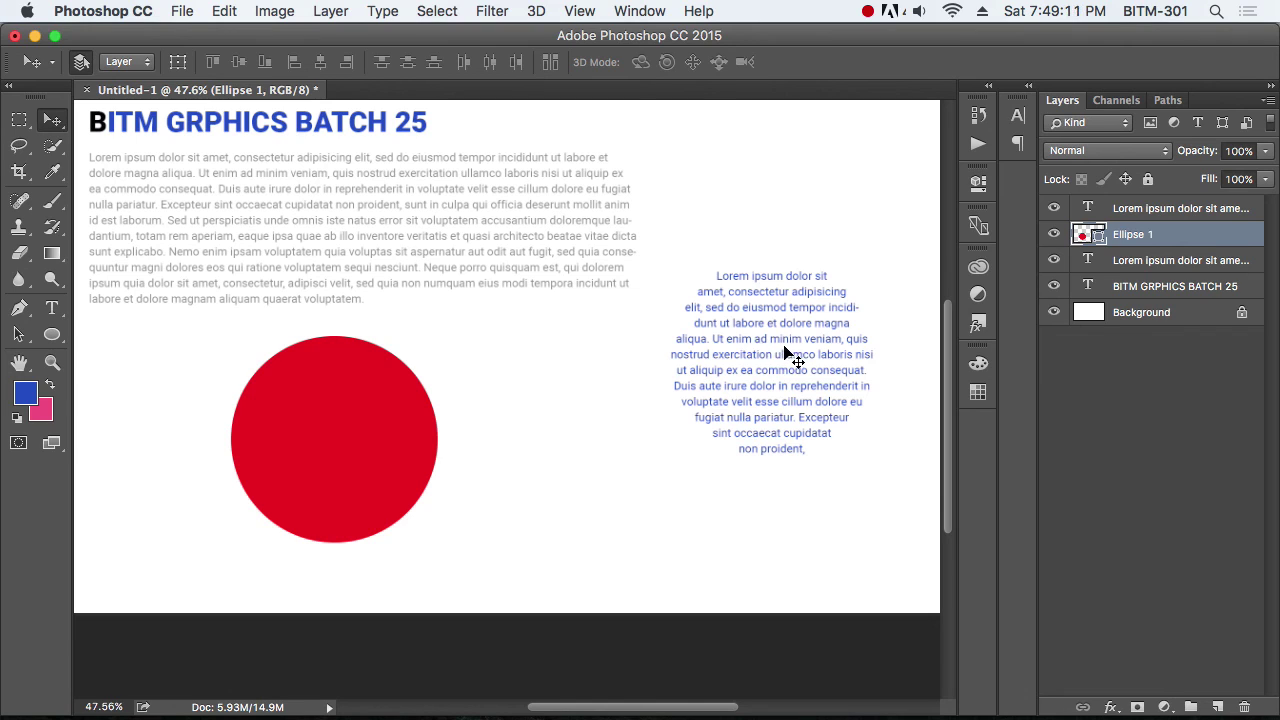
pyautogui.moveTo(785, 352); pyautogui.dragTo(787, 366)
pyautogui.moveTo(370, 440); pyautogui.dragTo(449, 476)
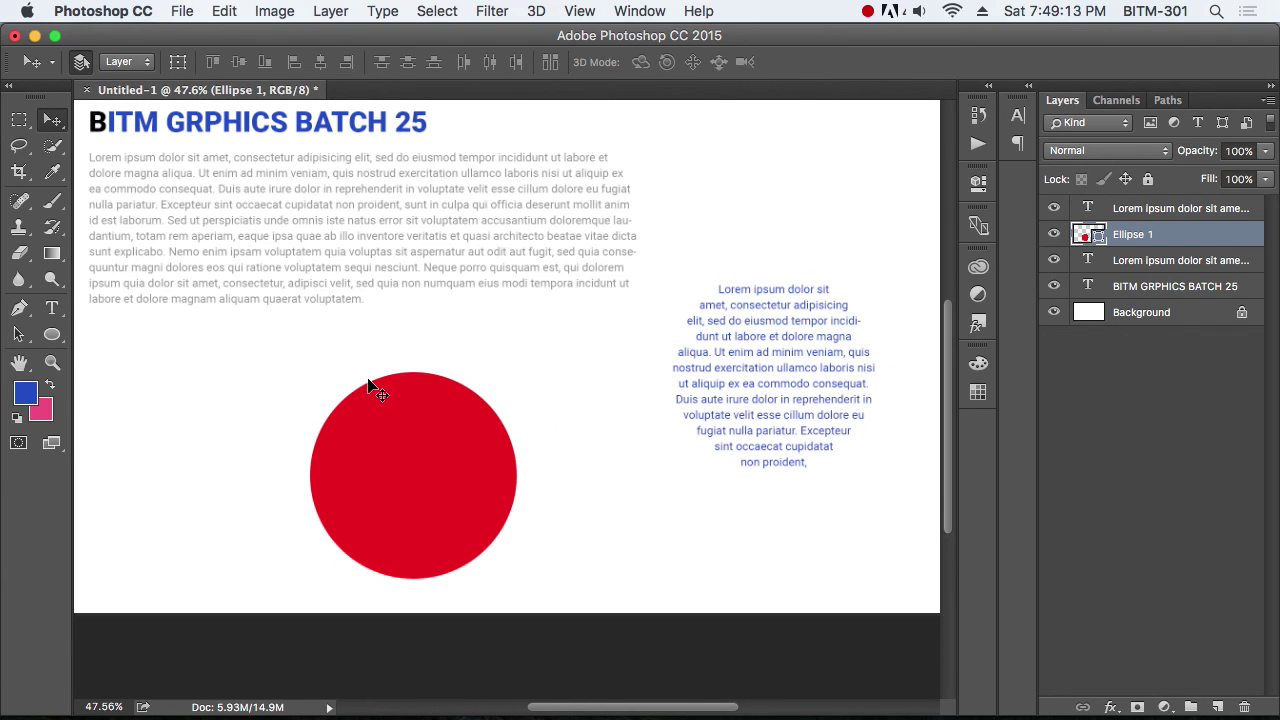